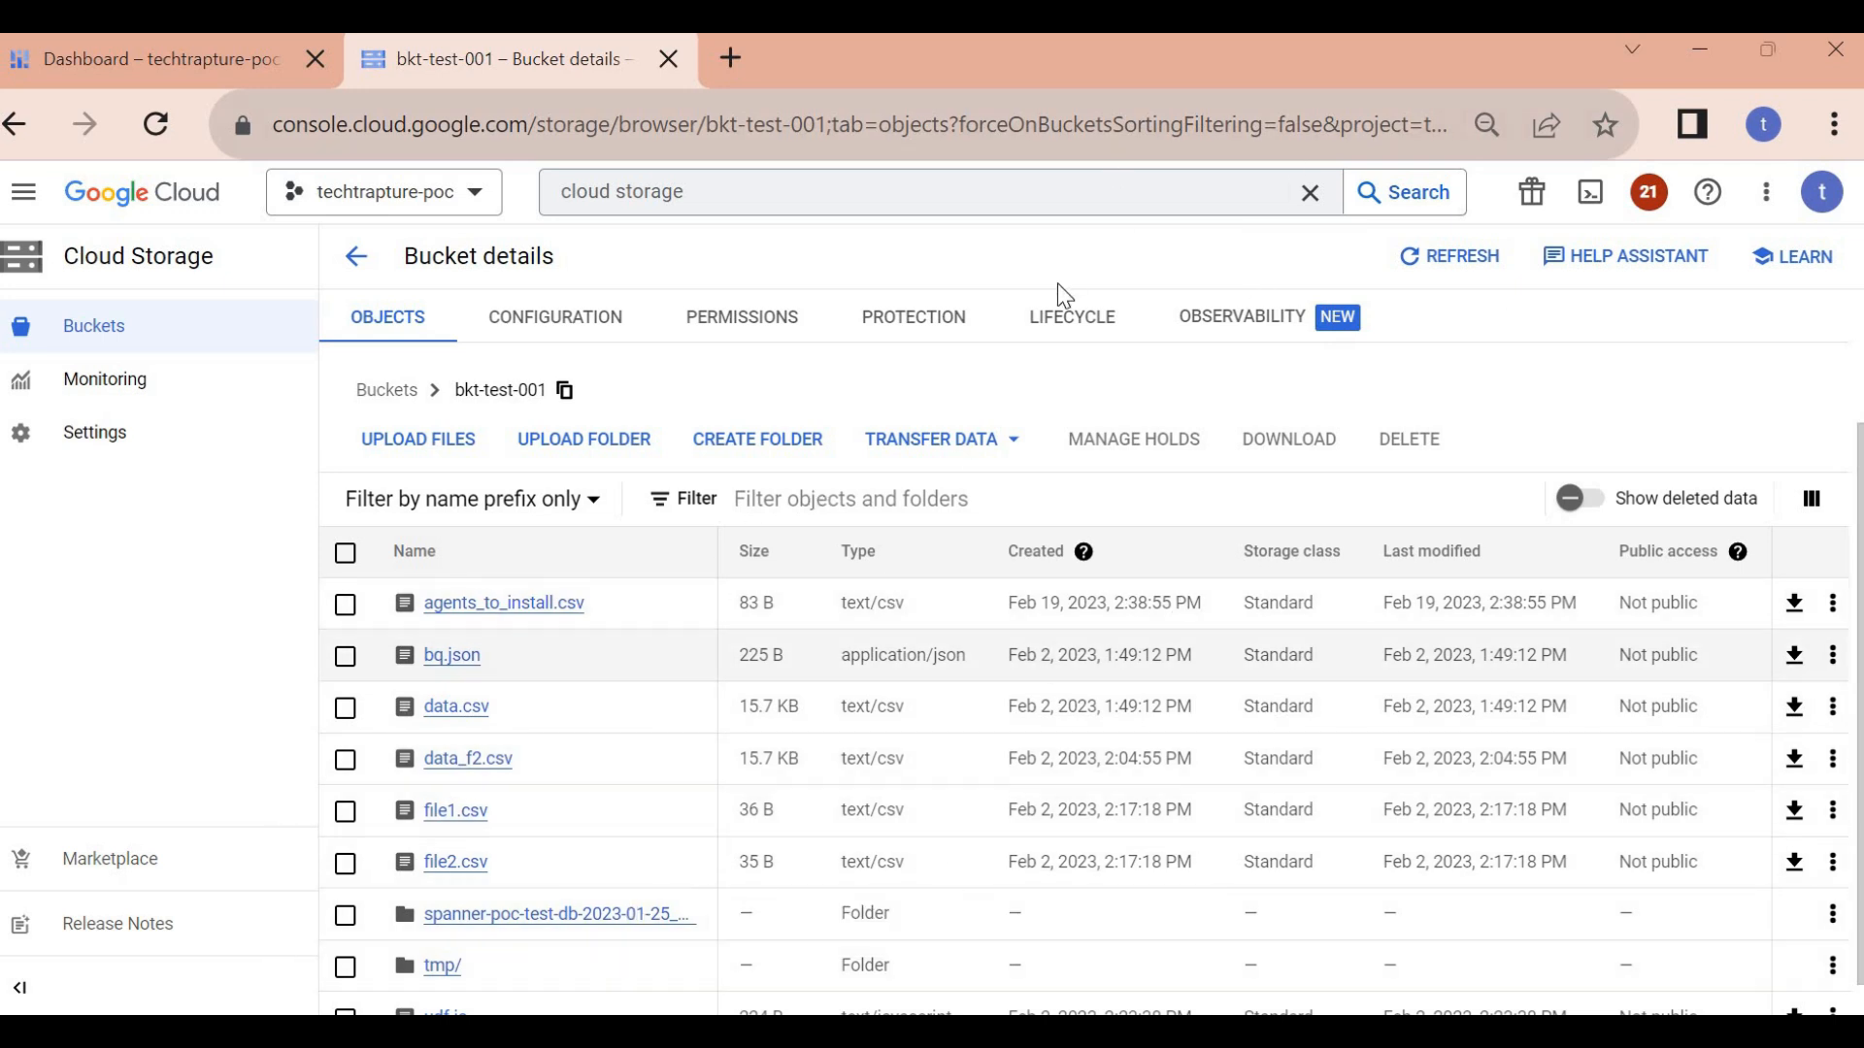
# - Switch to the project dashboard, go to Compute Engine's VM instances page and dismiss the deletion notification
pyautogui.click(154, 61)
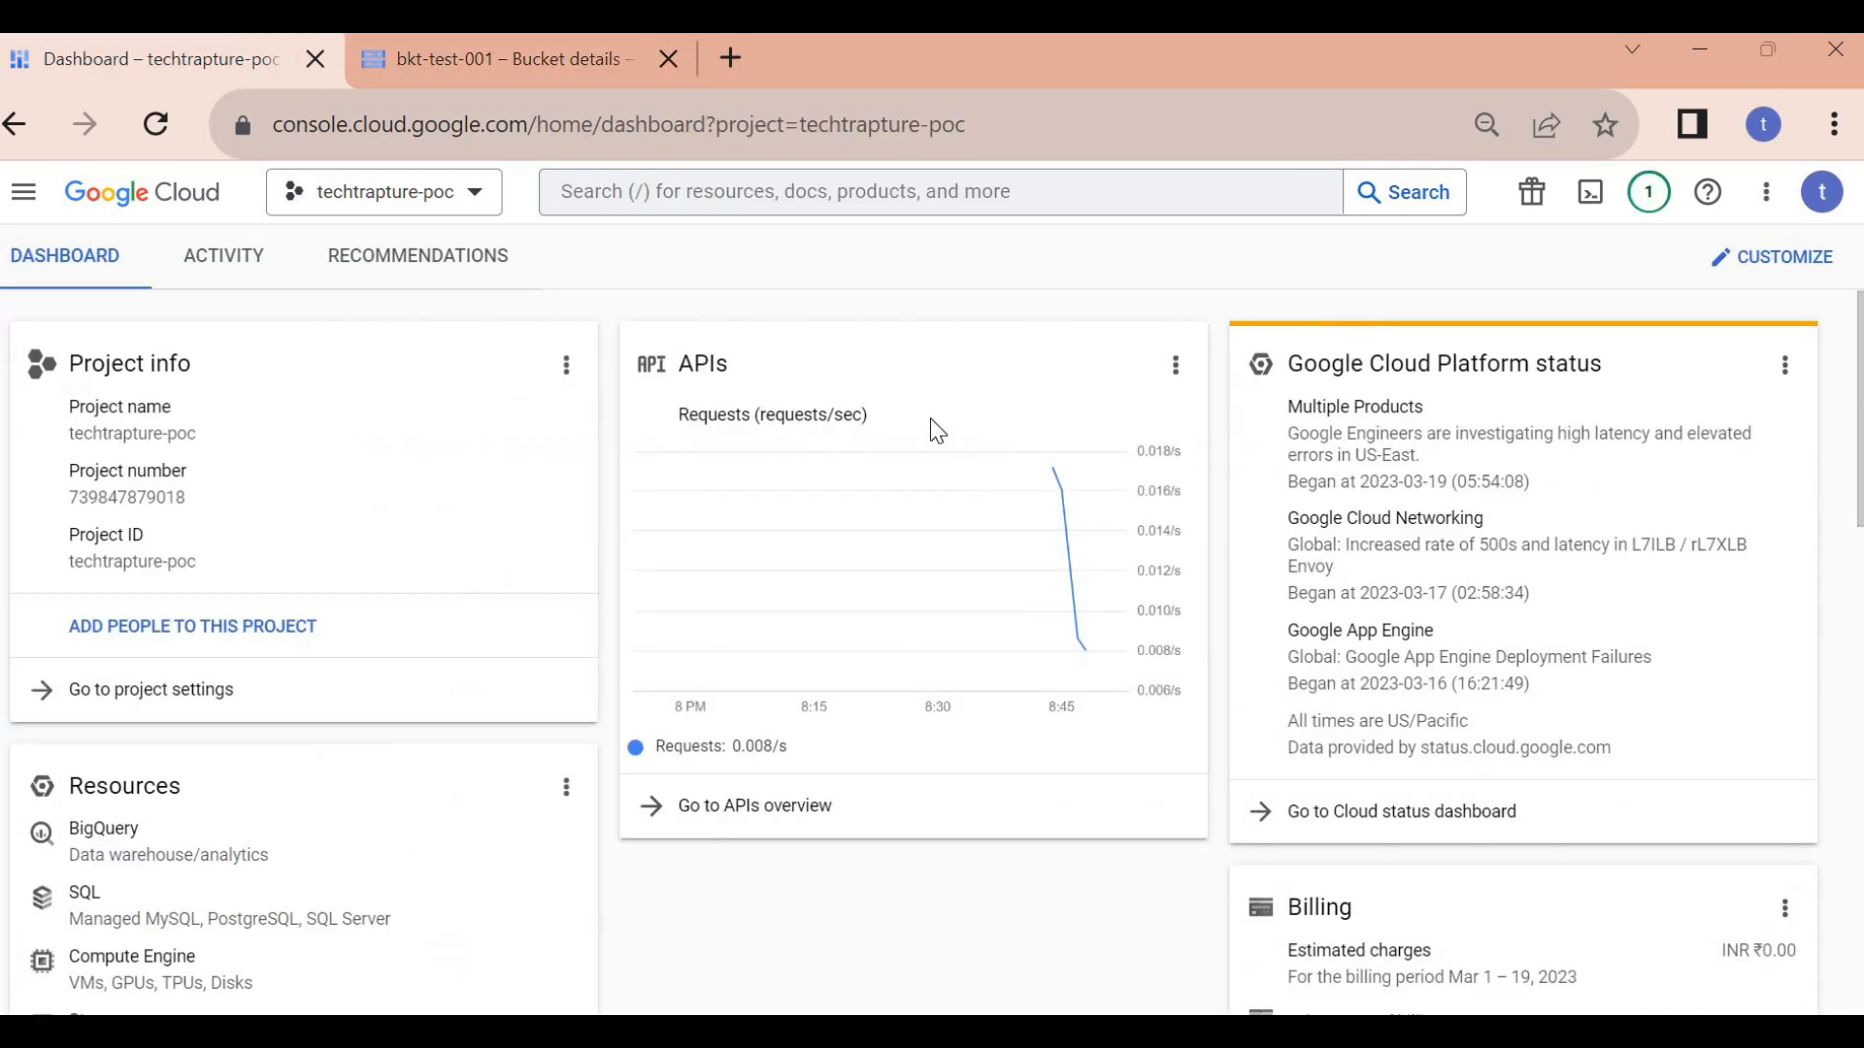
pyautogui.click(22, 199)
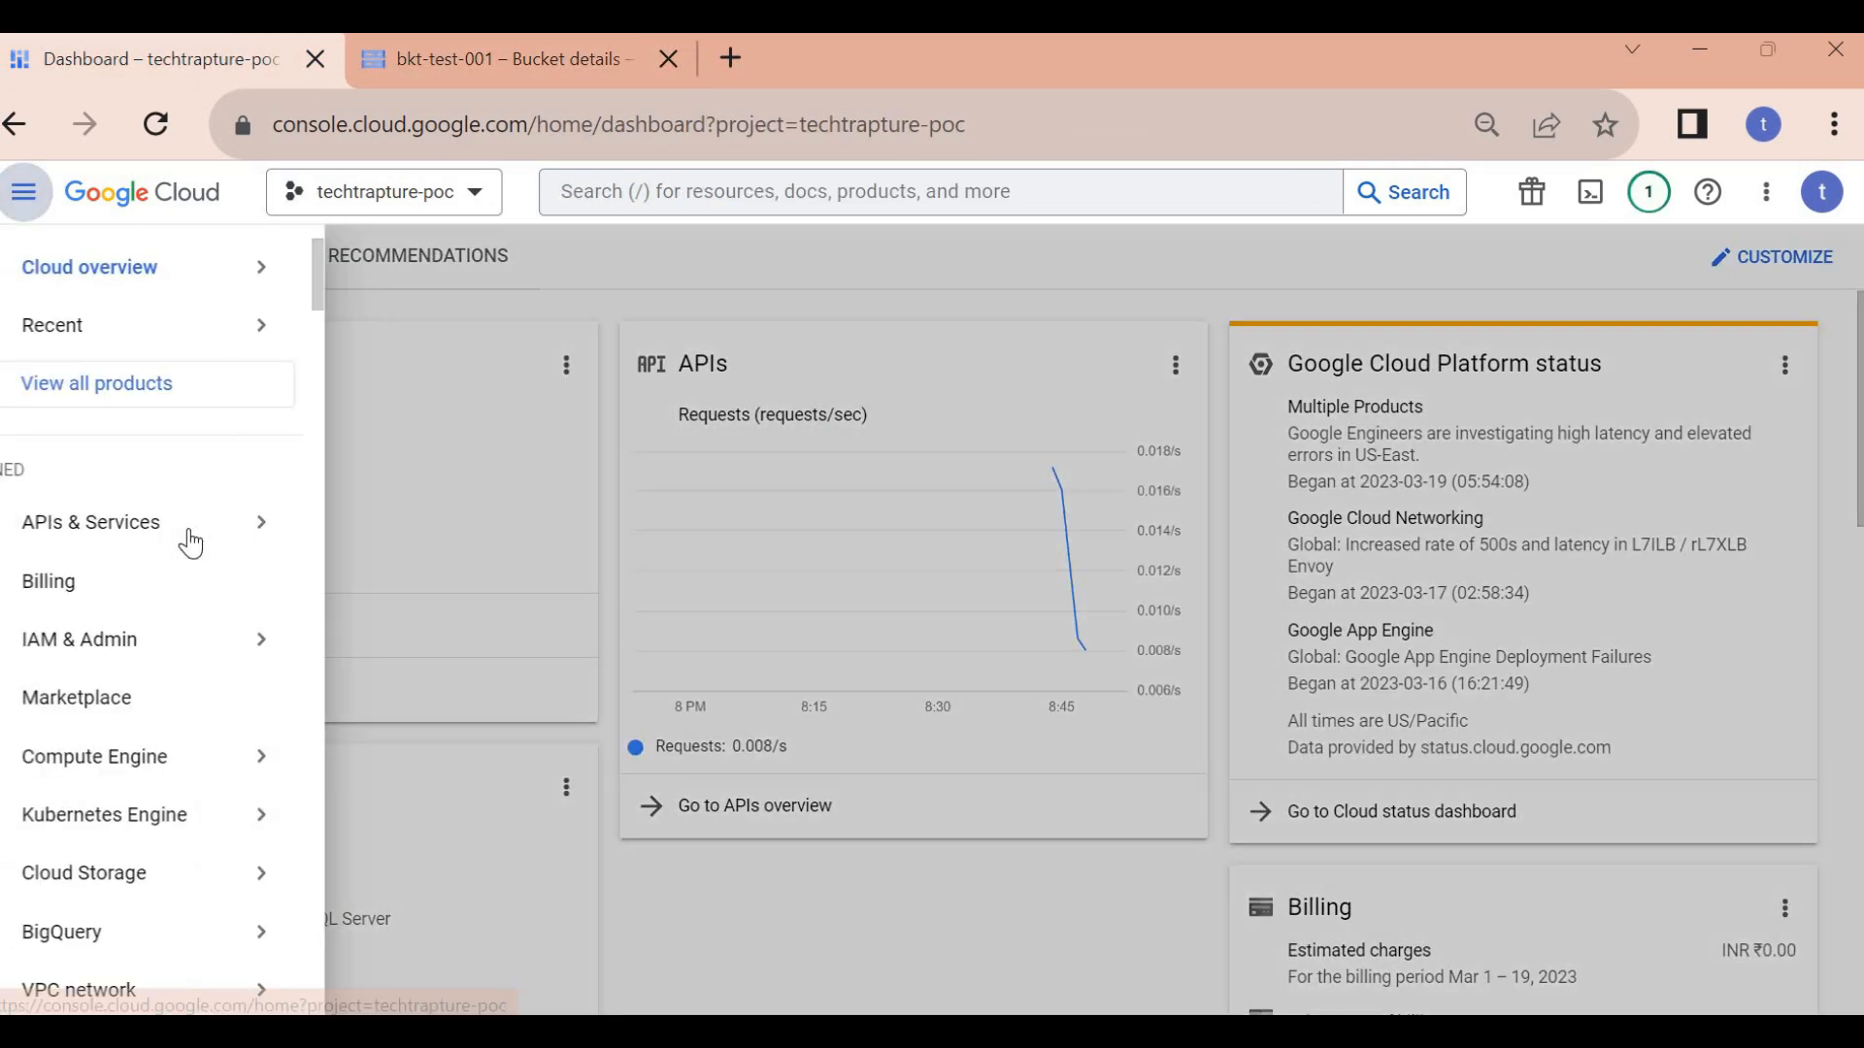
pyautogui.moveTo(137, 761)
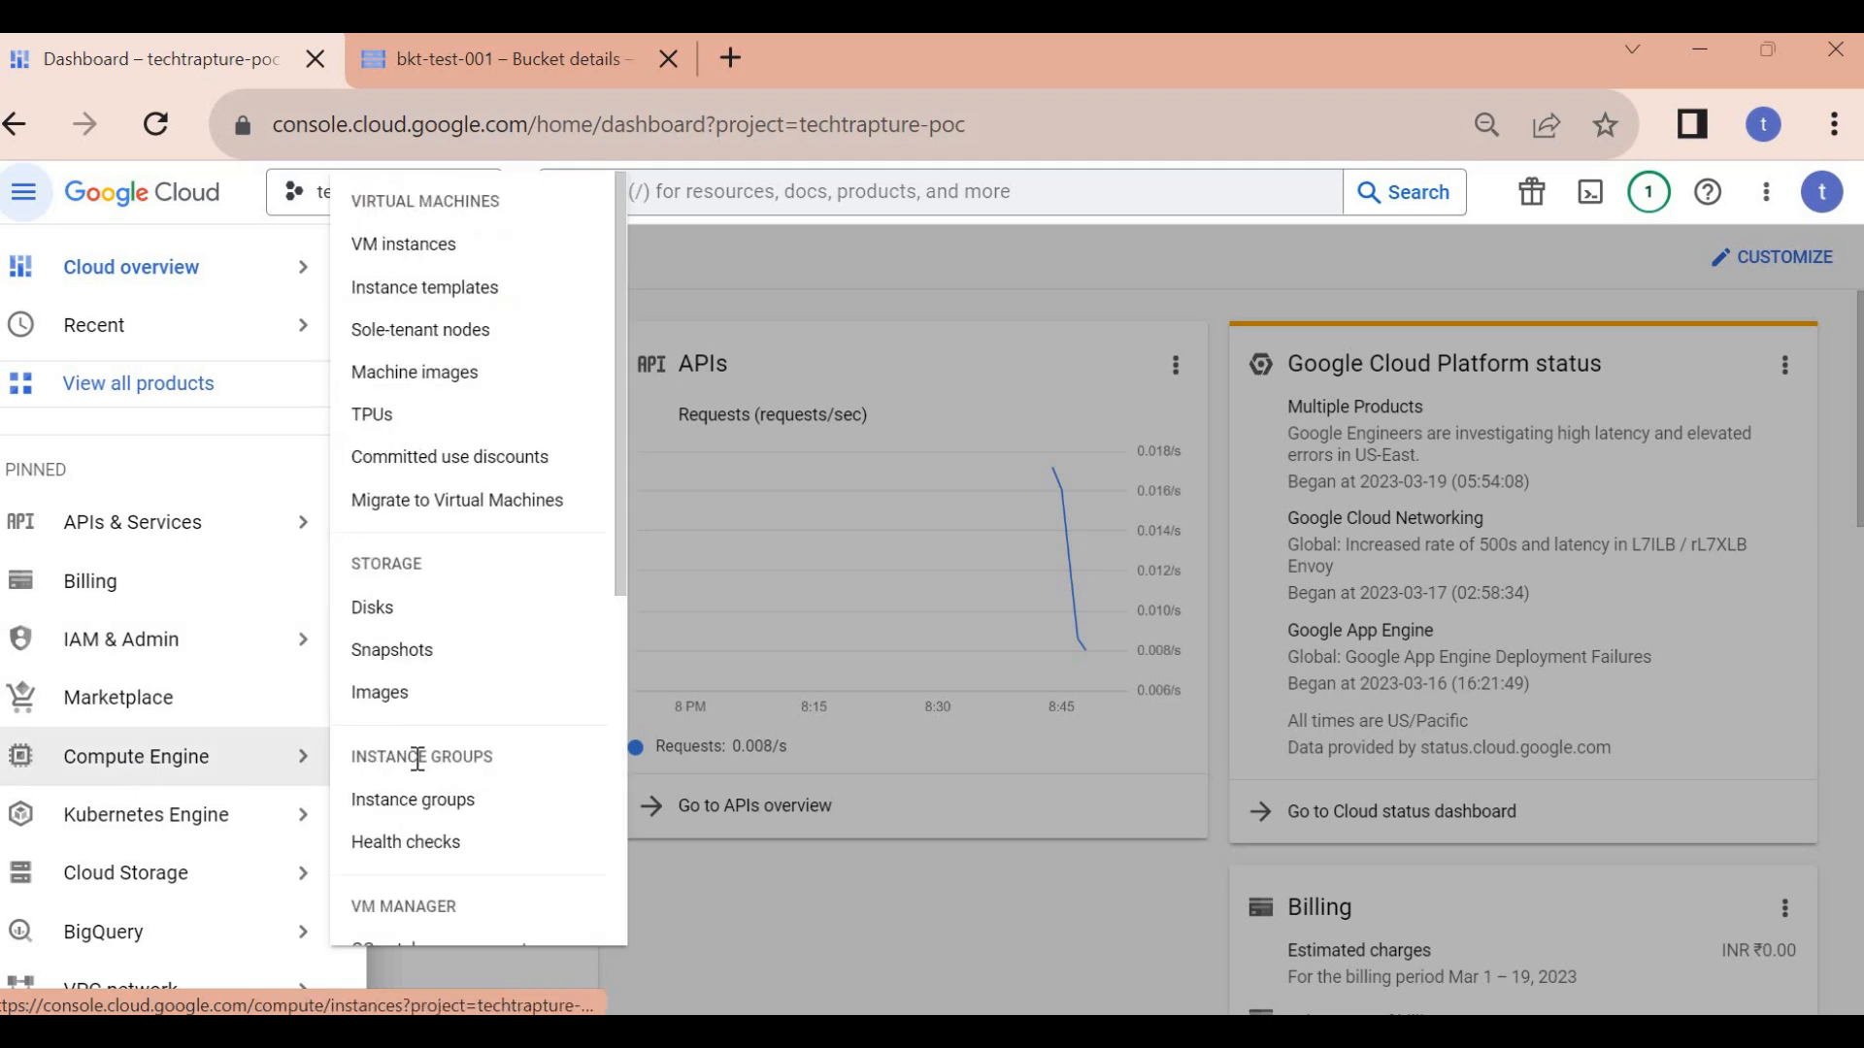
pyautogui.click(445, 254)
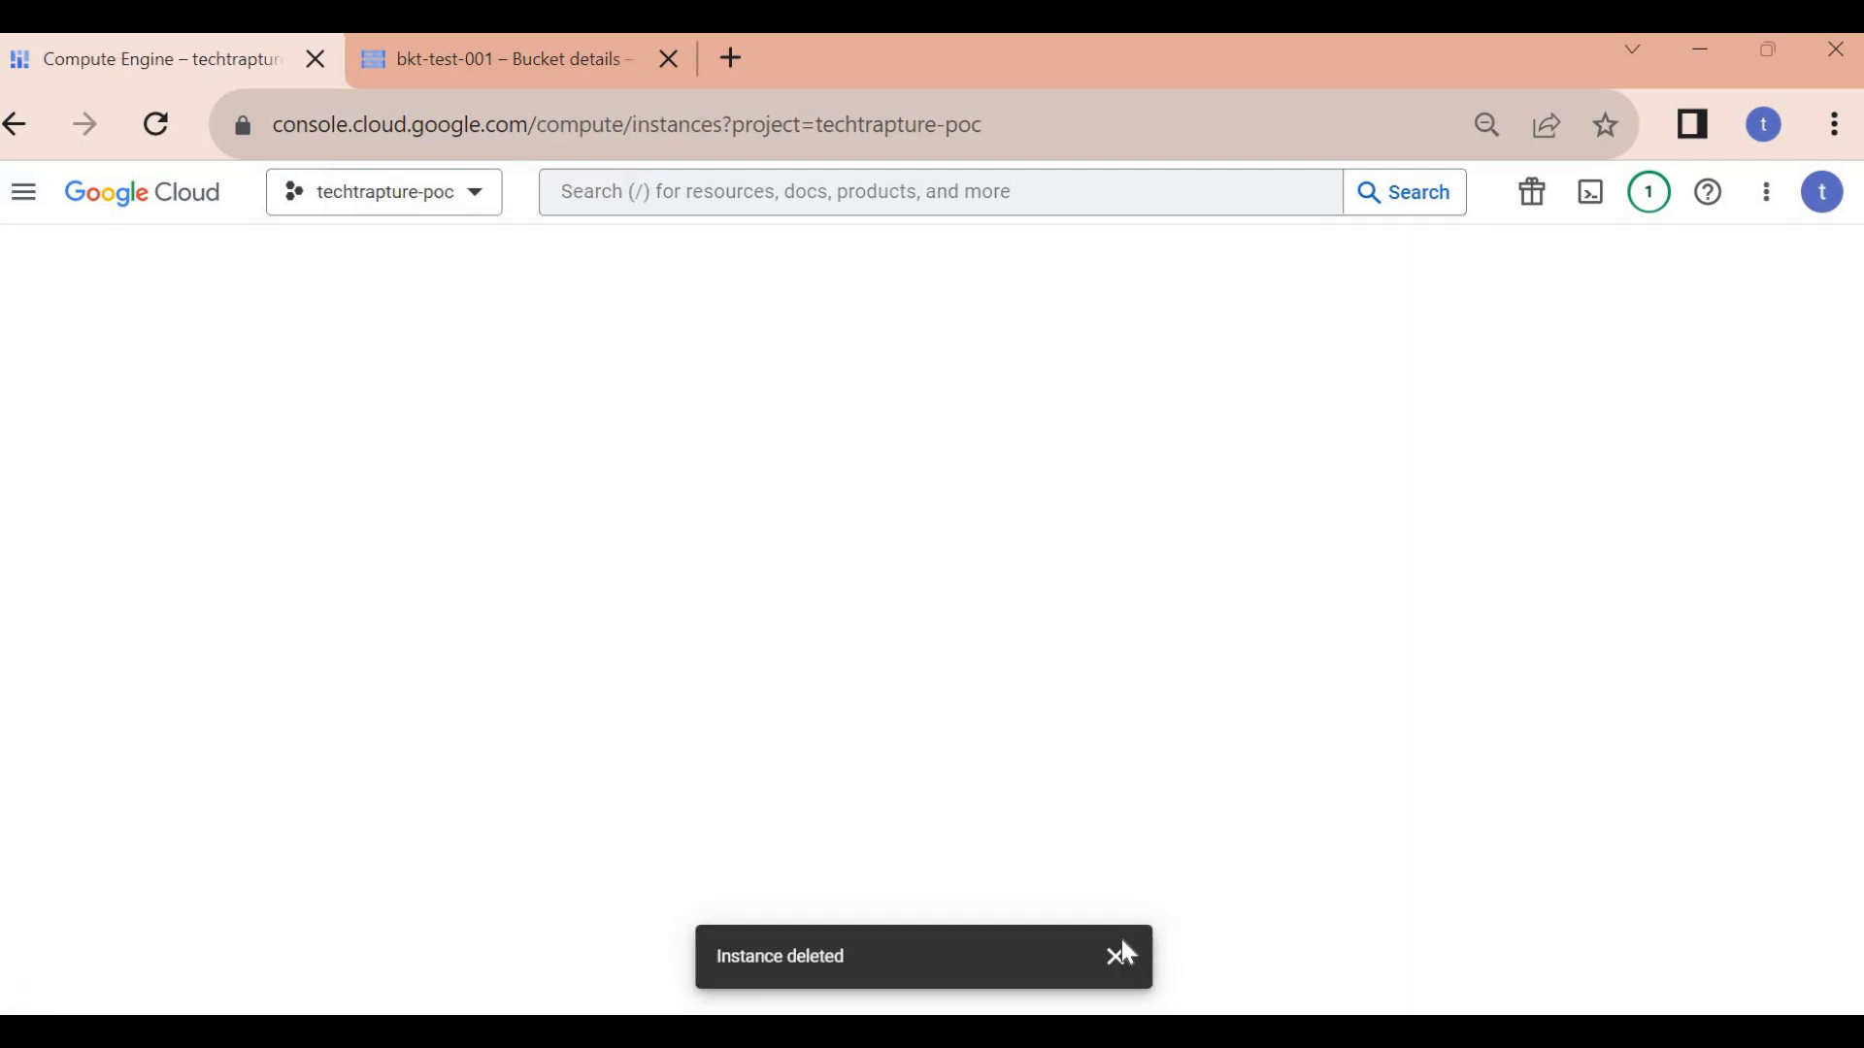
pyautogui.click(1118, 961)
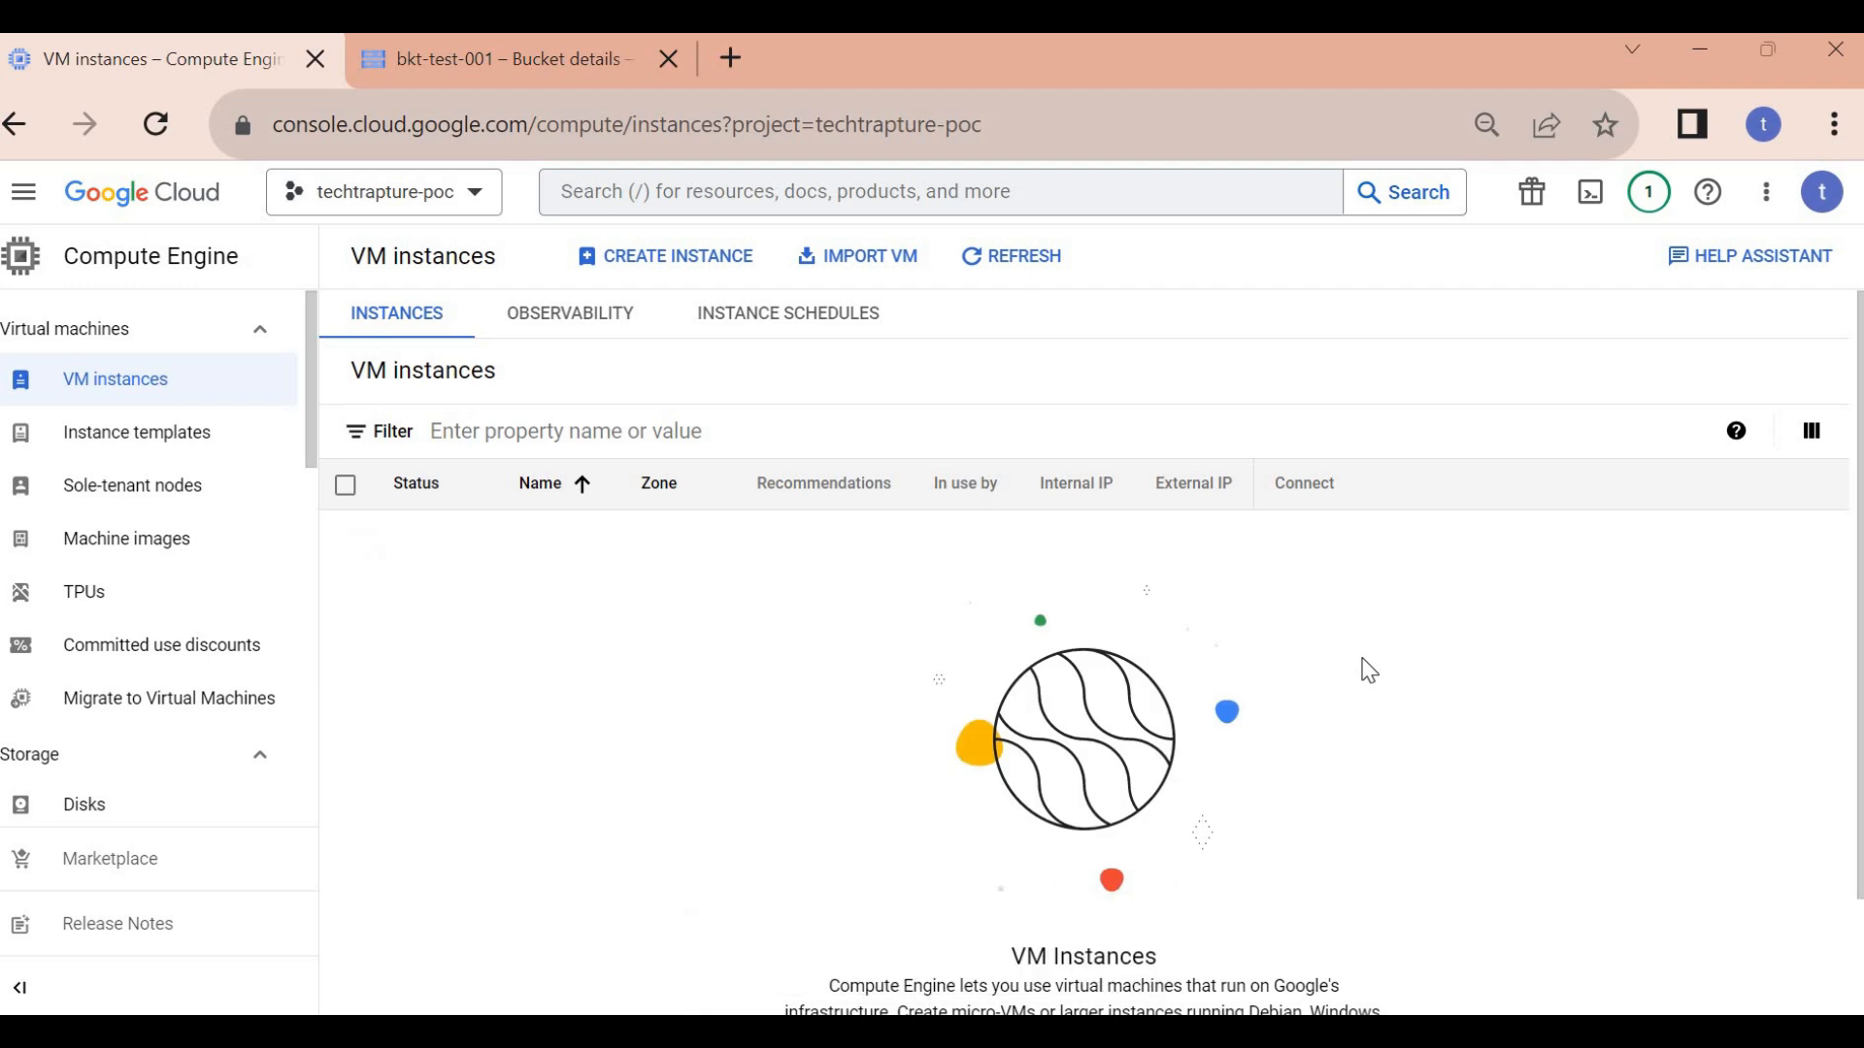
# - Start creating a new VM instance and name it gcsdemo
pyautogui.click(666, 258)
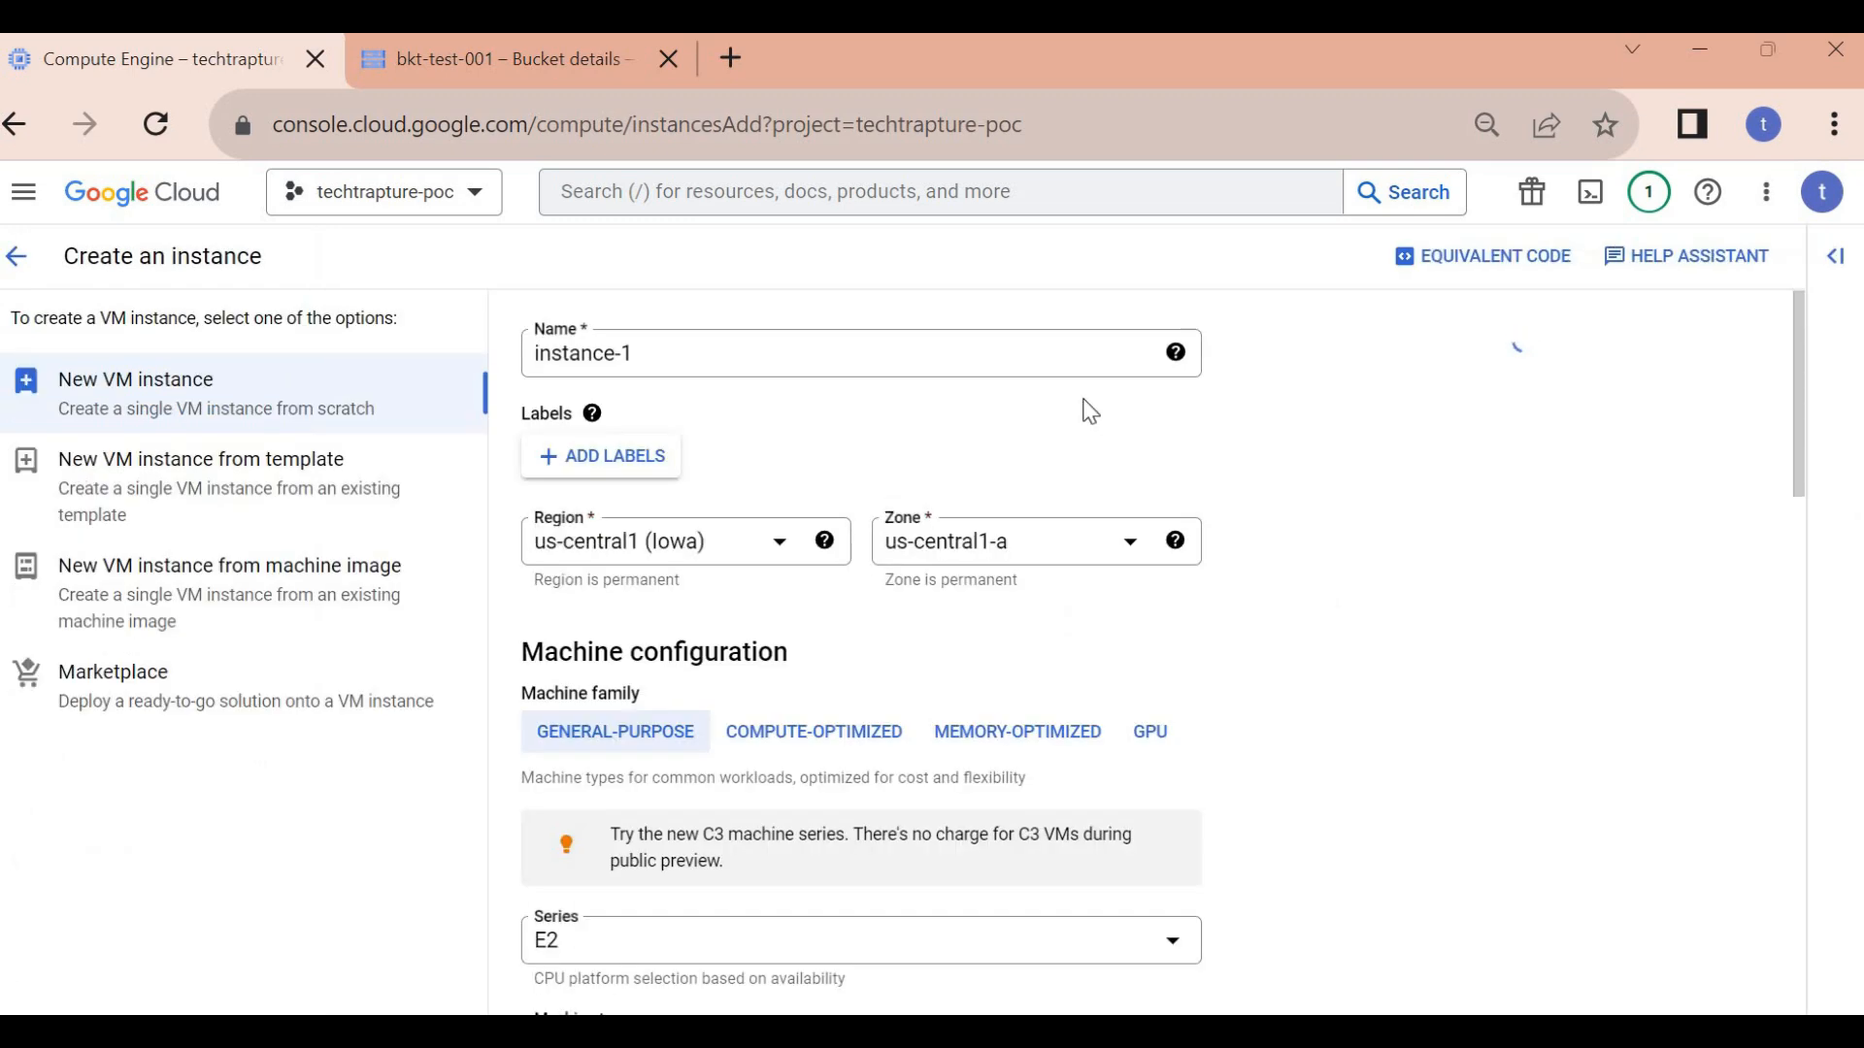
pyautogui.tripleClick(831, 347)
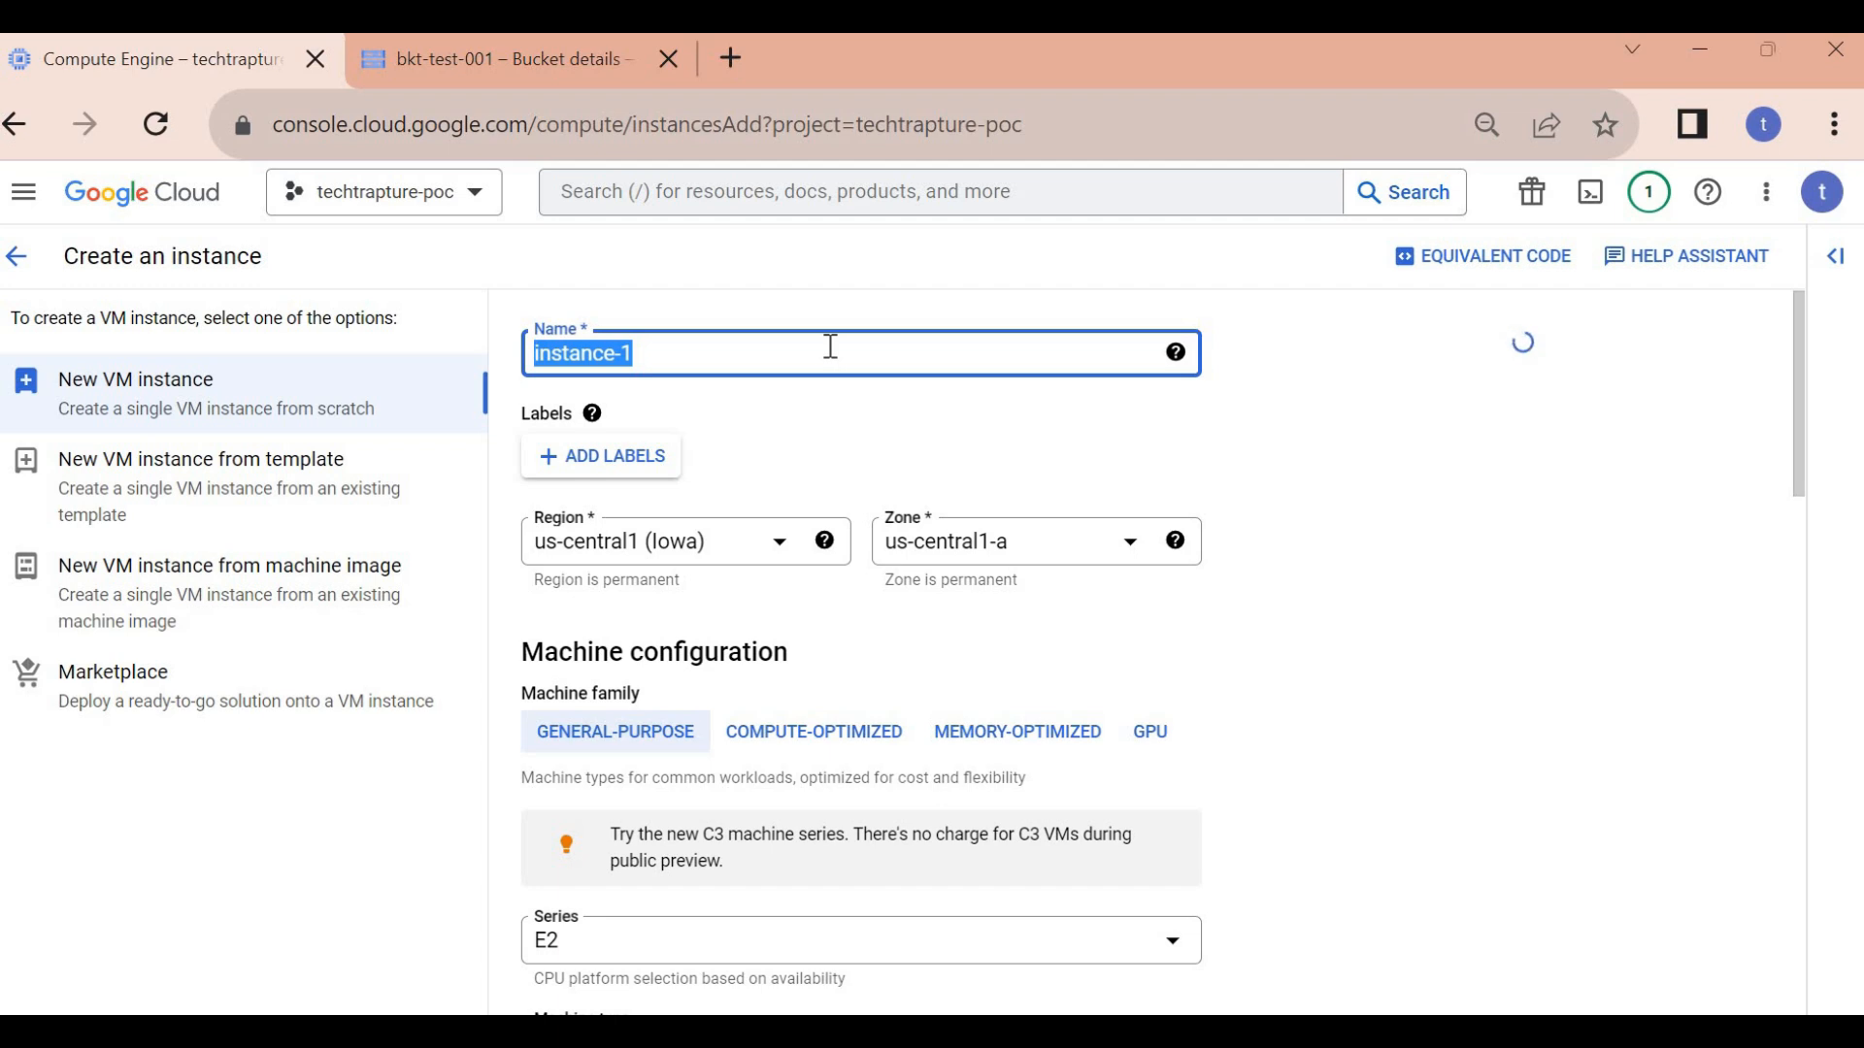
pyautogui.press('BackSpace')
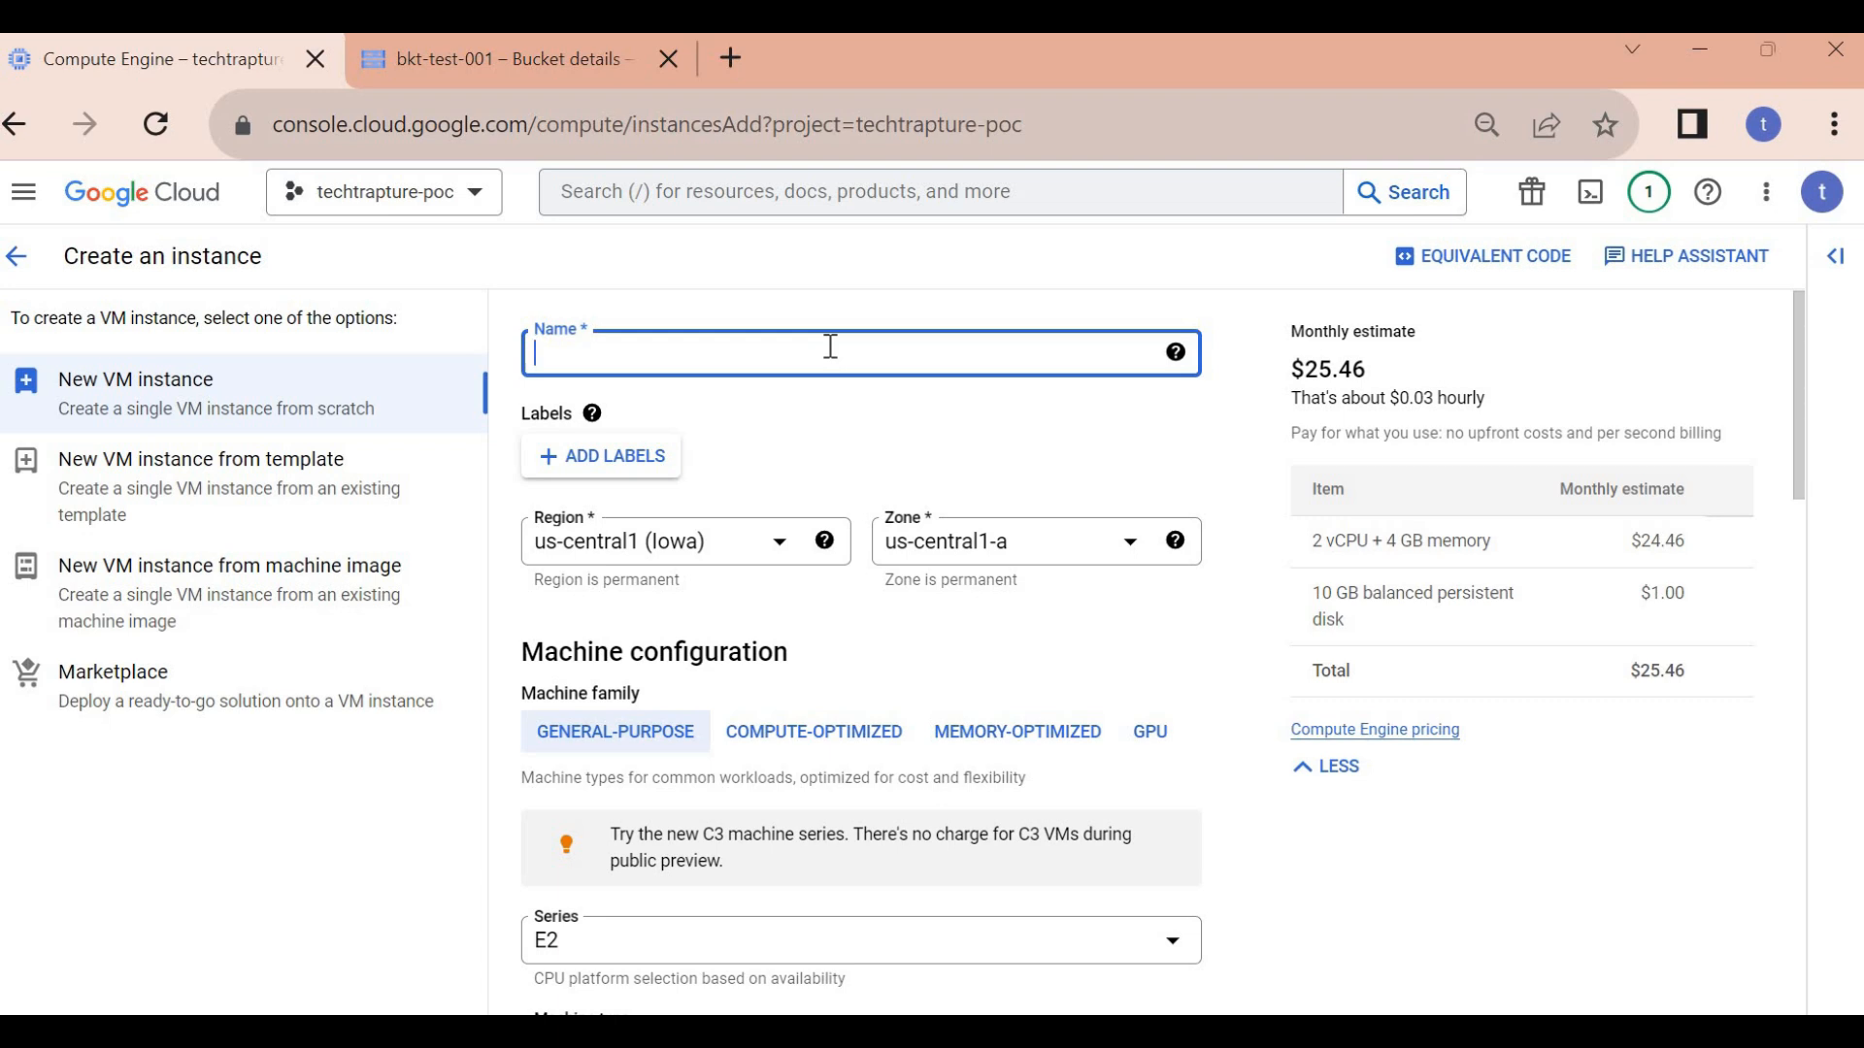
pyautogui.write('gcsdemo')
# - In the instance's advanced networking options, edit the default network interface and set its network to application-vpc
pyautogui.moveTo(1795, 371); pyautogui.dragTo(1781, 924)
pyautogui.scroll(3, 618, 514)
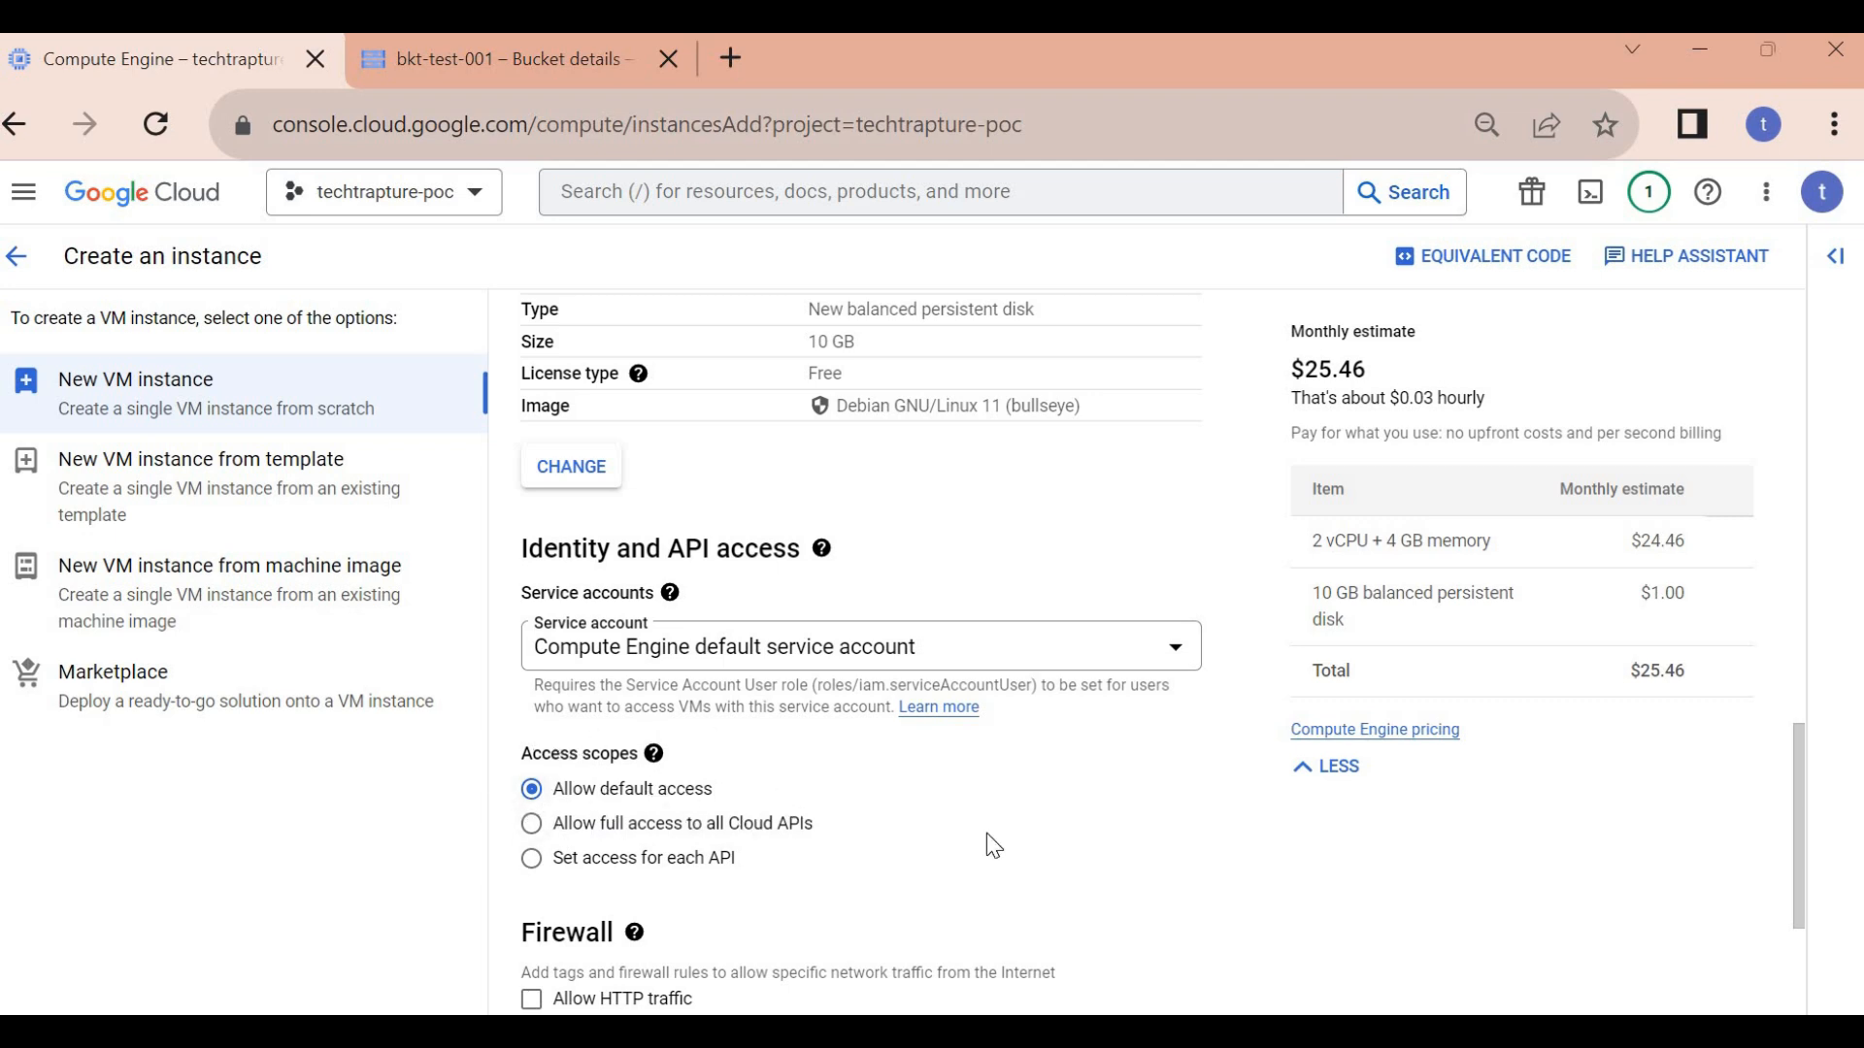
pyautogui.scroll(-5, 1799, 903)
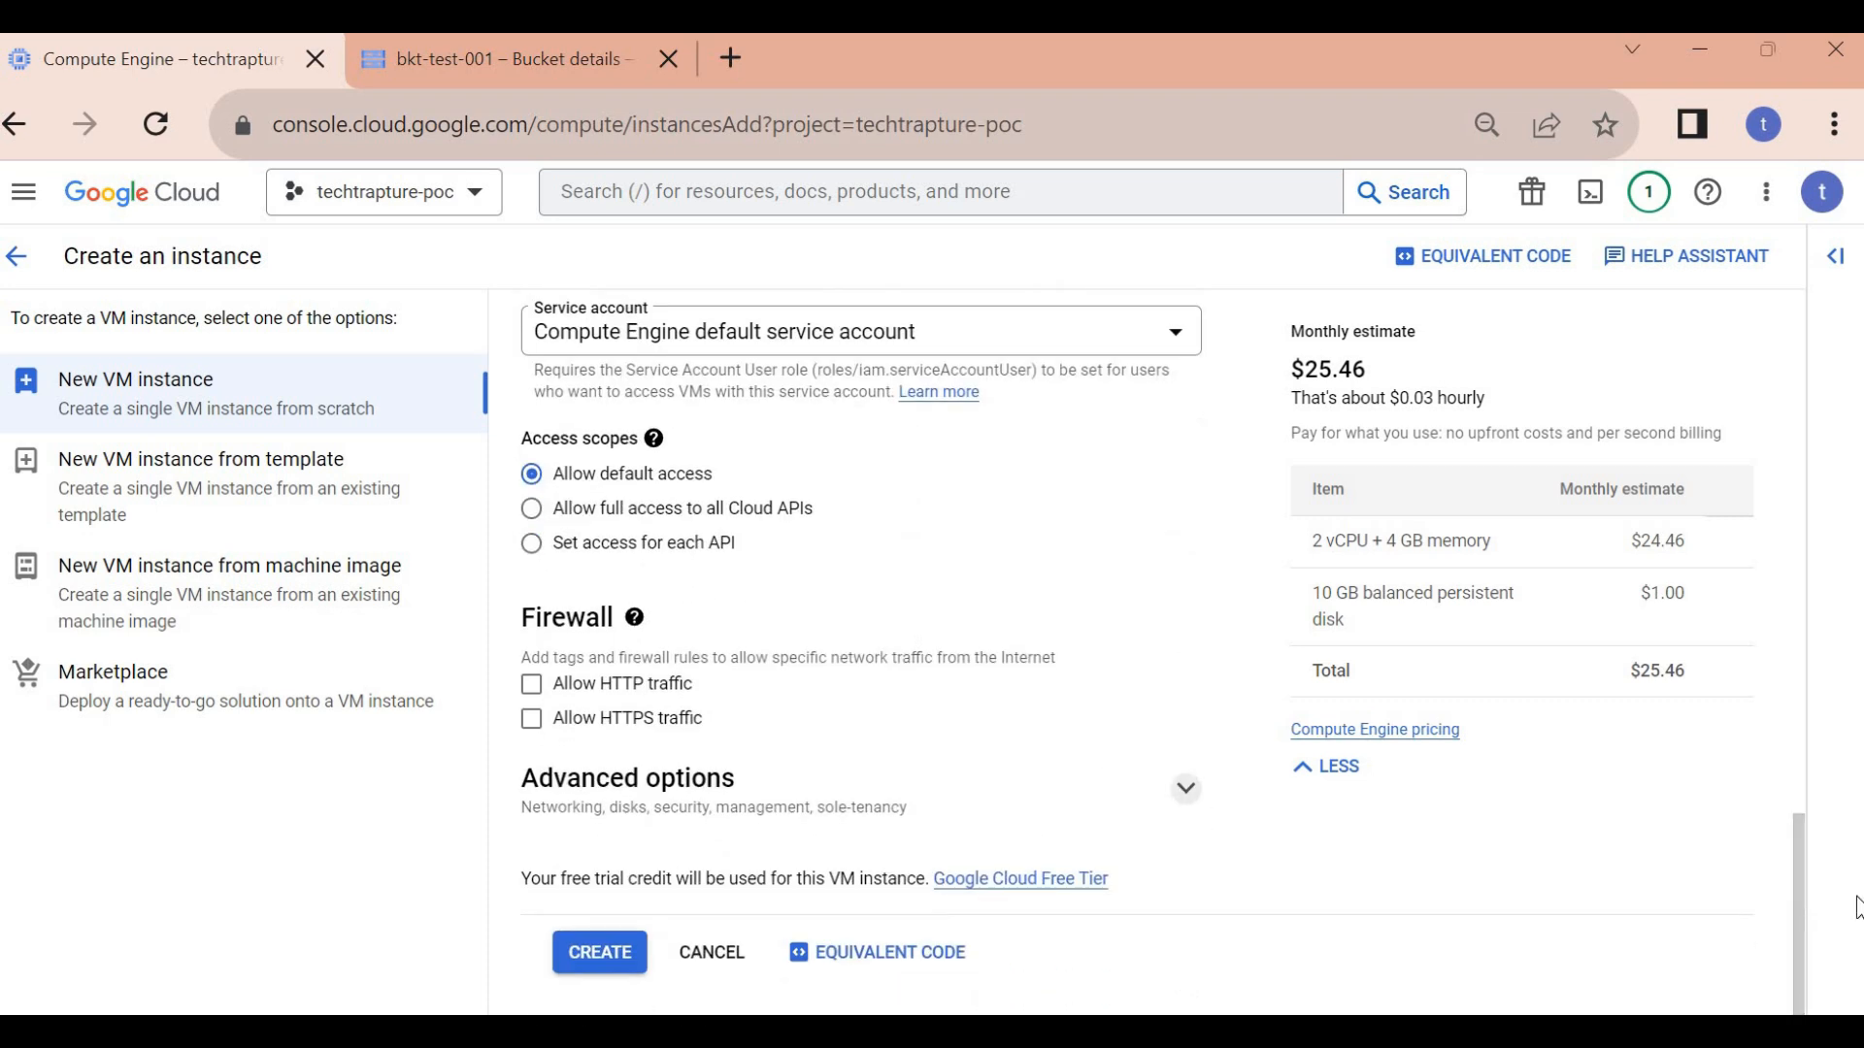
pyautogui.click(1187, 794)
pyautogui.scroll(-3, 1799, 820)
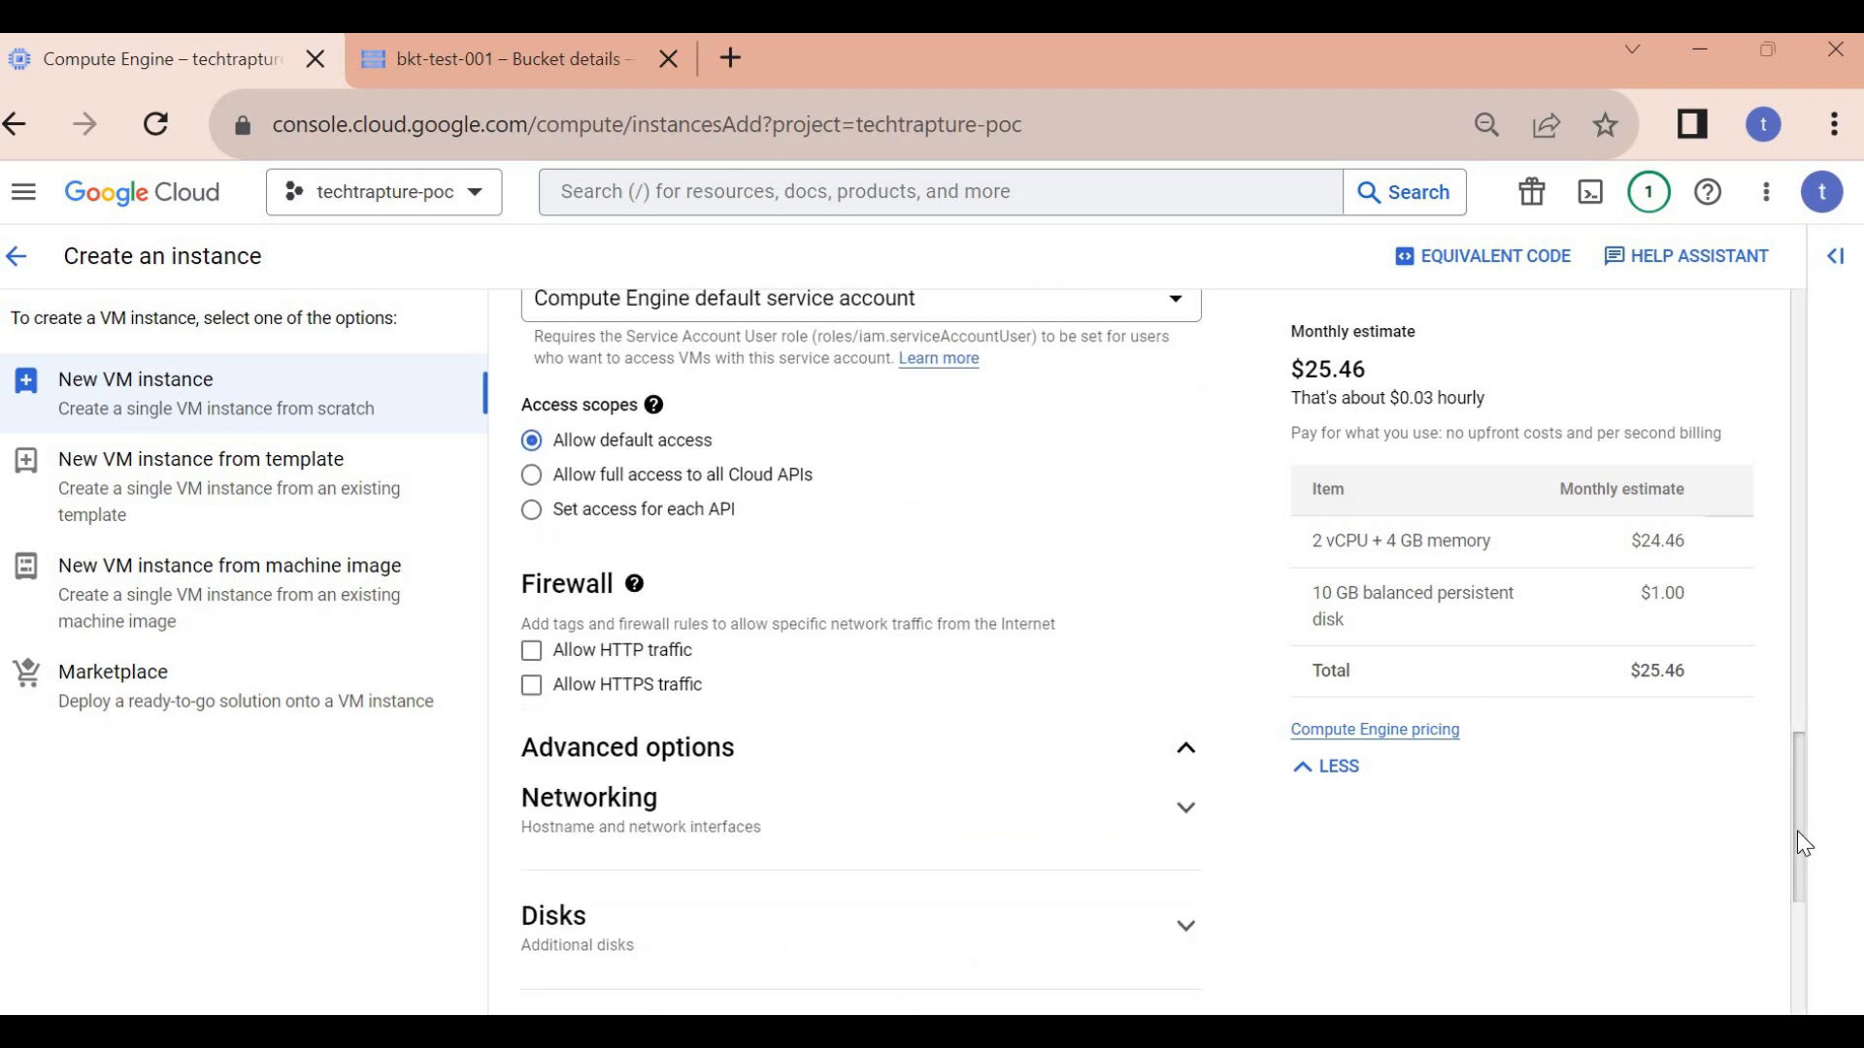
pyautogui.click(1186, 609)
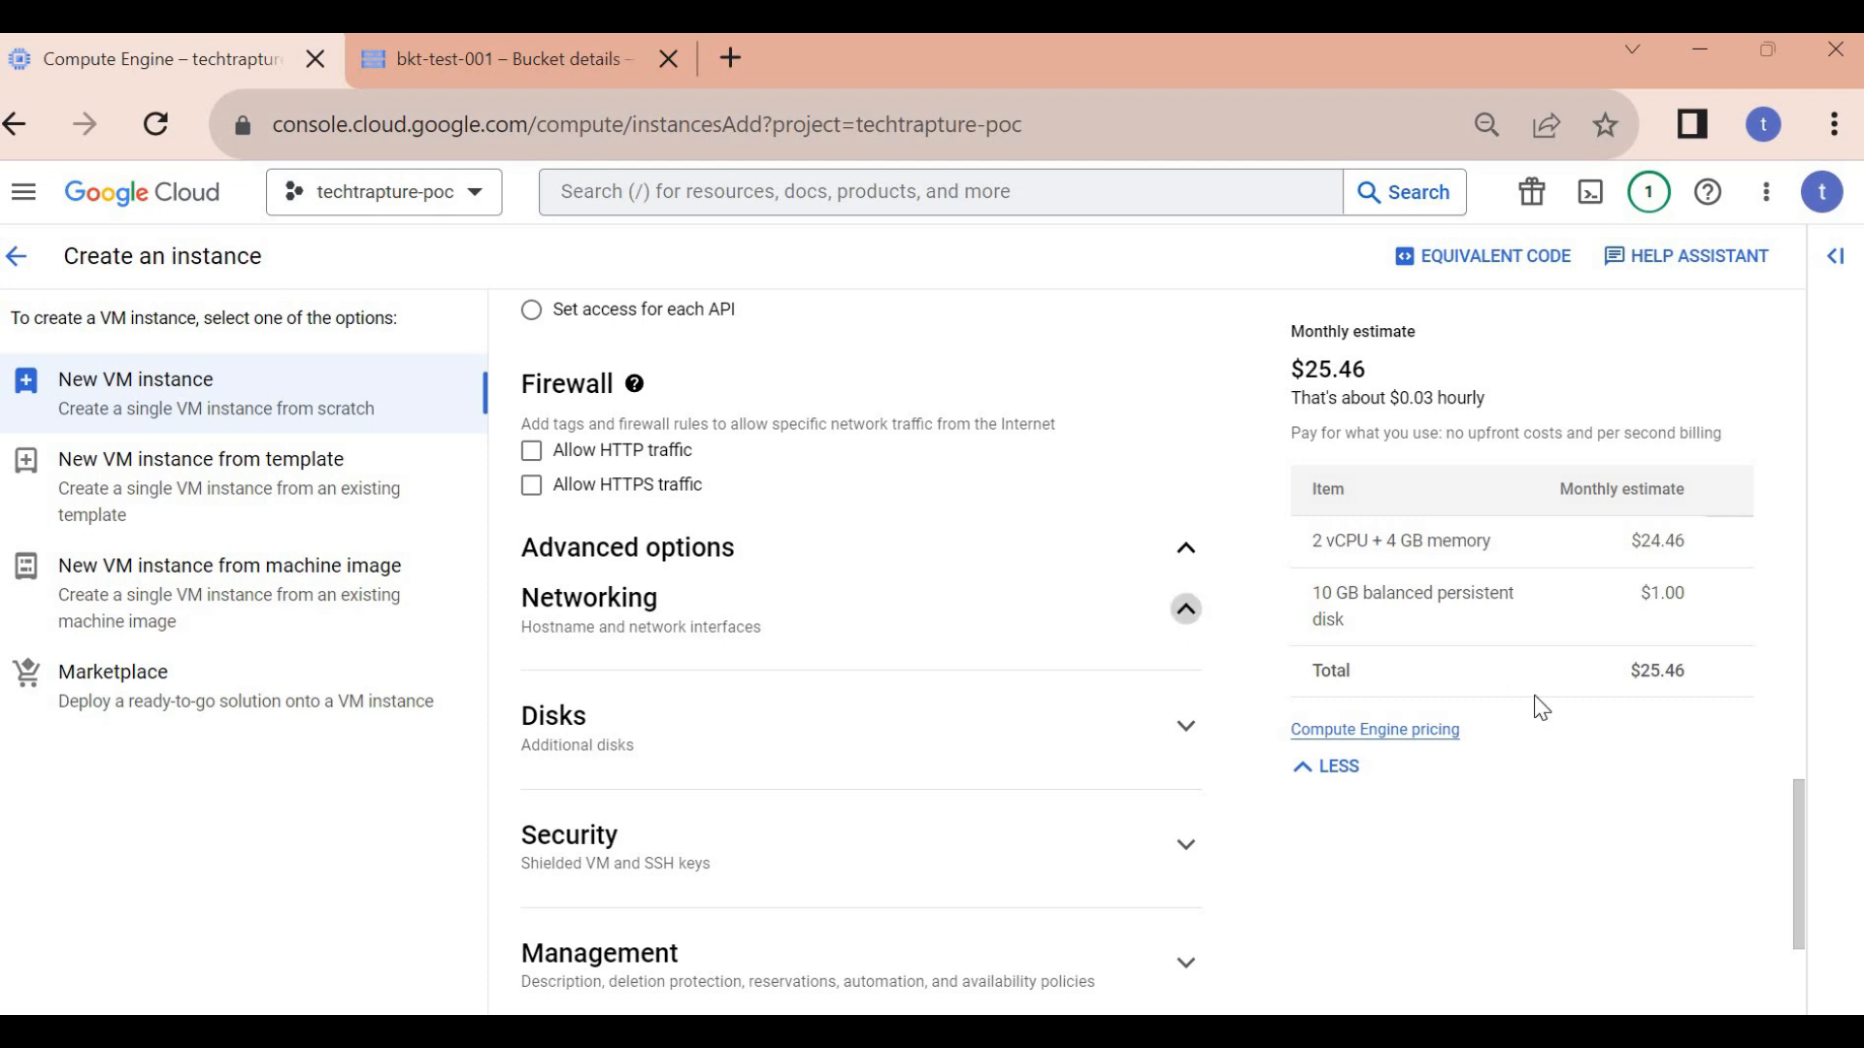
pyautogui.moveTo(1801, 748); pyautogui.dragTo(1810, 883)
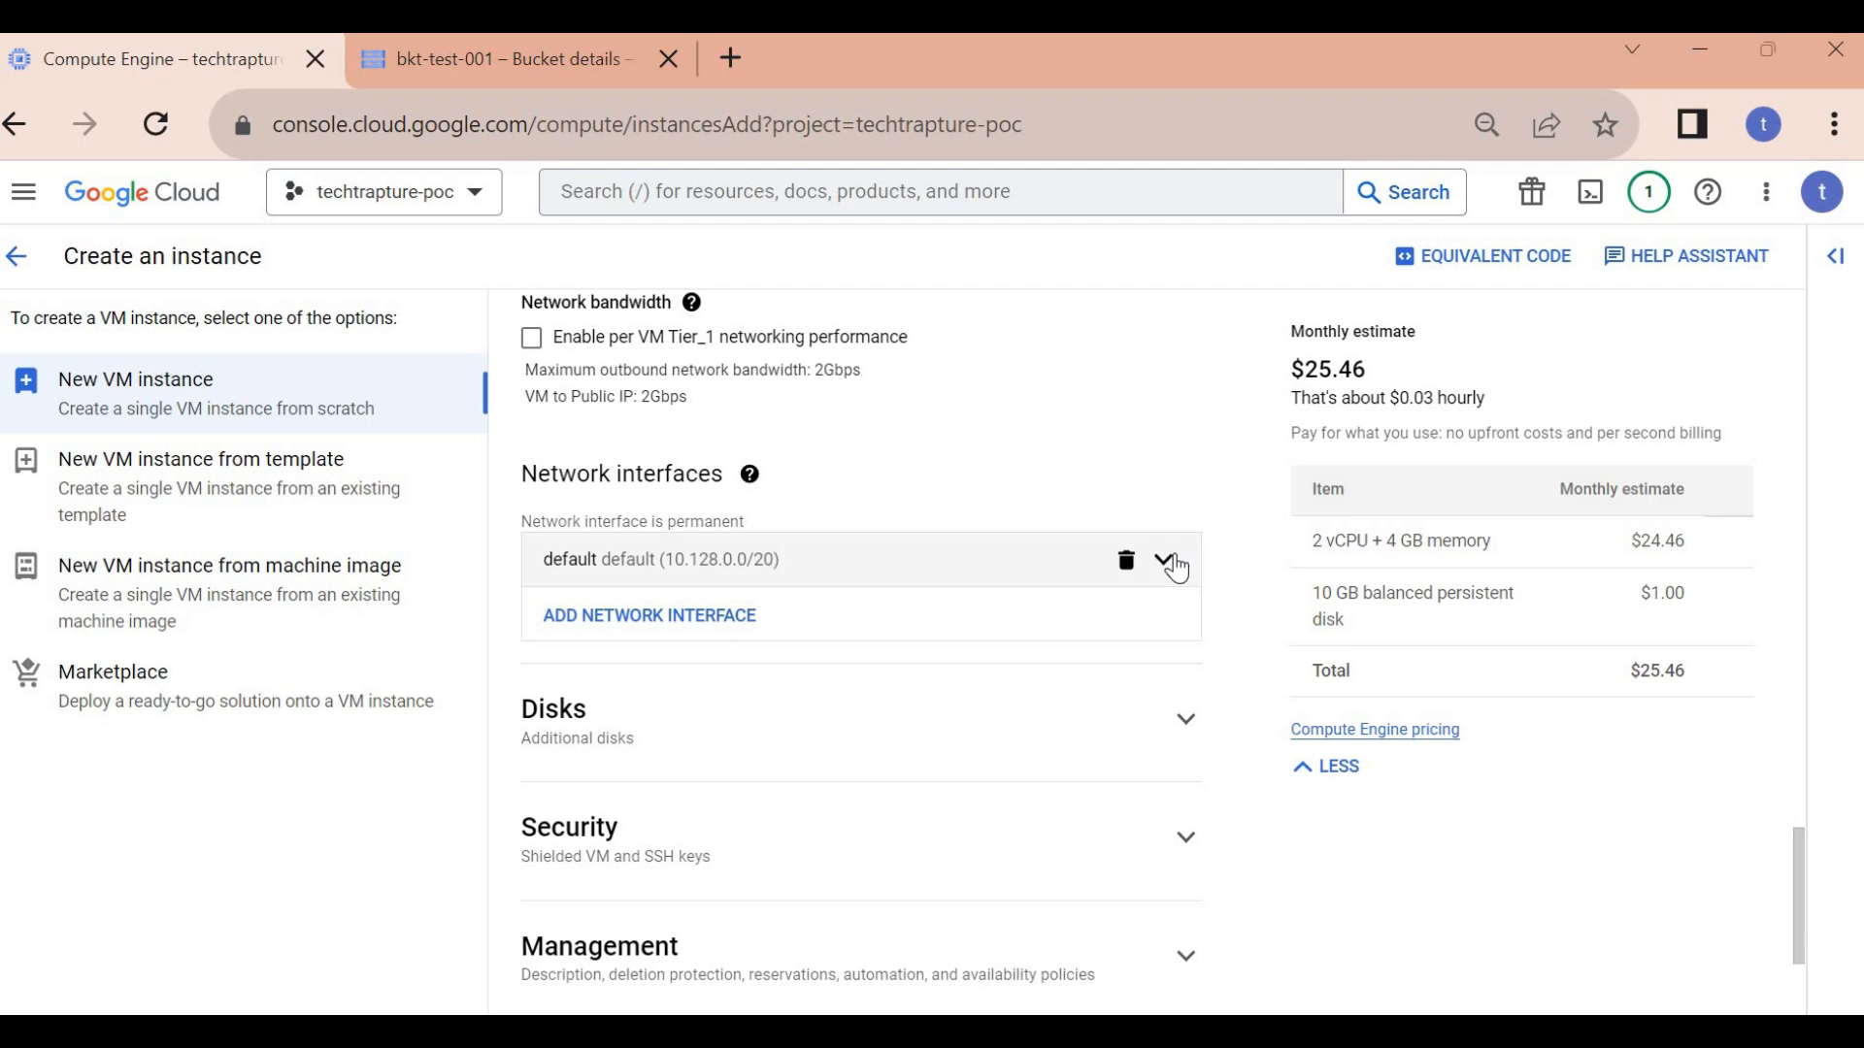
pyautogui.click(844, 561)
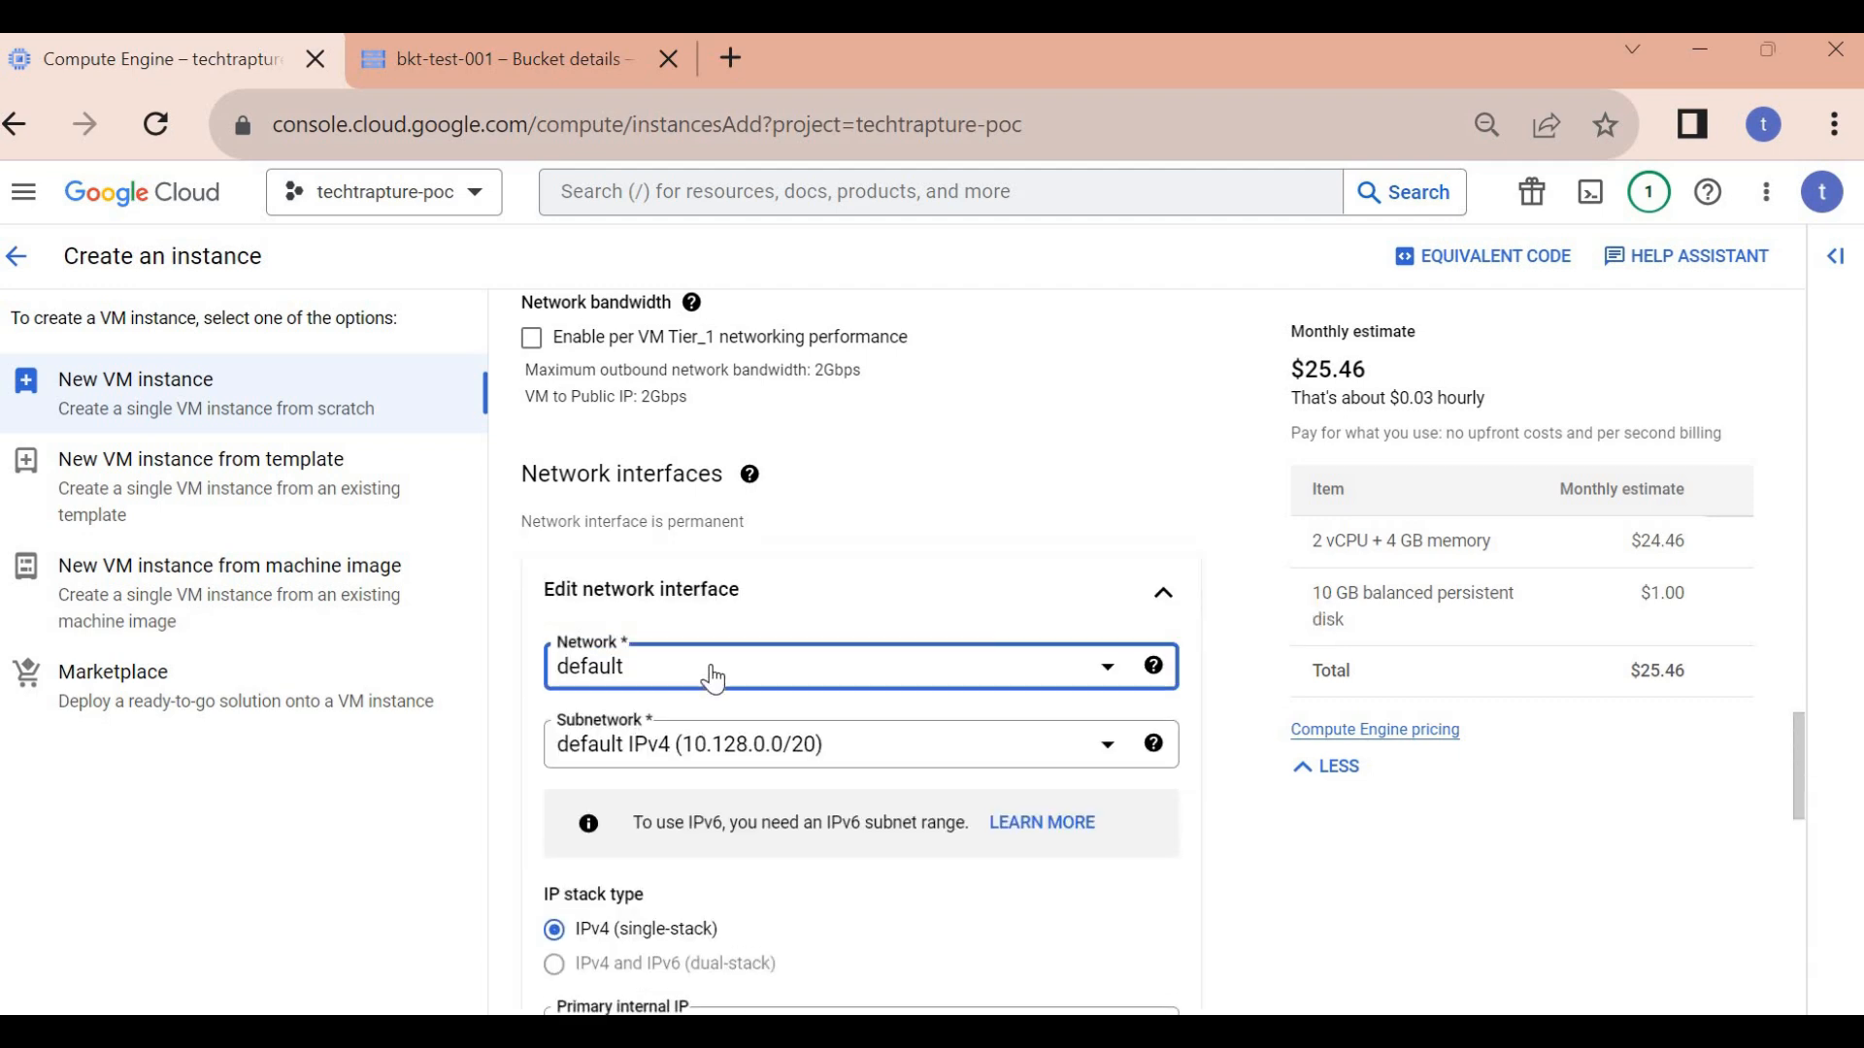
pyautogui.click(641, 761)
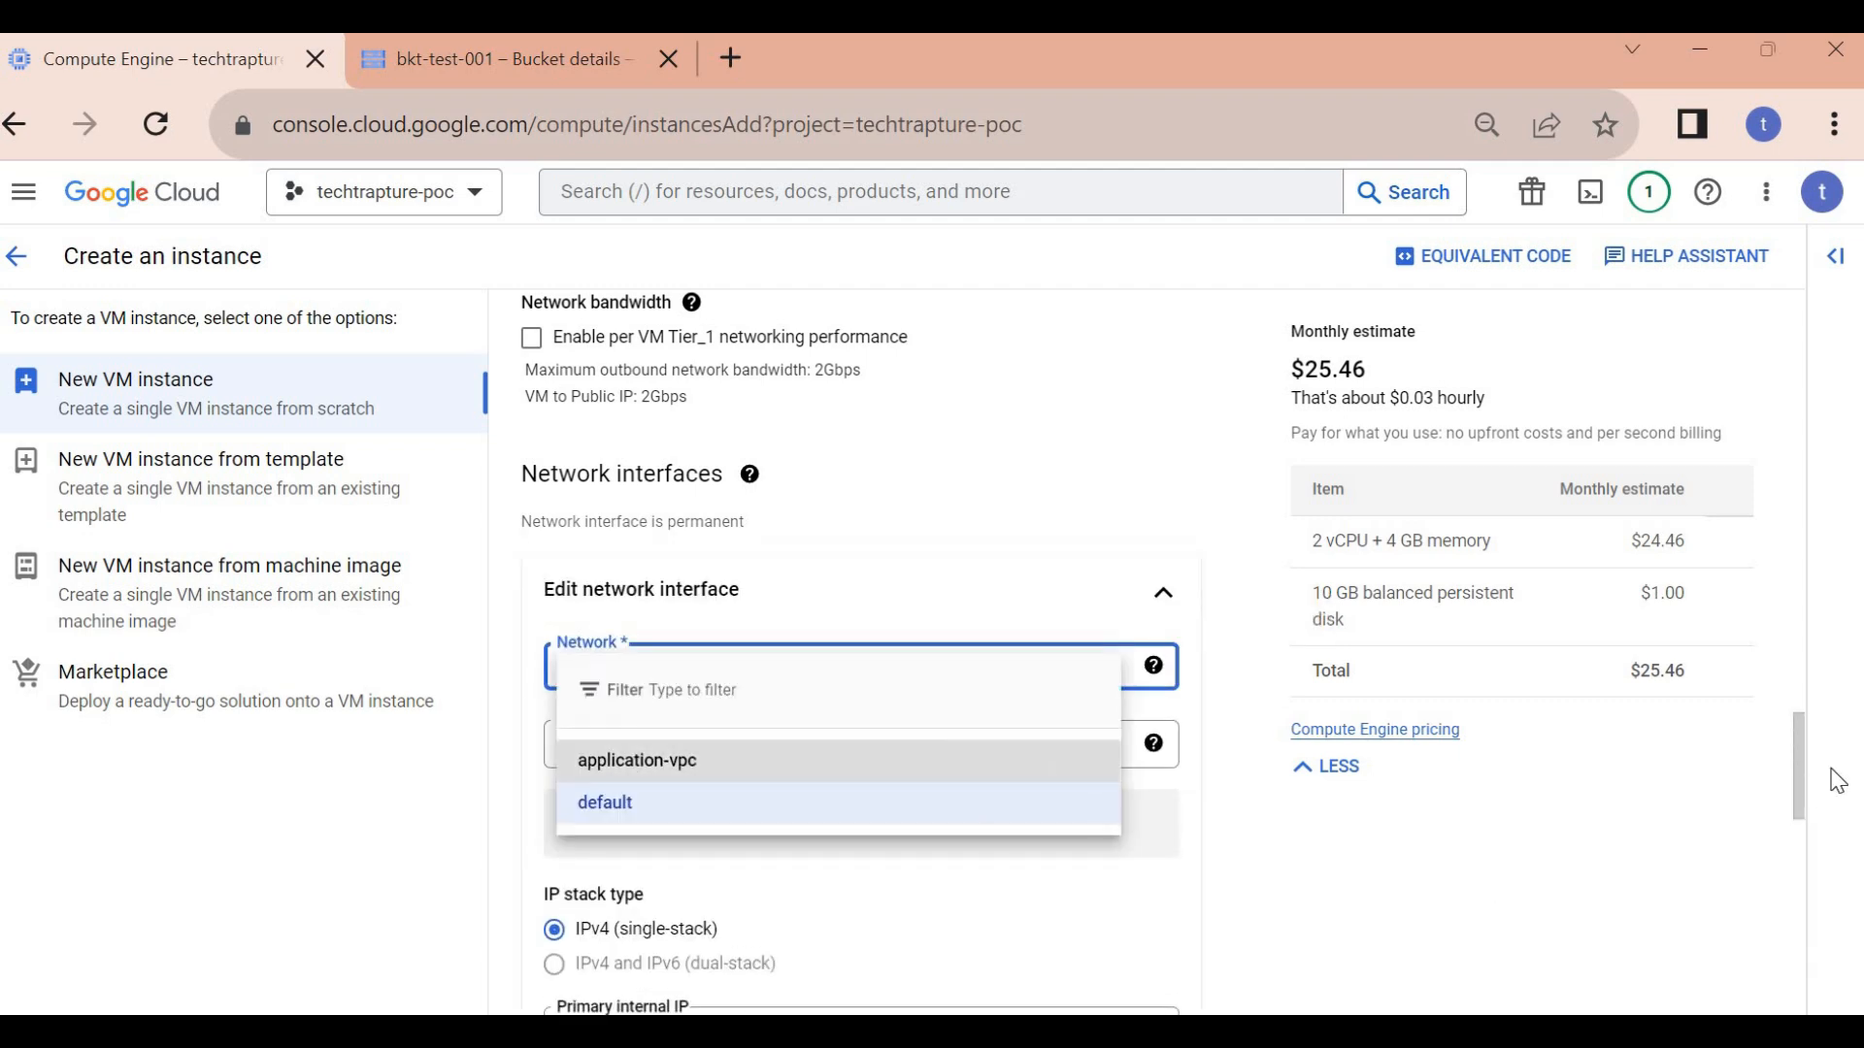
# - Keep the remaining network settings at their defaults and create the gcsdemo instance
pyautogui.click(1800, 912)
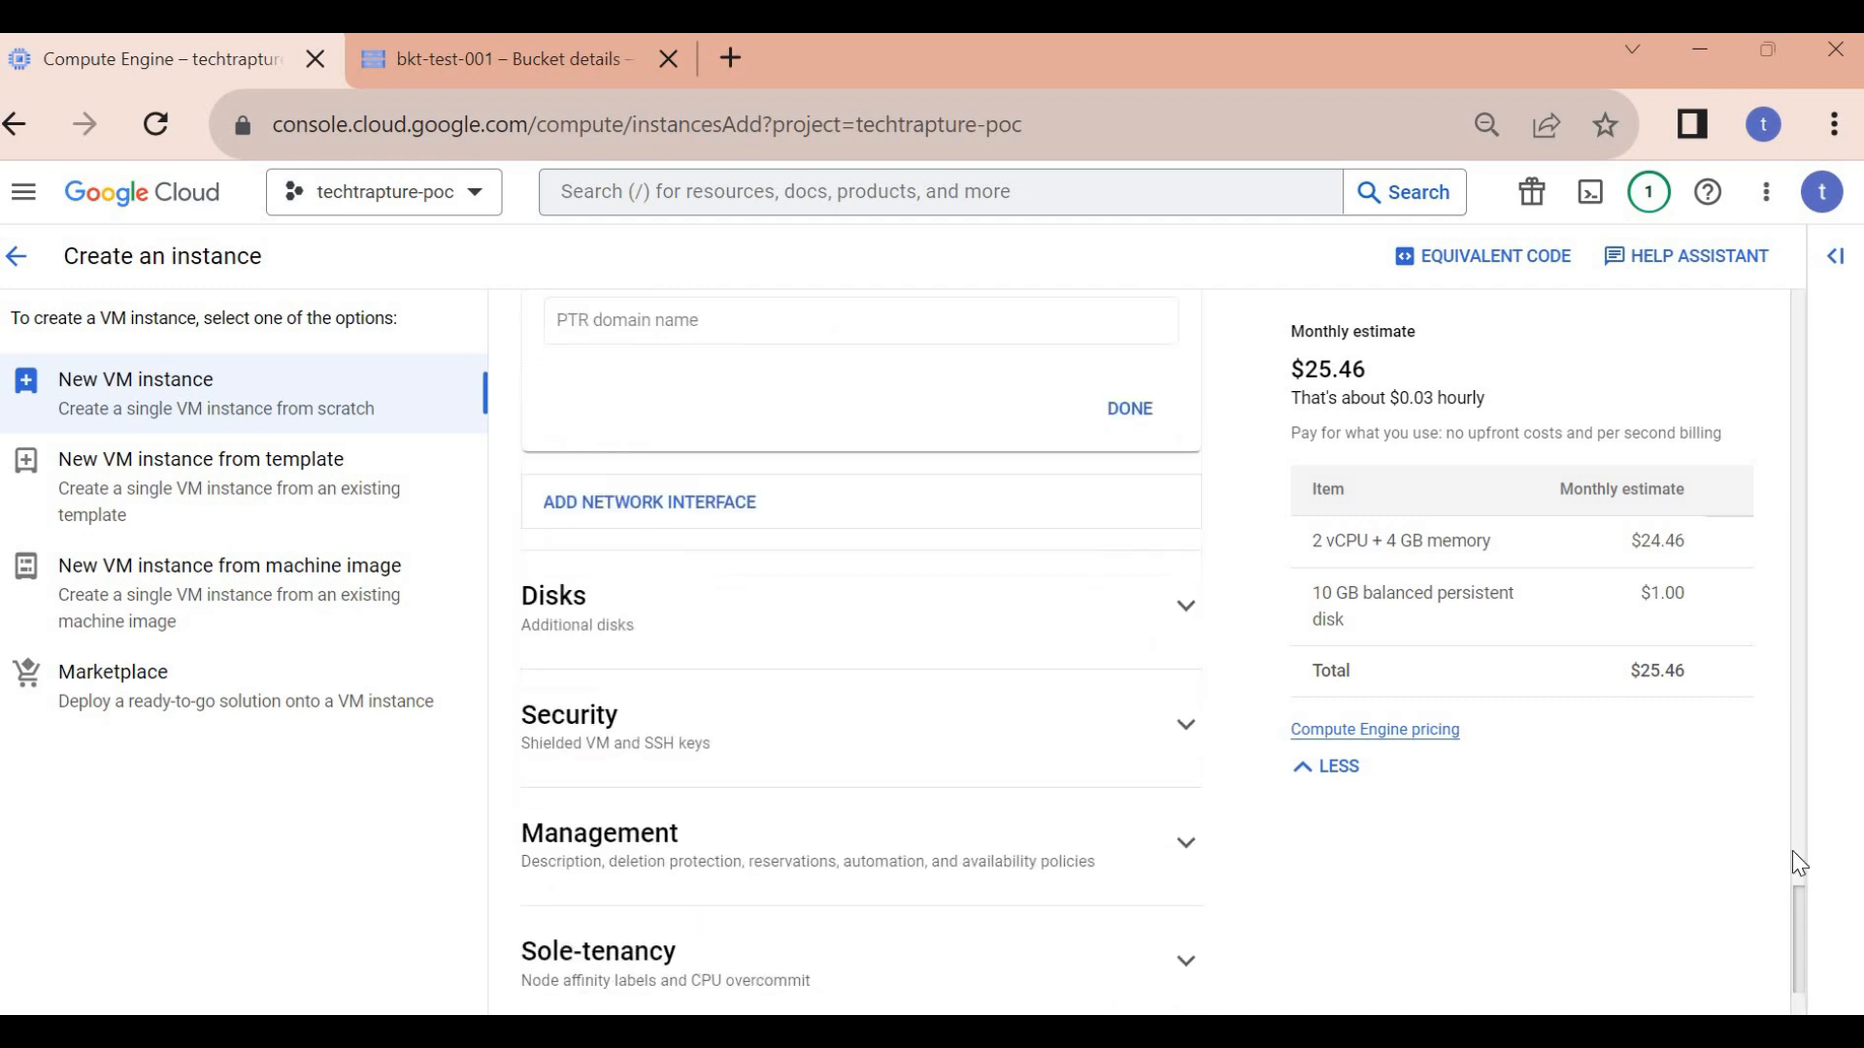
pyautogui.scroll(4, 1796, 832)
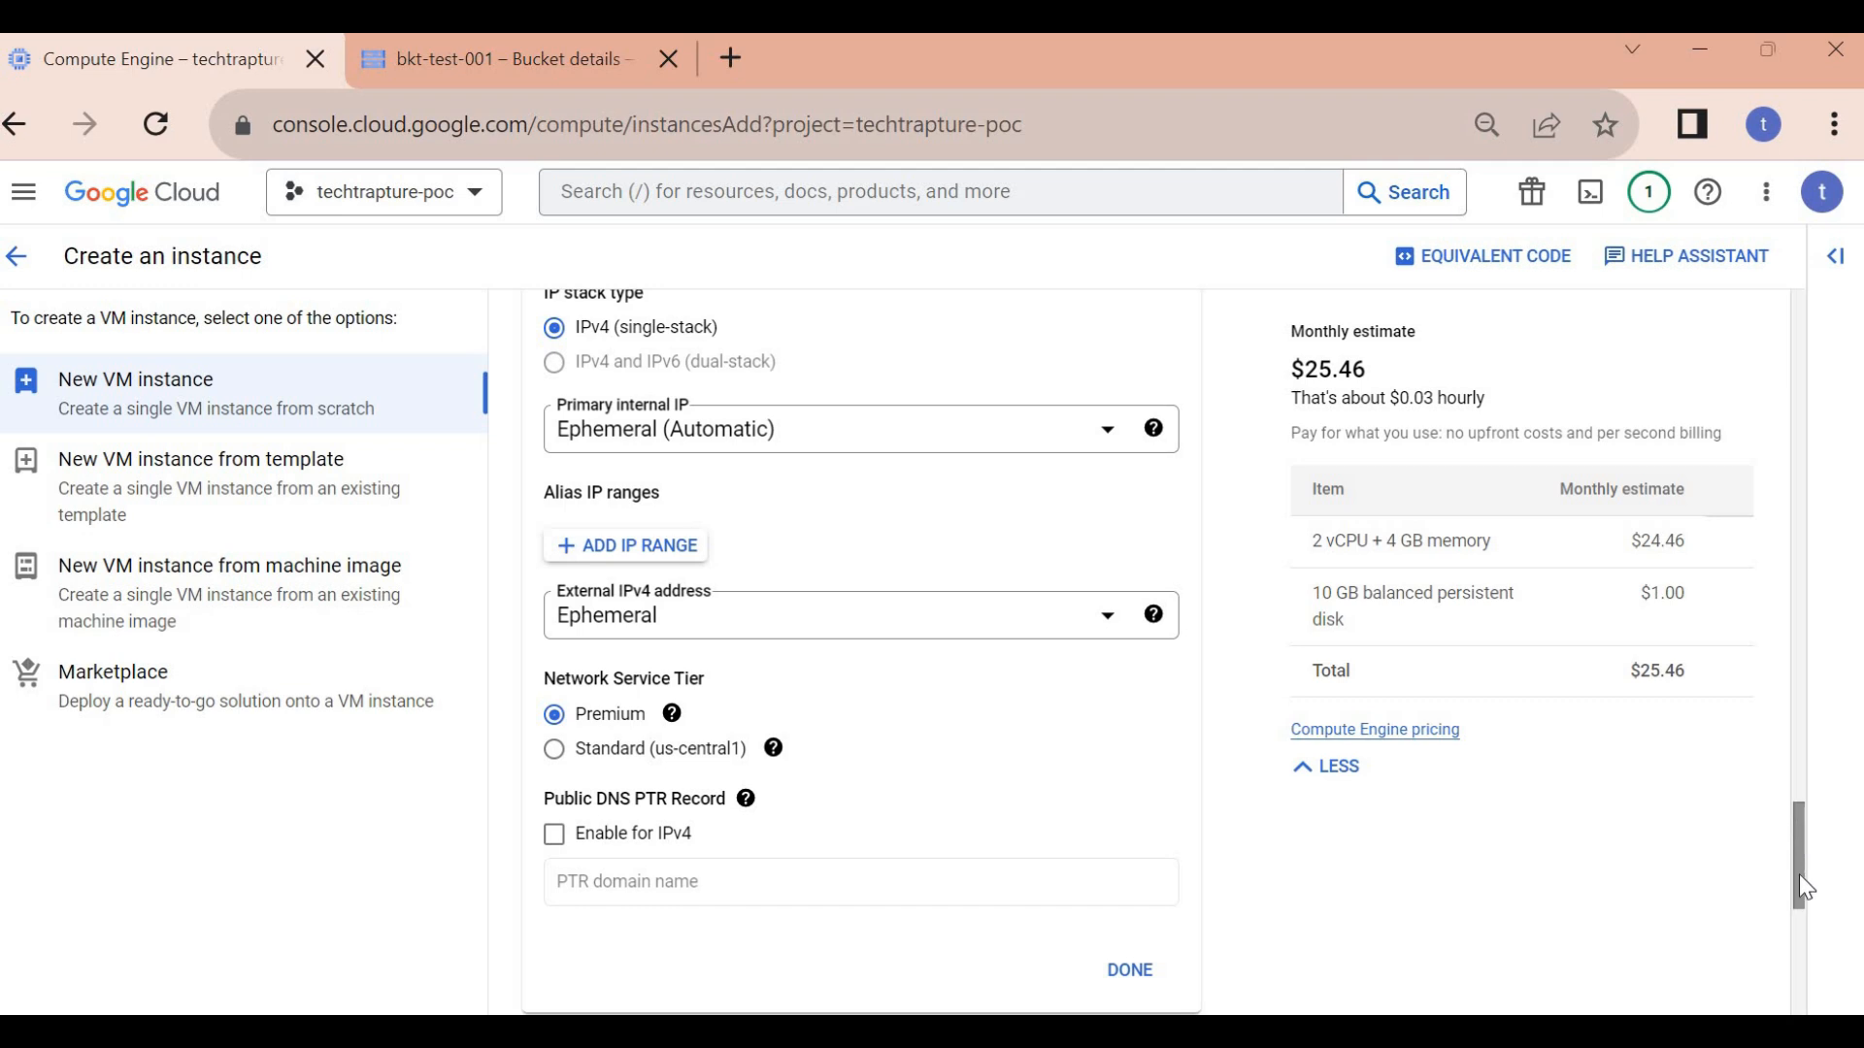
pyautogui.scroll(-3, 1804, 922)
pyautogui.scroll(-4, 1810, 955)
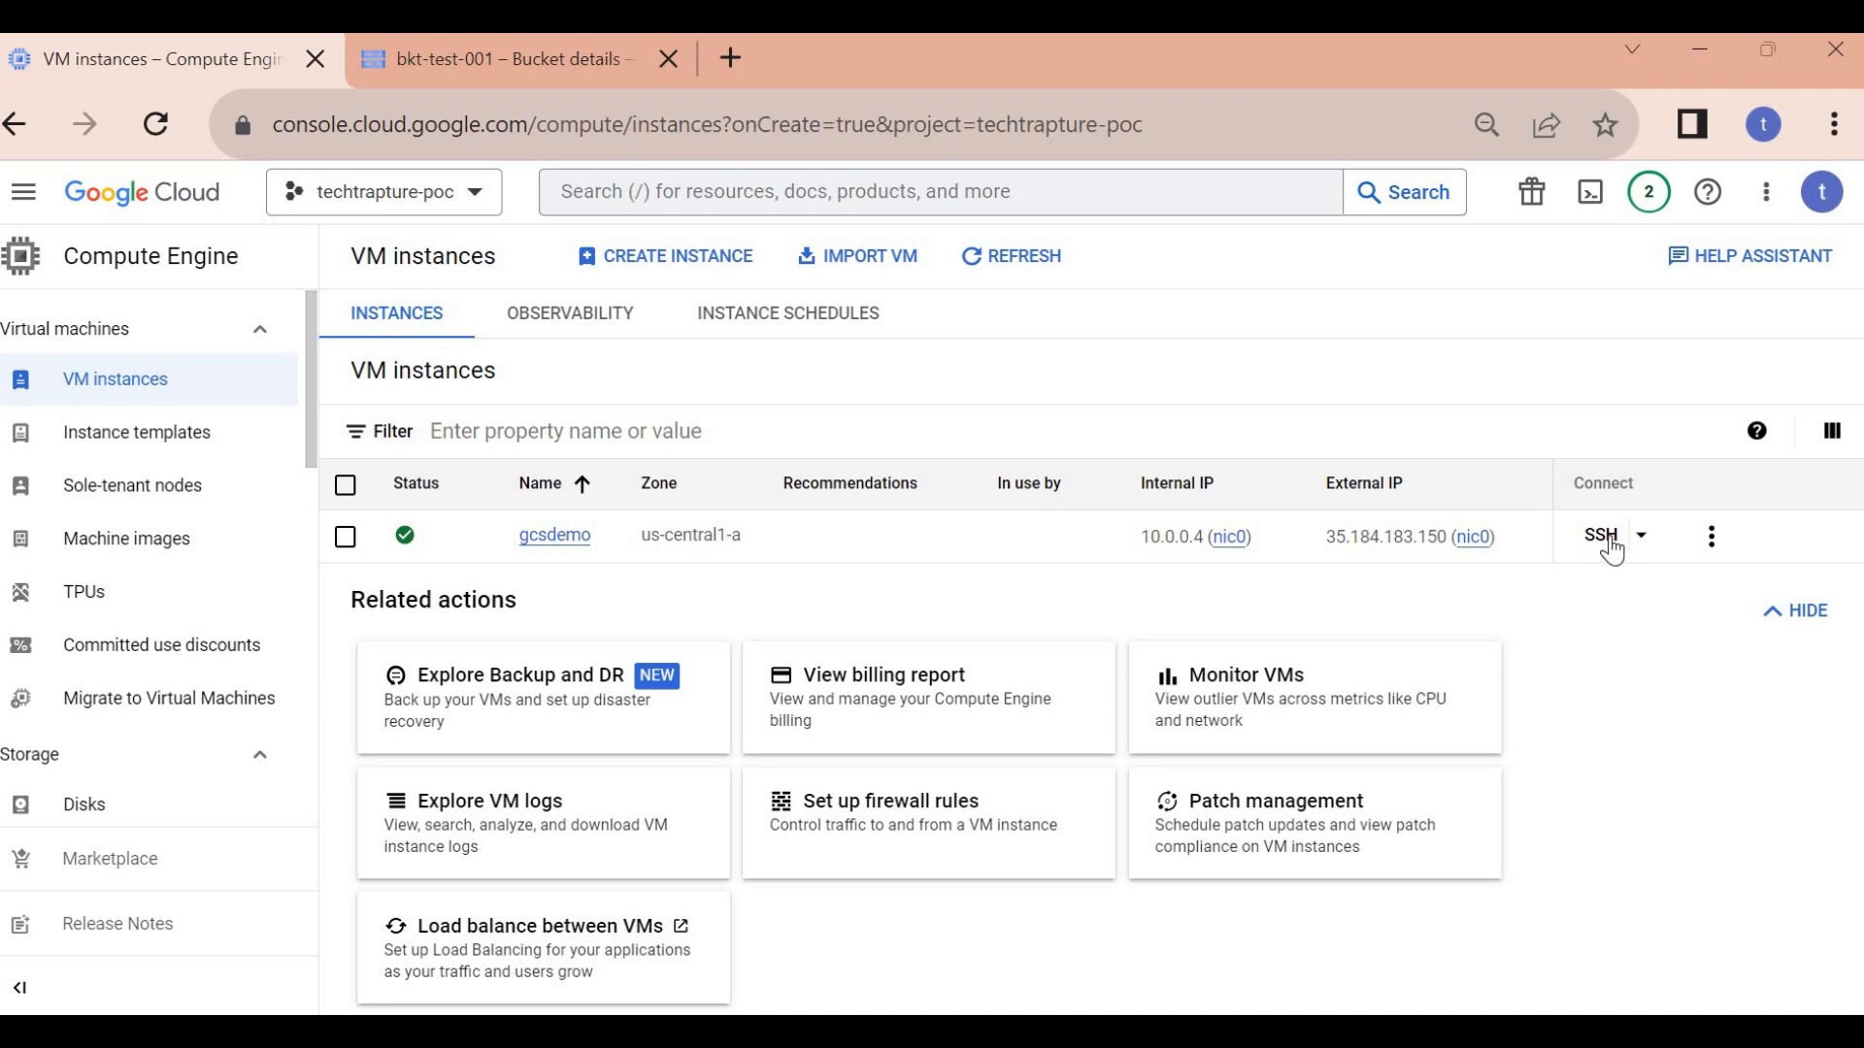
# - Open a browser SSH session to the gcsdemo VM and enter a few blank lines at the prompt
pyautogui.click(1604, 537)
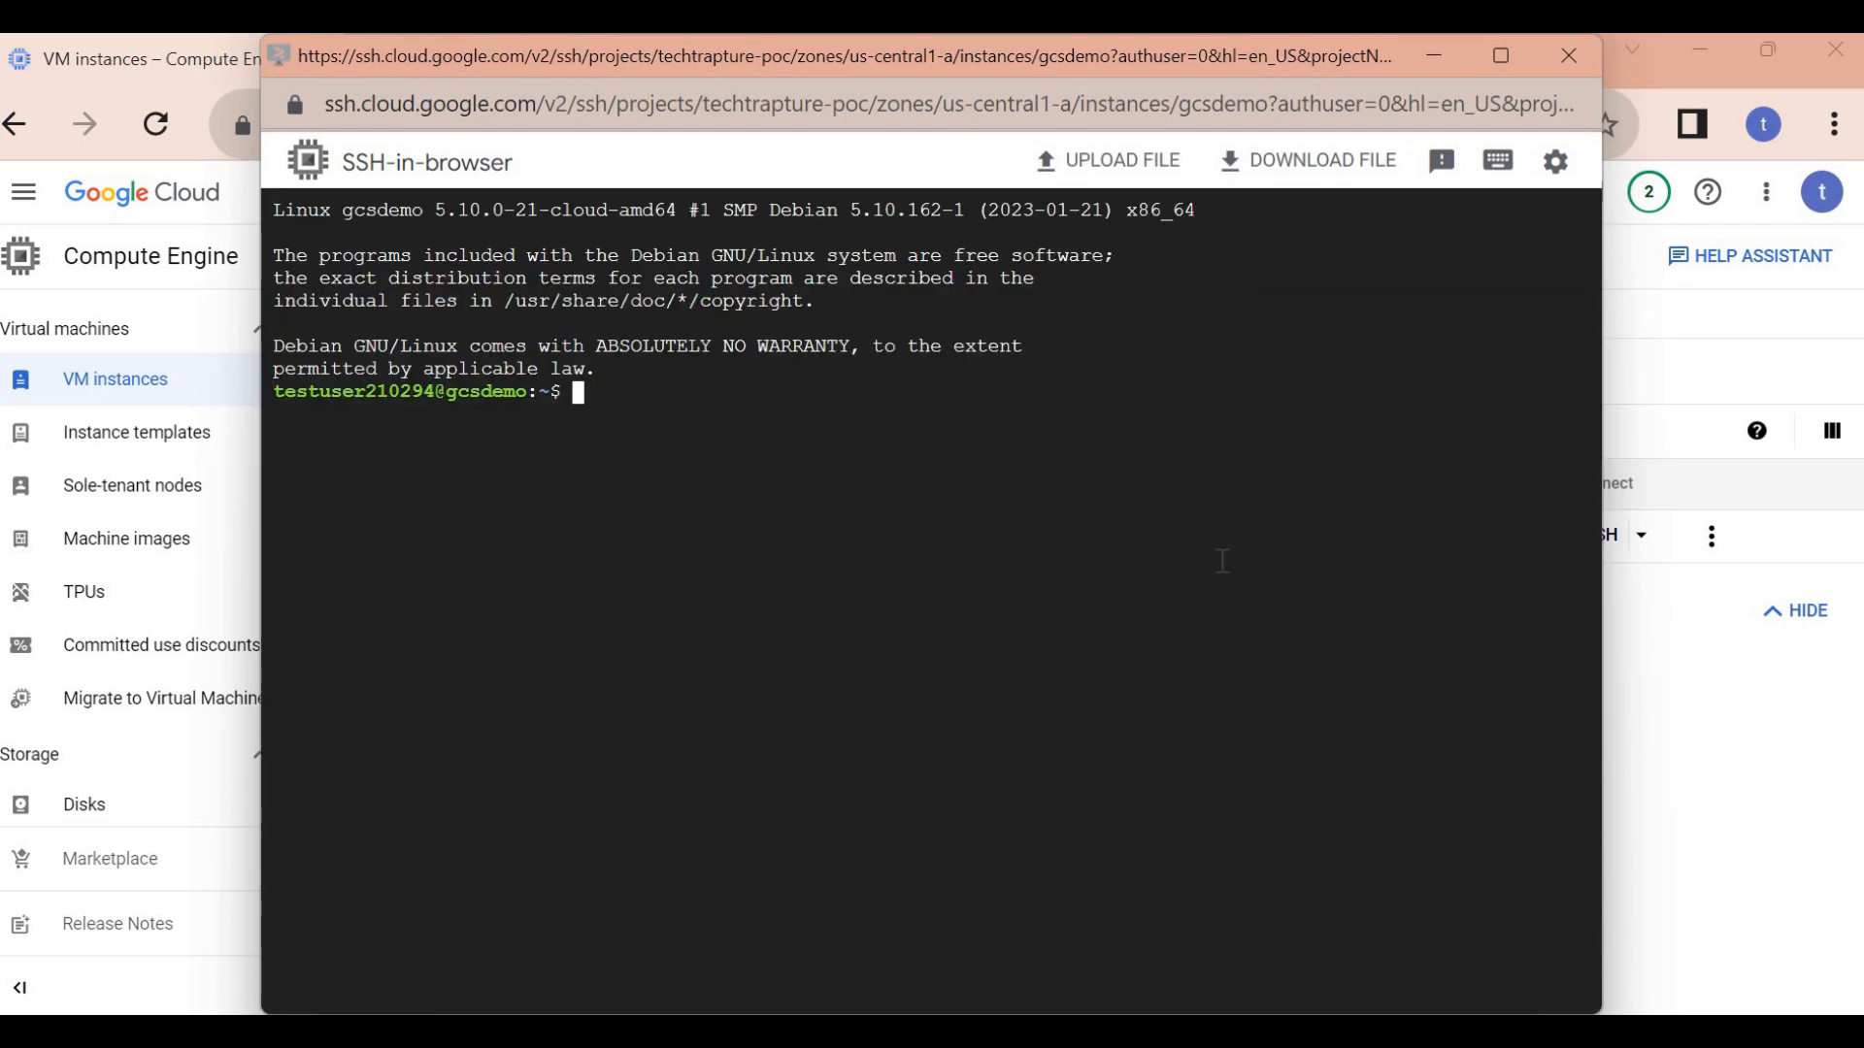
pyautogui.press('Return')
pyautogui.press('Return')
pyautogui.press('Return')
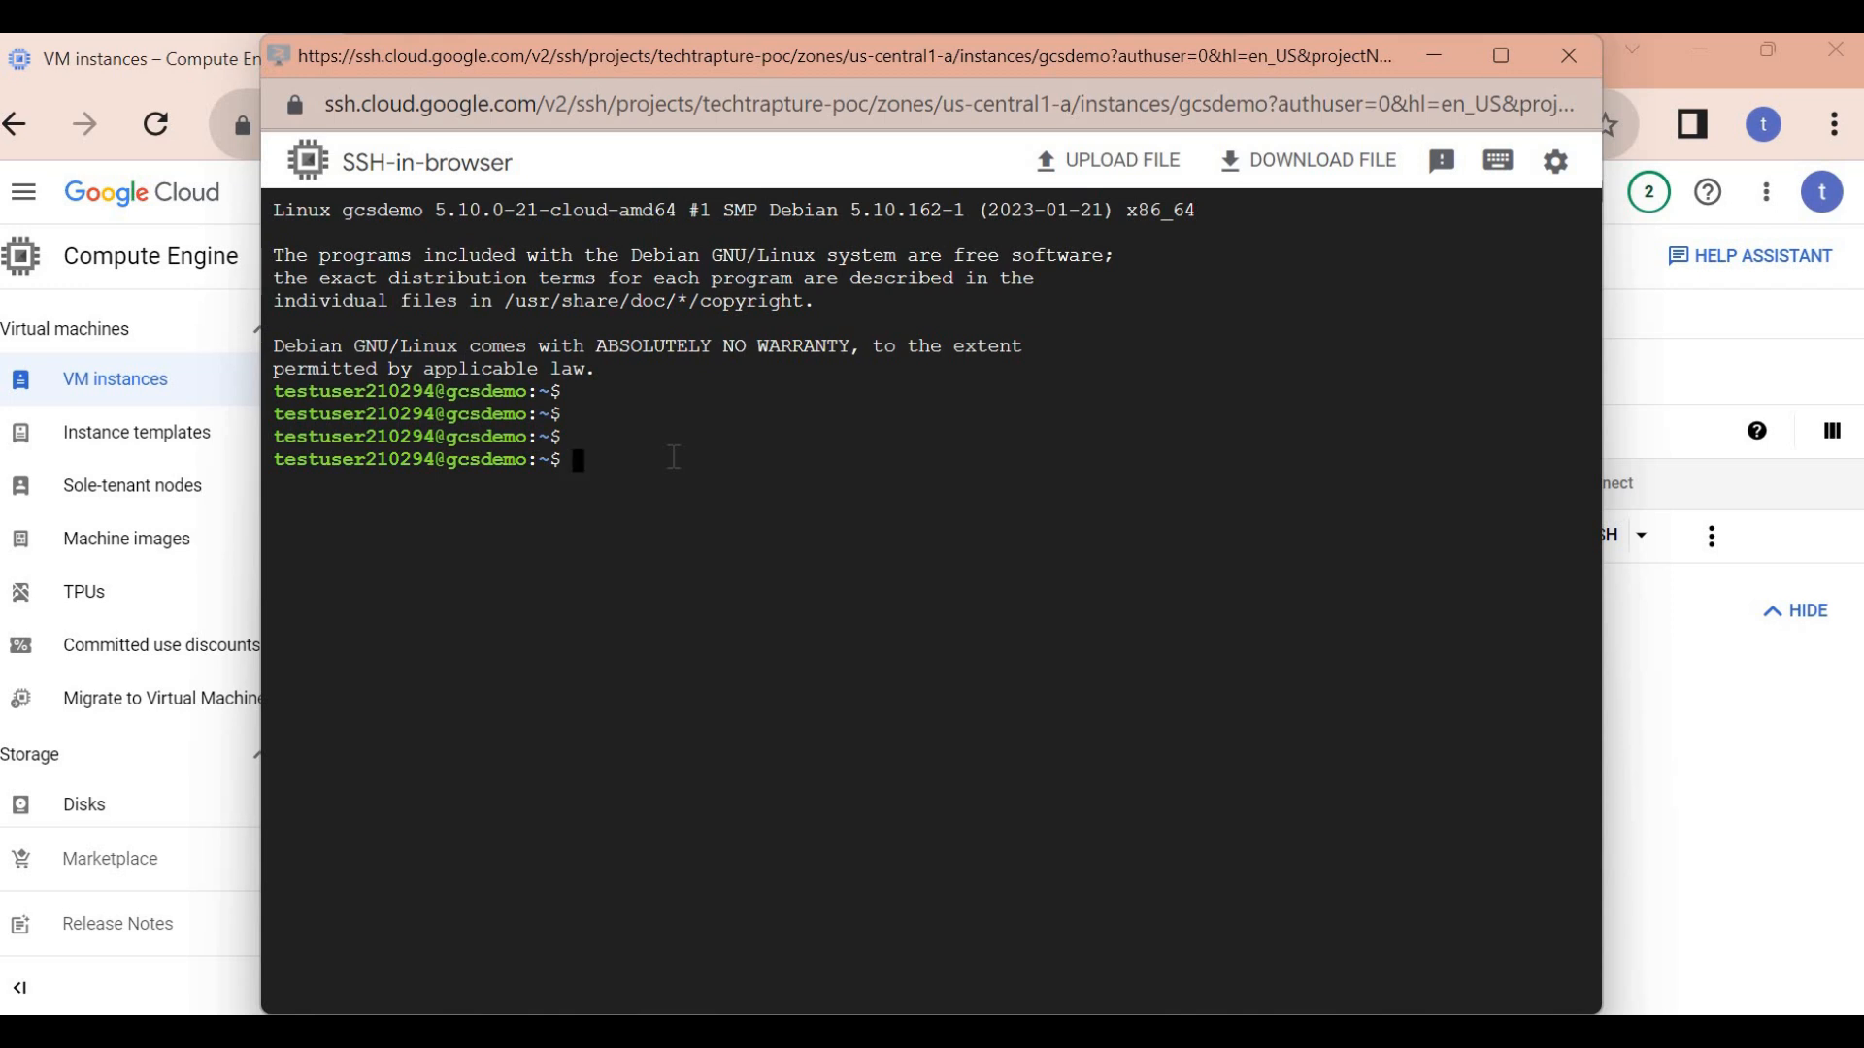
# - Run gsutil ls to list the project's storage buckets and highlight the listed bucket paths
pyautogui.write('gsutil ls')
pyautogui.press('Return')
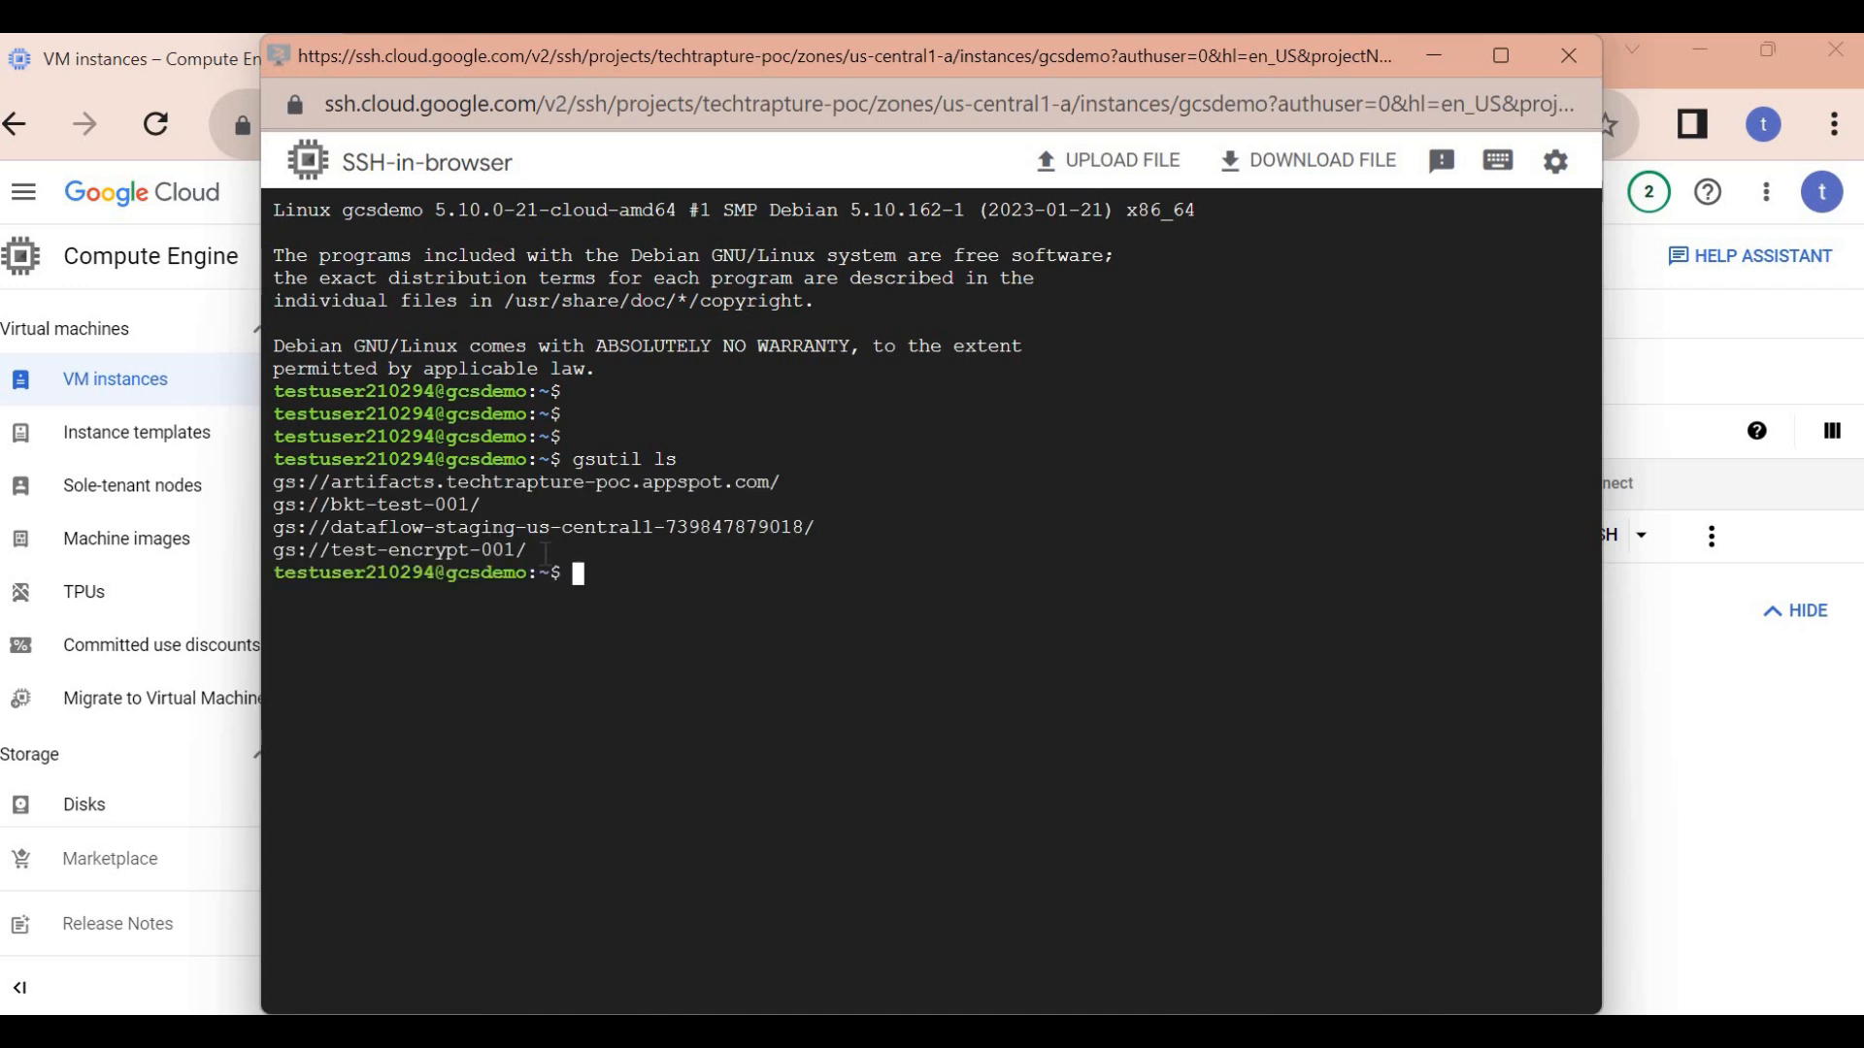
pyautogui.moveTo(537, 552); pyautogui.dragTo(272, 482)
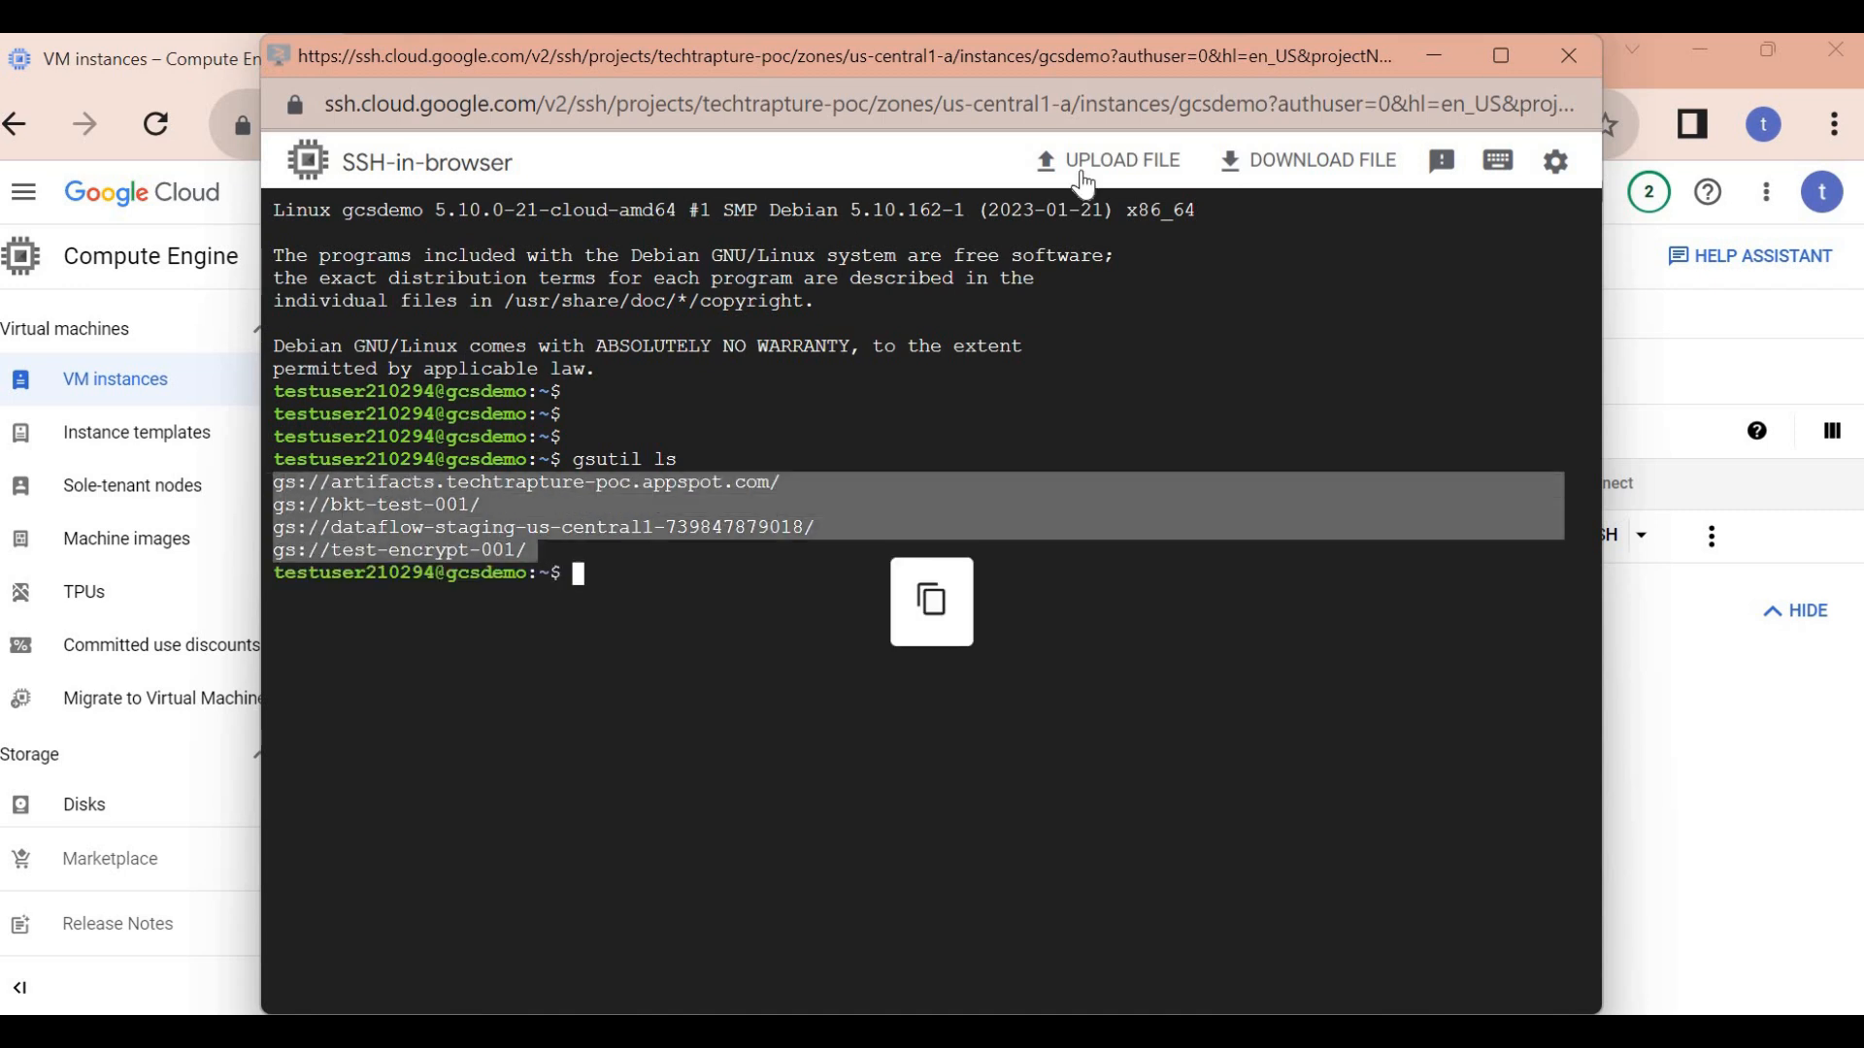
# - Check the Cloud Storage bucket list in the console against the terminal listing, and return to the SSH session
pyautogui.click(1437, 58)
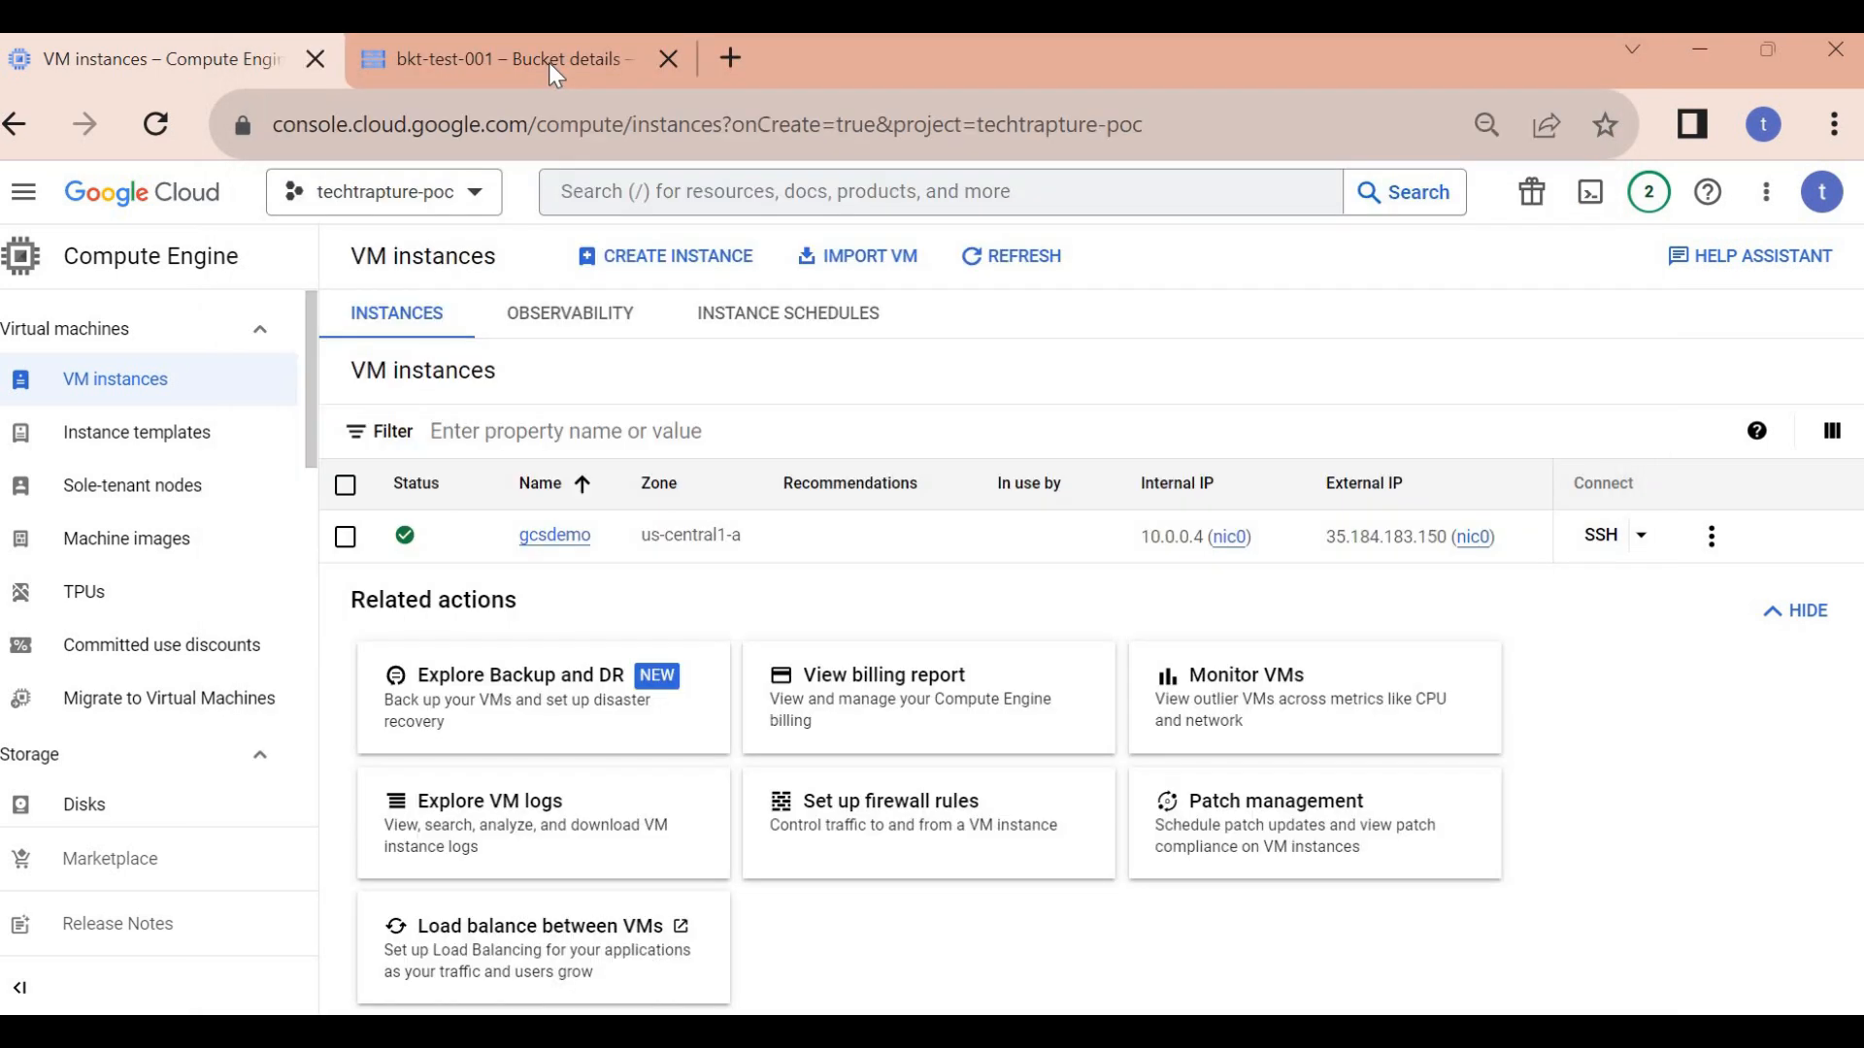
pyautogui.click(550, 62)
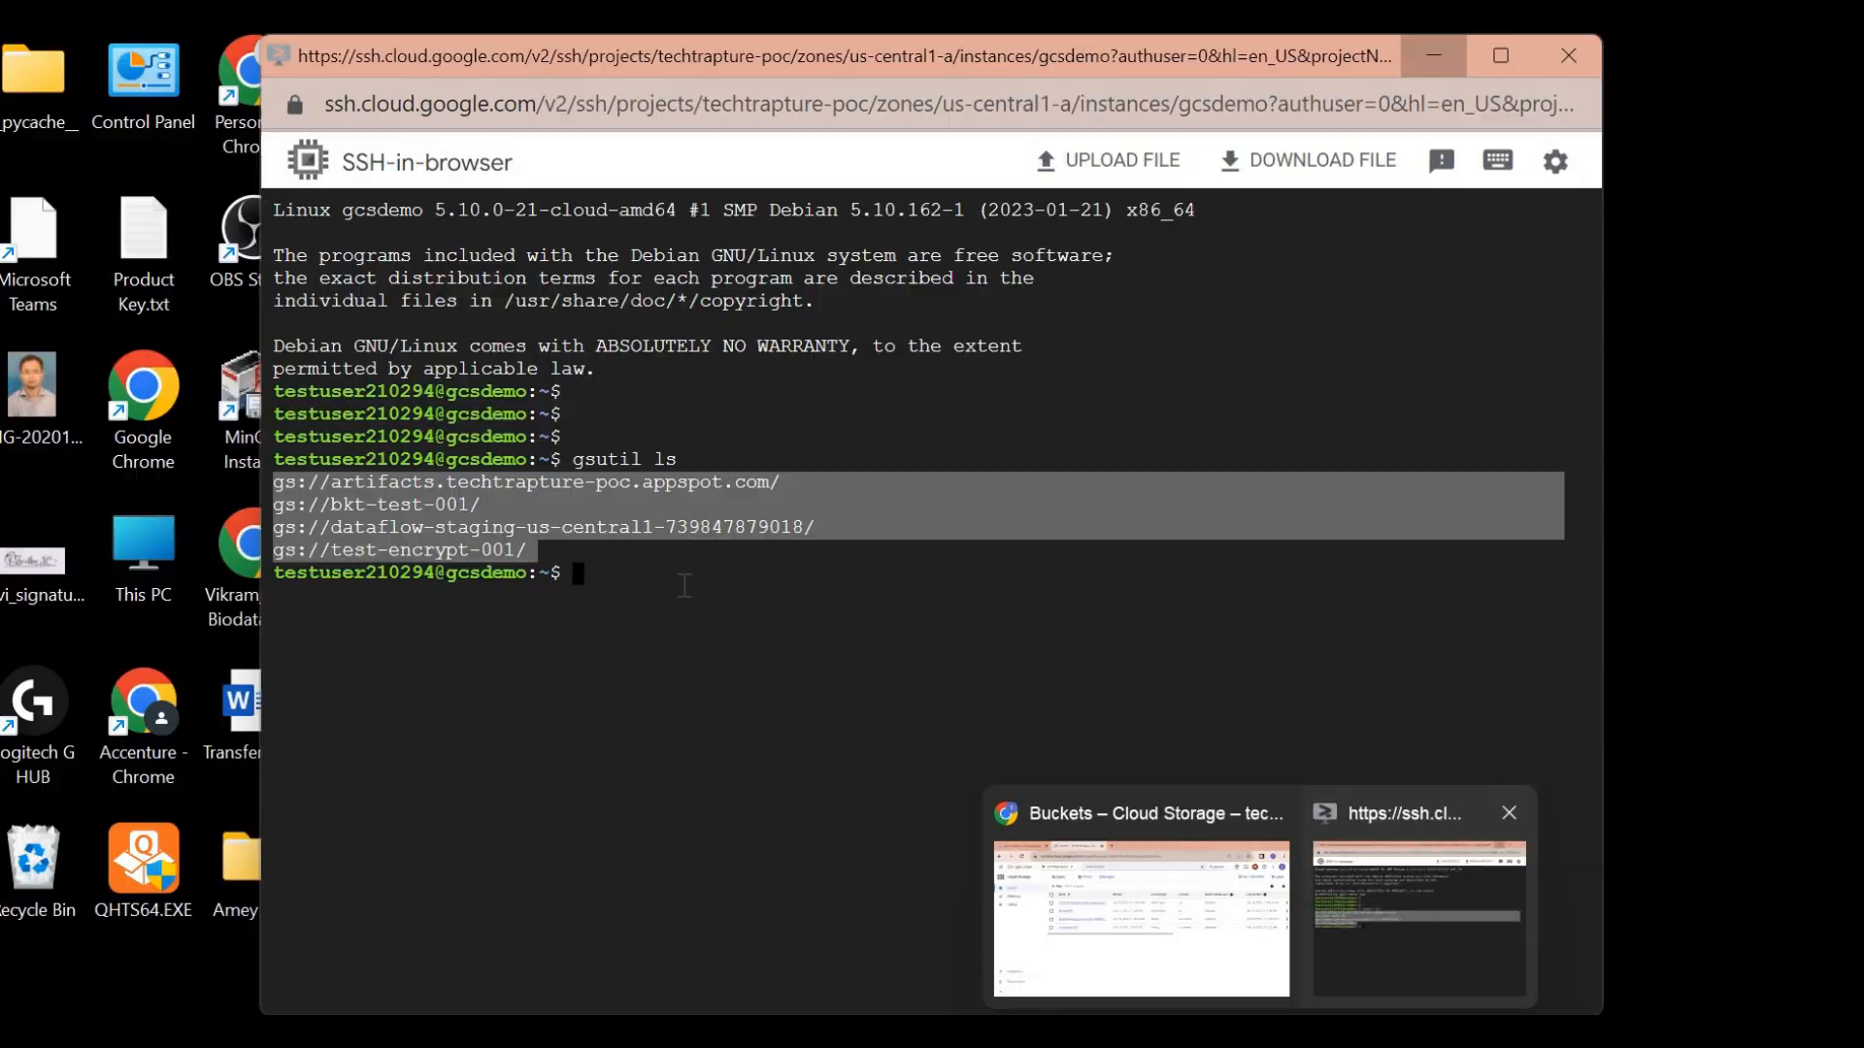
pyautogui.click(1410, 934)
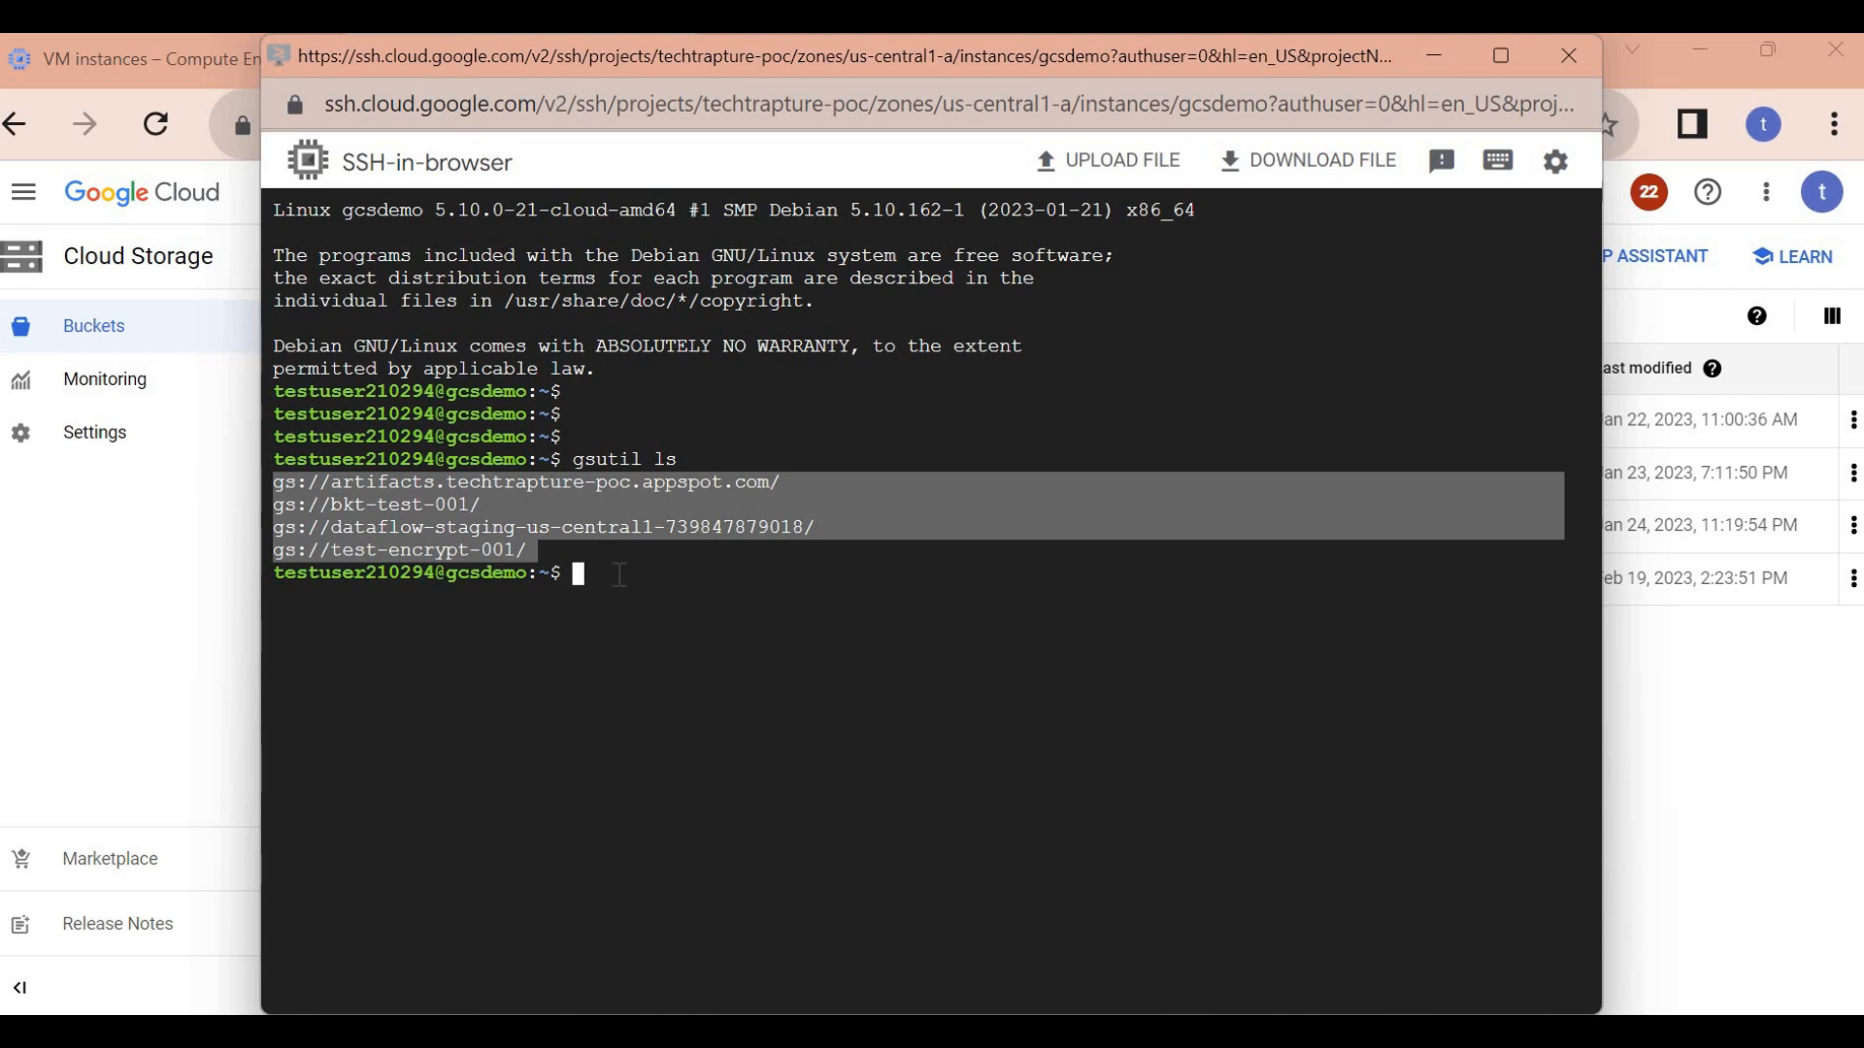
# - Copy the gs://bkt-test-001/ path and try to list its contents with gsutils ls gs://bkt-test-001/
pyautogui.tripleClick(464, 505)
pyautogui.hotkey('ctrl', 'c')
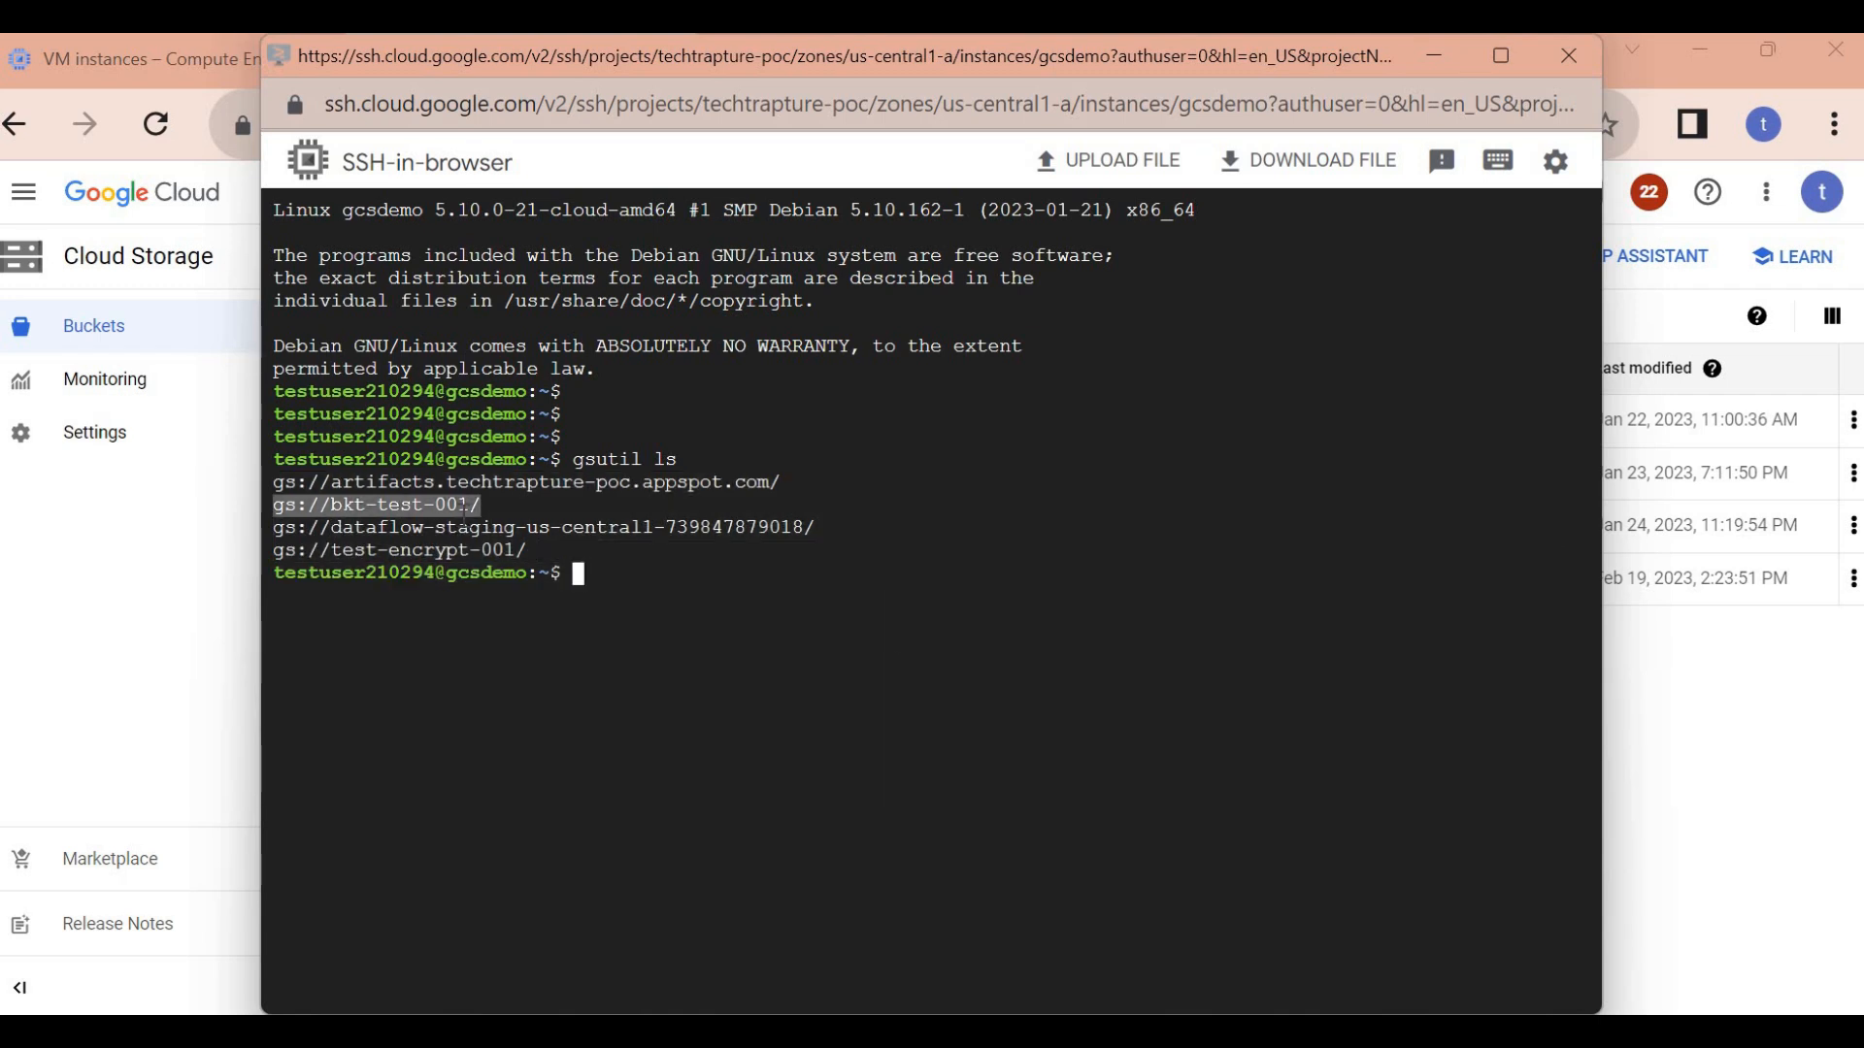
pyautogui.write('gsutils ls')
pyautogui.hotkey('ctrl', 'v')
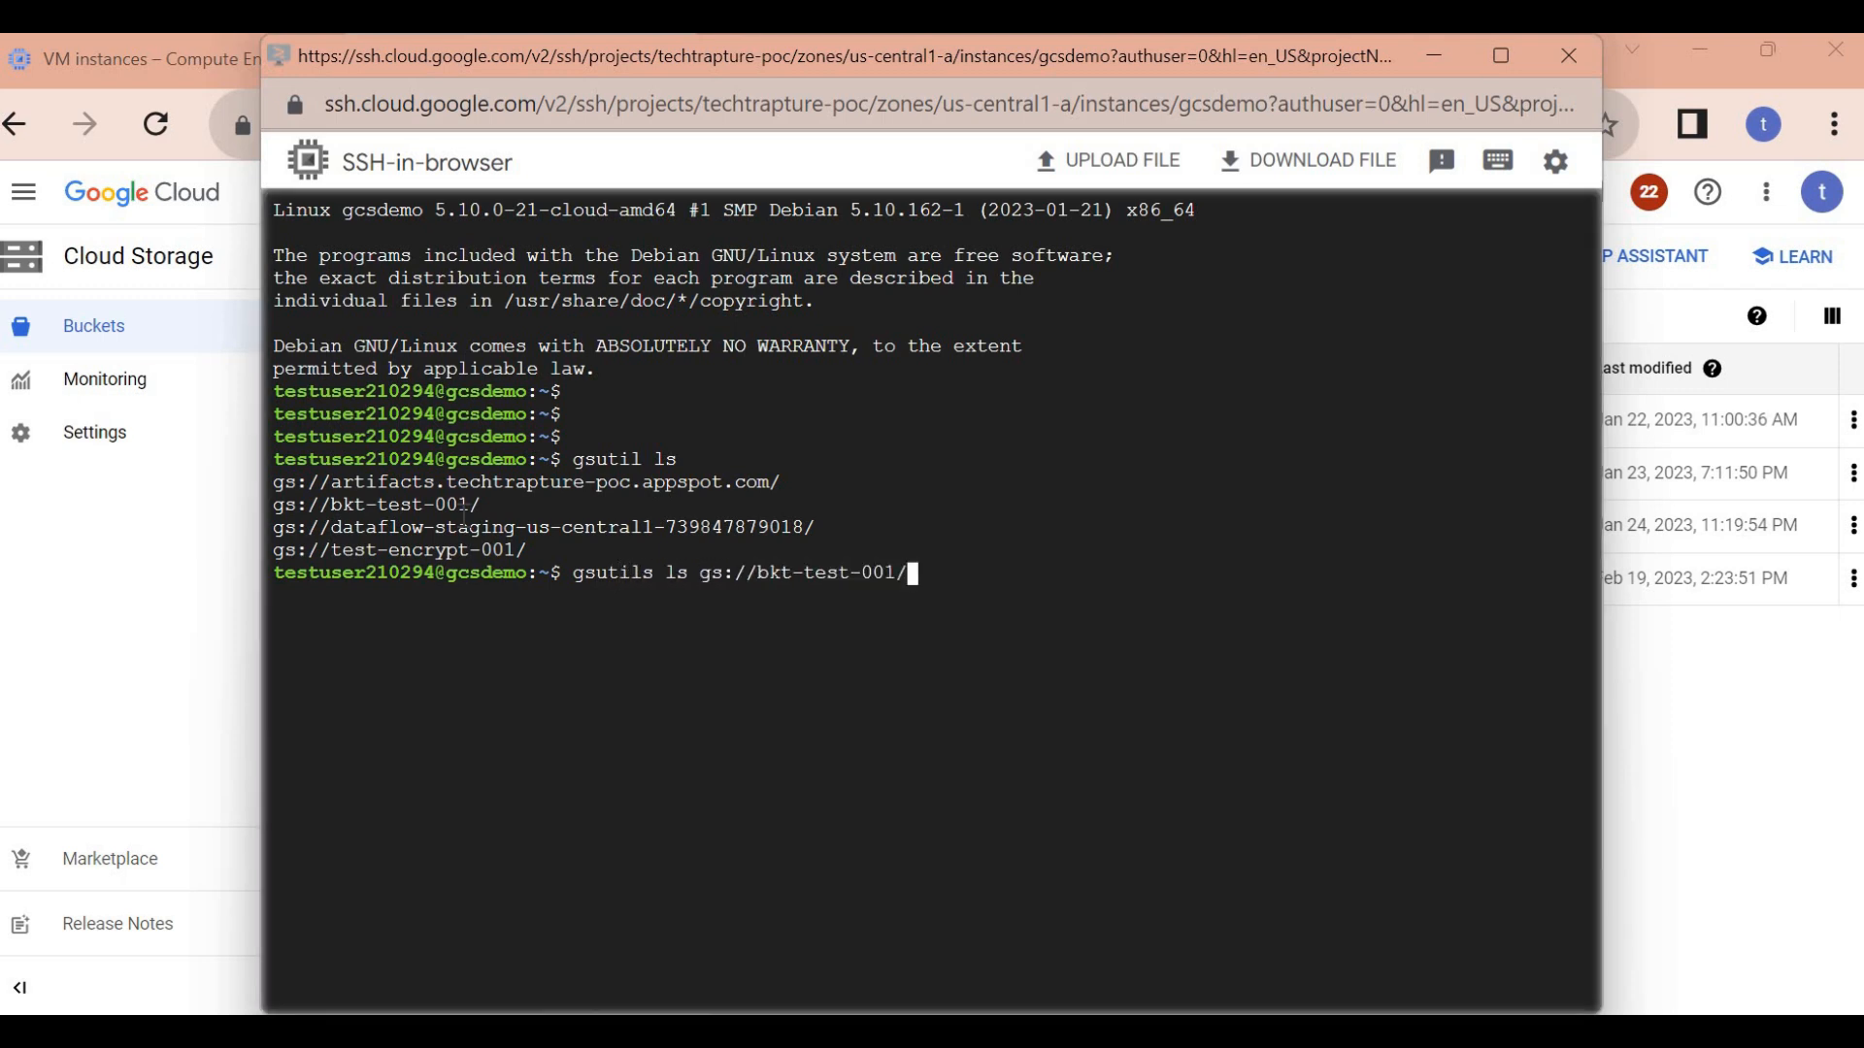
pyautogui.press('Return')
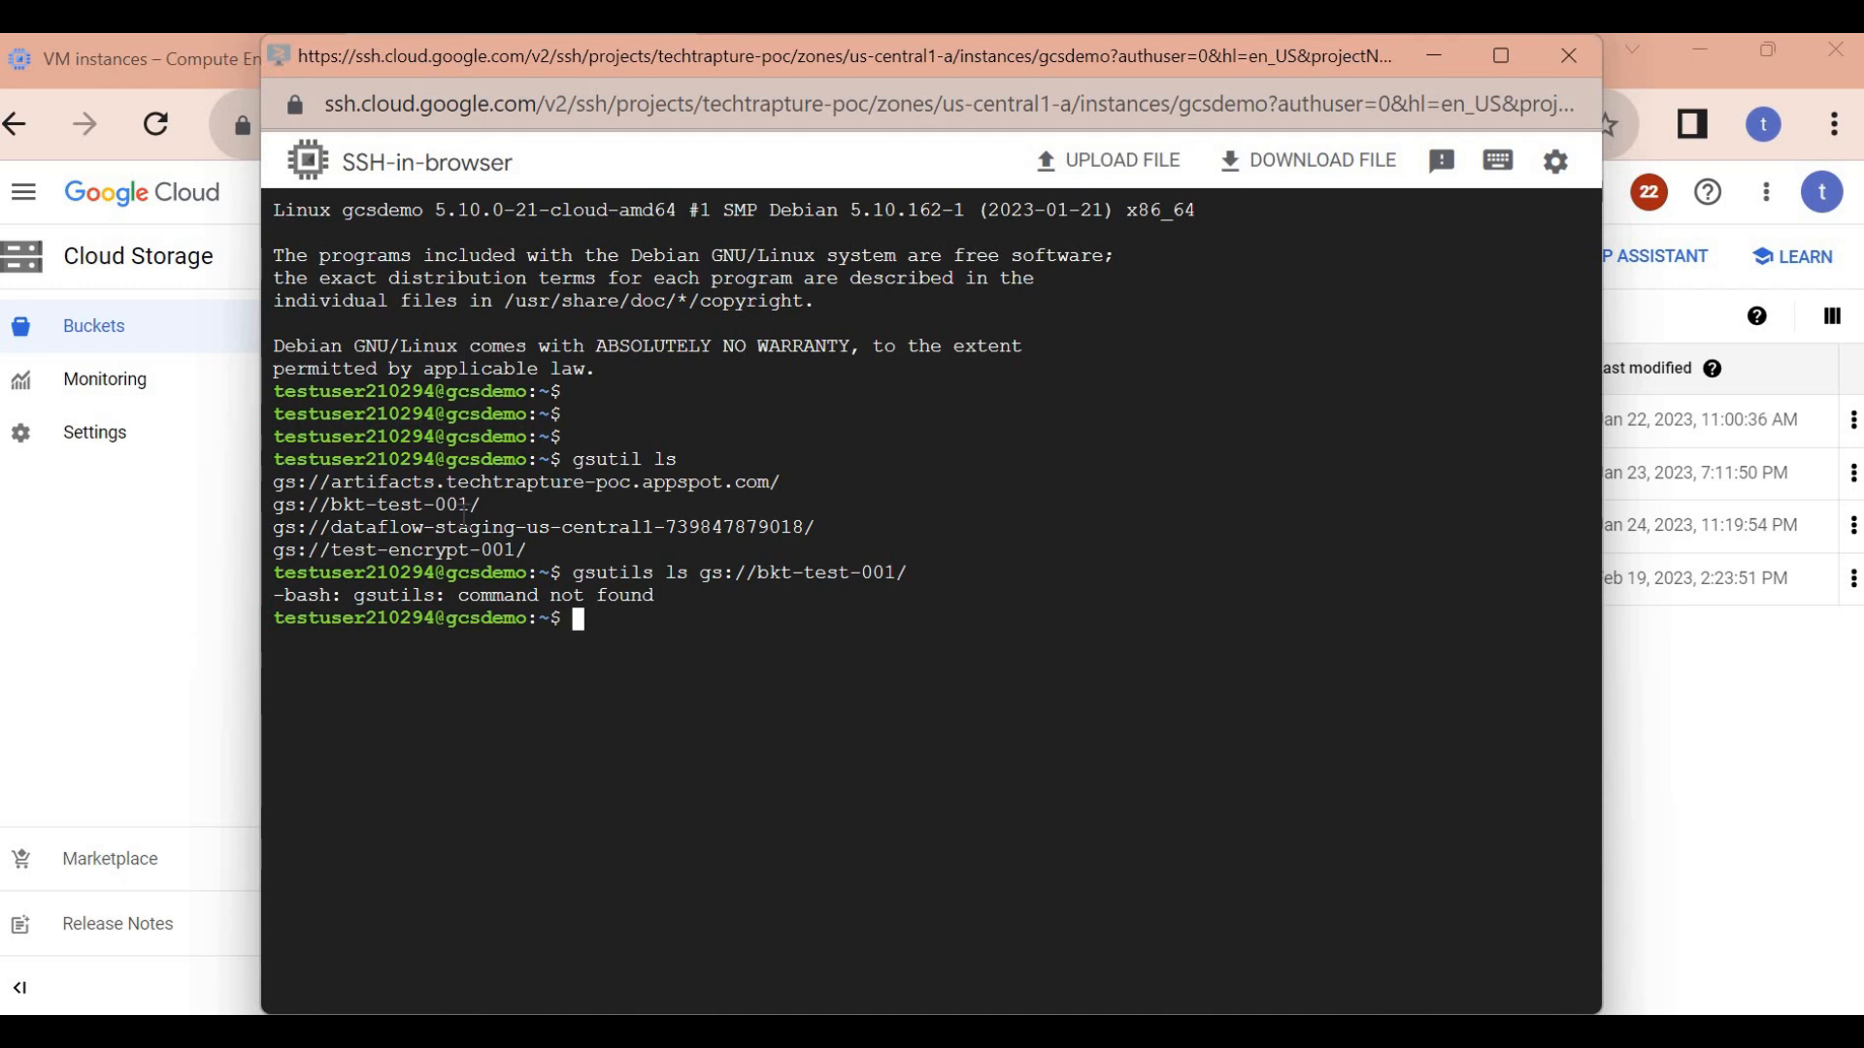
# - Run gsutil ls gs://bkt-test-001/ to list the bucket's objects and highlight the listed paths
pyautogui.write('gsutil ls')
pyautogui.hotkey('ctrl', 'v')
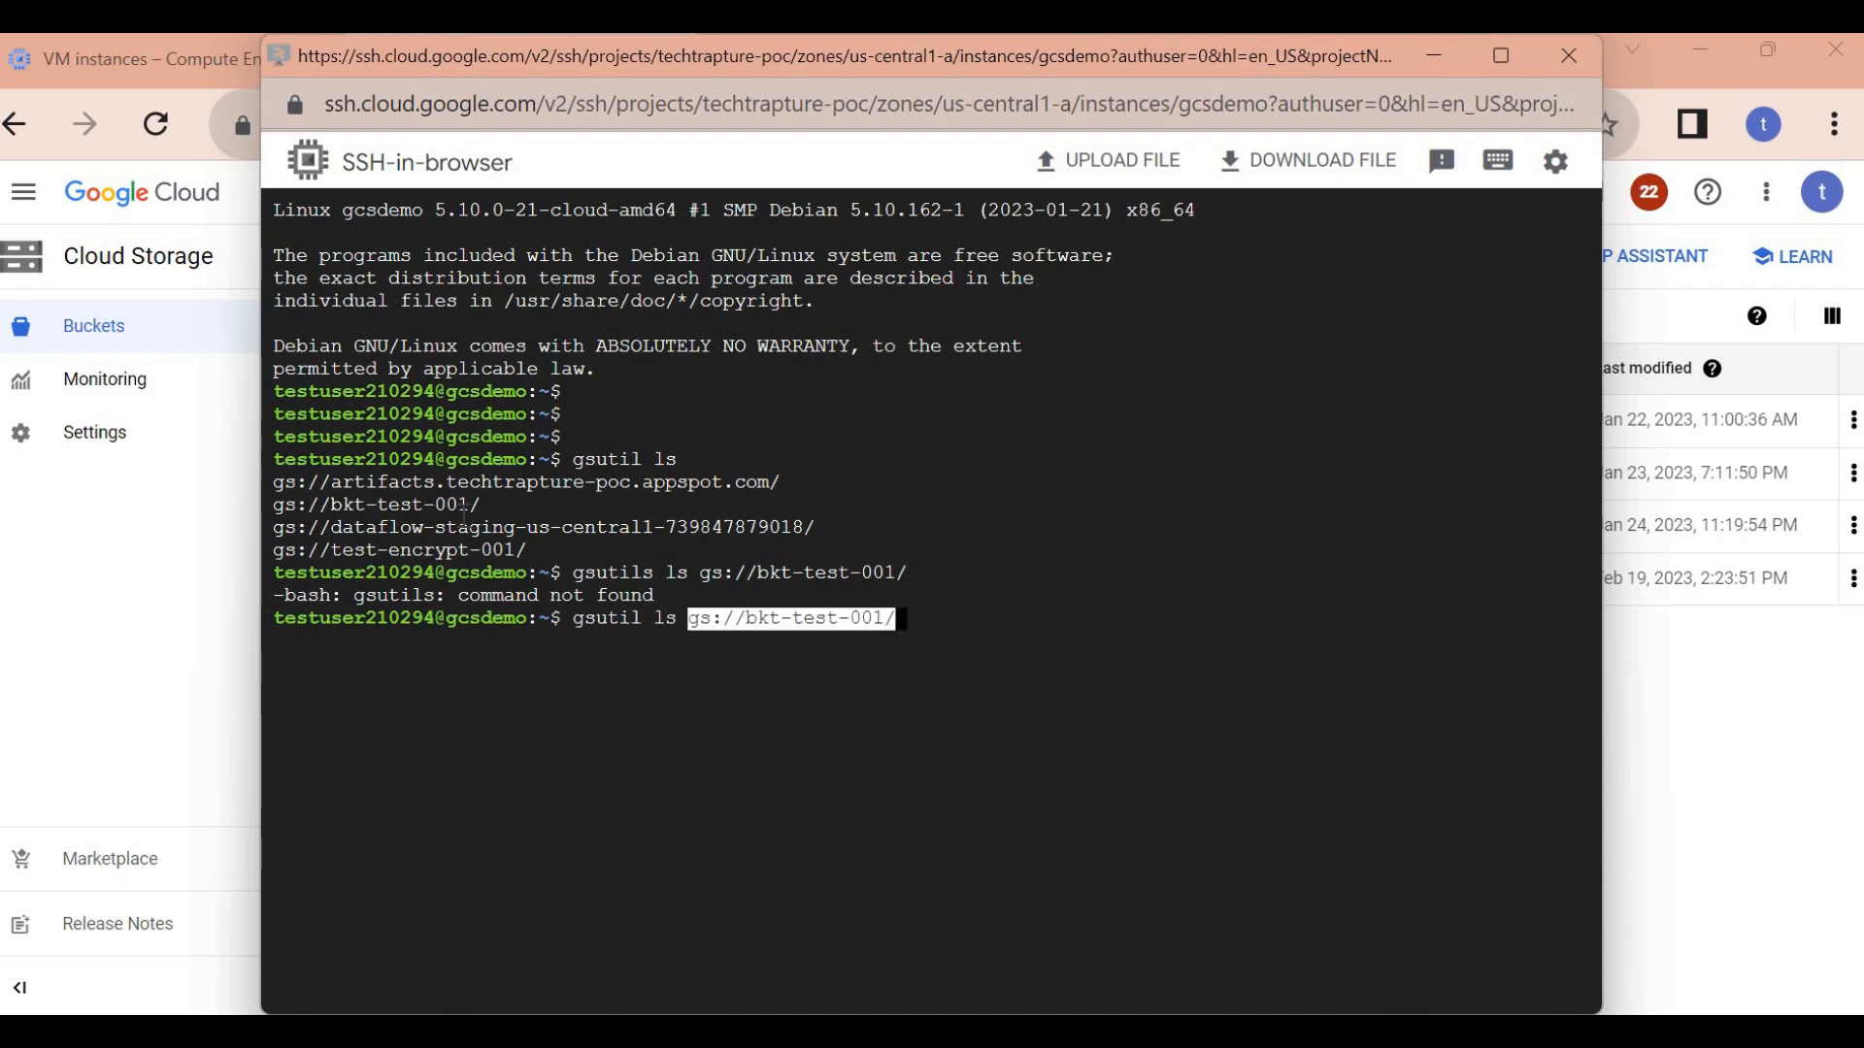
pyautogui.press('Return')
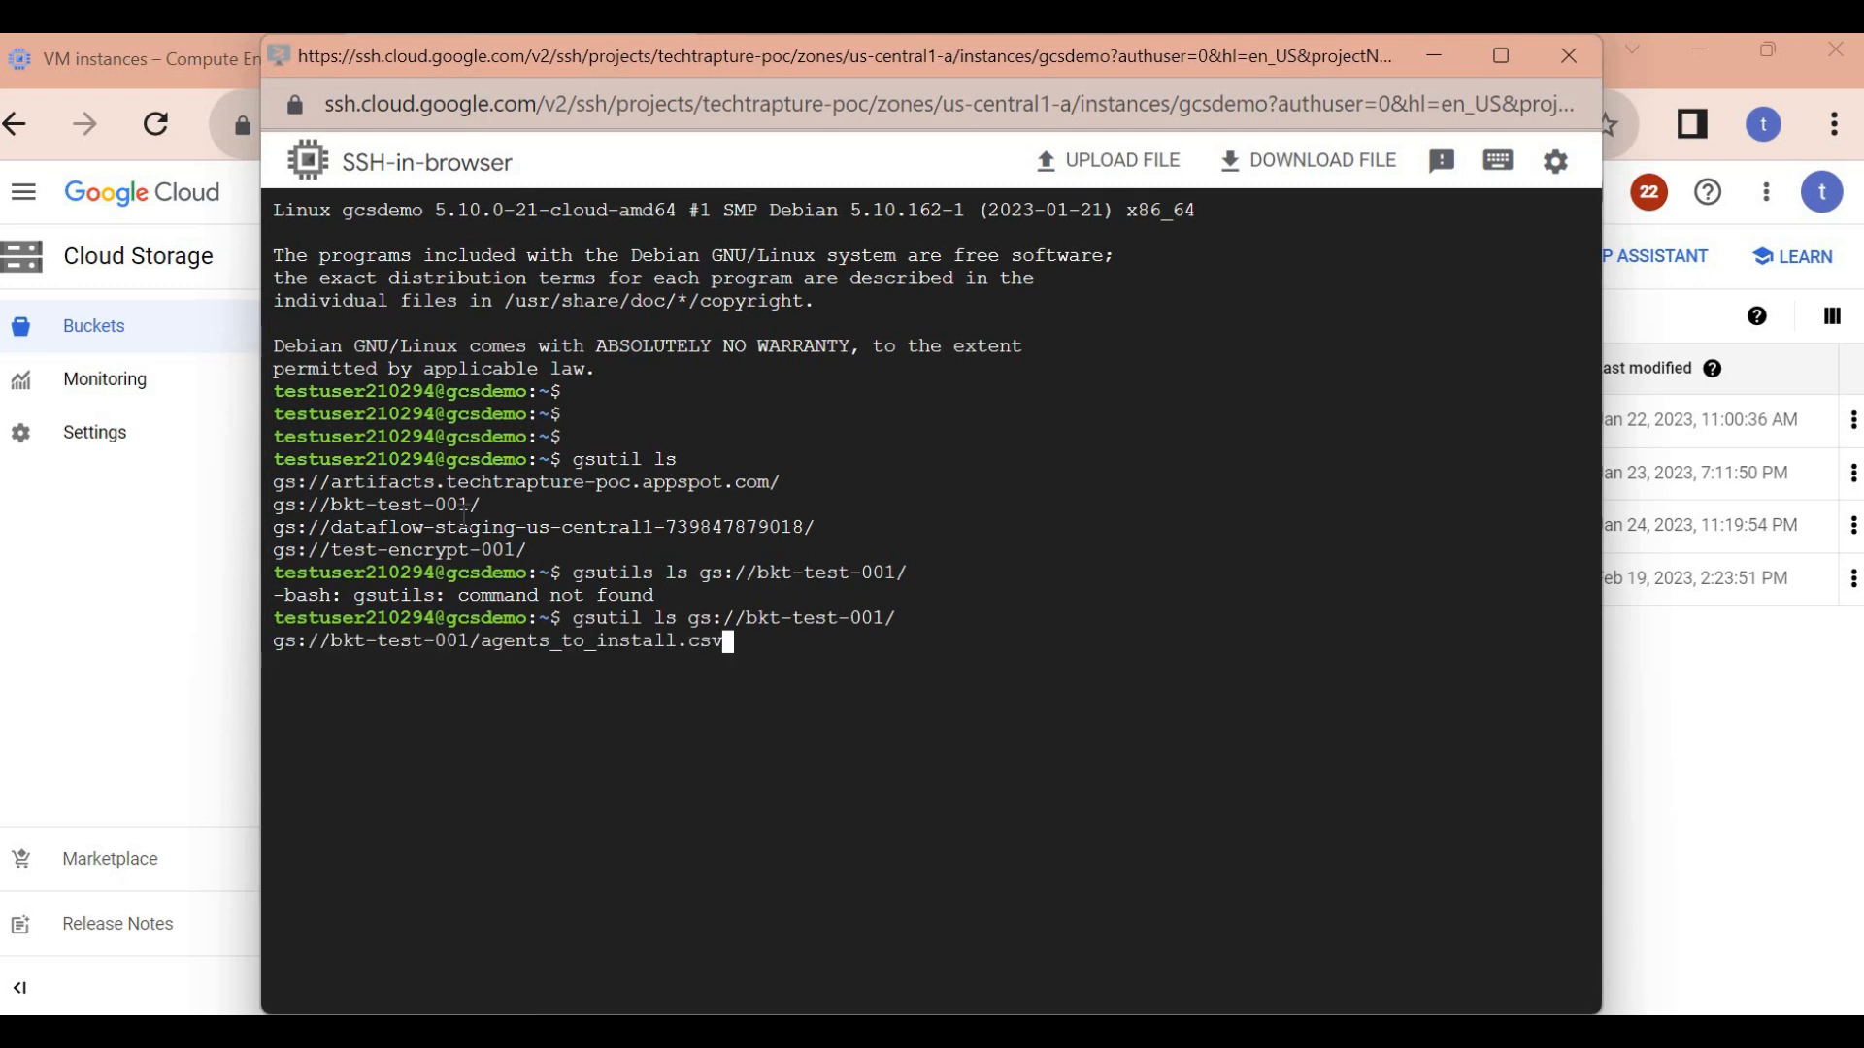
pyautogui.moveTo(533, 823); pyautogui.dragTo(499, 643)
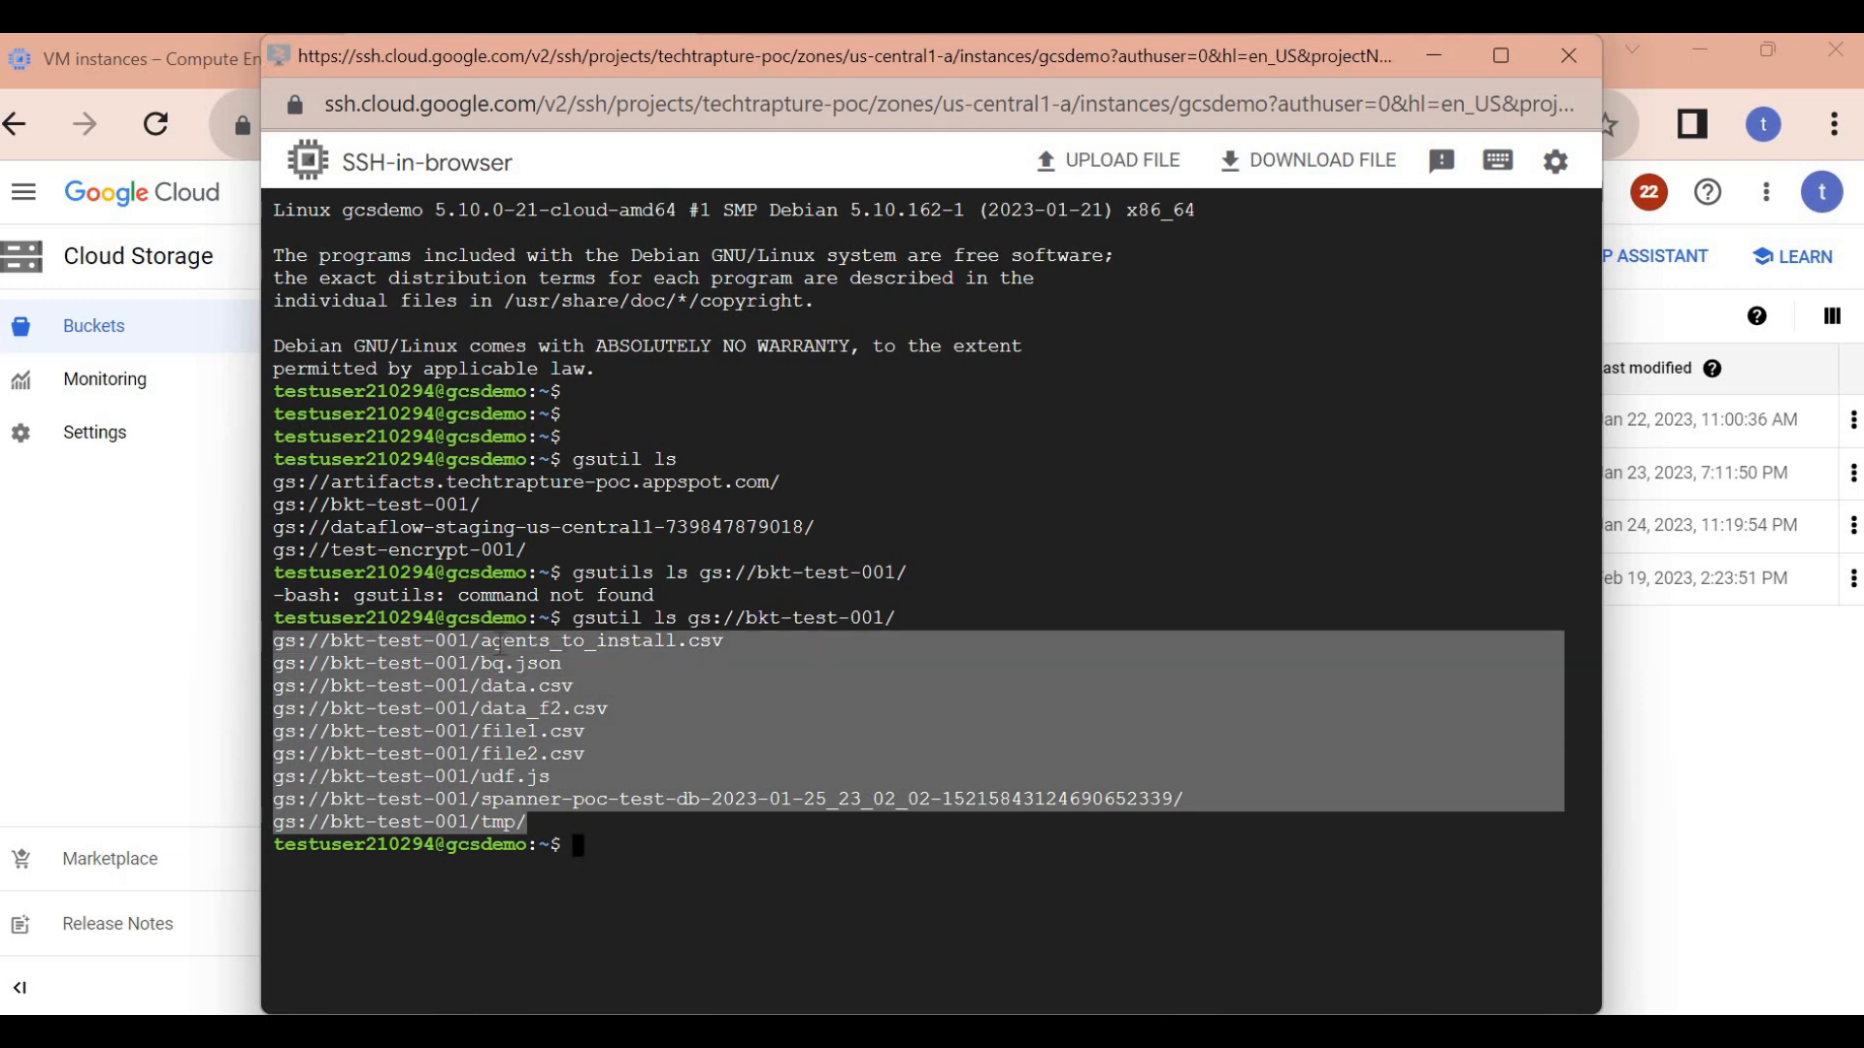
pyautogui.click(452, 641)
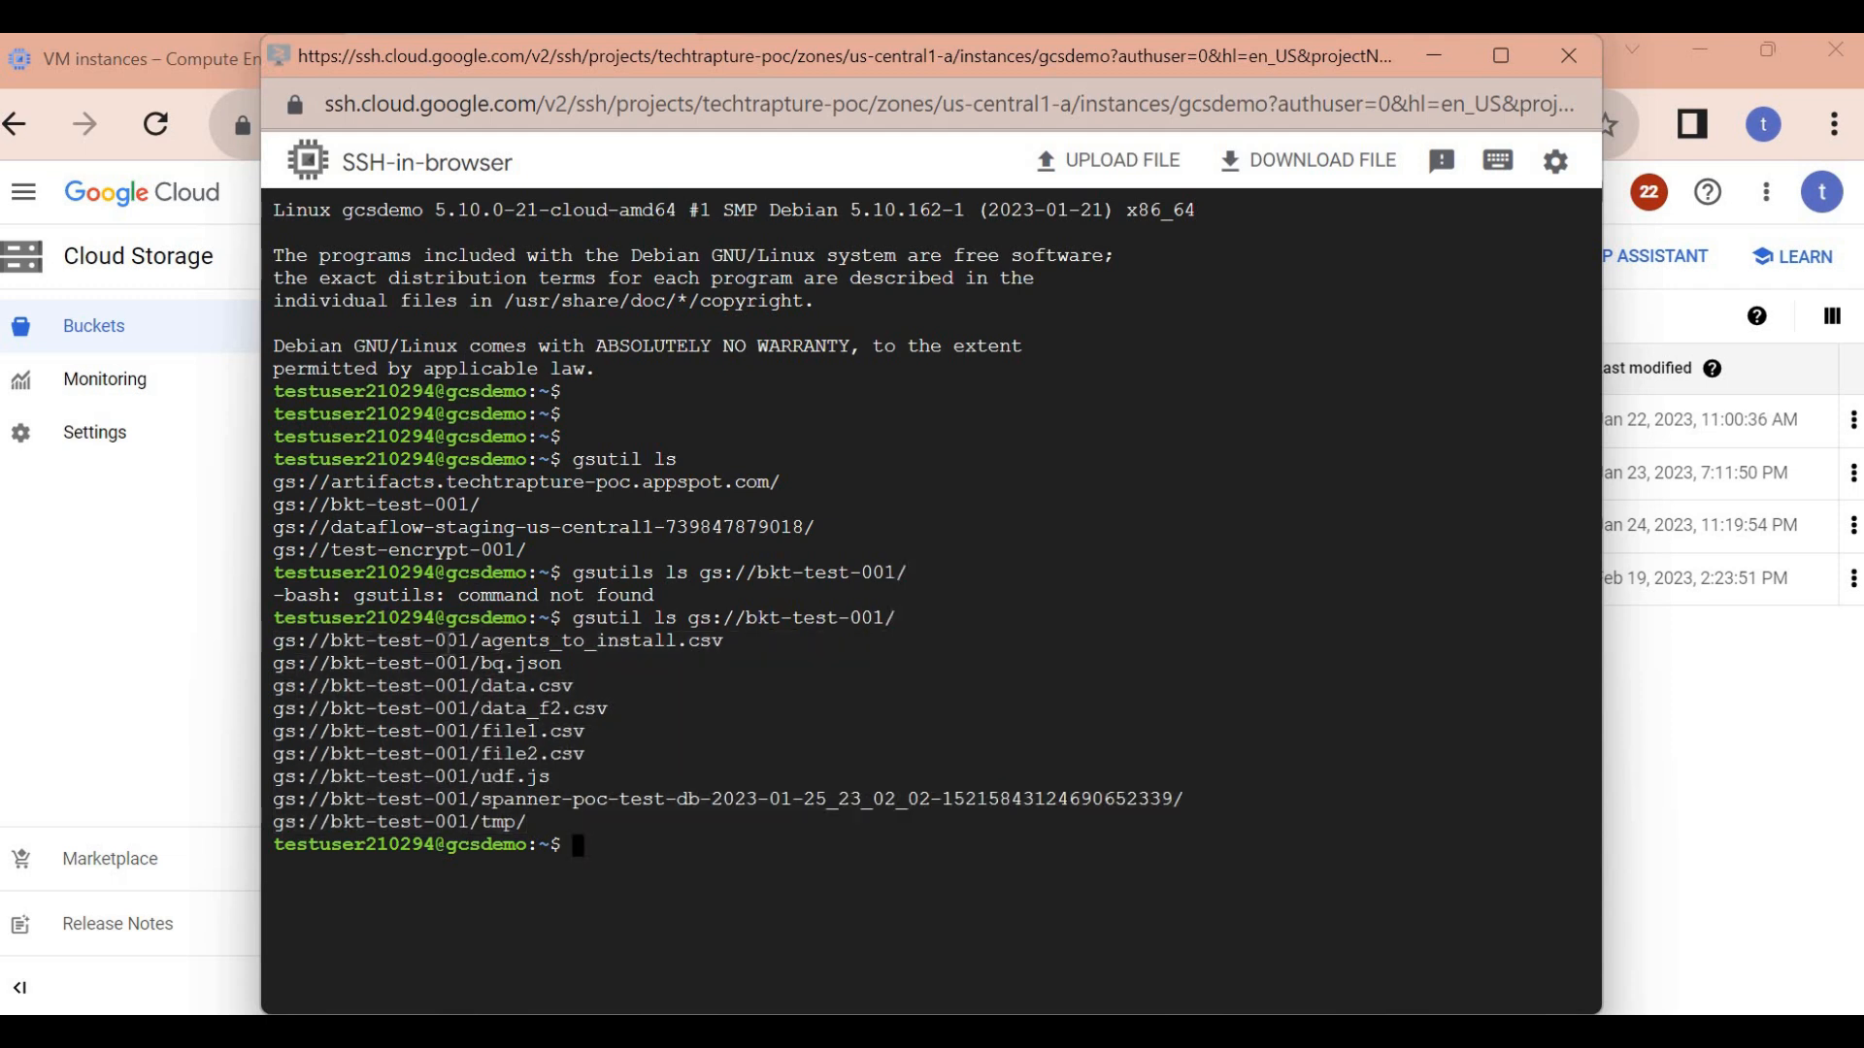
pyautogui.tripleClick(452, 641)
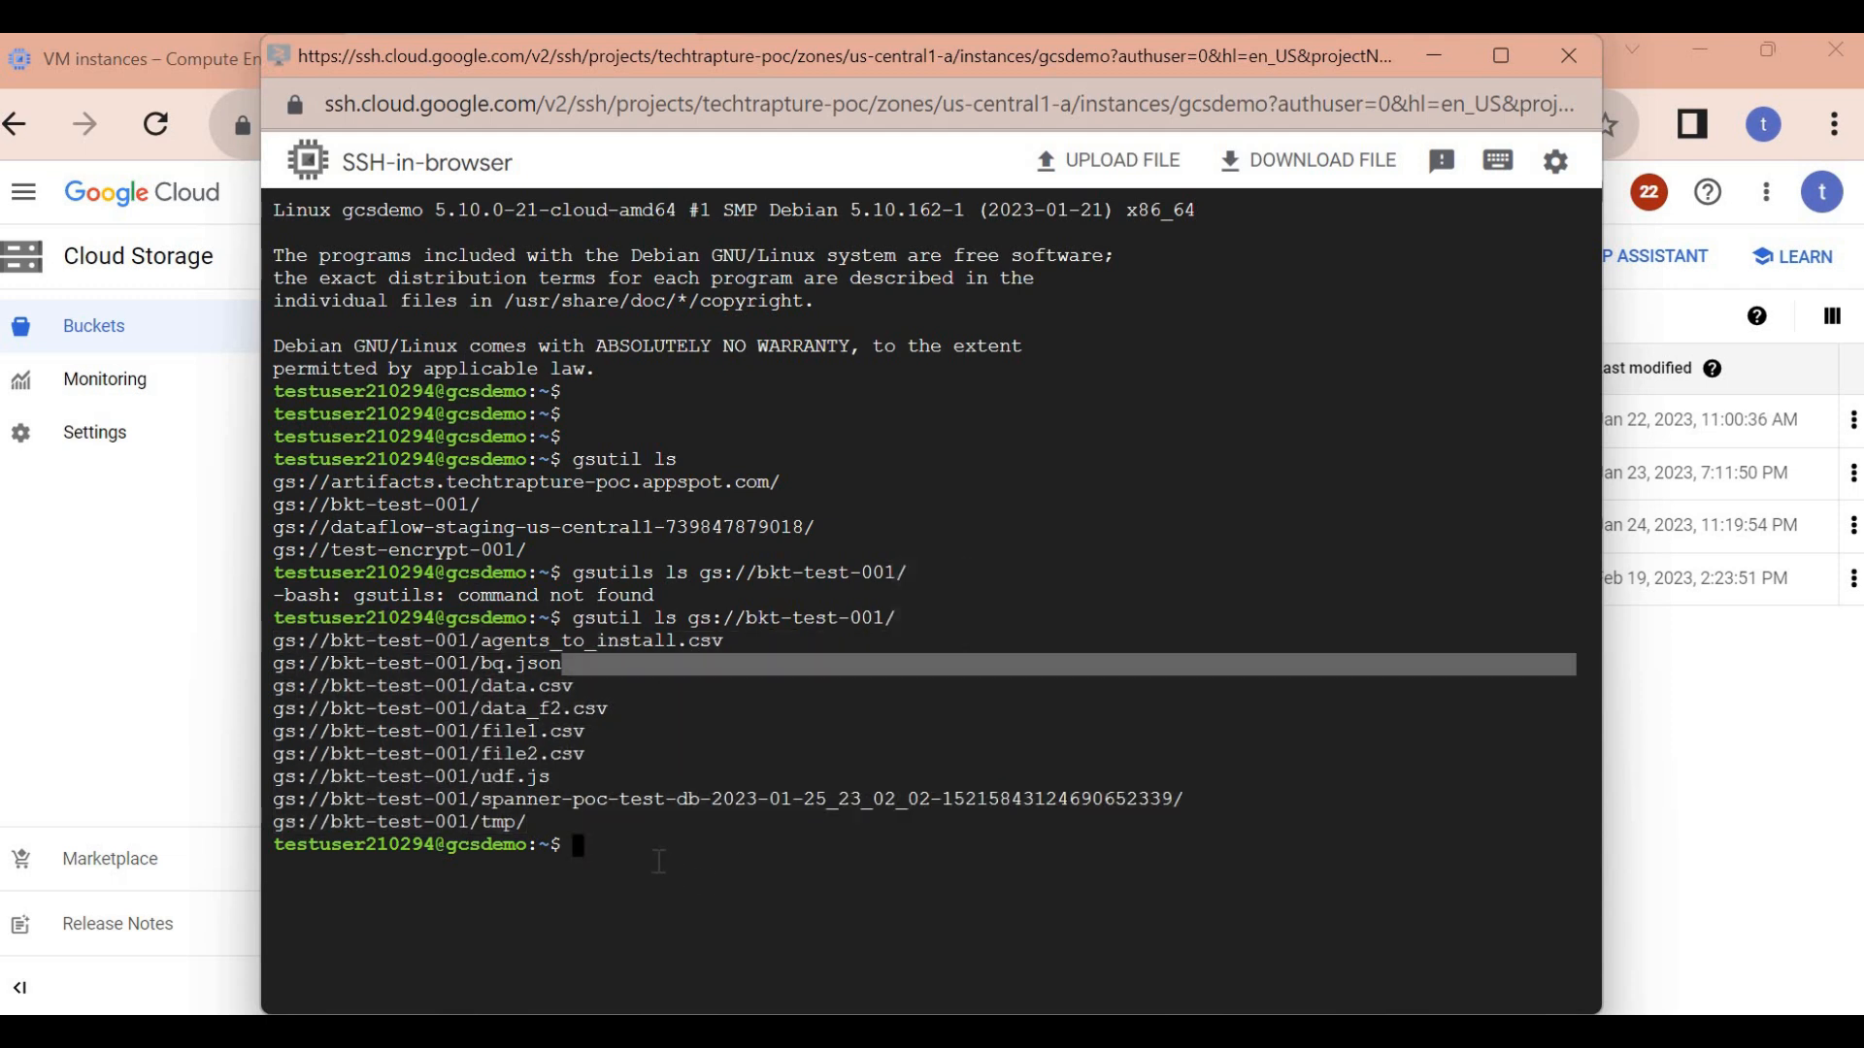
# - List the files in the VM's home directory with ls
pyautogui.tripleClick(652, 845)
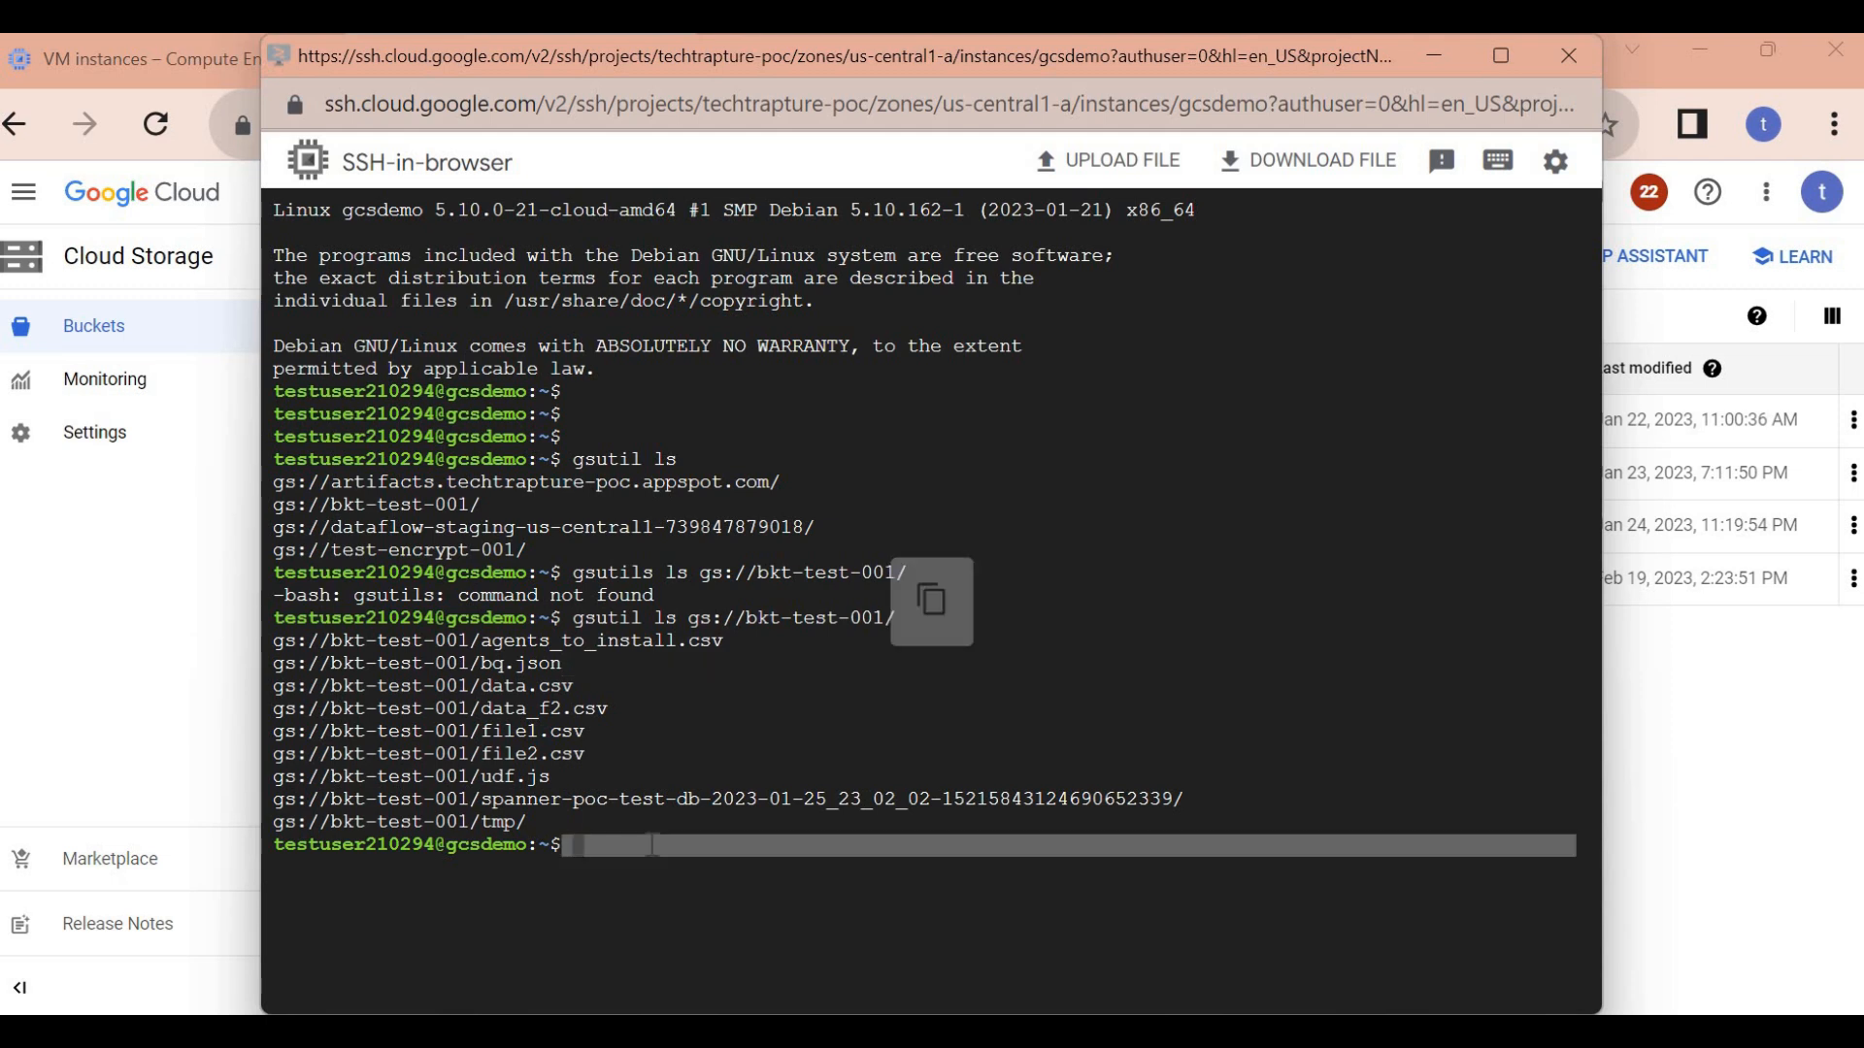
pyautogui.click(652, 844)
pyautogui.write('ls')
pyautogui.press('Return')
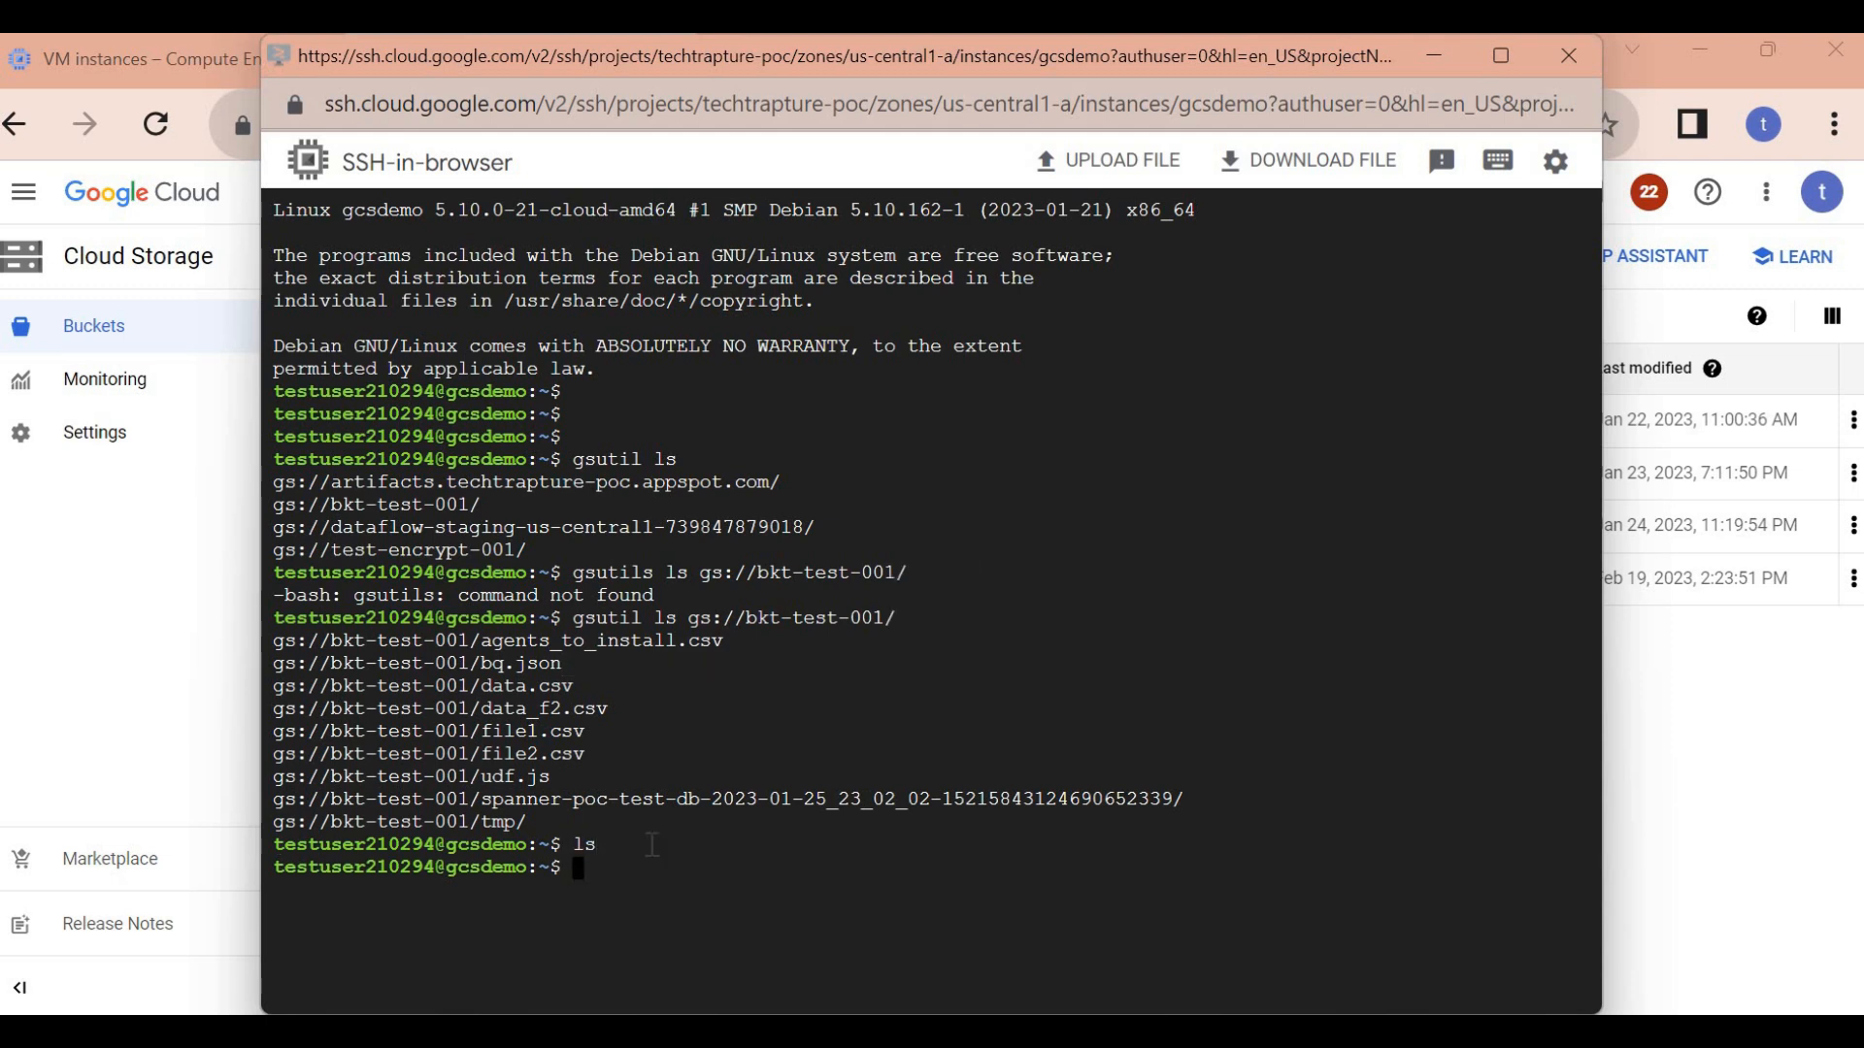
# - Copy gs://bkt-test-001/file1.csv into the VM's current directory with gsutil cp, and list the directory's files
pyautogui.write('gsutil cp')
pyautogui.doubleClick(521, 731)
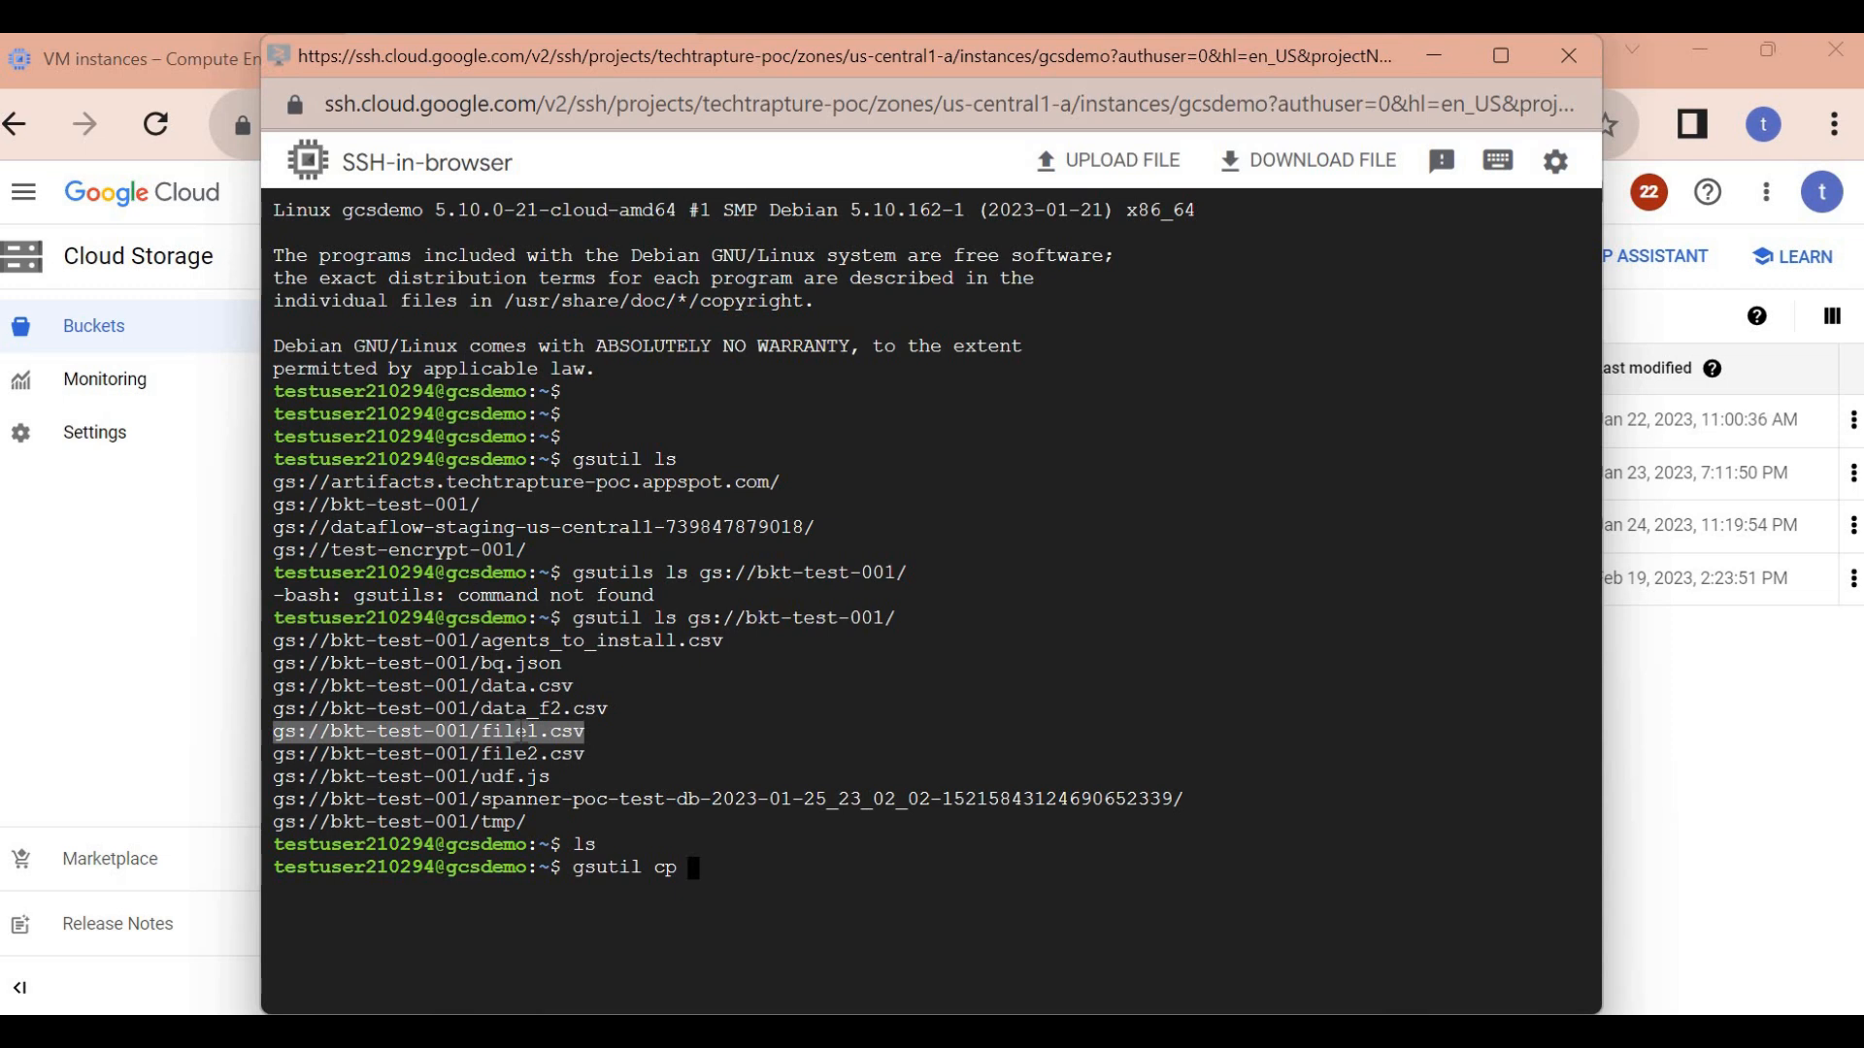
pyautogui.tripleClick(522, 731)
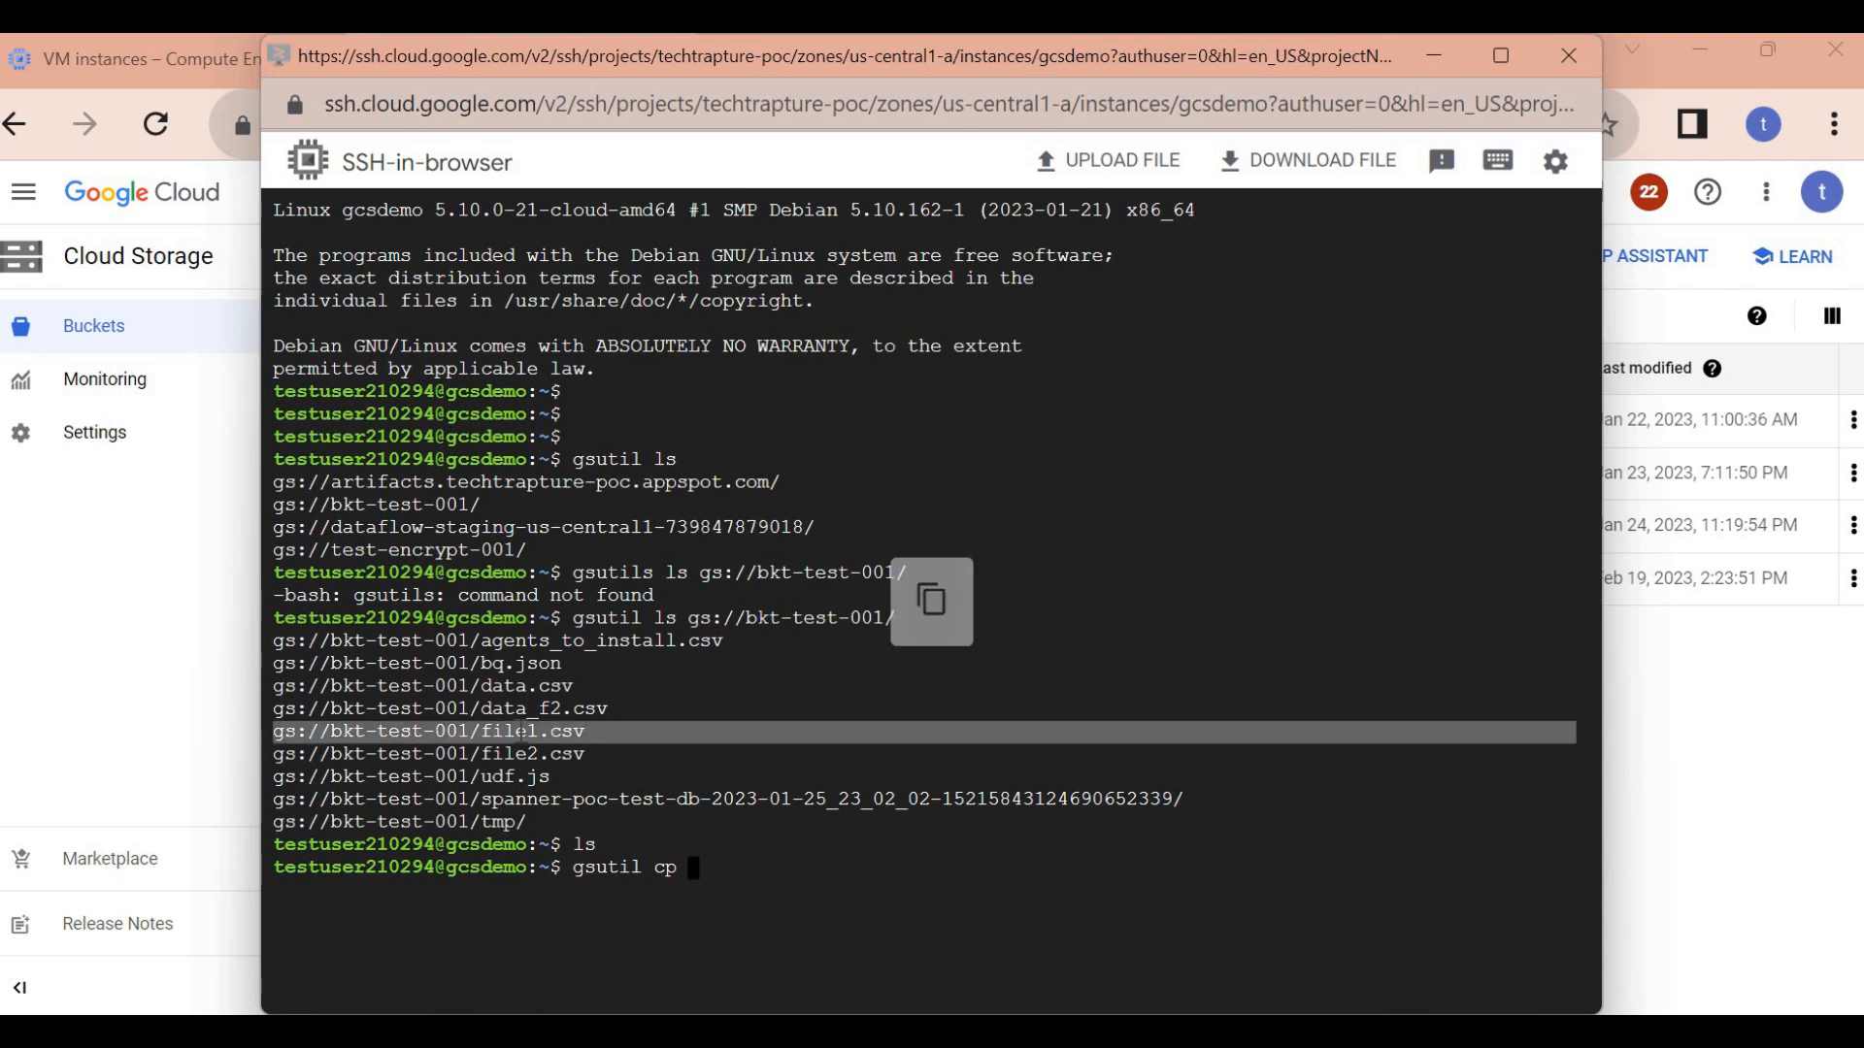
pyautogui.rightClick(522, 731)
pyautogui.write('.')
pyautogui.press('Return')
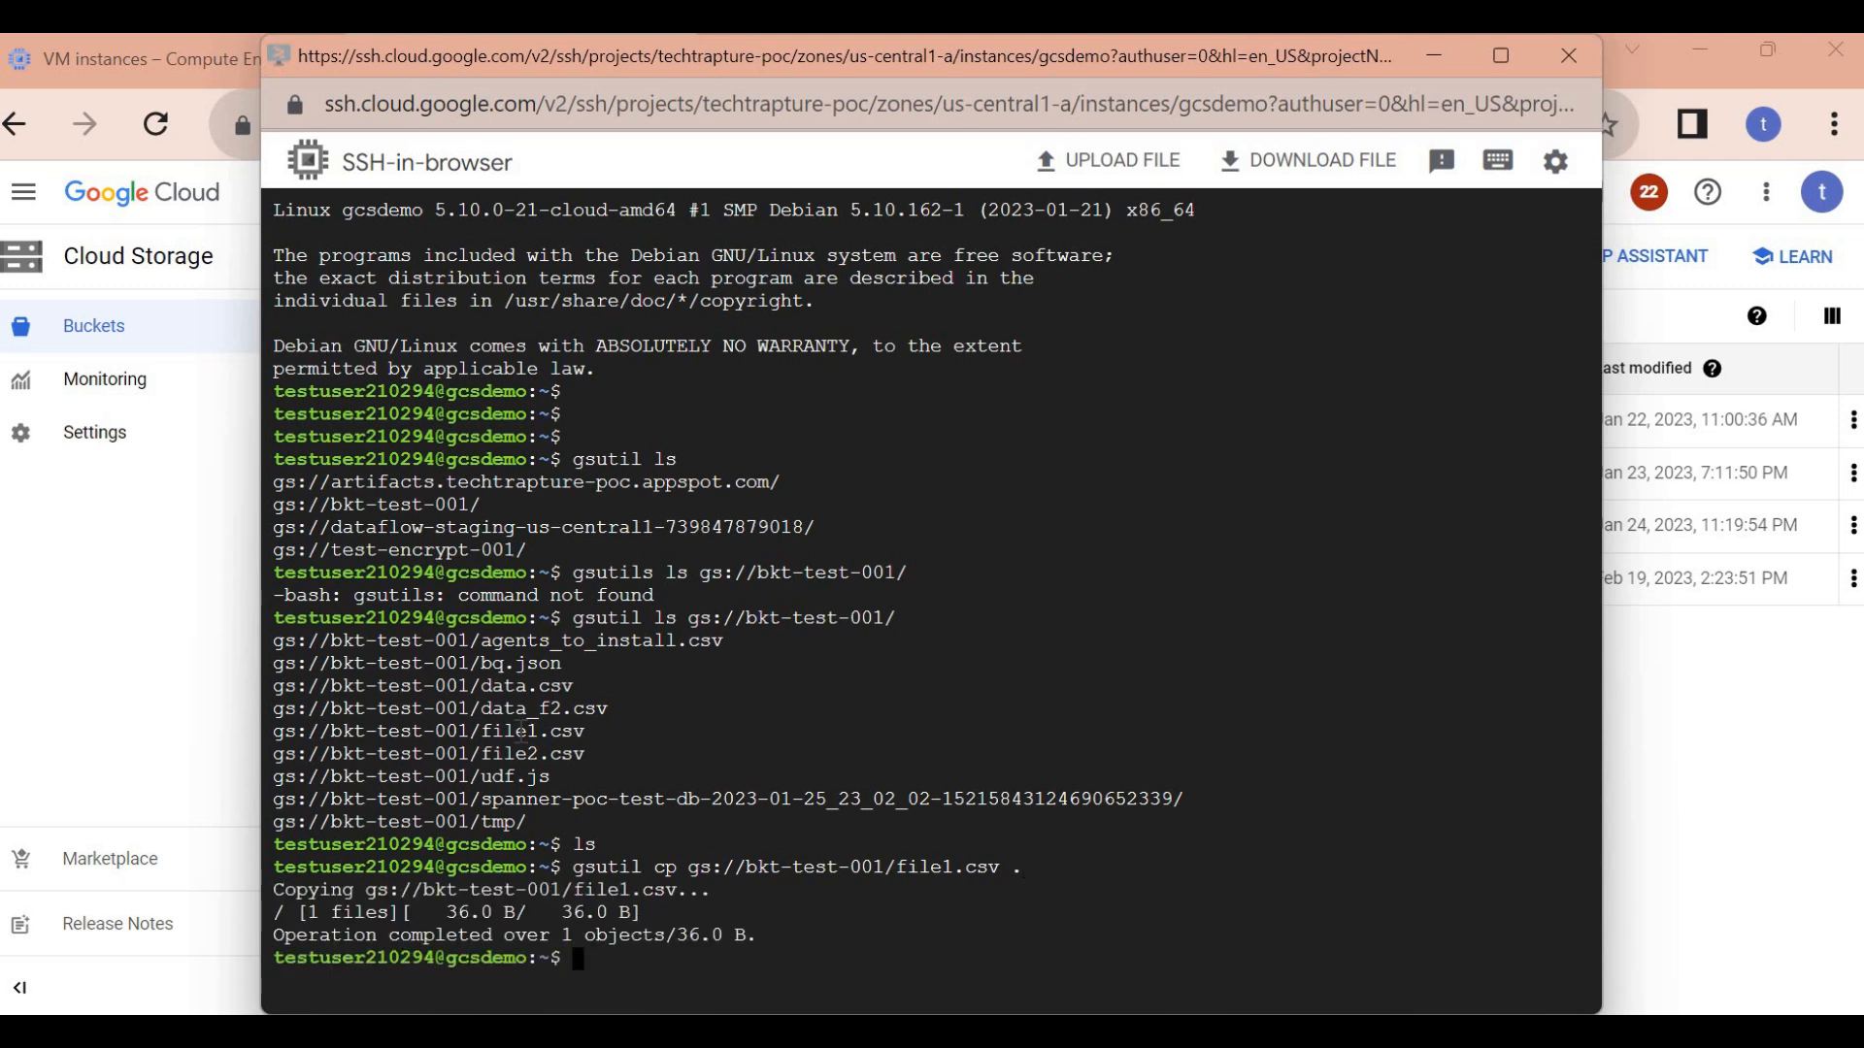
pyautogui.write('ls')
pyautogui.press('Return')
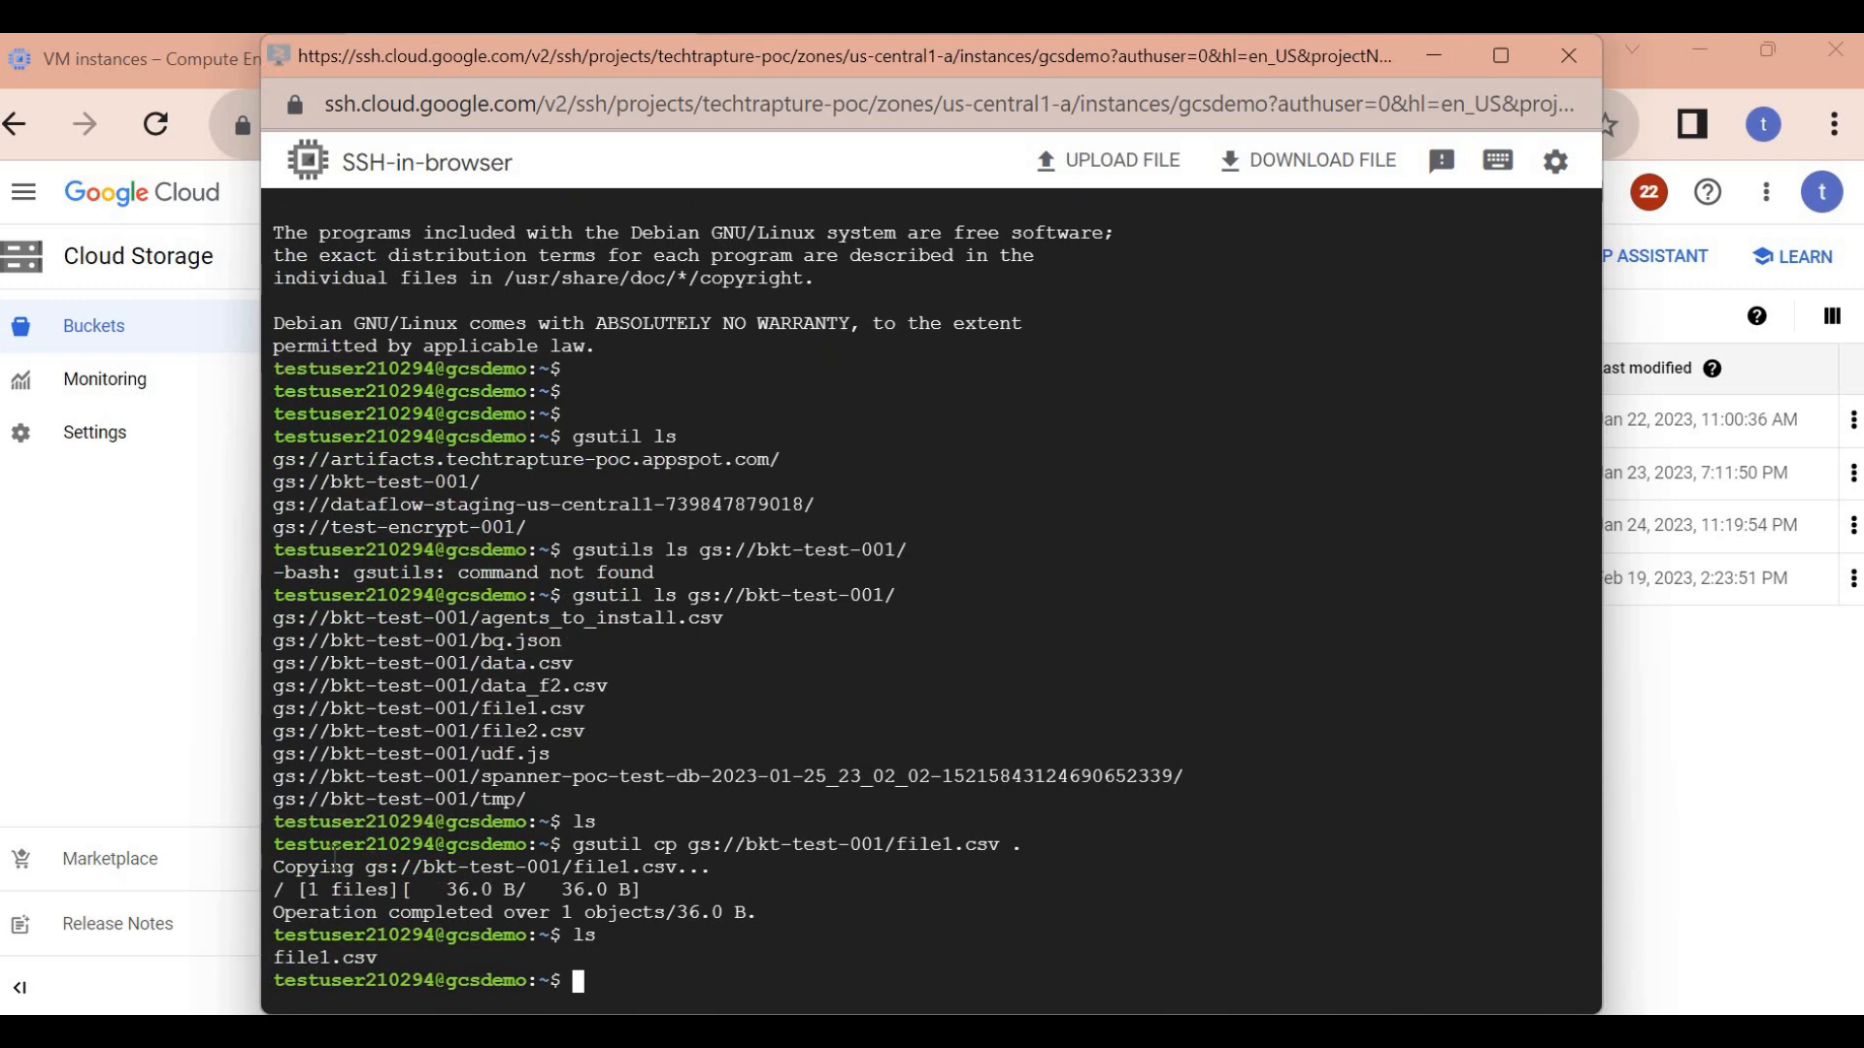
# - Rename file1.csv to file4.csv in the VM's home directory with mv
pyautogui.doubleClick(716, 975)
pyautogui.click(716, 974)
pyautogui.moveTo(877, 49); pyautogui.dragTo(866, 43)
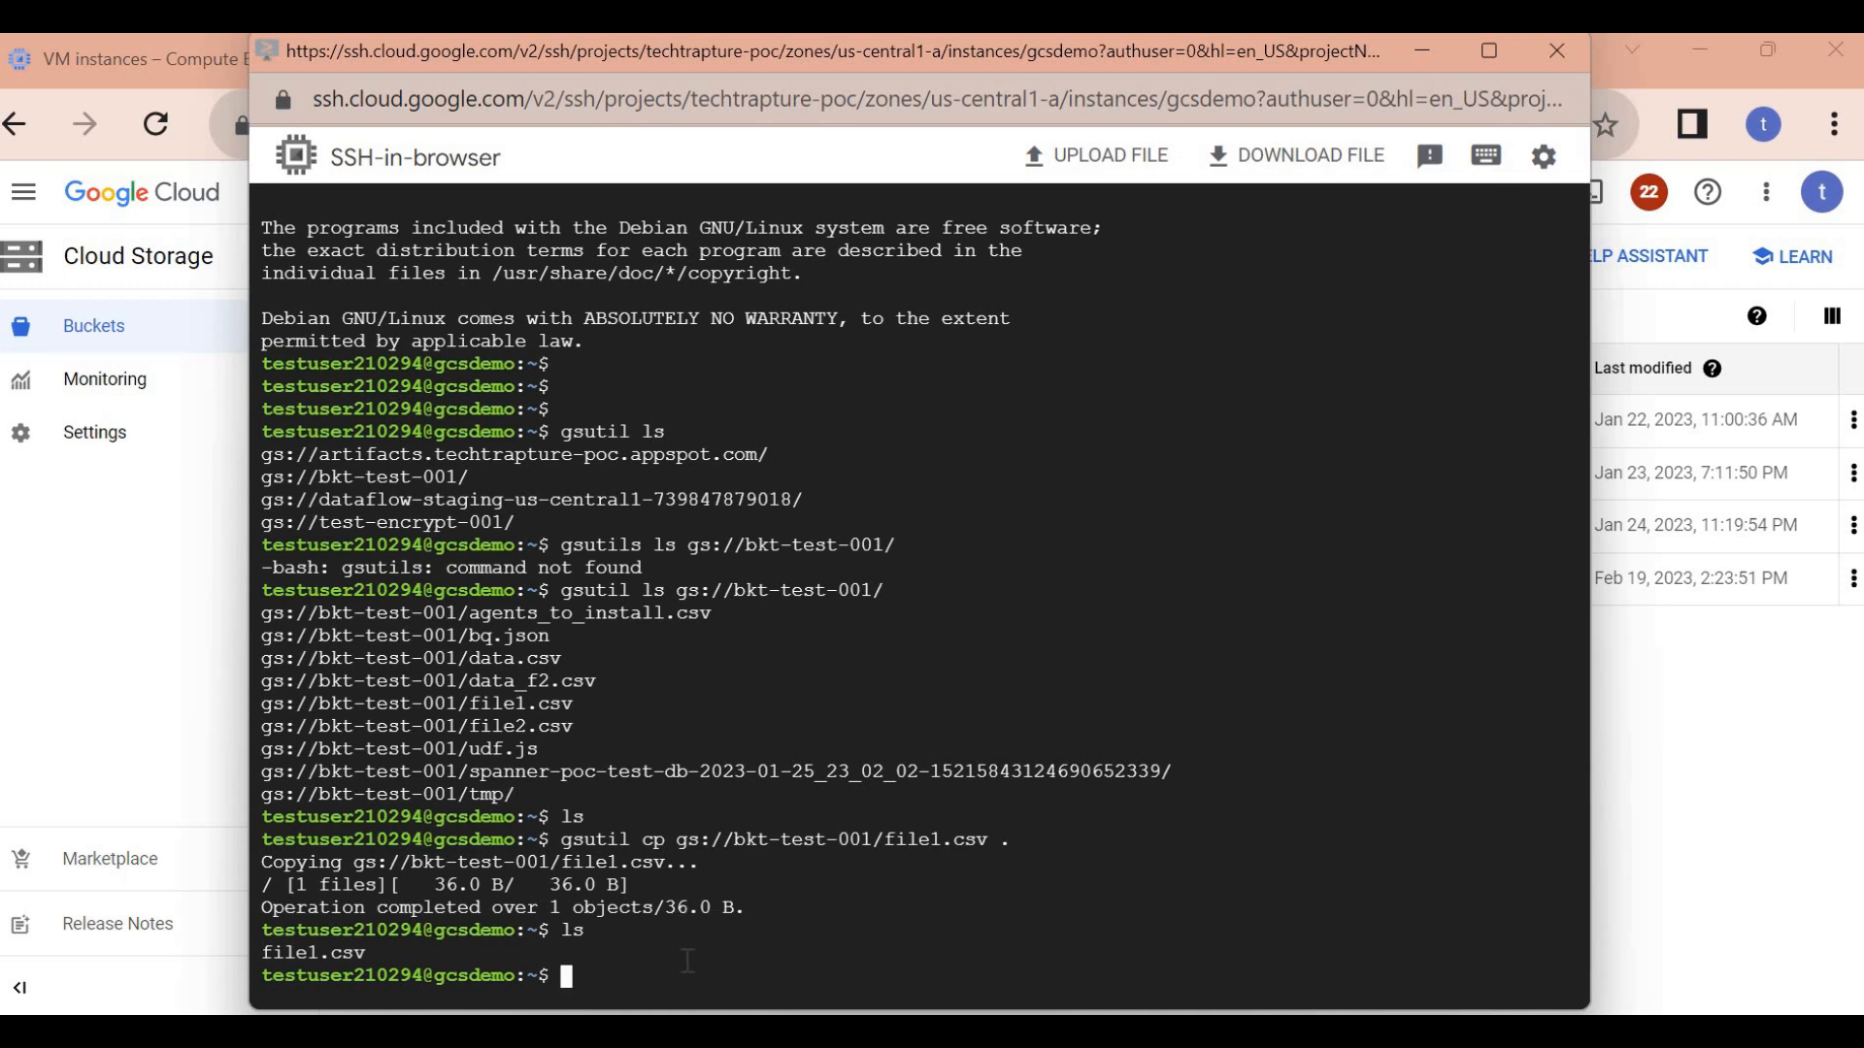
pyautogui.write('mv file1.csv file4.csv')
pyautogui.press('Return')
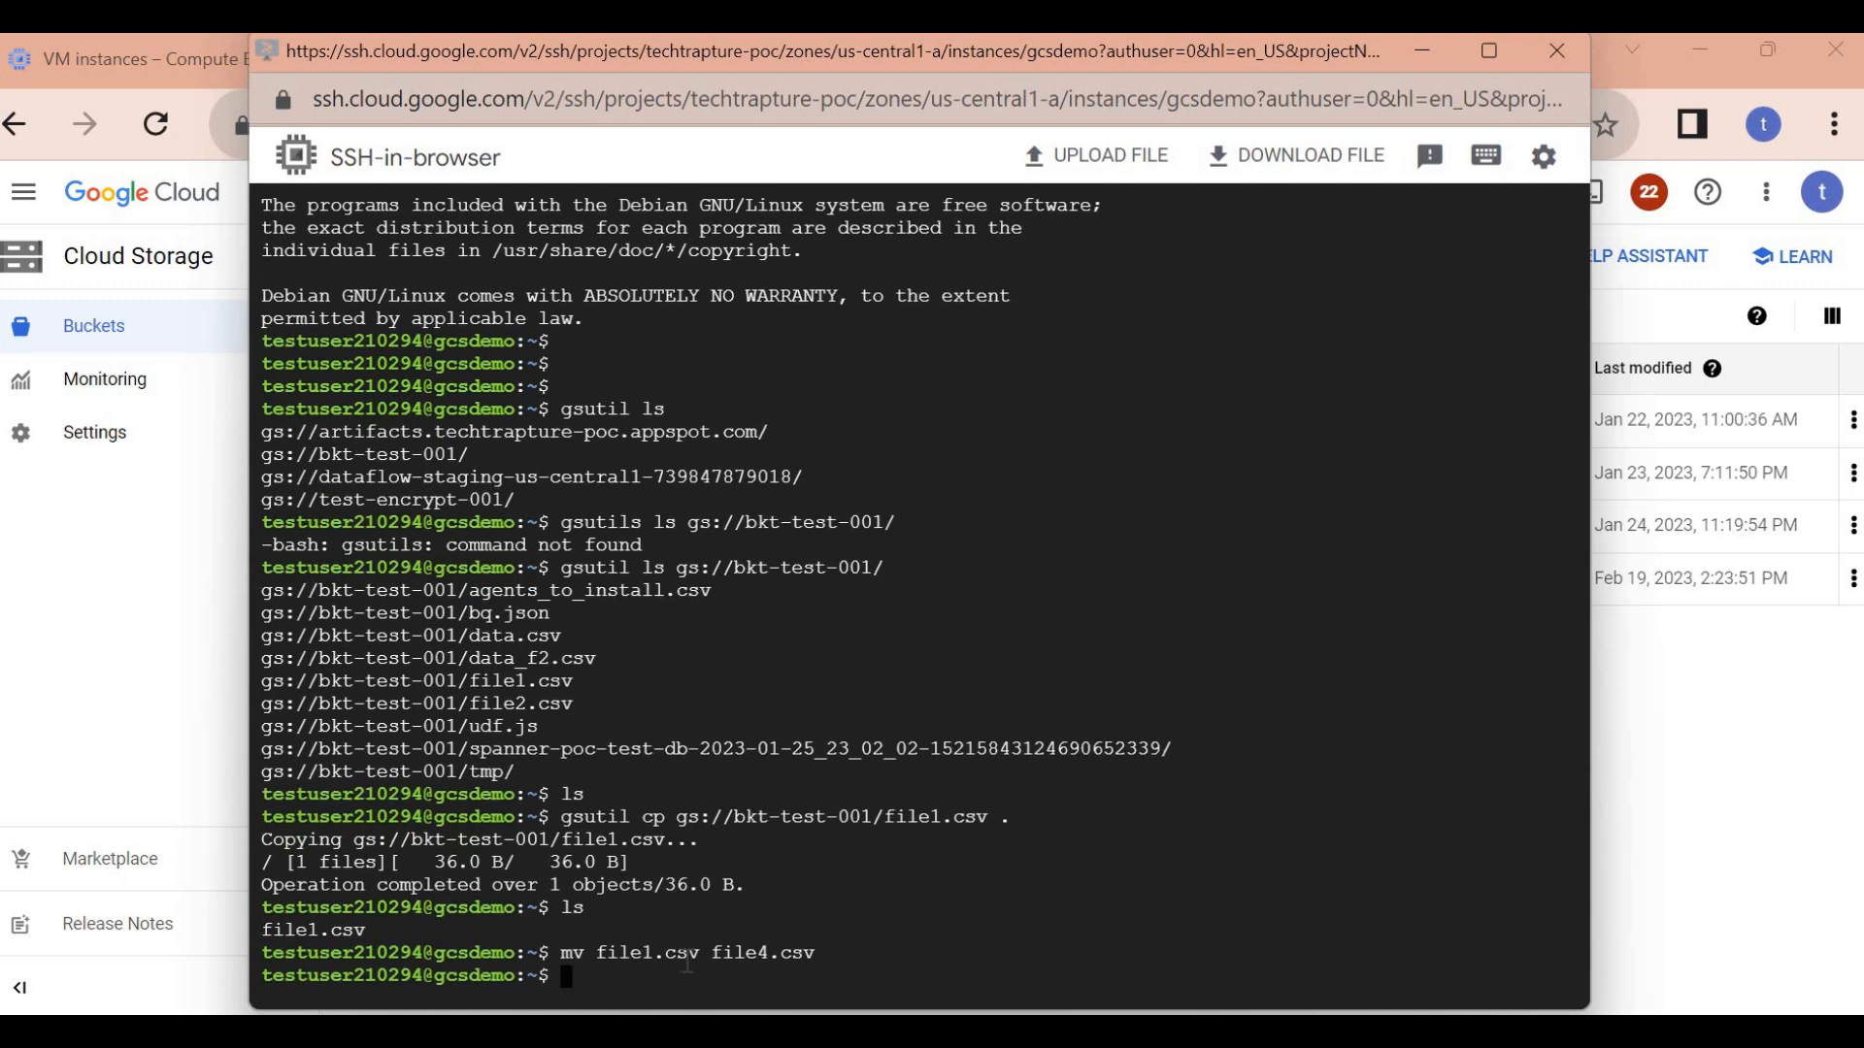
# - Compose a gsutil cp command for file4.csv, pasting the listed path gs://bkt-test-001/file2.csv as the destination
pyautogui.write('gsutil ')
pyautogui.write('fi')
pyautogui.press('BackSpace')
pyautogui.press('BackSpace')
pyautogui.write('cp file4.csv')
pyautogui.doubleClick(290, 703)
pyautogui.moveTo(290, 703); pyautogui.dragTo(258, 703)
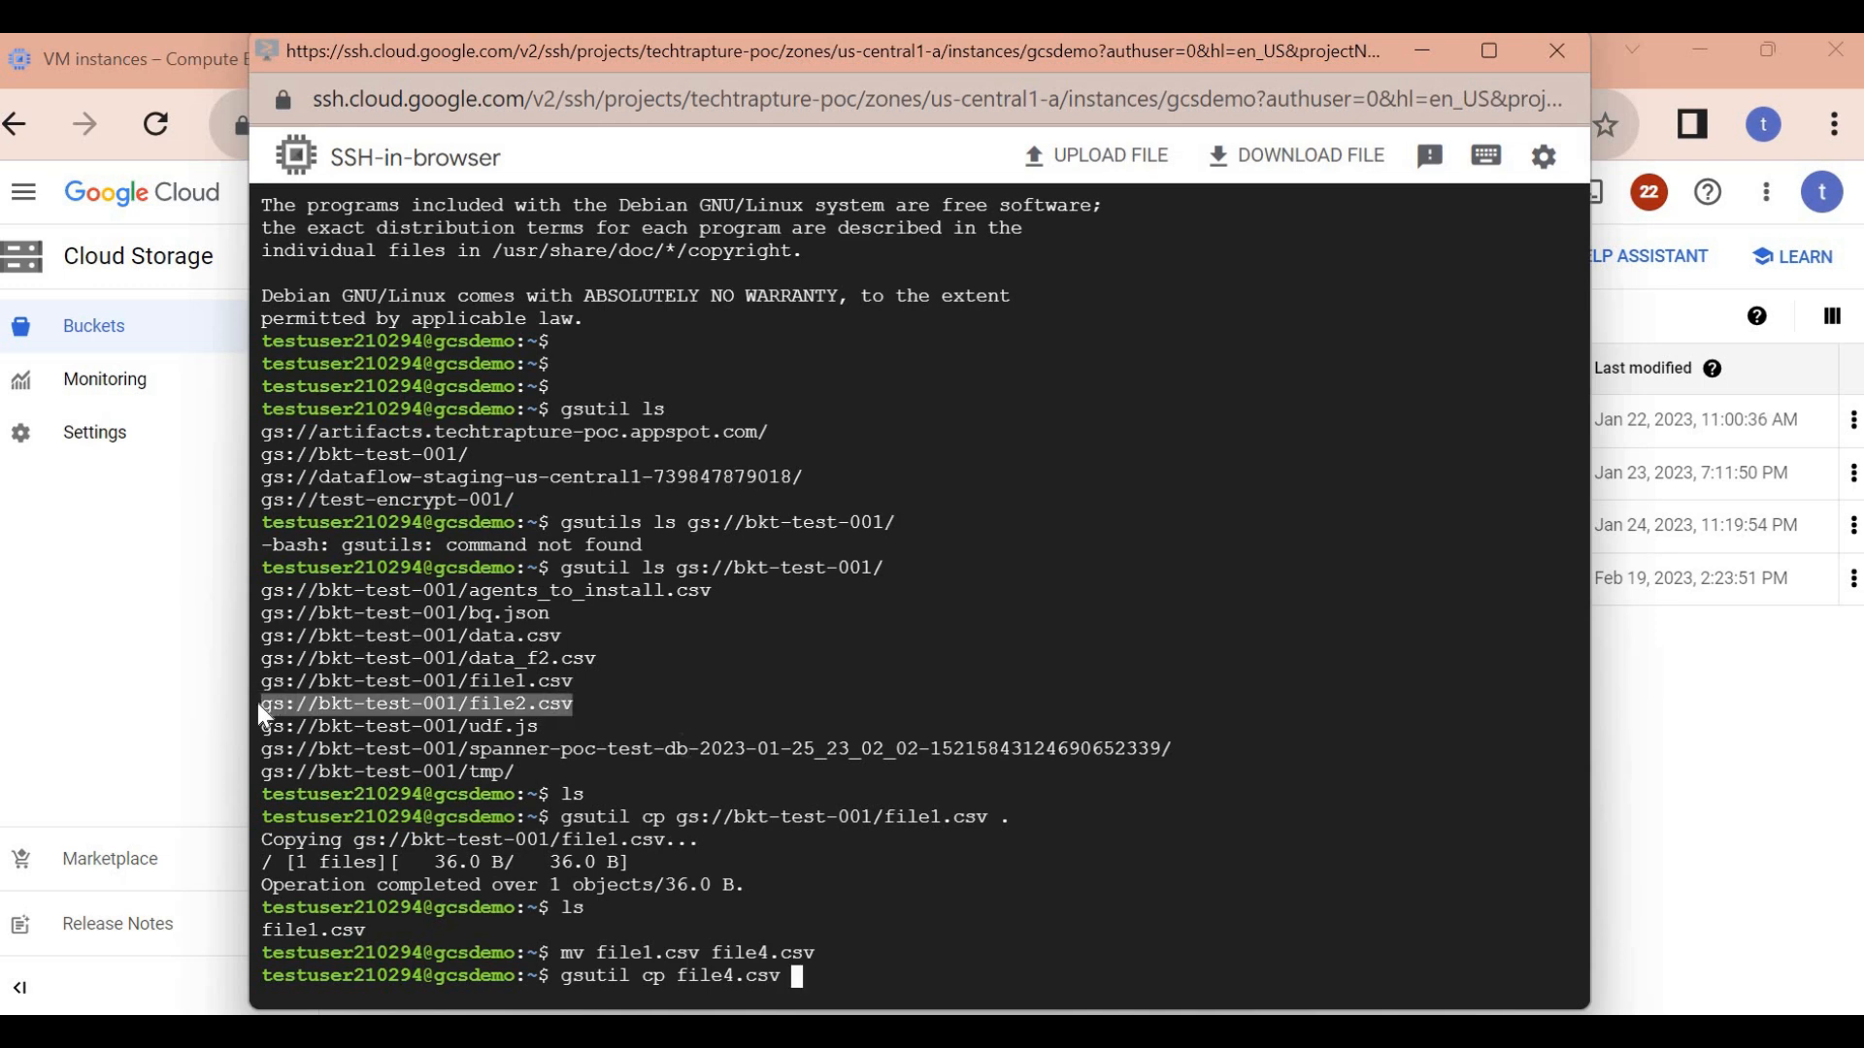
pyautogui.hotkey('ctrl', 'v')
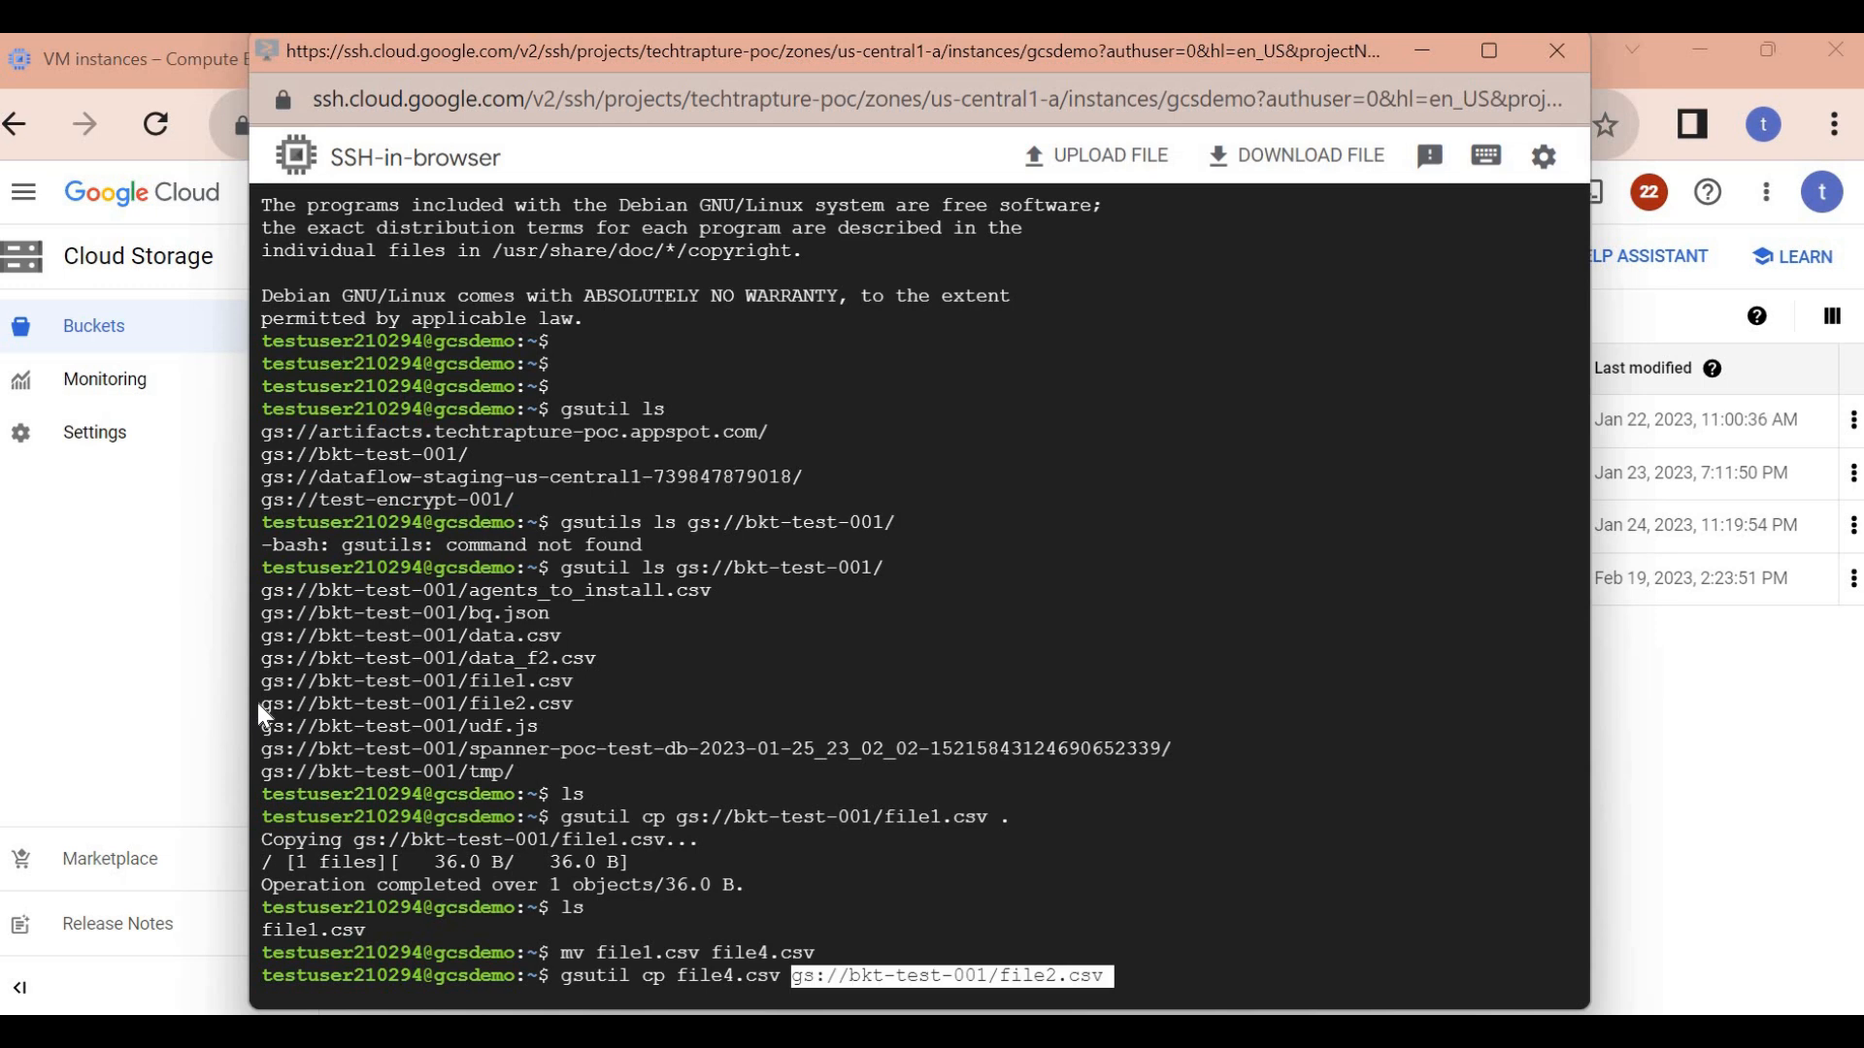
# - Change the destination file name to file4.csv and try to upload the file to gs://bkt-test-001/file4.csv
pyautogui.press('Left')
pyautogui.press('Left')
pyautogui.press('Left')
pyautogui.press('Left')
pyautogui.press('BackSpace')
pyautogui.write('4')
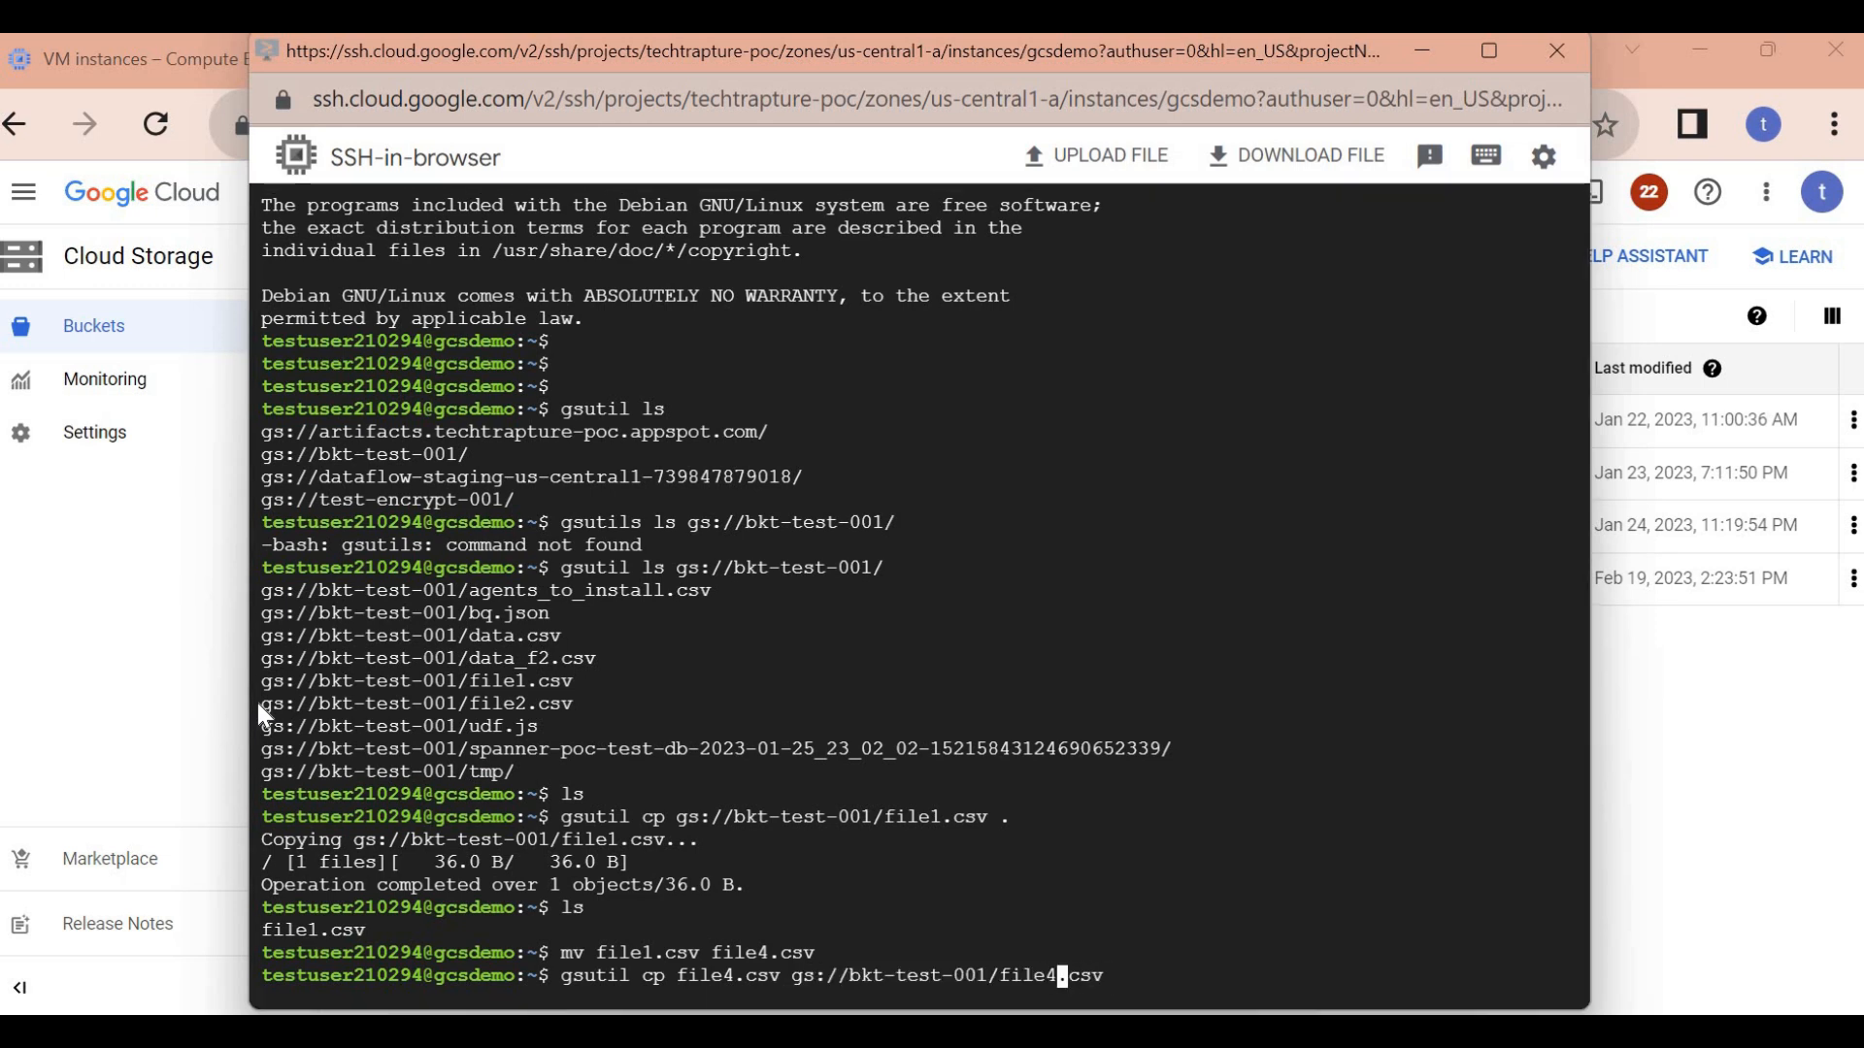
pyautogui.press('Right')
pyautogui.press('Right')
pyautogui.press('Right')
pyautogui.press('Right')
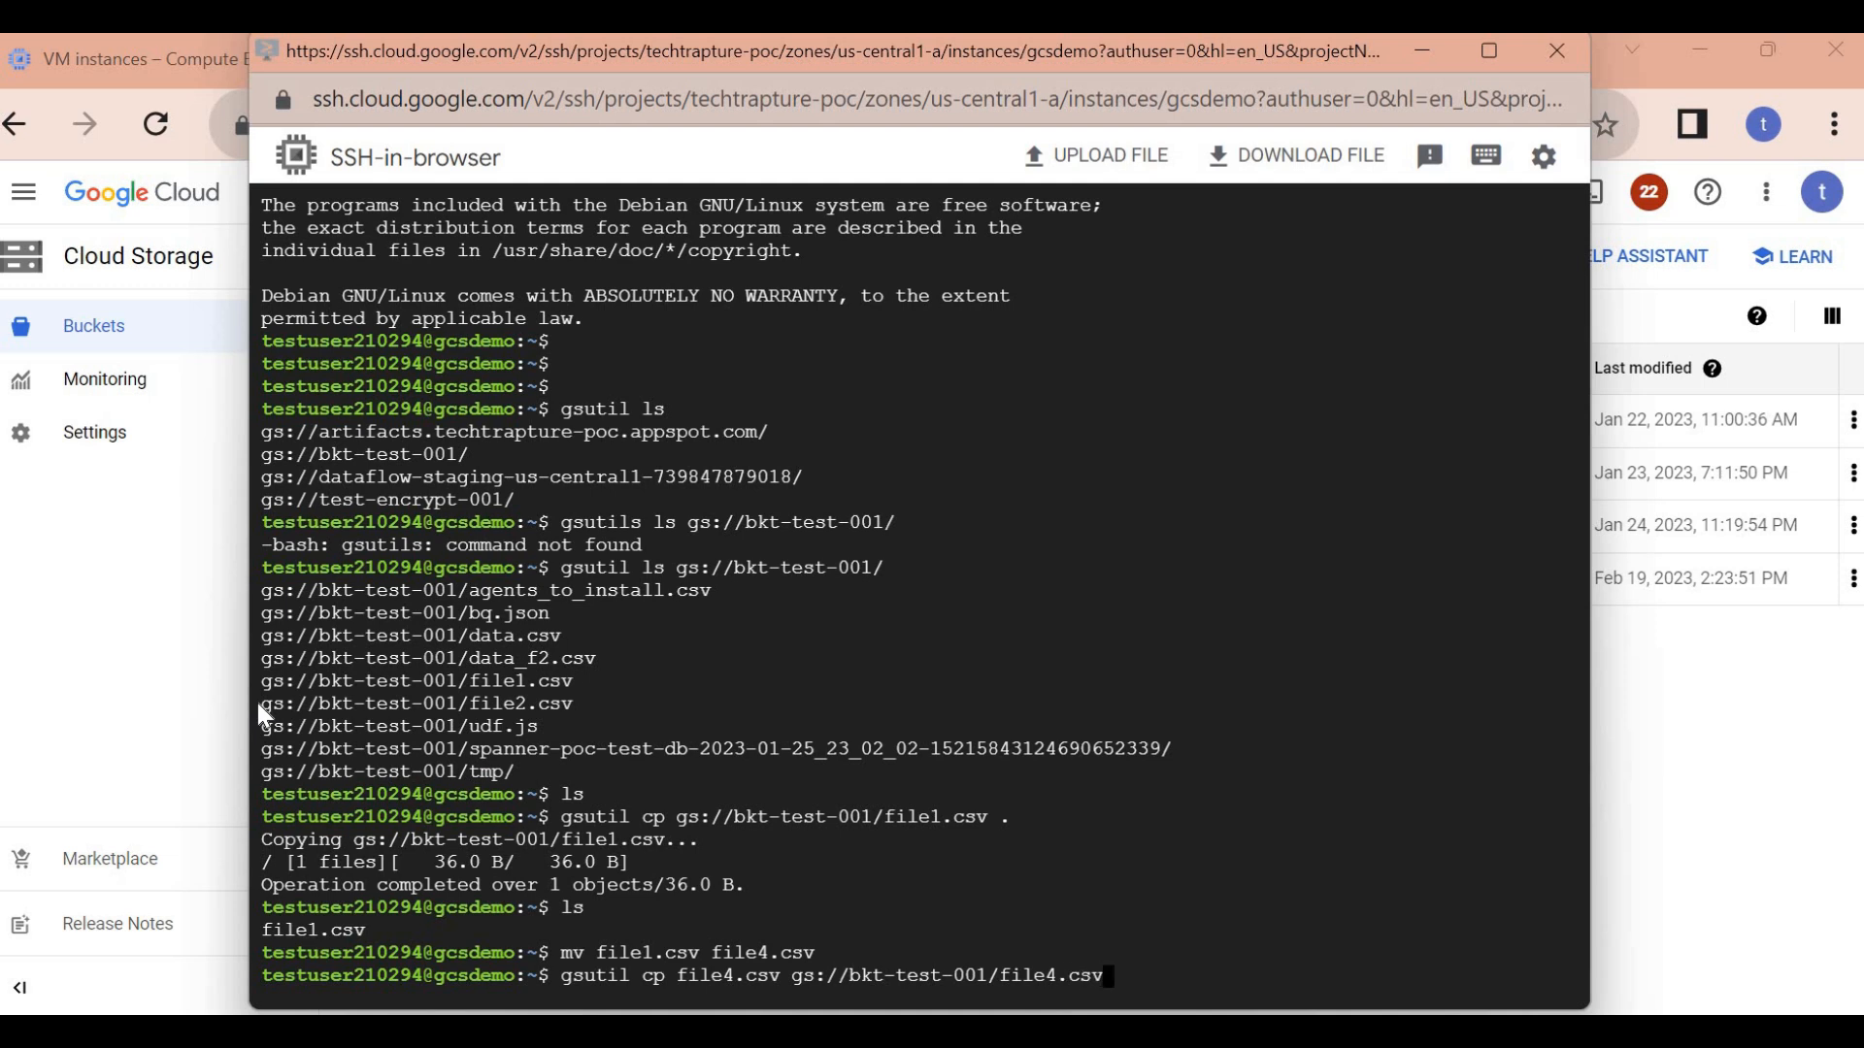
pyautogui.press('Return')
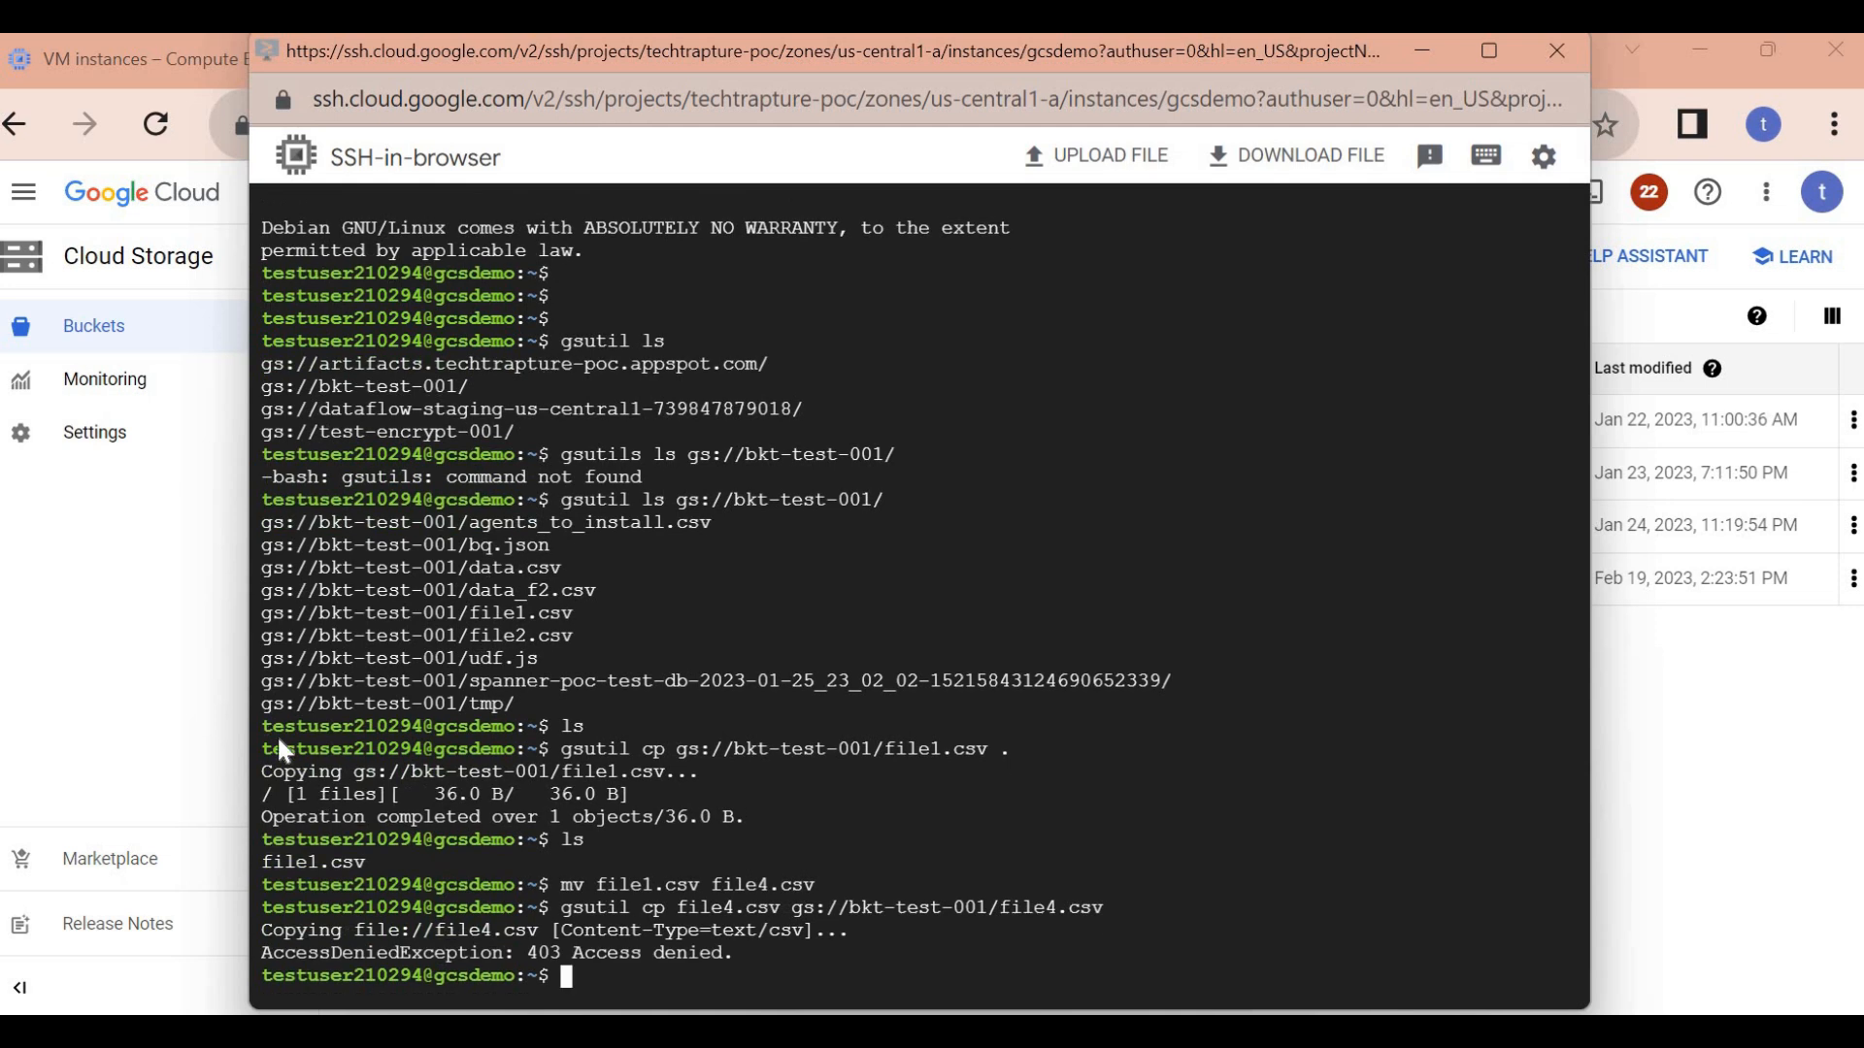
# - Highlight and examine the output of the upload command in the terminal
pyautogui.doubleClick(381, 952)
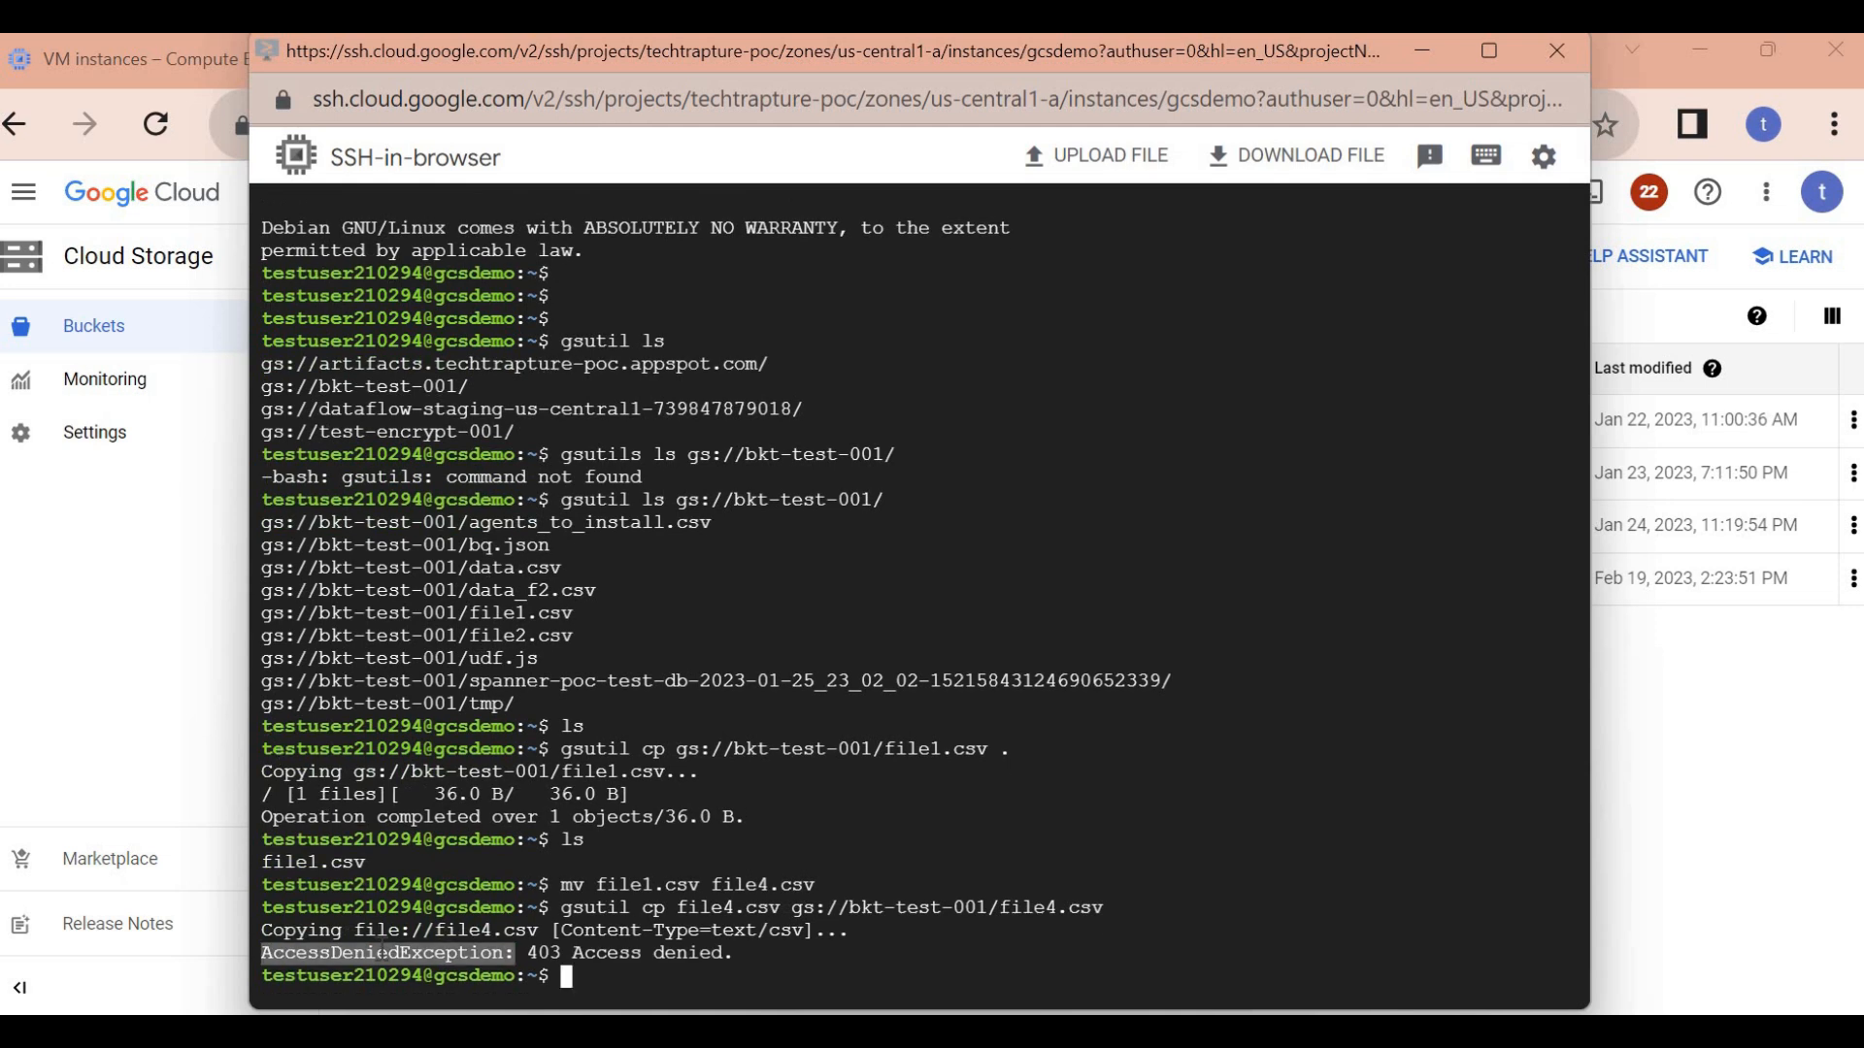
pyautogui.click(500, 952)
pyautogui.tripleClick(500, 953)
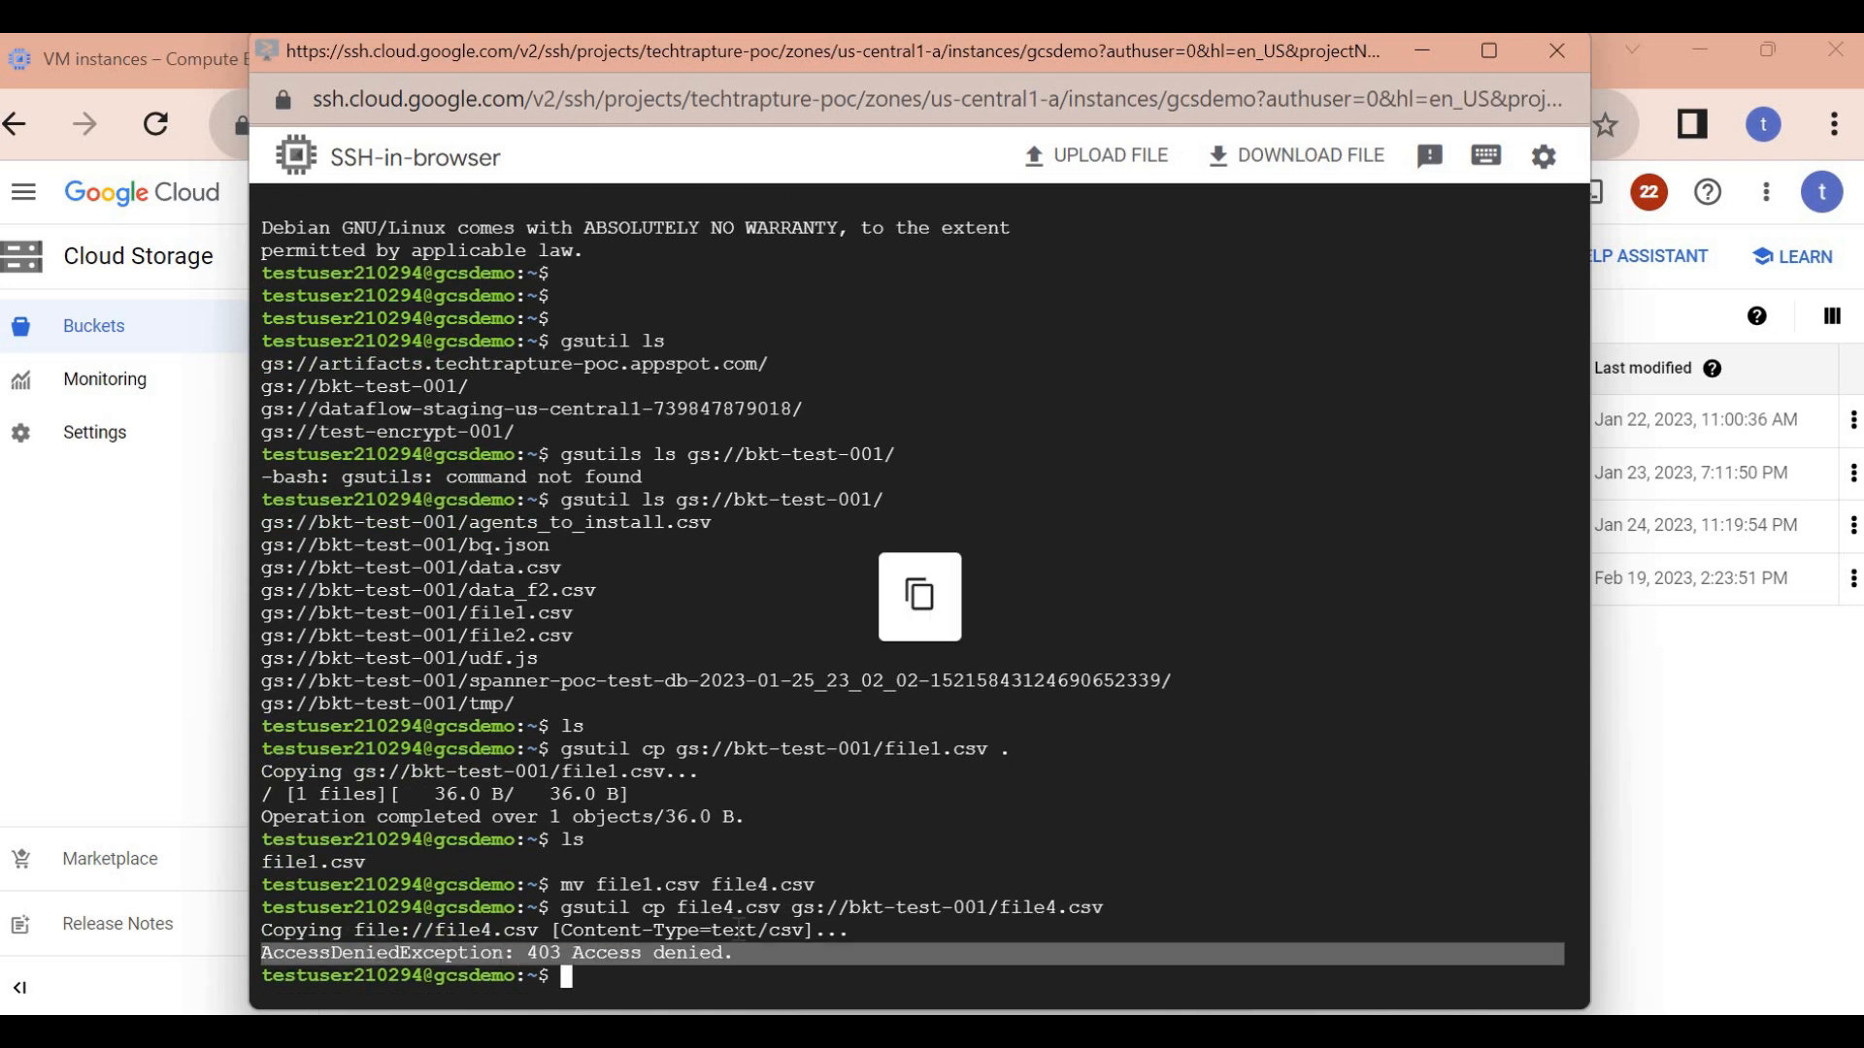
pyautogui.tripleClick(647, 931)
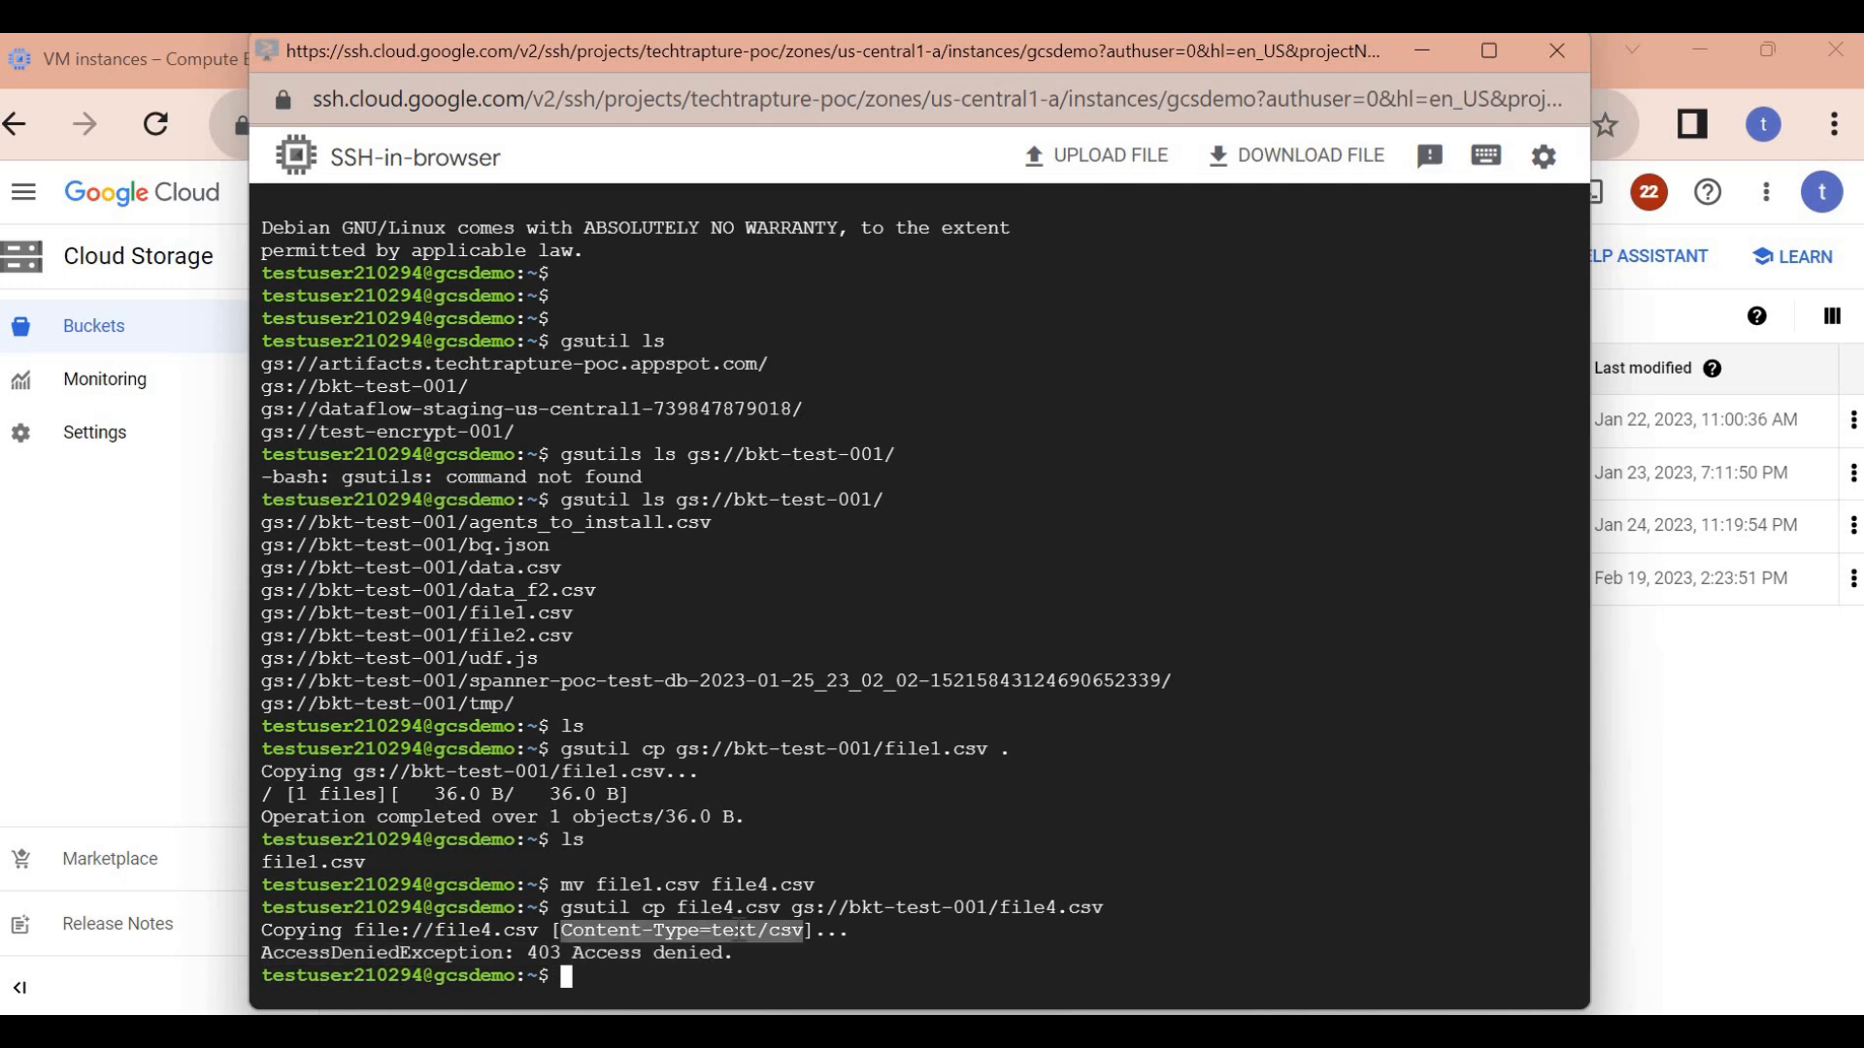
pyautogui.click(647, 956)
pyautogui.tripleClick(820, 947)
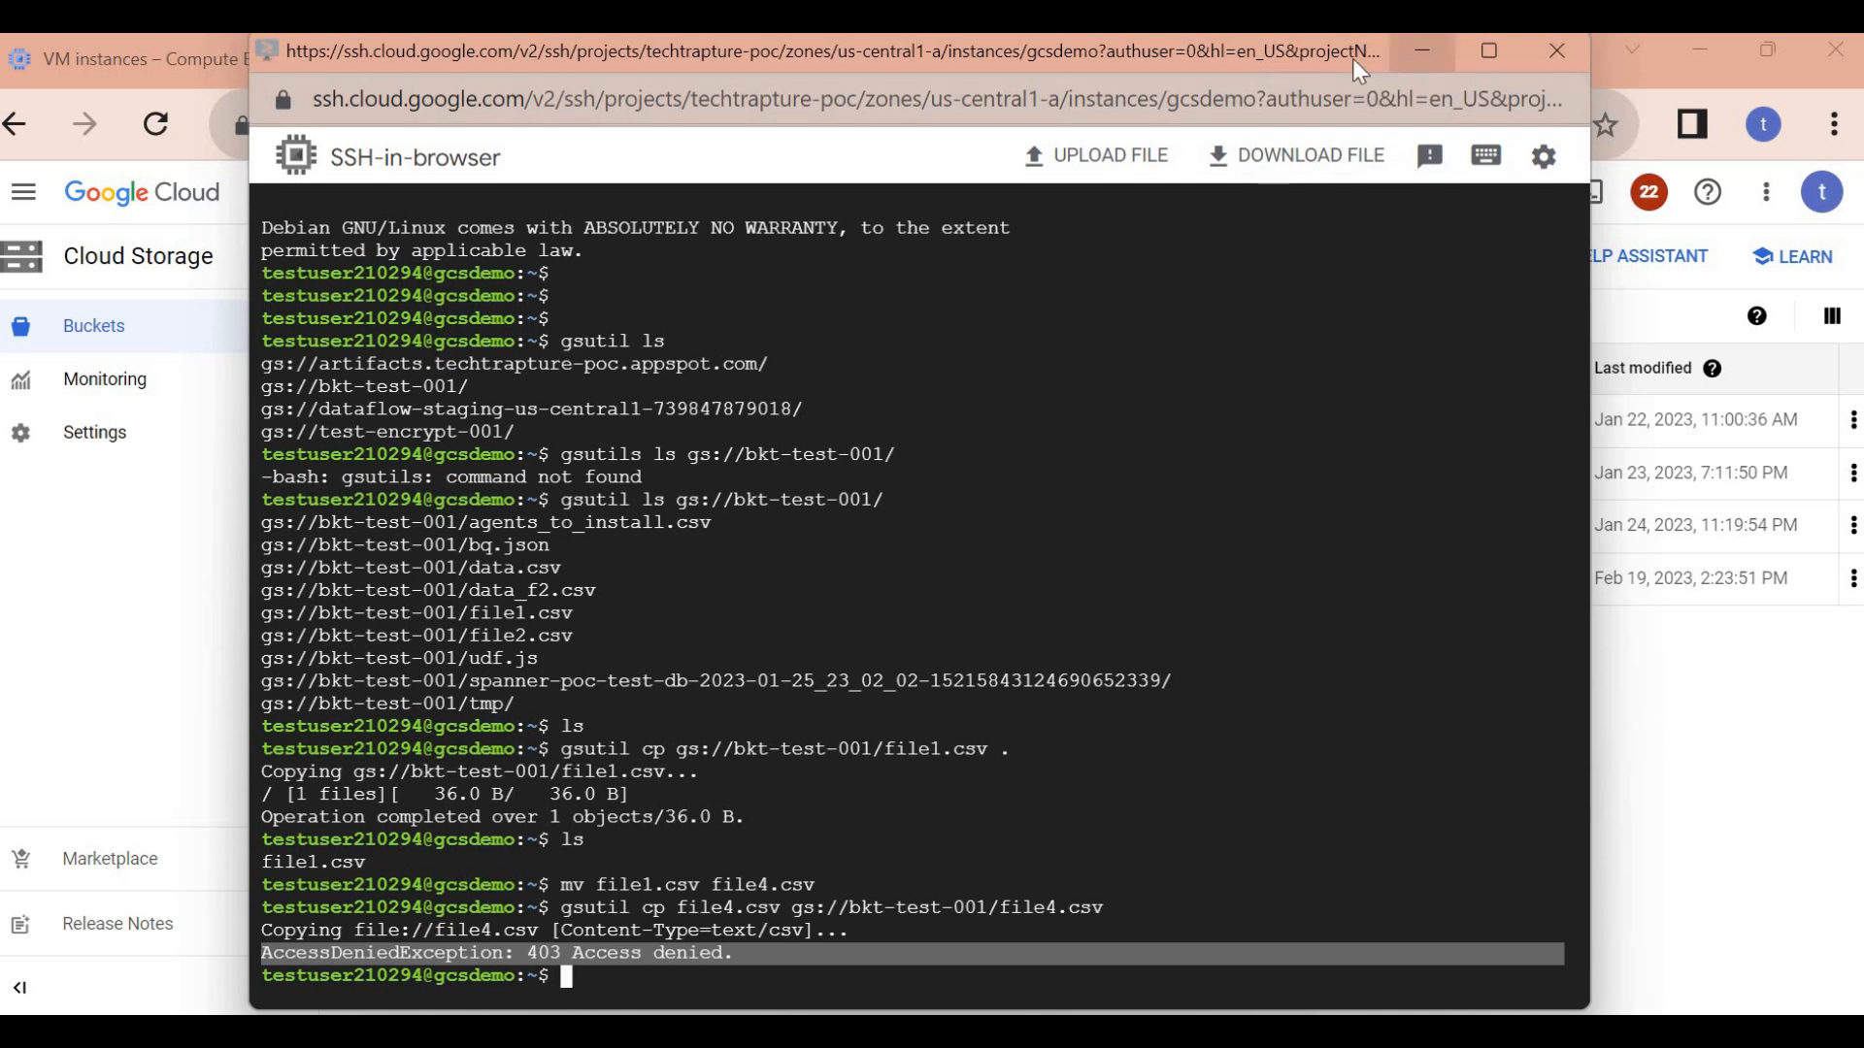
# - Minimize the SSH session and open the details of the gcsdemo instance in Compute Engine
pyautogui.click(1423, 50)
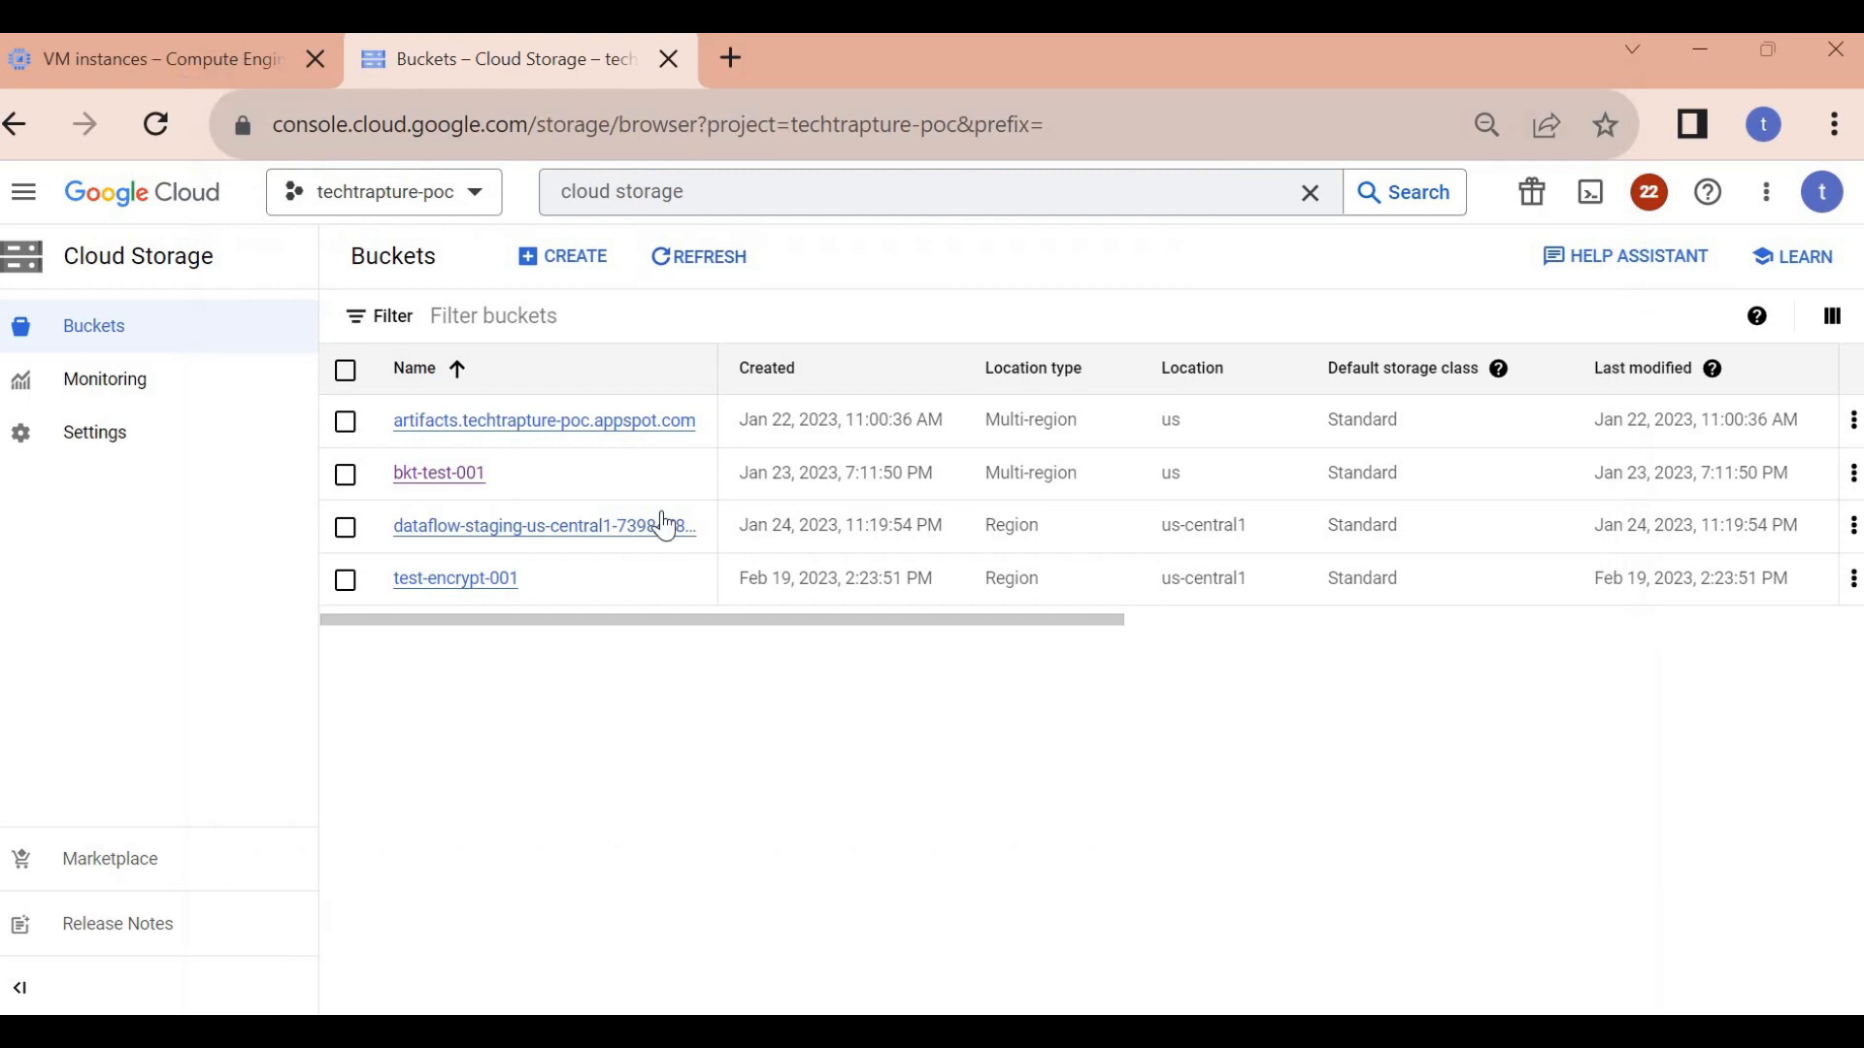
pyautogui.click(182, 73)
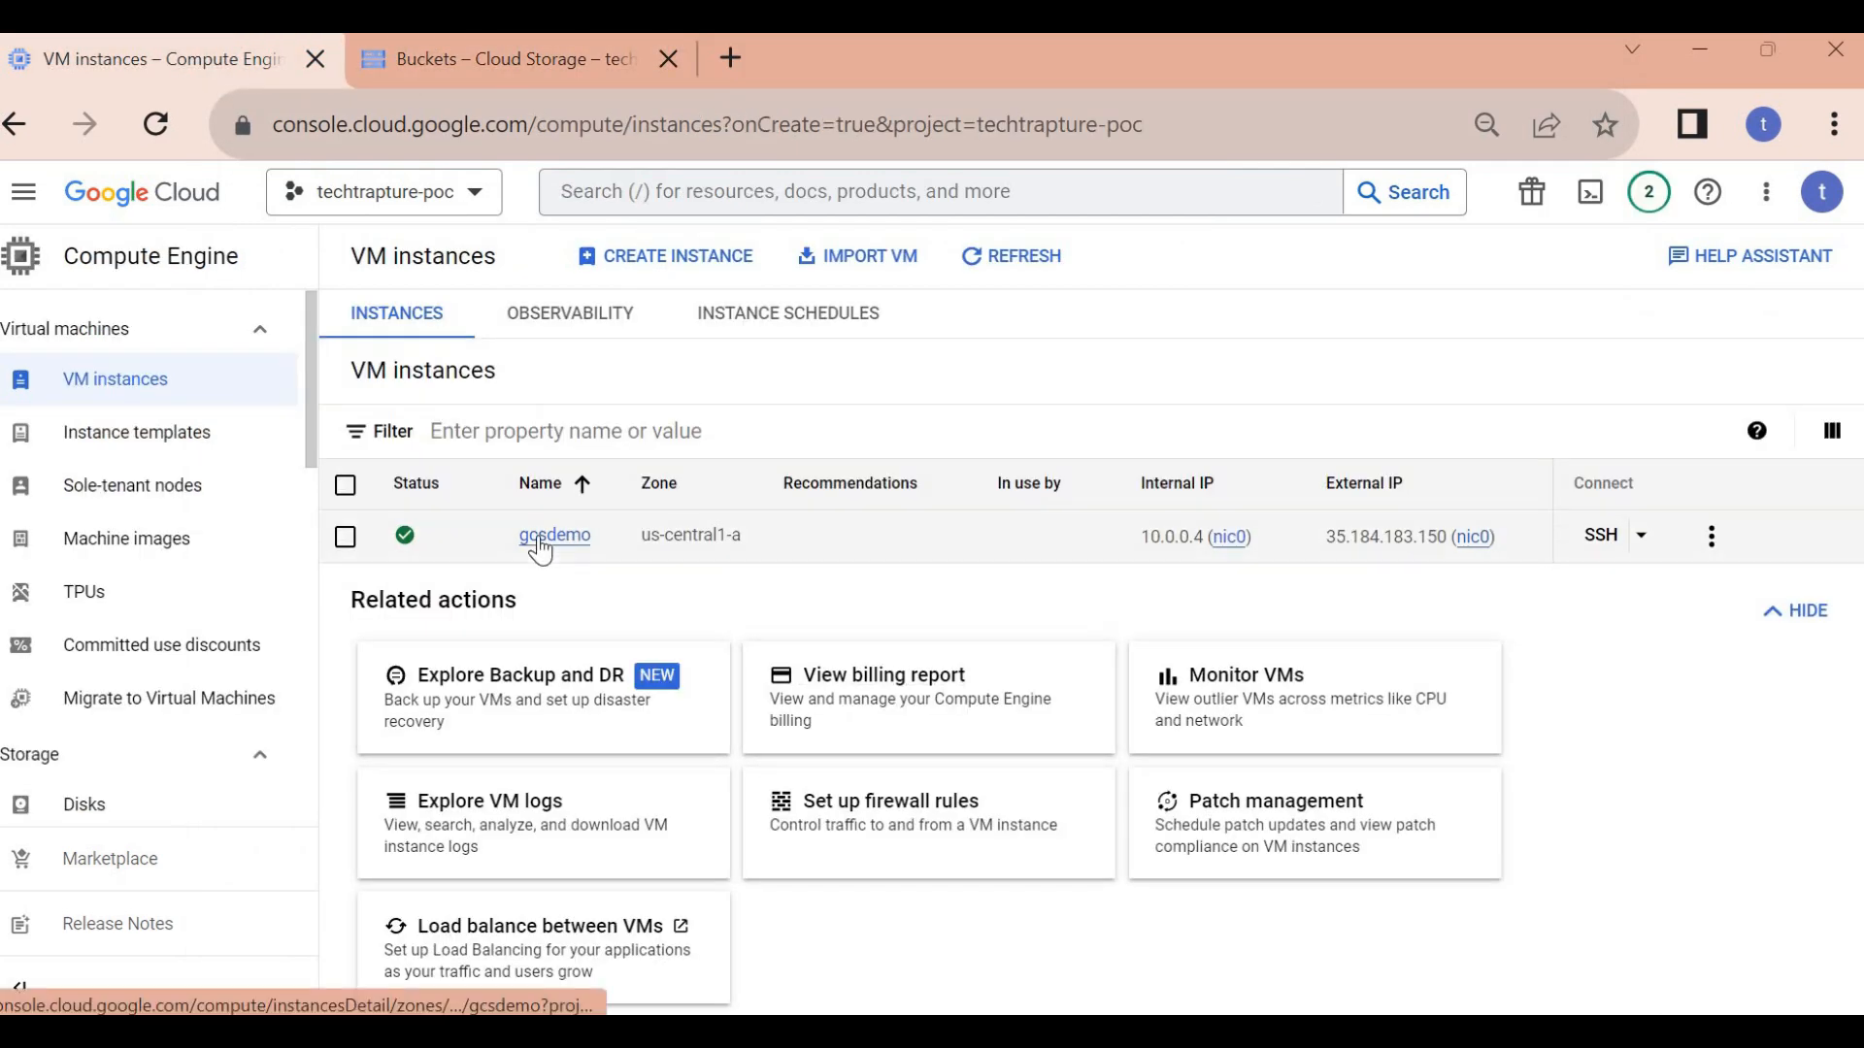
pyautogui.click(539, 542)
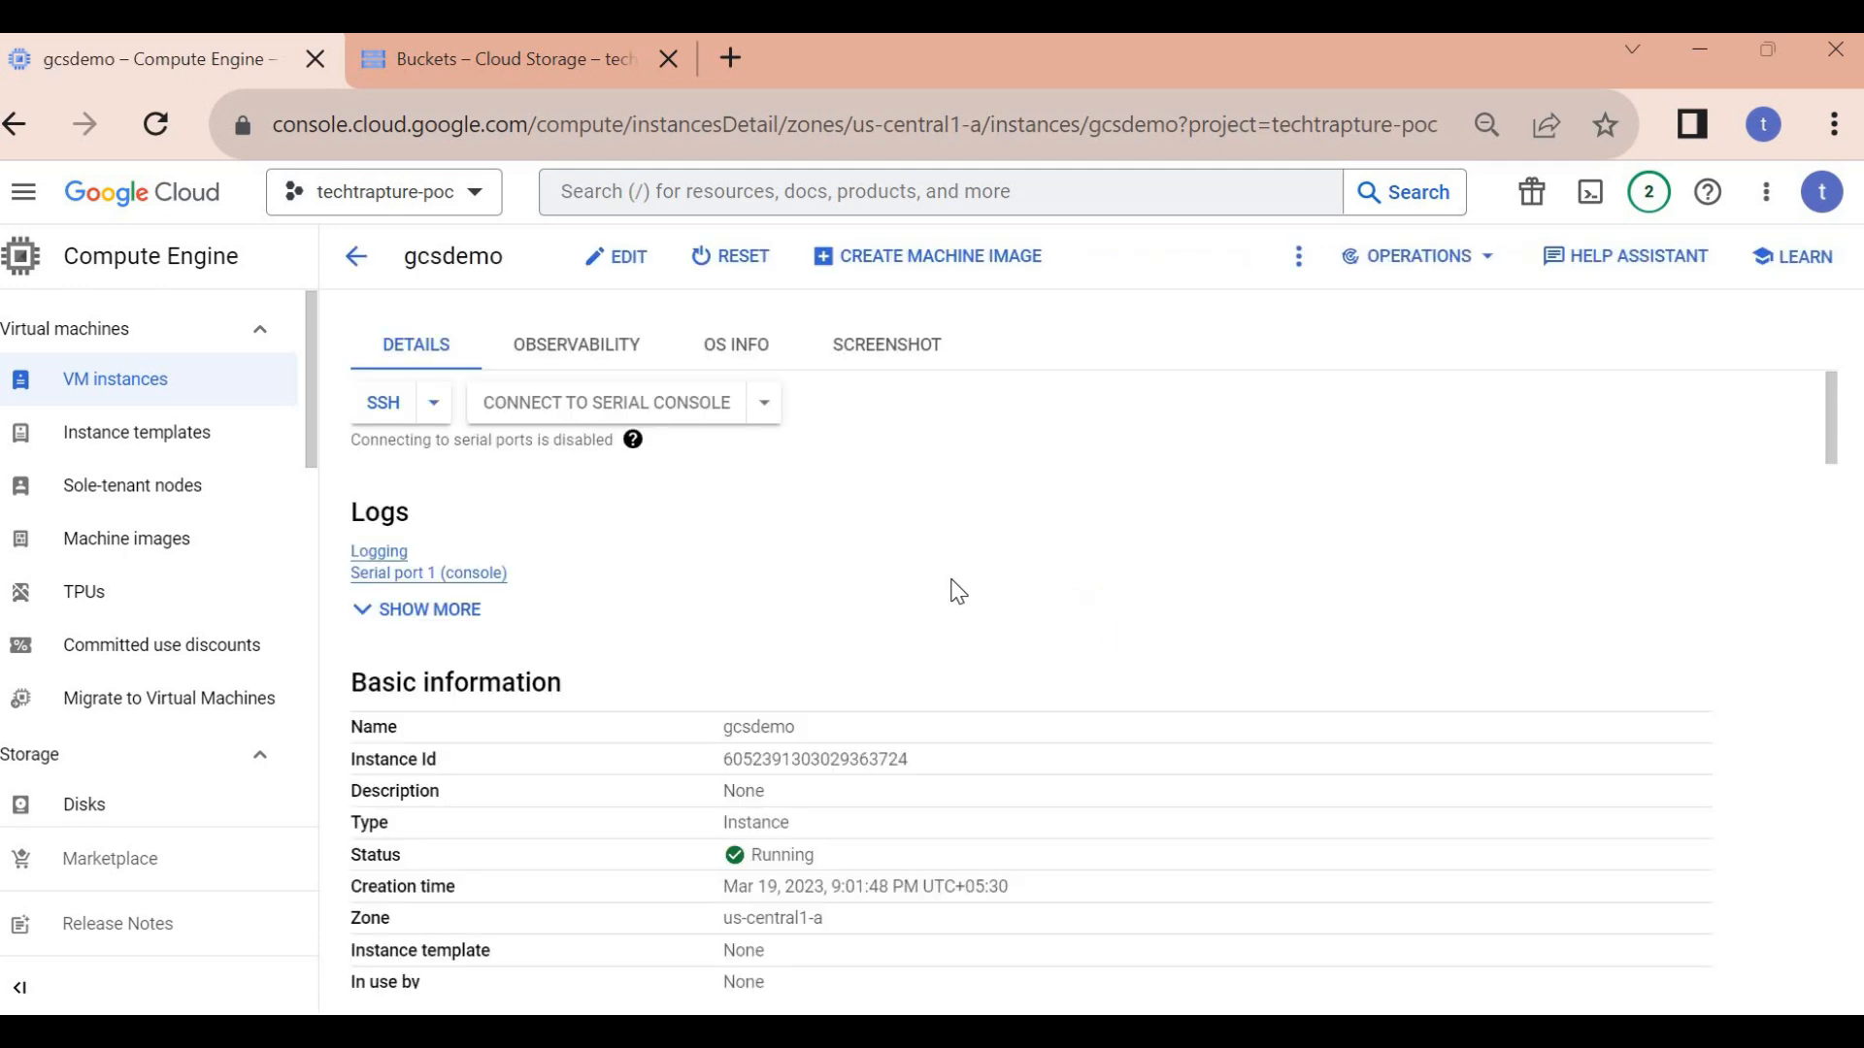
# - Find "service acc" on the instance's details page and examine its service account and Cloud API access scopes
pyautogui.hotkey('ctrl', 'f')
pyautogui.write('service')
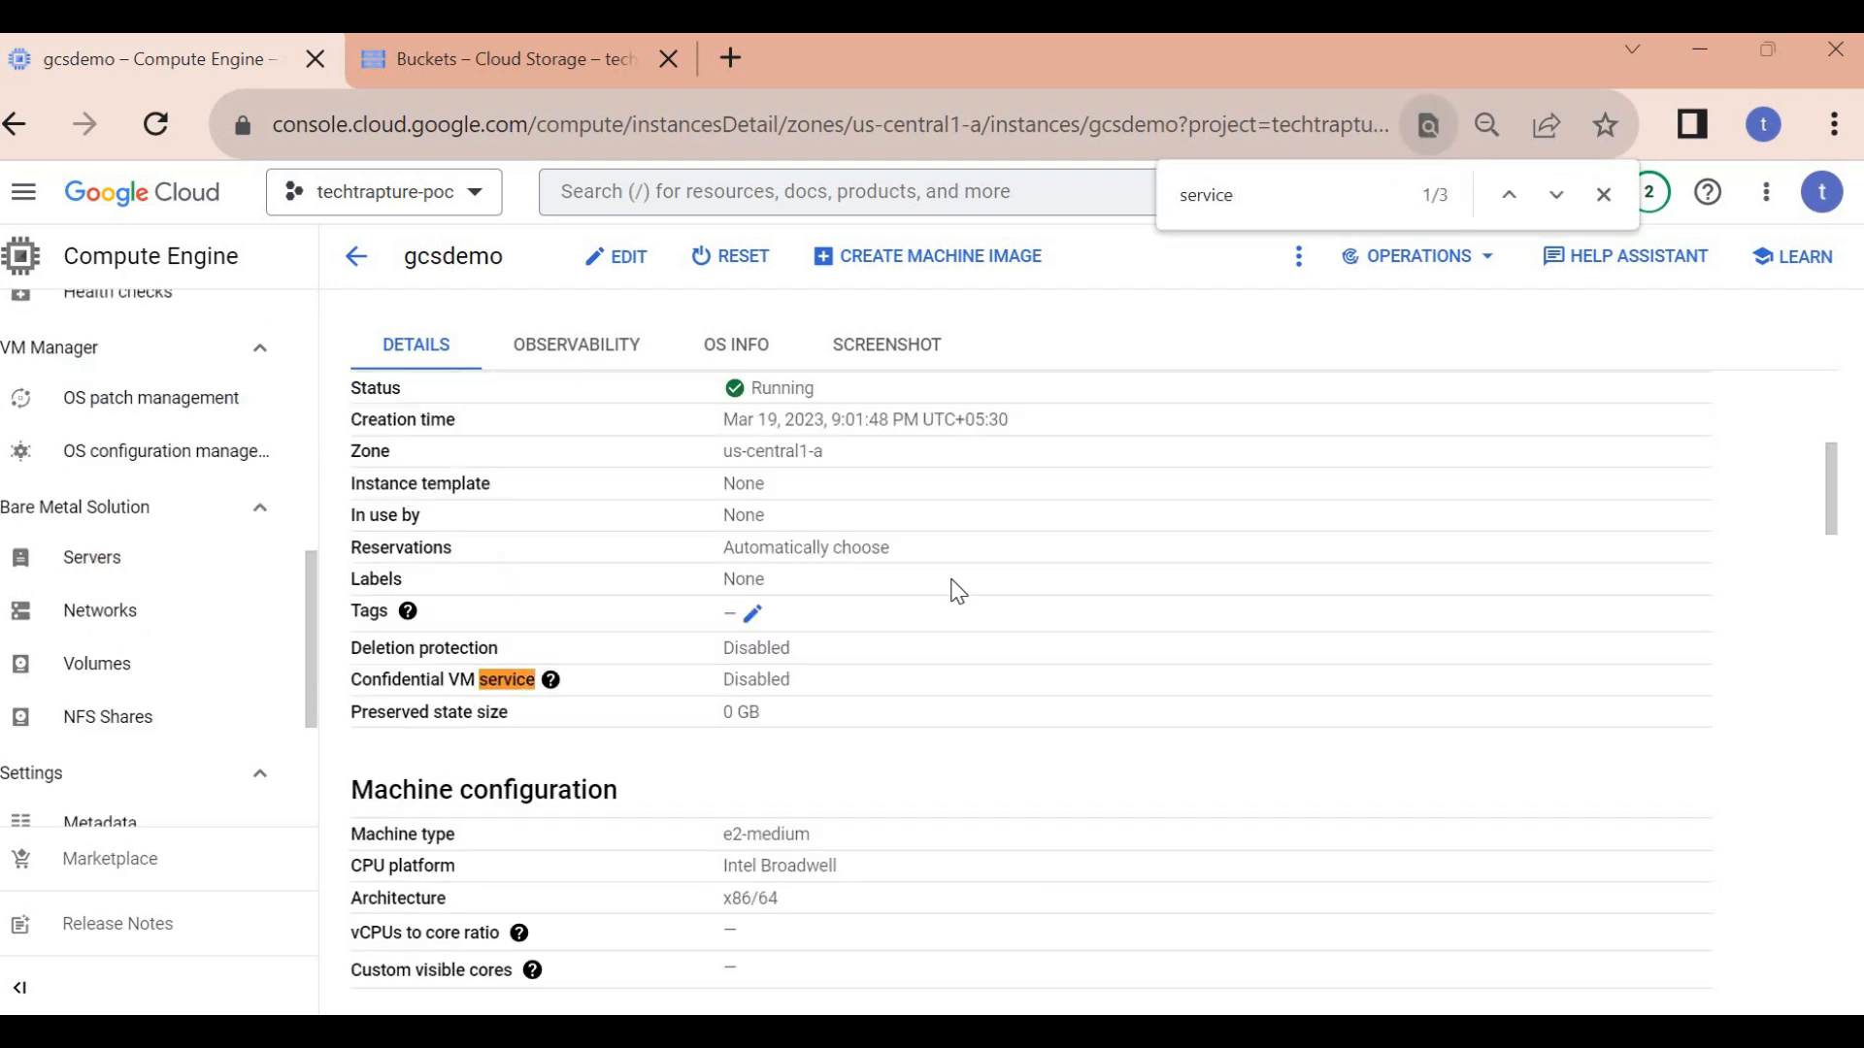
pyautogui.write(' acc')
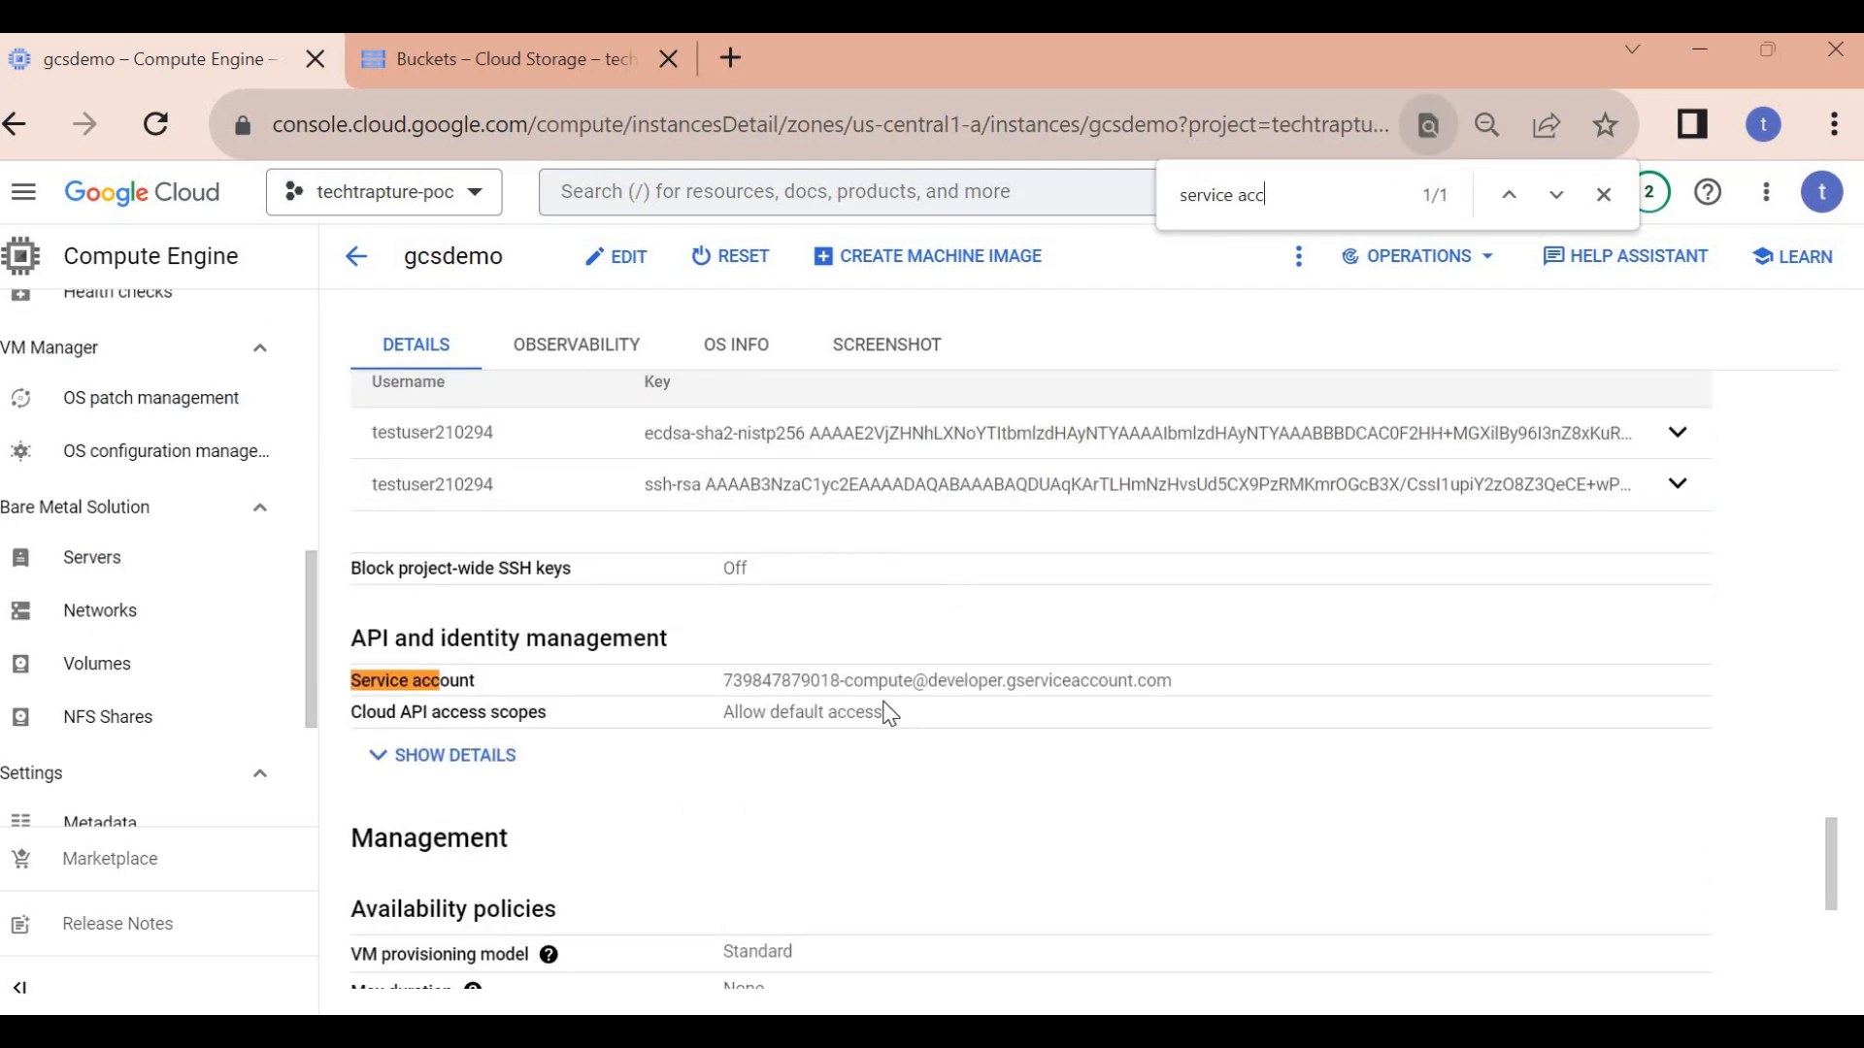
pyautogui.tripleClick(794, 684)
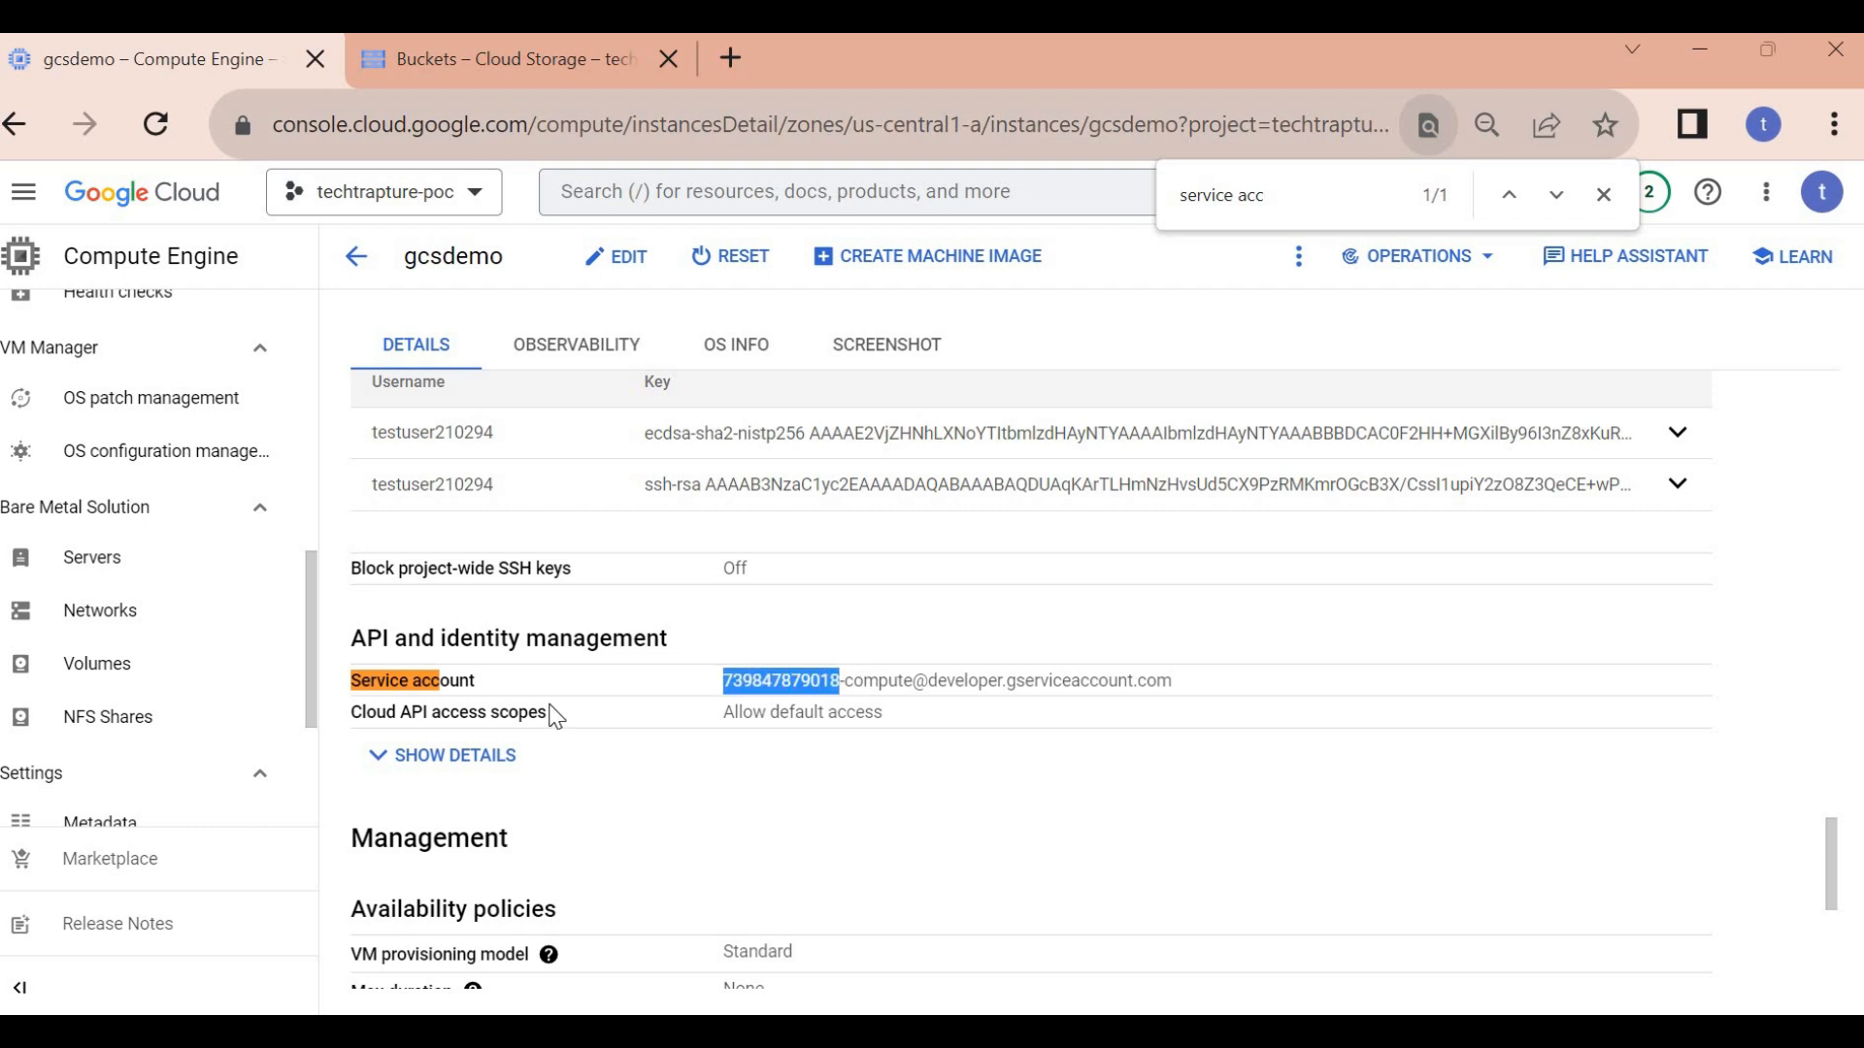
pyautogui.tripleClick(537, 708)
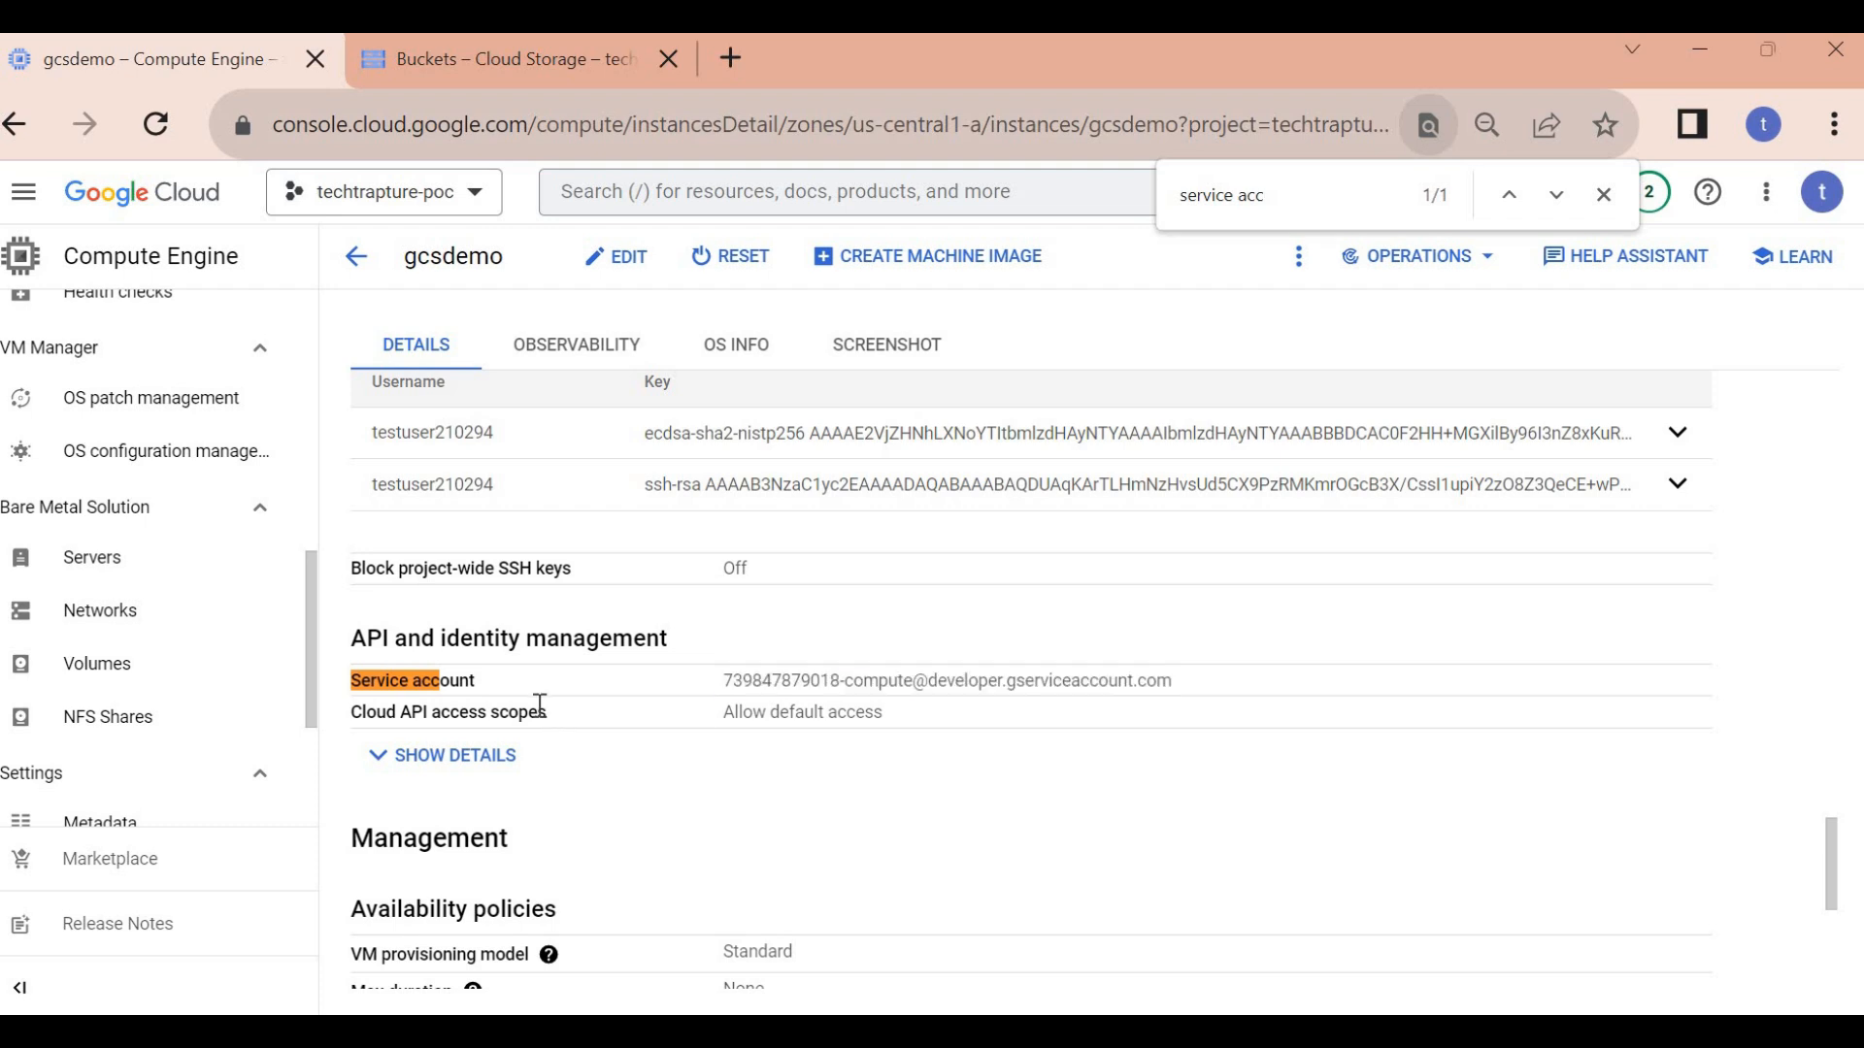
pyautogui.tripleClick(831, 730)
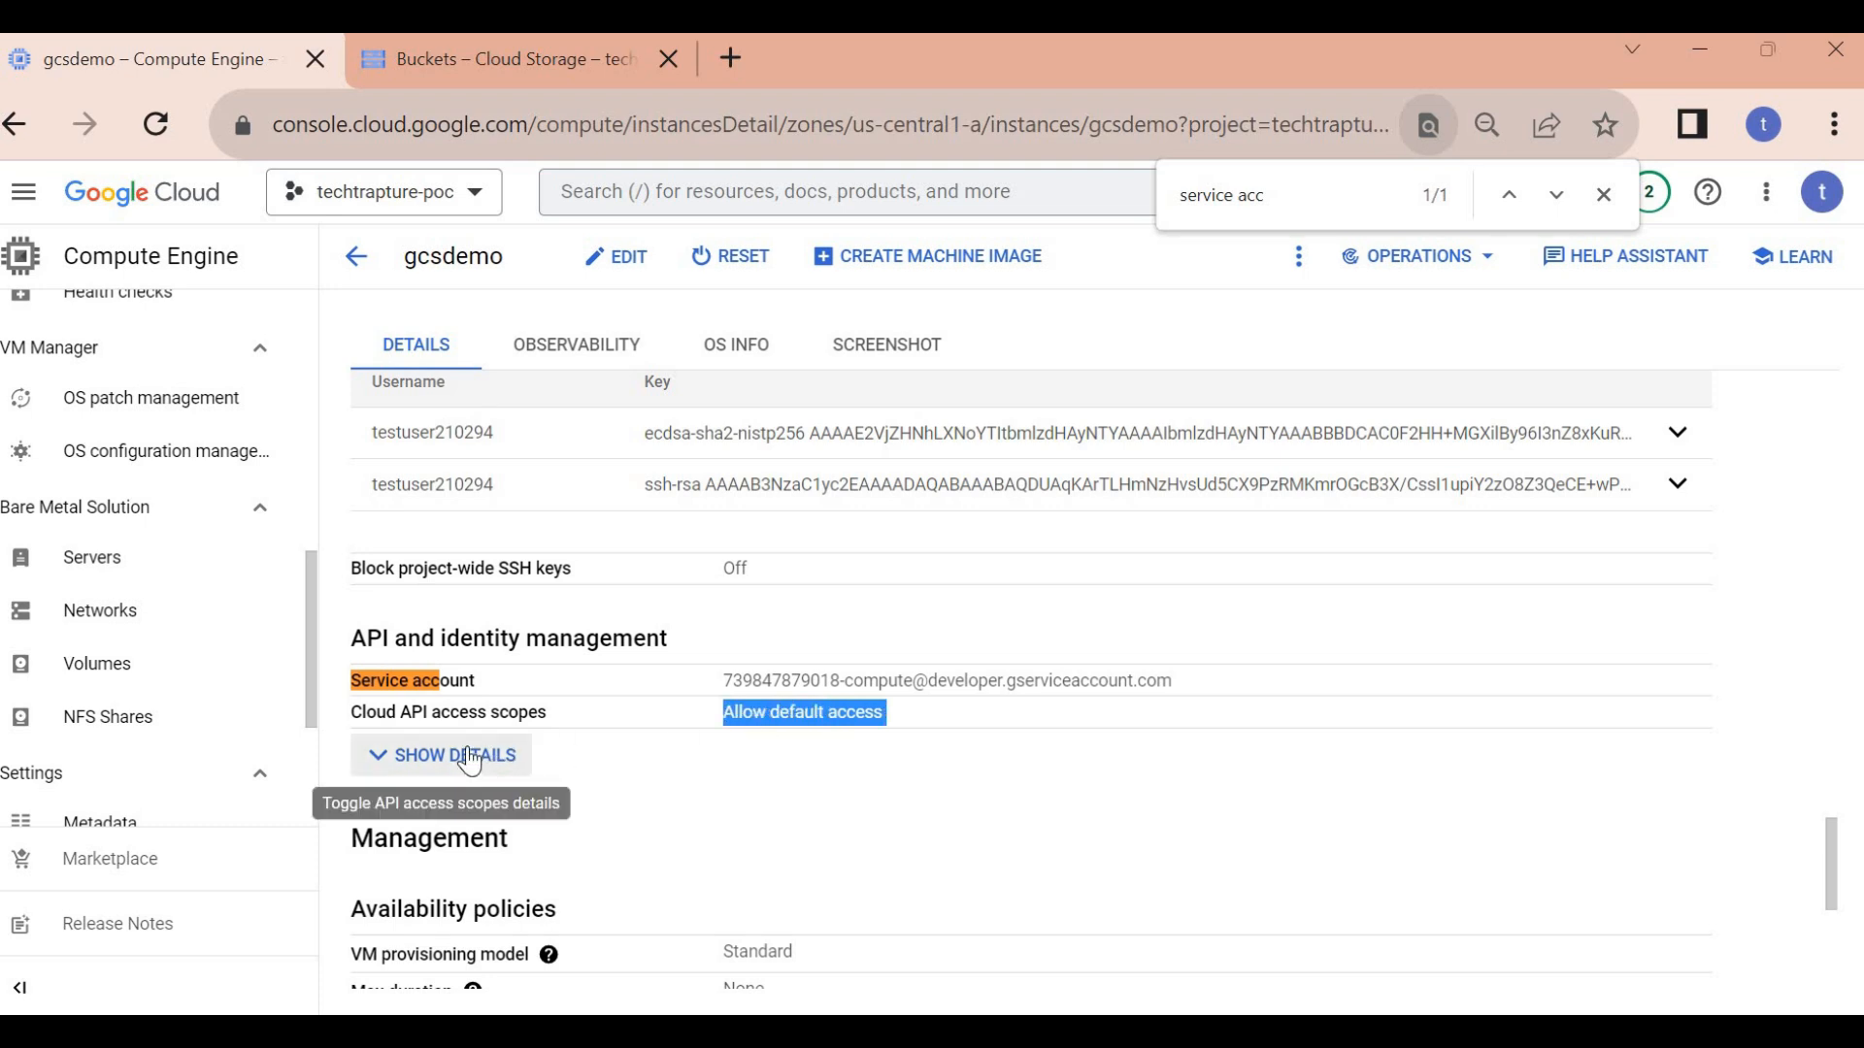
# - Expand the Cloud API access scope details and check the access level granted for Storage
pyautogui.click(1292, 765)
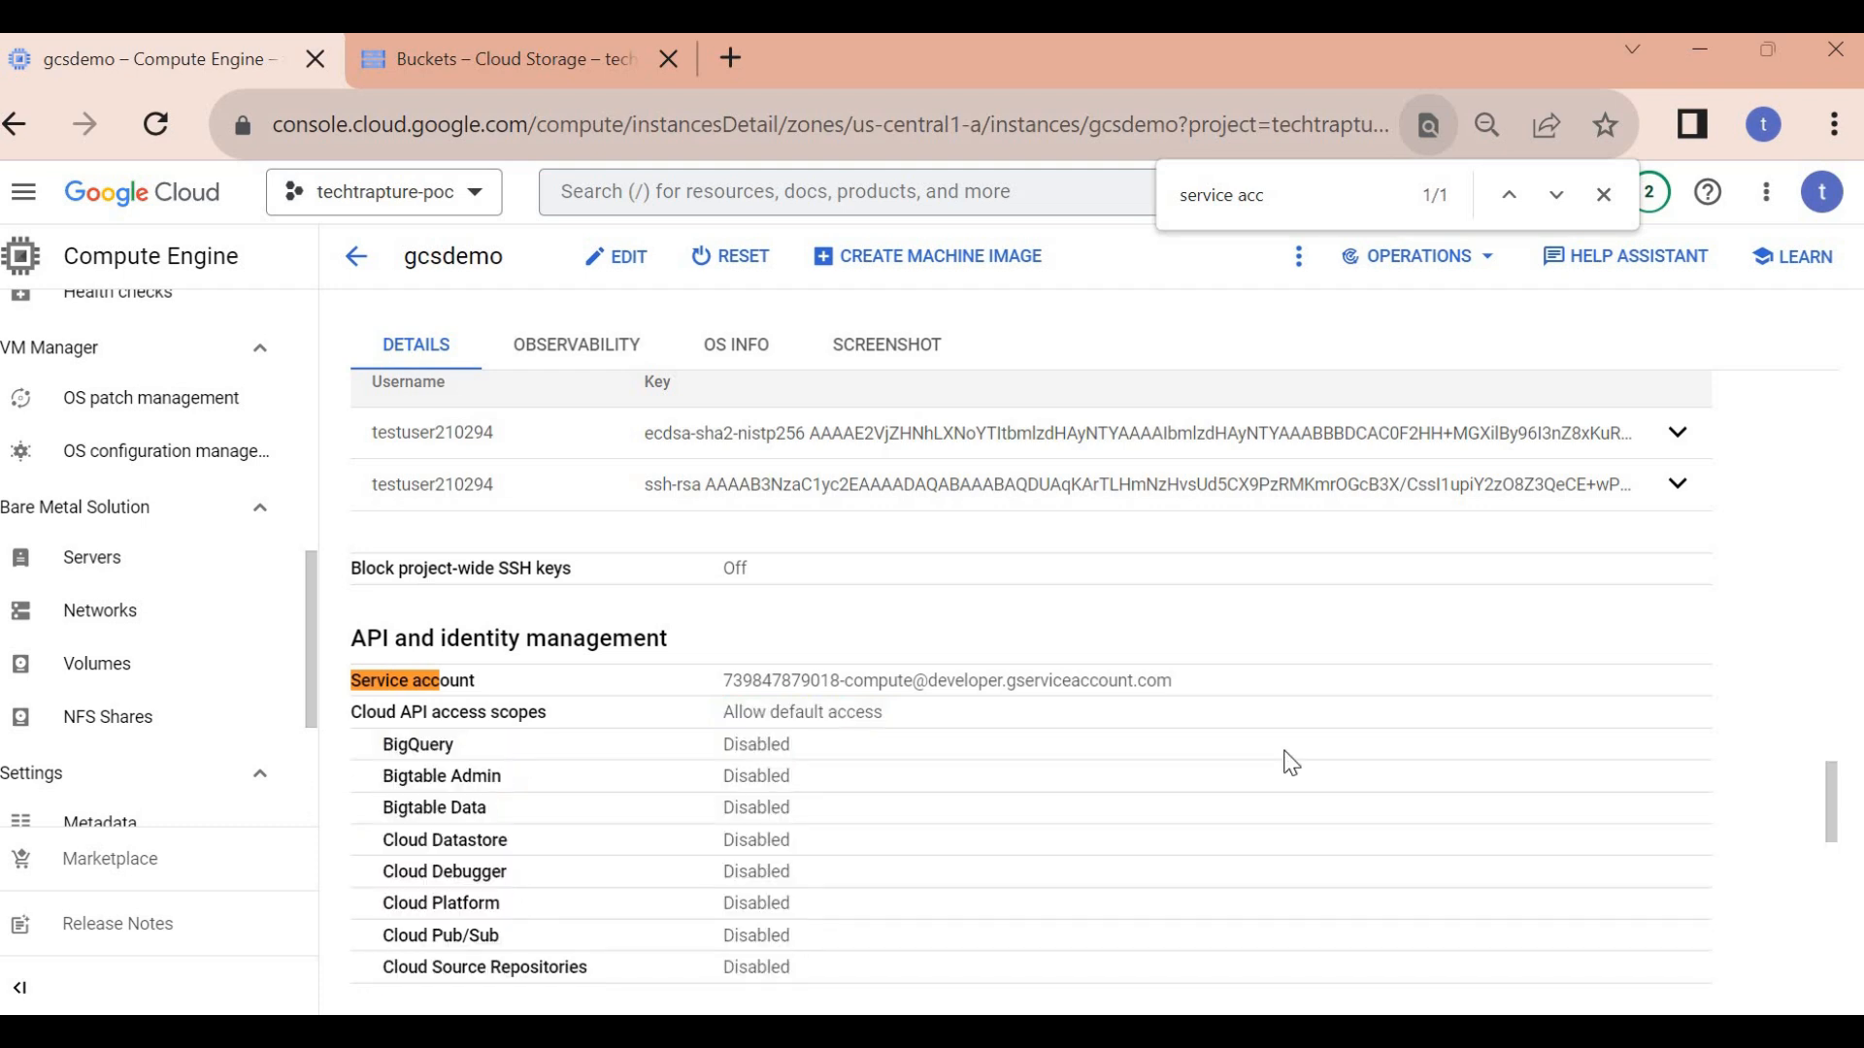
pyautogui.scroll(-3, 1291, 764)
pyautogui.scroll(-1, 1291, 764)
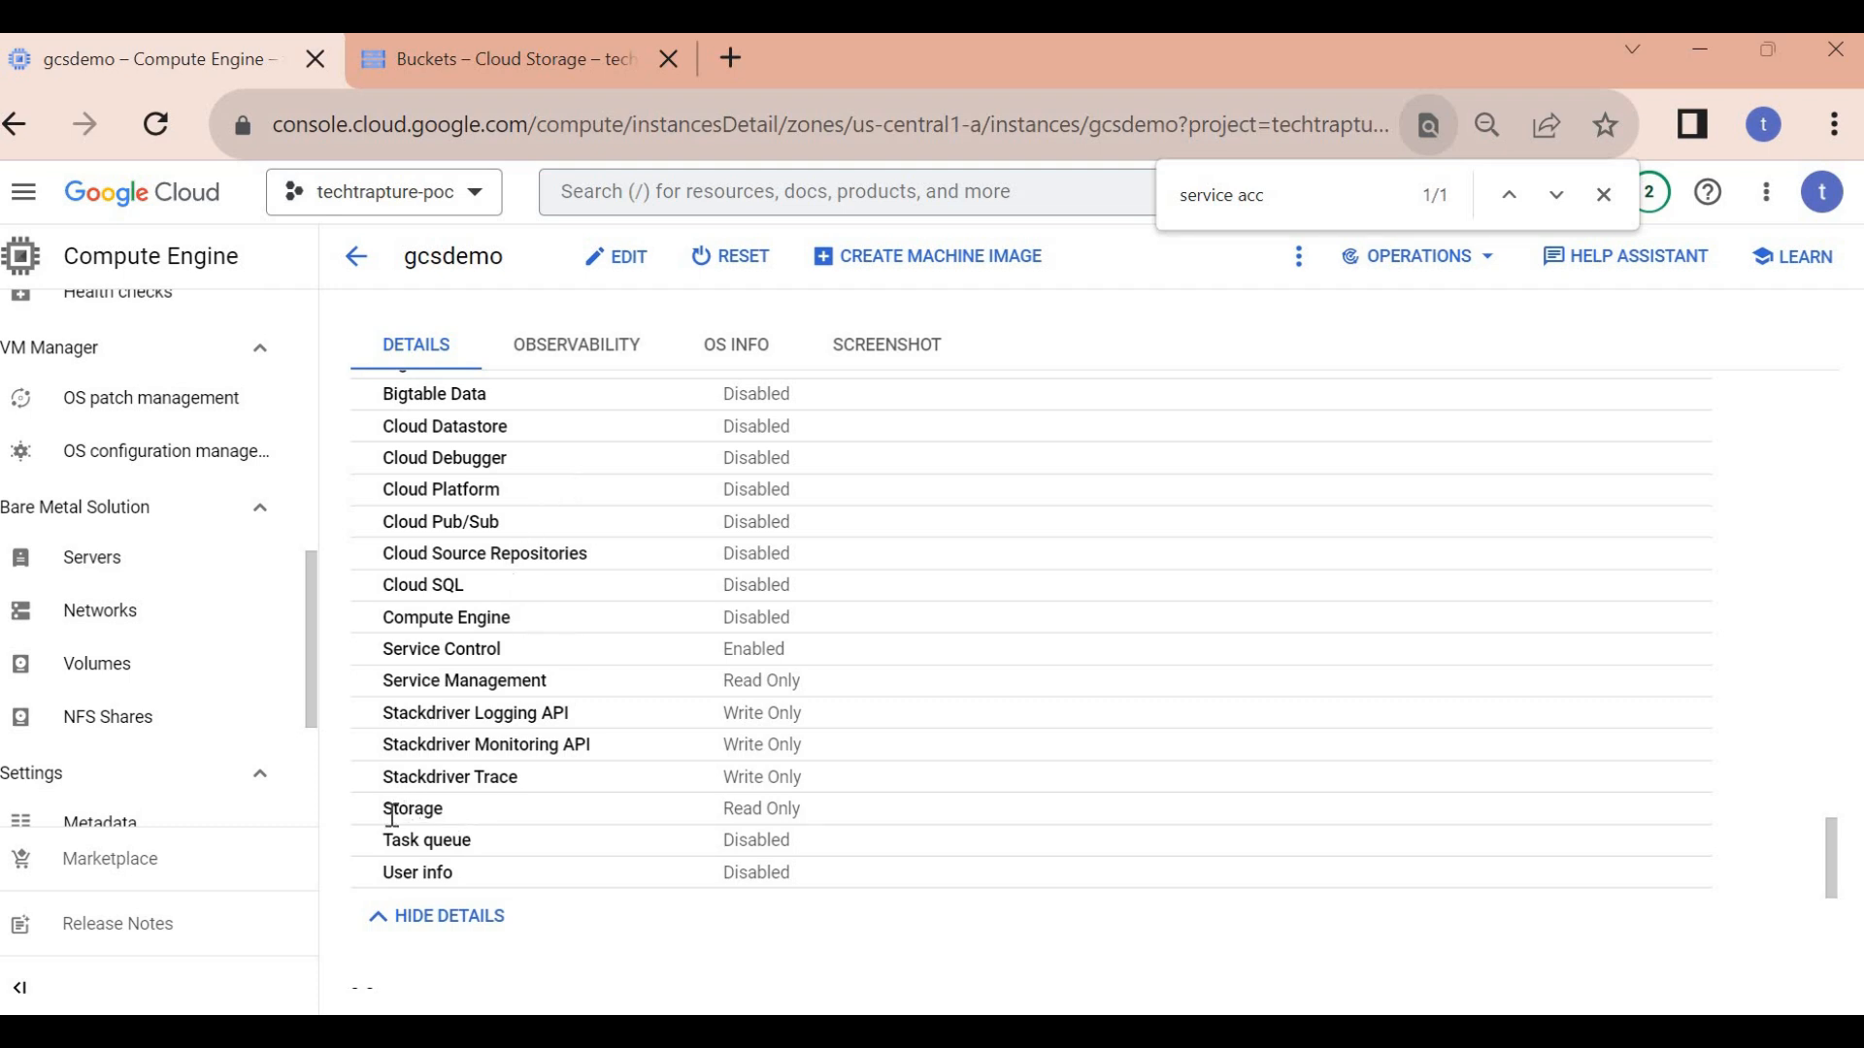
pyautogui.moveTo(389, 812); pyautogui.dragTo(852, 830)
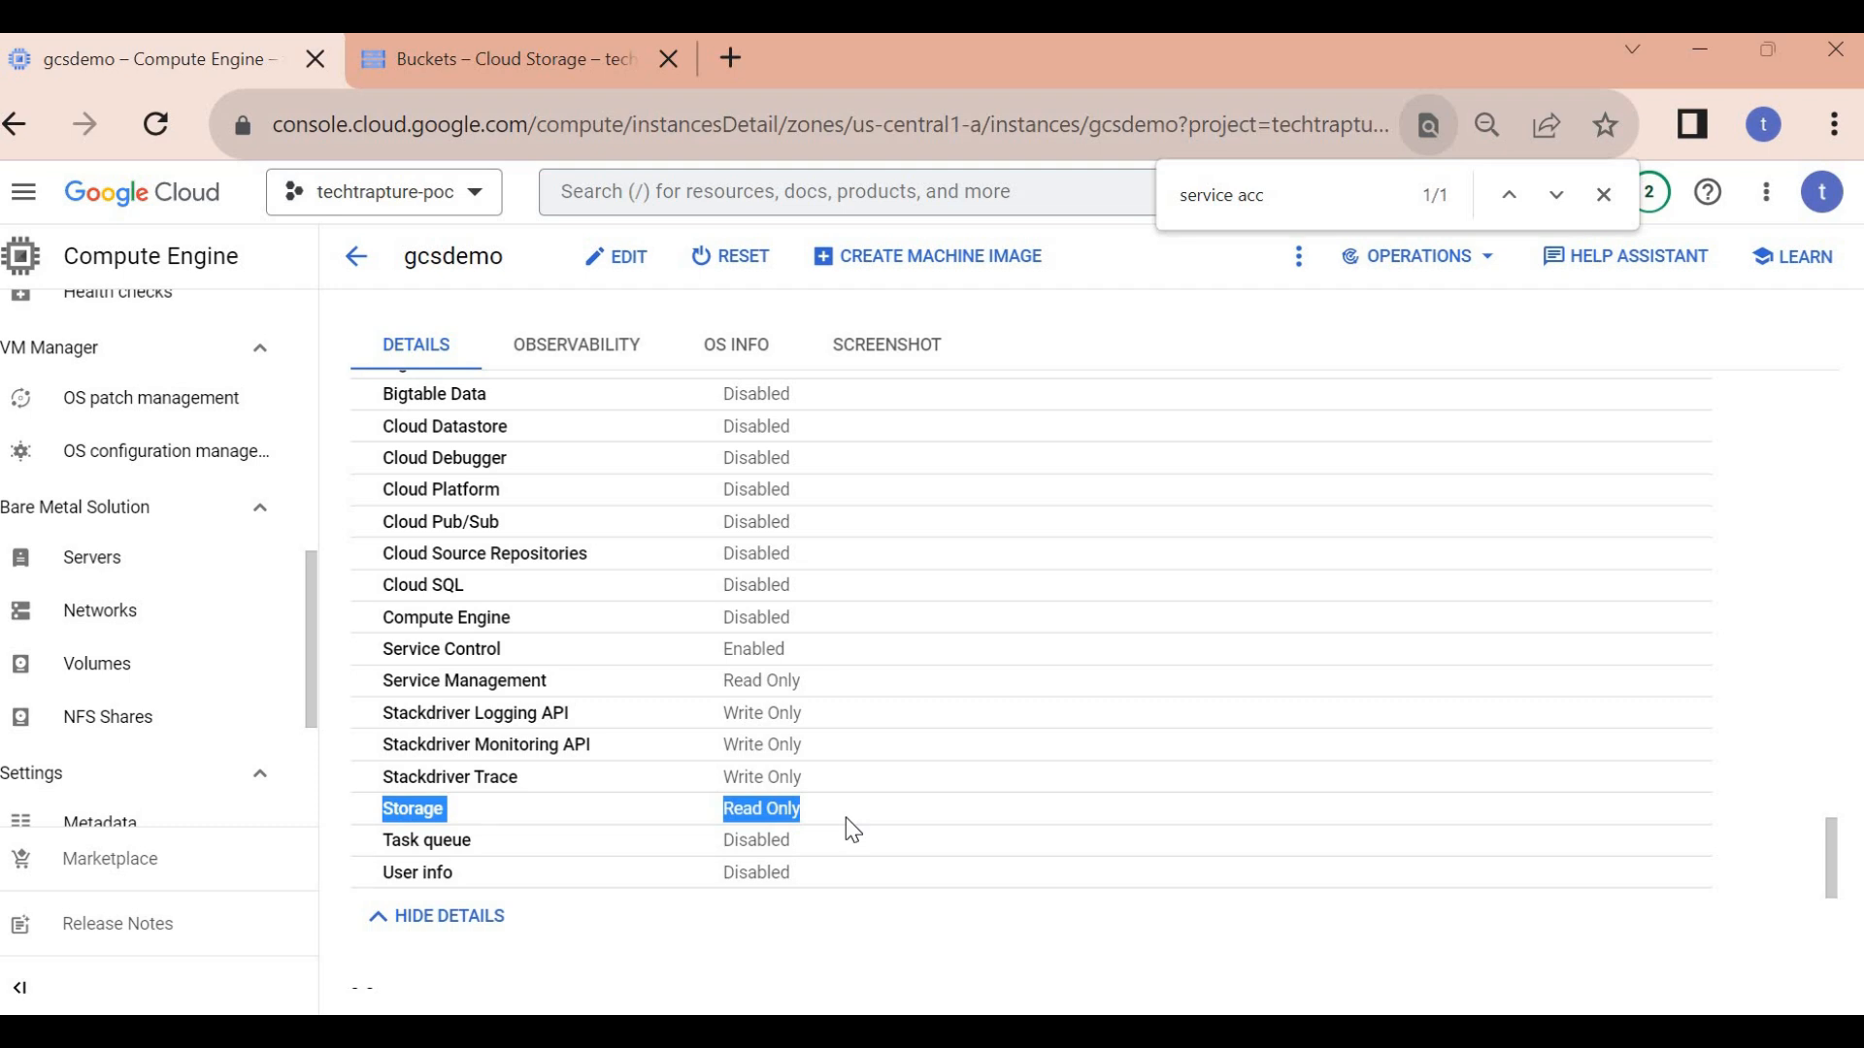
pyautogui.doubleClick(754, 813)
pyautogui.scroll(3, 966, 743)
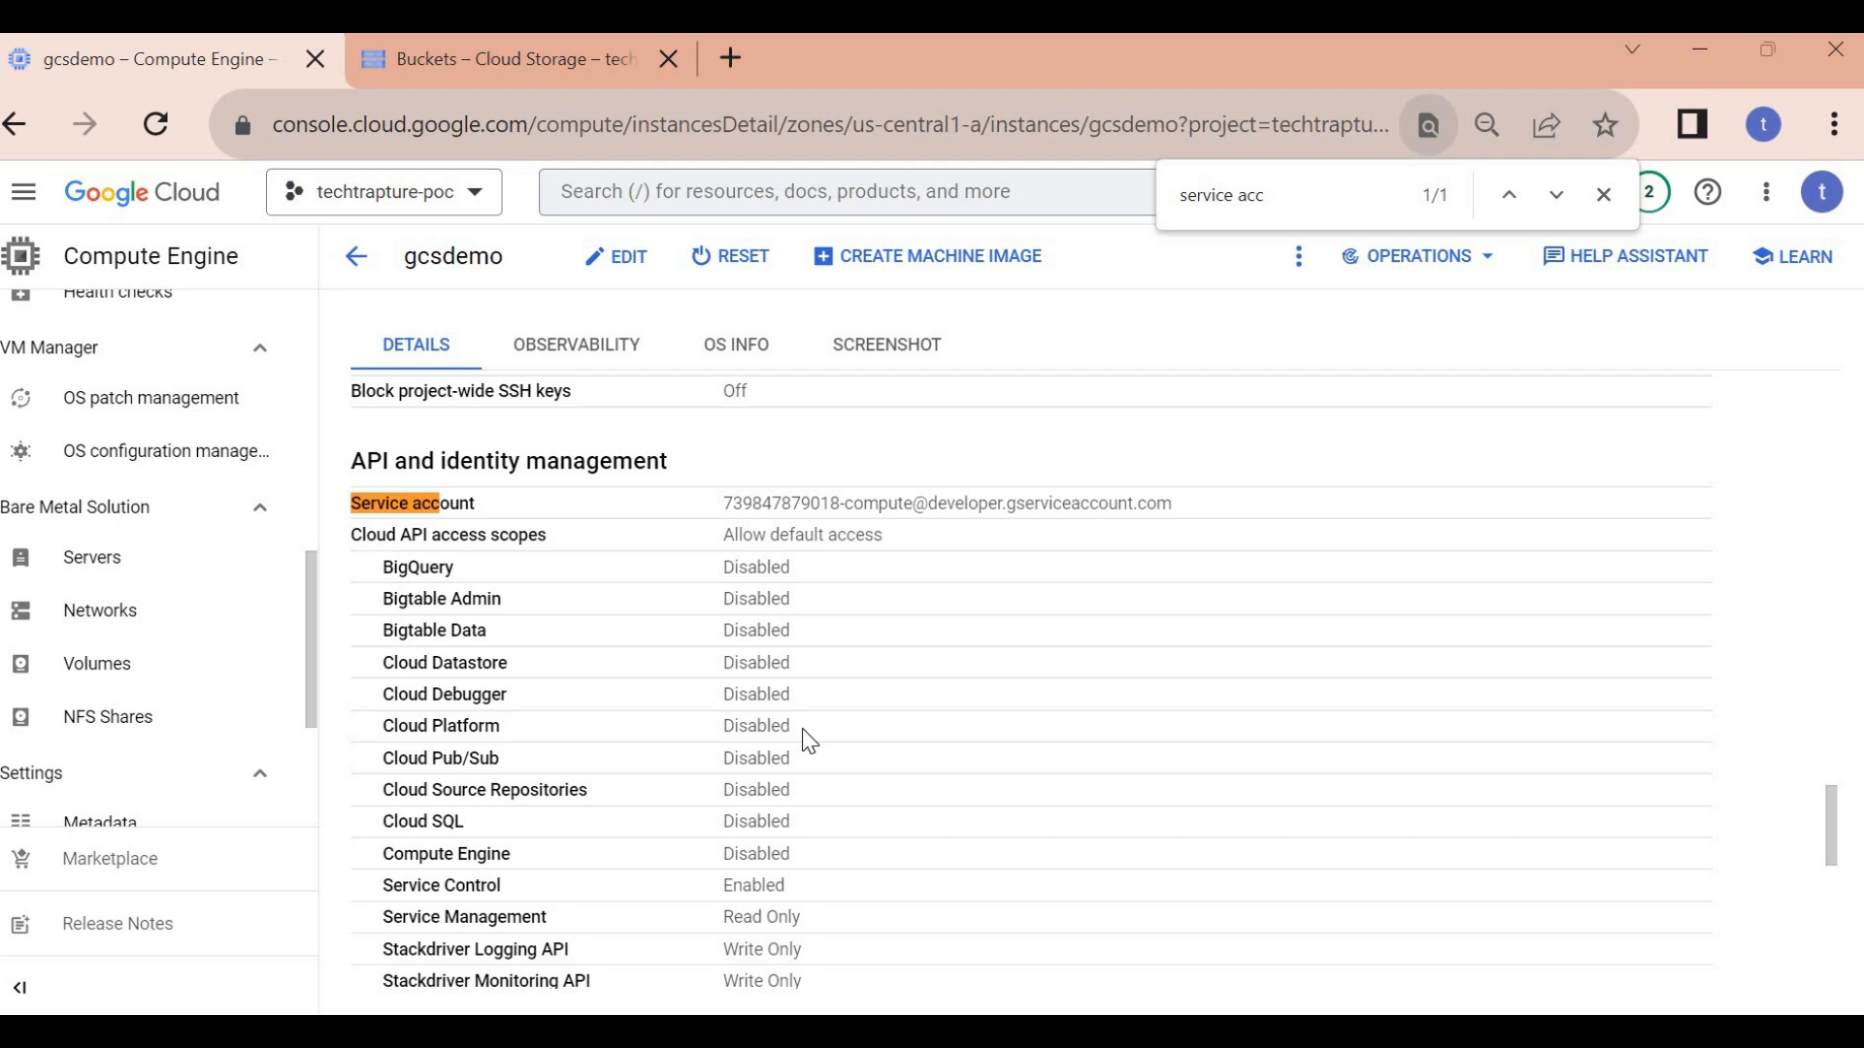
# - Stop the gcsdemo instance and confirm the stop
pyautogui.click(1308, 281)
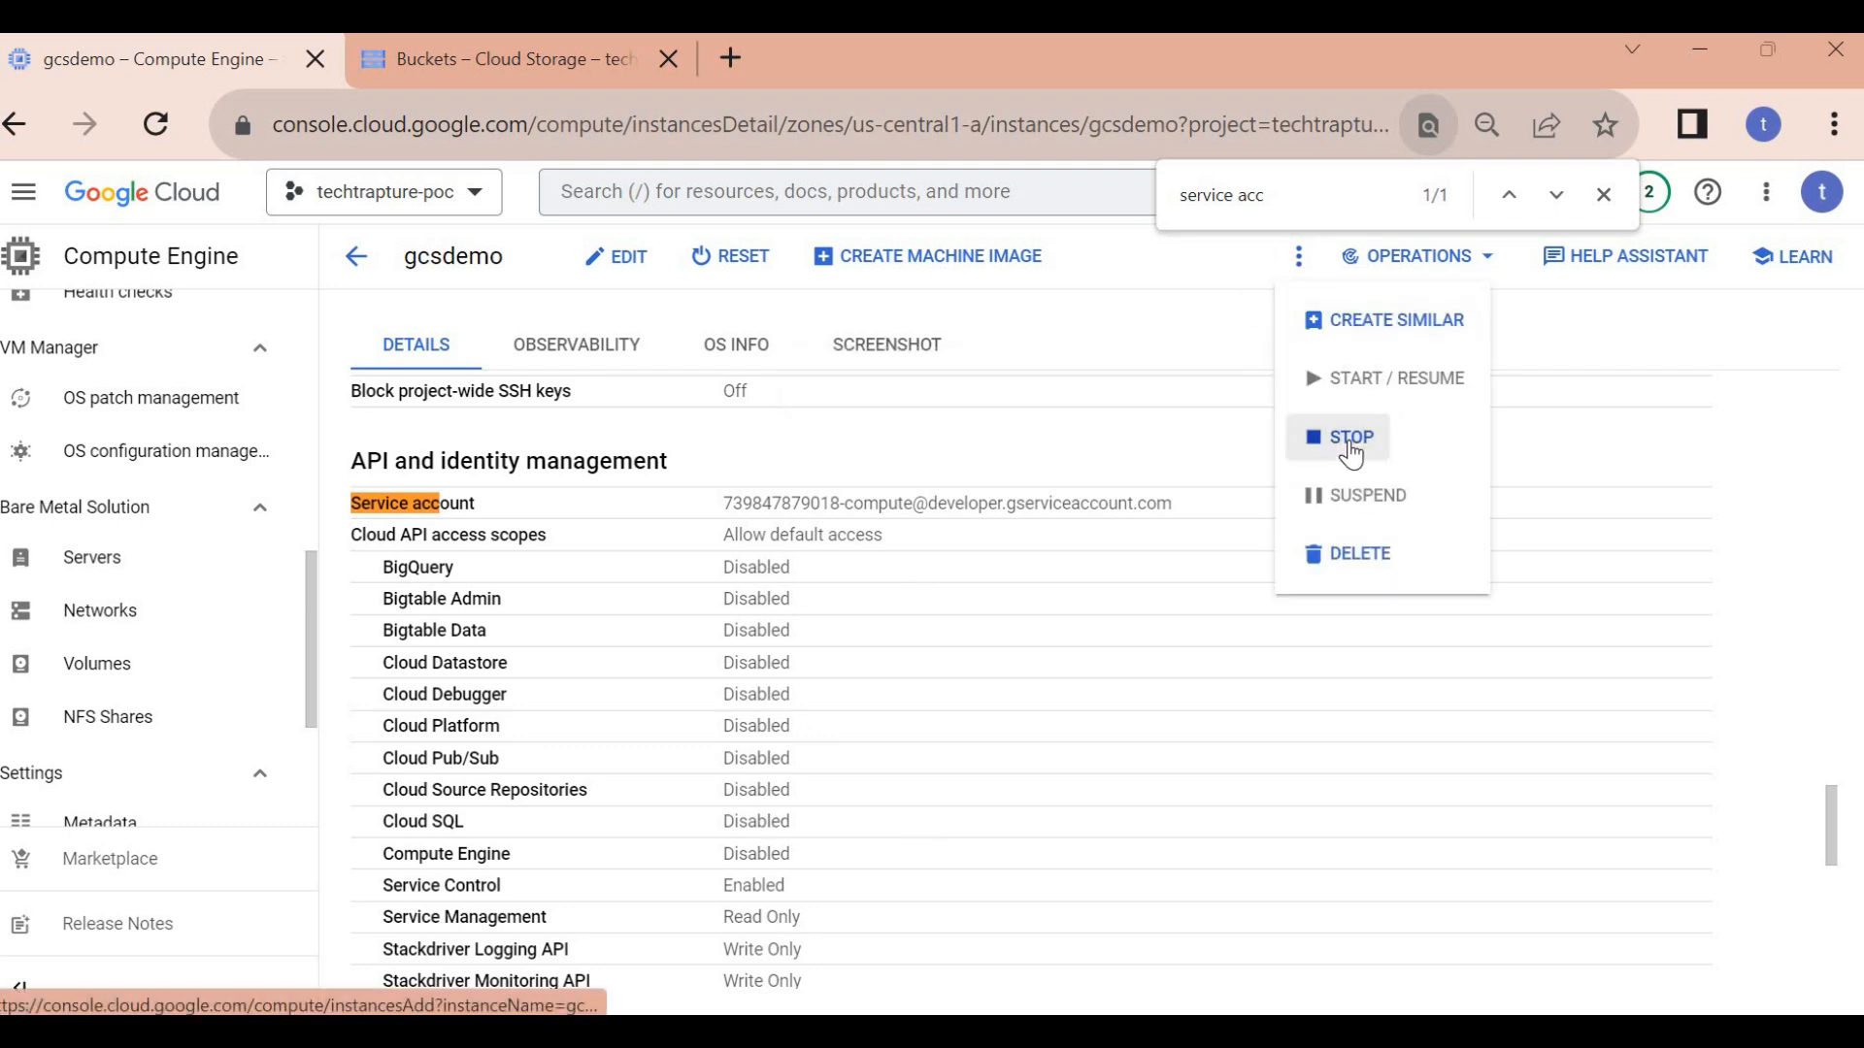
pyautogui.click(1342, 437)
pyautogui.click(1241, 706)
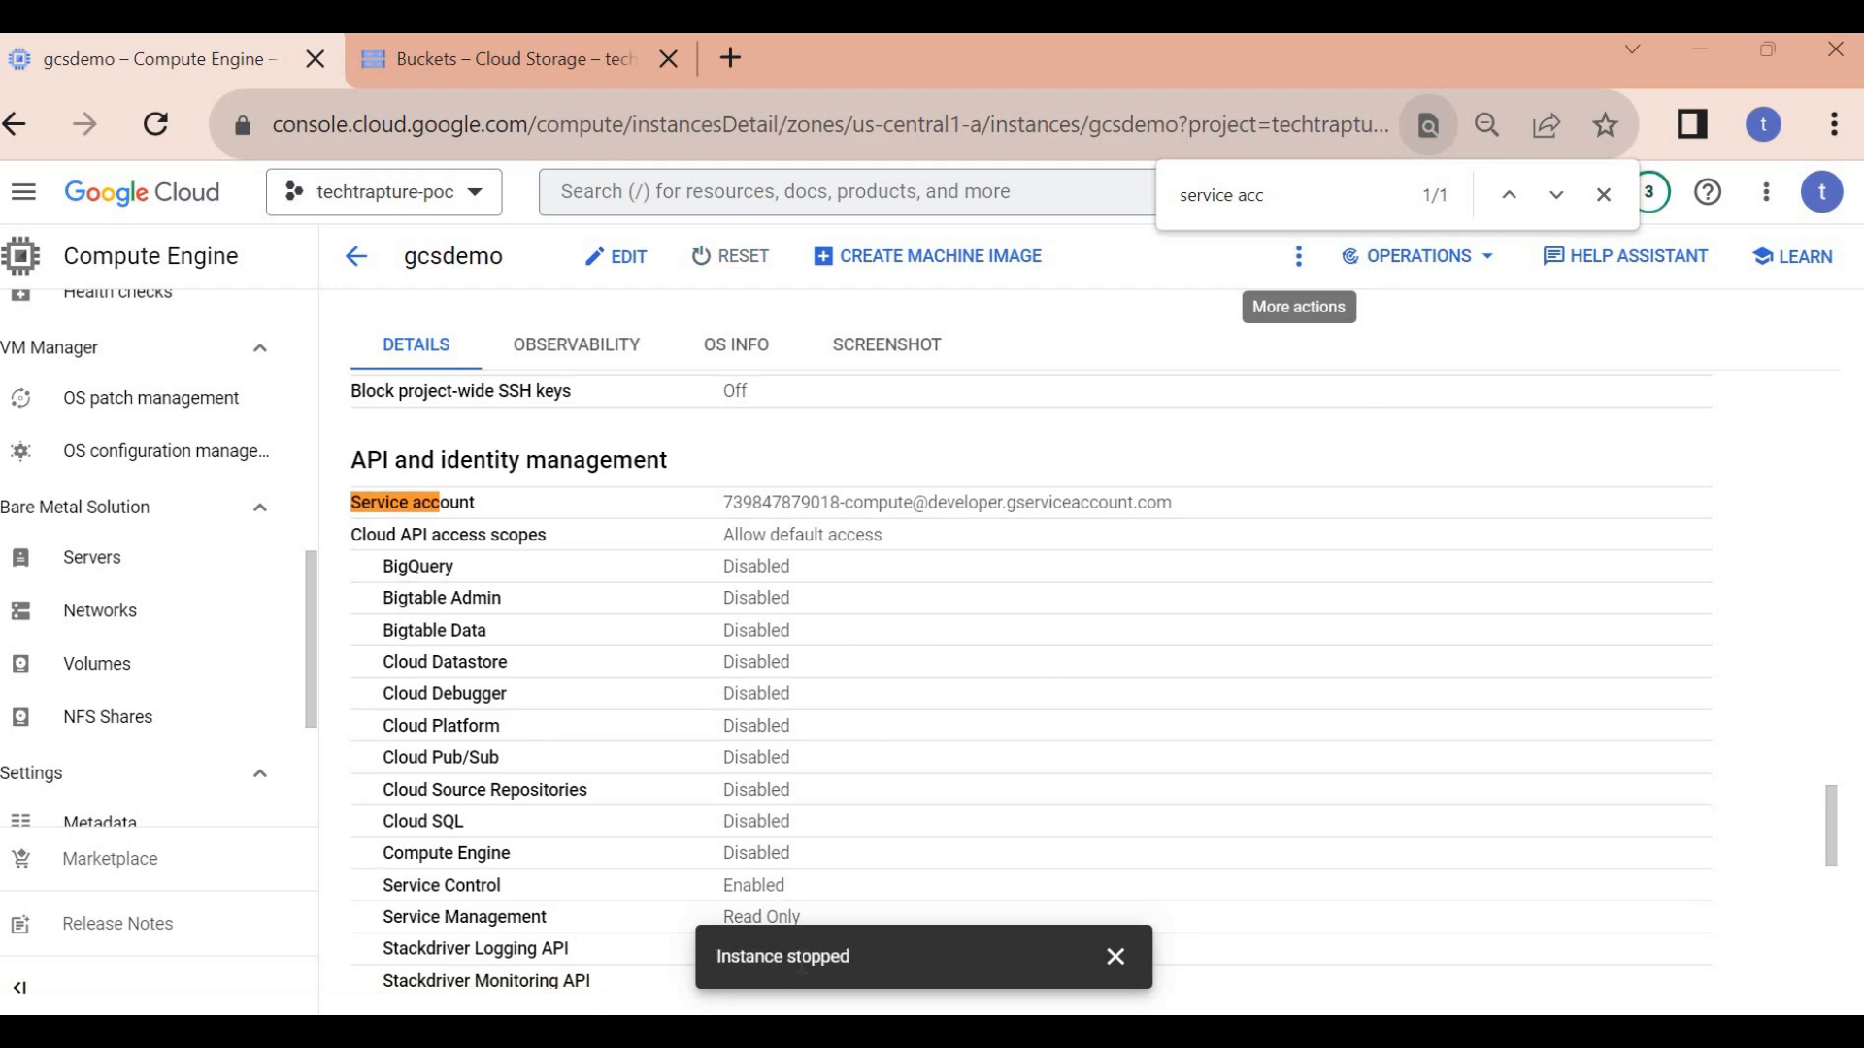
# - Edit the gcsdemo instance, find its service account settings, and change the access scopes to Set access for each API
pyautogui.click(614, 257)
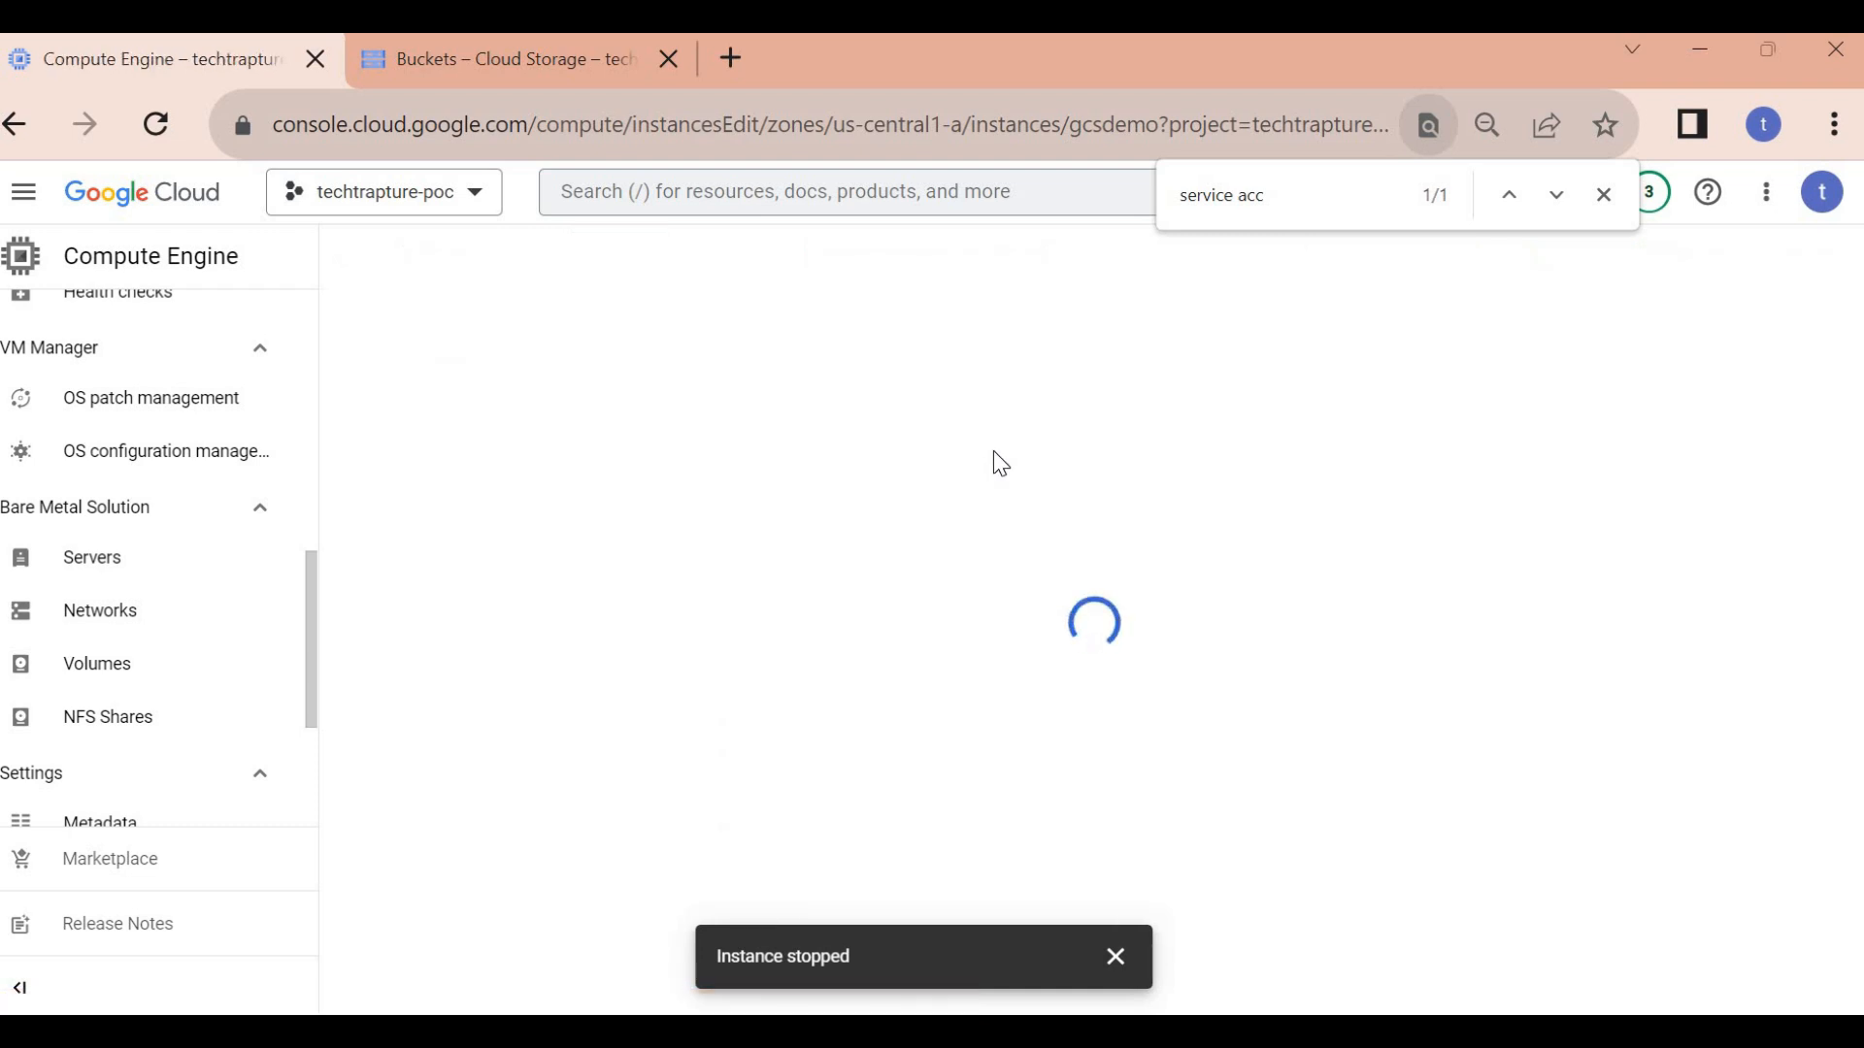
pyautogui.doubleClick(1285, 206)
pyautogui.press('Return')
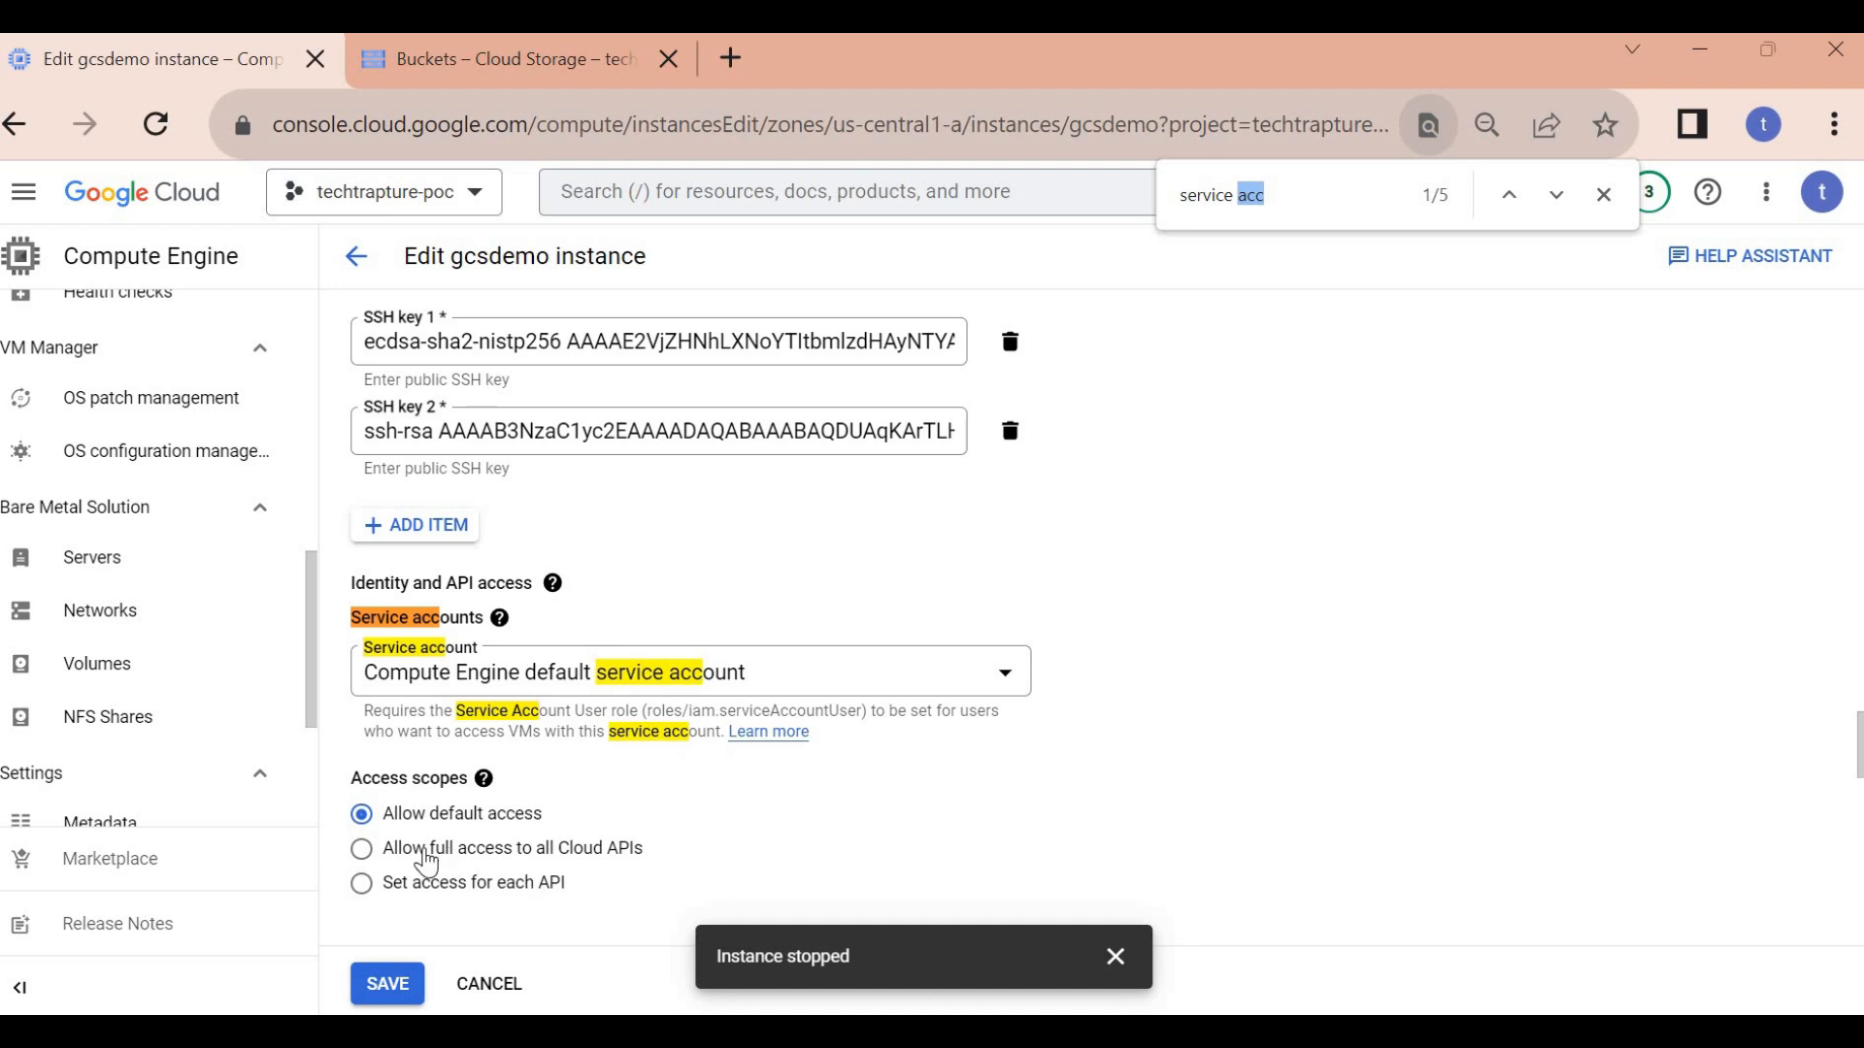
pyautogui.click(506, 885)
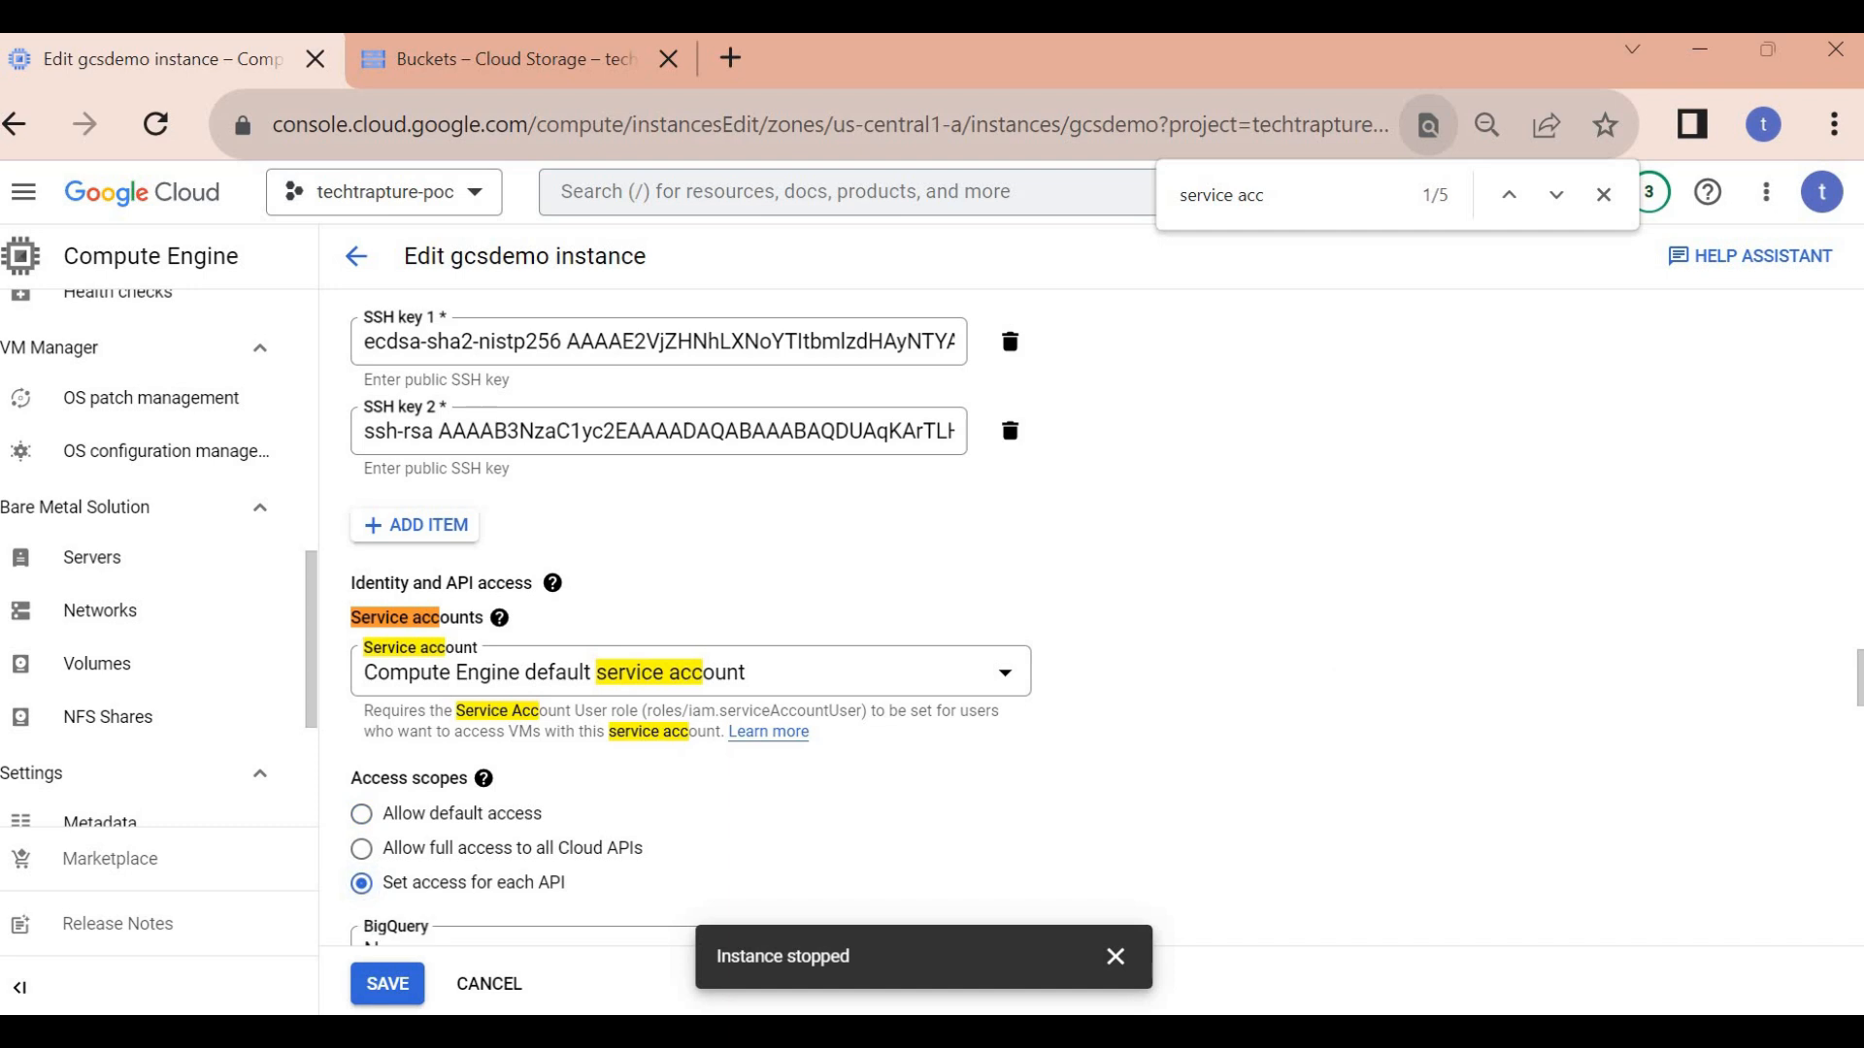
# - Set the Storage access scope of the gcsdemo instance to Full
pyautogui.moveTo(1857, 680); pyautogui.dragTo(1858, 775)
pyautogui.click(436, 670)
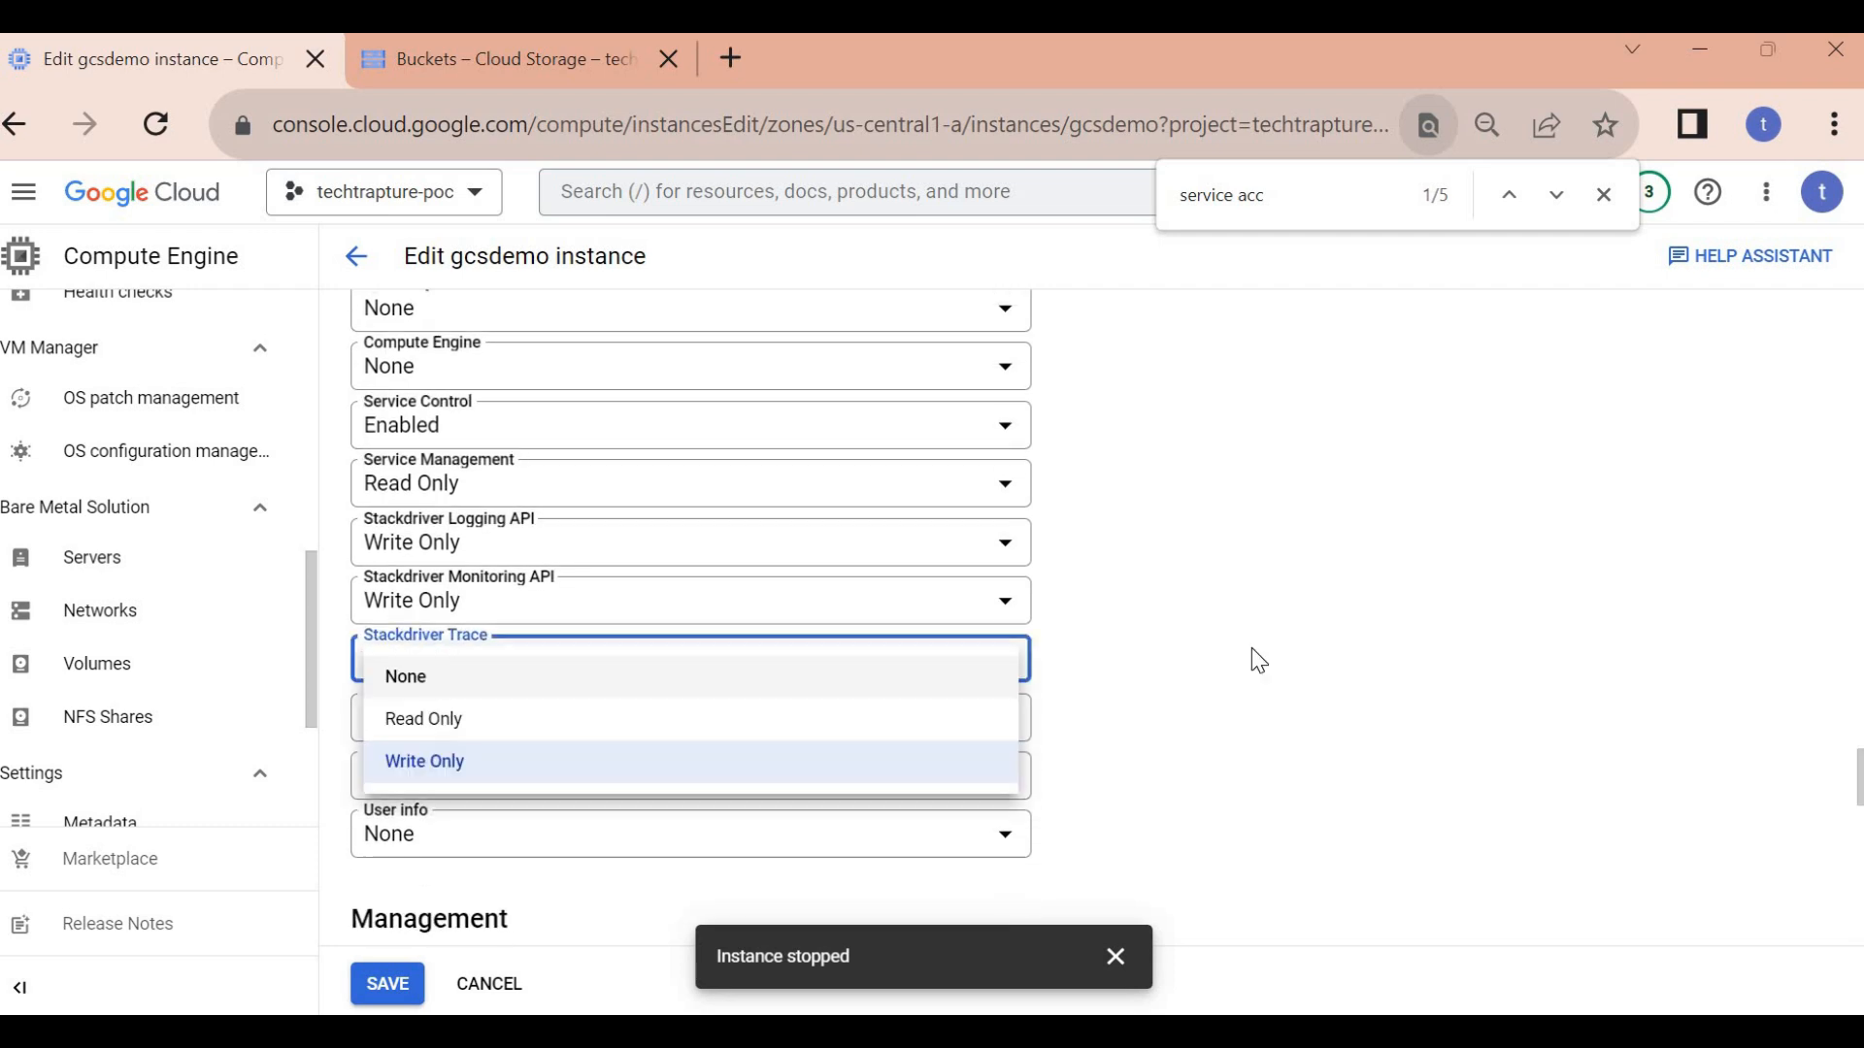
pyautogui.press('Escape')
pyautogui.click(499, 736)
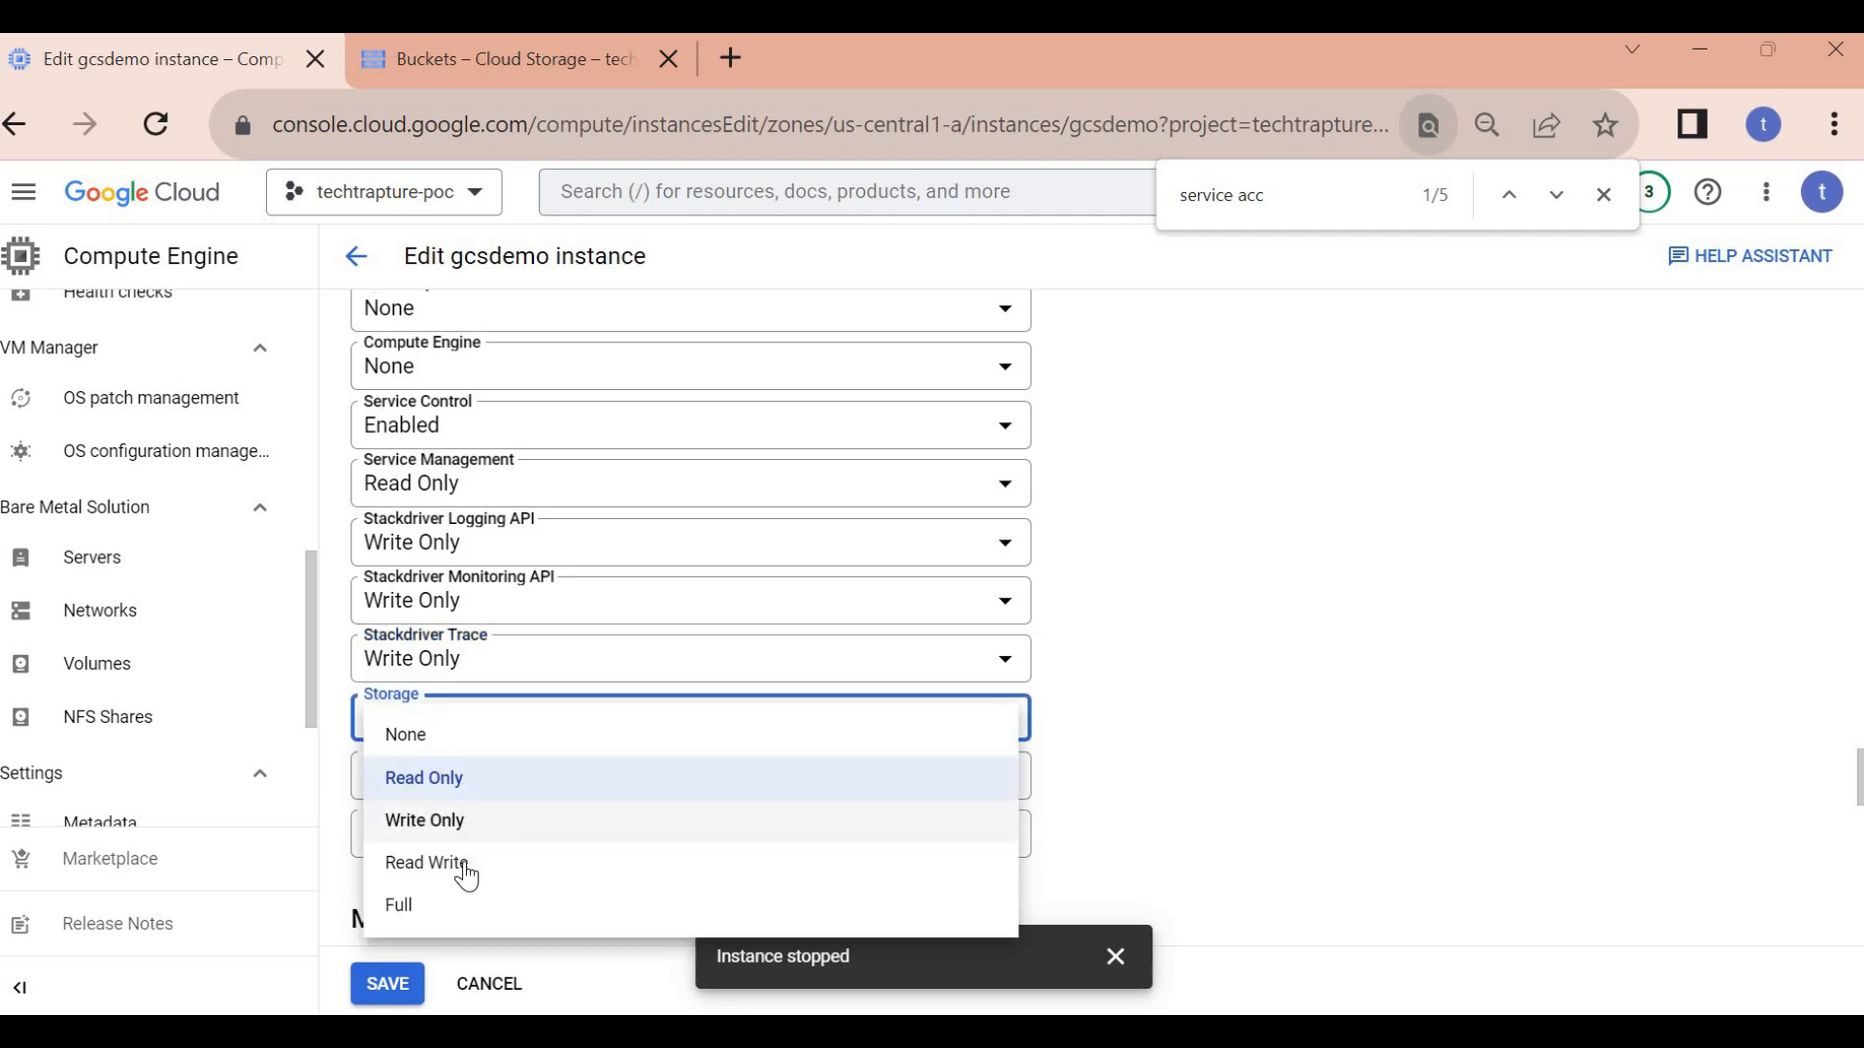
pyautogui.press('Return')
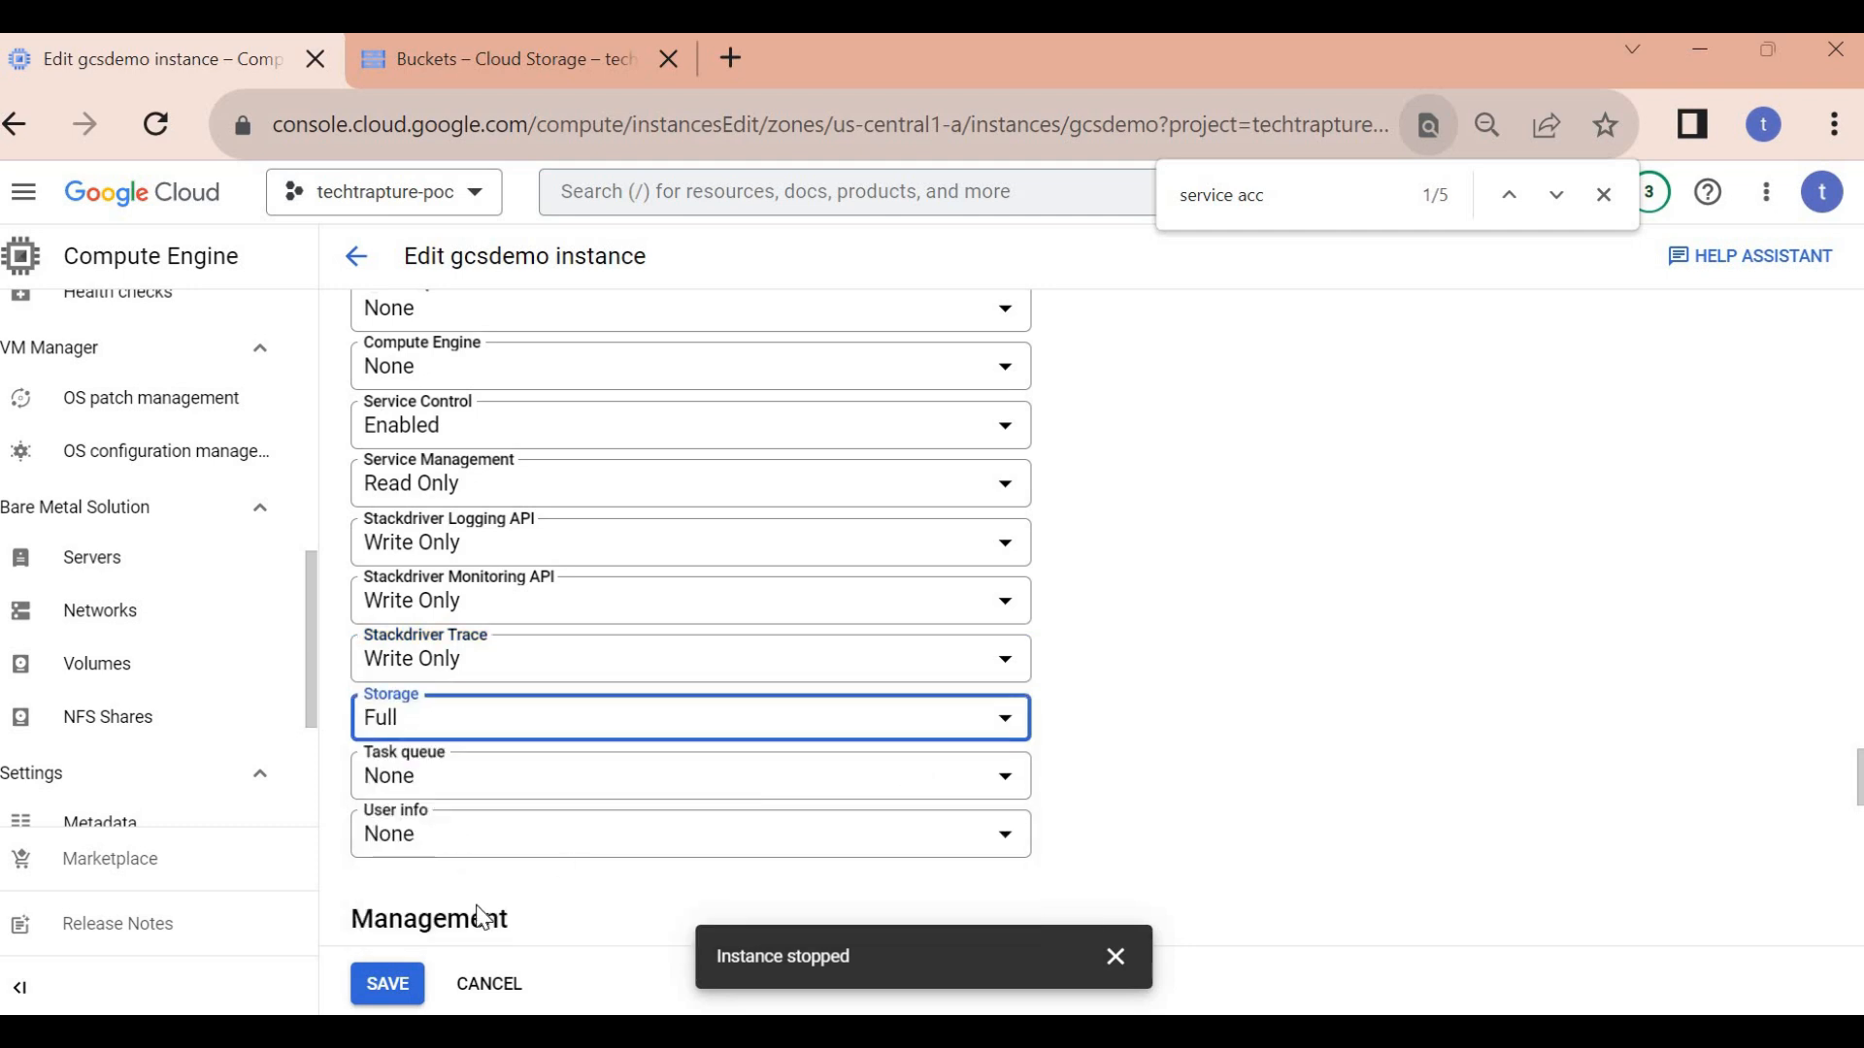
# - Save the changed access scopes of the gcsdemo instance and return to its details page
pyautogui.click(408, 987)
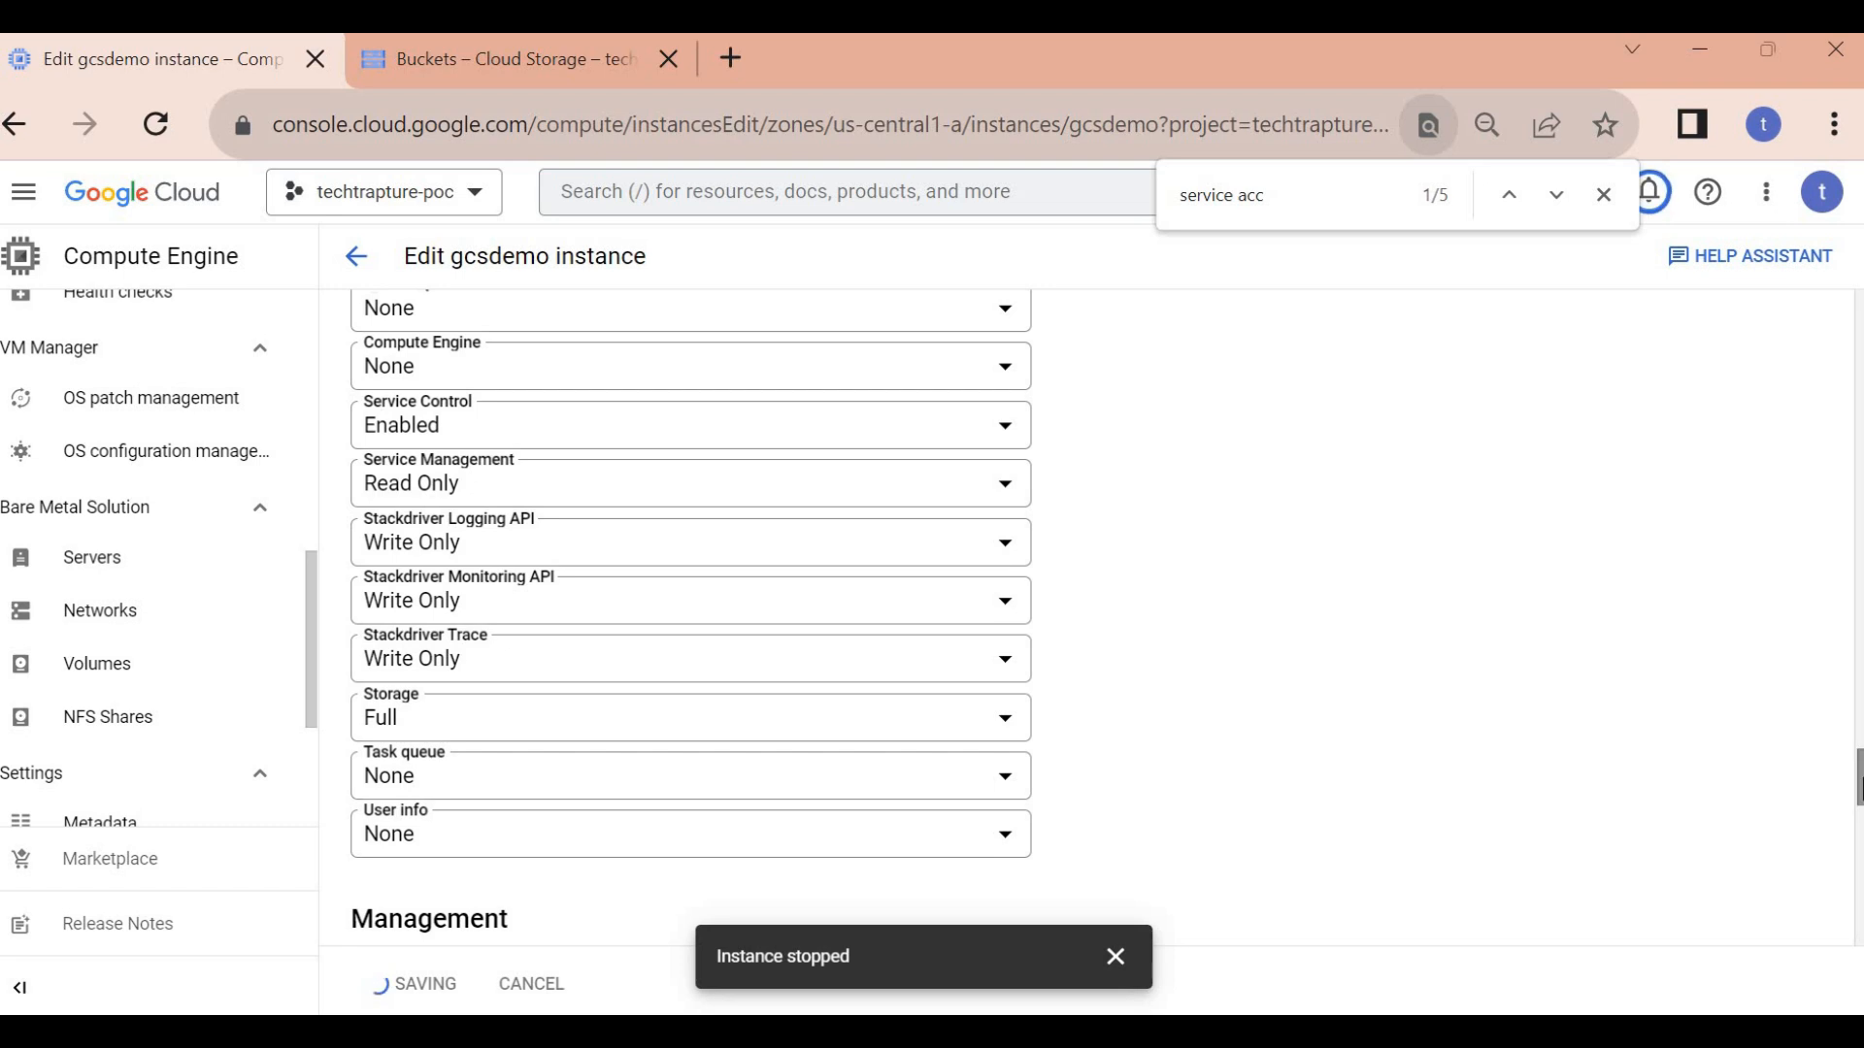
pyautogui.scroll(10, 1086, 617)
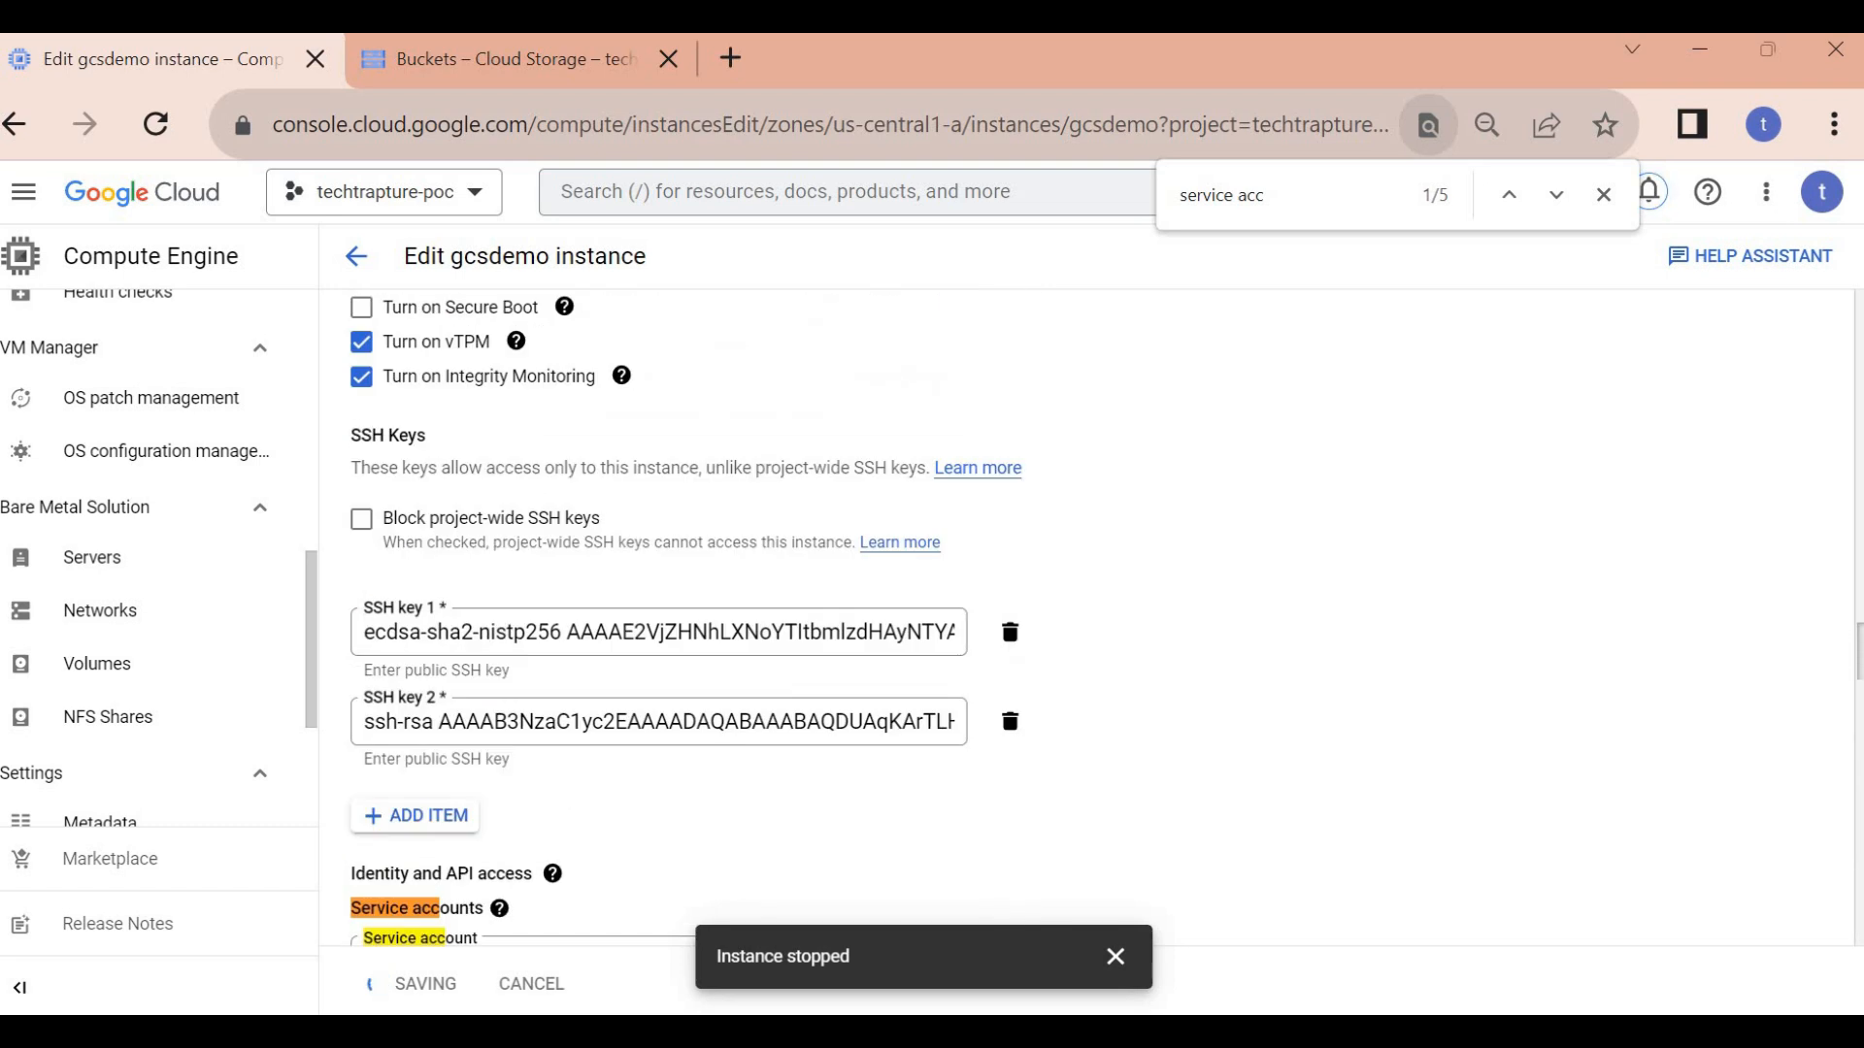
pyautogui.scroll(10, 686, 615)
pyautogui.scroll(15, 691, 621)
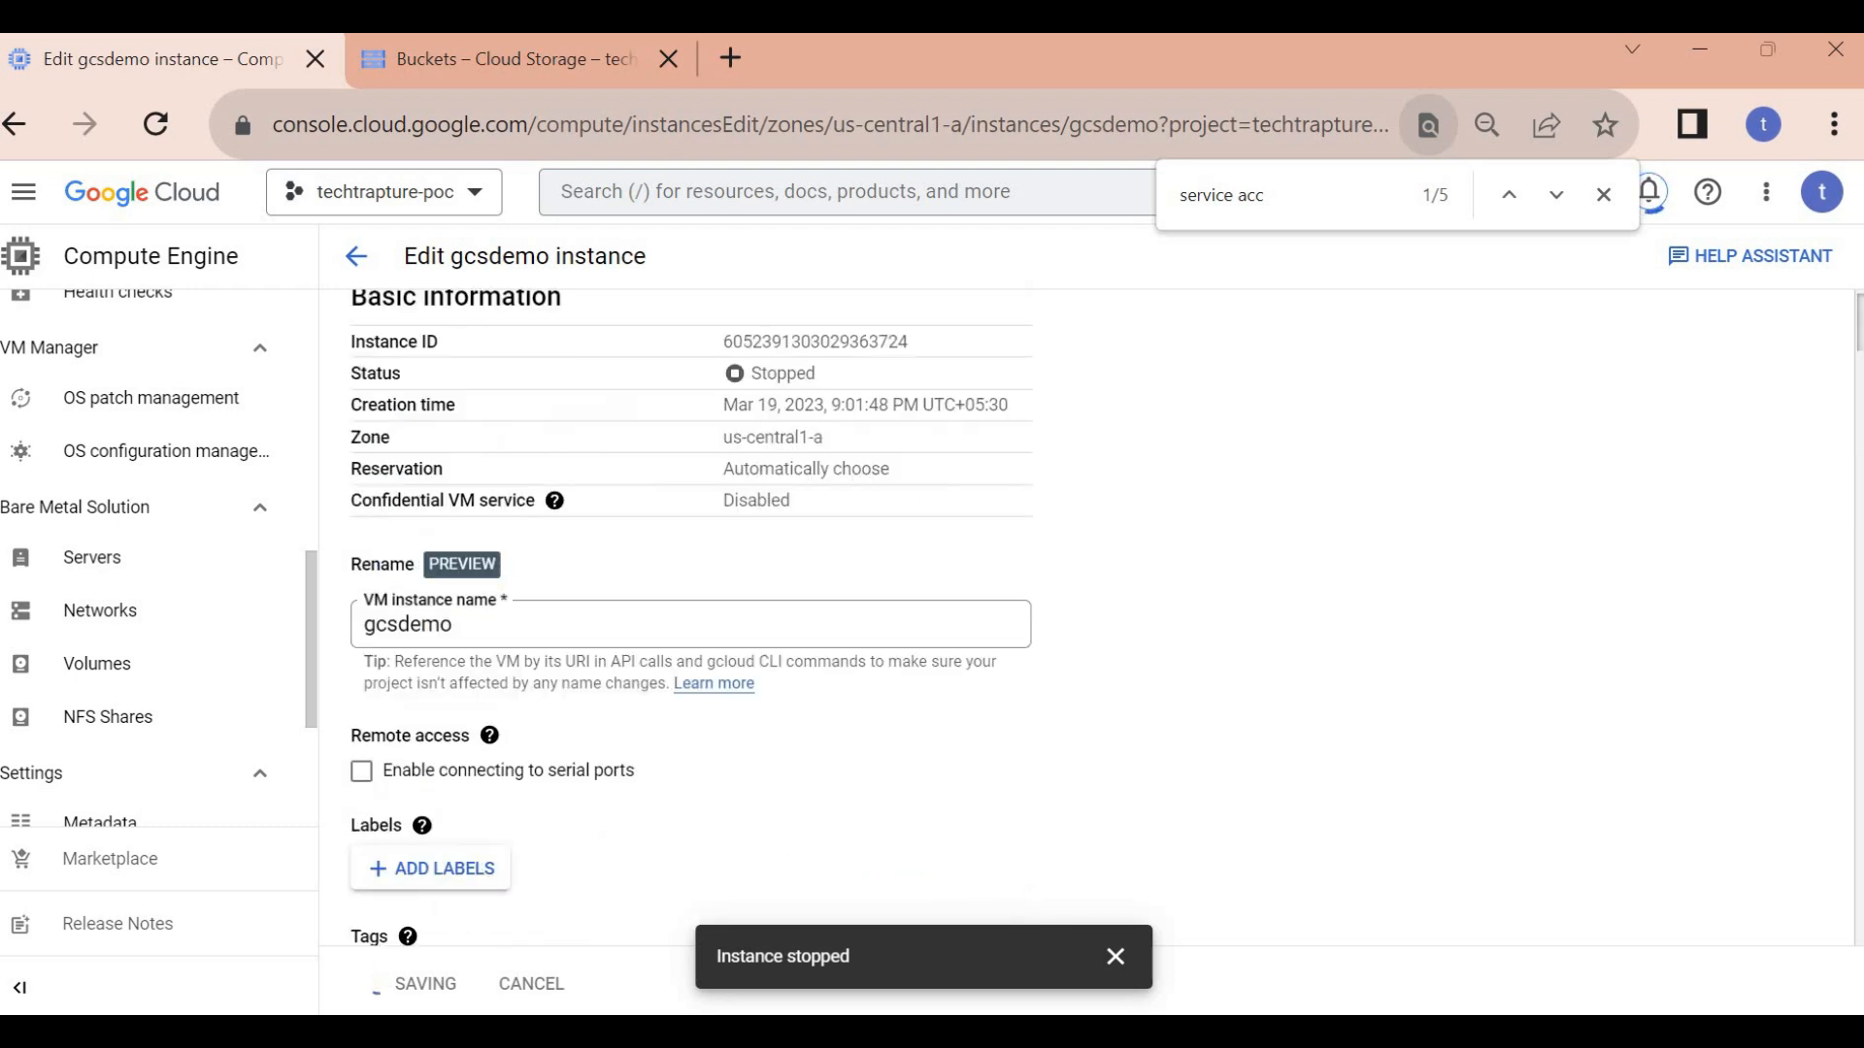
pyautogui.scroll(1, 1131, 447)
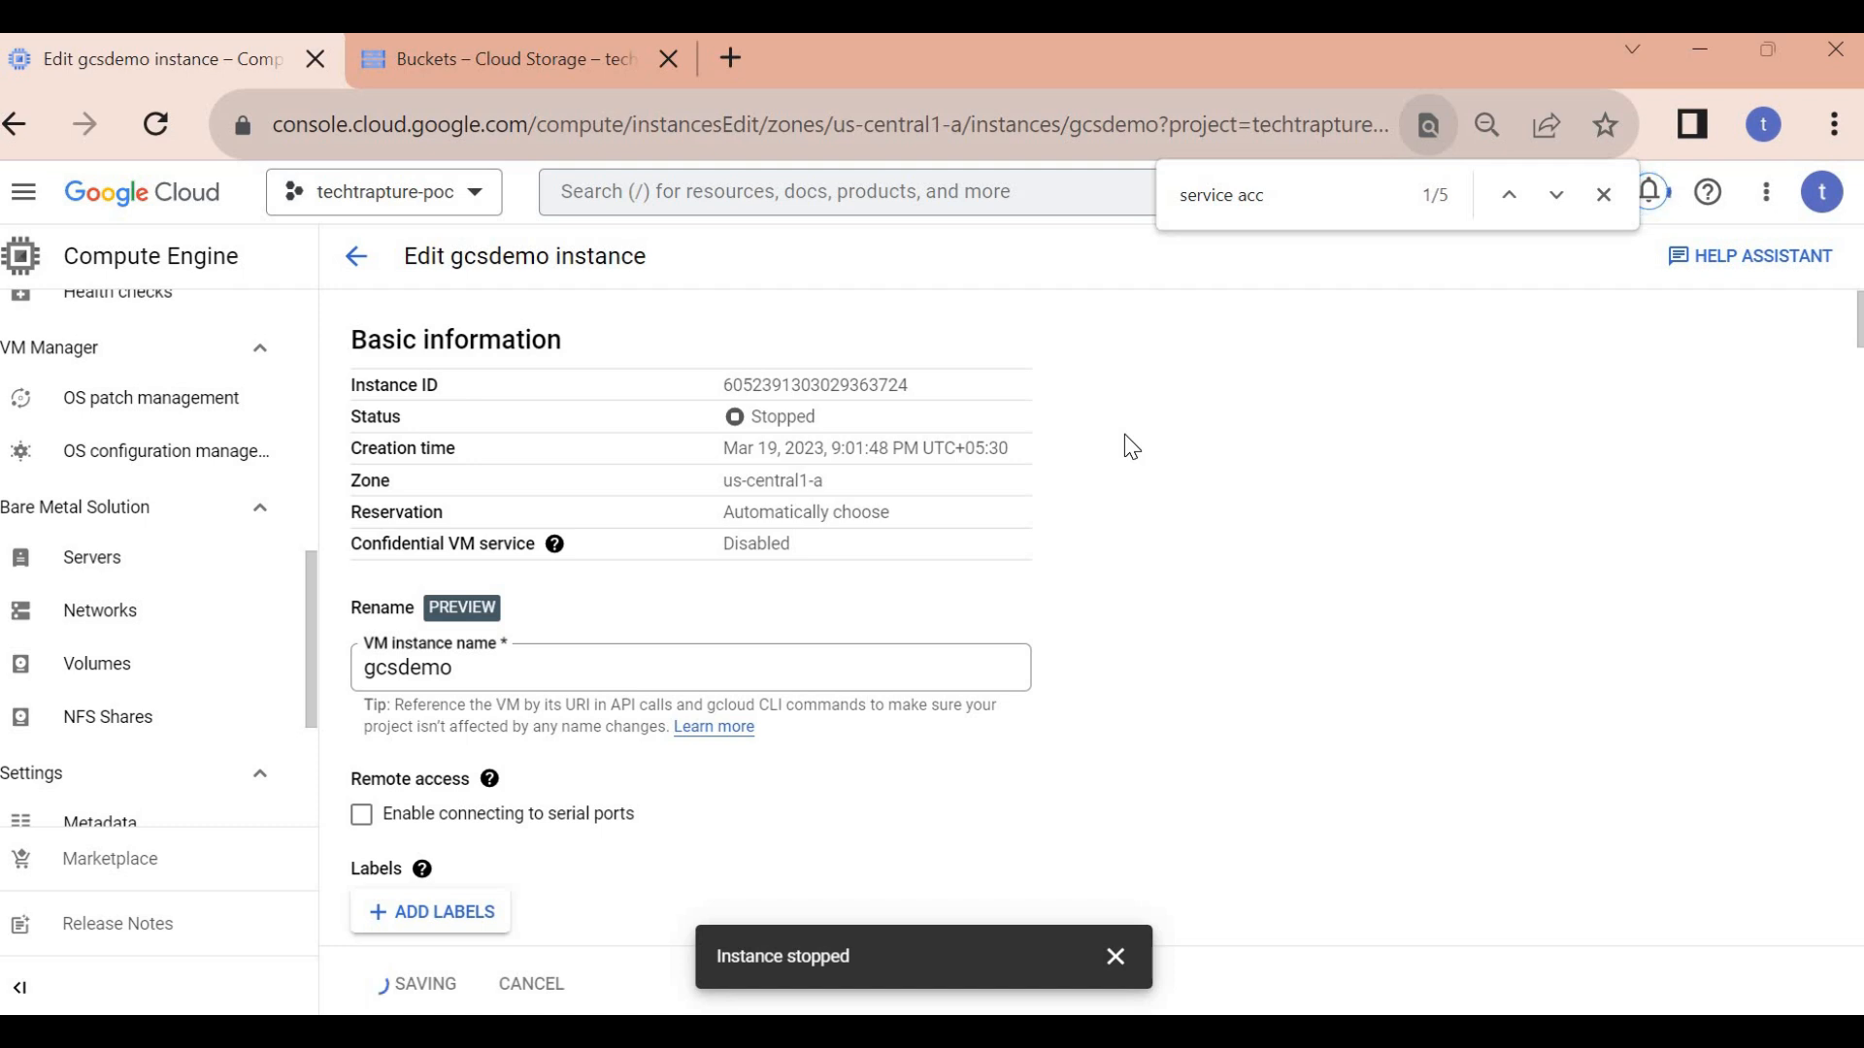
pyautogui.click(367, 266)
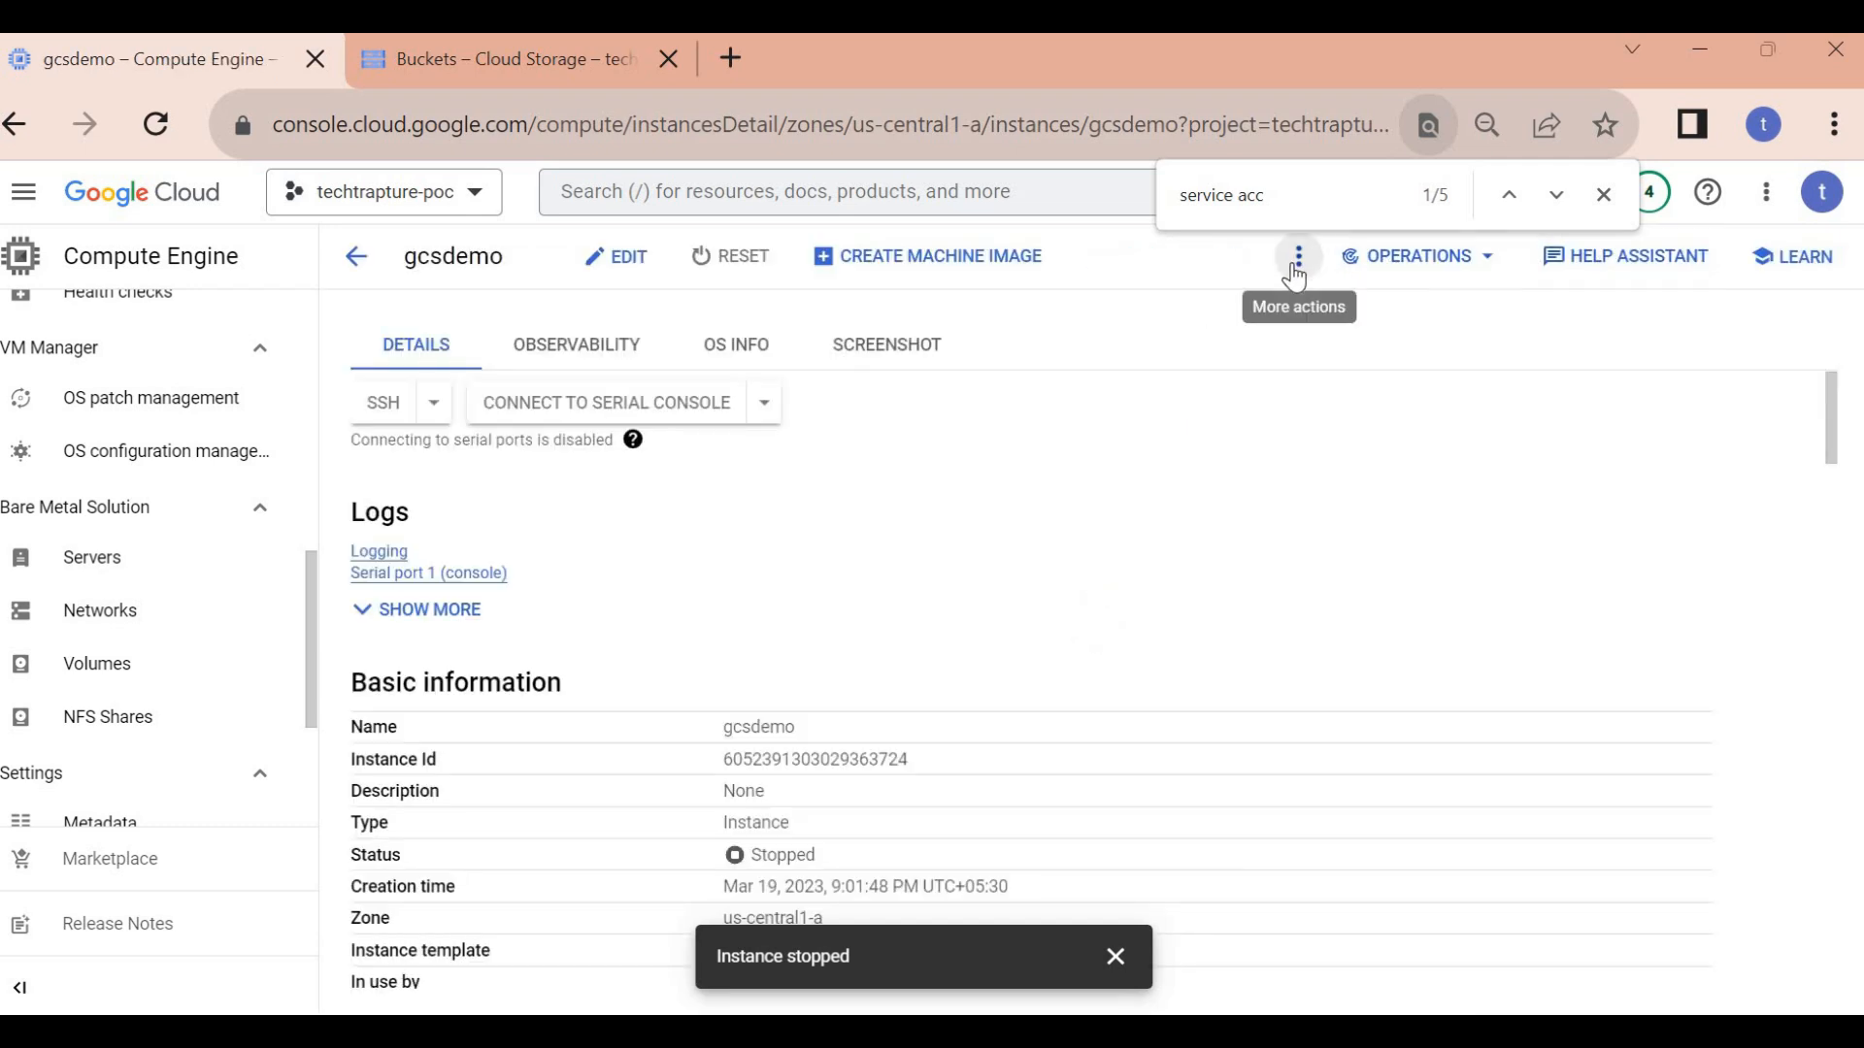
# - Start the gcsdemo instance and confirm the start
pyautogui.click(1300, 257)
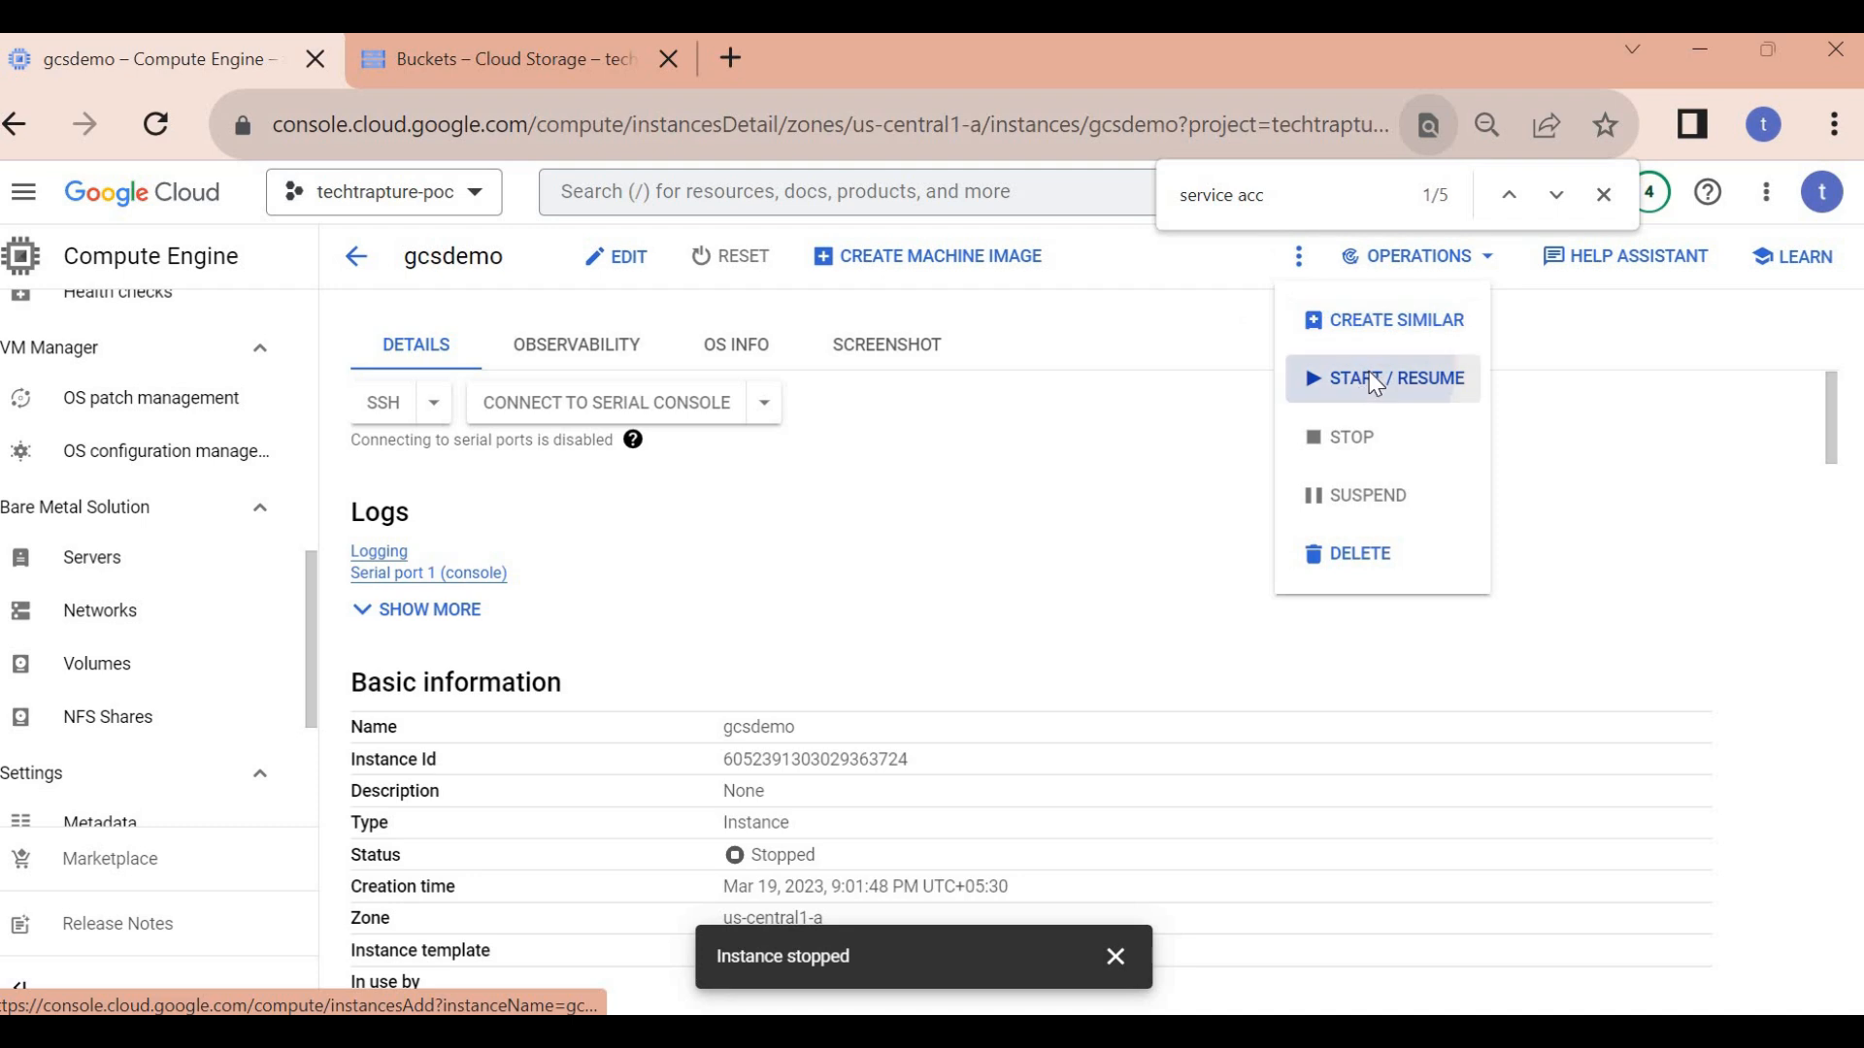
pyautogui.click(1362, 375)
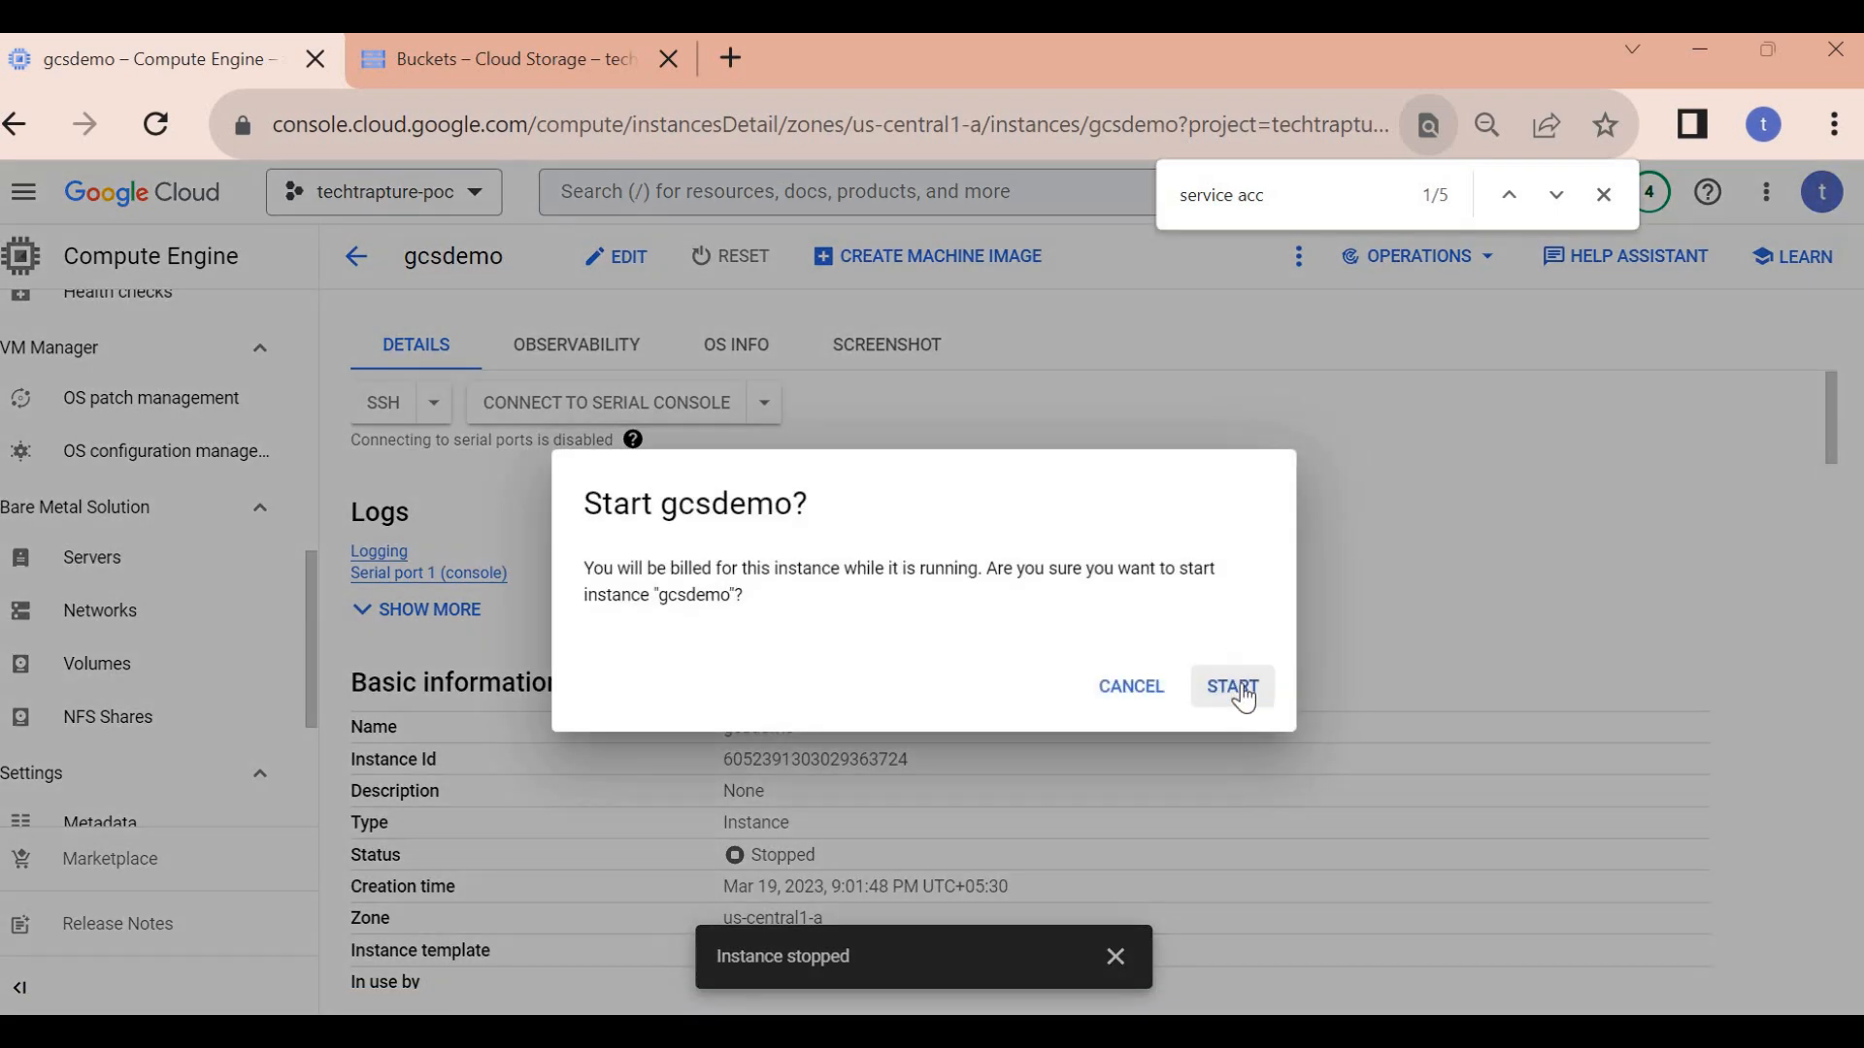
pyautogui.click(1250, 697)
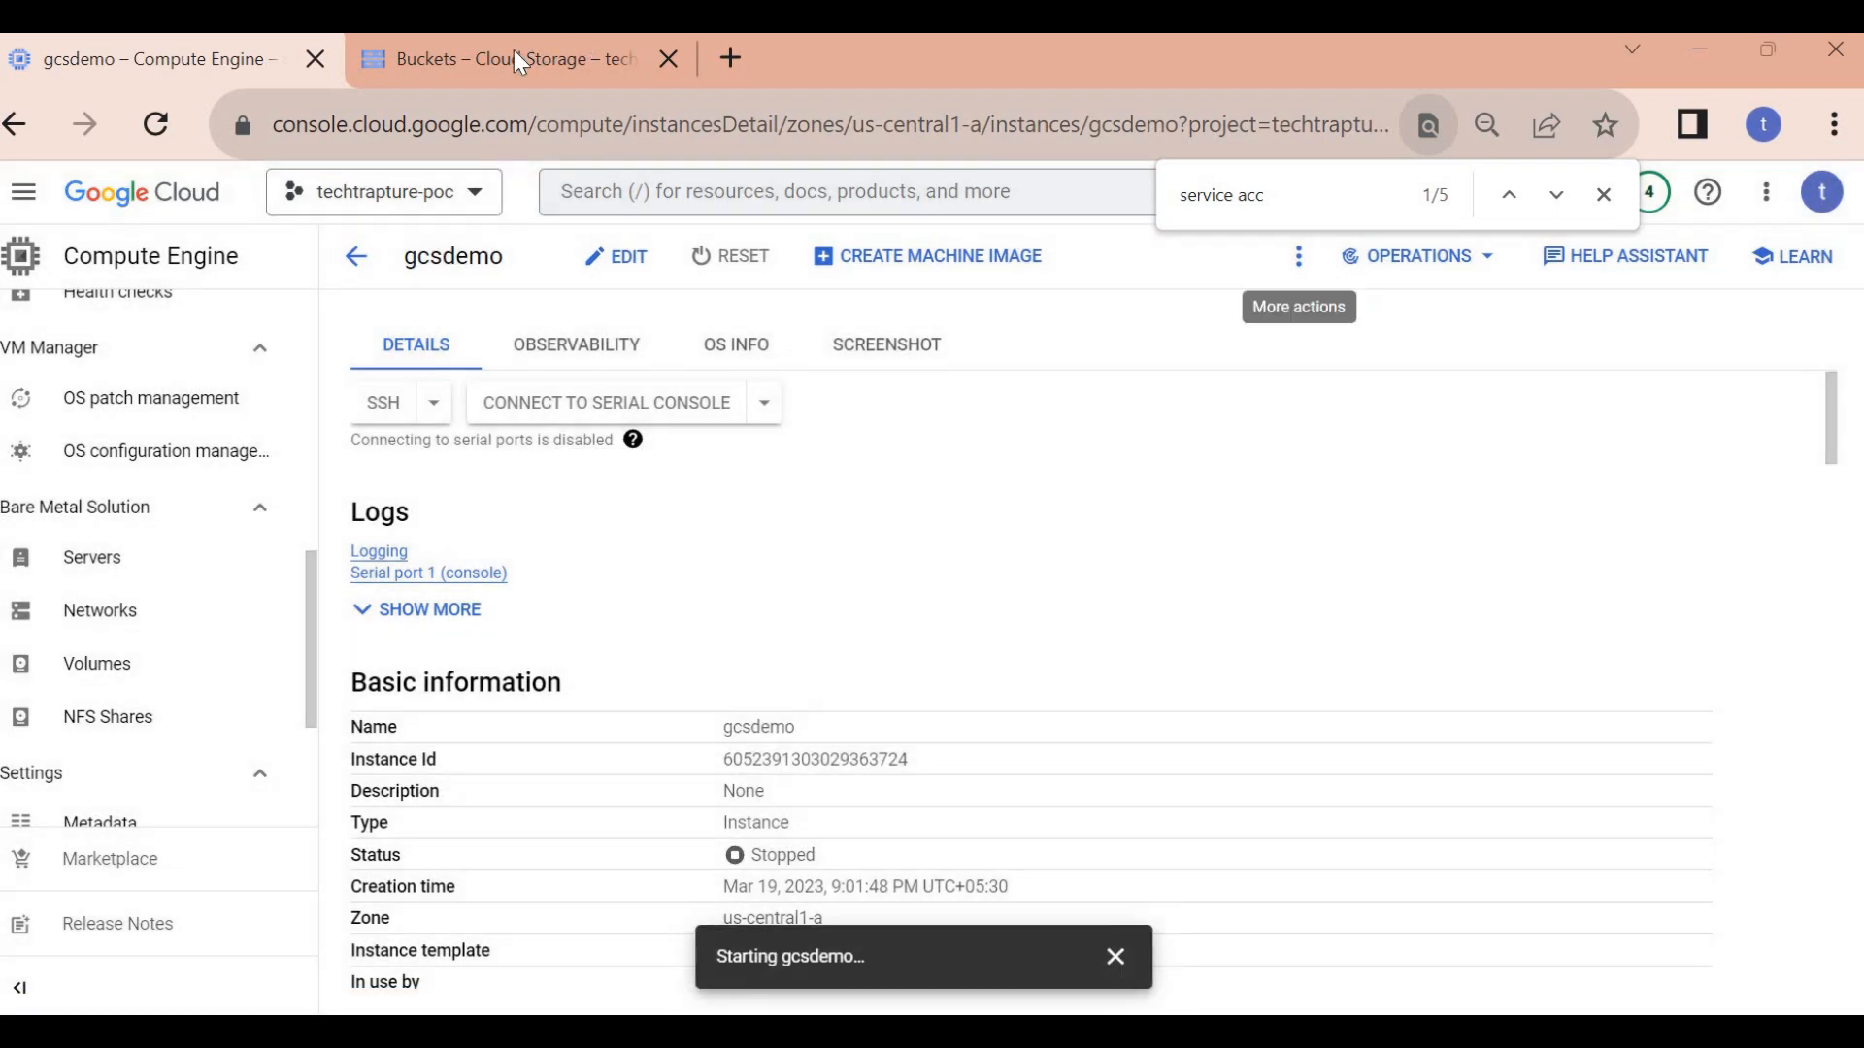
# - Open the bkt-test-001 bucket in Cloud Storage and look through the objects it contains
pyautogui.click(518, 65)
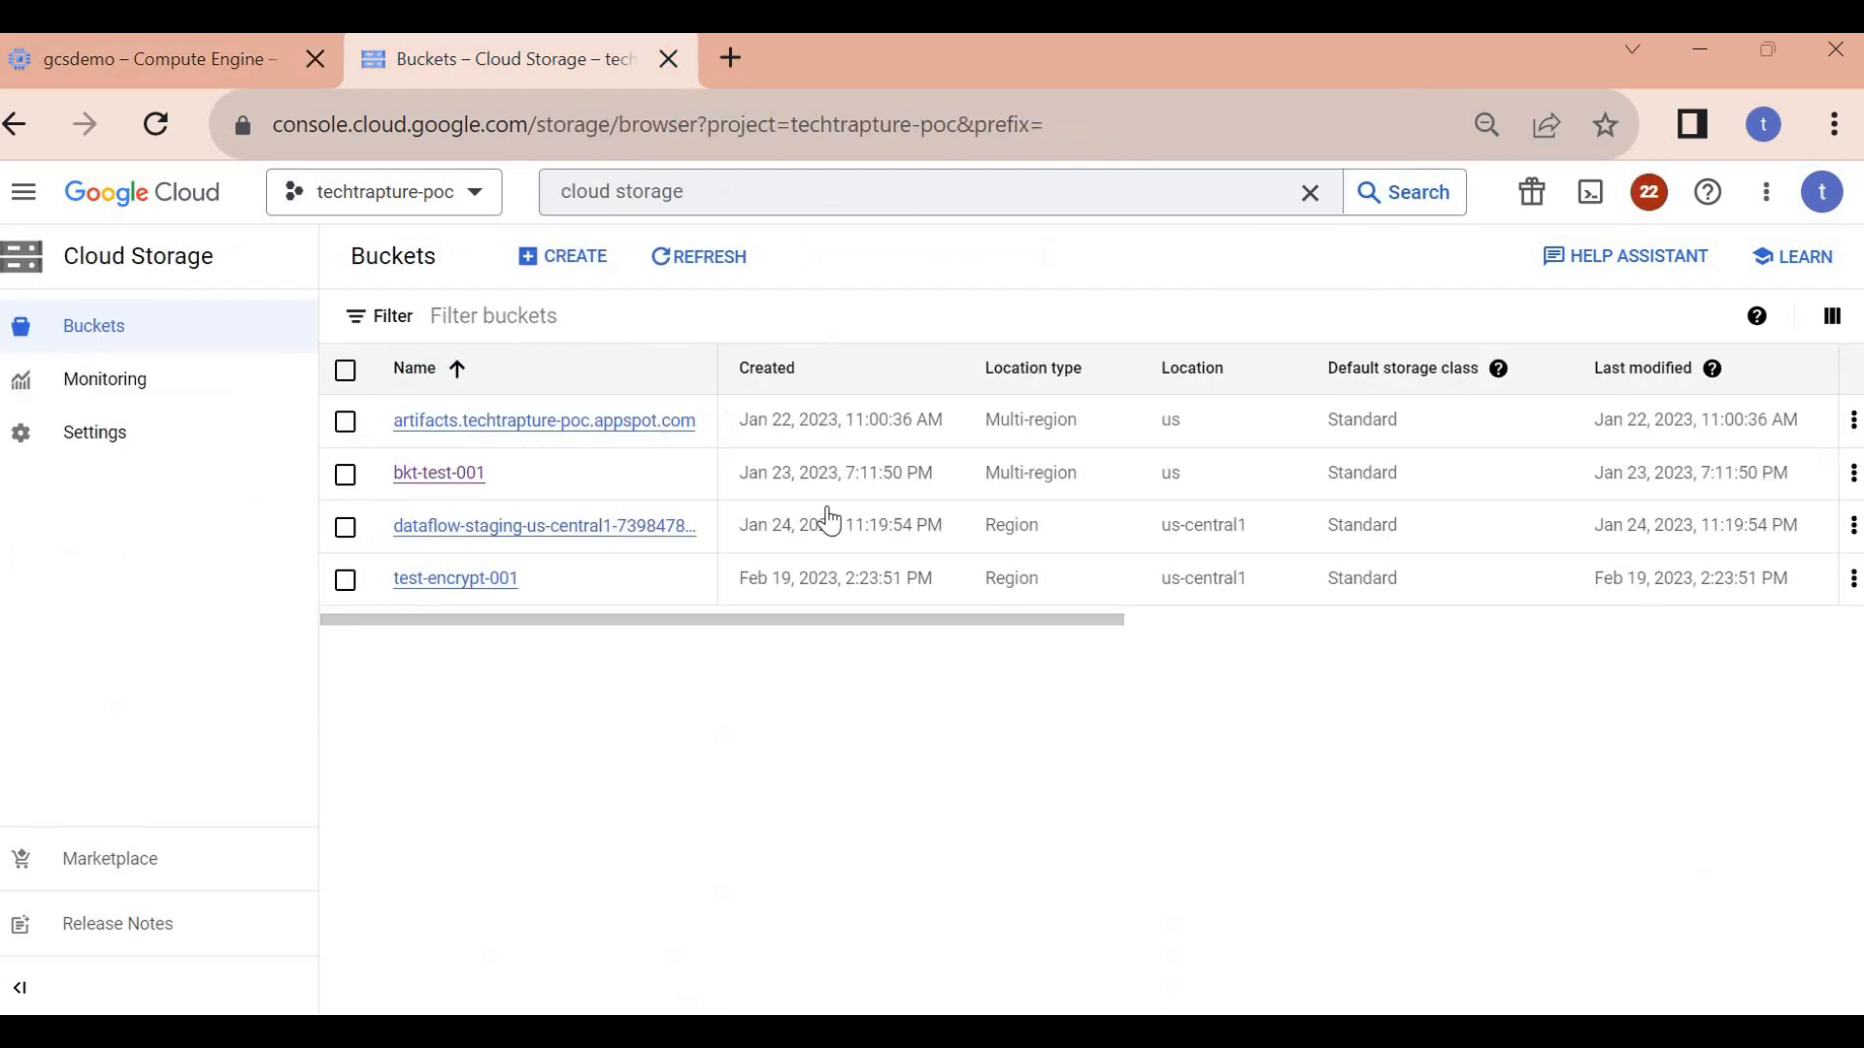
pyautogui.click(409, 478)
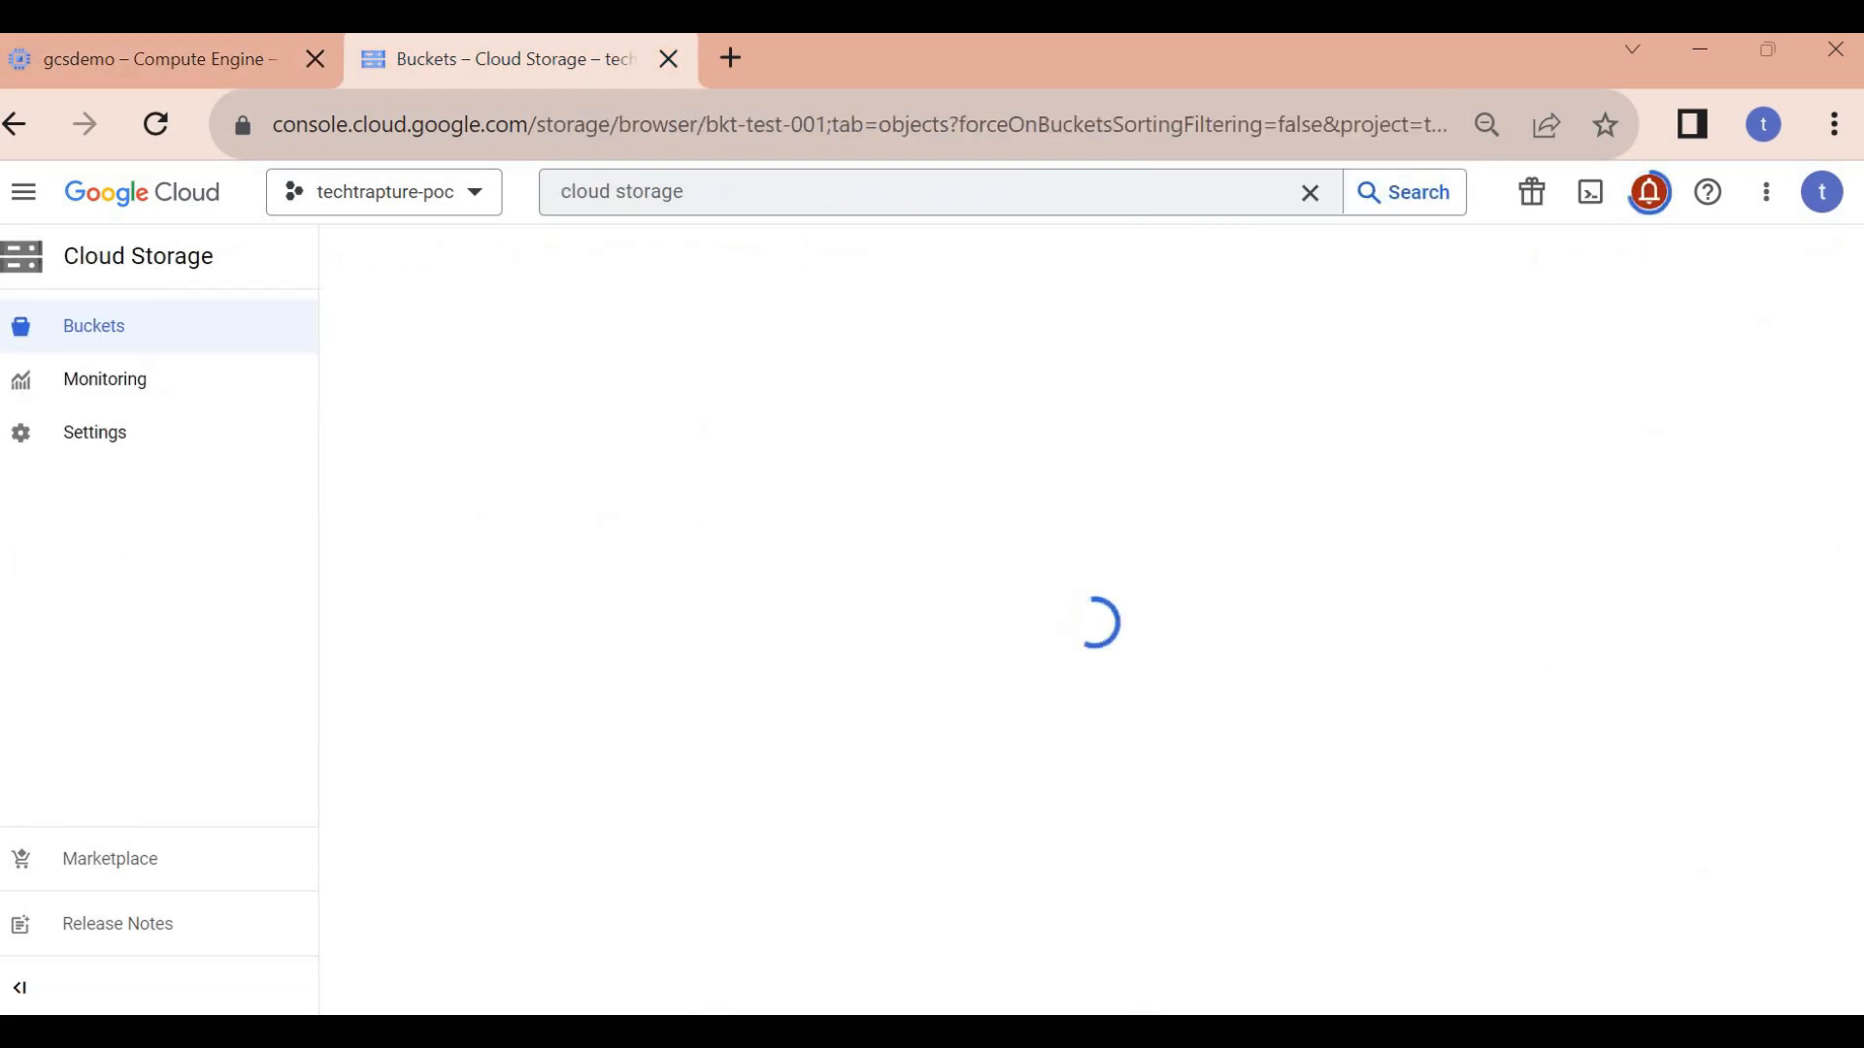
pyautogui.click(1654, 194)
pyautogui.click(1831, 384)
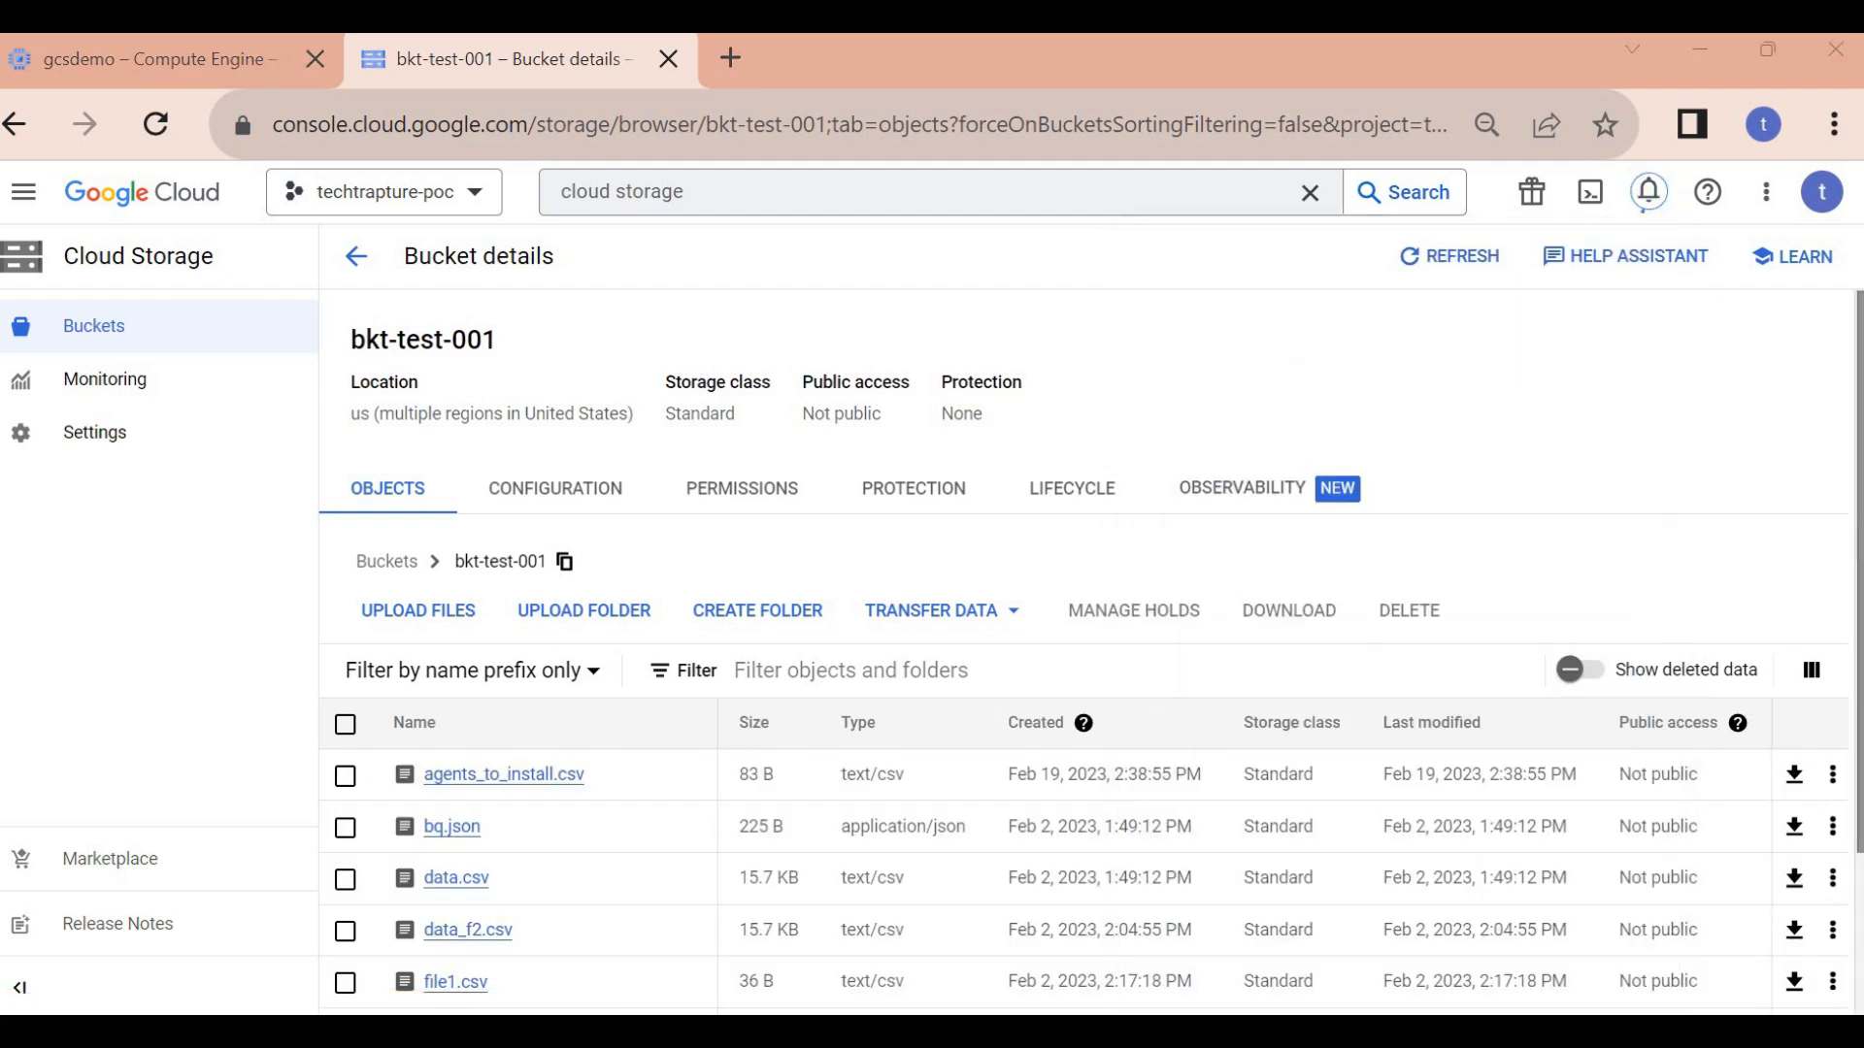
pyautogui.scroll(-2, 982, 695)
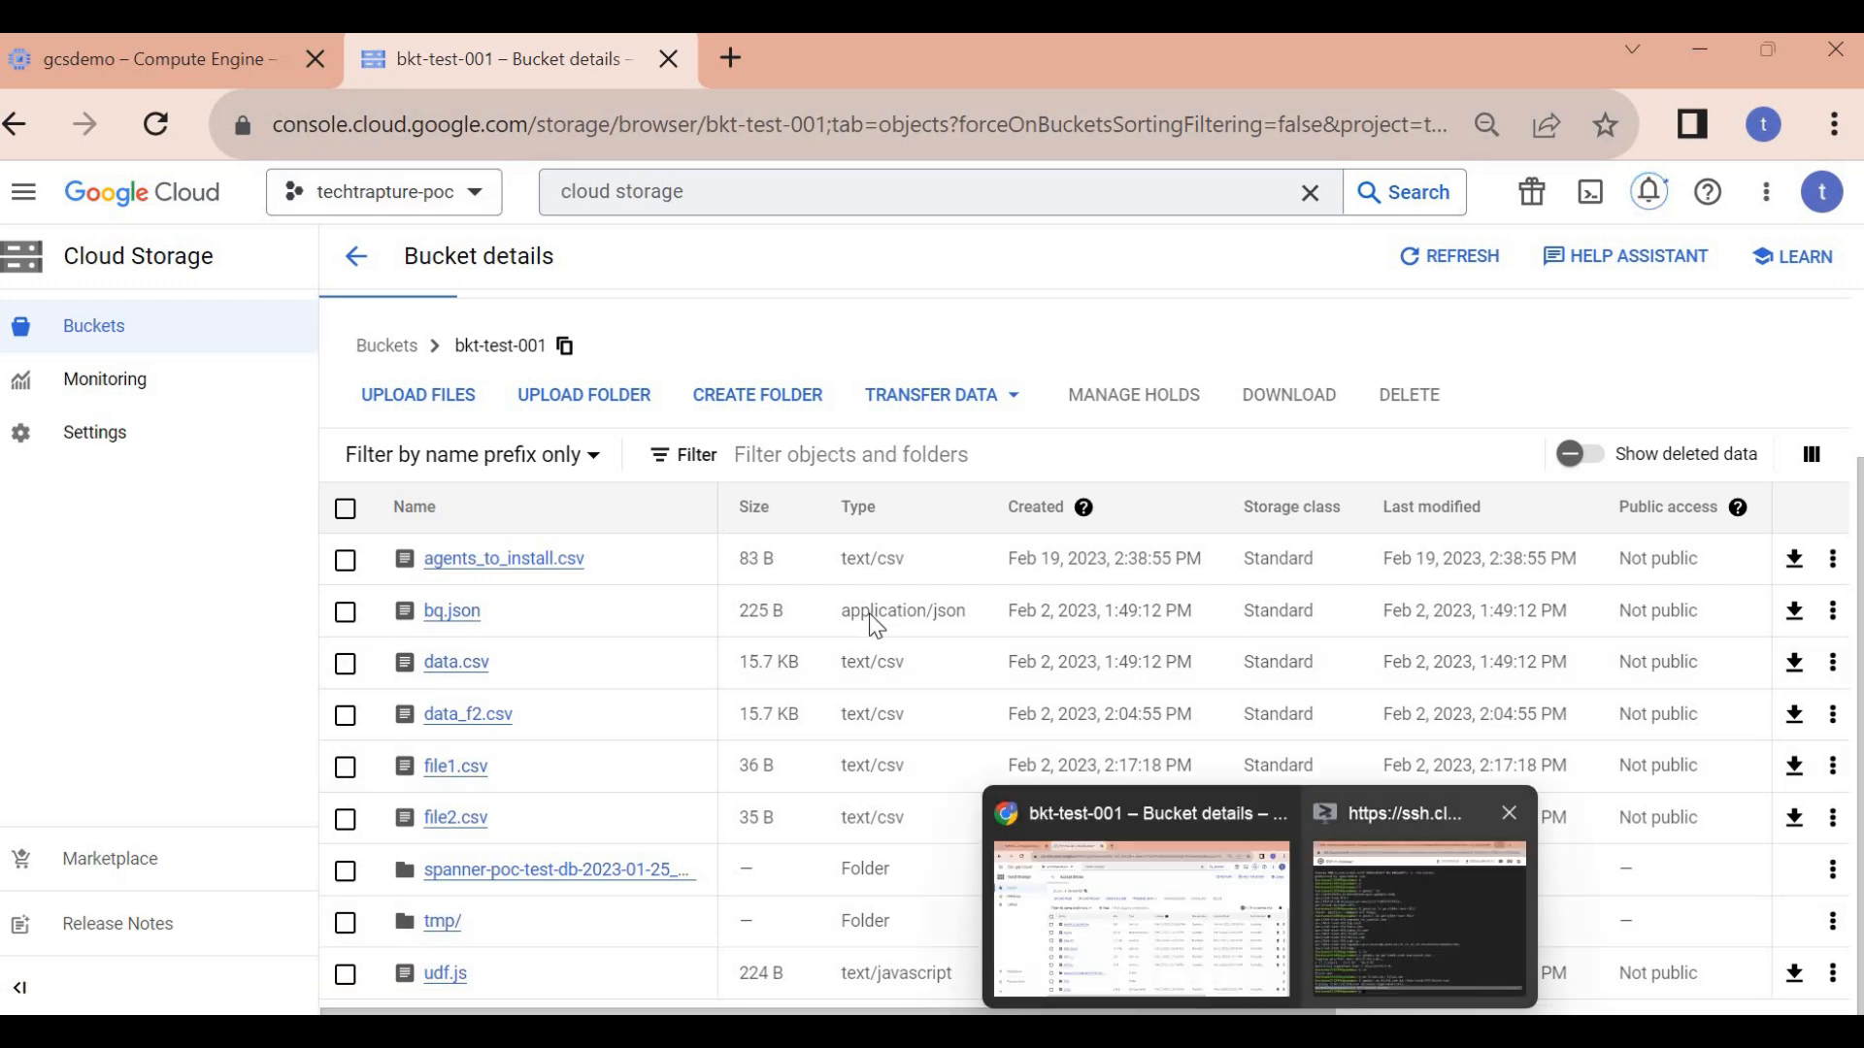
# - Switch to the gcsdemo SSH window, reconnect the session and list the files in the home directory
pyautogui.click(1389, 942)
pyautogui.click(486, 655)
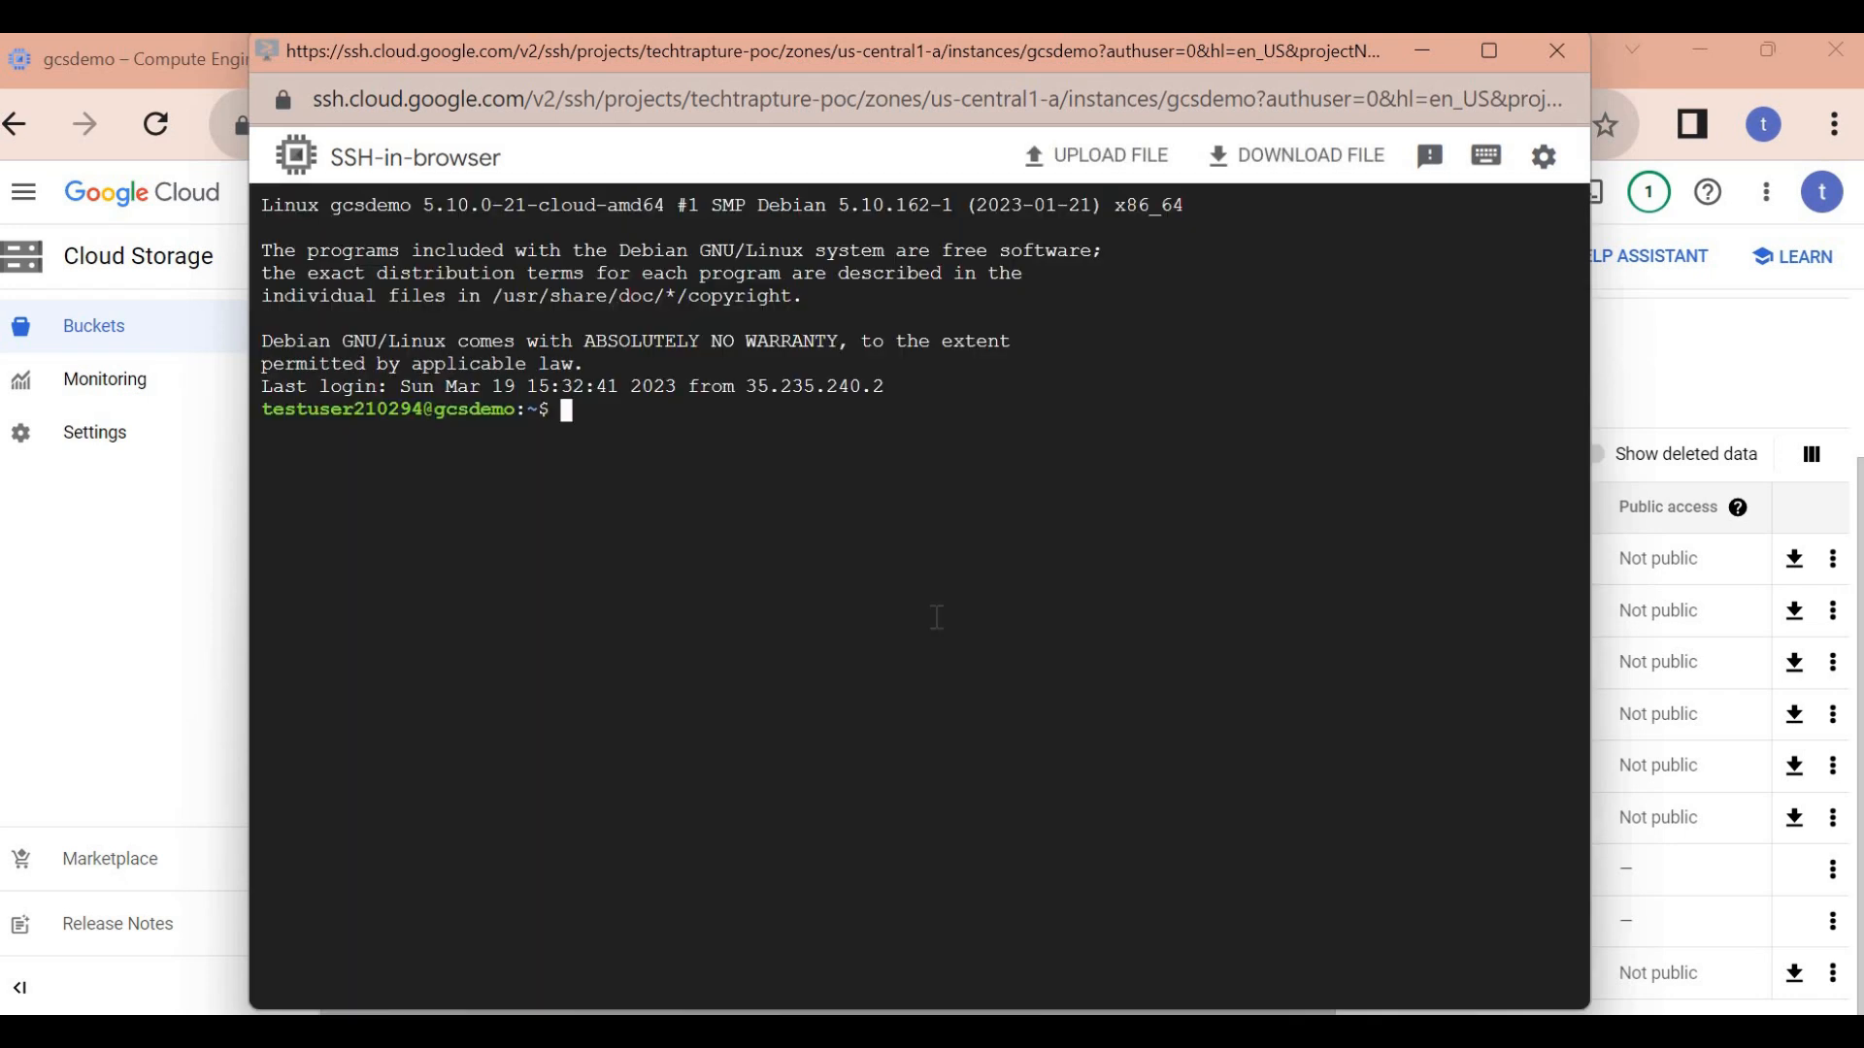
pyautogui.write('ls')
pyautogui.press('Return')
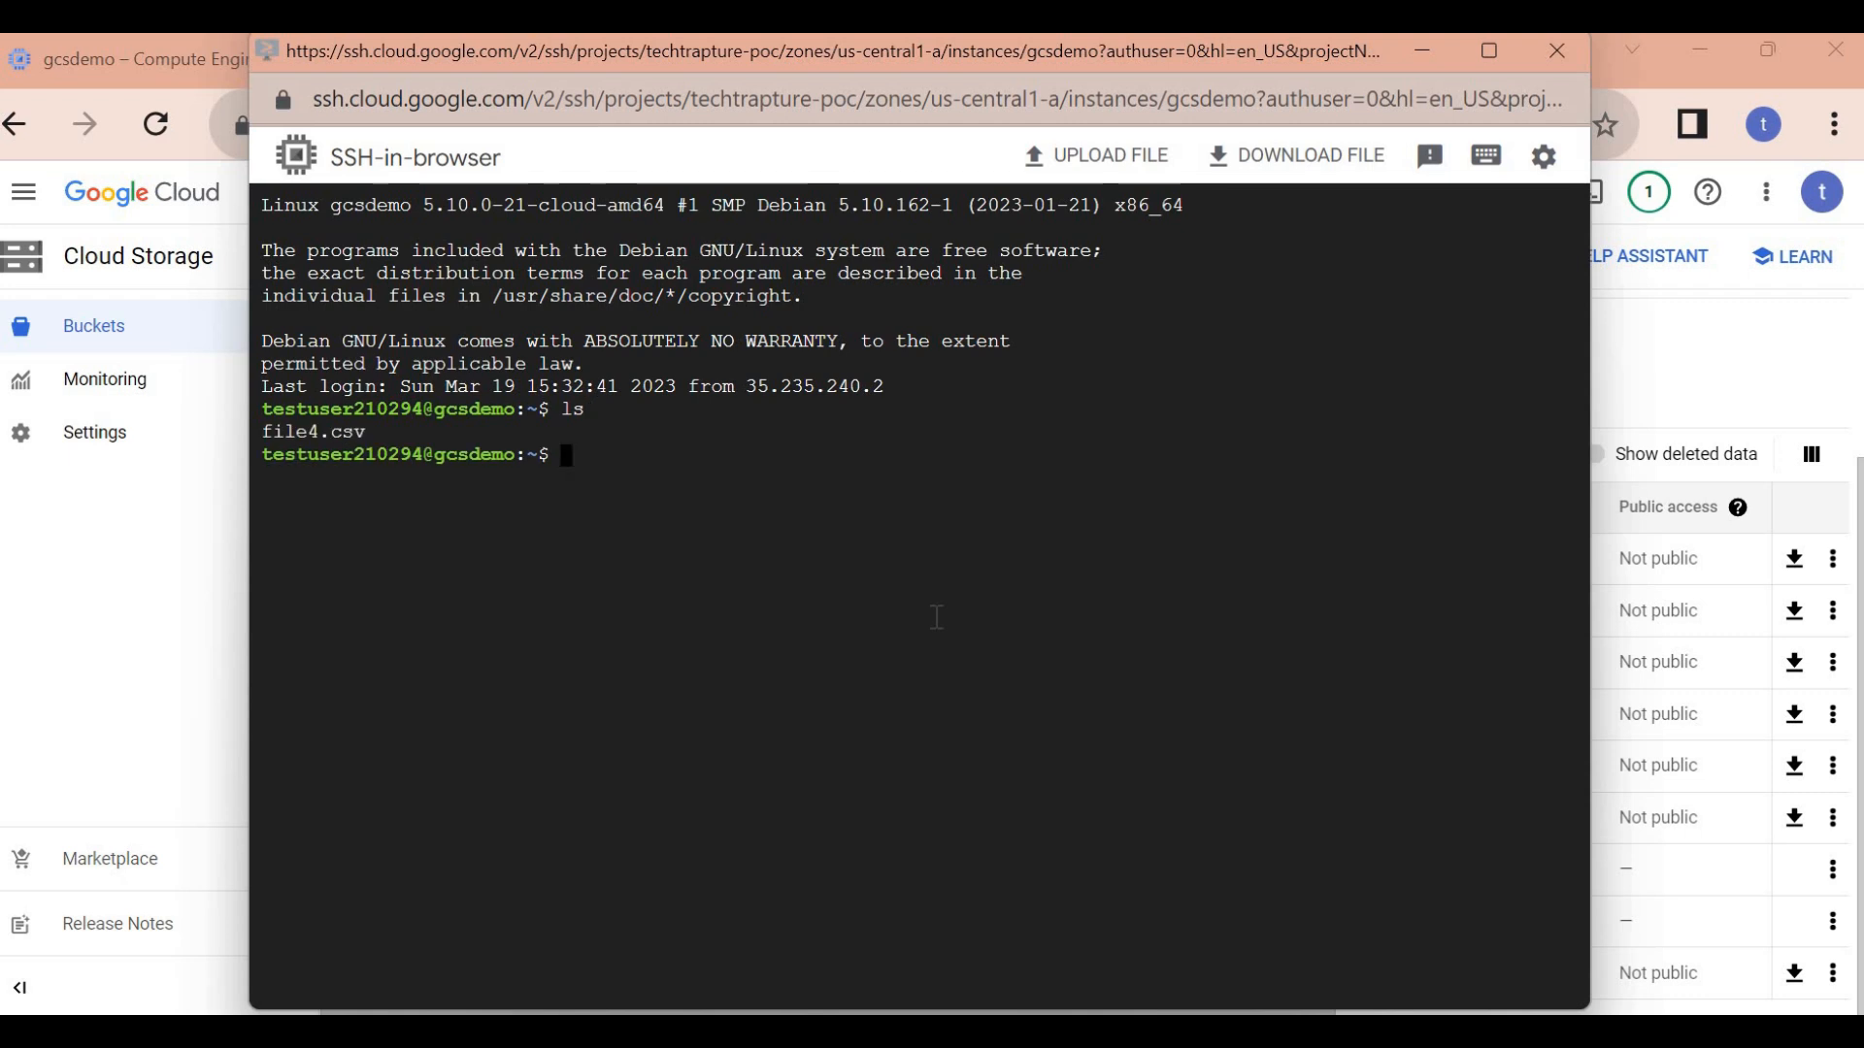
# - Try twice to copy file4.csv to gs://bkt-test-001/file4.csv with gsutil cp
pyautogui.write('ls')
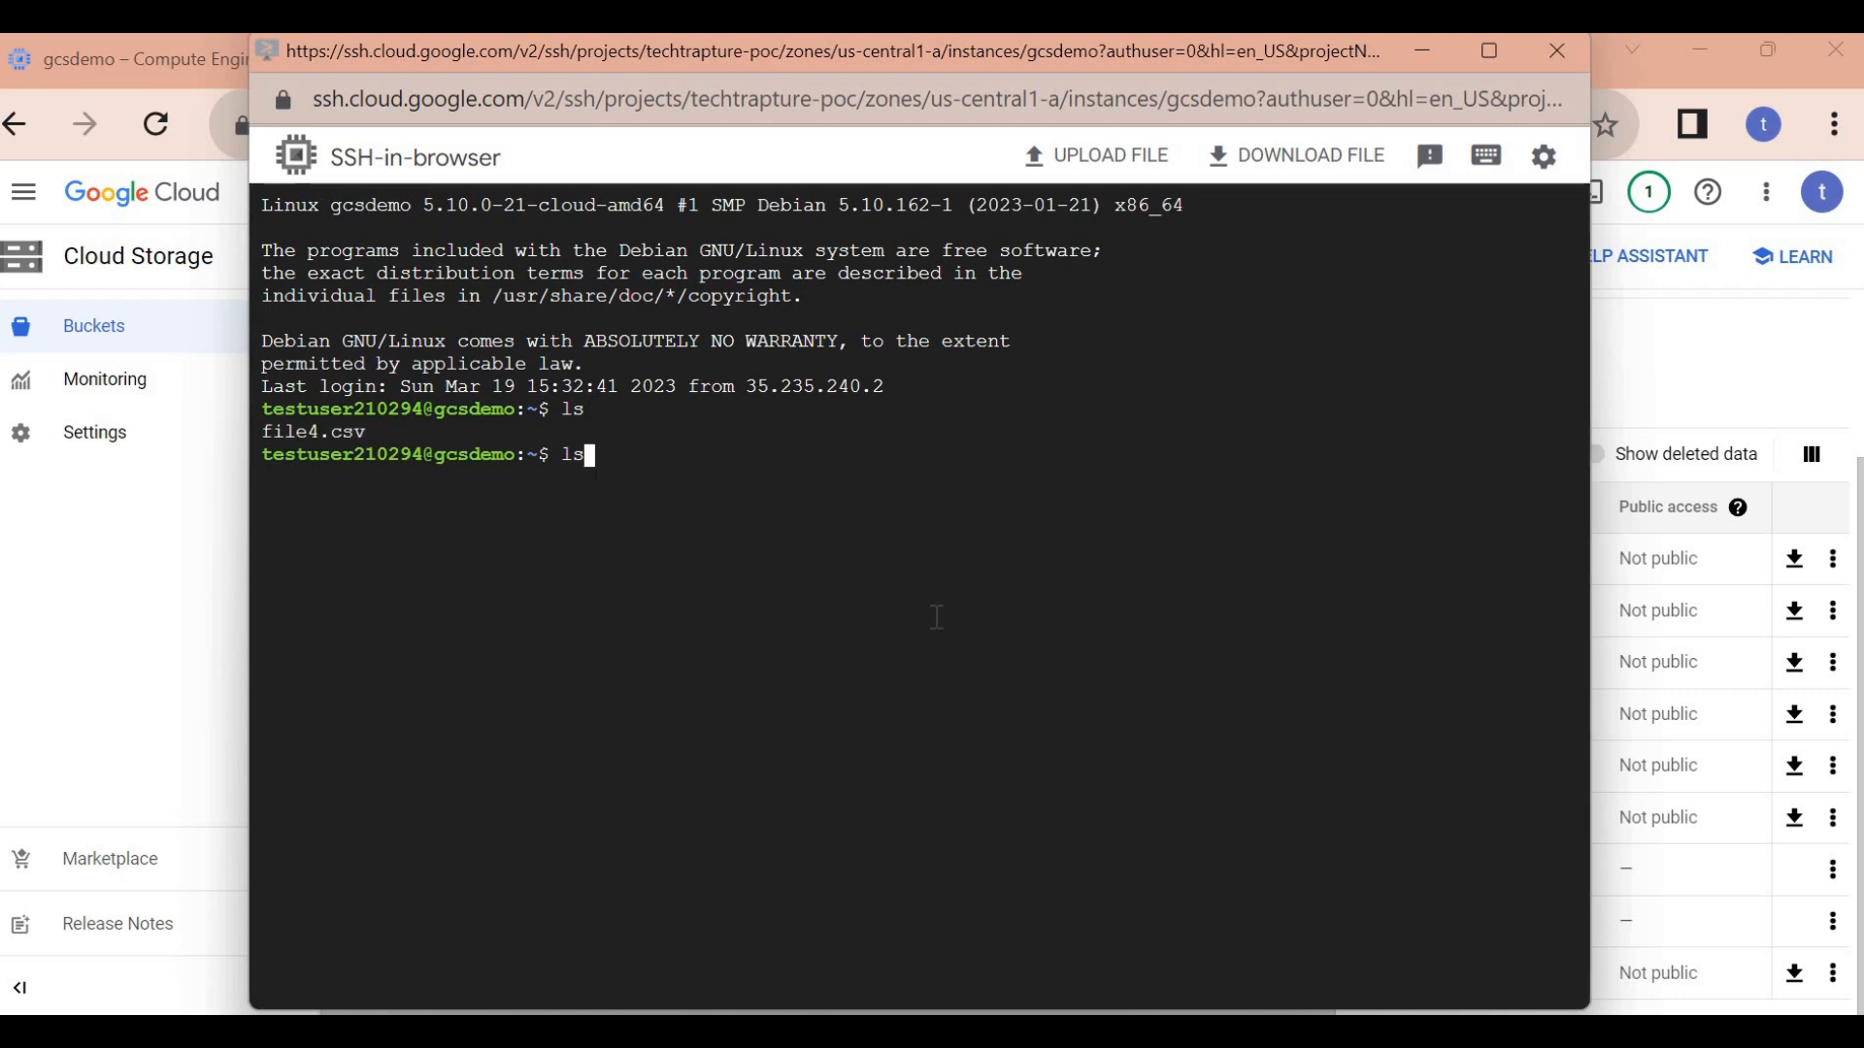
pyautogui.press('Up')
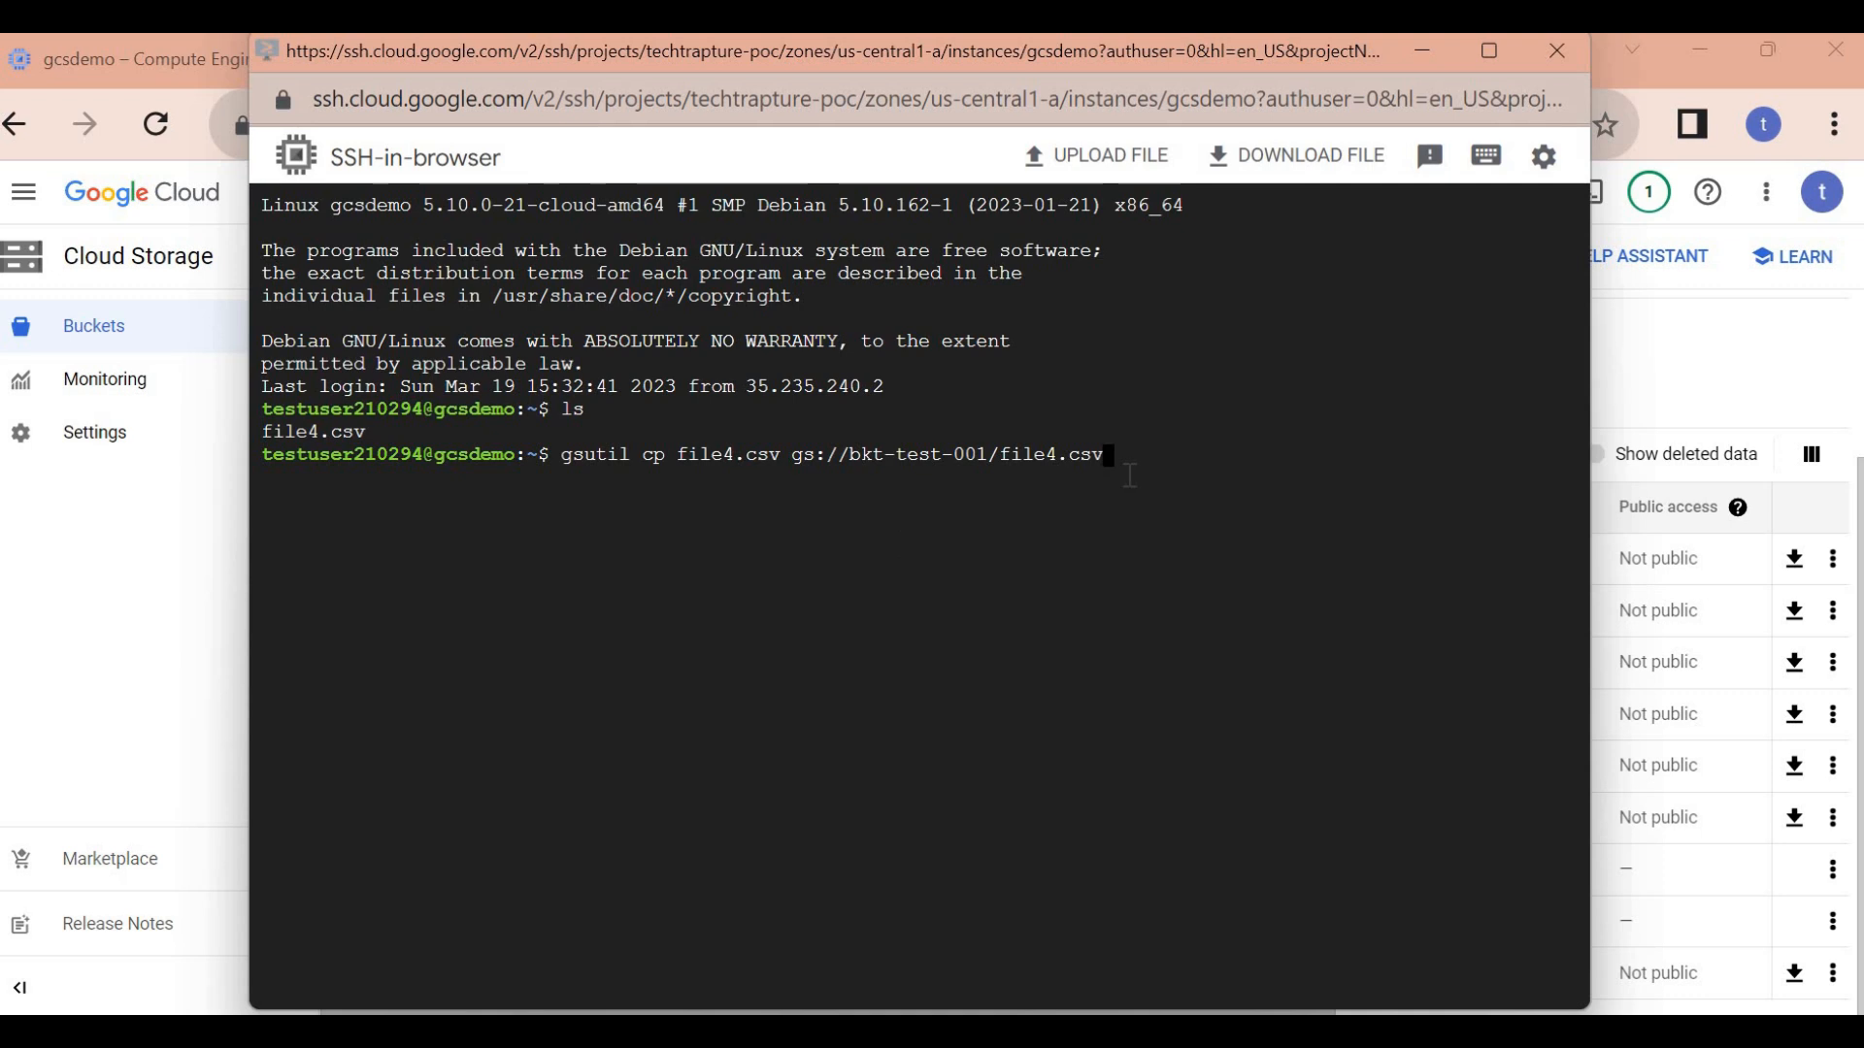
pyautogui.press('Return')
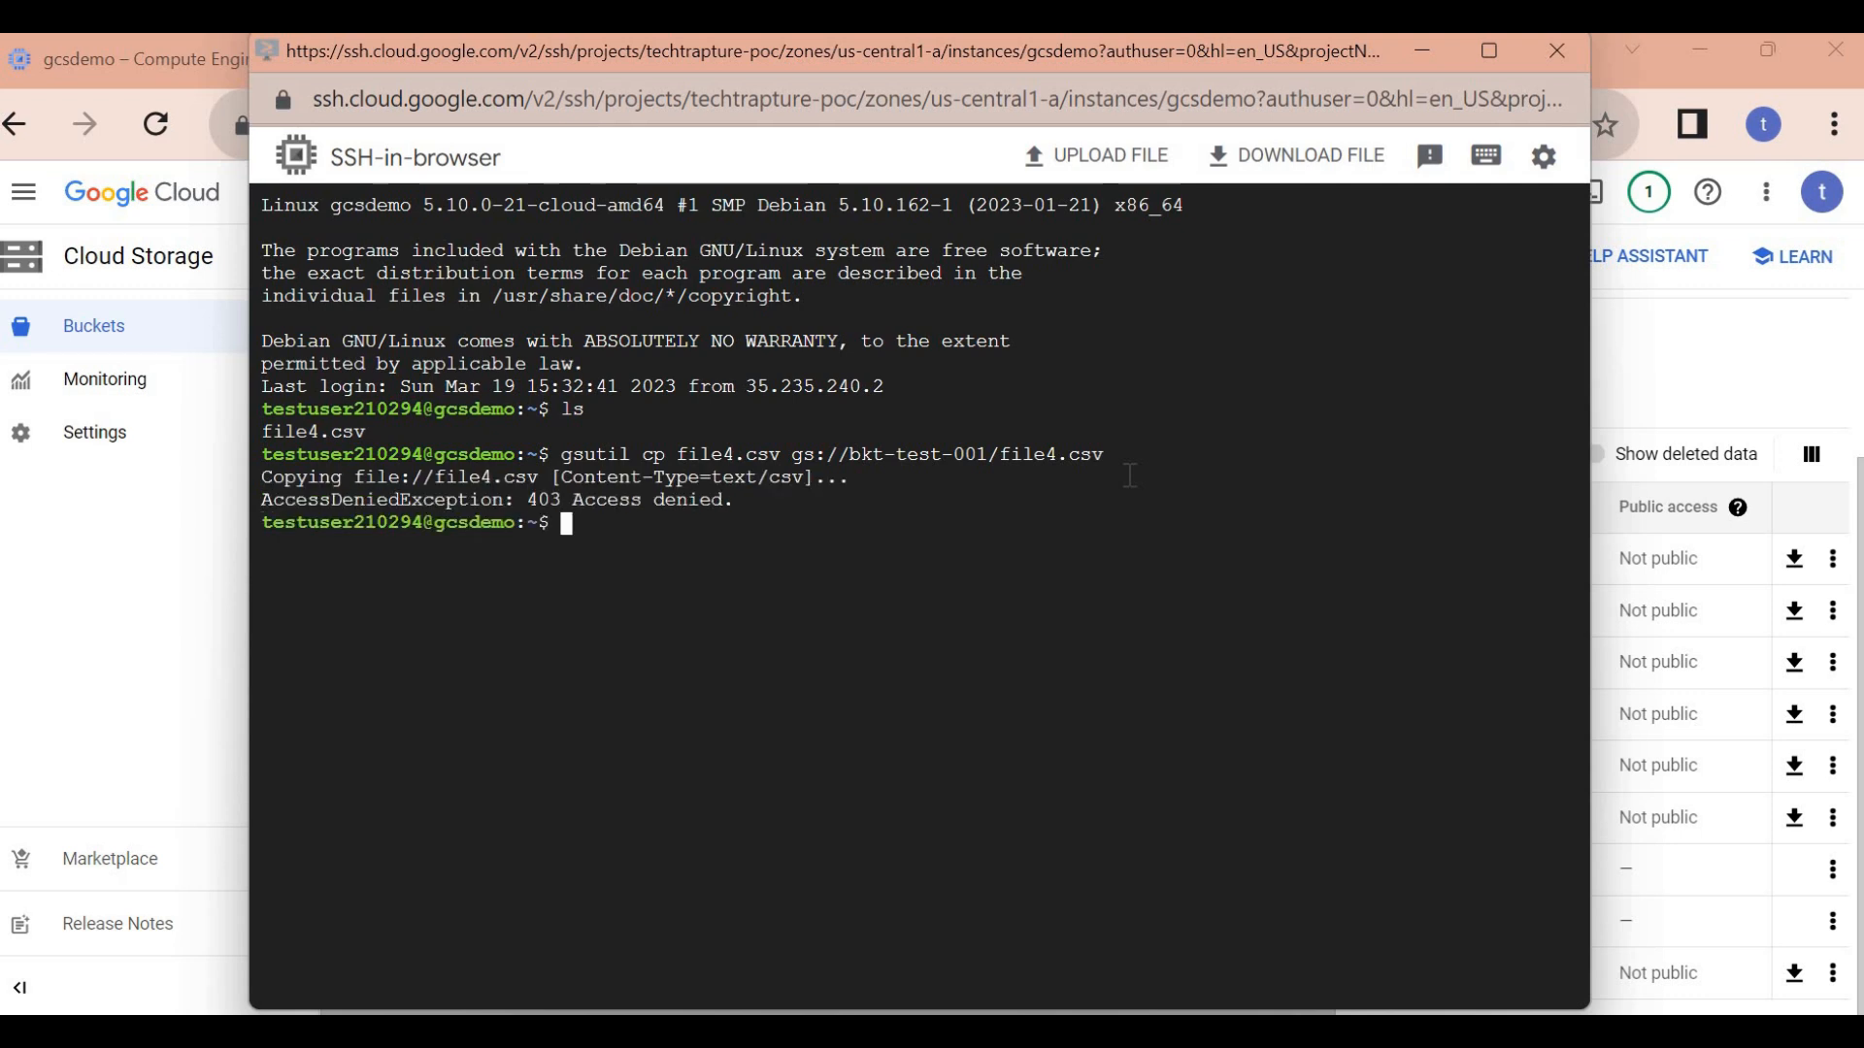
pyautogui.press('Up')
pyautogui.press('Return')
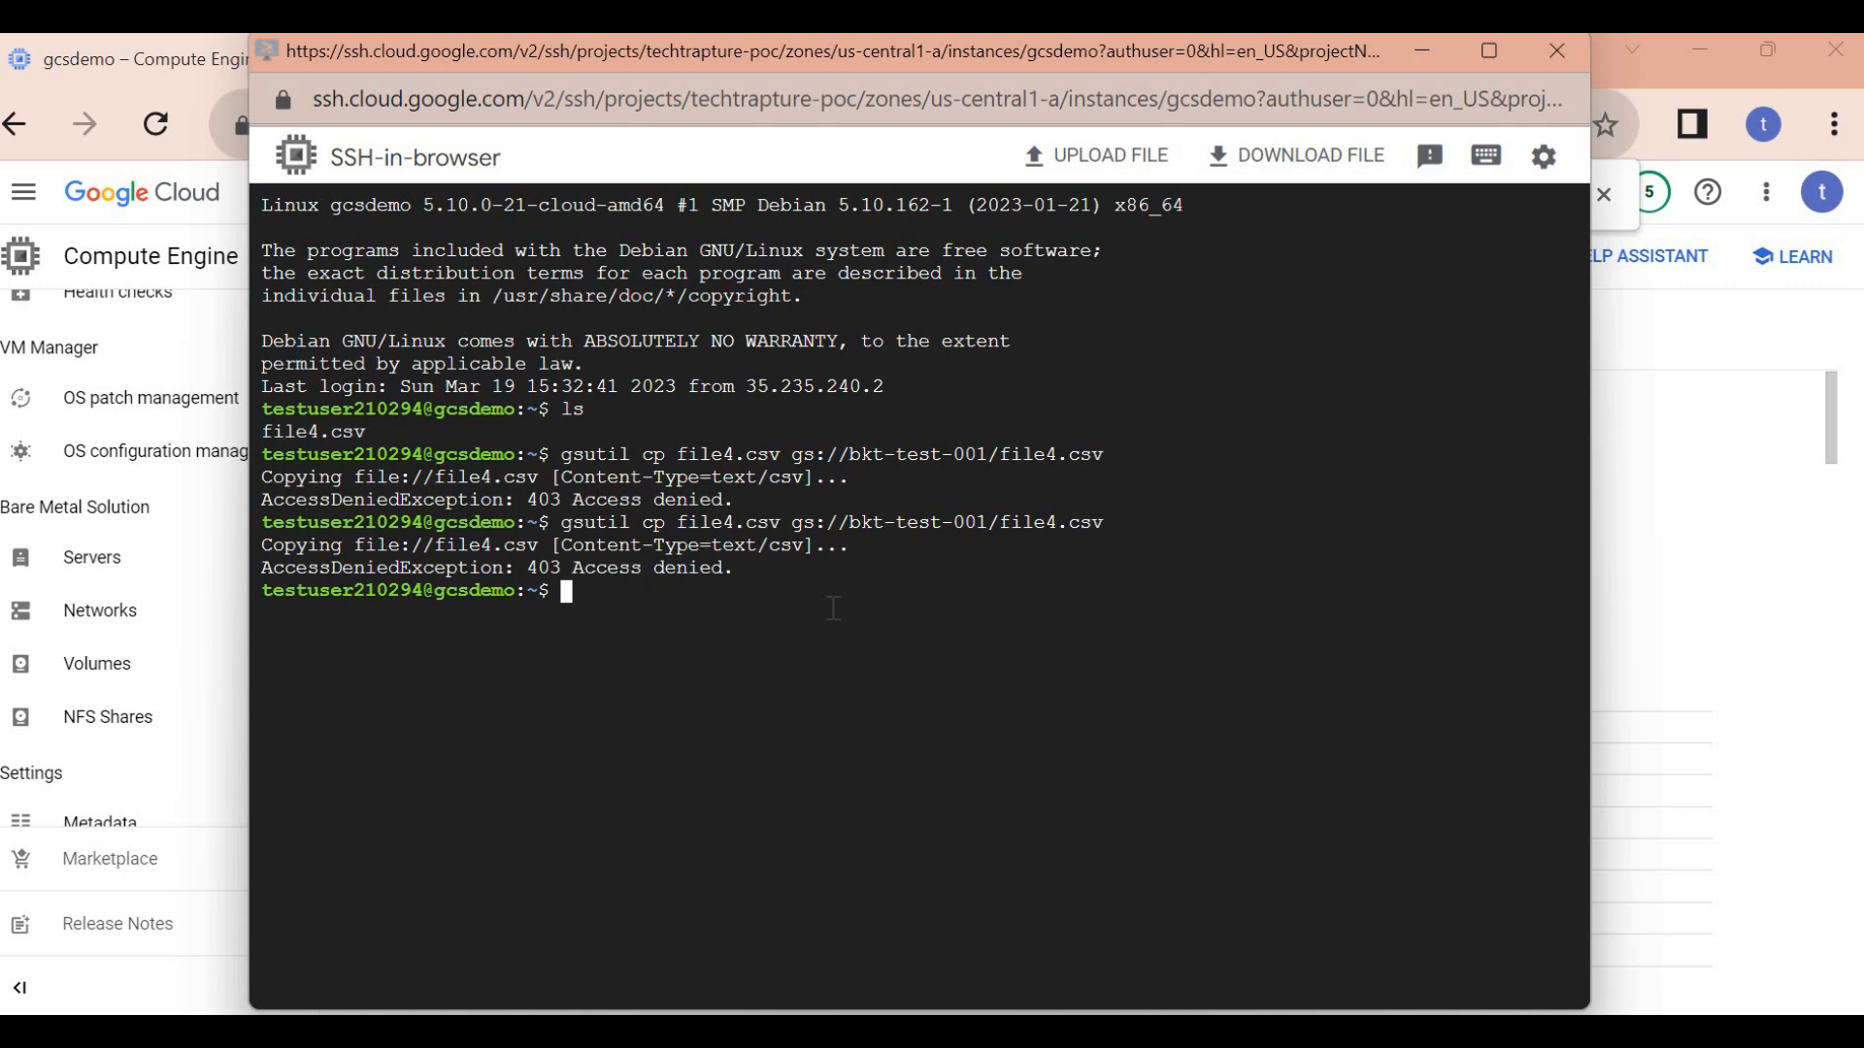
# - List the home directory including hidden files, then enter the .gsutil directory and list its contents
pyautogui.write('ls -a')
pyautogui.press('Return')
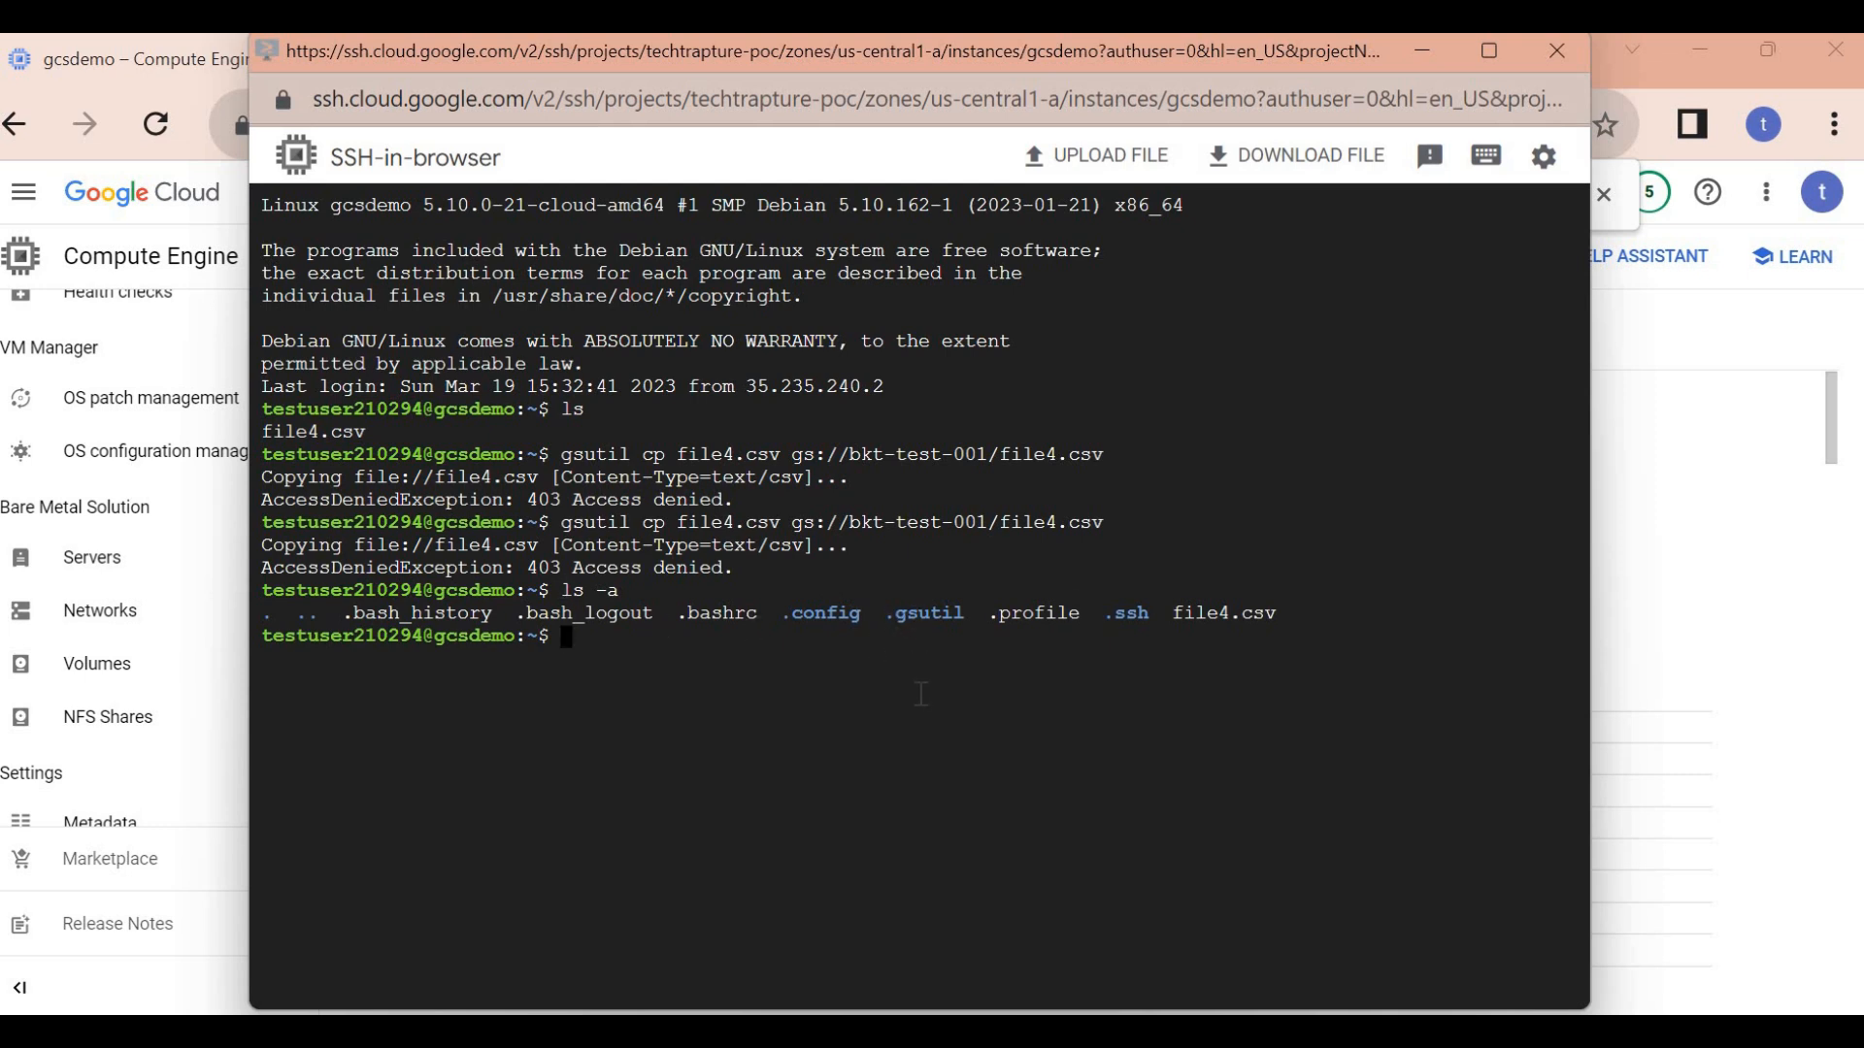
pyautogui.write('cat .g')
pyautogui.press('Tab')
pyautogui.press('Return')
pyautogui.write('cd .gs')
pyautogui.press('Tab')
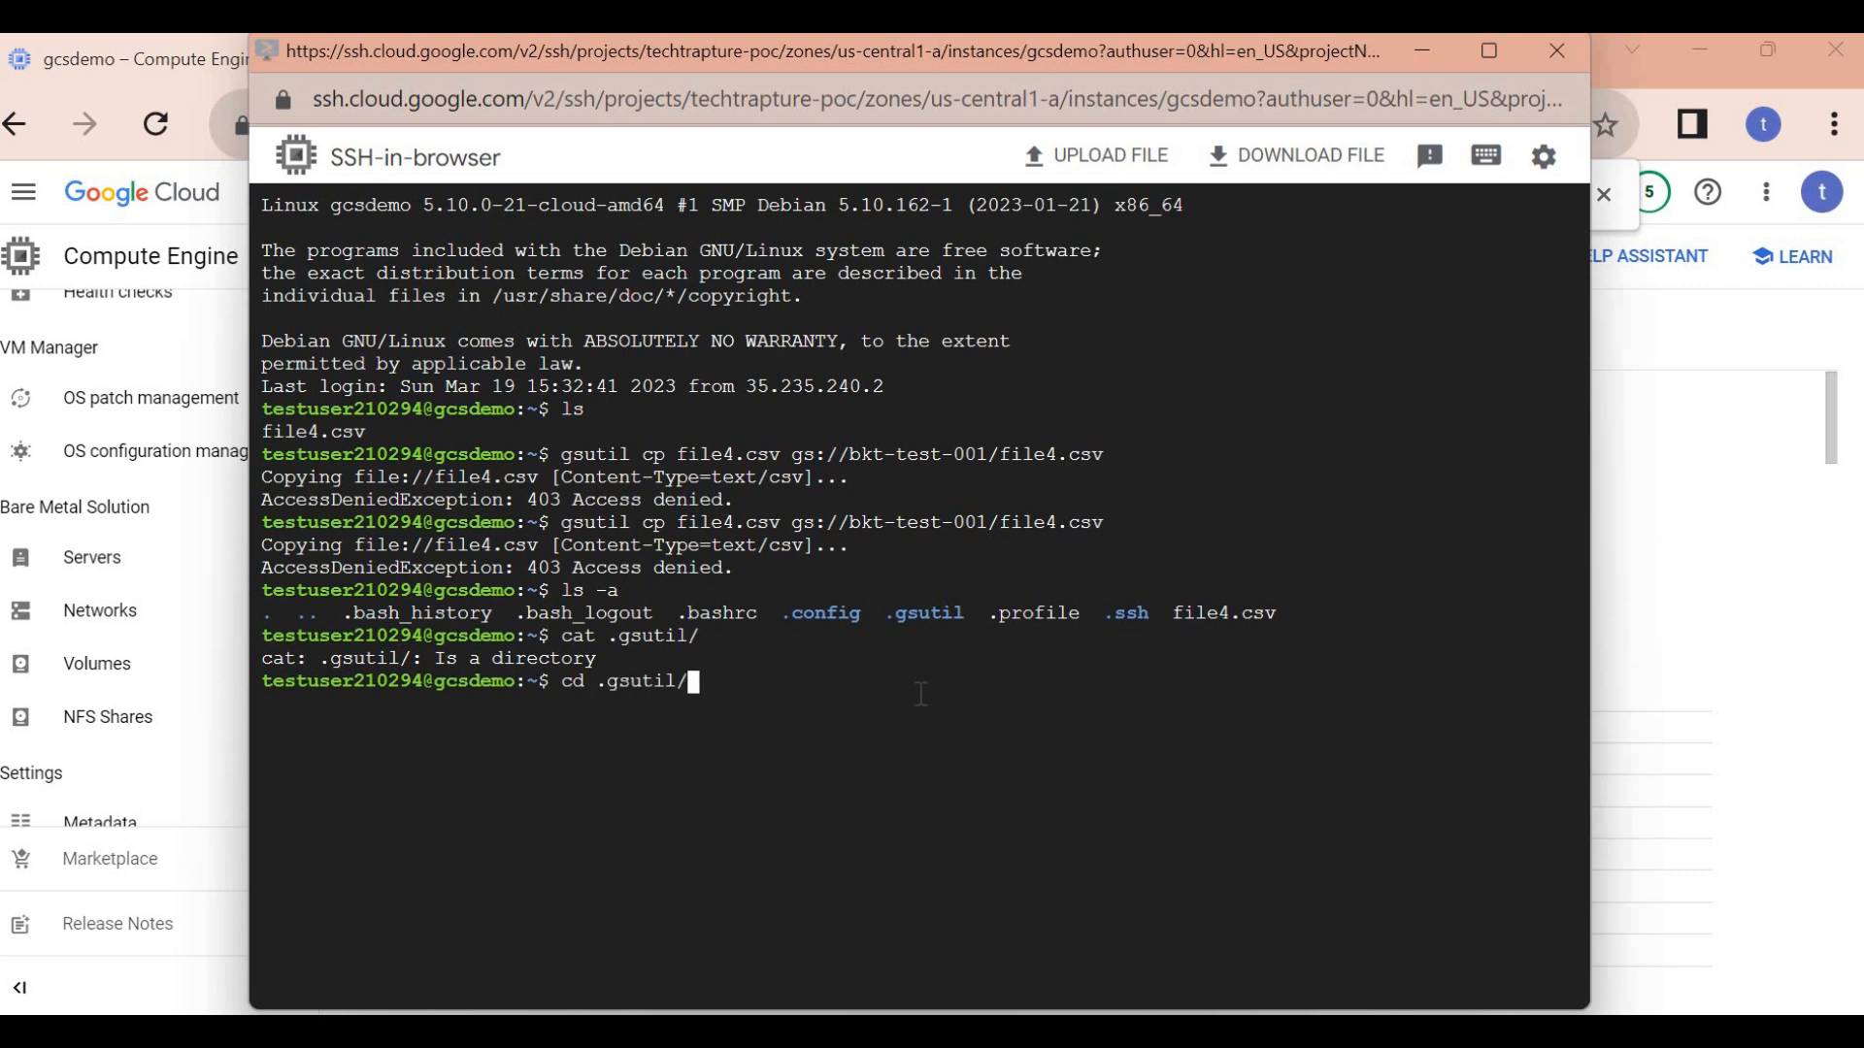
pyautogui.press('Return')
pyautogui.write('ls')
pyautogui.press('Return')
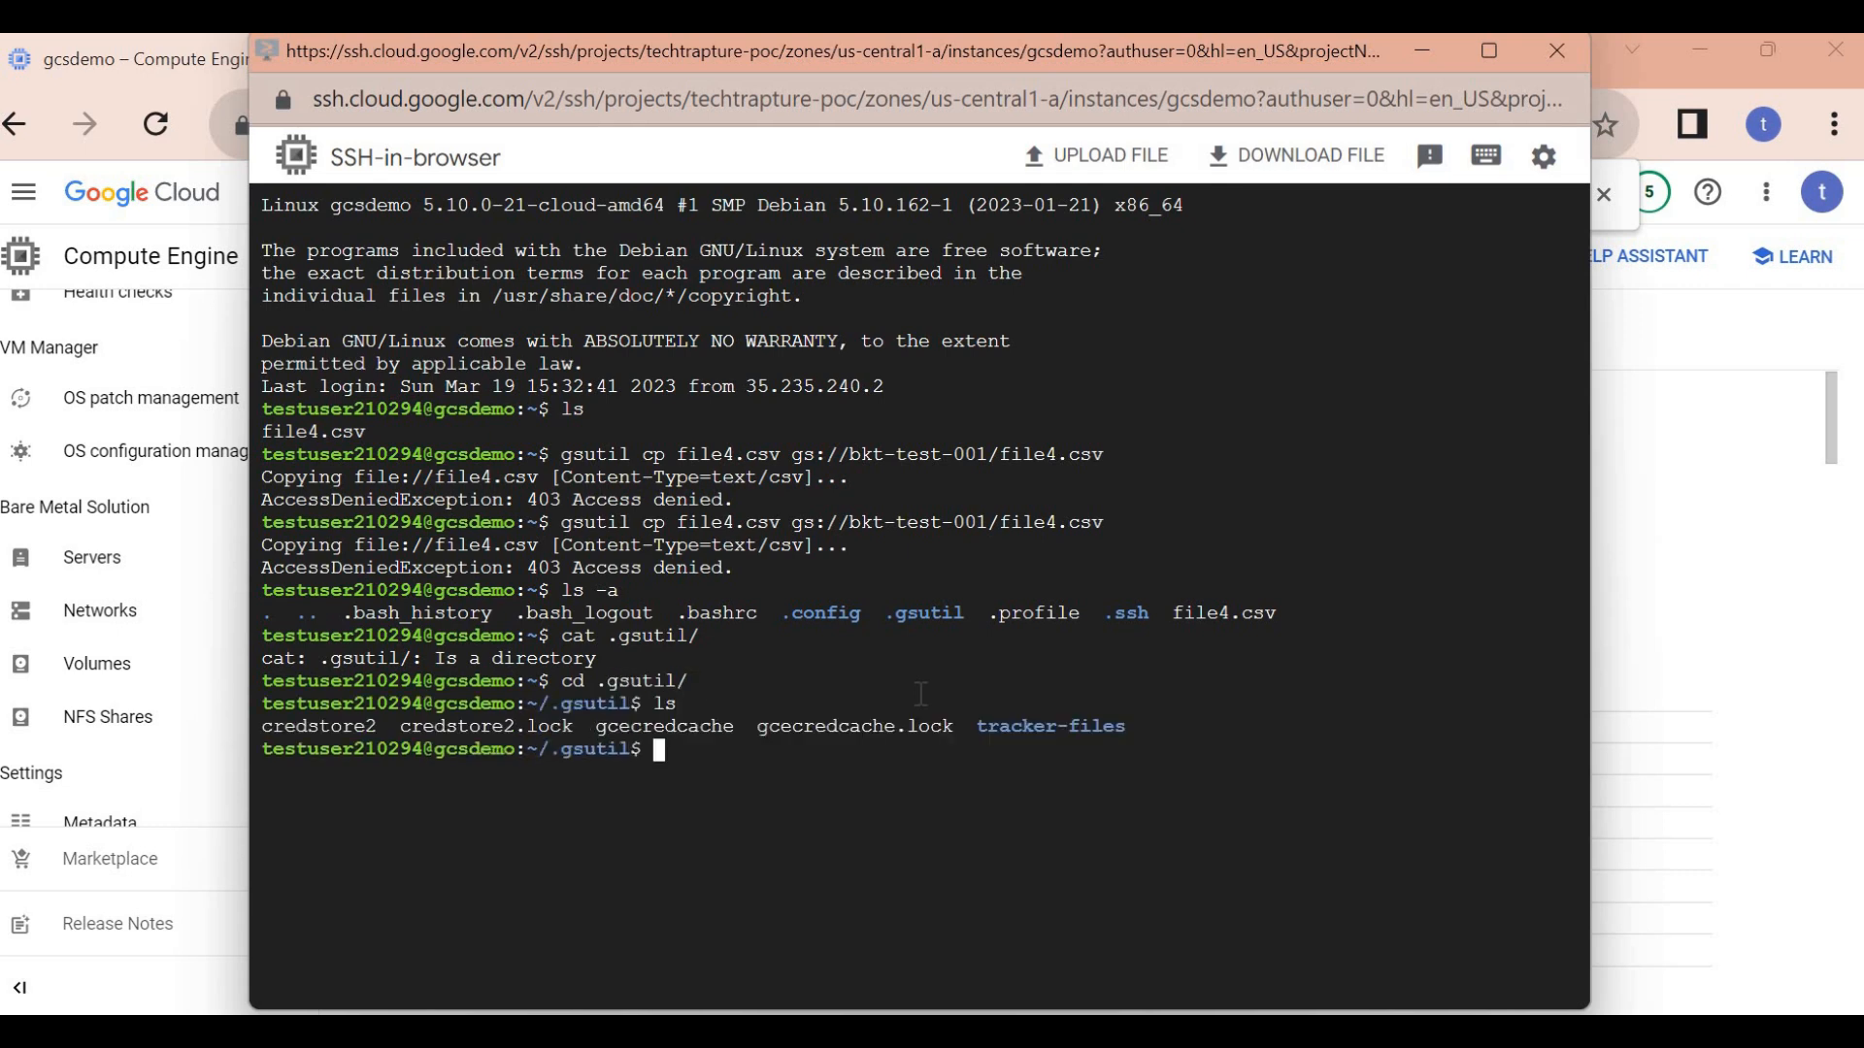
# - Print the gcecredcache file with cat and check which storage scope is cached in it
pyautogui.doubleClick(694, 735)
pyautogui.click(694, 735)
pyautogui.write('cat')
pyautogui.rightClick(694, 735)
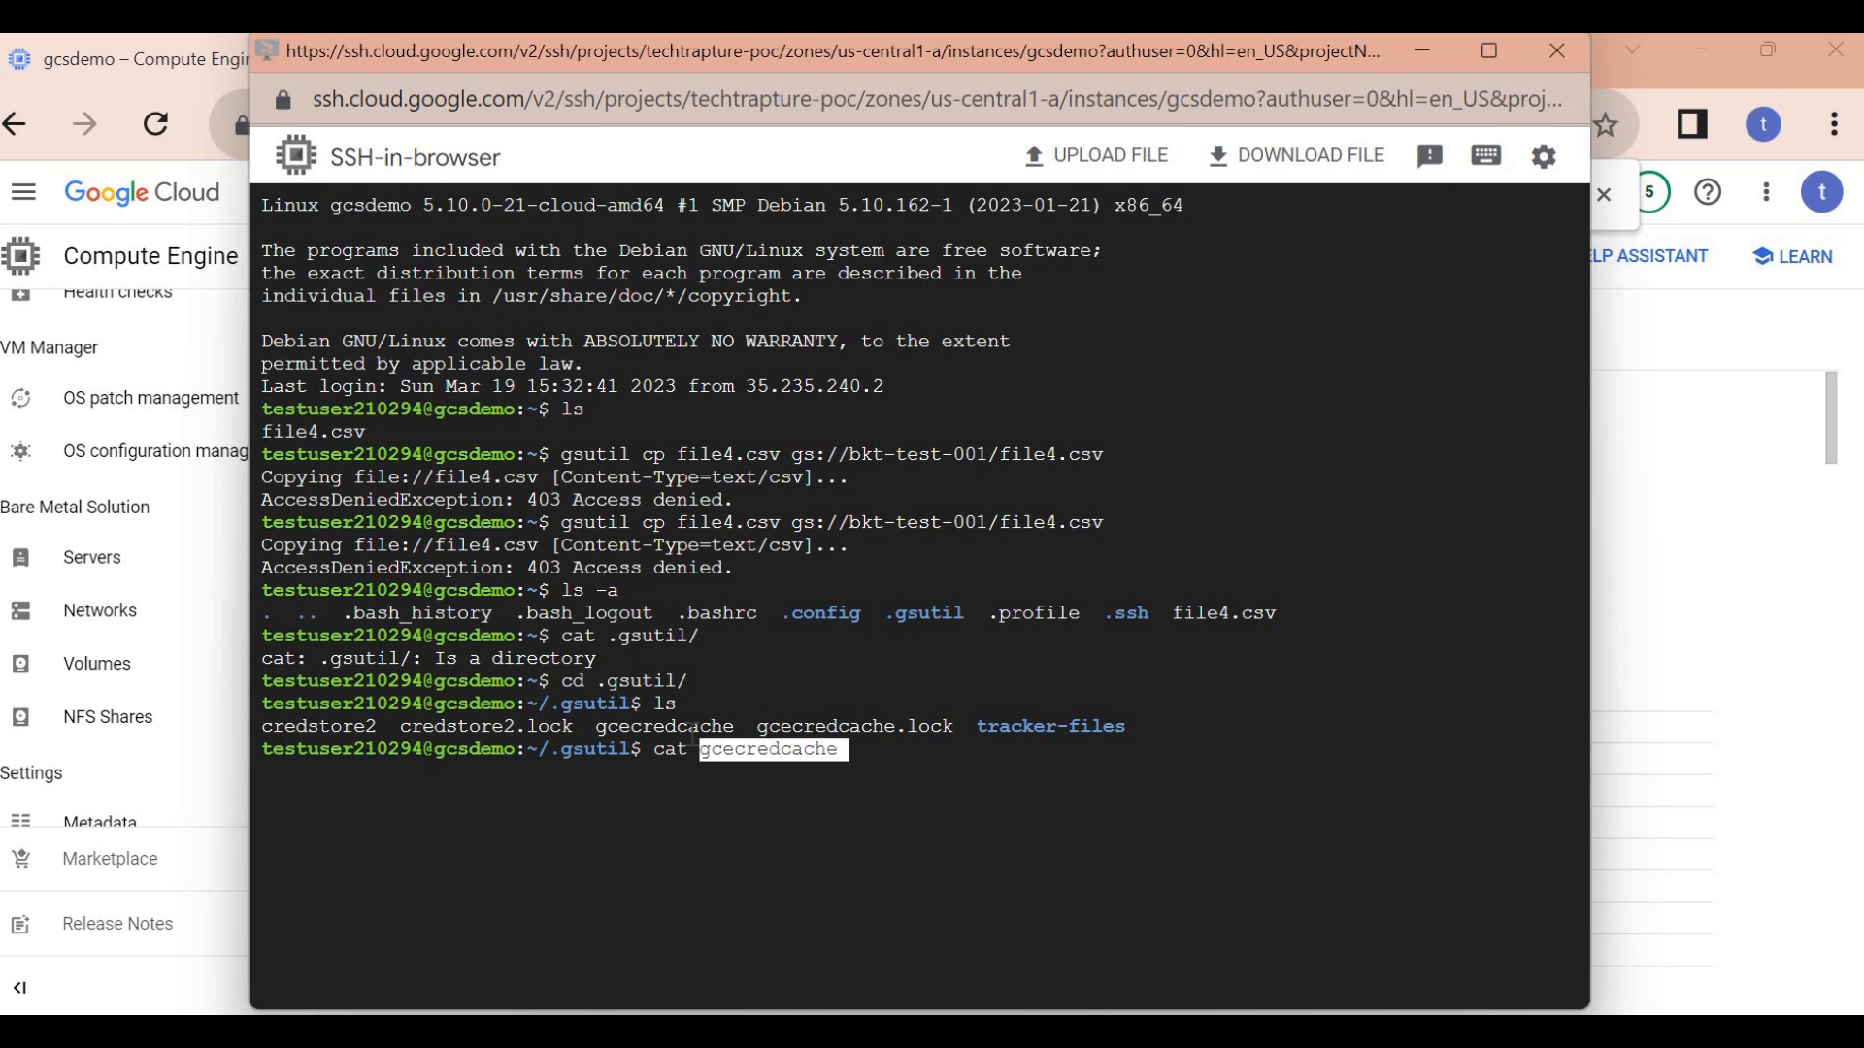
pyautogui.press('Return')
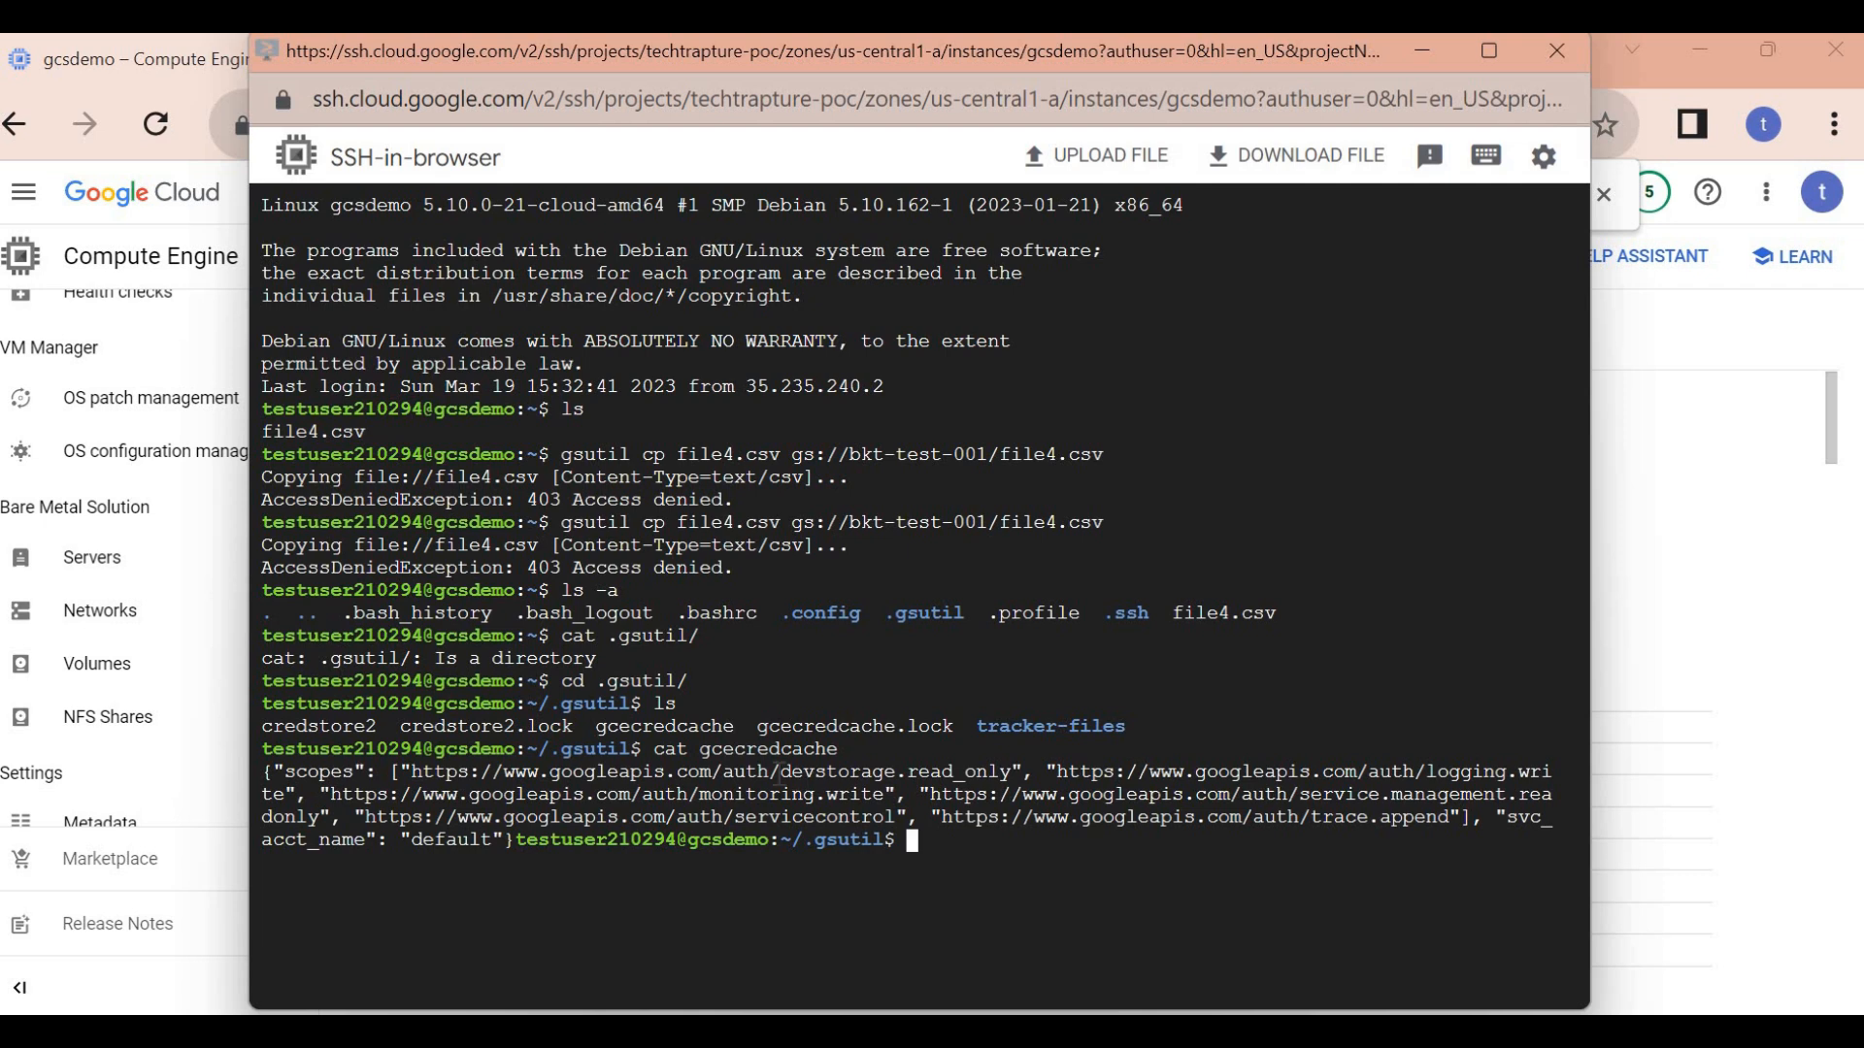
pyautogui.doubleClick(901, 771)
pyautogui.moveTo(901, 771); pyautogui.dragTo(1031, 771)
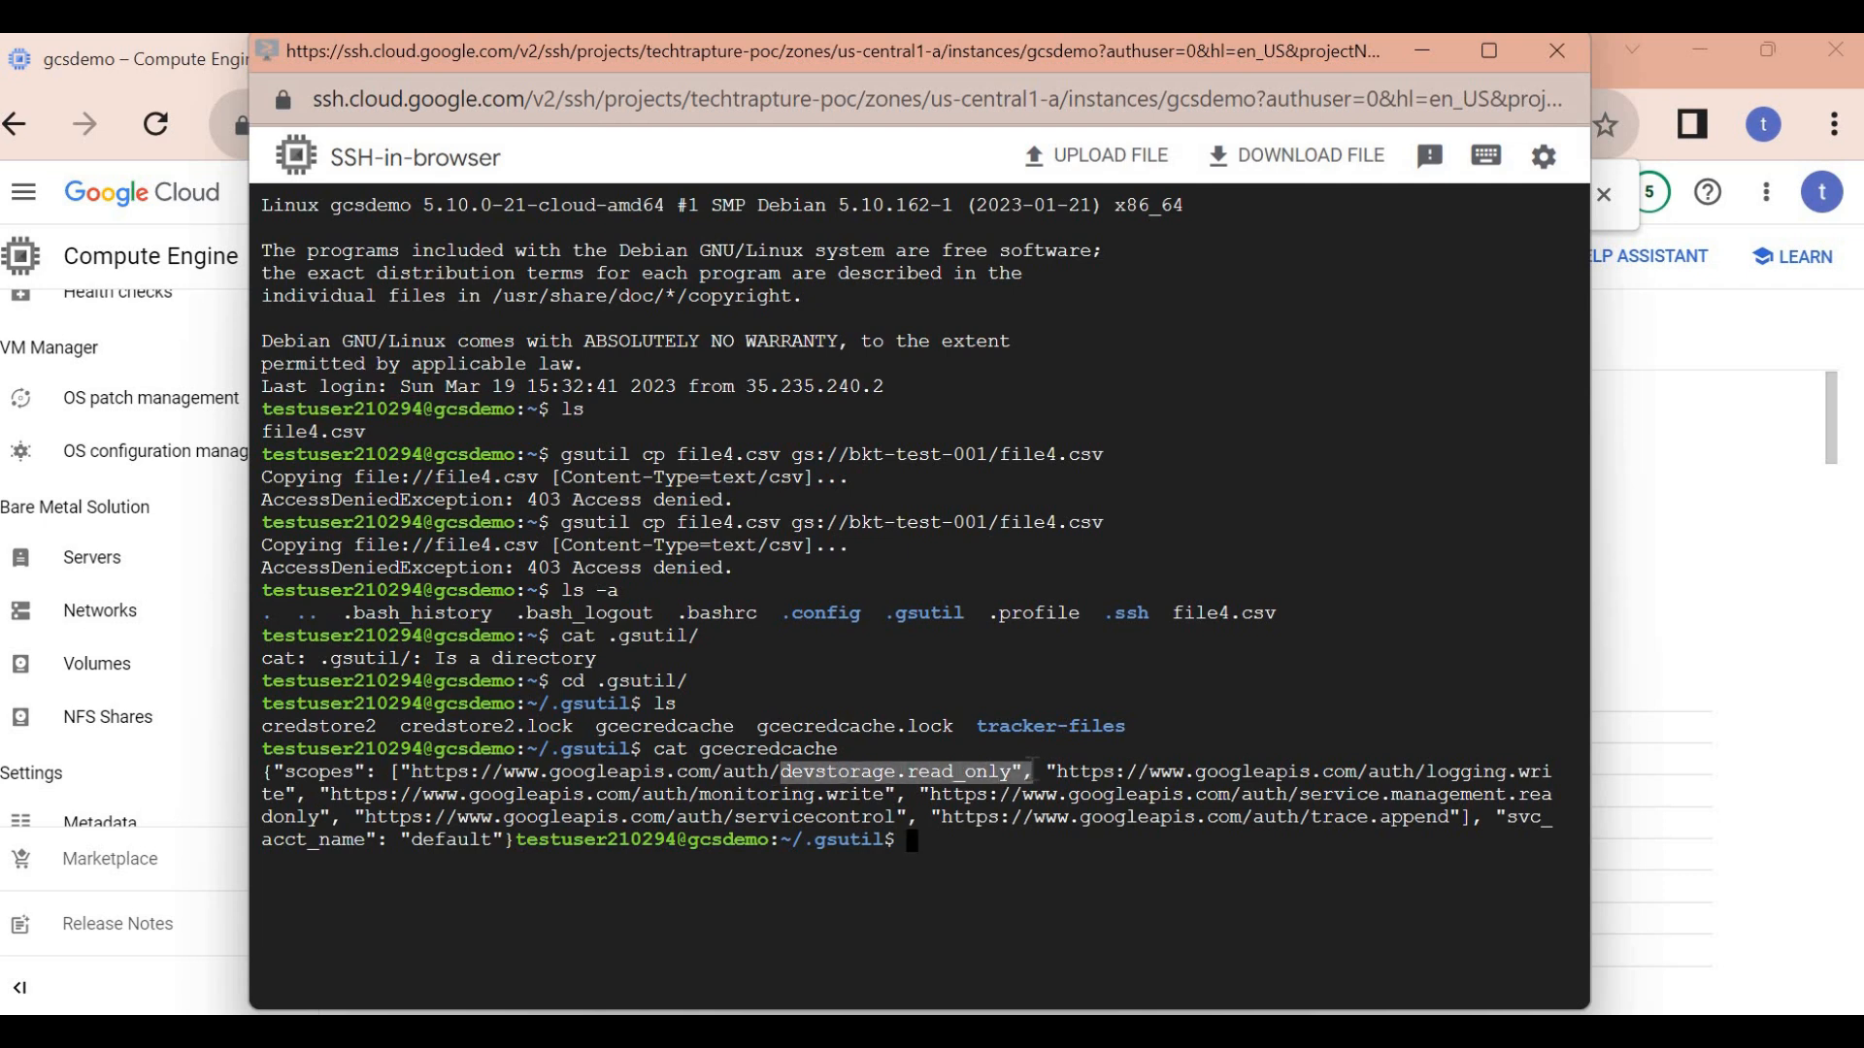
pyautogui.click(978, 847)
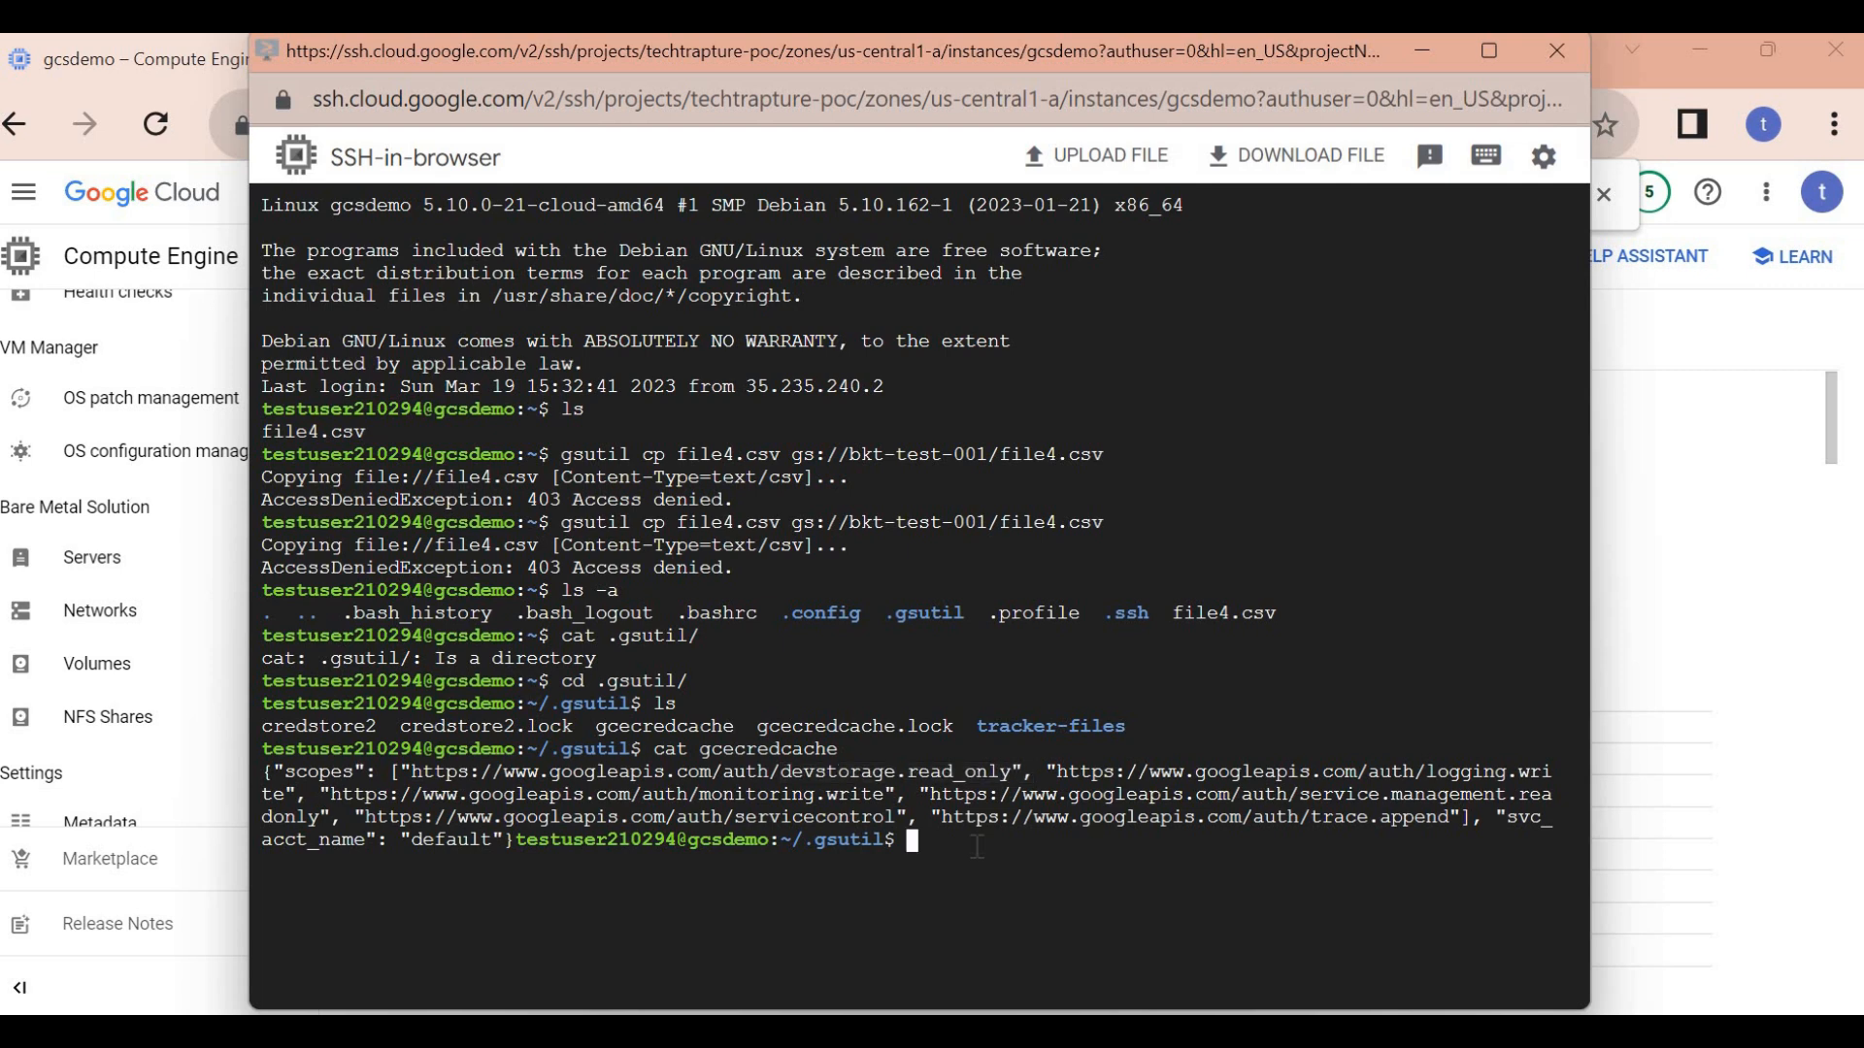
# - Remove the gcecredcache file from the .gsutil directory
pyautogui.write('rm gcsre')
pyautogui.press('Tab')
pyautogui.press('BackSpace')
pyautogui.press('BackSpace')
pyautogui.press('BackSpace')
pyautogui.press('BackSpace')
pyautogui.press('BackSpace')
pyautogui.press('Tab')
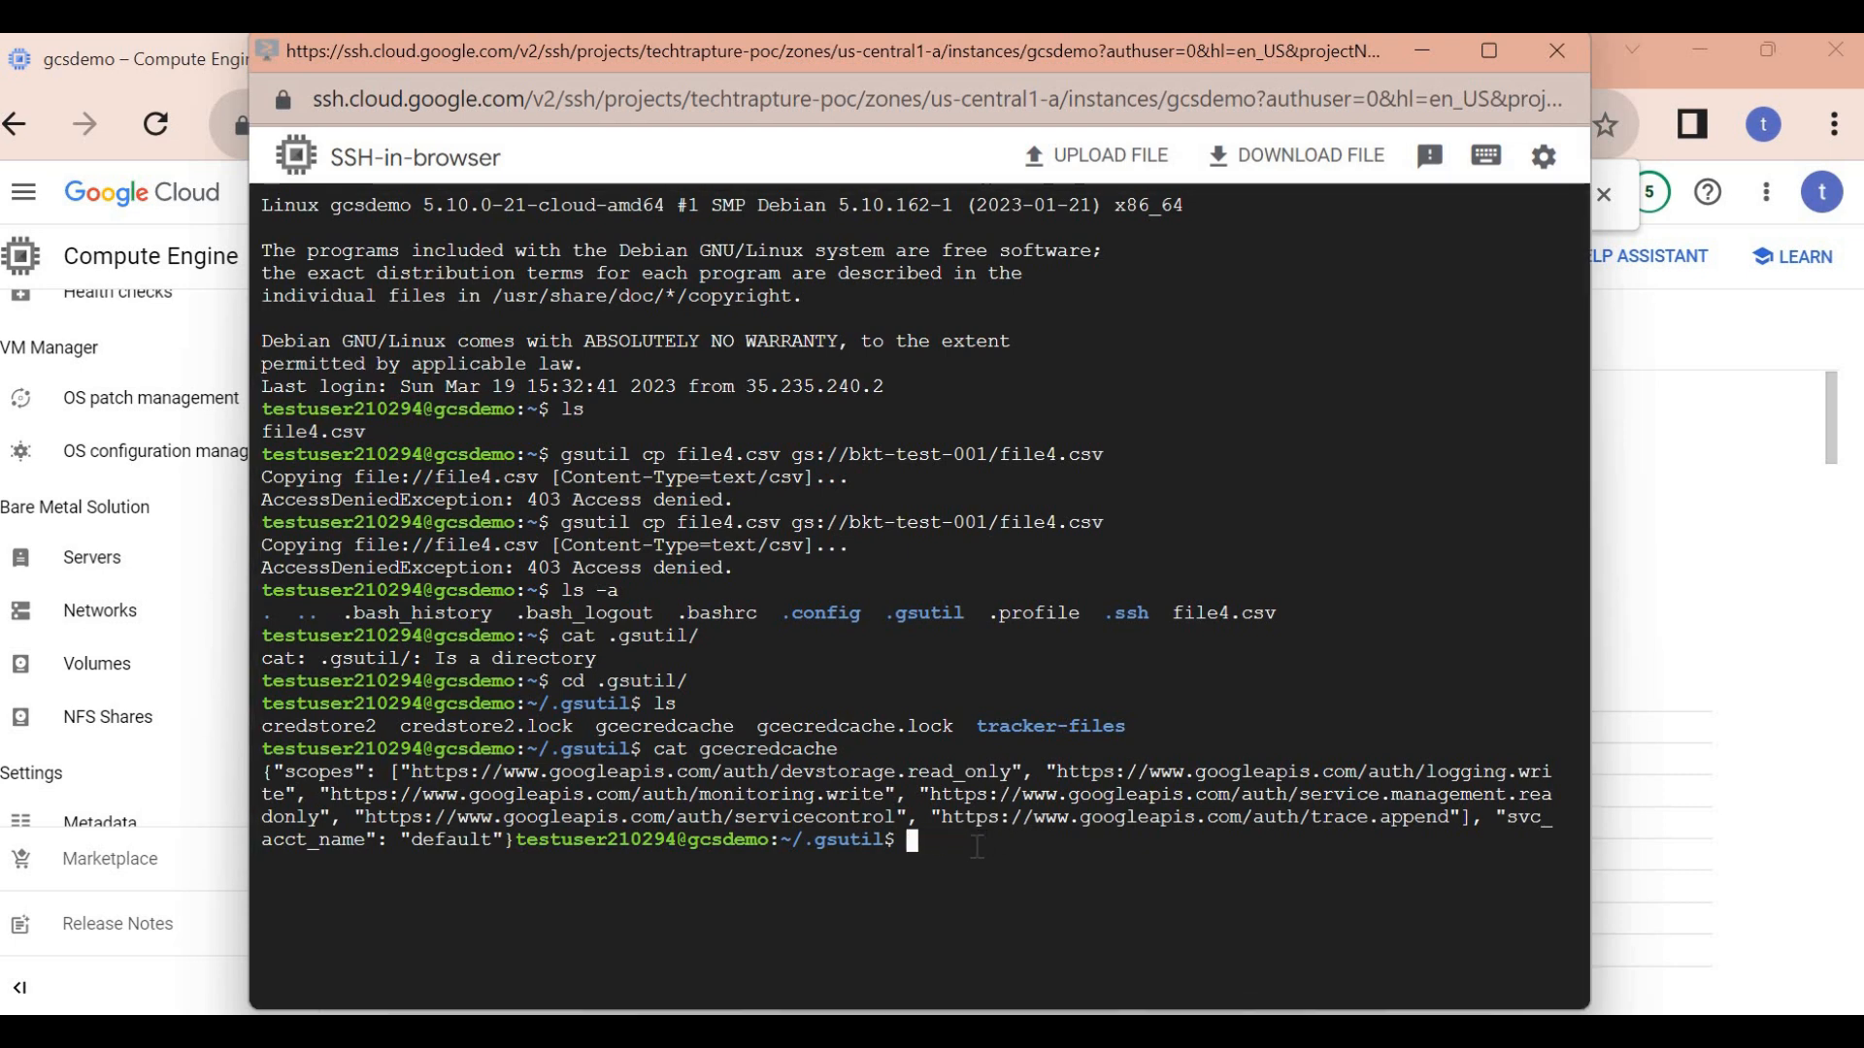
pyautogui.doubleClick(698, 730)
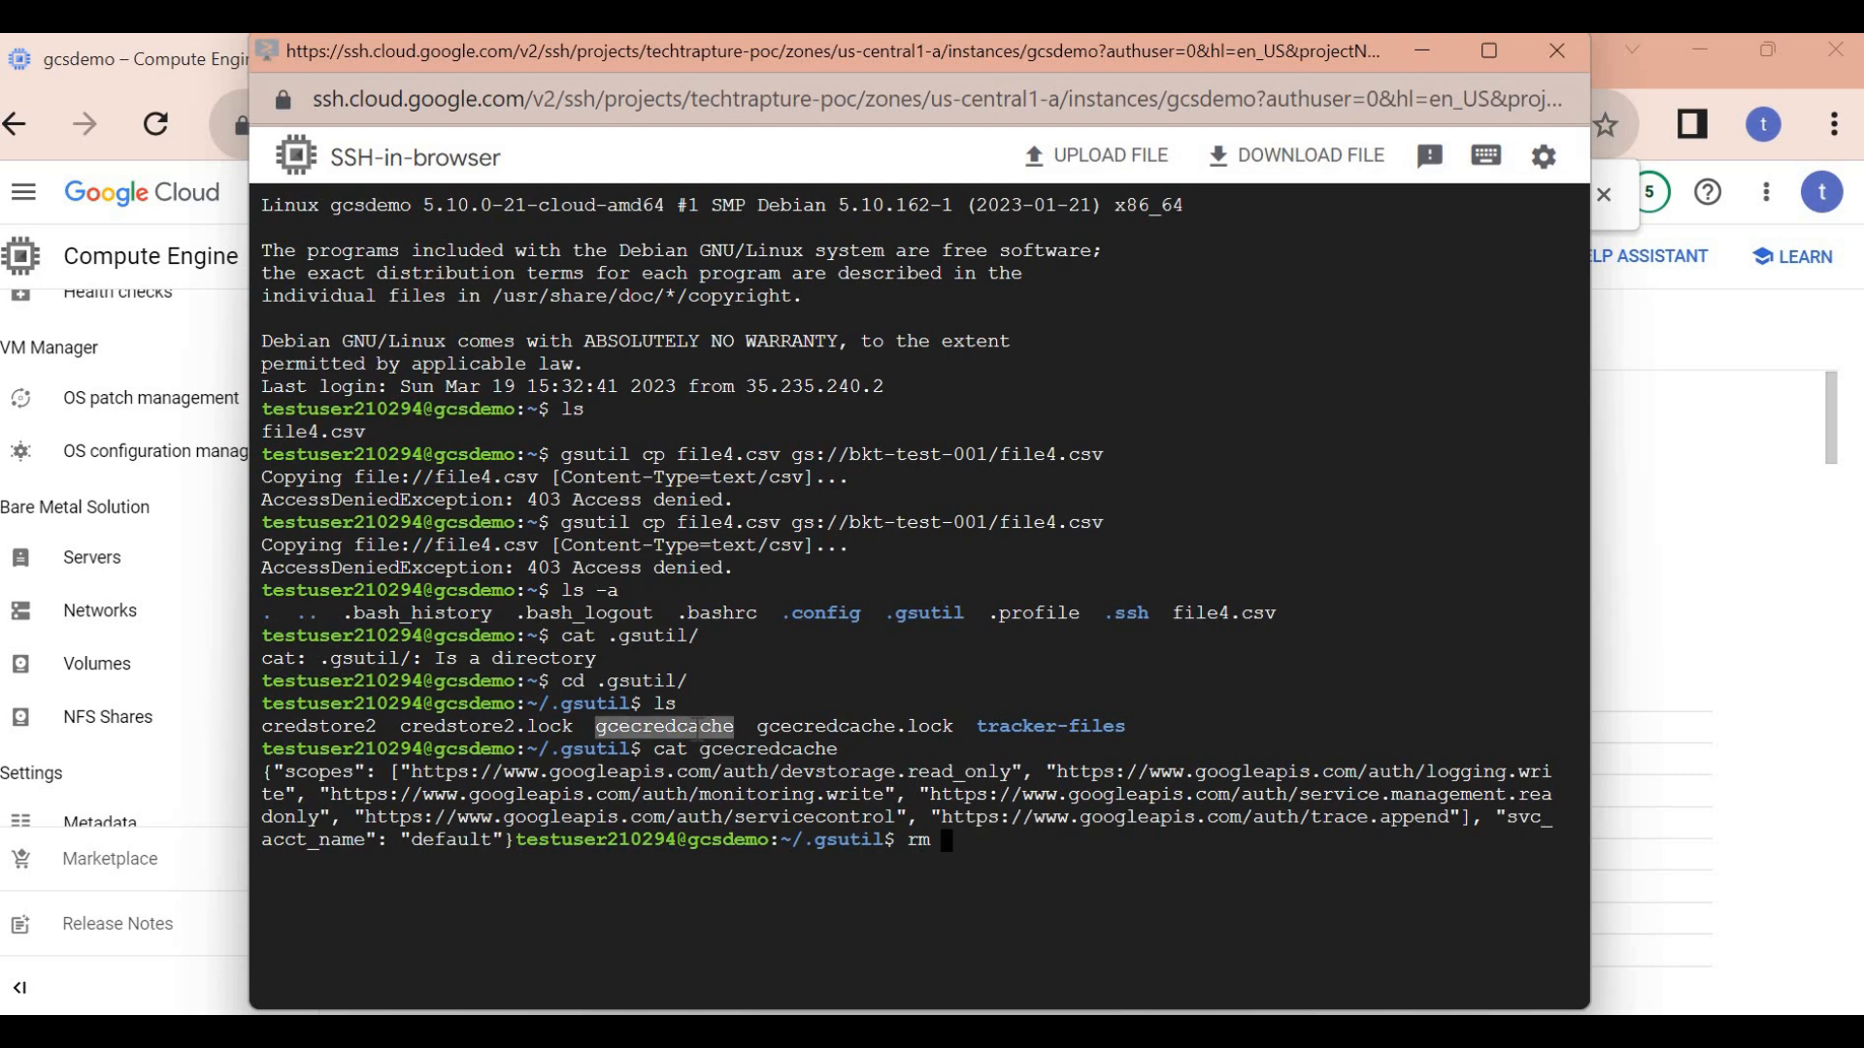
pyautogui.rightClick(698, 730)
pyautogui.press('Return')
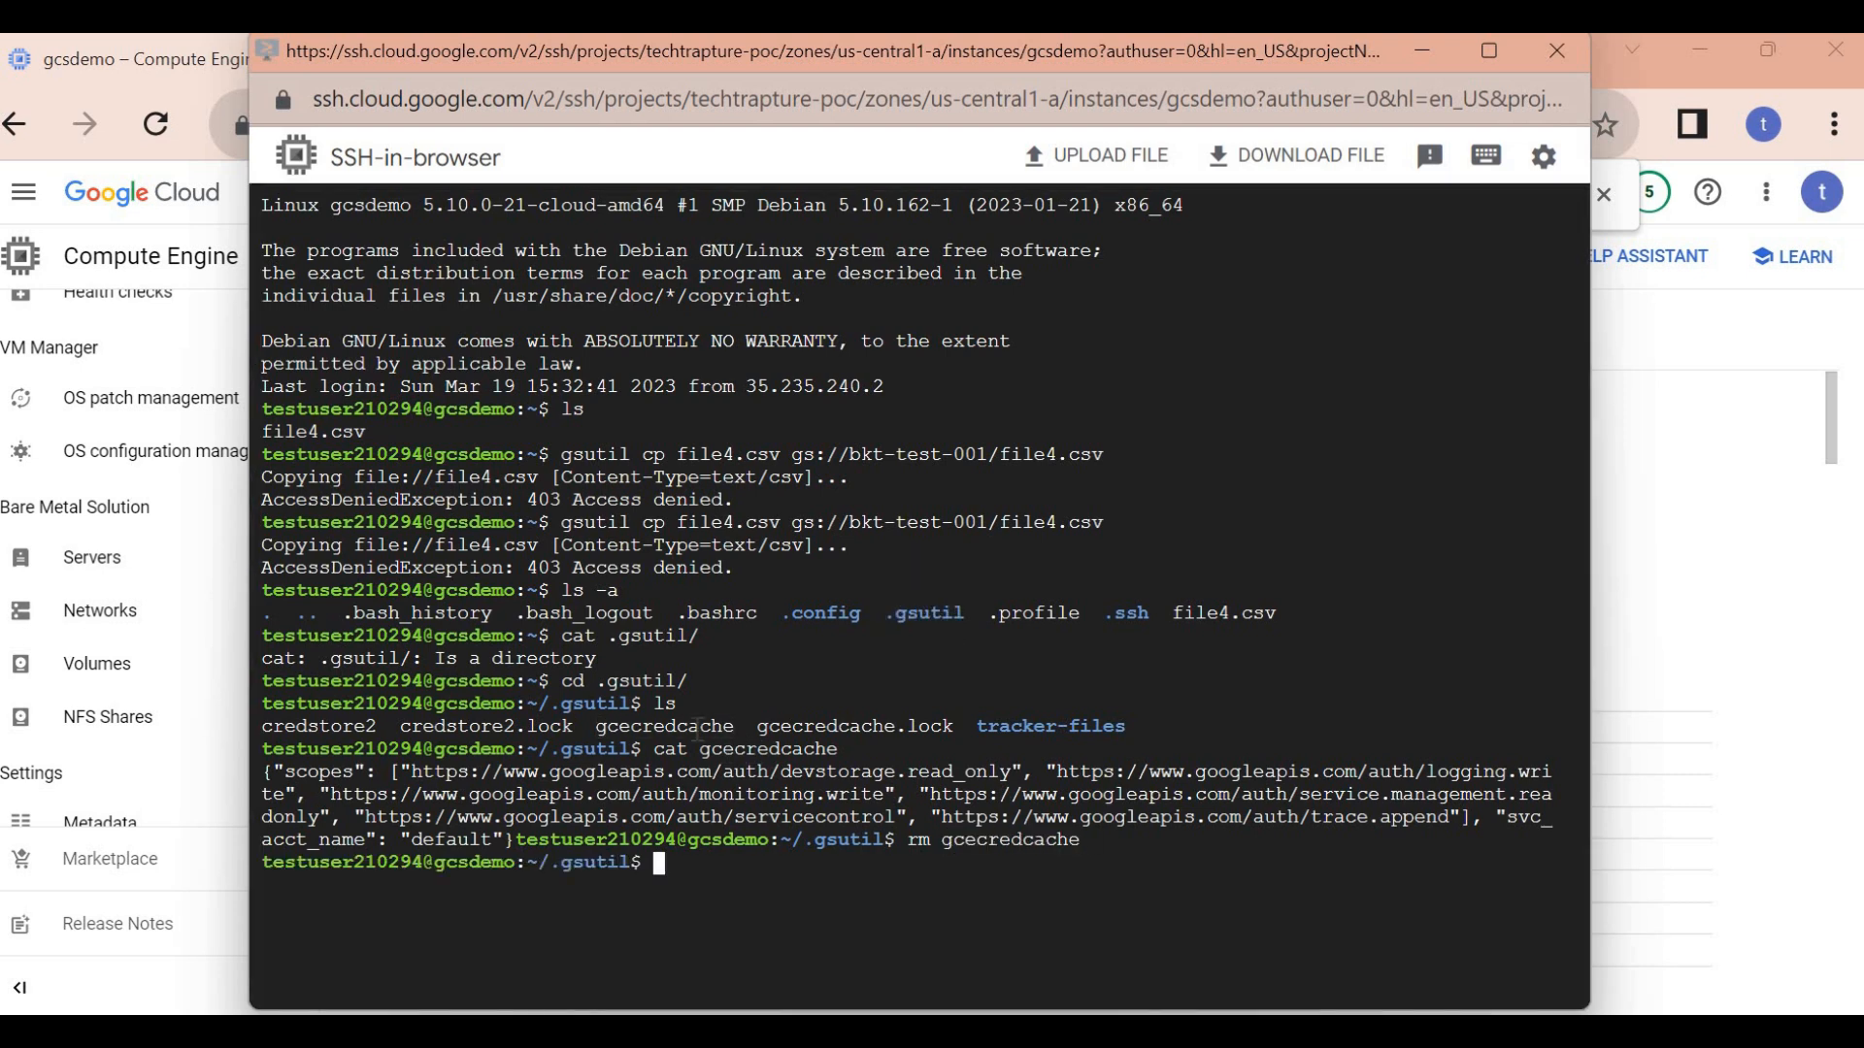
# - Go back up to the home directory with cd ..
pyautogui.press('Up')
pyautogui.press('Up')
pyautogui.press('Up')
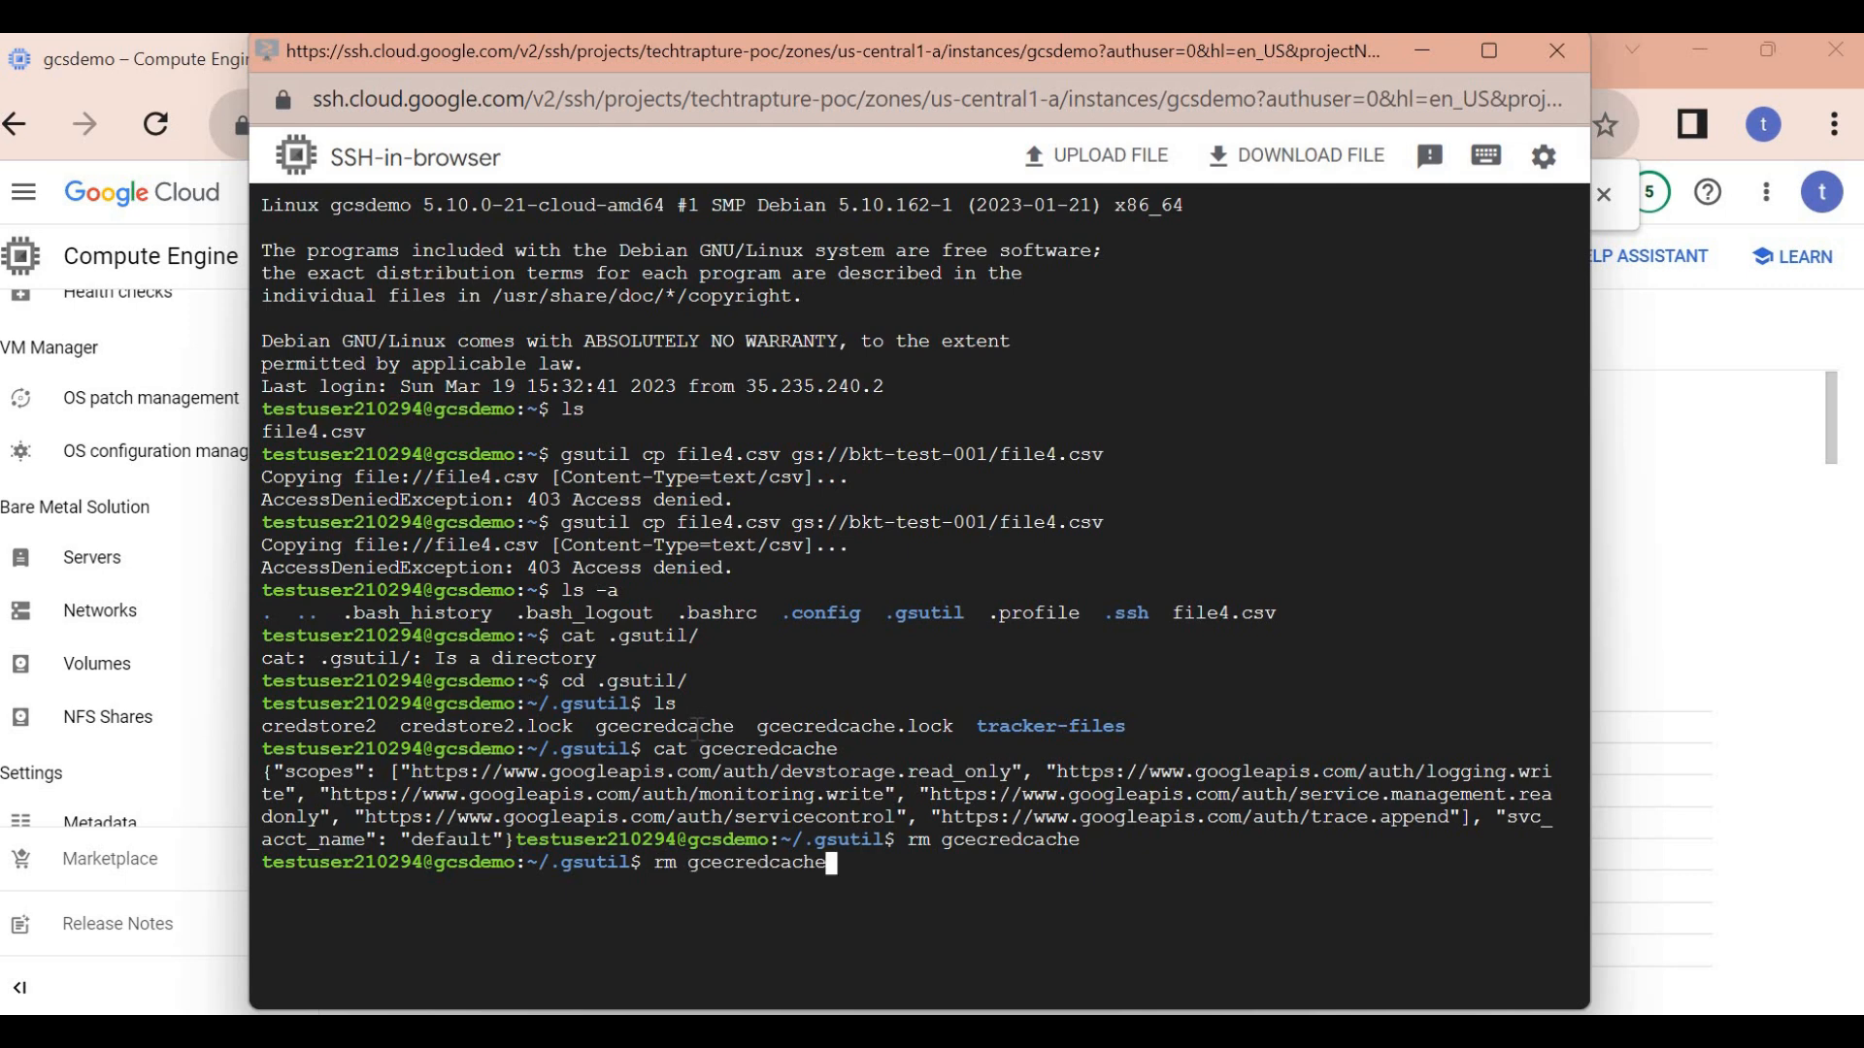
pyautogui.press('Up')
pyautogui.press('Up')
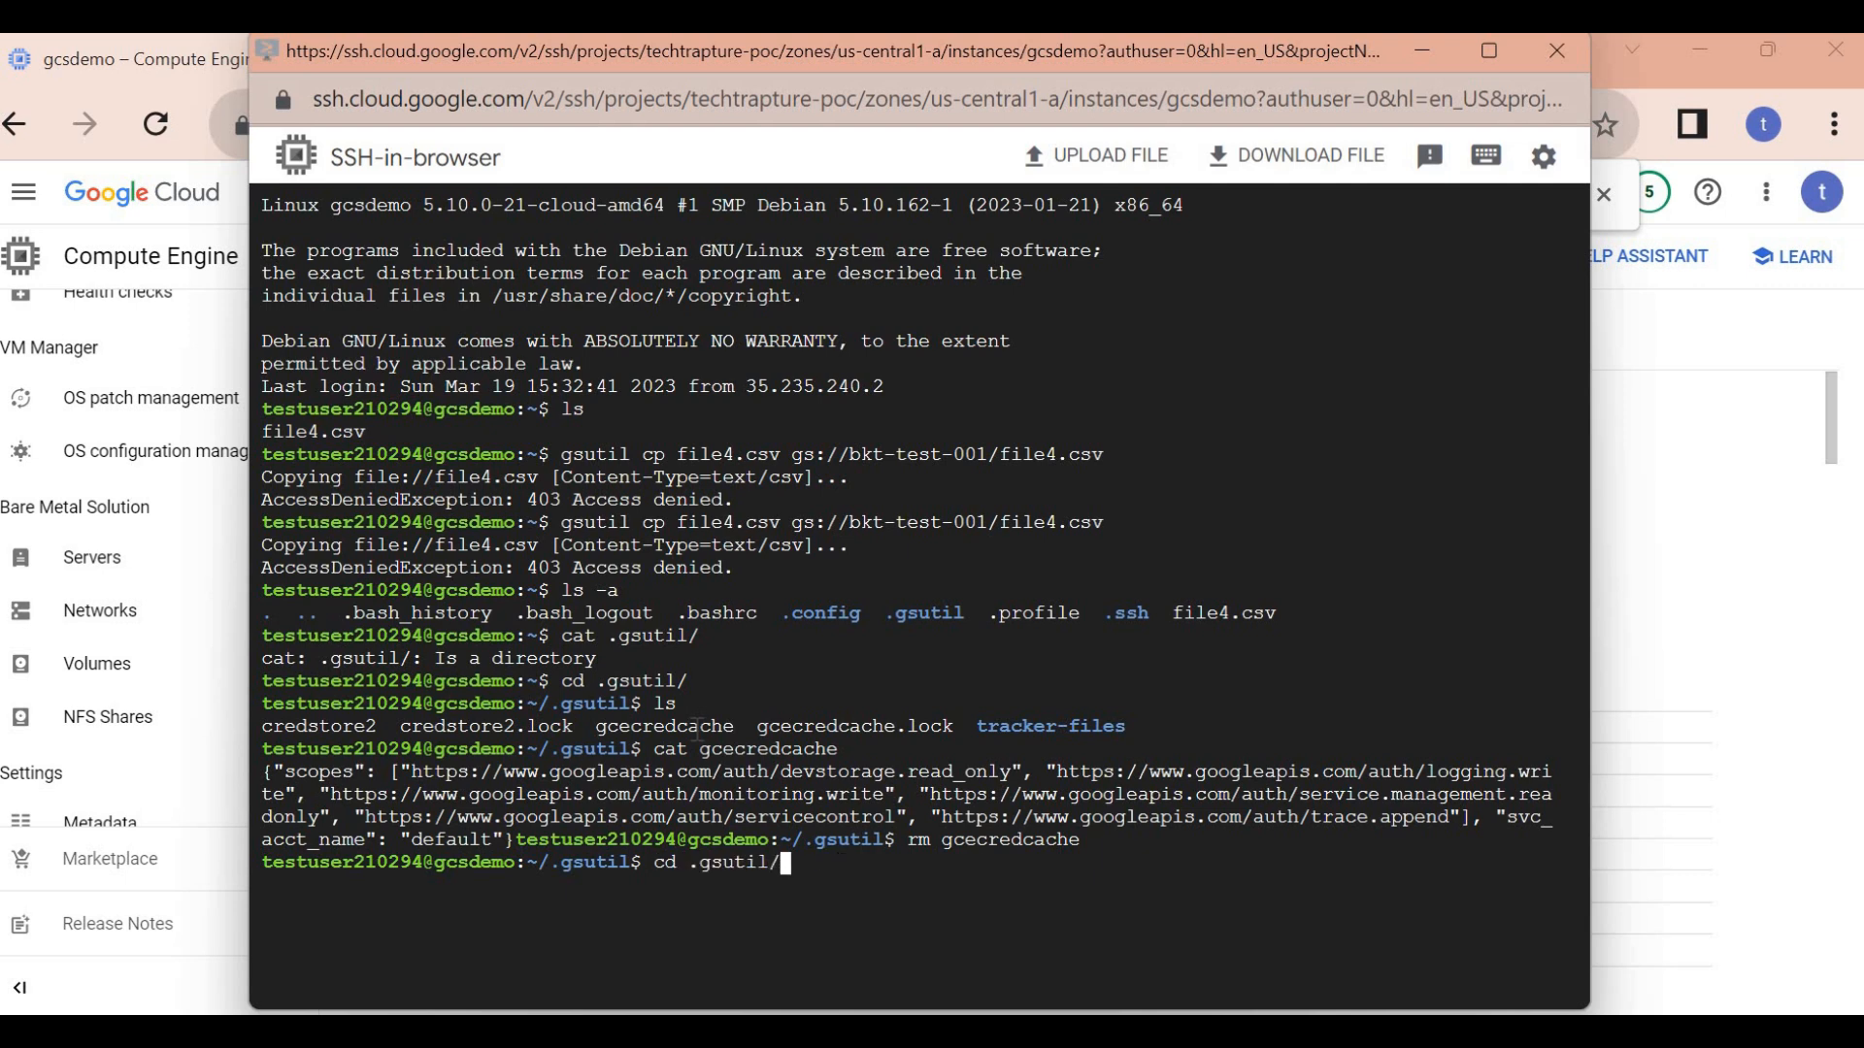
pyautogui.press('Up')
pyautogui.press('BackSpace')
pyautogui.press('BackSpace')
pyautogui.press('BackSpace')
pyautogui.press('BackSpace')
pyautogui.press('BackSpace')
pyautogui.press('BackSpace')
pyautogui.write('cd ..')
pyautogui.press('Return')
# - Retry the gsutil copy of file4.csv to gs://bkt-test-001/file4.csv
pyautogui.press('Up')
pyautogui.press('Up')
pyautogui.press('Up')
pyautogui.press('Up')
pyautogui.press('Up')
pyautogui.press('Up')
pyautogui.press('Up')
pyautogui.press('Up')
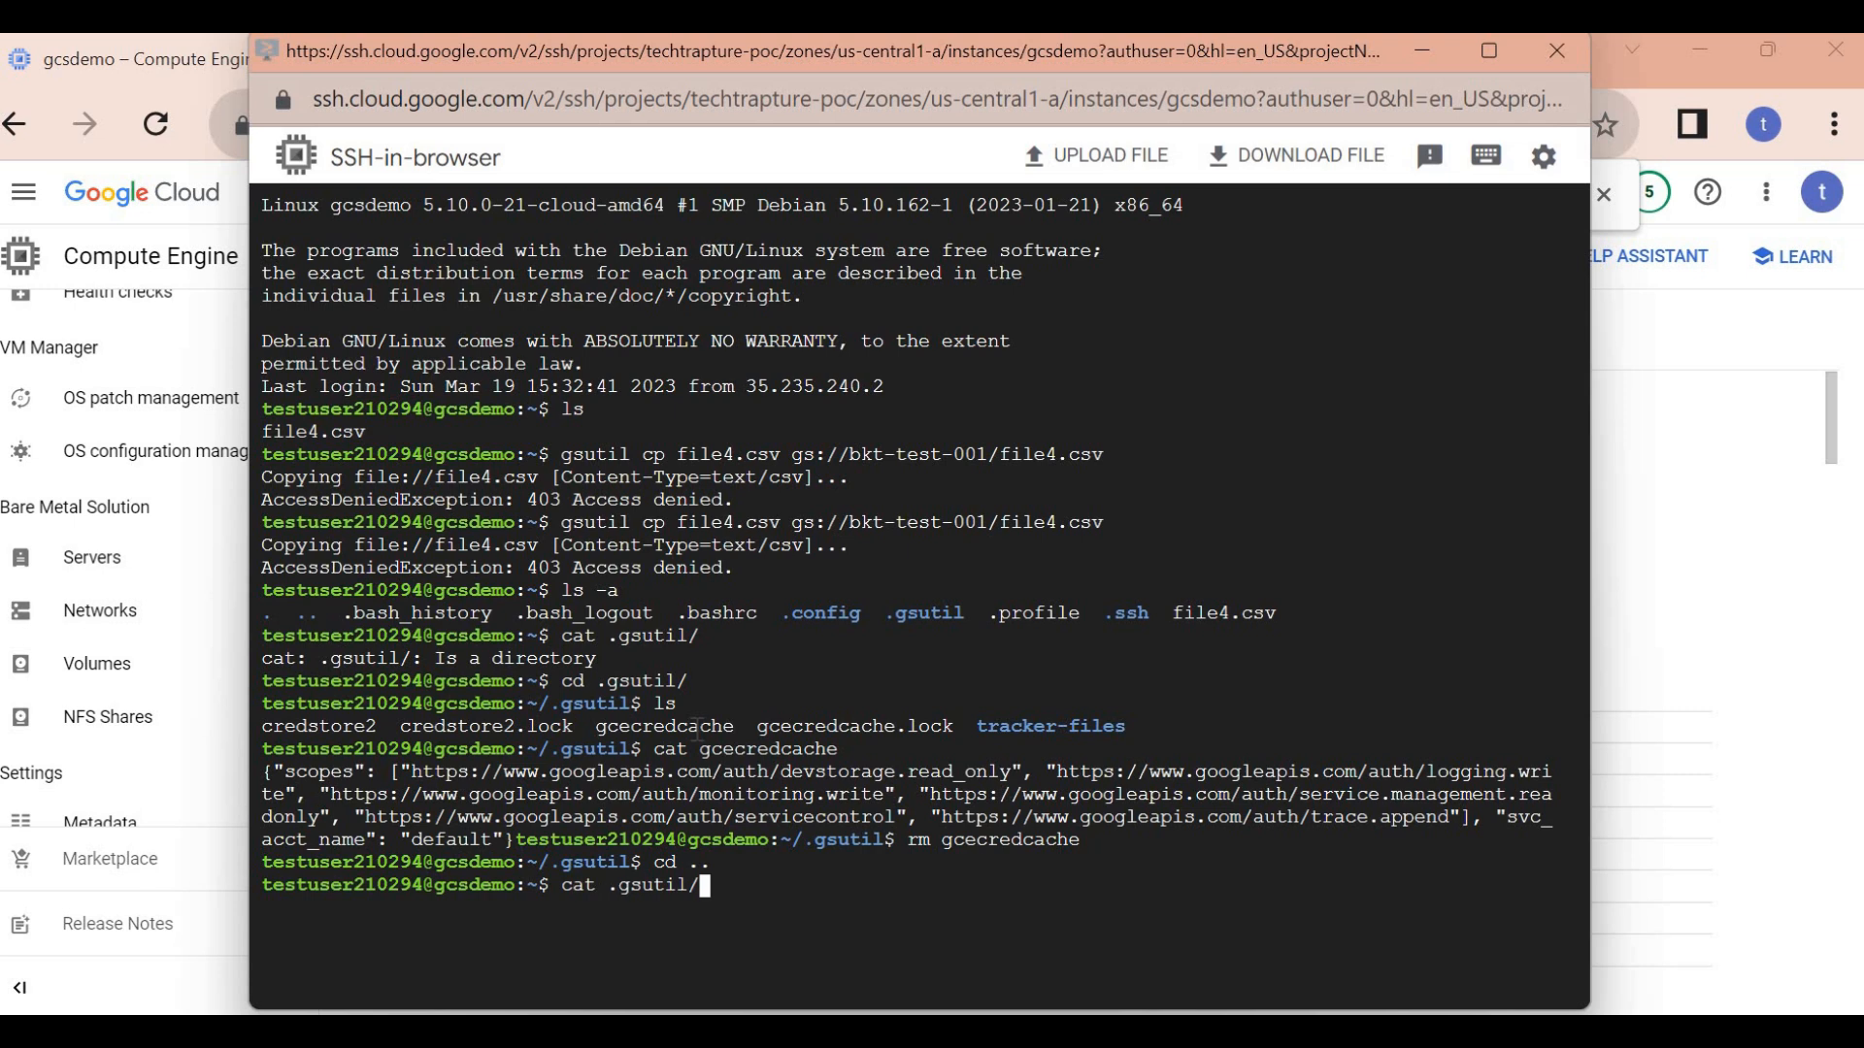
pyautogui.press('Return')
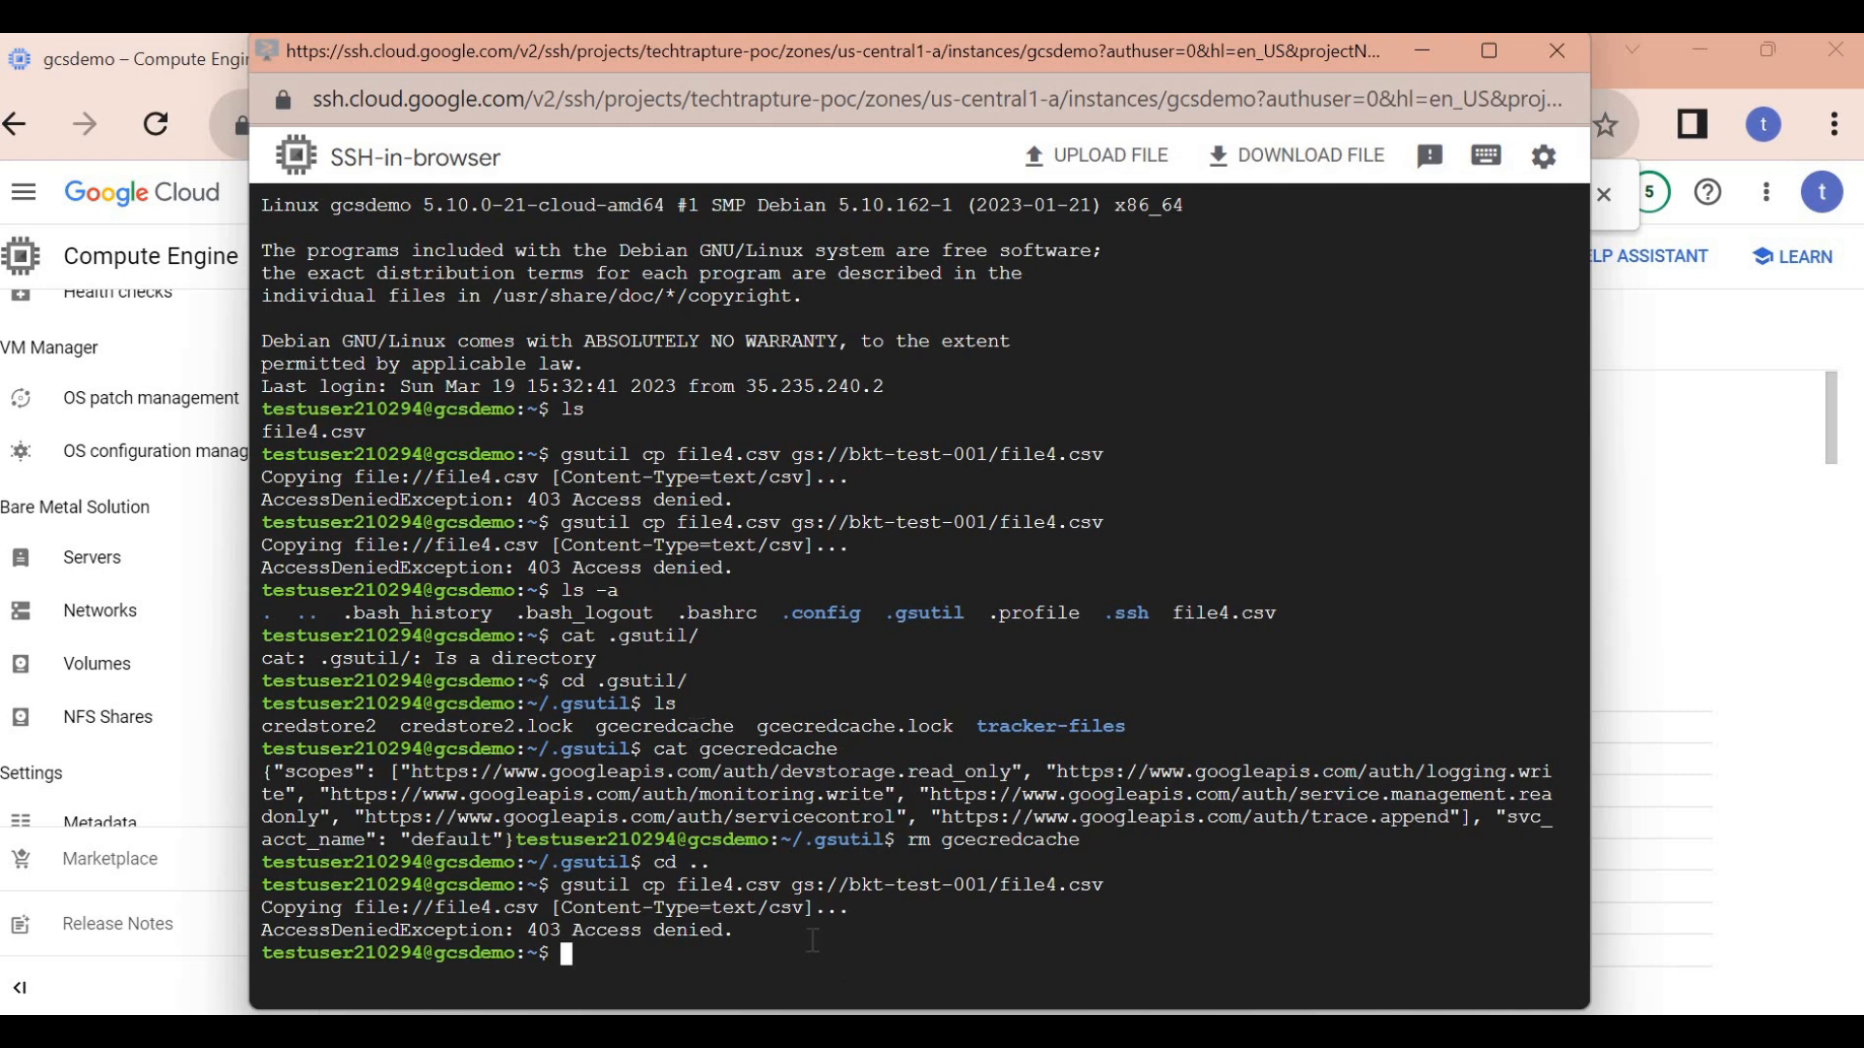
# - List the home directory's files, first normally and then including the hidden ones
pyautogui.write('ls')
pyautogui.press('Return')
pyautogui.write('ls -a')
pyautogui.press('Return')
# - Enter the .gsutil directory, list its contents and remove all files in it with rm *
pyautogui.write('cd .gs')
pyautogui.press('Tab')
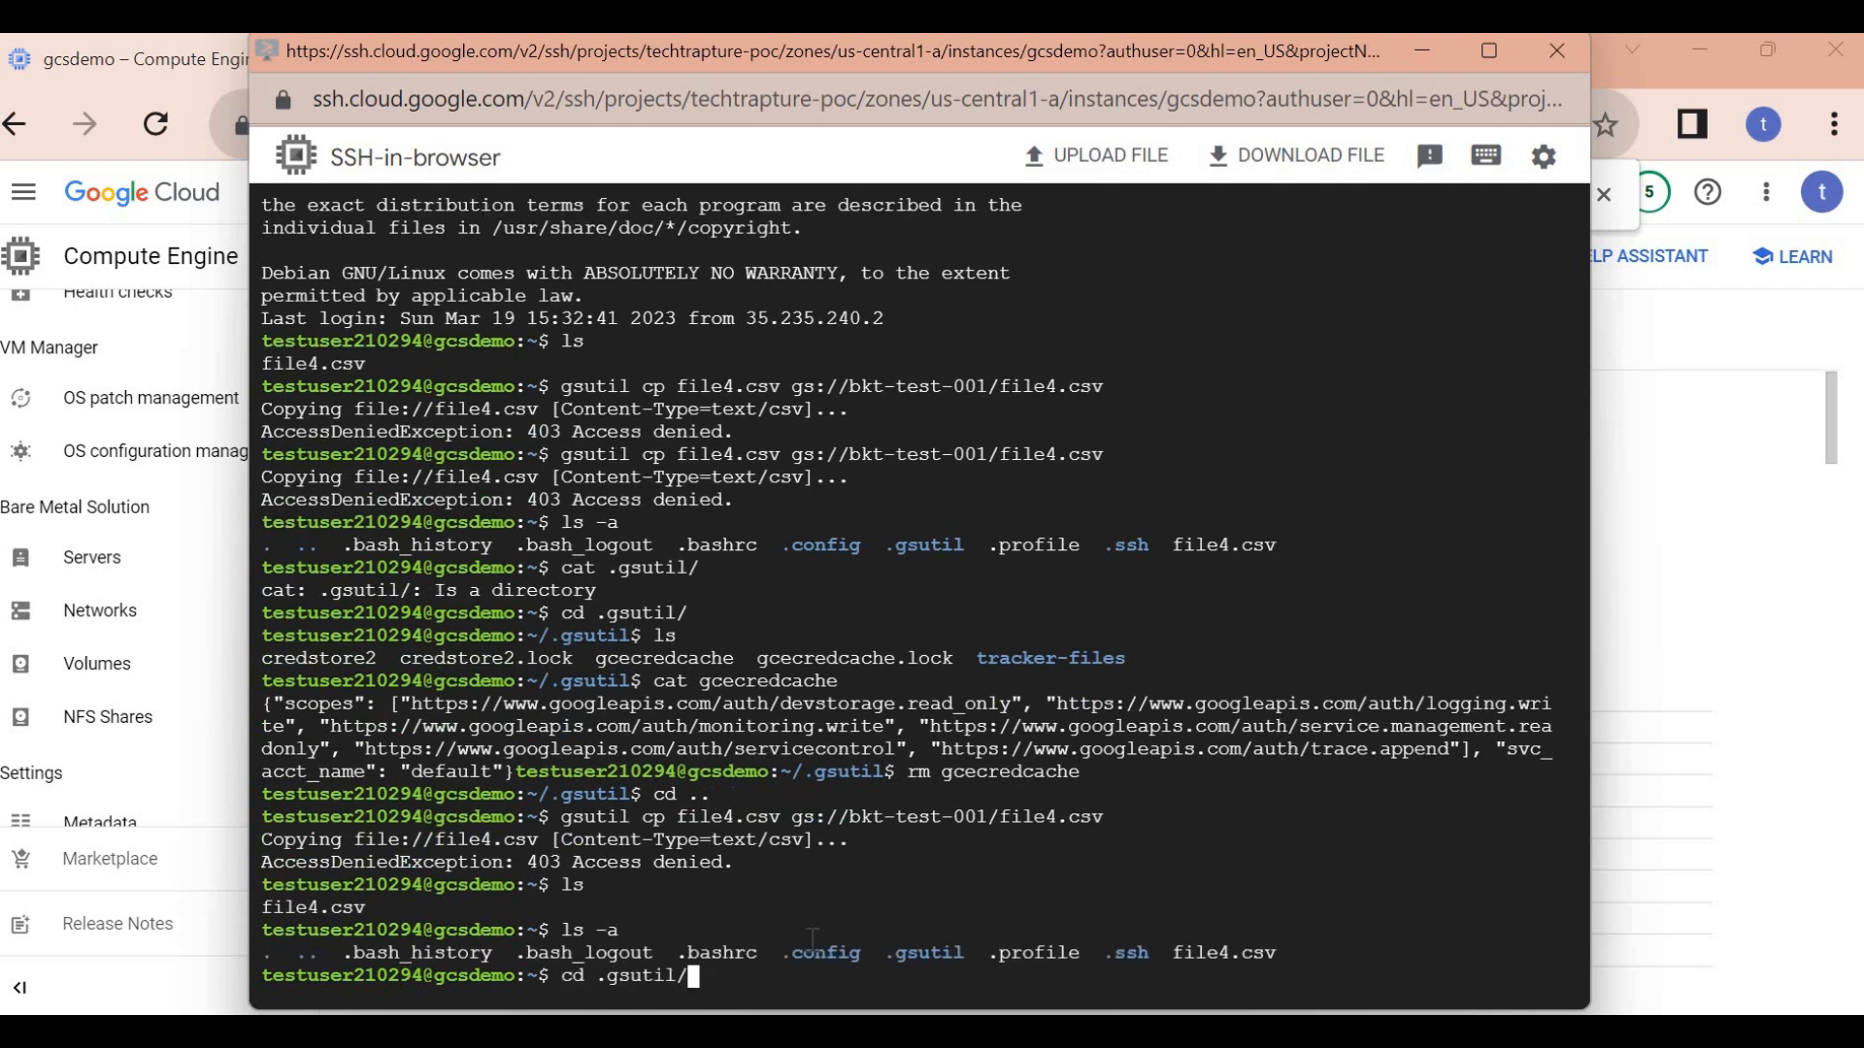
pyautogui.press('Return')
pyautogui.write('ls')
pyautogui.press('Return')
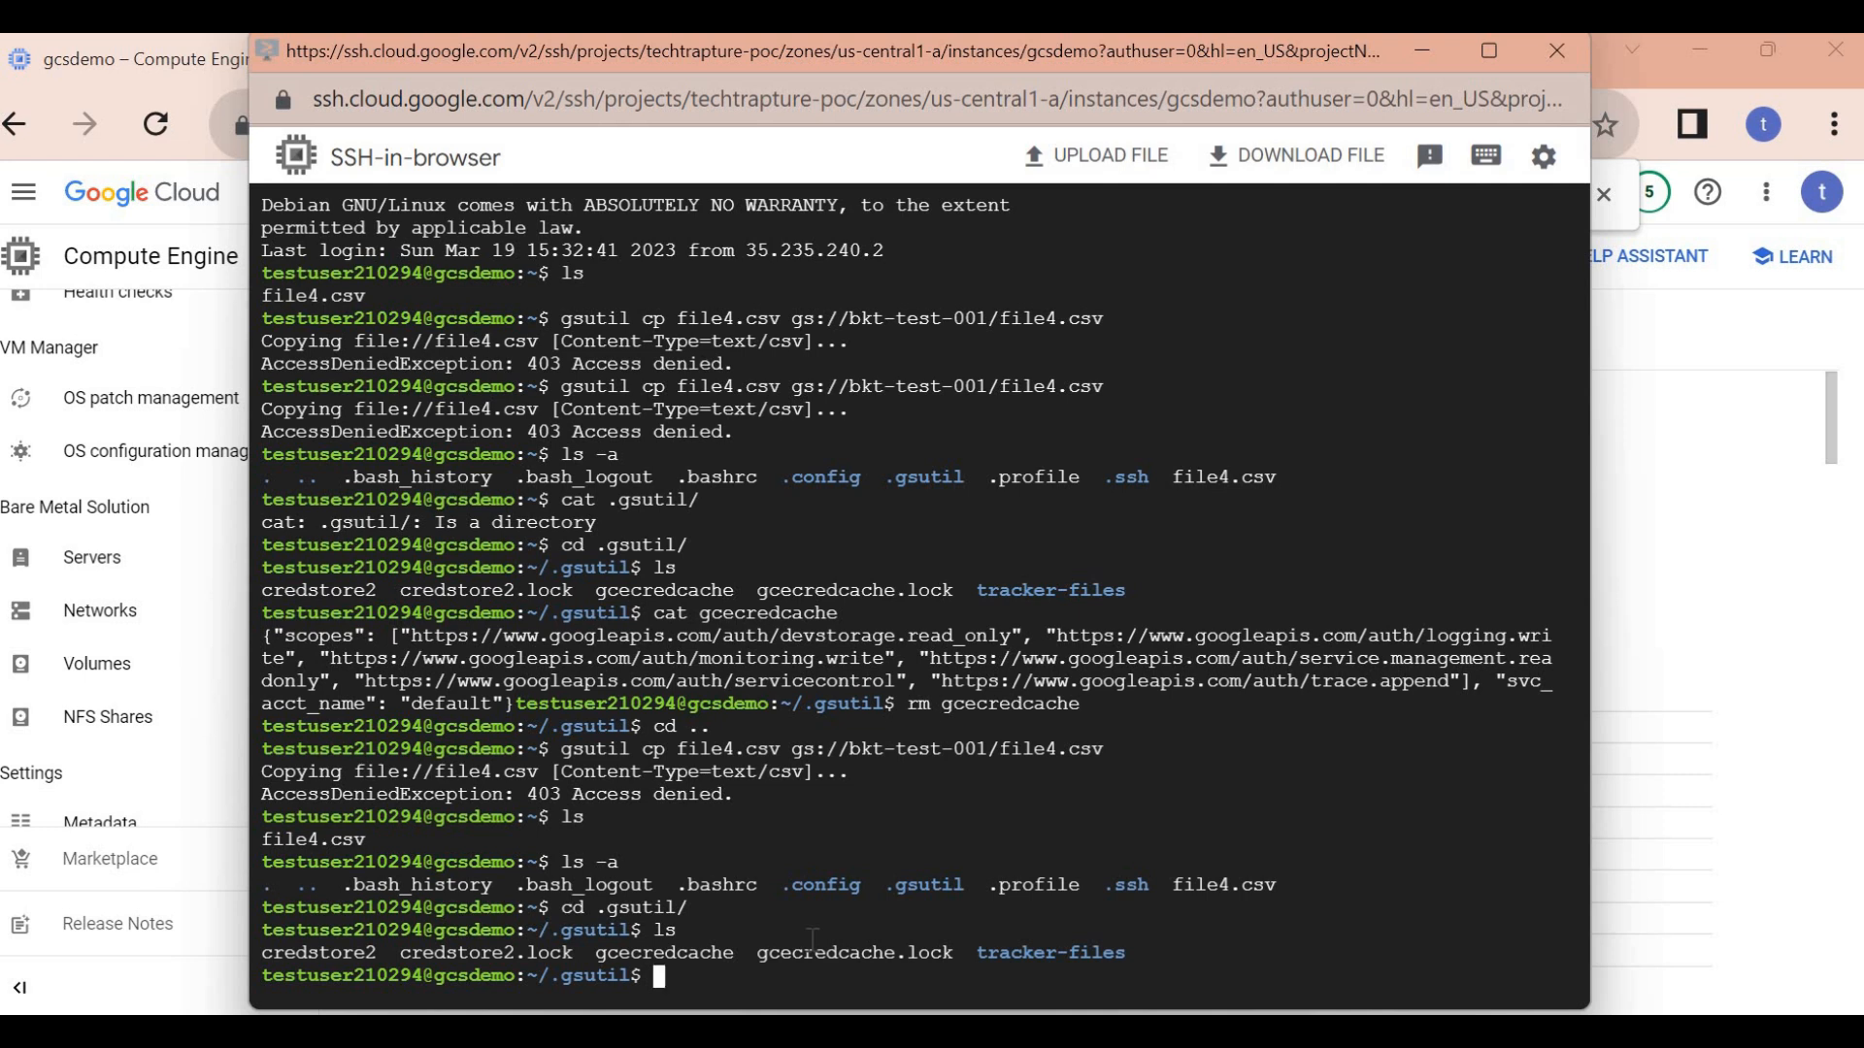
pyautogui.write('rm *')
pyautogui.press('Return')
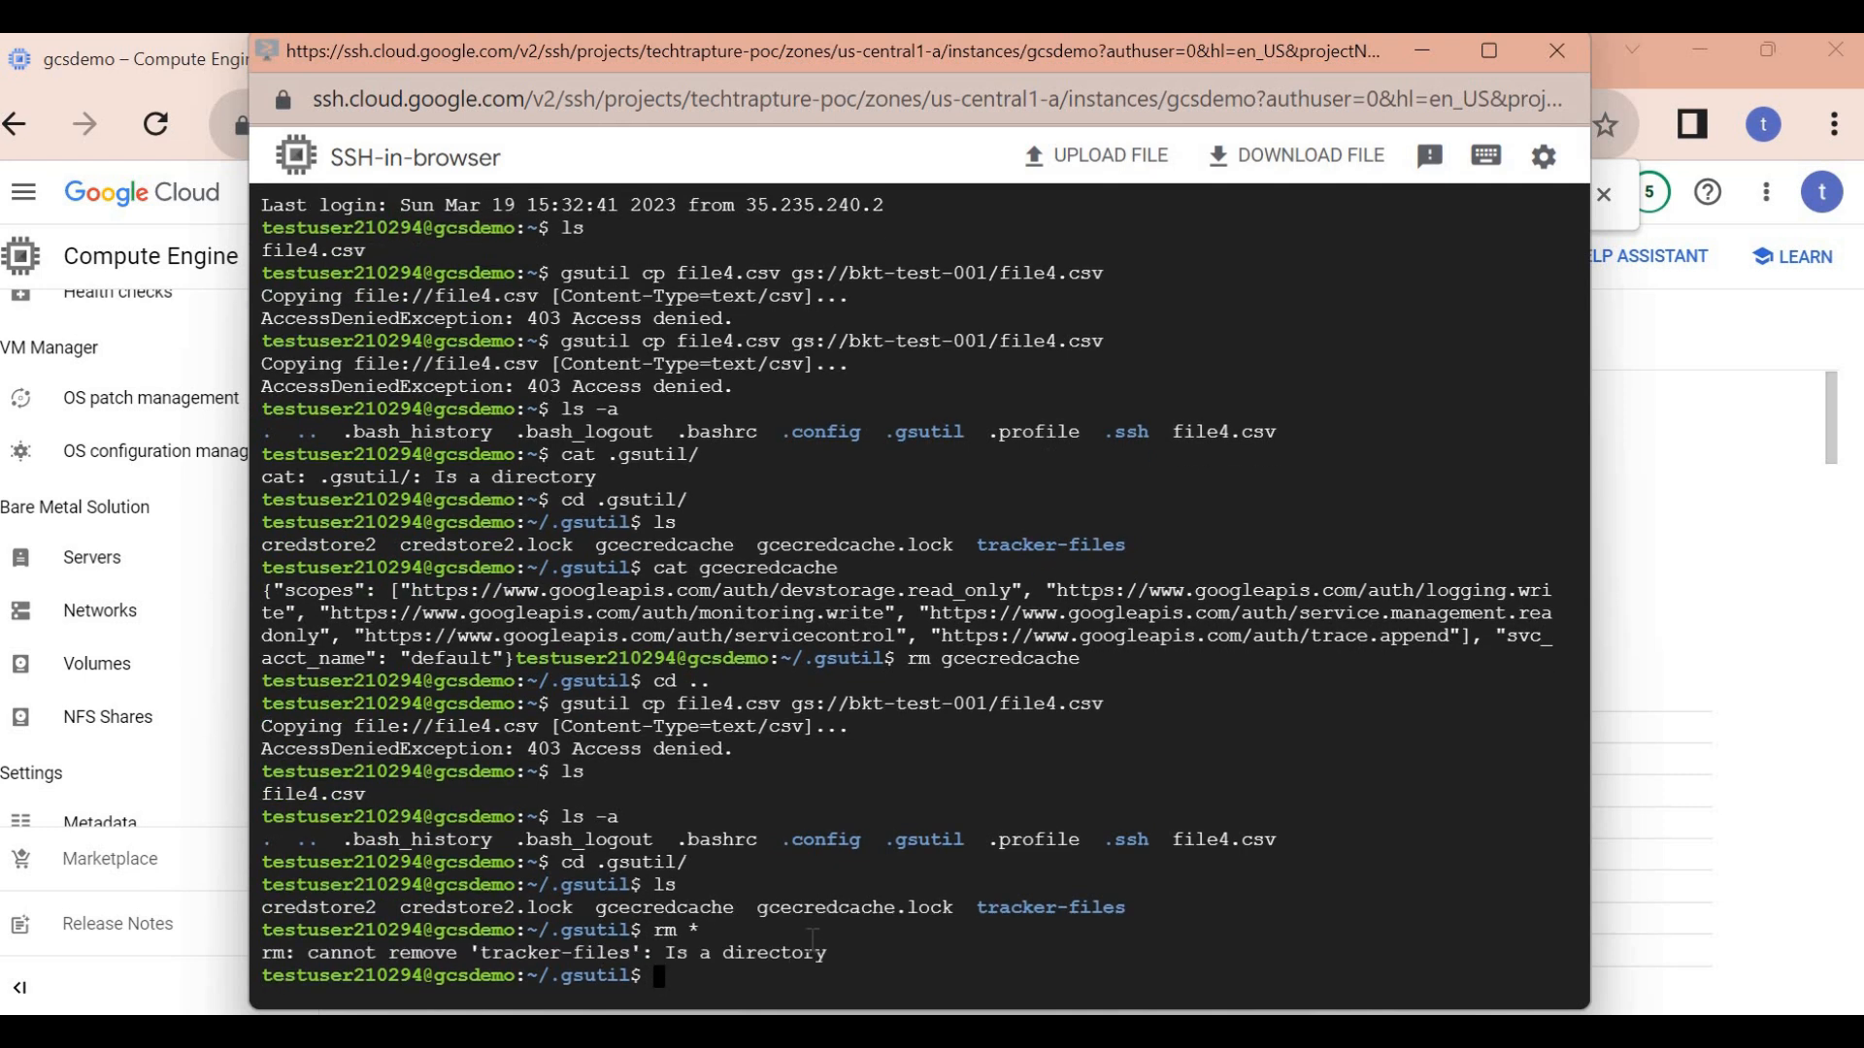
# - Force-remove everything in the .gsutil directory with rm -rf * and go back to the home directory with cd ..
pyautogui.write('rm -rf *')
pyautogui.press('Return')
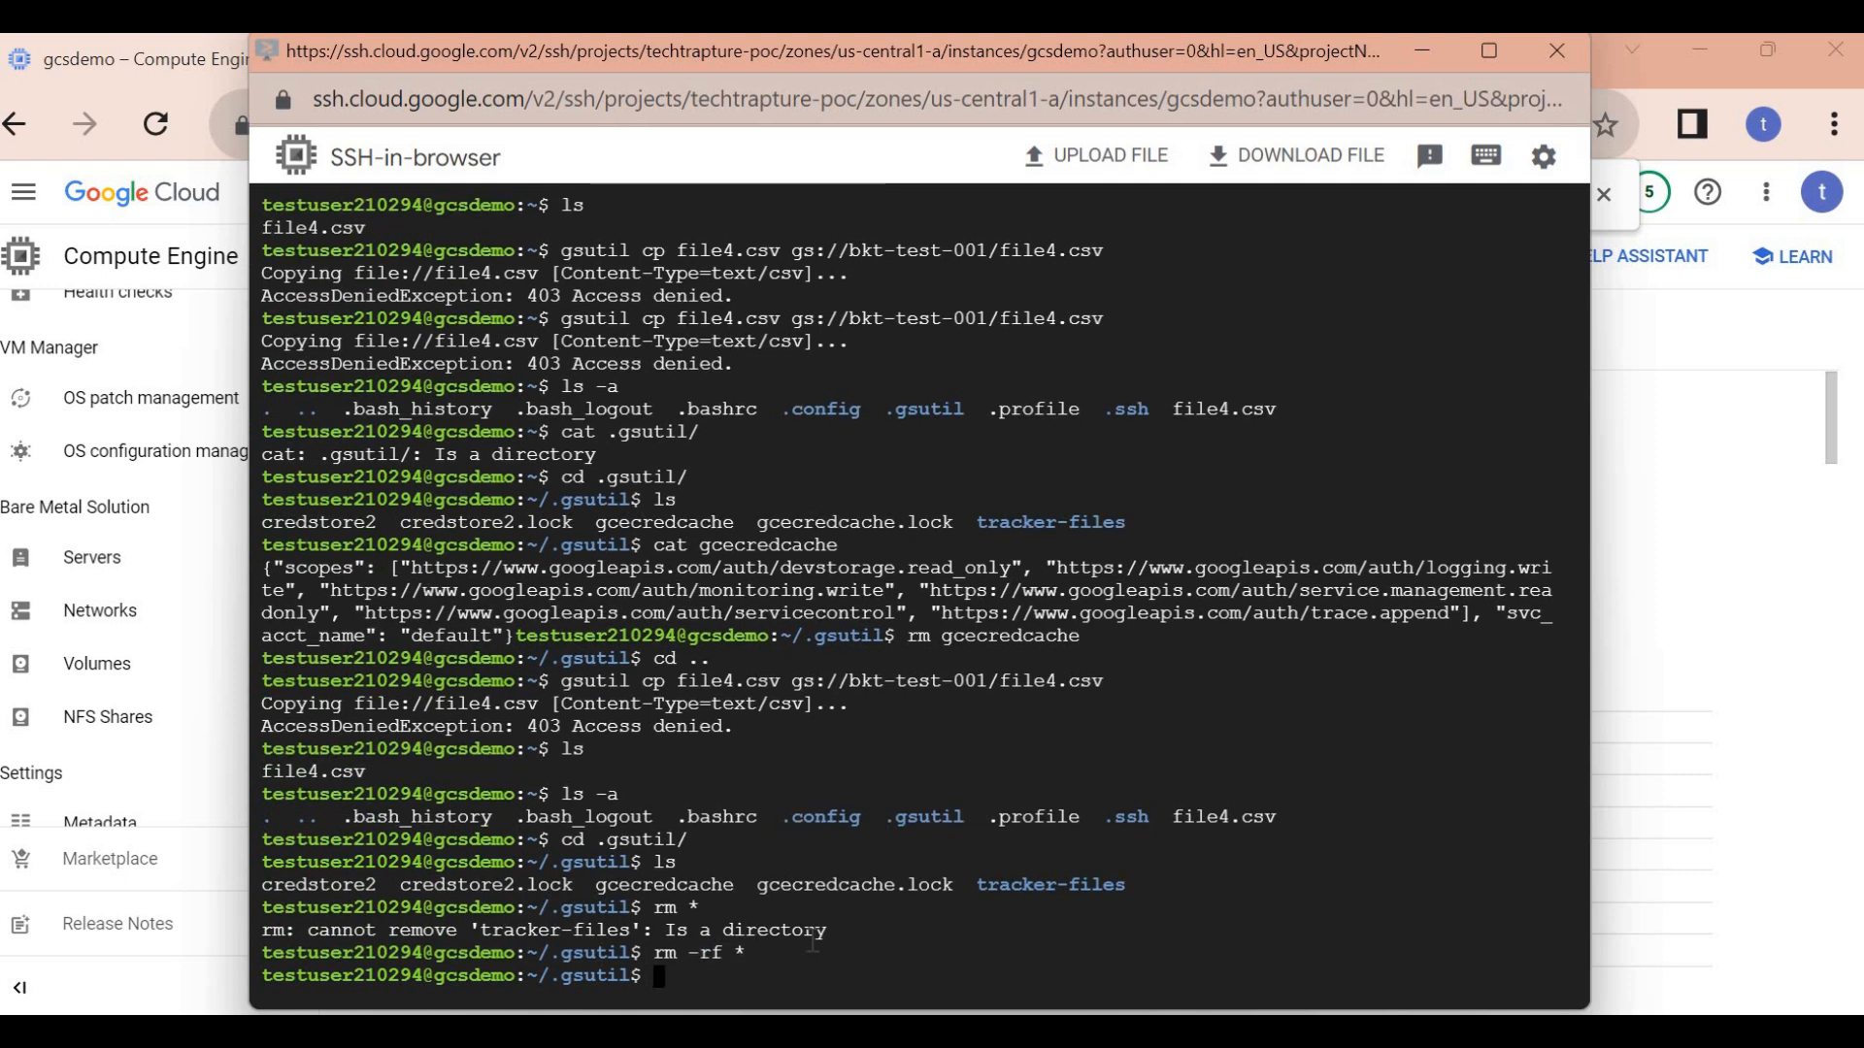
pyautogui.write('cd ..')
pyautogui.press('Return')
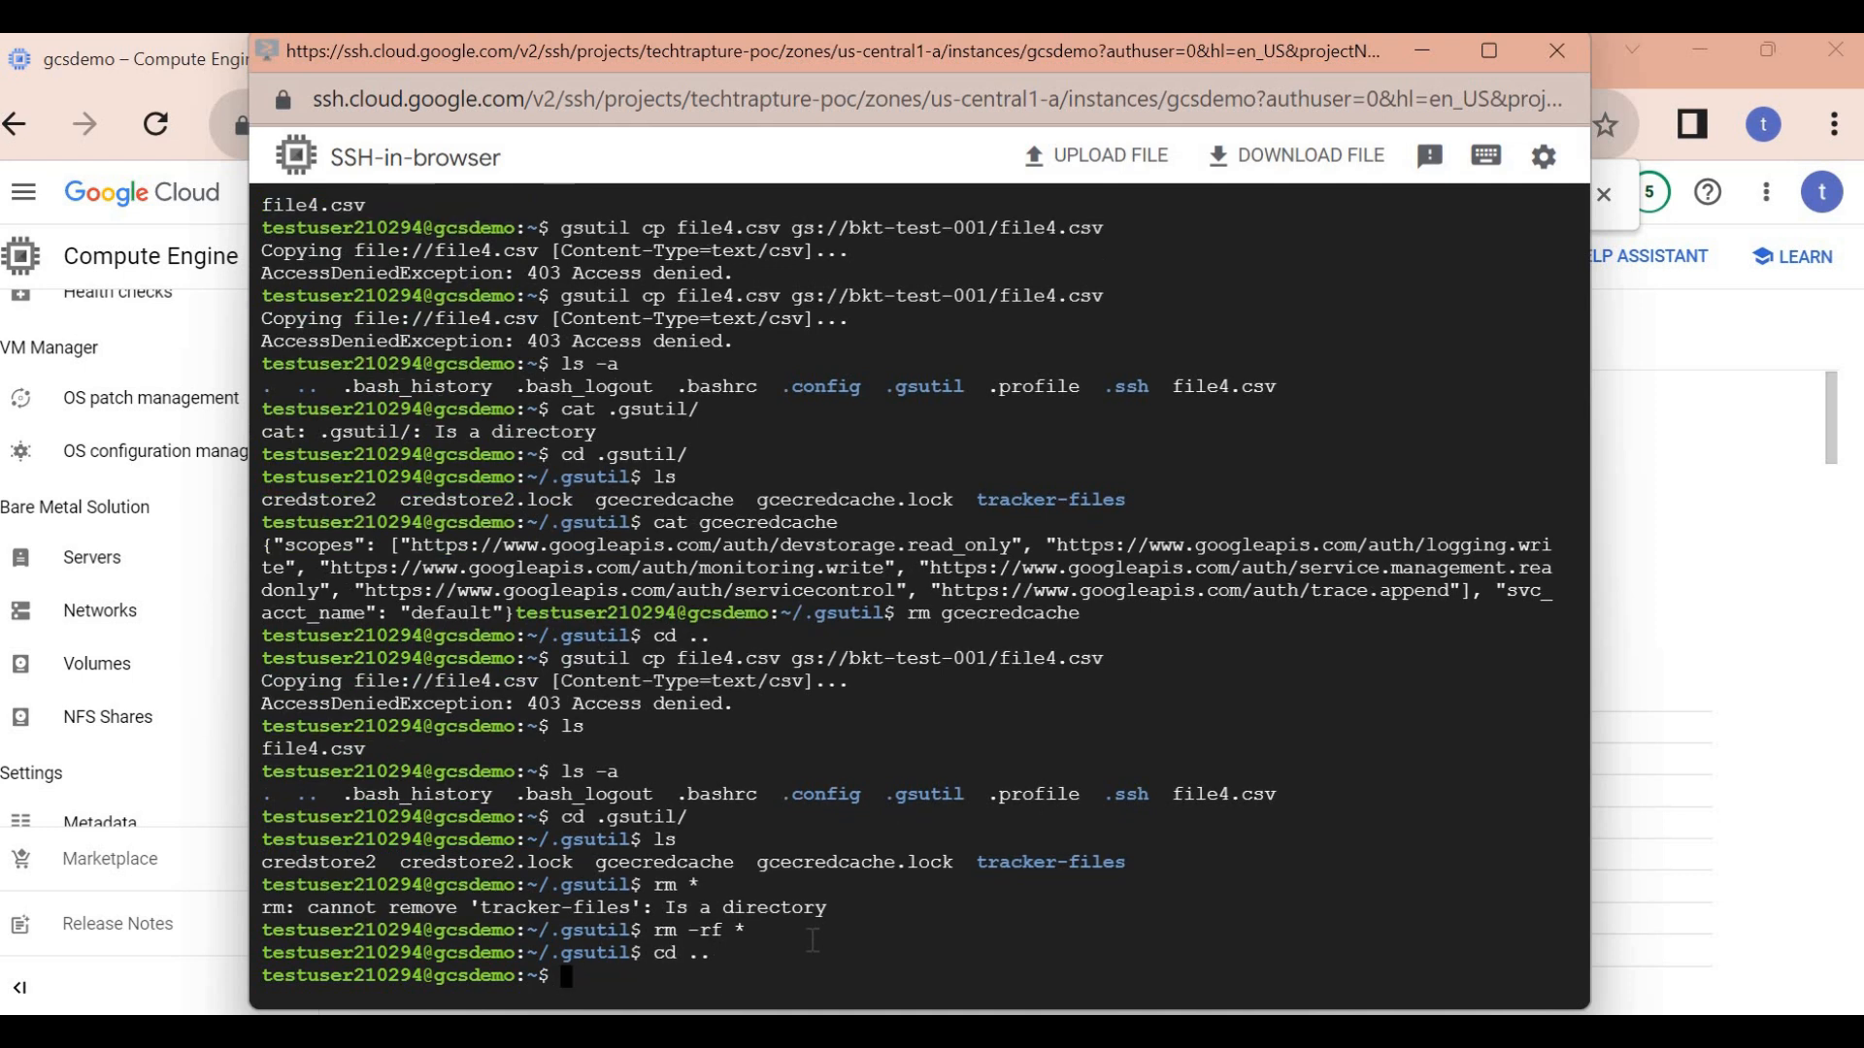
# - Rerun the gsutil copy of file4.csv to gs://bkt-test-001/file4.csv and review its output
pyautogui.press('Up')
pyautogui.press('Up')
pyautogui.press('Up')
pyautogui.press('Up')
pyautogui.press('Up')
pyautogui.press('Up')
pyautogui.press('Up')
pyautogui.press('Up')
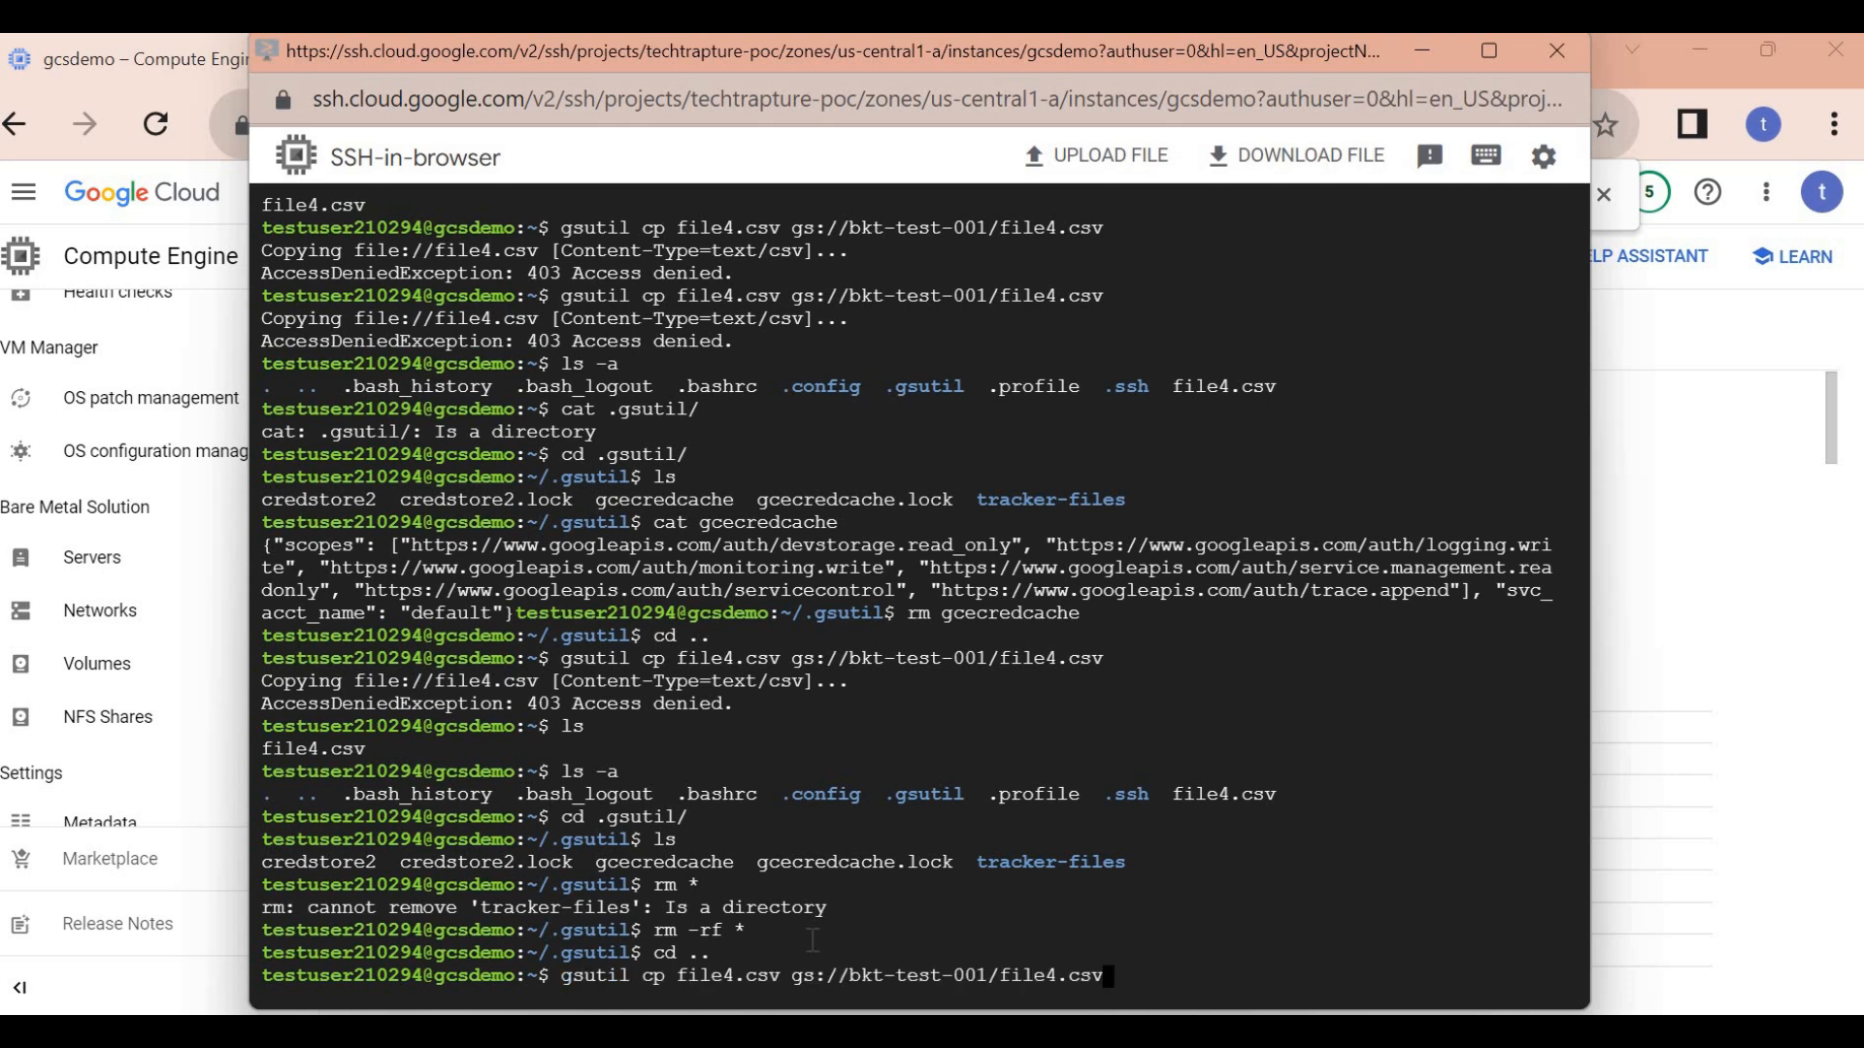
pyautogui.press('Return')
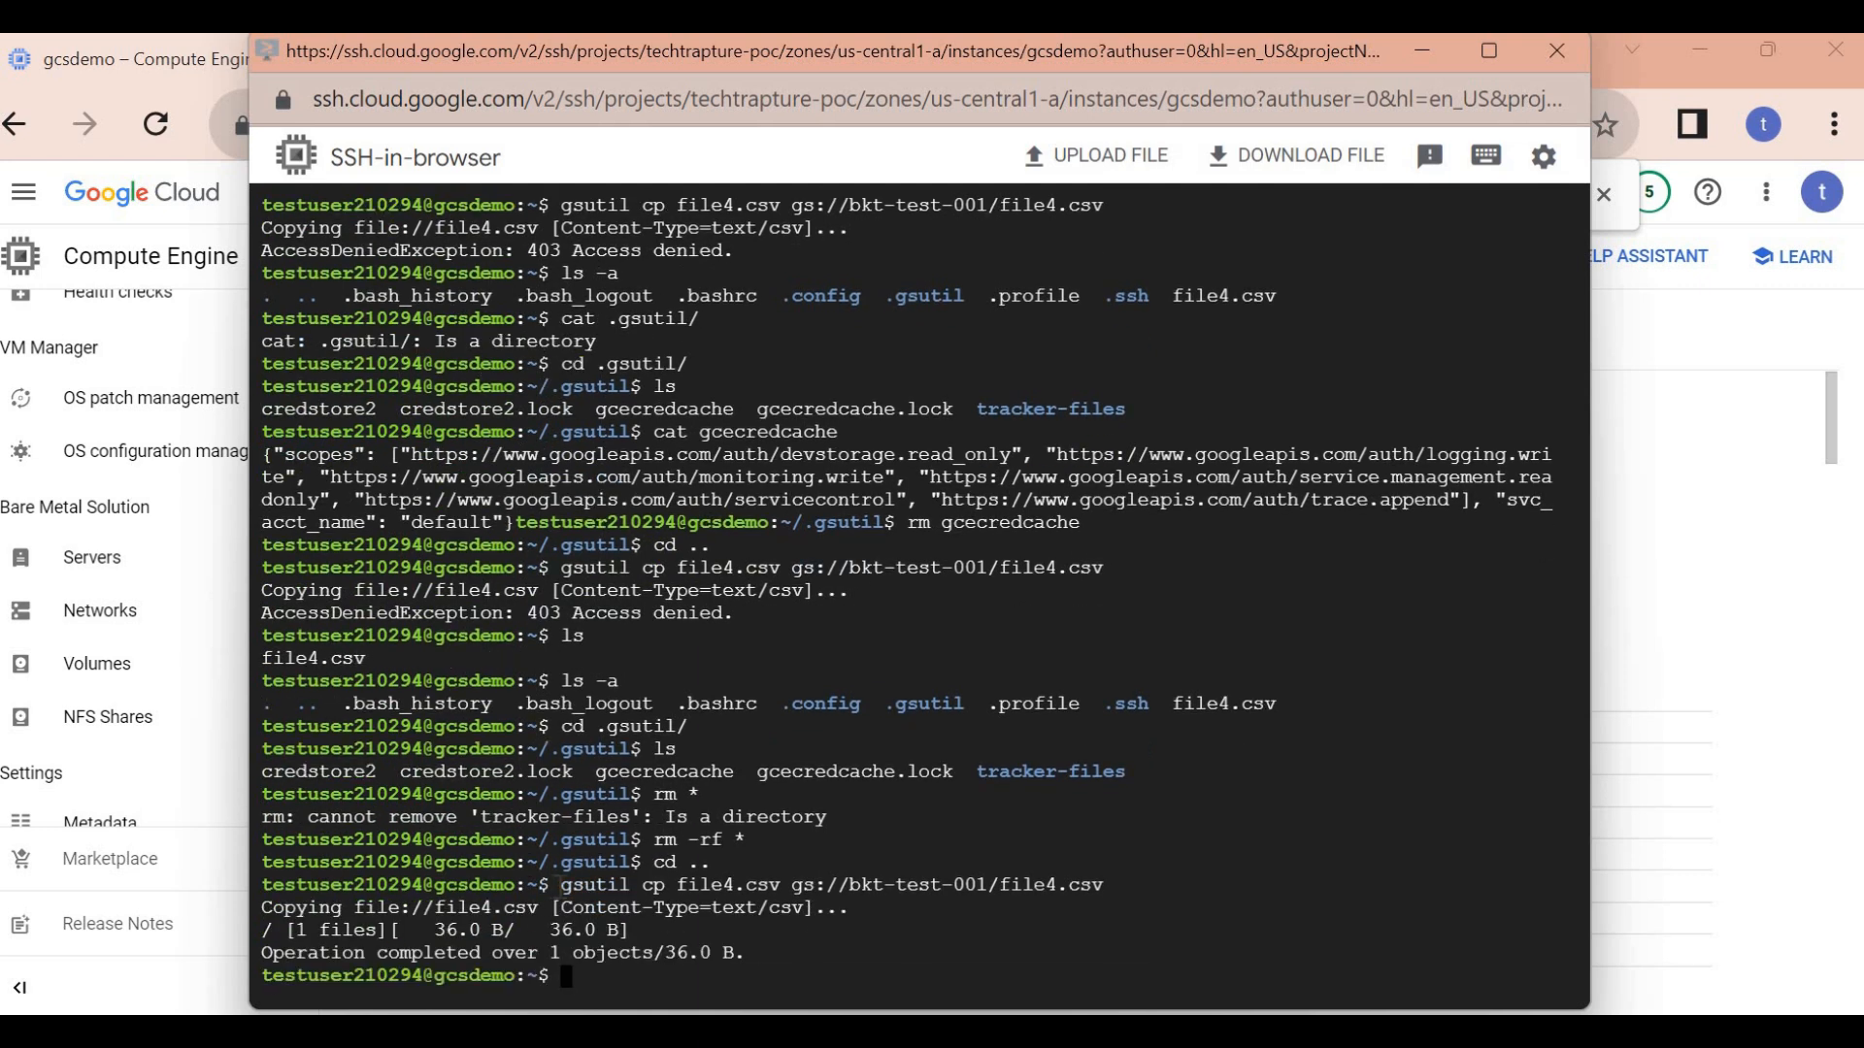
pyautogui.moveTo(560, 884); pyautogui.dragTo(838, 961)
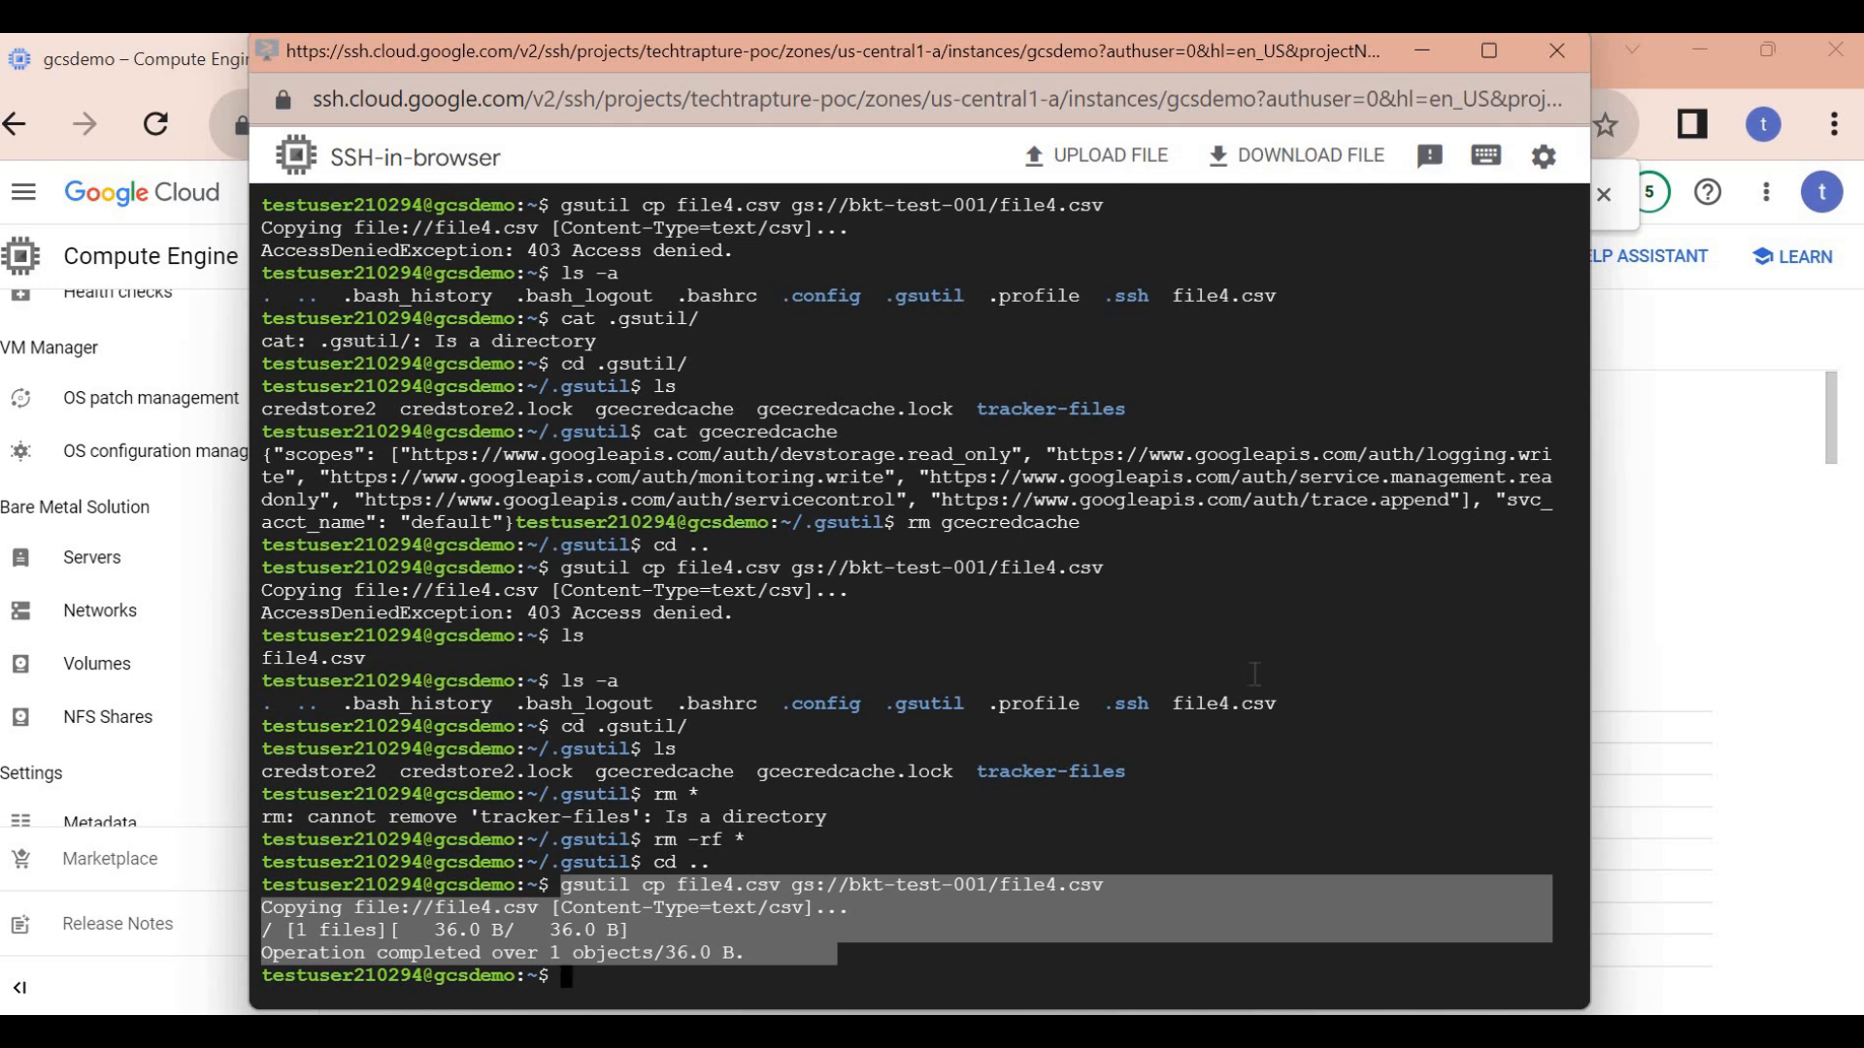
pyautogui.click(879, 967)
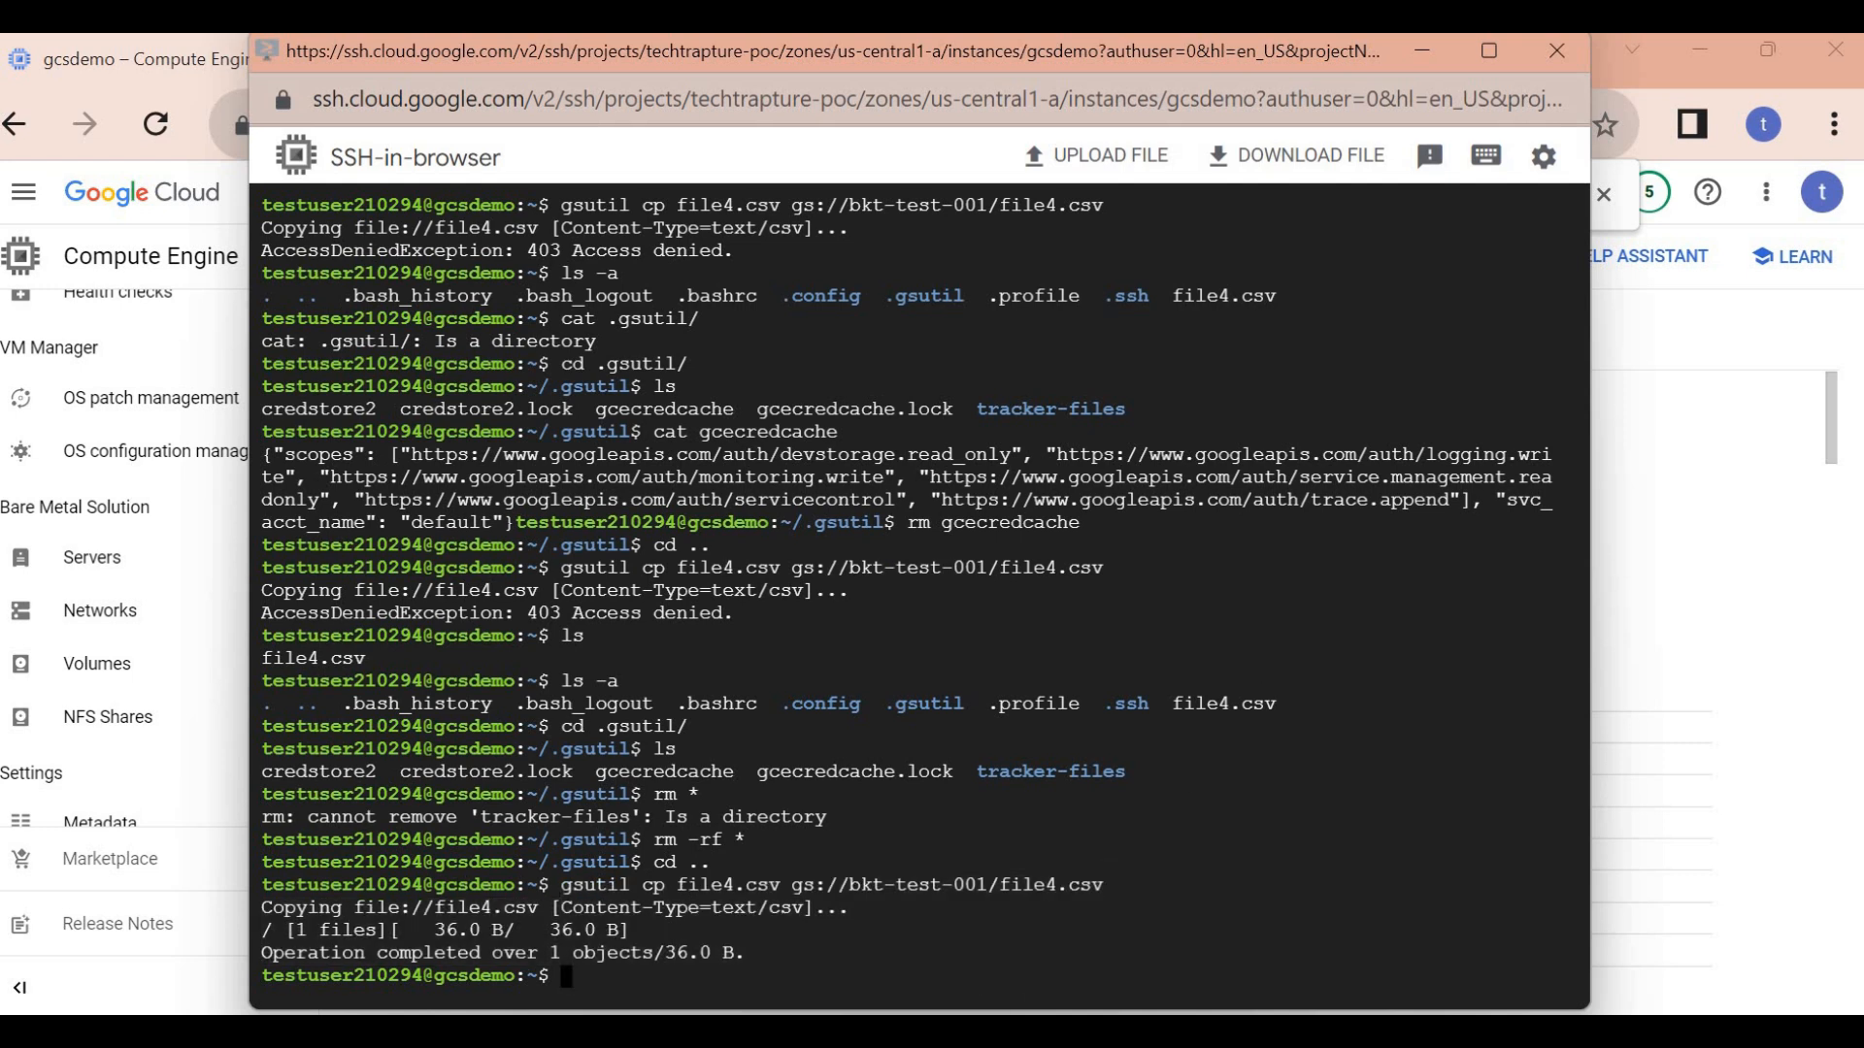
# - Refresh the object list of the bkt-test-001 bucket to check for file4.csv
pyautogui.click(1132, 888)
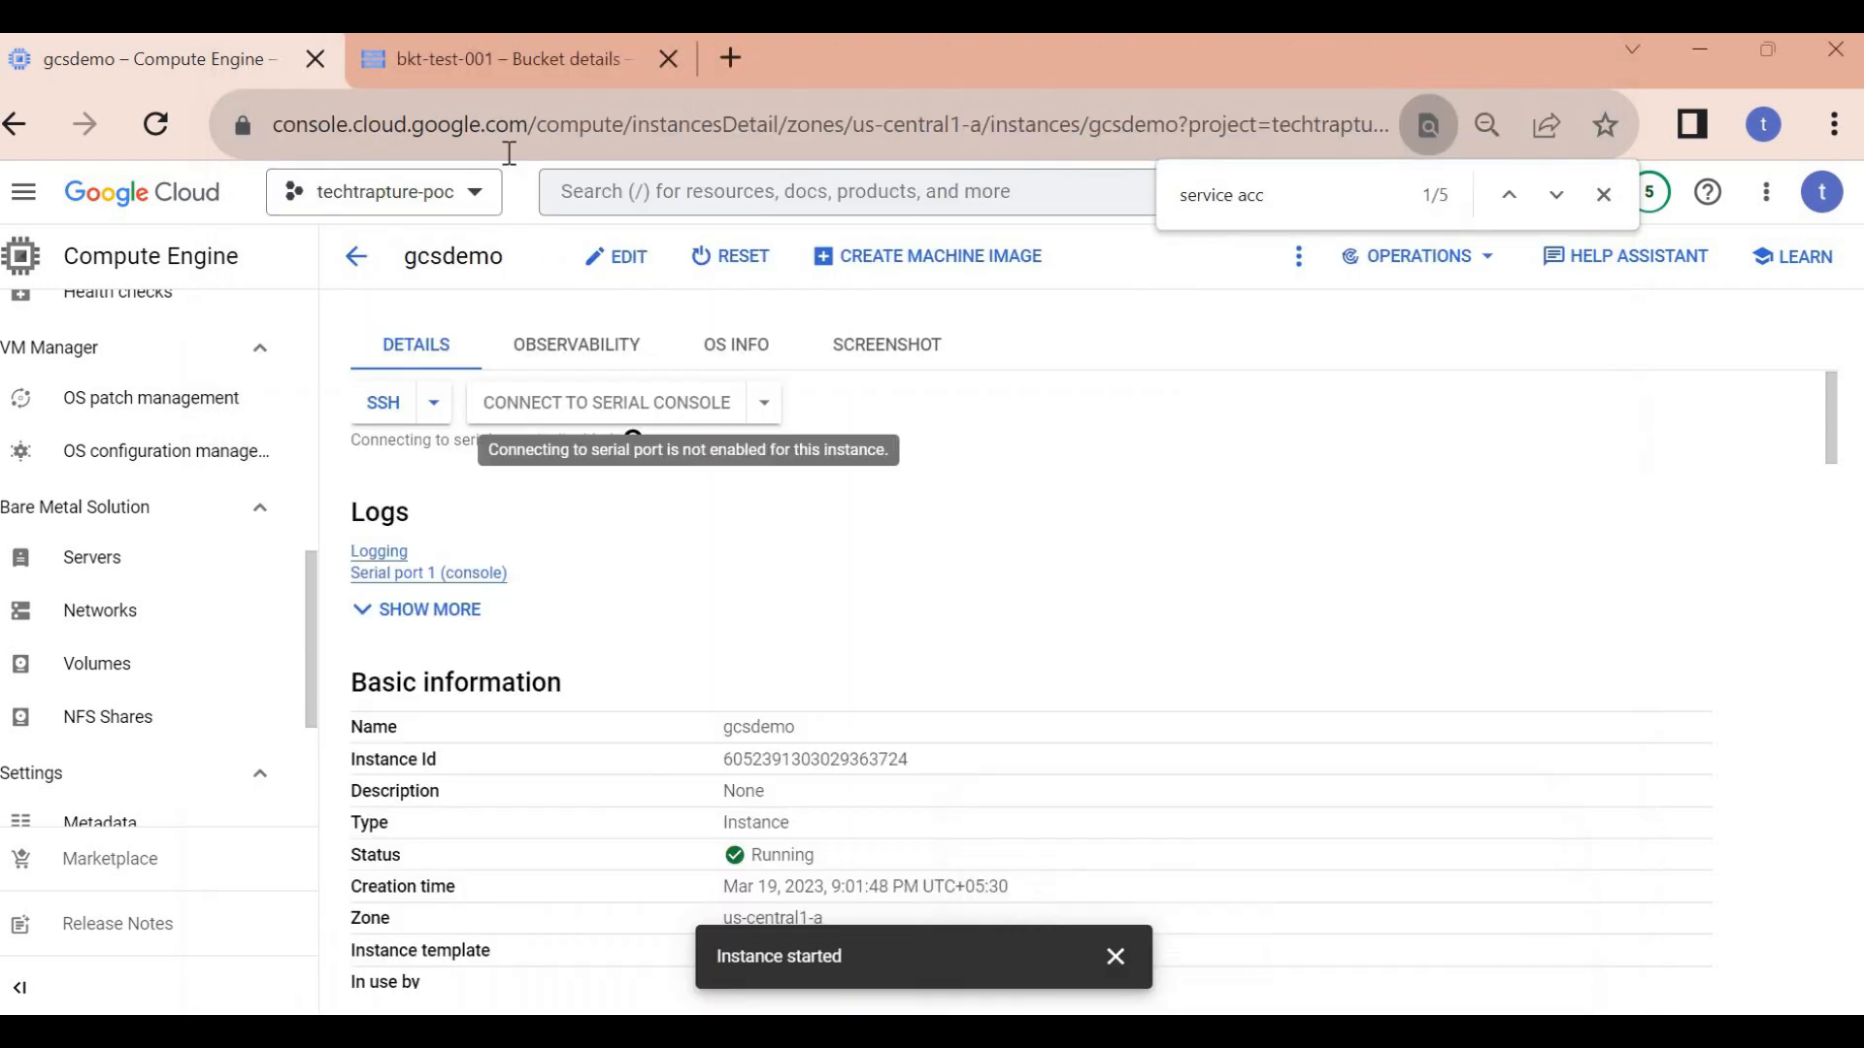
pyautogui.click(463, 43)
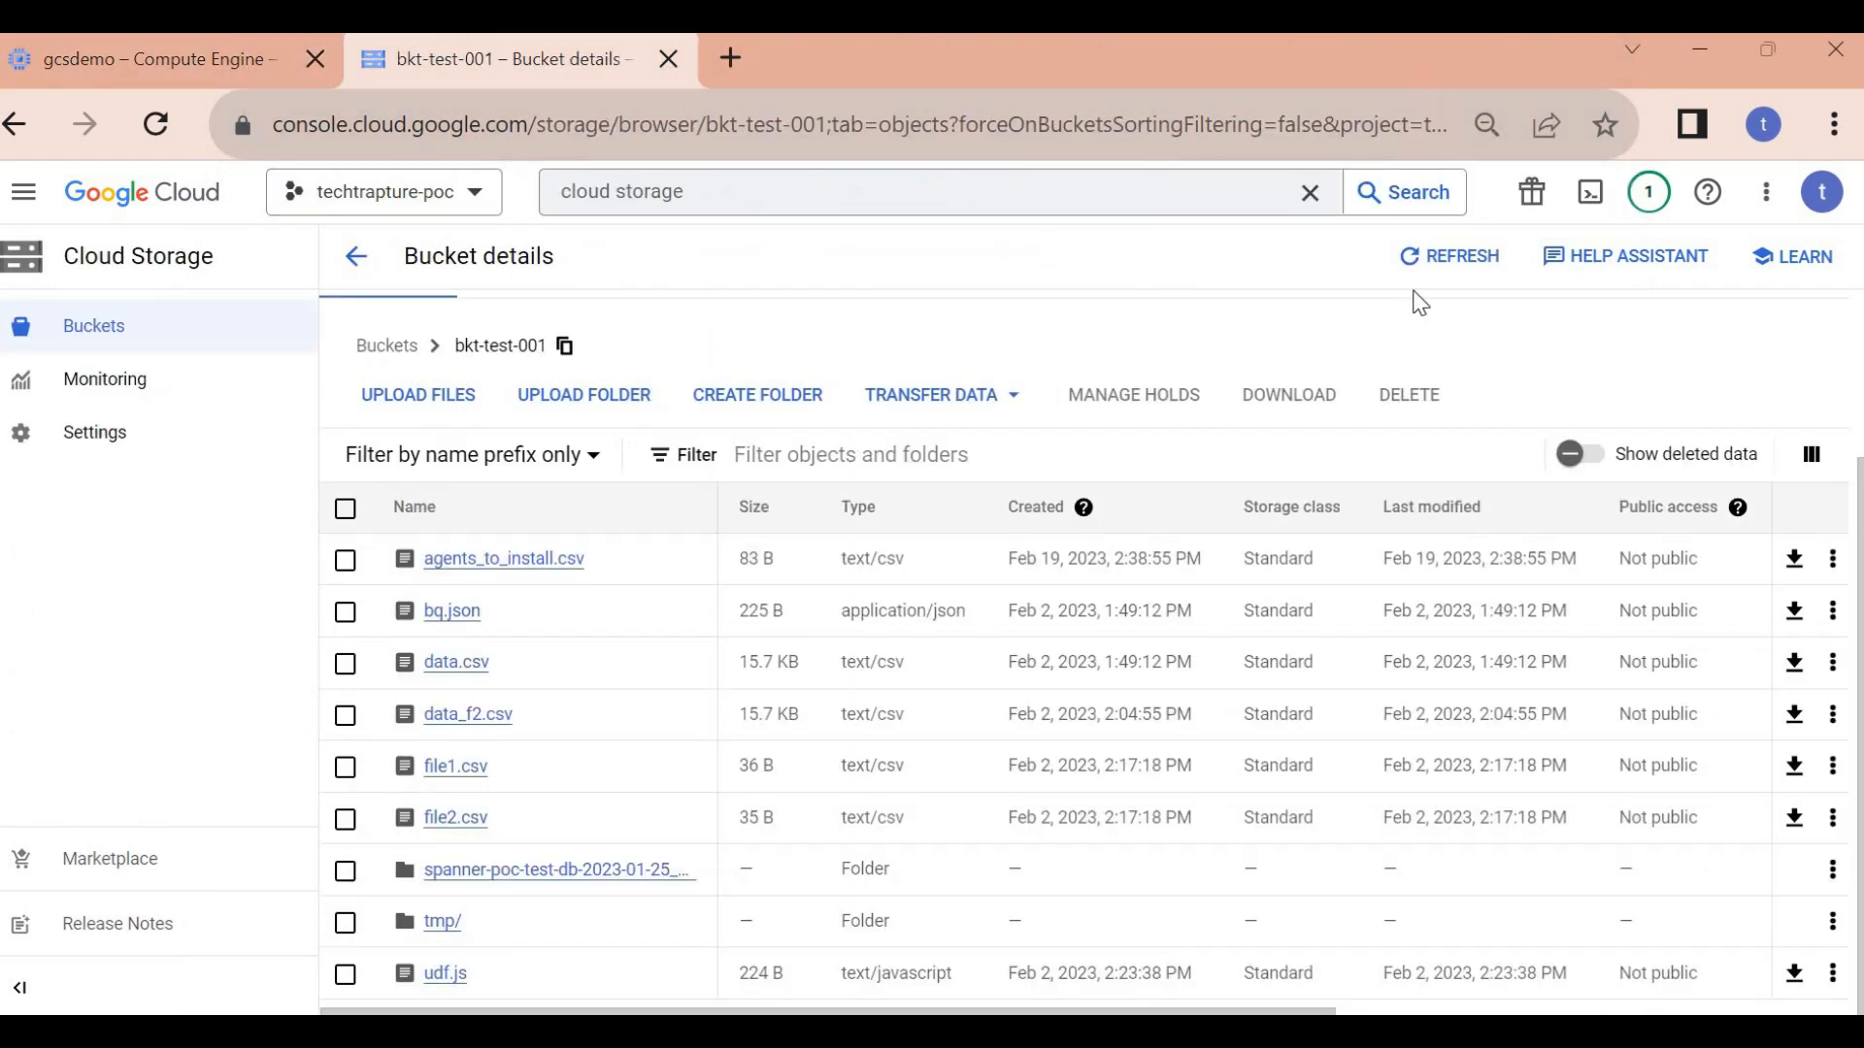
pyautogui.click(1456, 264)
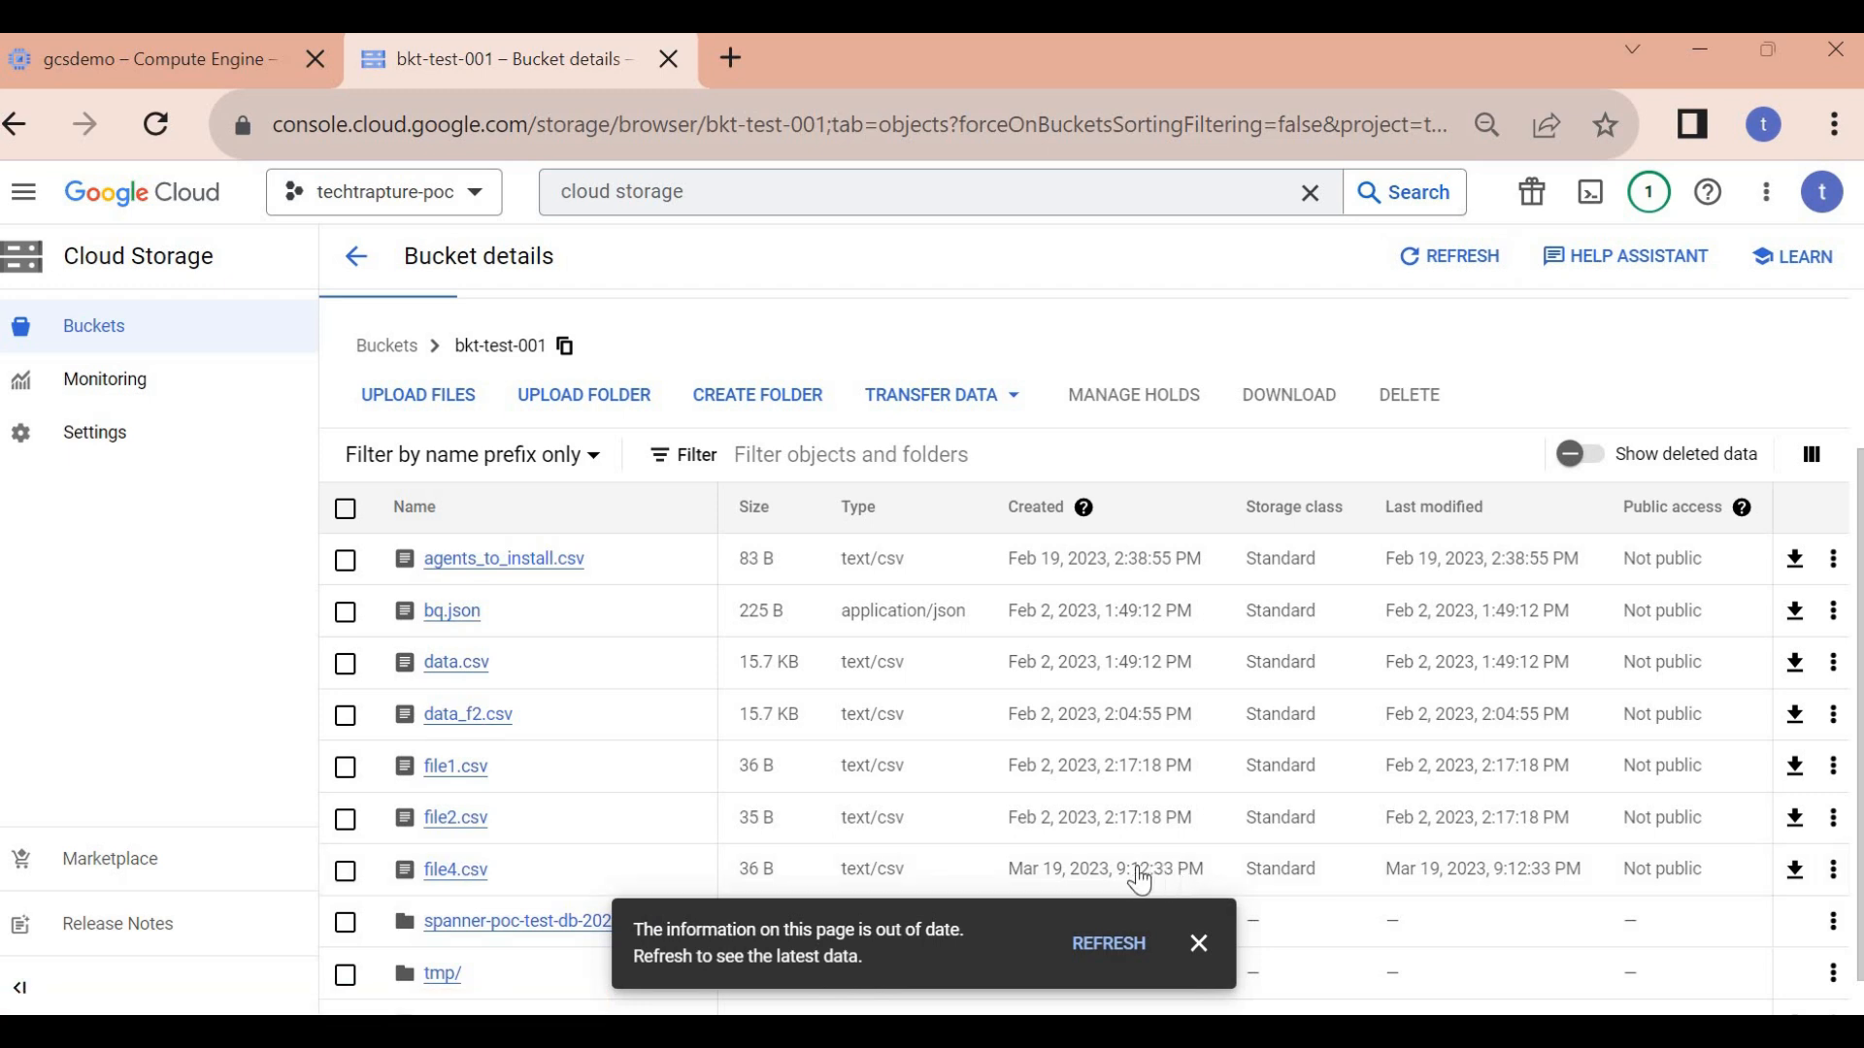
# - Return to the gcsdemo VM's details page, open the instance for editing and dismiss the page search
pyautogui.click(105, 60)
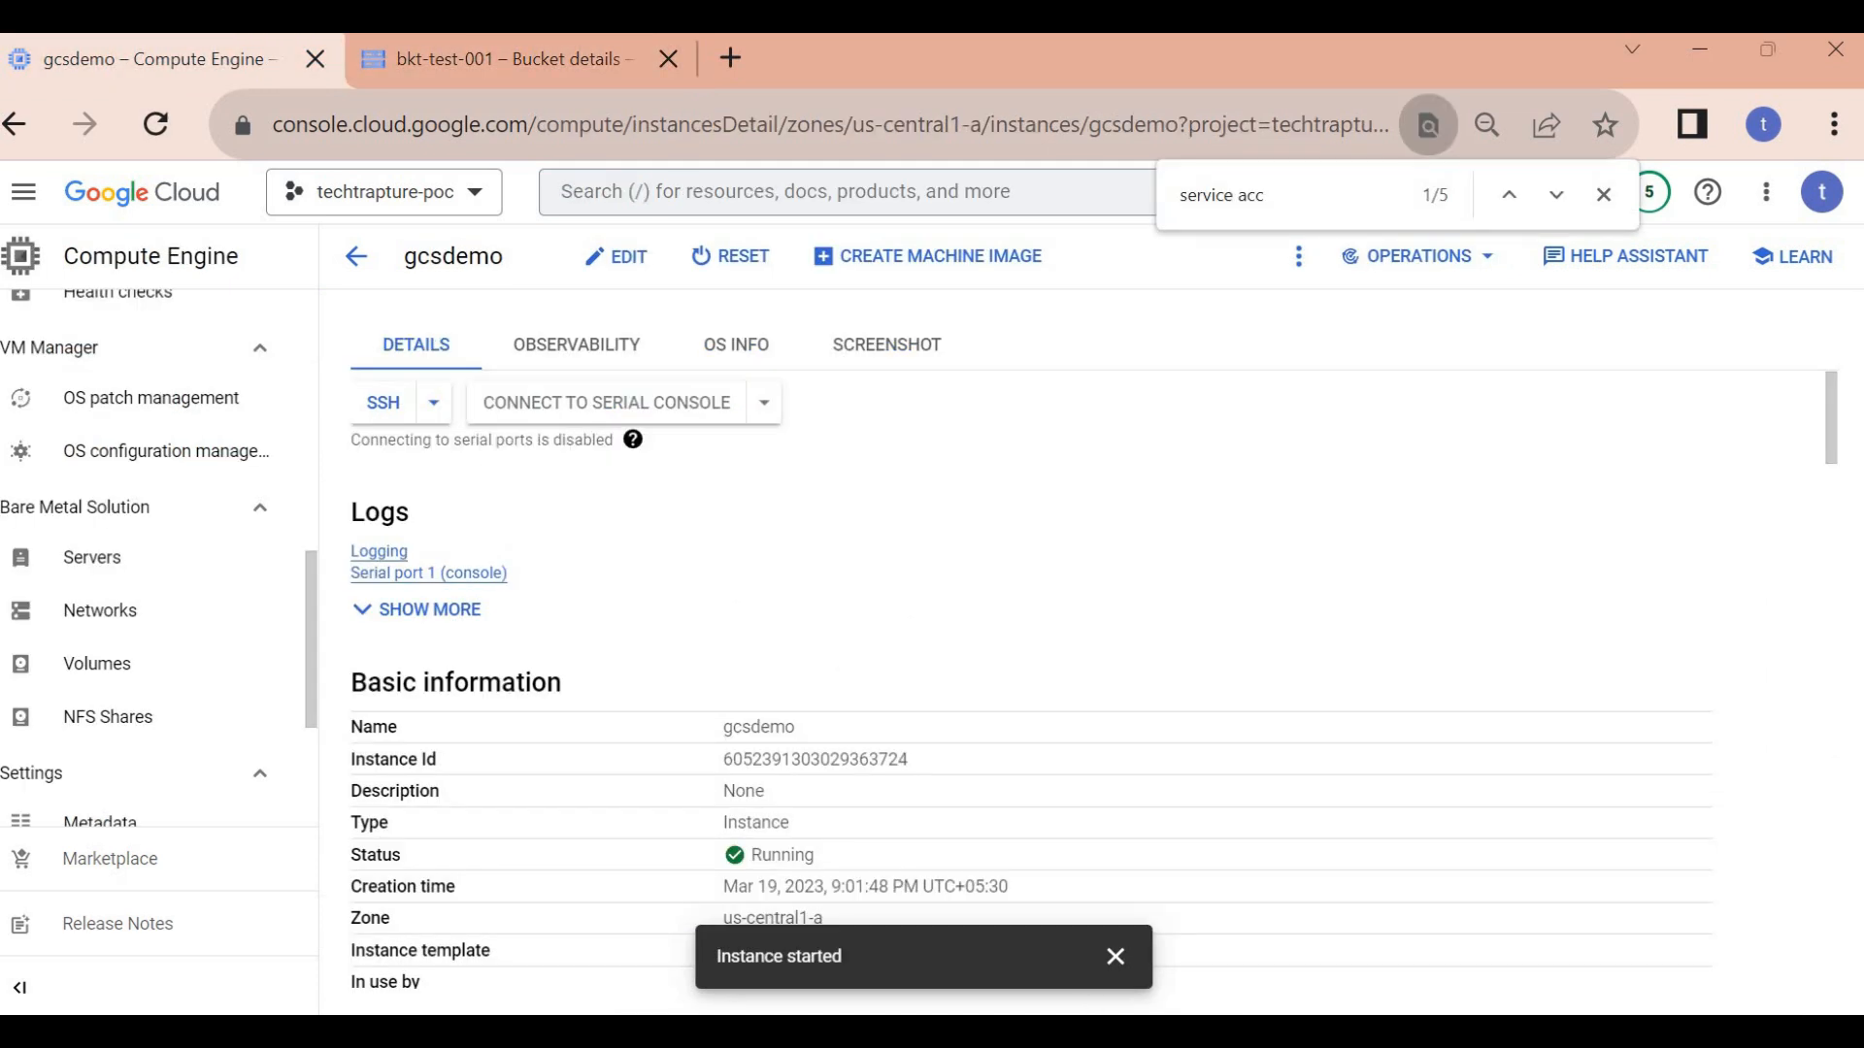
pyautogui.moveTo(1413, 973)
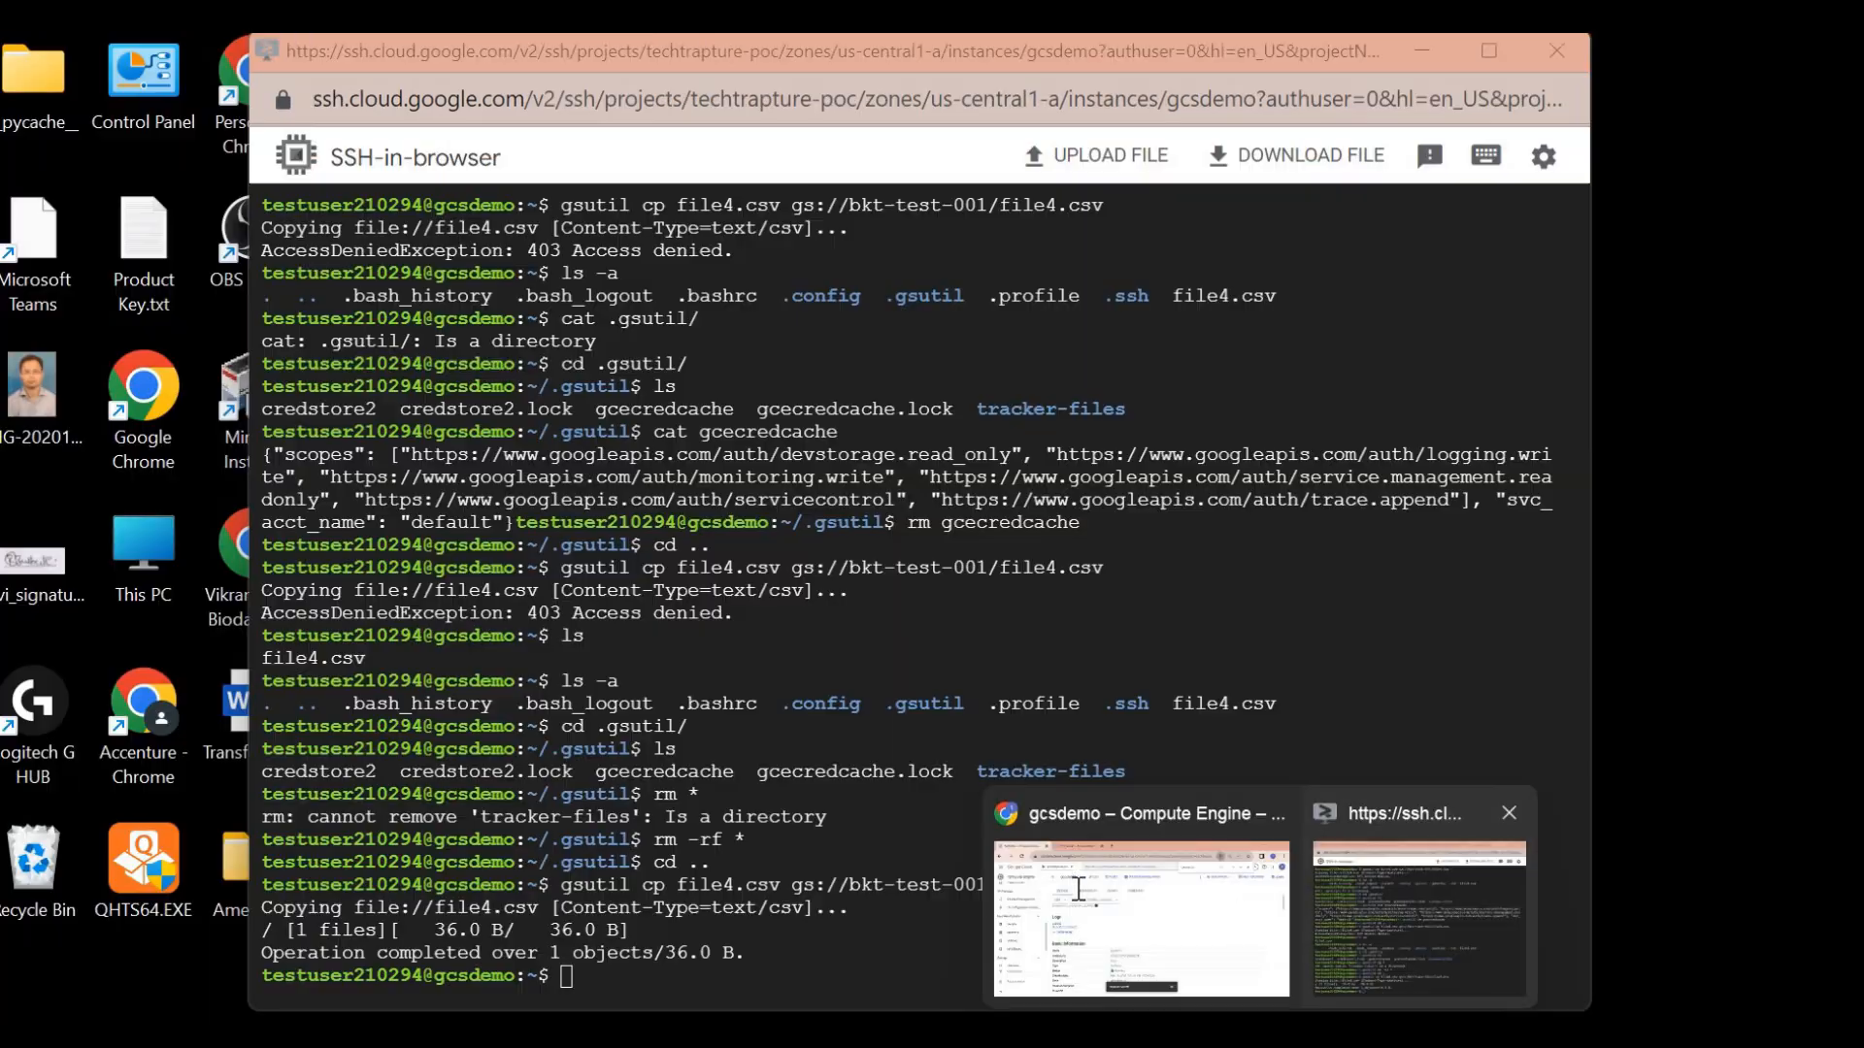
pyautogui.click(1413, 932)
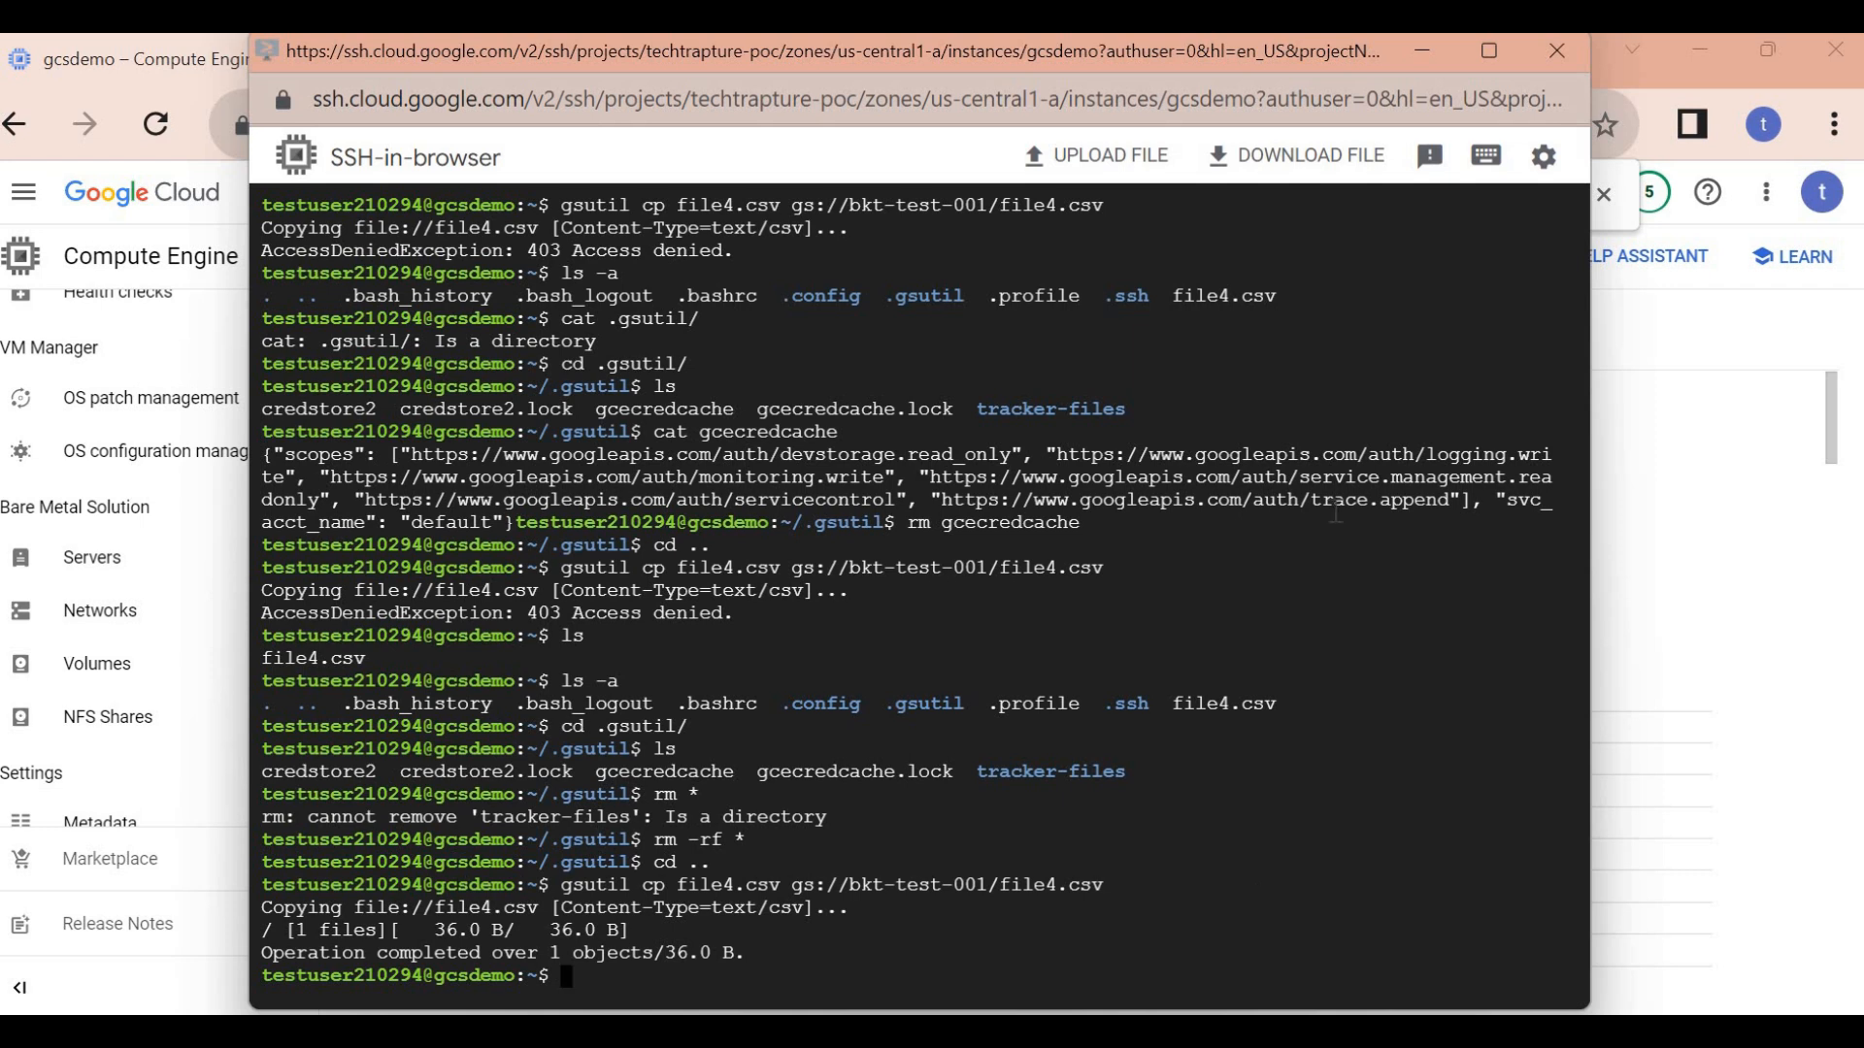
pyautogui.click(1423, 58)
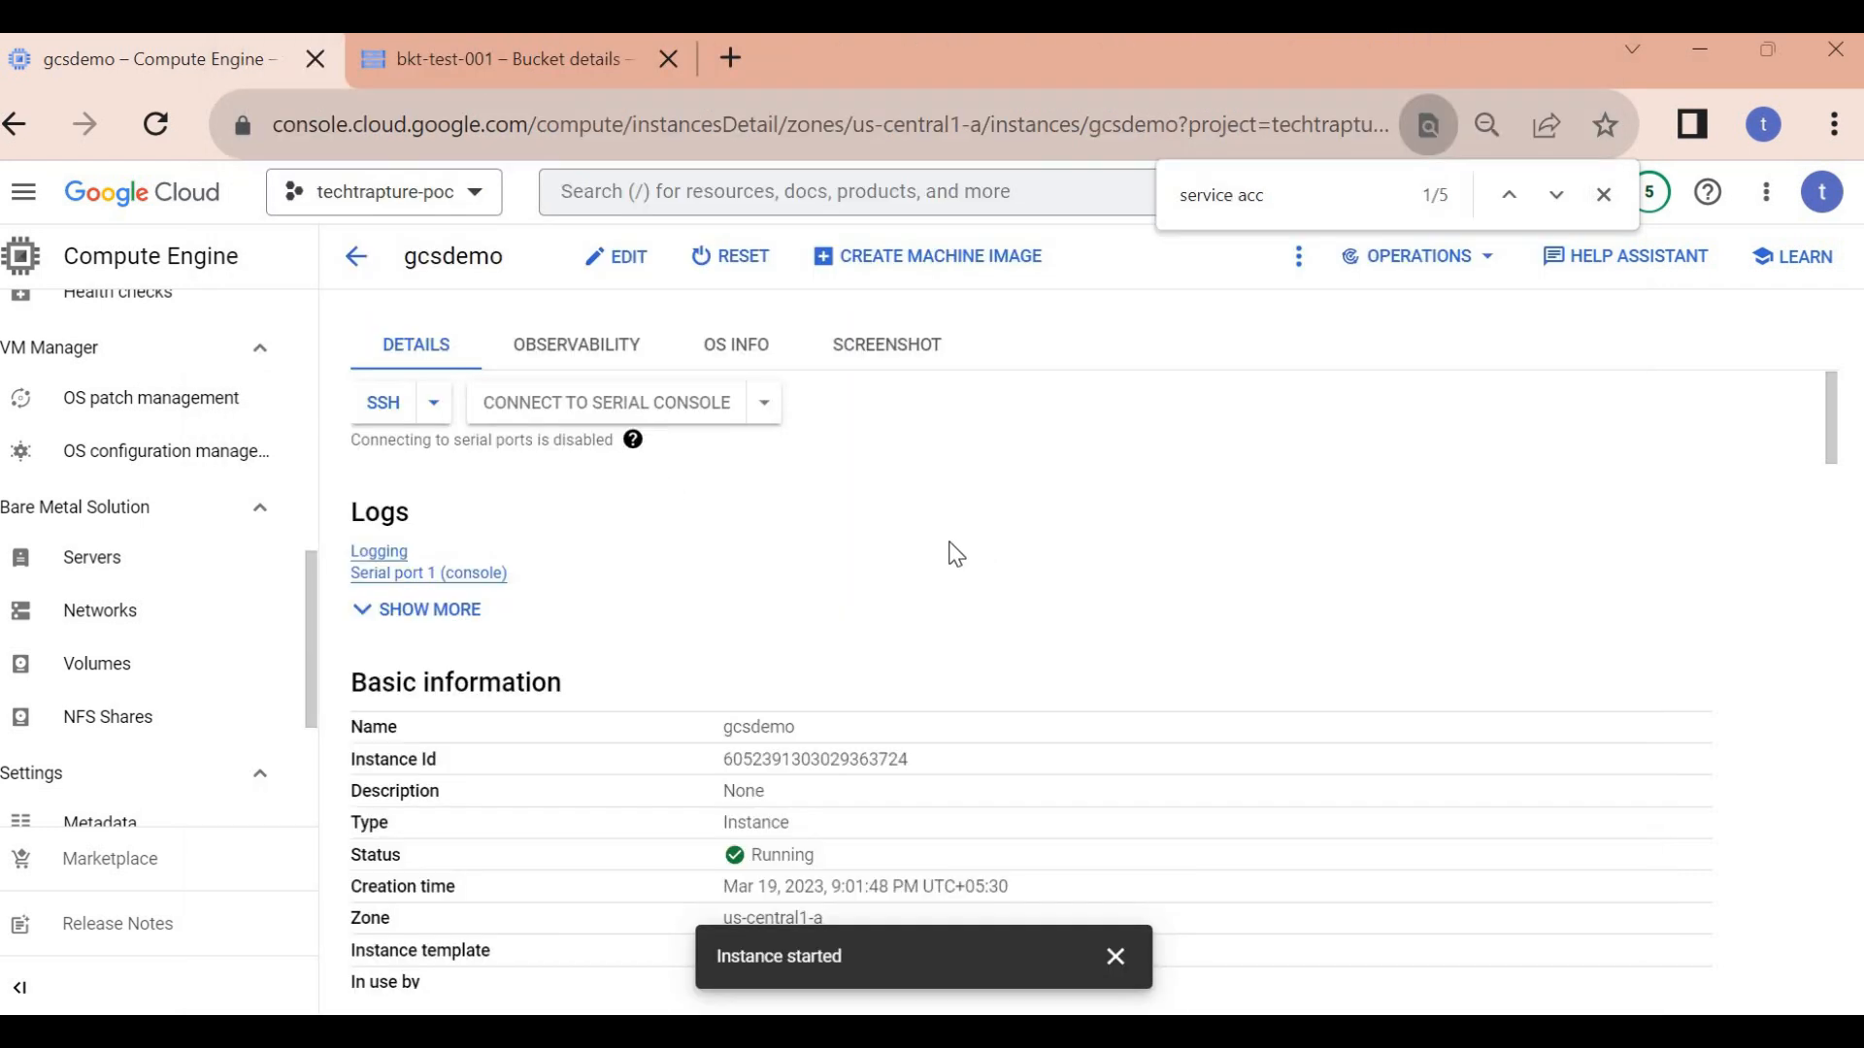
pyautogui.click(672, 282)
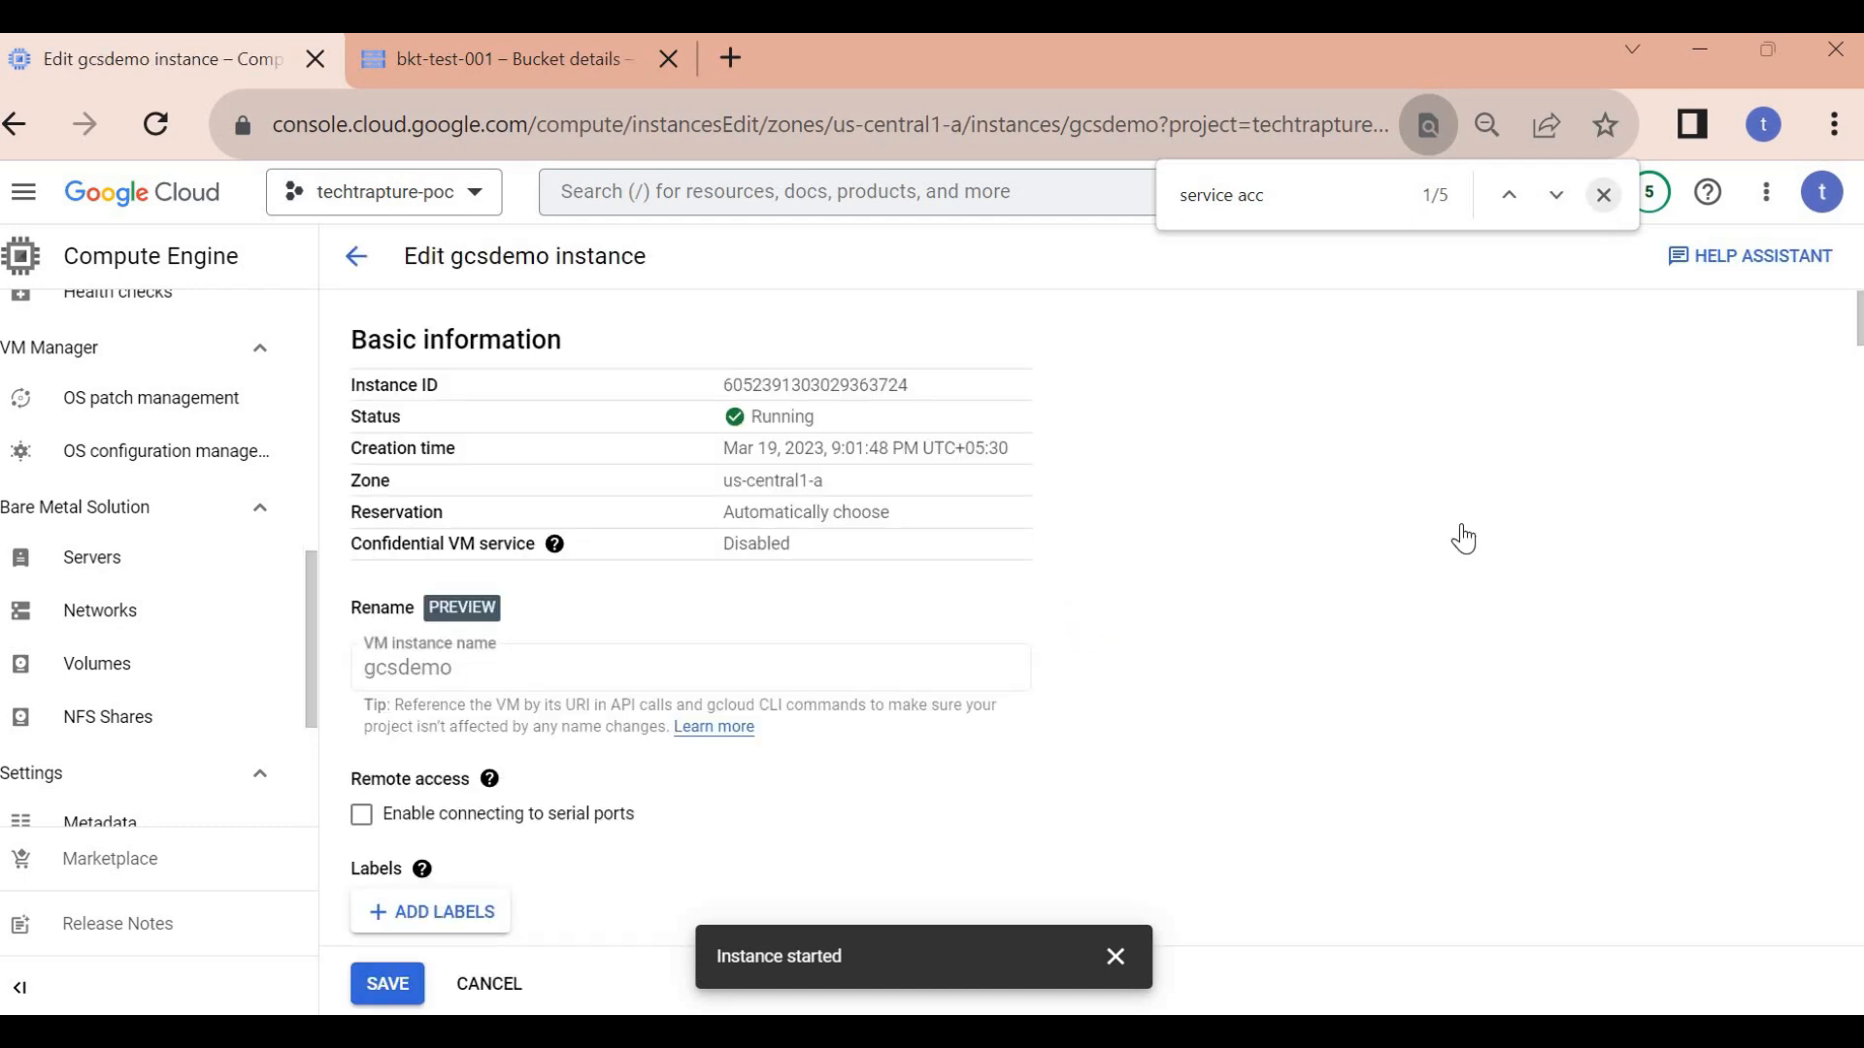
pyautogui.click(1604, 195)
# - Expand the application-vpc network interface, set its external IPv4 address to None and save the instance
pyautogui.moveTo(1861, 332); pyautogui.dragTo(1825, 465)
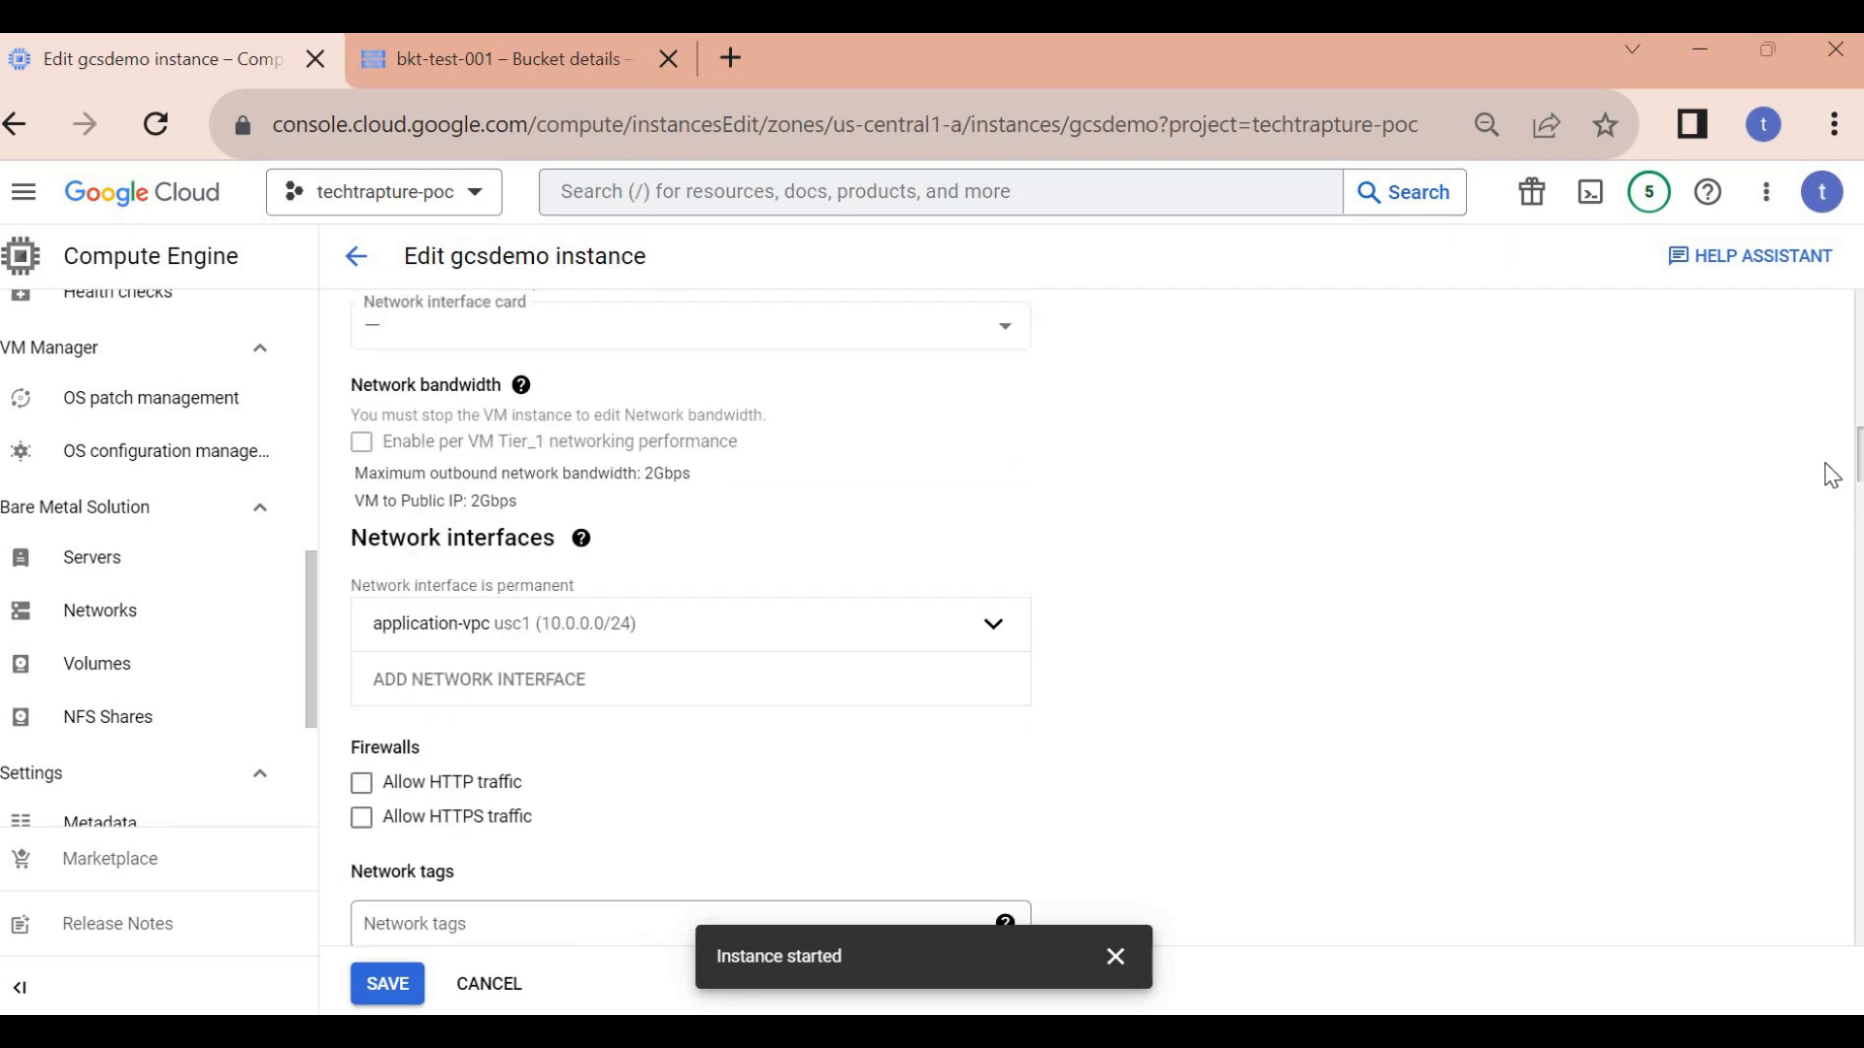
pyautogui.click(994, 672)
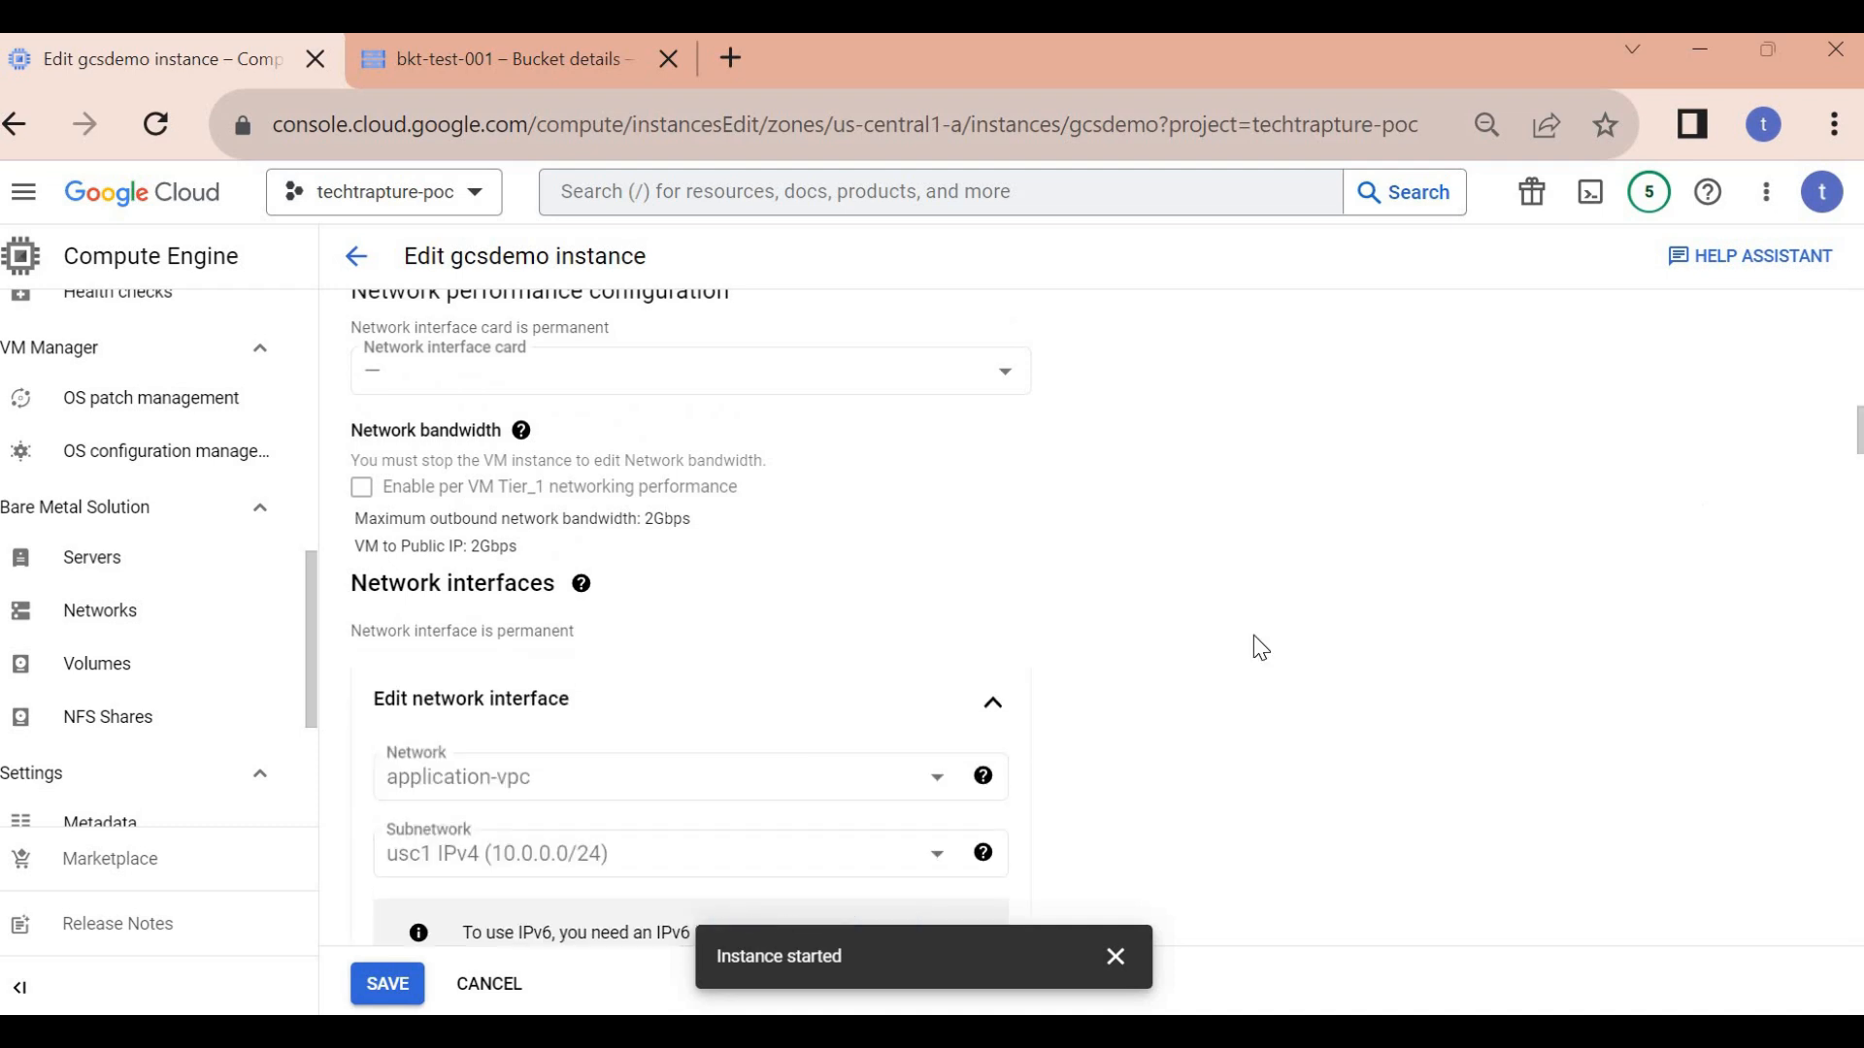
pyautogui.scroll(-5, 1254, 636)
pyautogui.scroll(-3, 1261, 648)
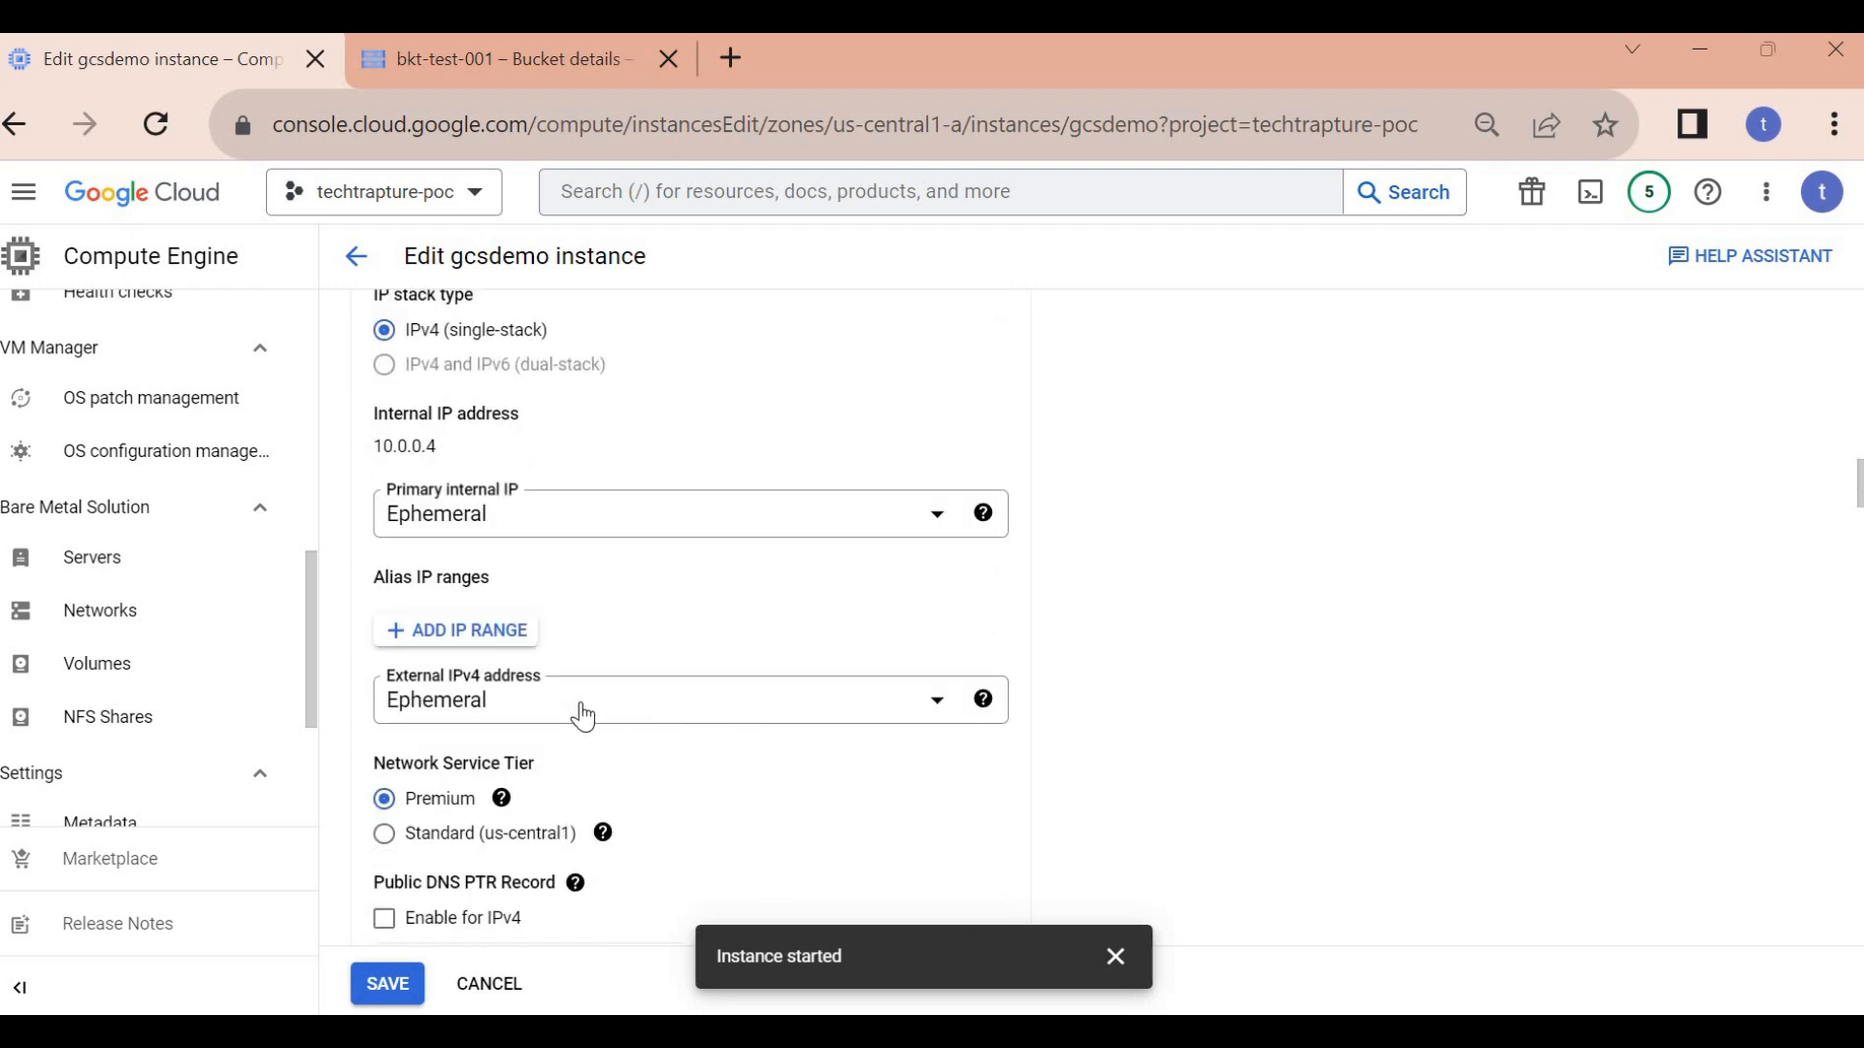
pyautogui.click(451, 724)
pyautogui.click(628, 792)
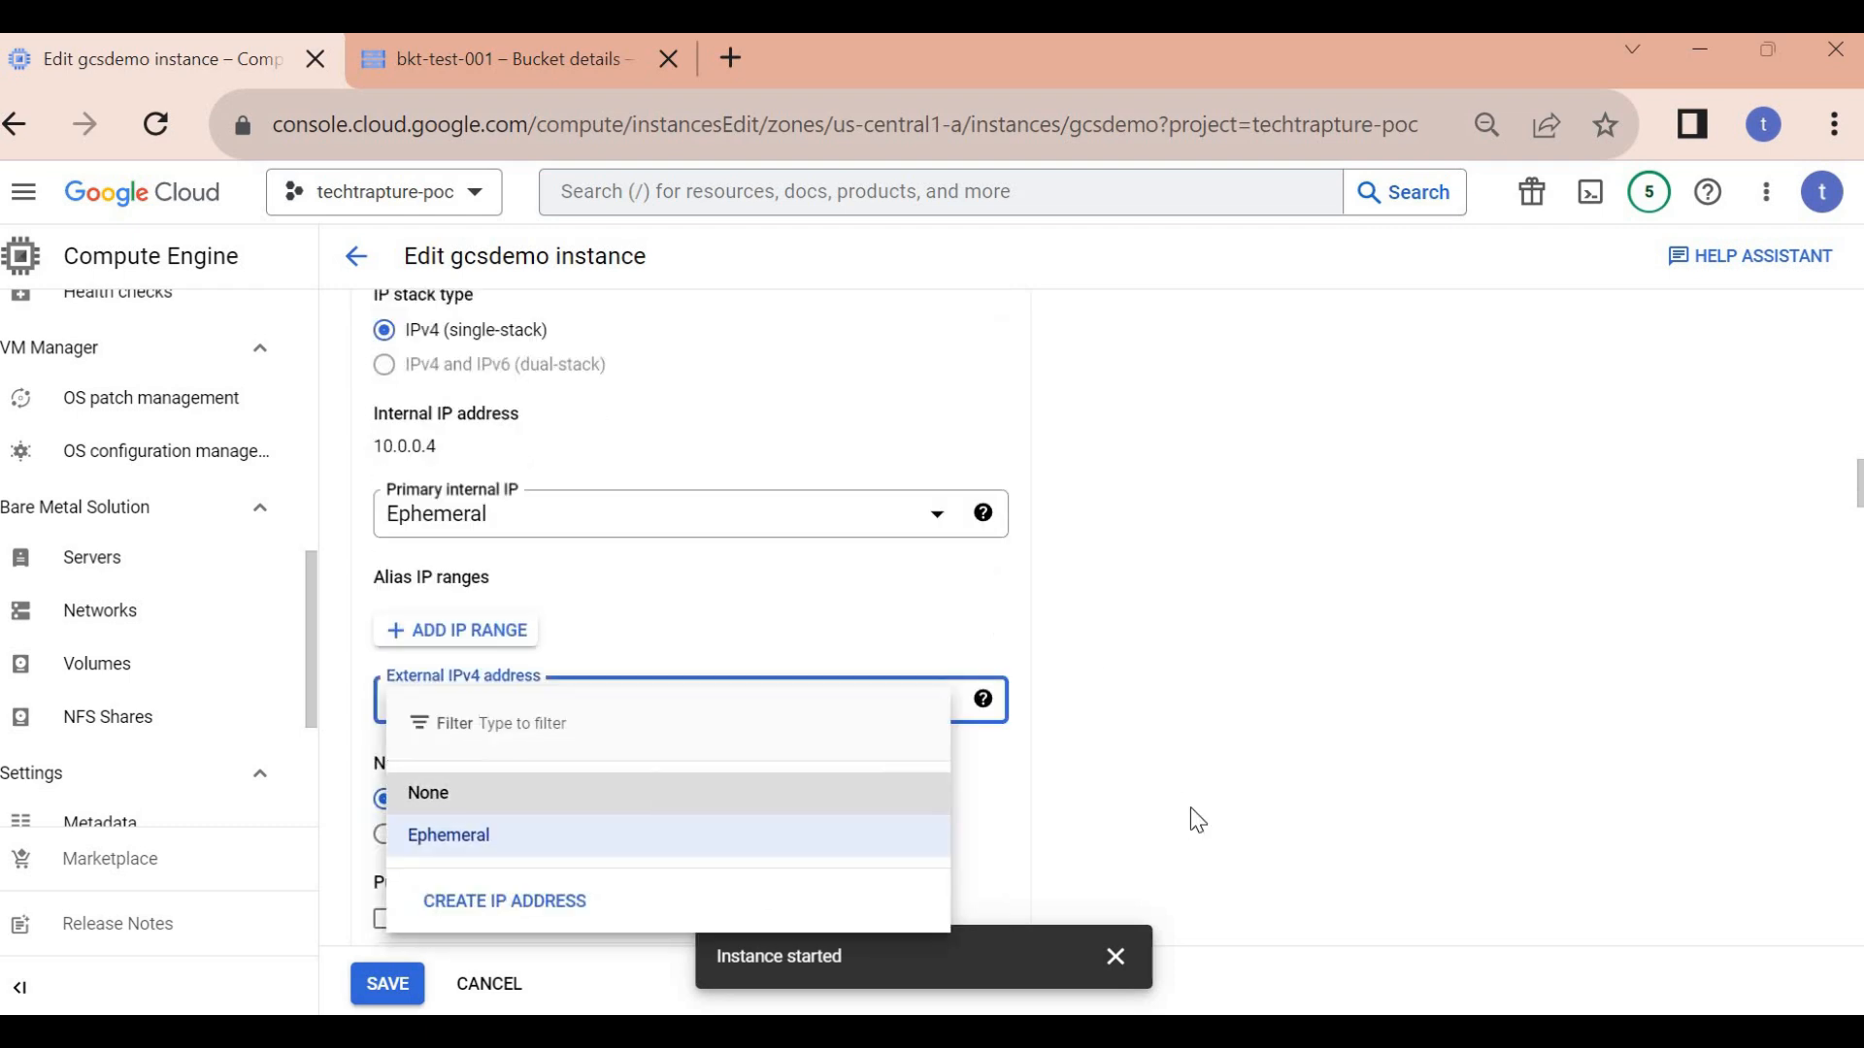
pyautogui.click(394, 988)
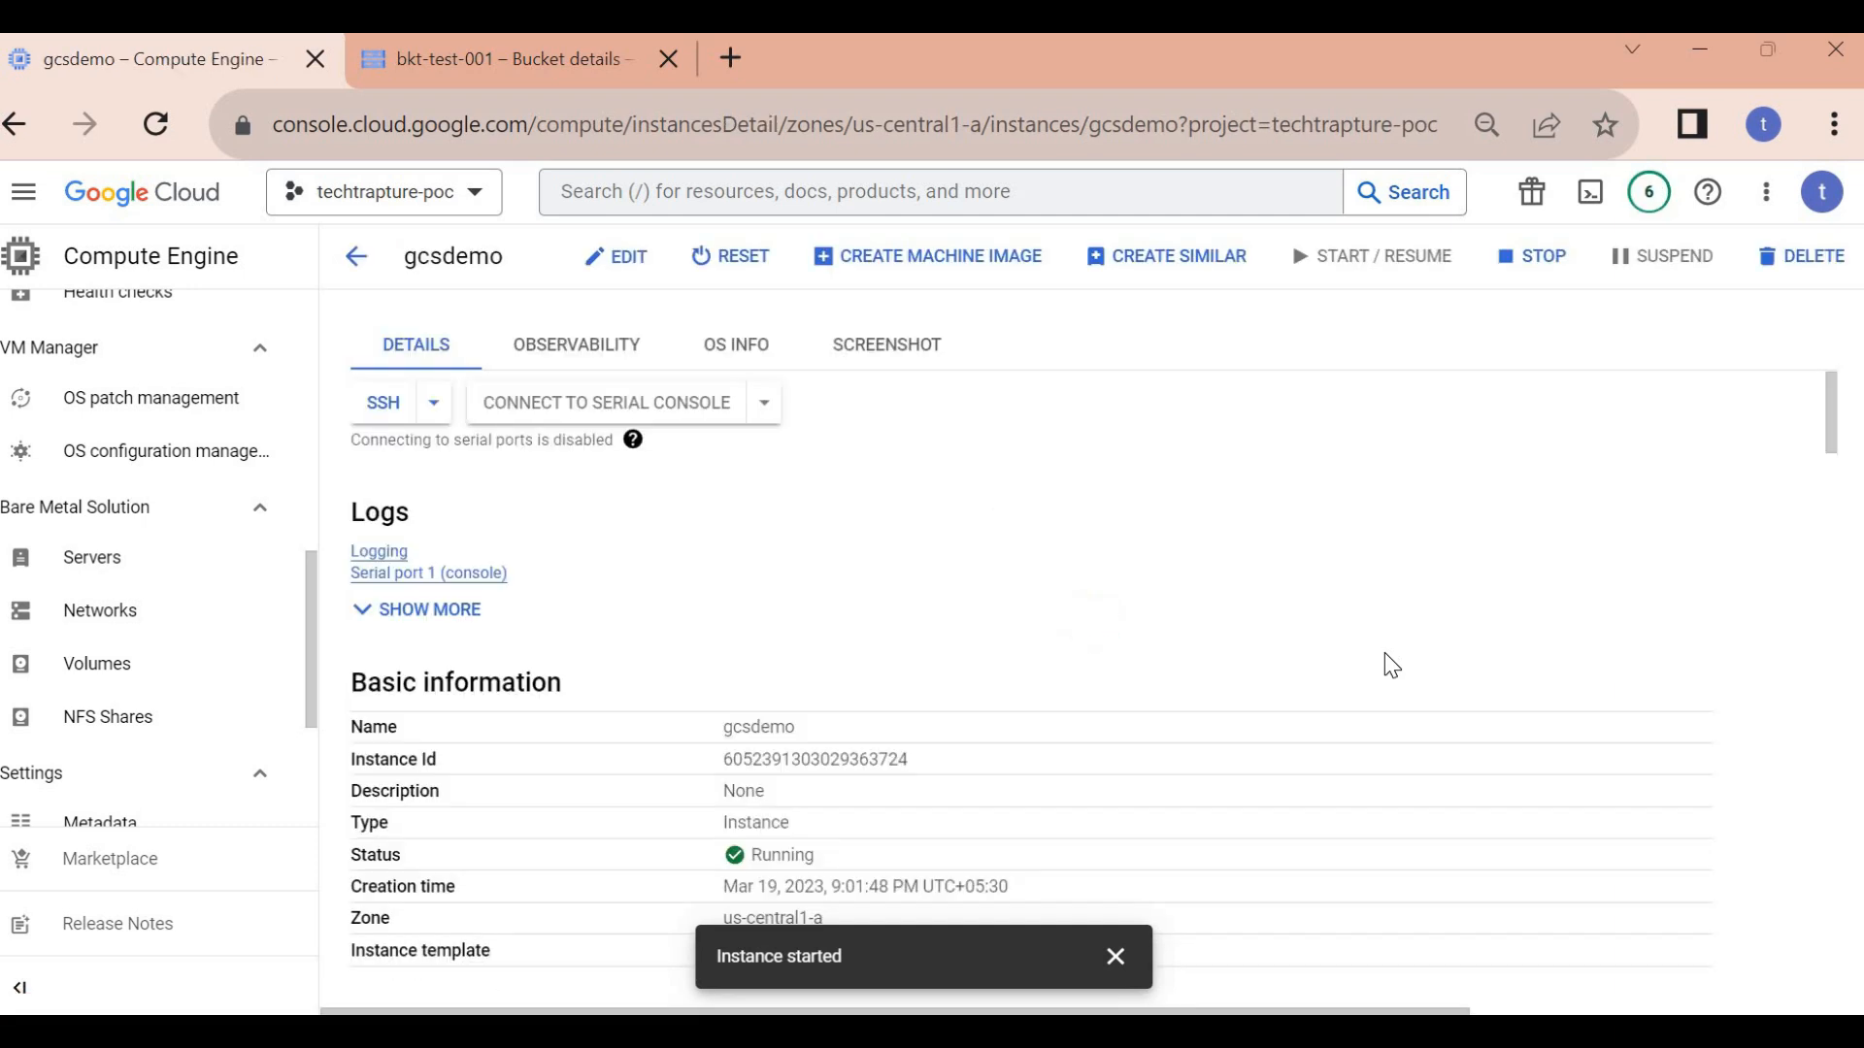
# - Switch back to the gcsdemo SSH session and list the project's buckets with gsutil ls
pyautogui.click(1116, 957)
pyautogui.moveTo(1337, 1034)
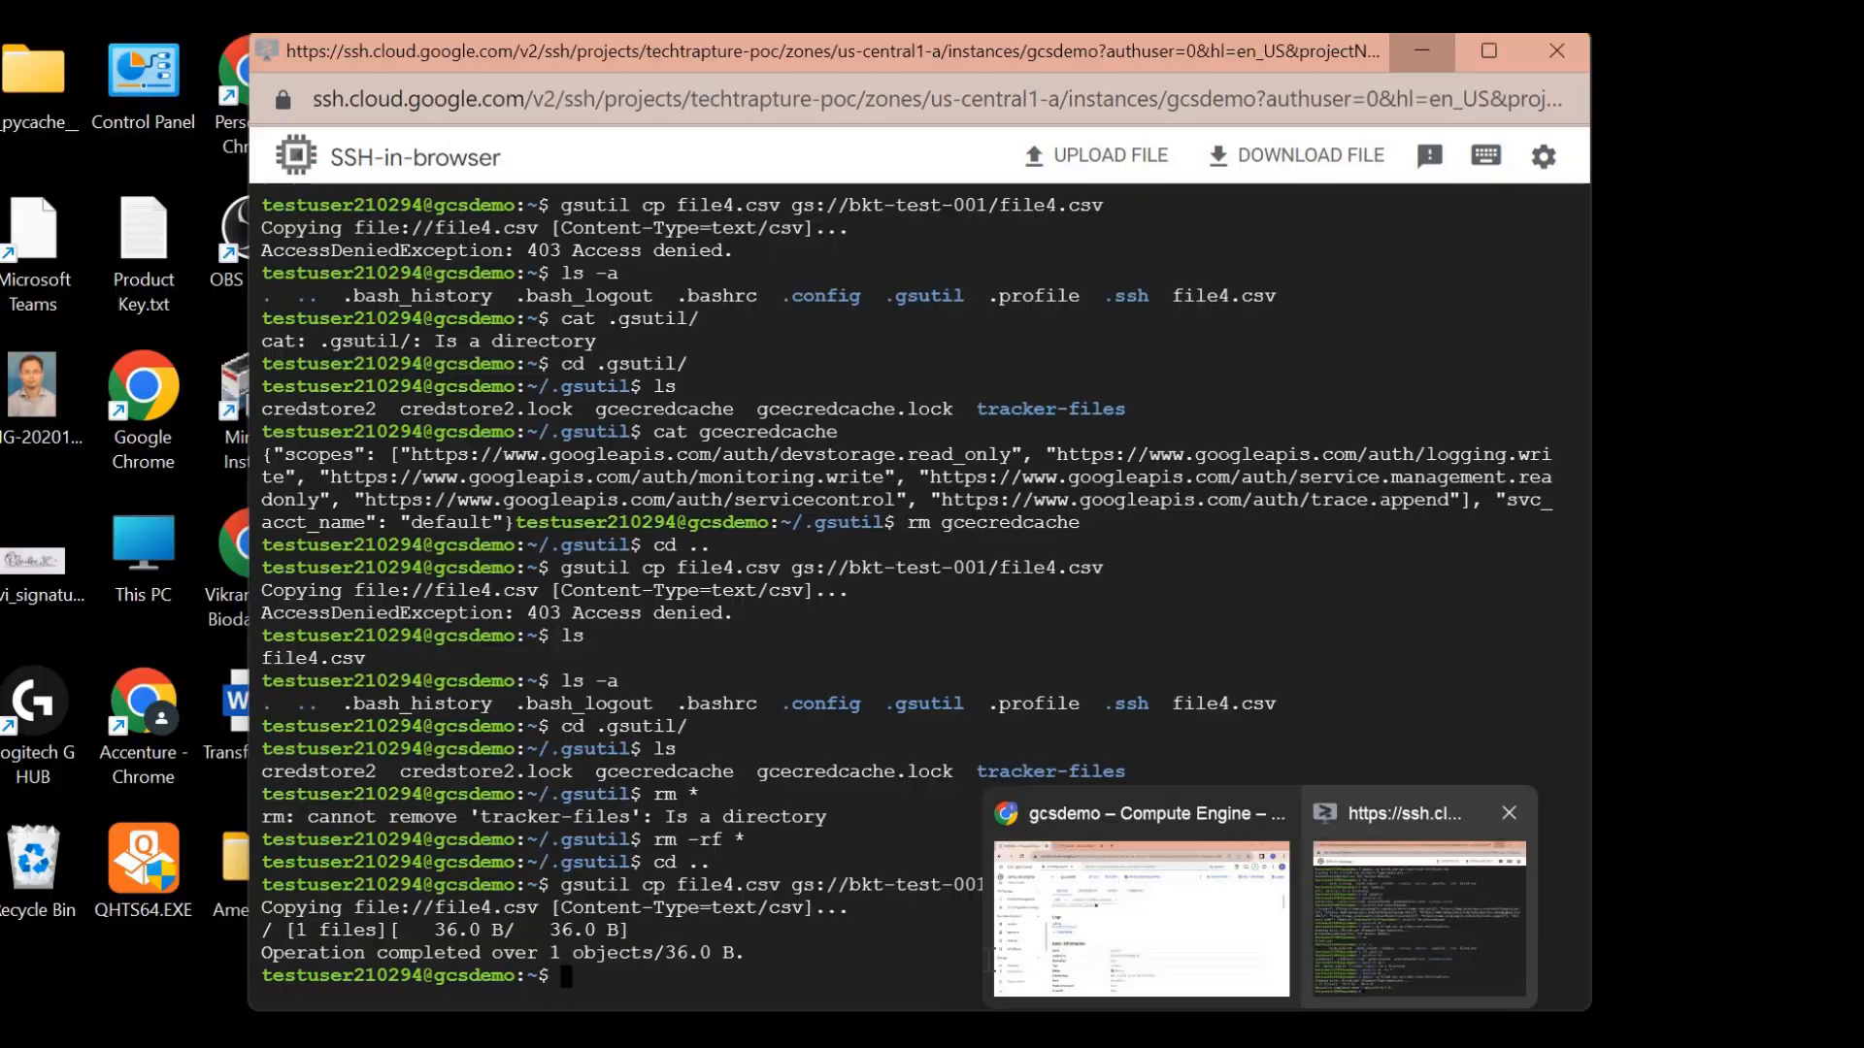
pyautogui.click(1373, 923)
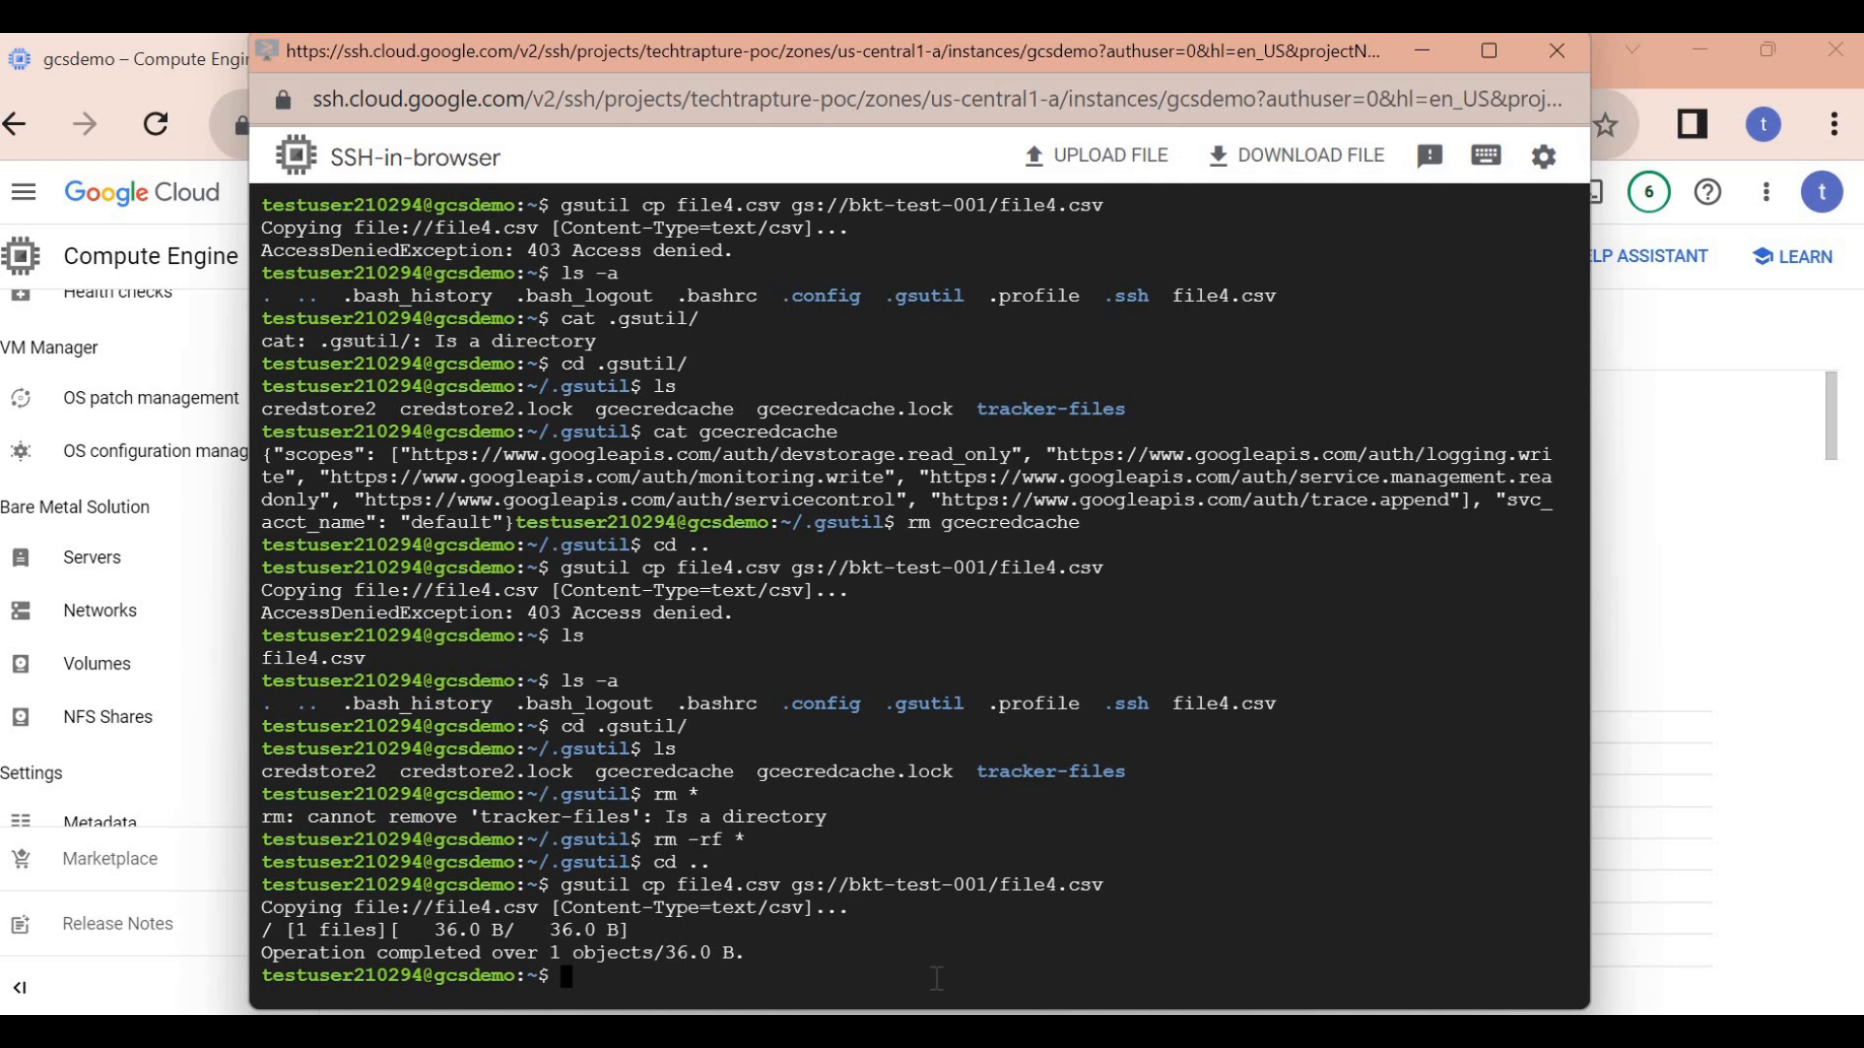
pyautogui.write('gsutil ls')
pyautogui.press('Return')
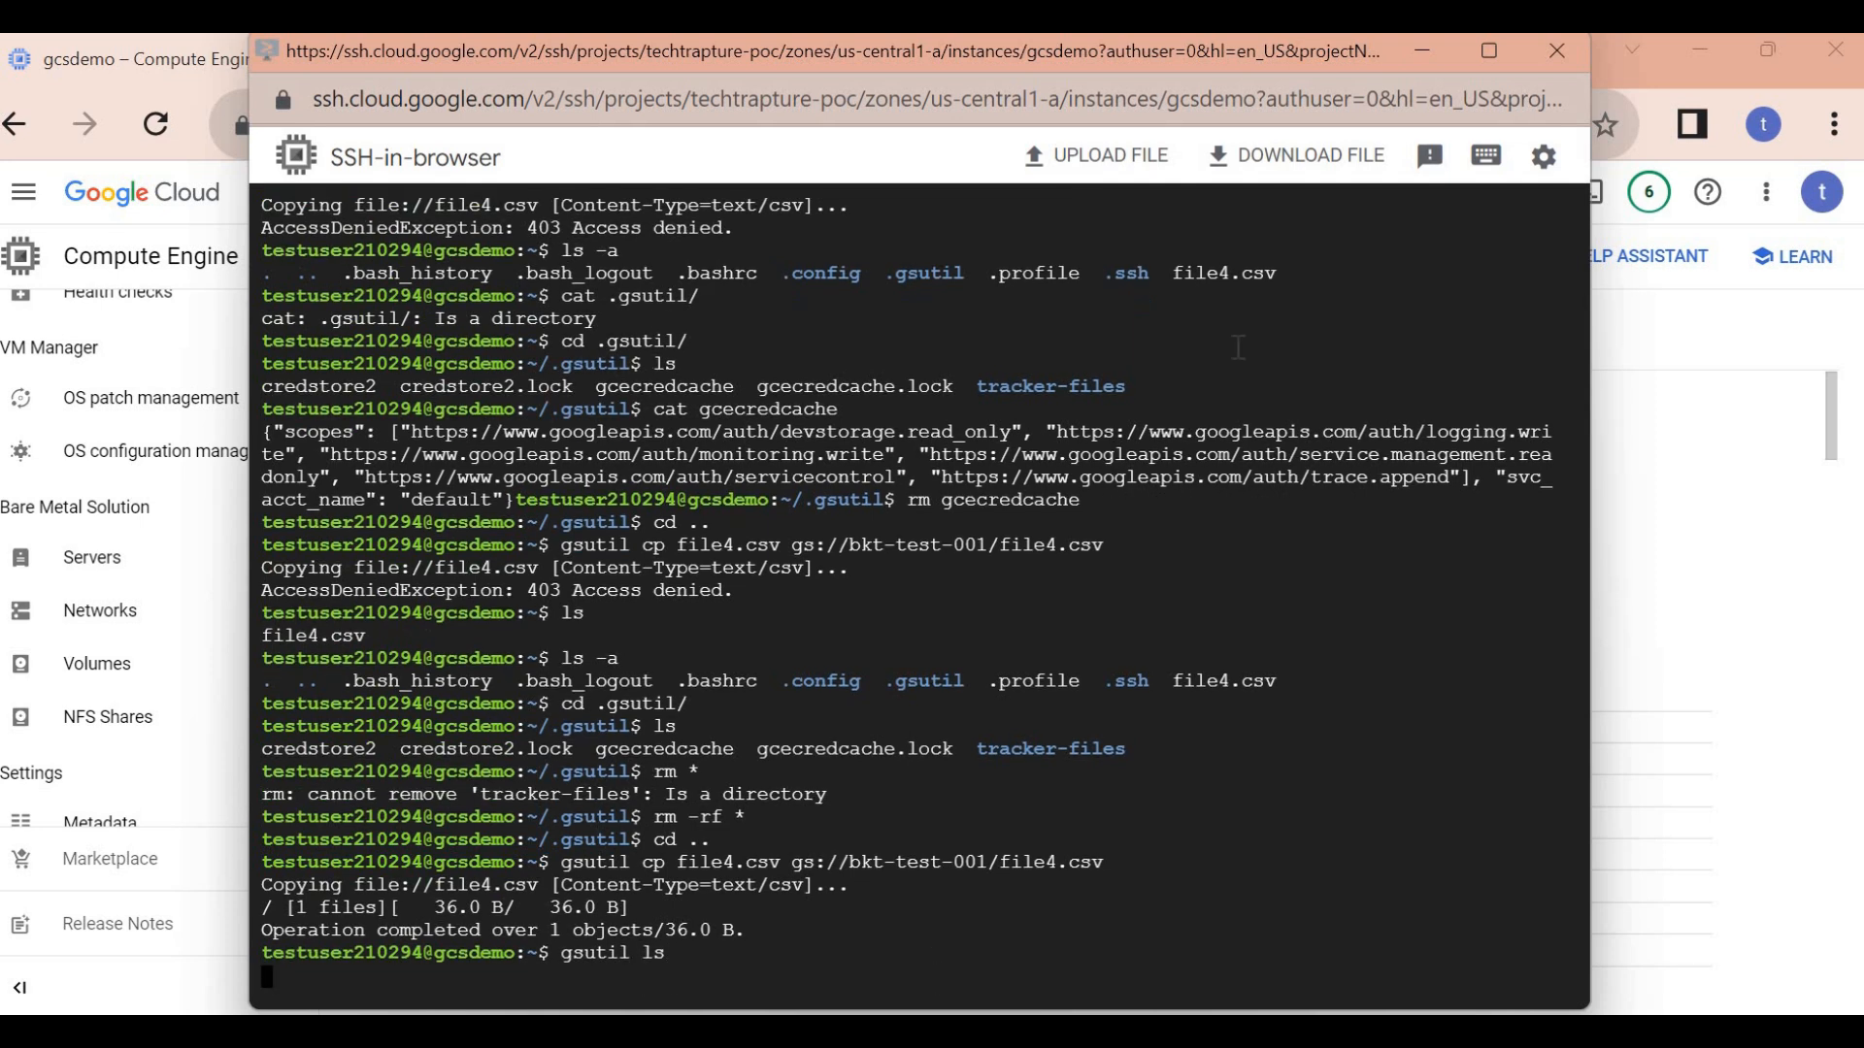
pyautogui.click(1483, 51)
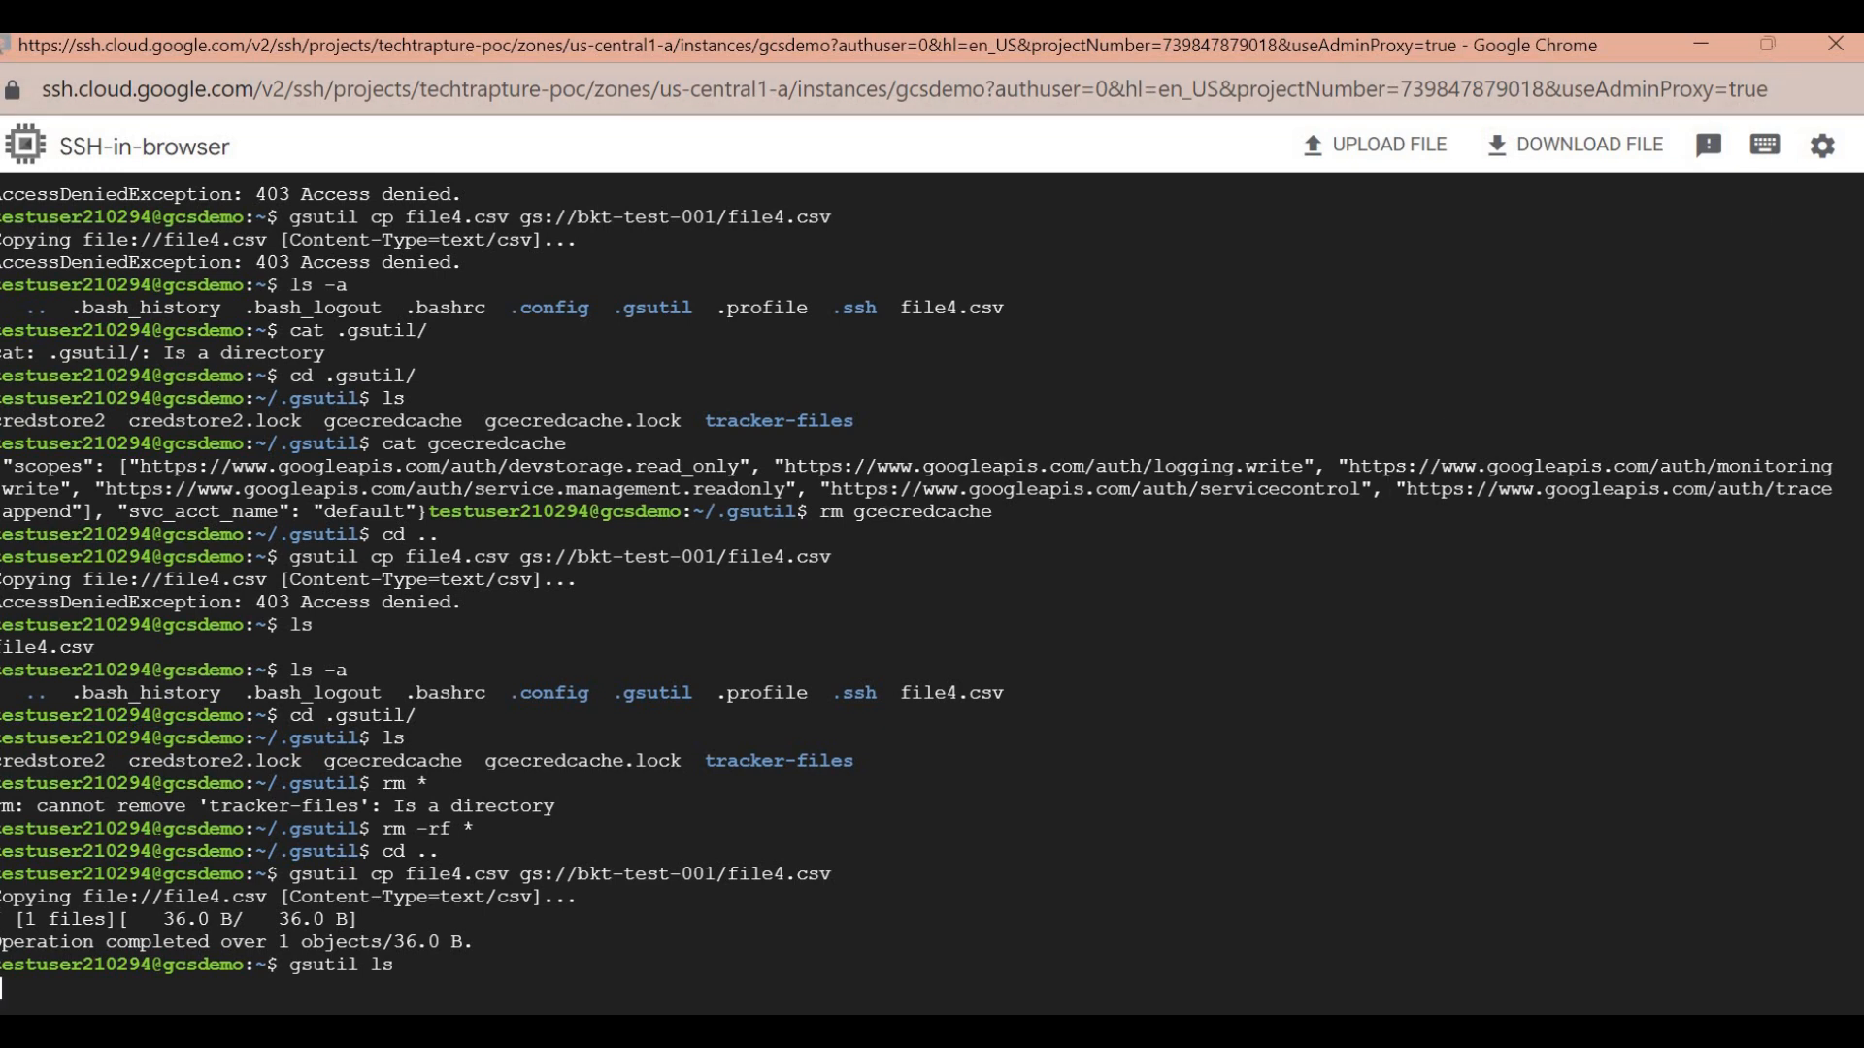
pyautogui.moveTo(1766, 54)
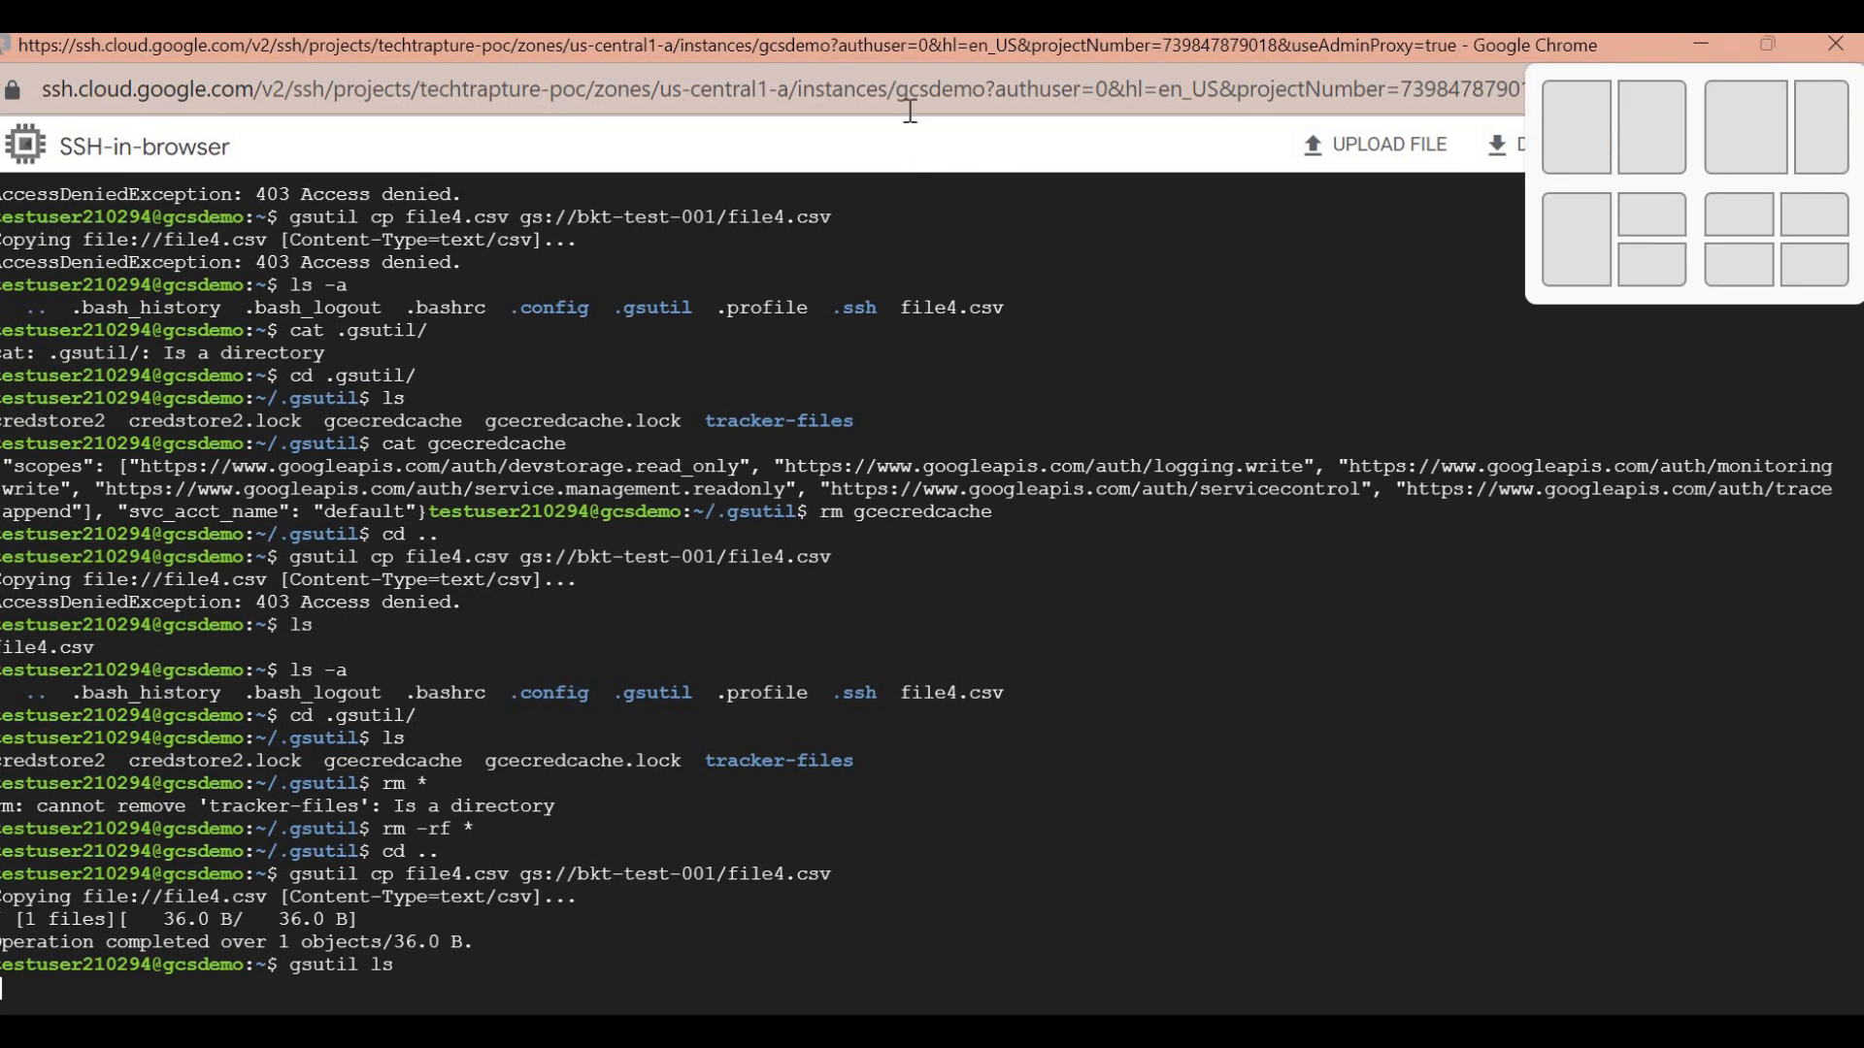
pyautogui.doubleClick(903, 44)
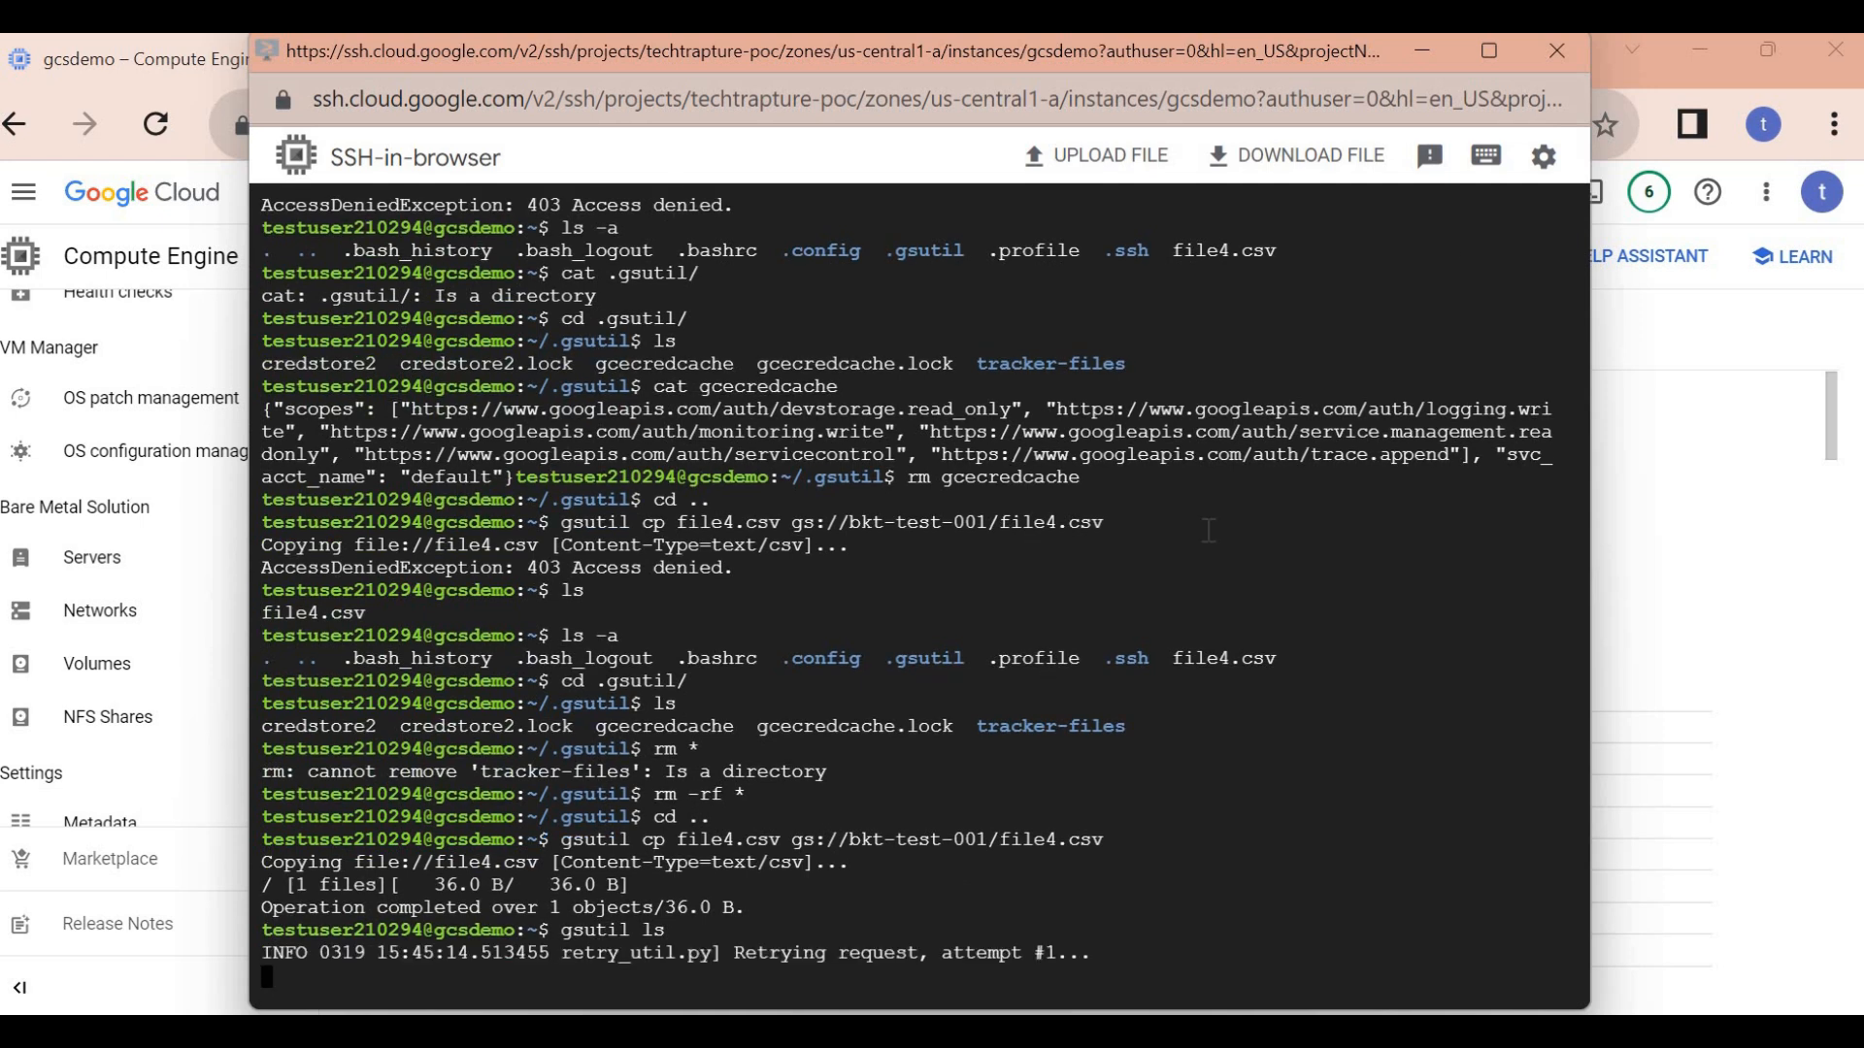
pyautogui.tripleClick(723, 954)
pyautogui.doubleClick(878, 954)
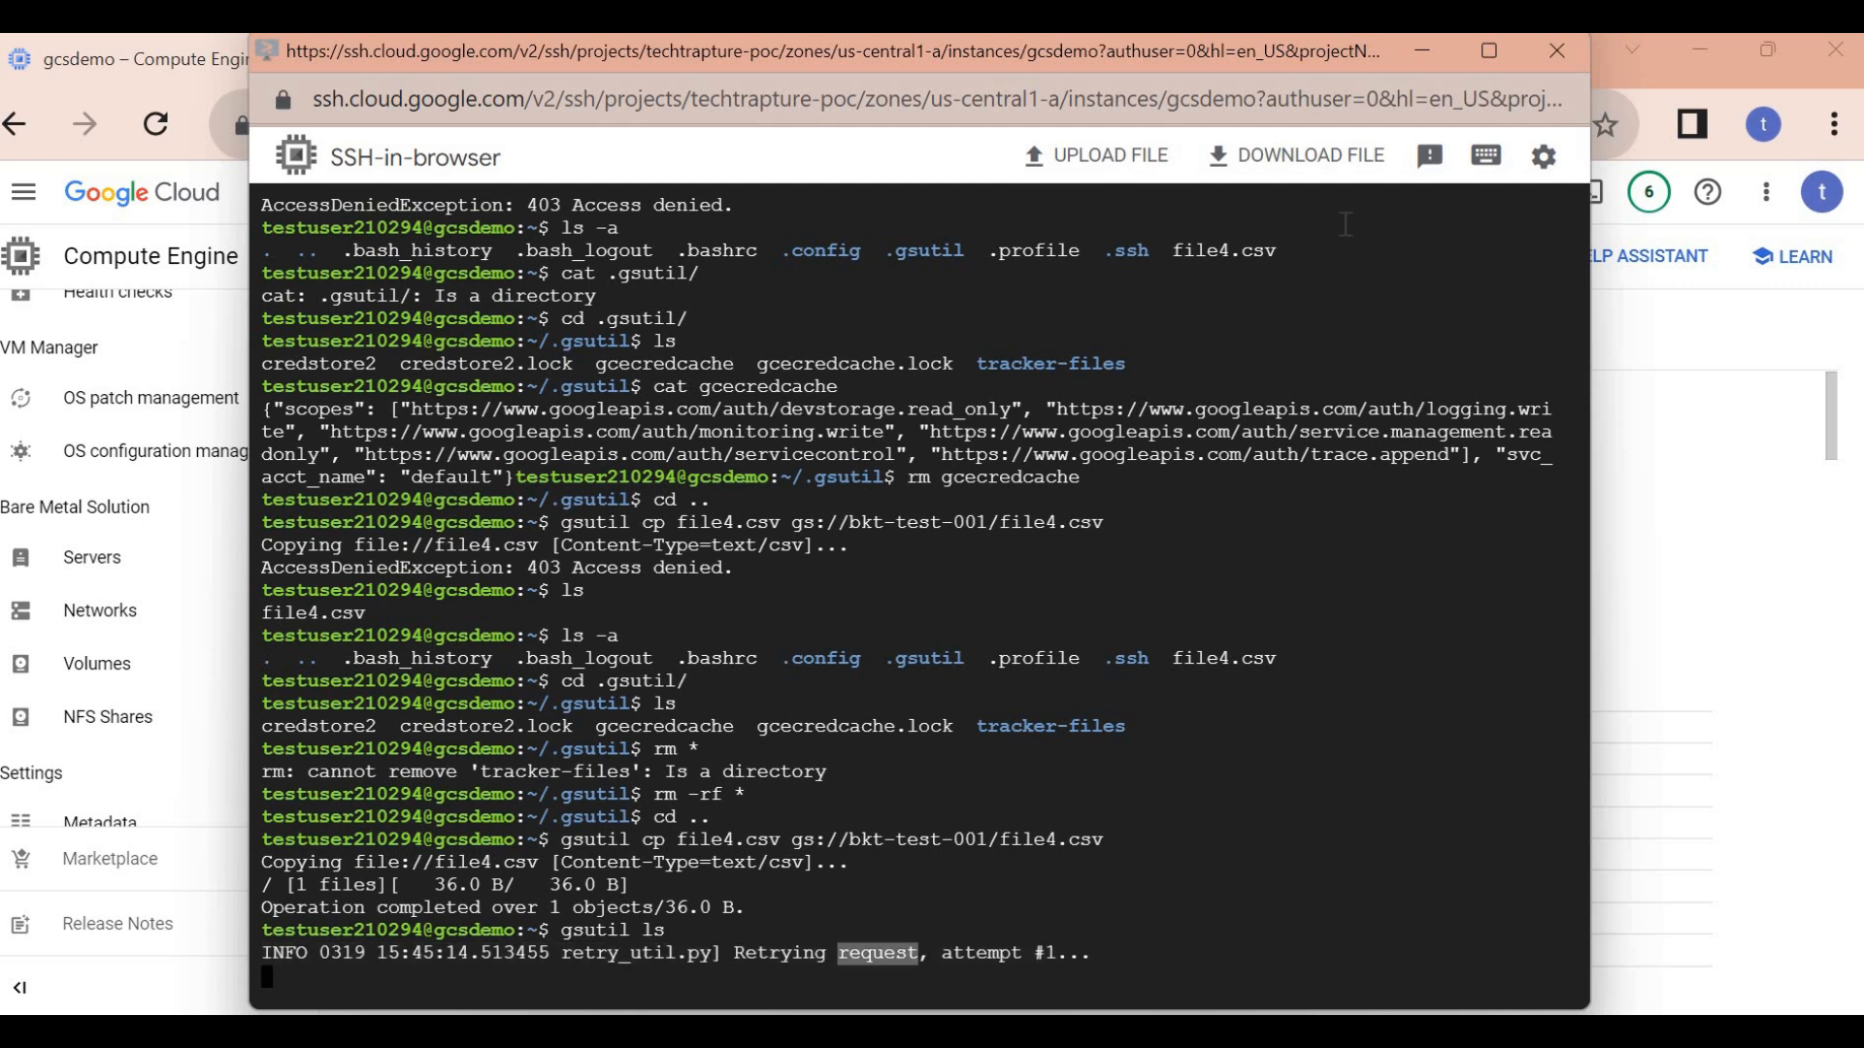
# - Return to the gcsdemo VM's details and open the usc1 subnet from its network interfaces
pyautogui.click(1416, 53)
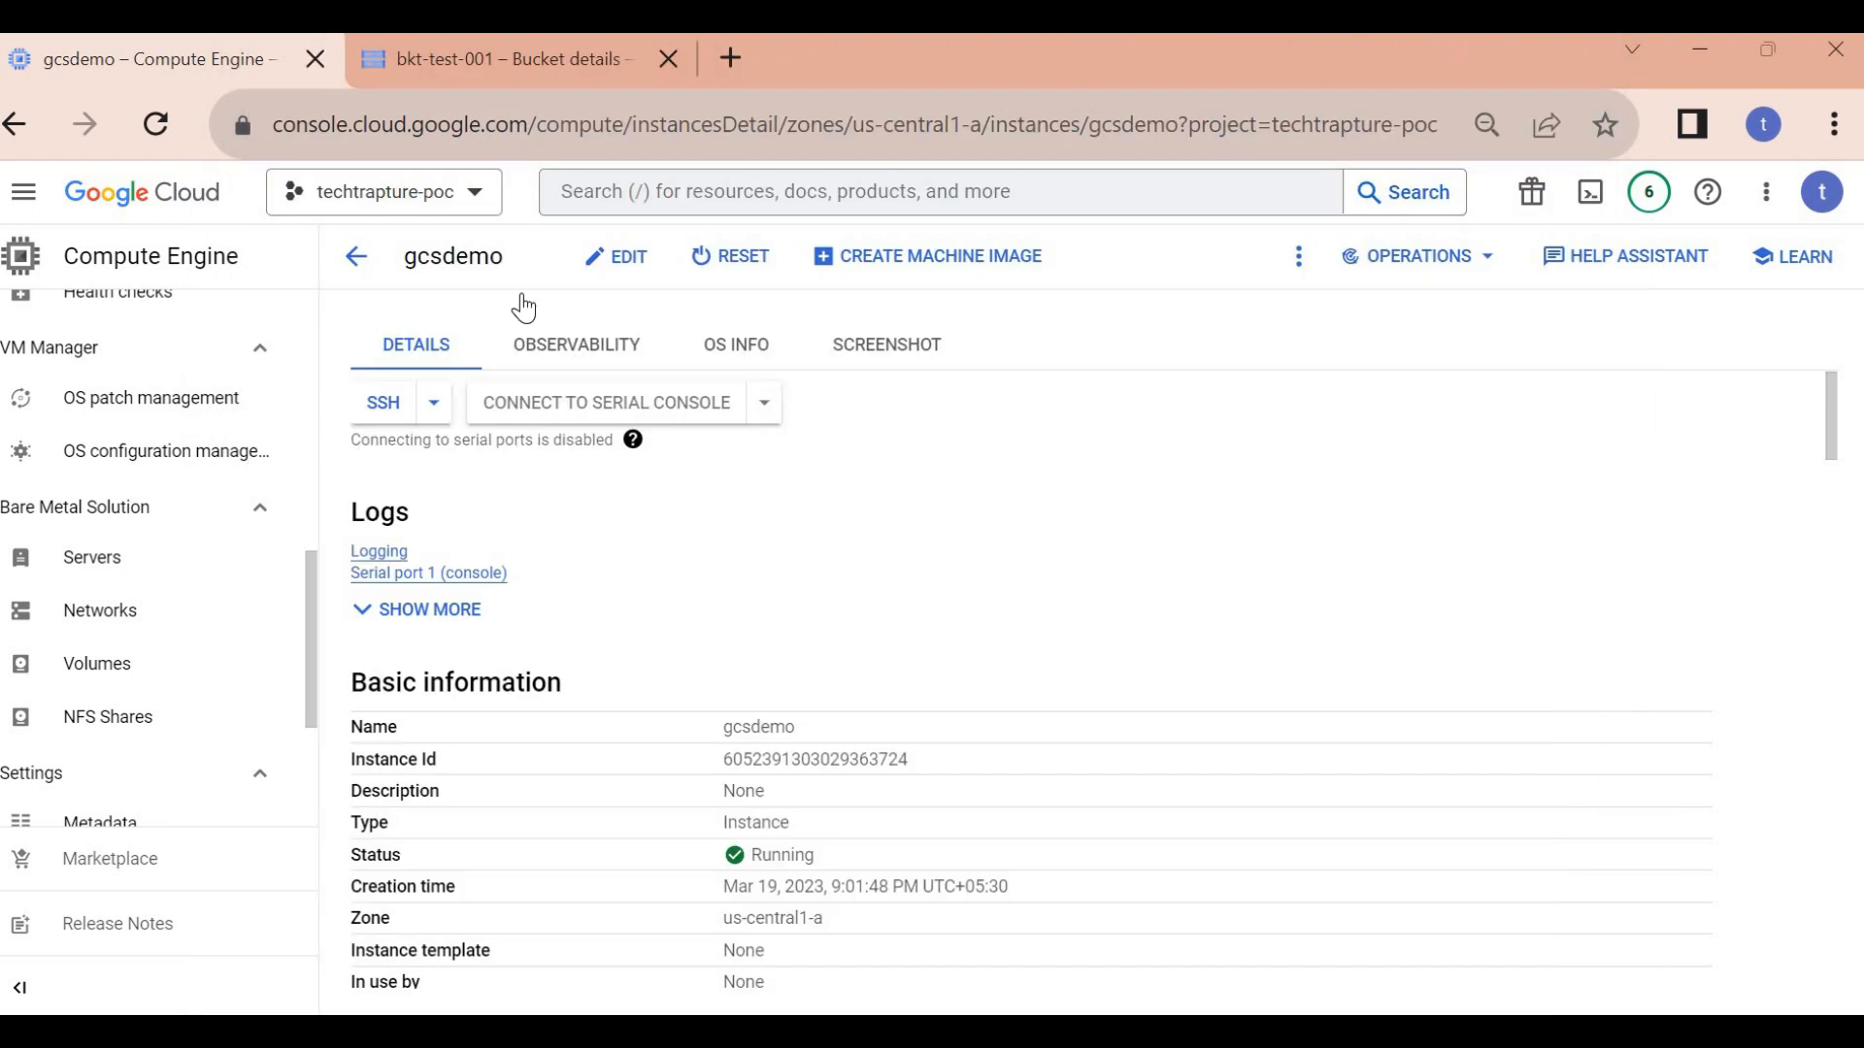
pyautogui.click(501, 68)
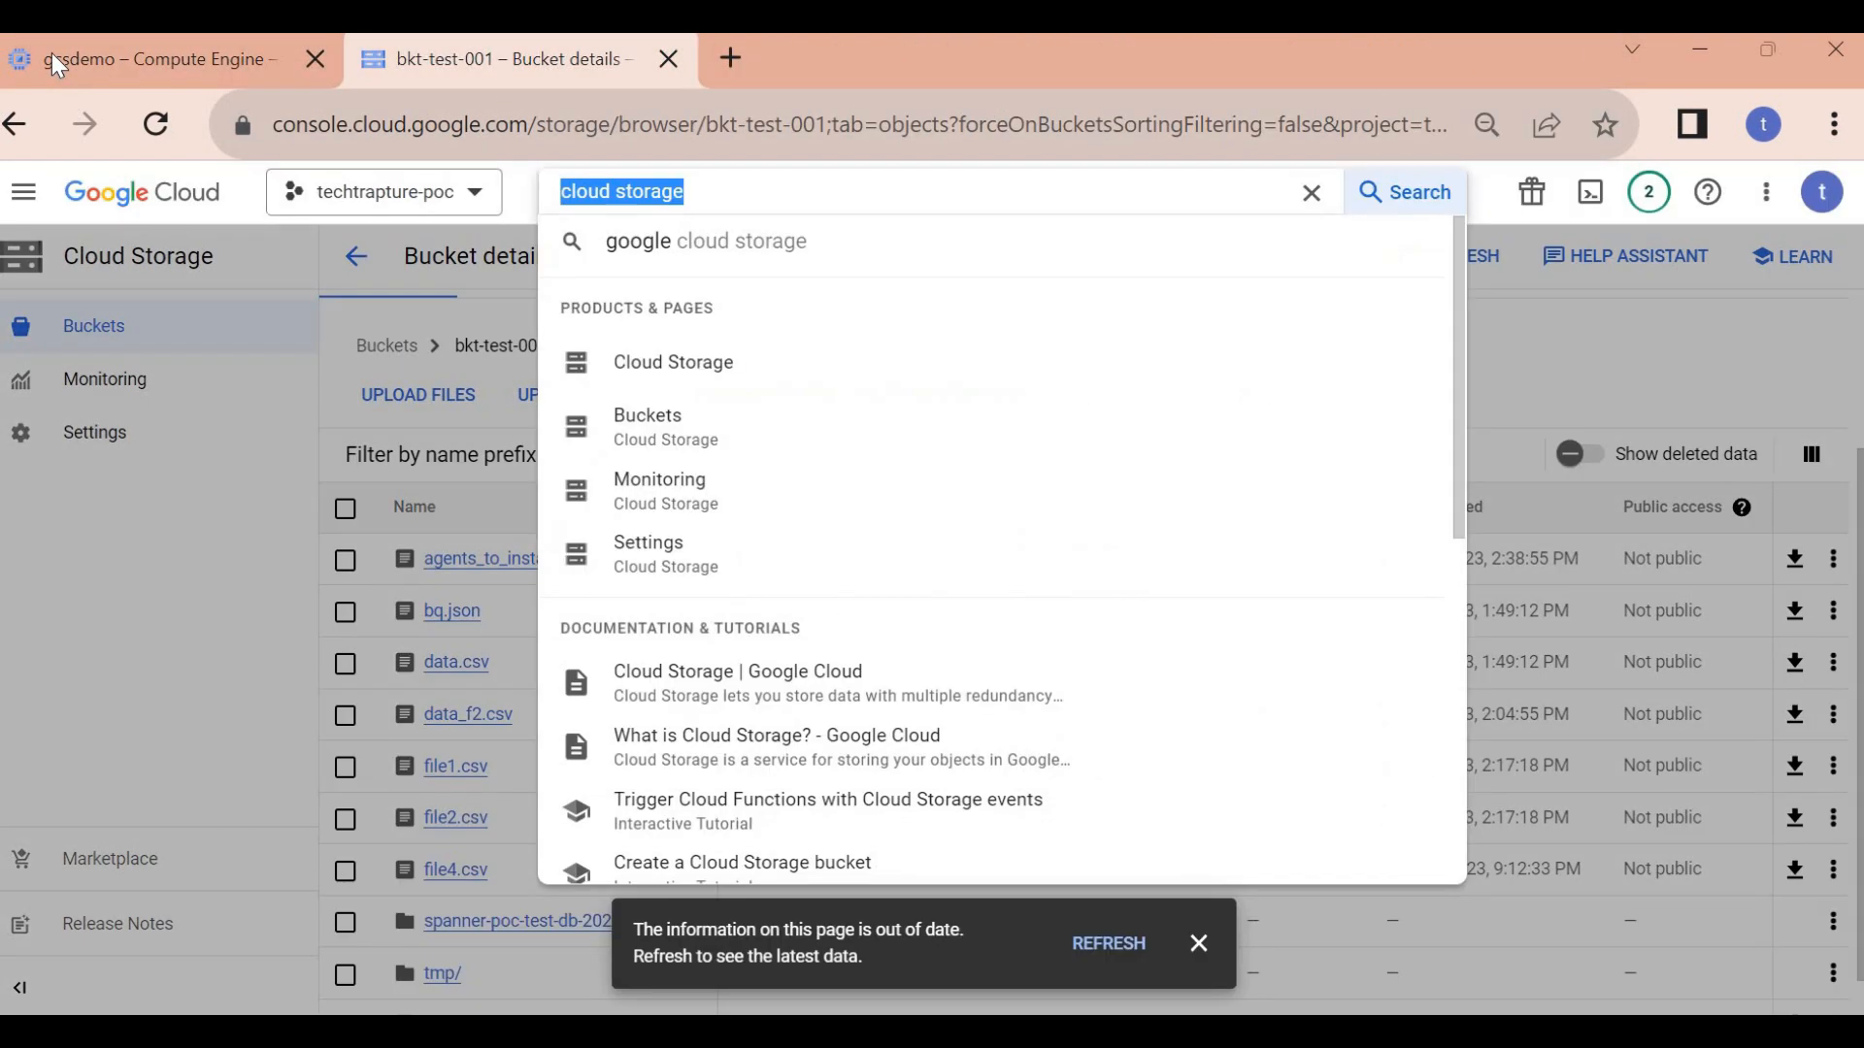
pyautogui.click(56, 61)
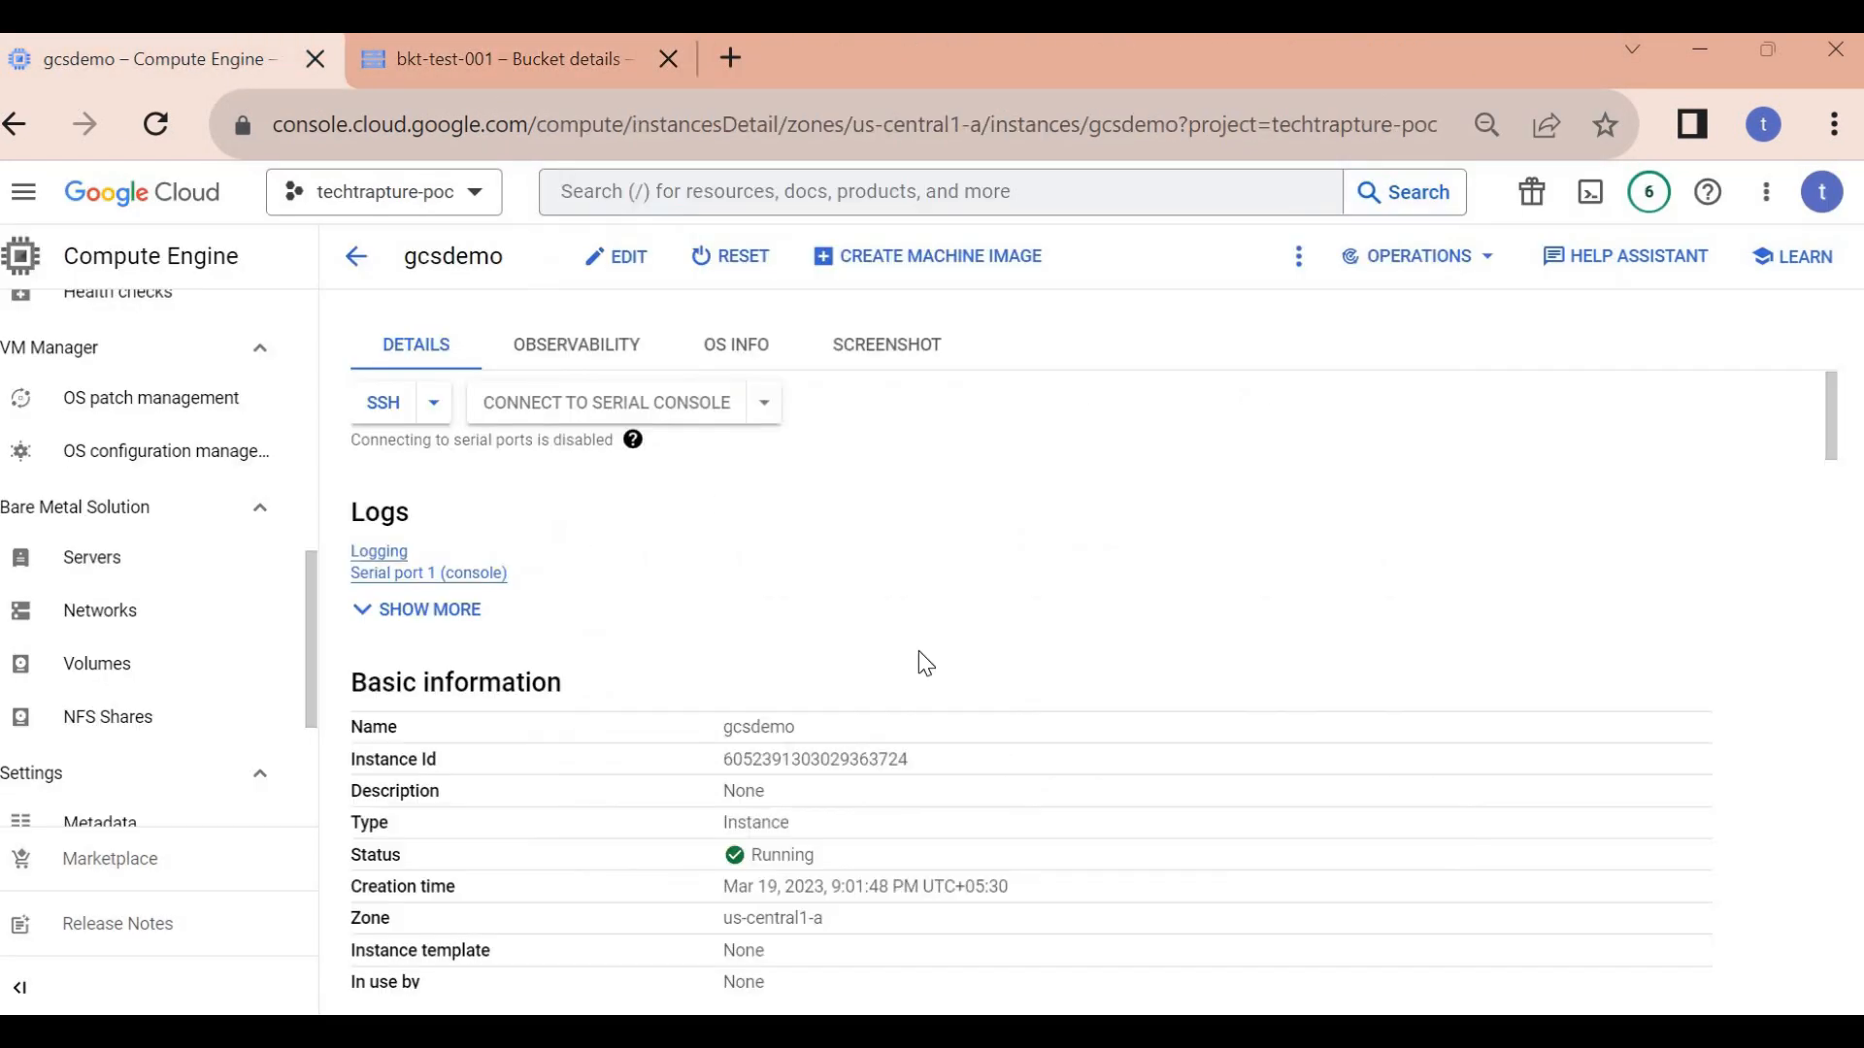
pyautogui.scroll(-9, 853, 638)
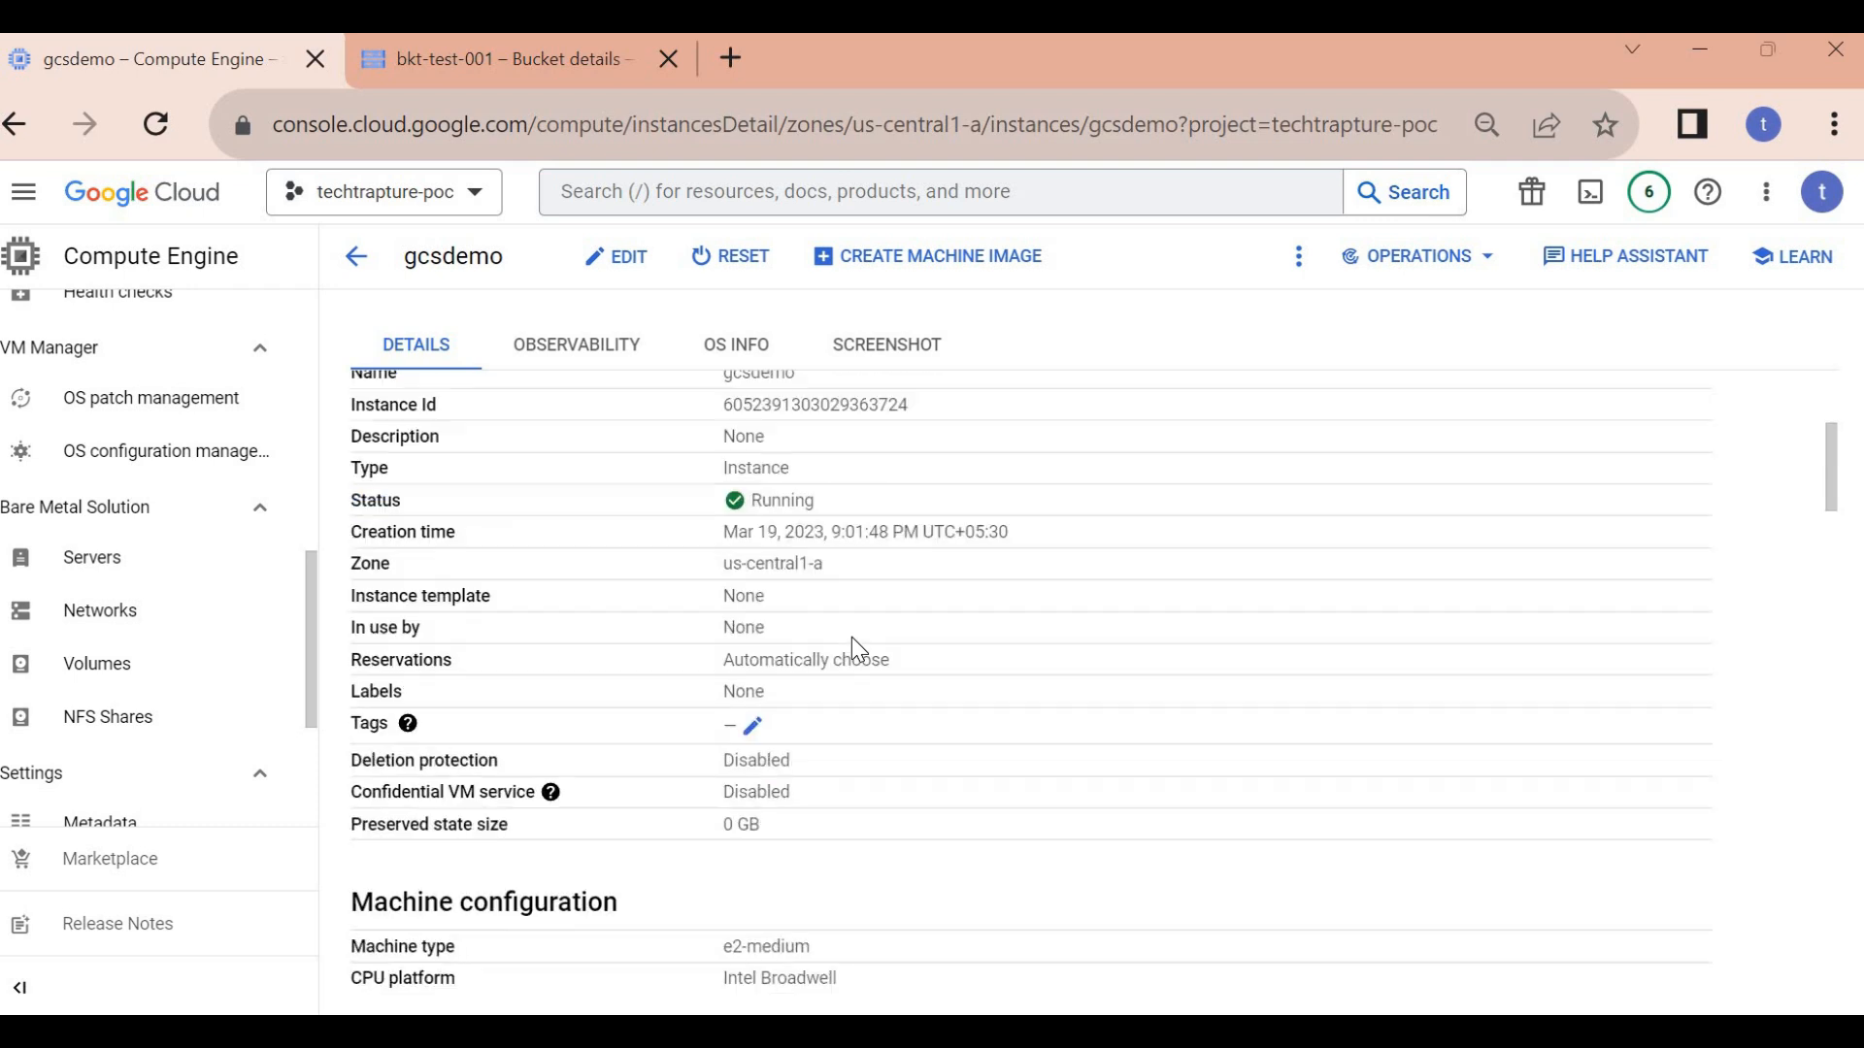
pyautogui.scroll(-5, 854, 641)
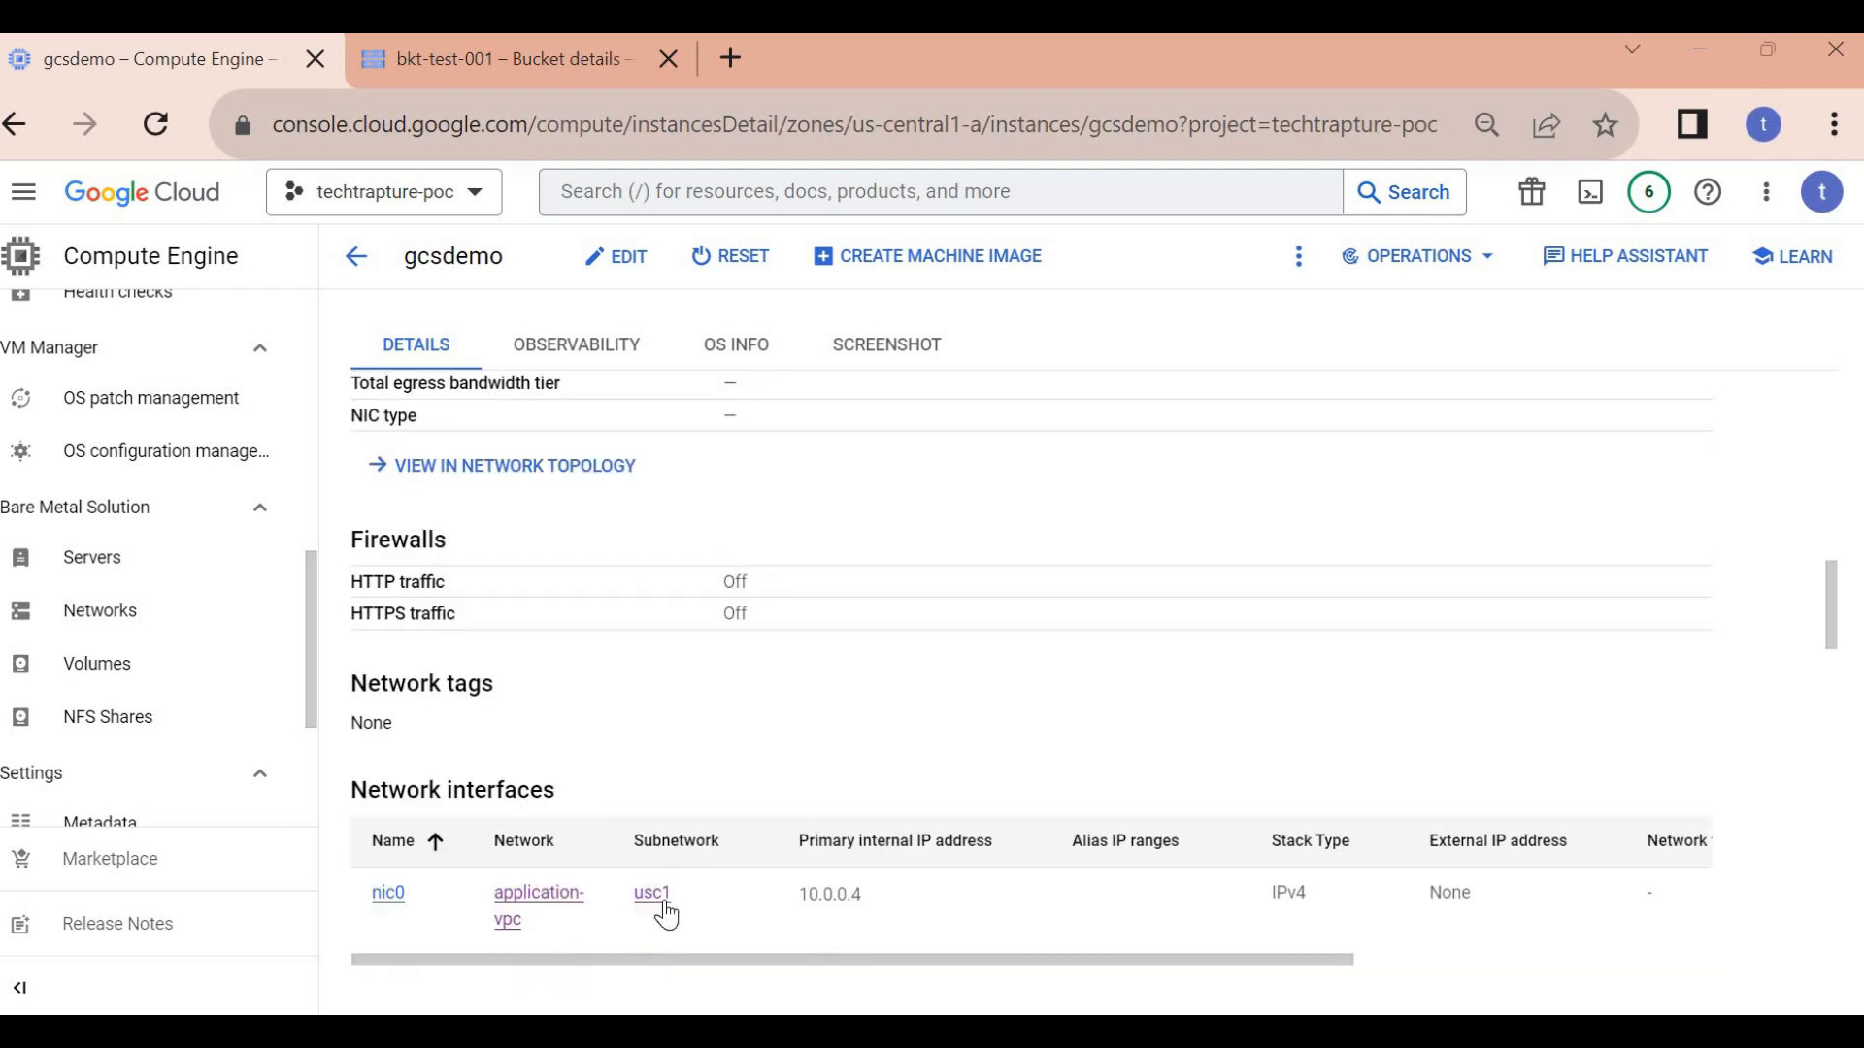
pyautogui.click(647, 893)
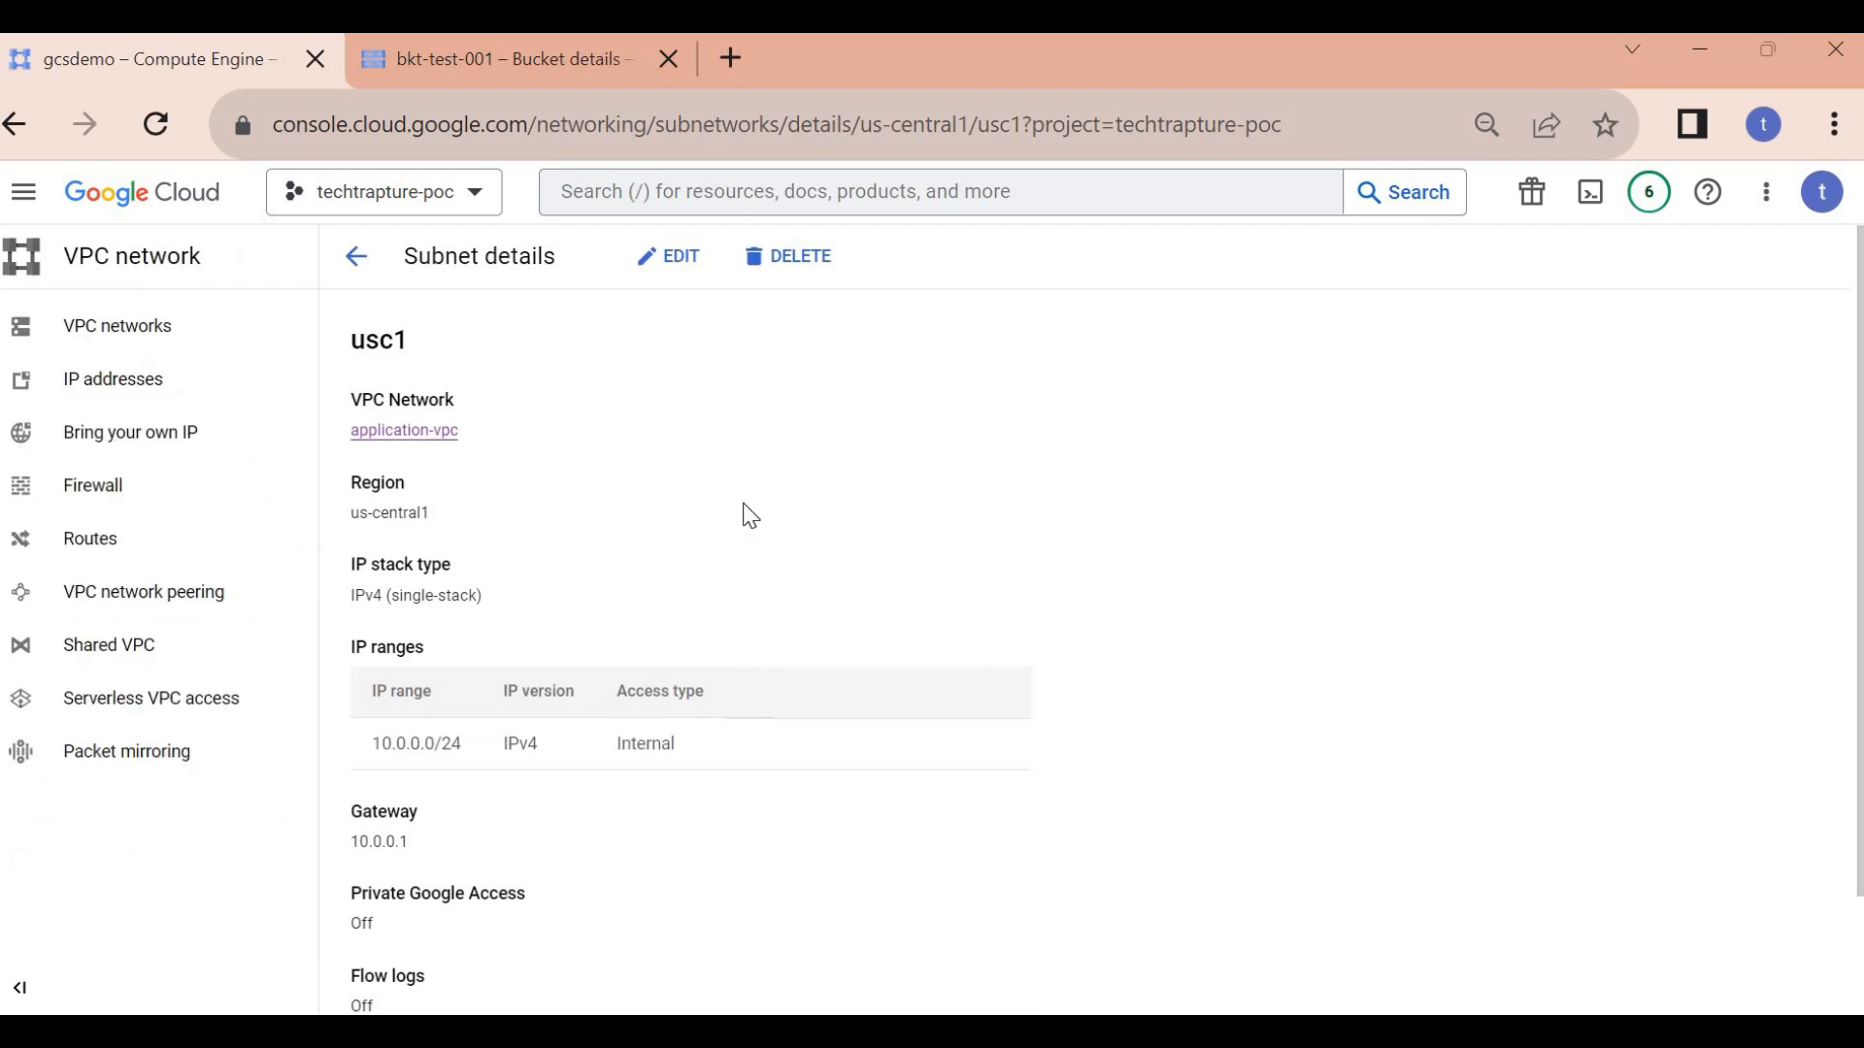
# - Edit the usc1 subnet to turn Private Google Access on and save the change
pyautogui.tripleClick(354, 893)
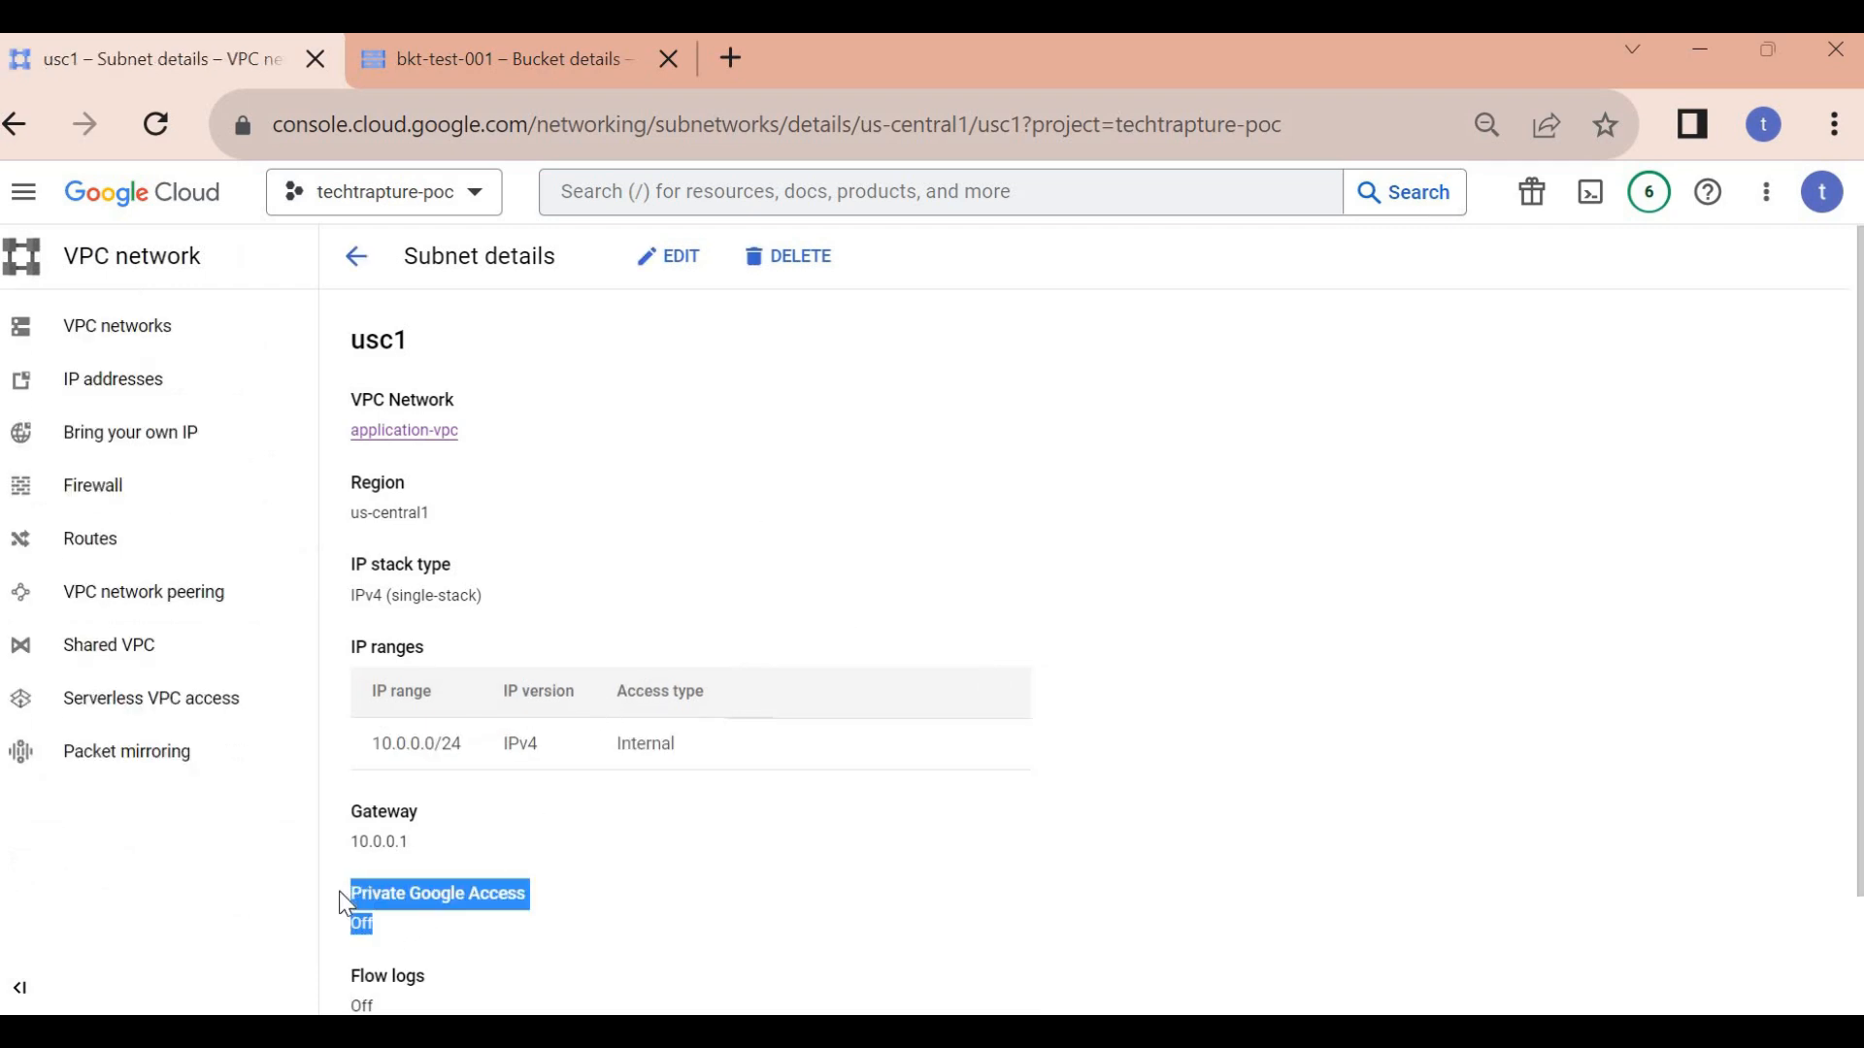
pyautogui.click(477, 933)
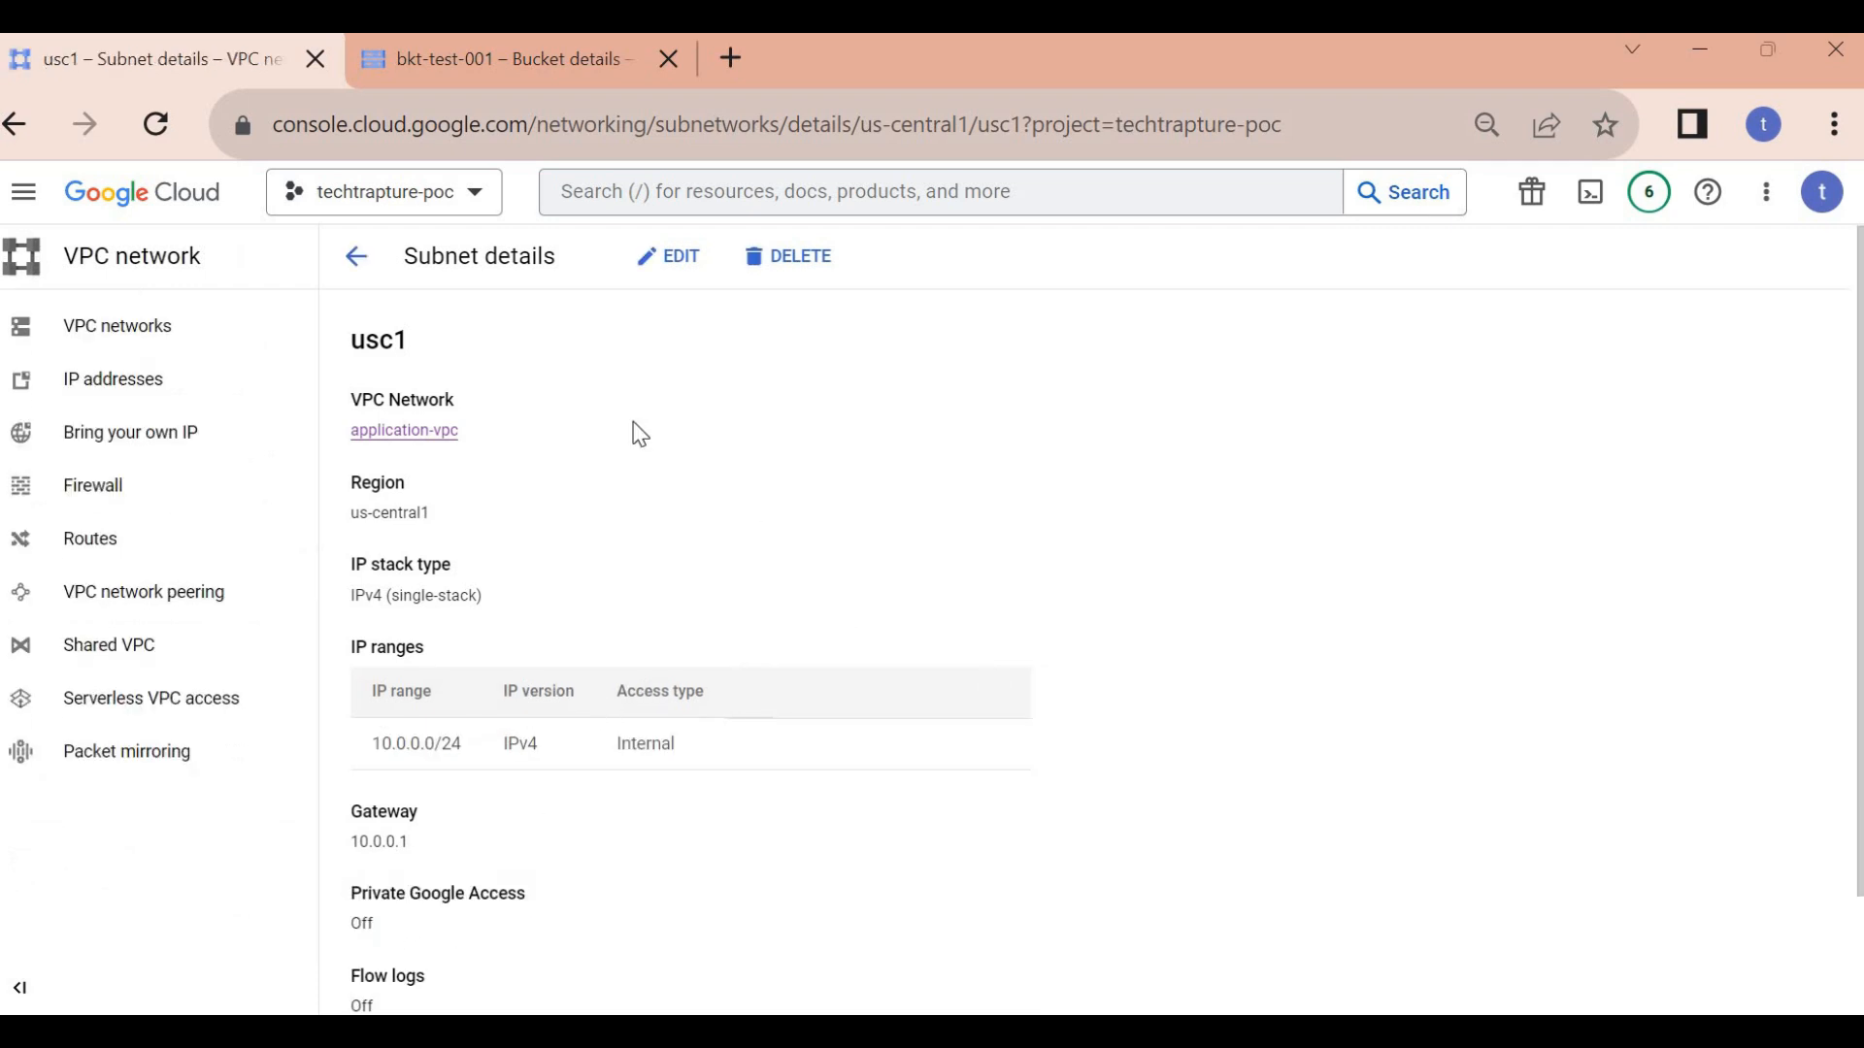
pyautogui.click(670, 269)
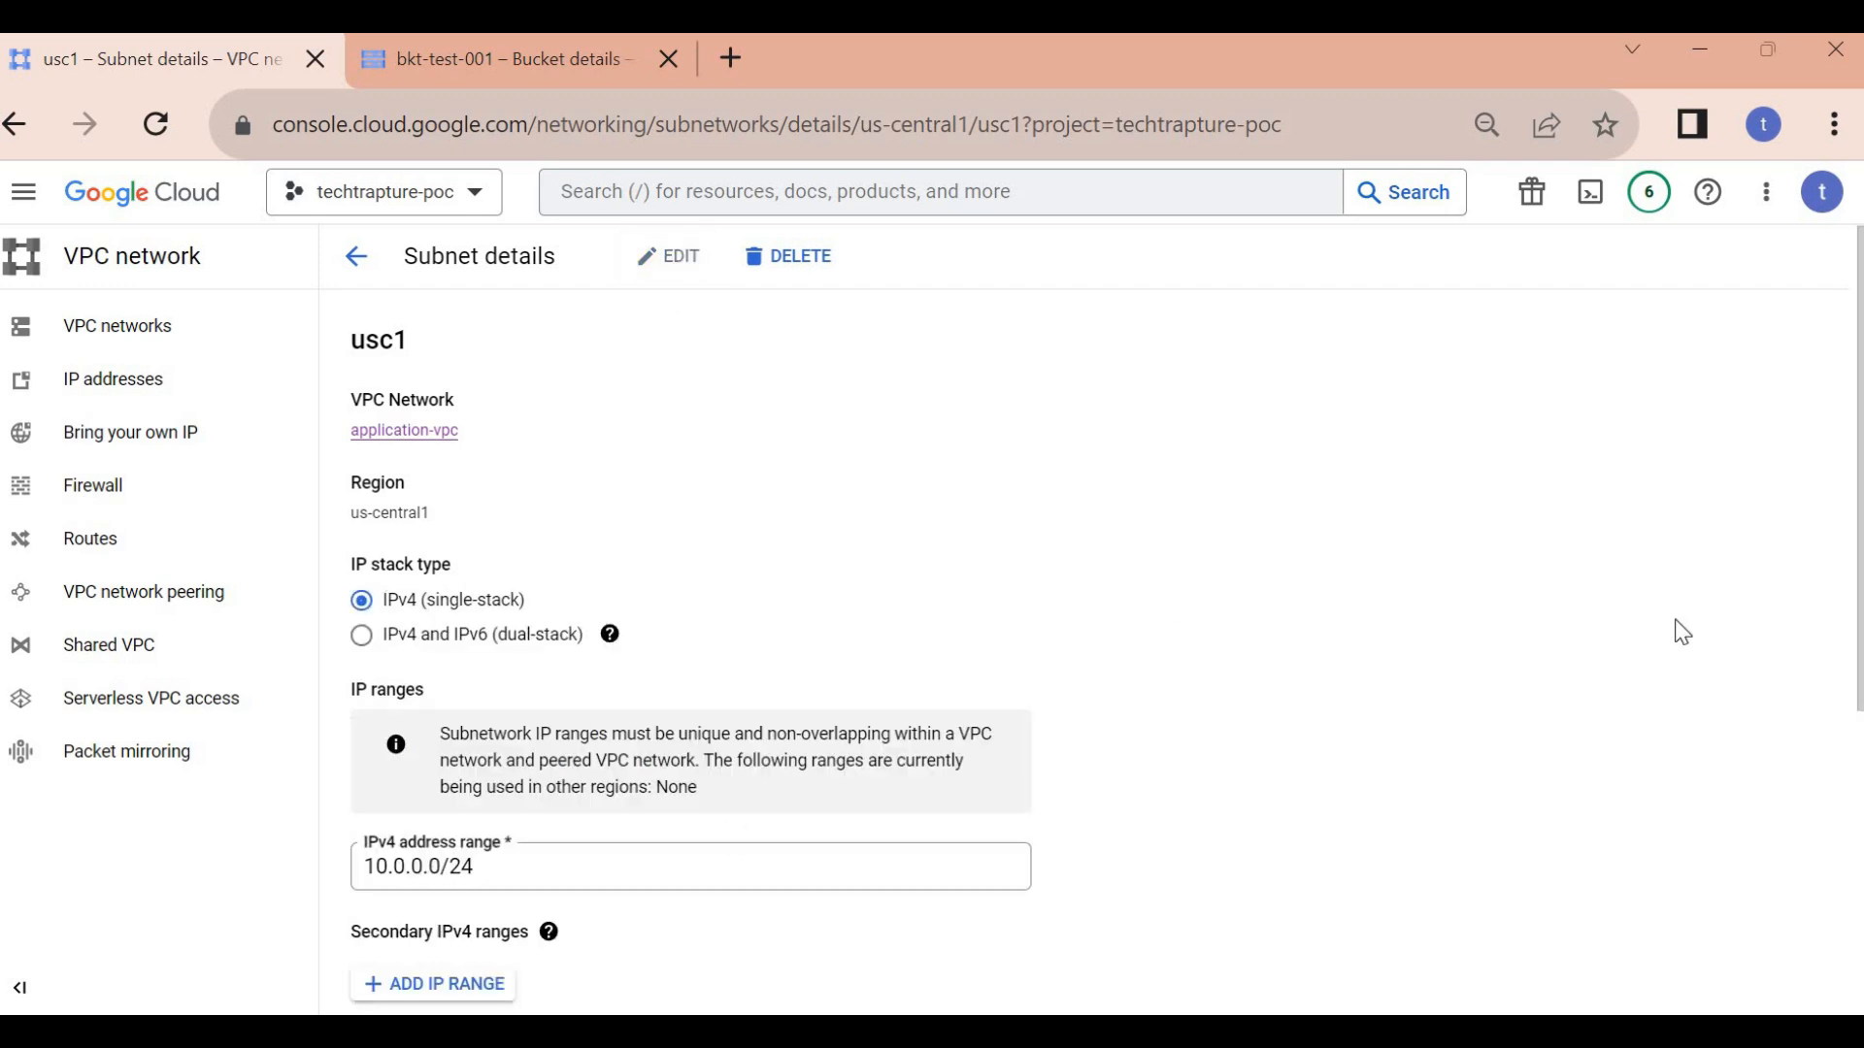
pyautogui.scroll(-5, 1684, 633)
pyautogui.click(375, 668)
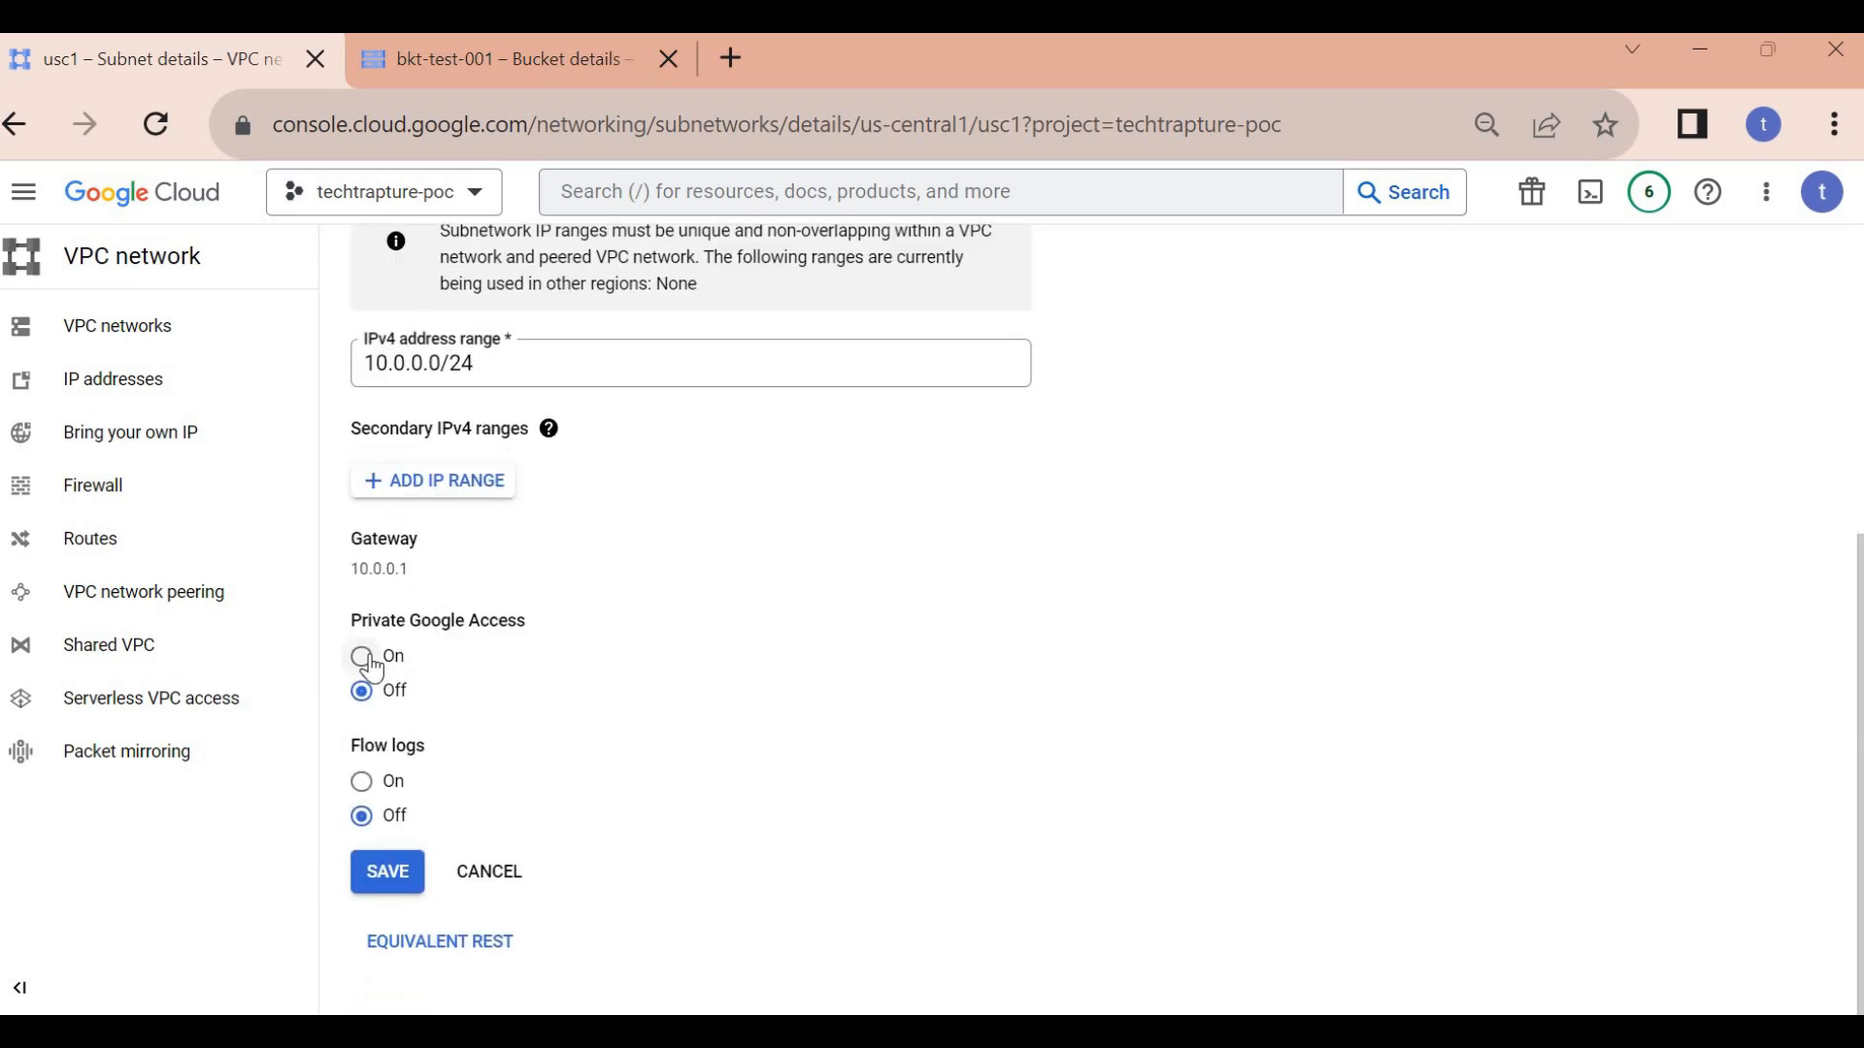
pyautogui.click(386, 875)
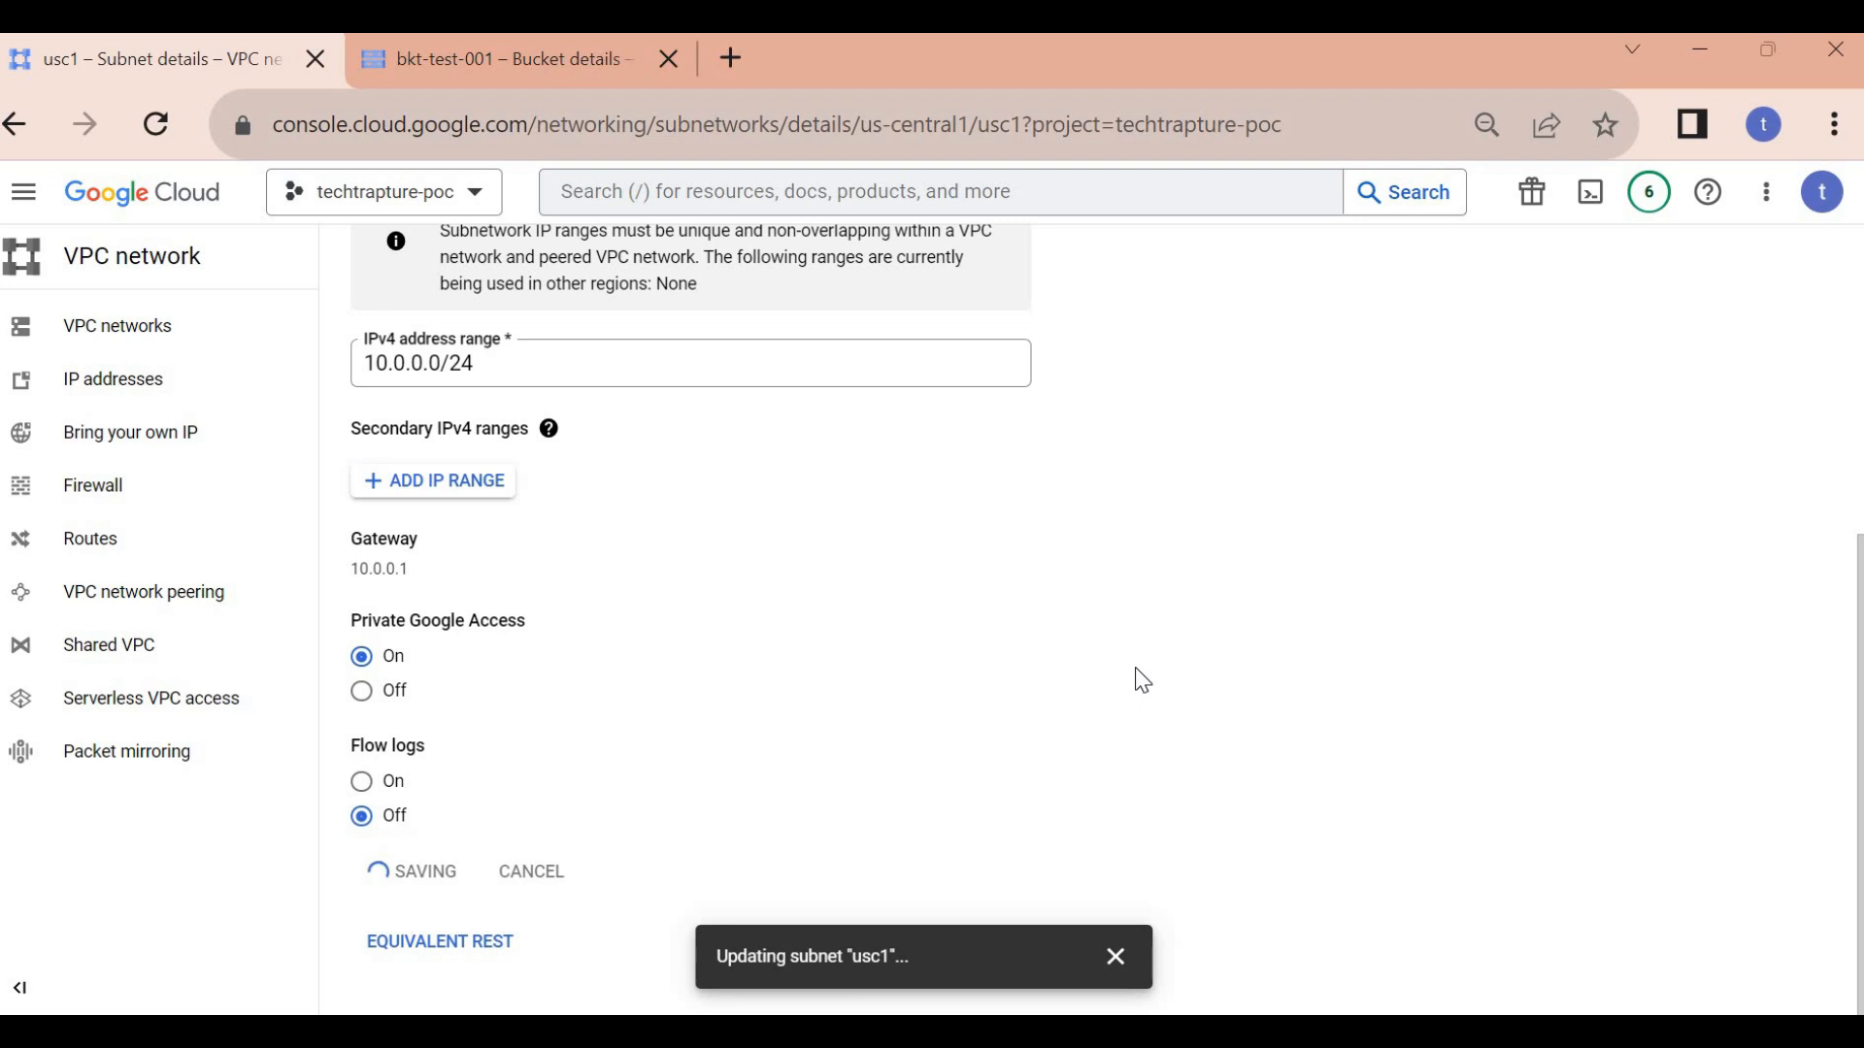
# - Return to the gcsdemo SSH session and run gsutil ls again to list the project's buckets
pyautogui.moveTo(1260, 1031)
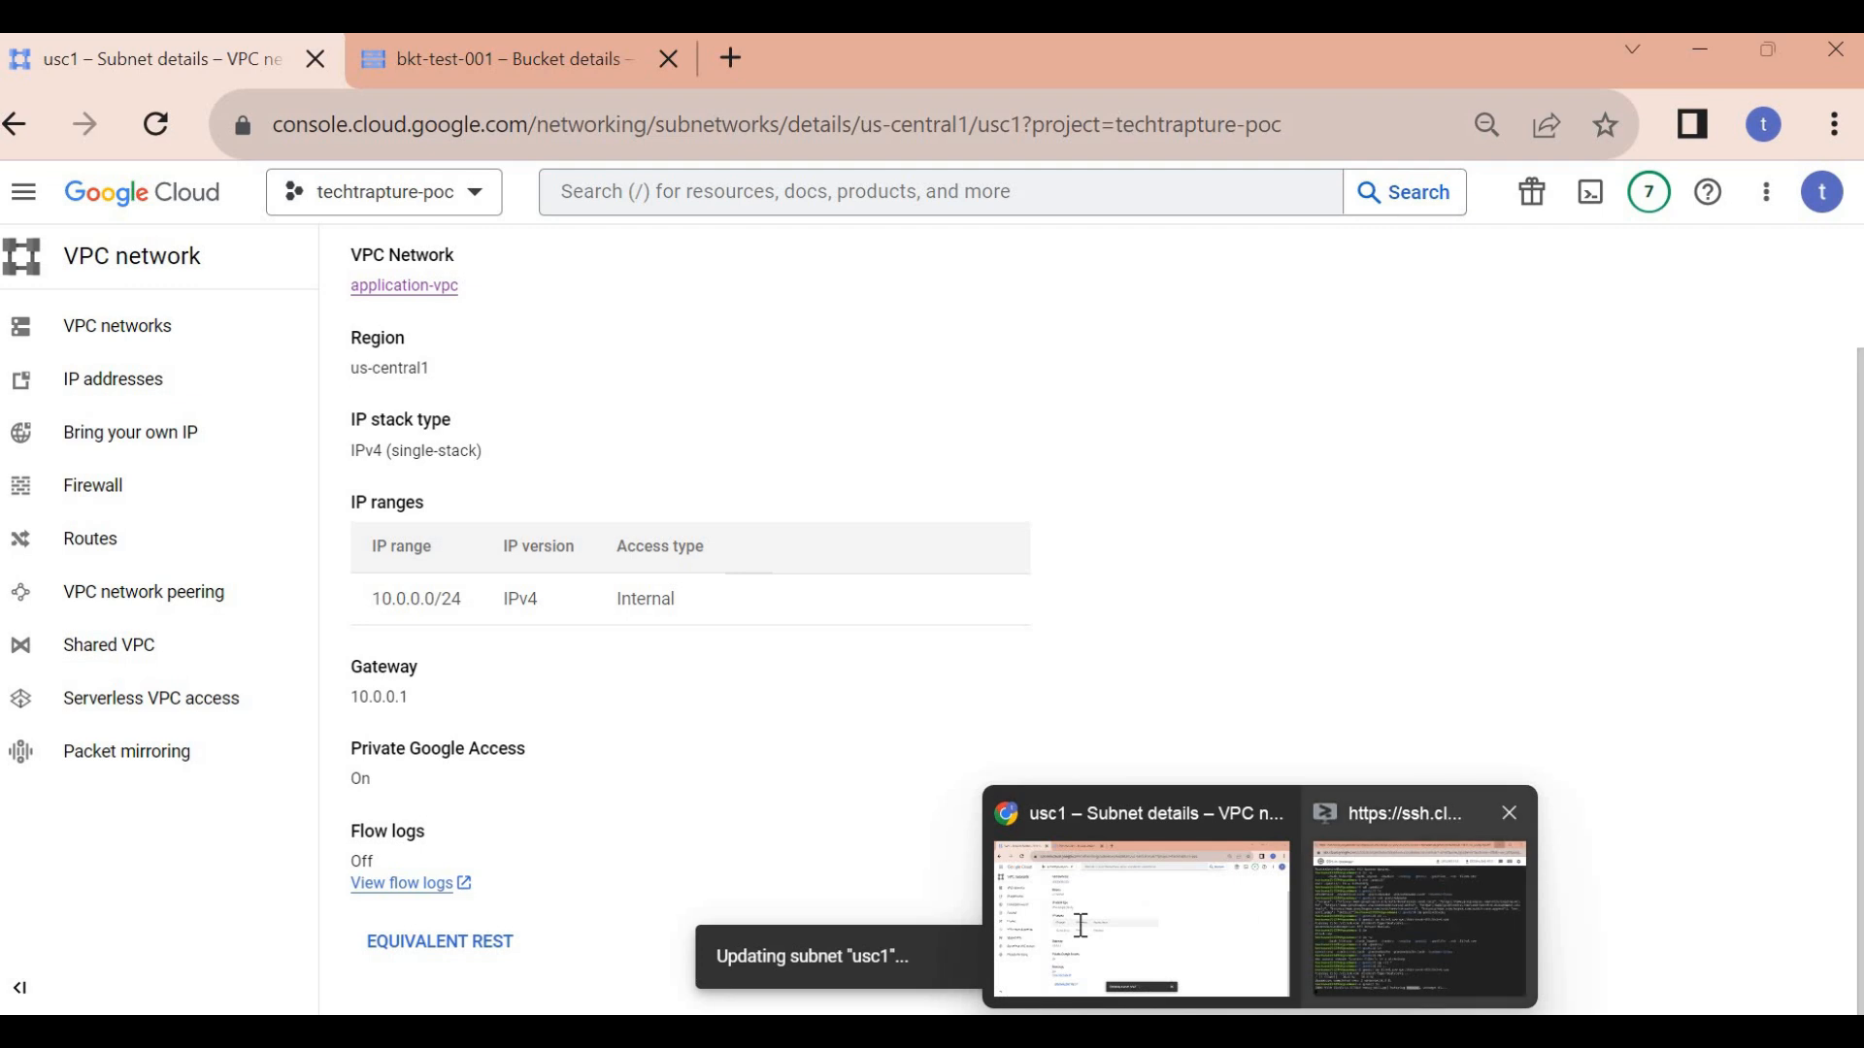
pyautogui.click(1437, 888)
pyautogui.click(1113, 965)
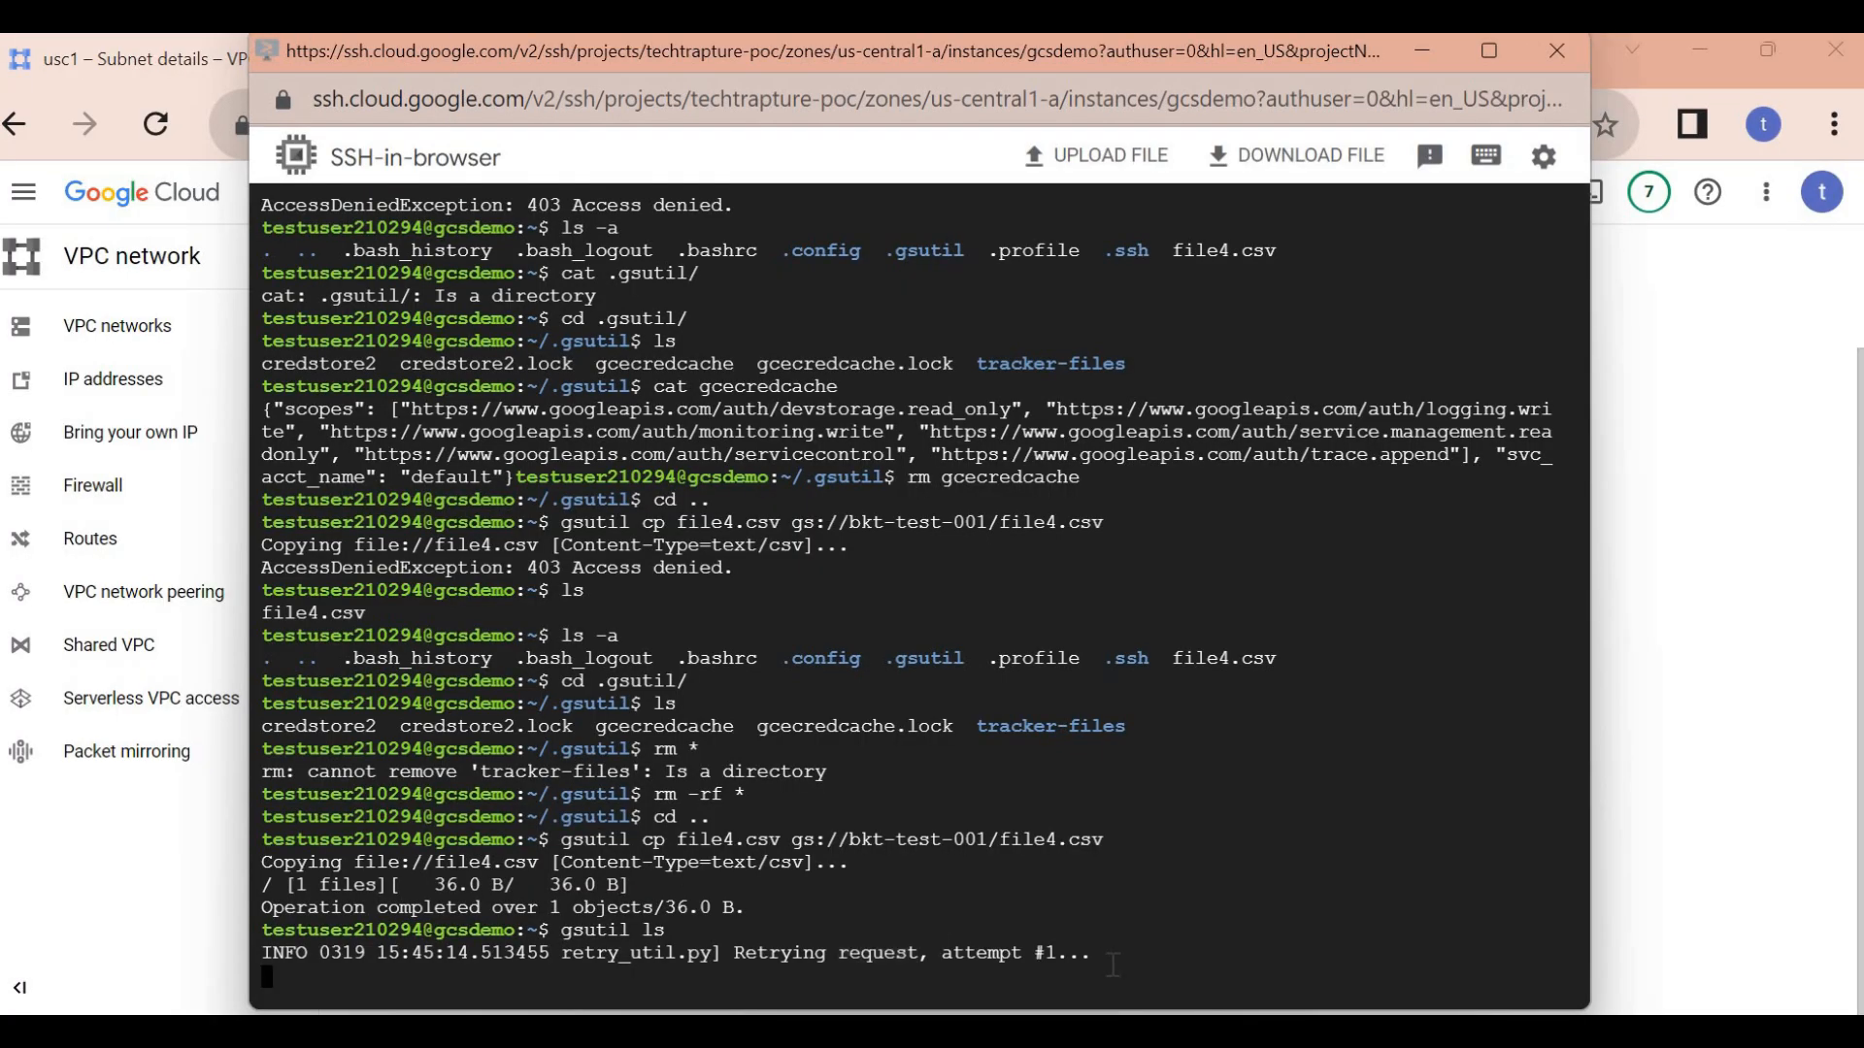
pyautogui.moveTo(262, 956); pyautogui.dragTo(1190, 975)
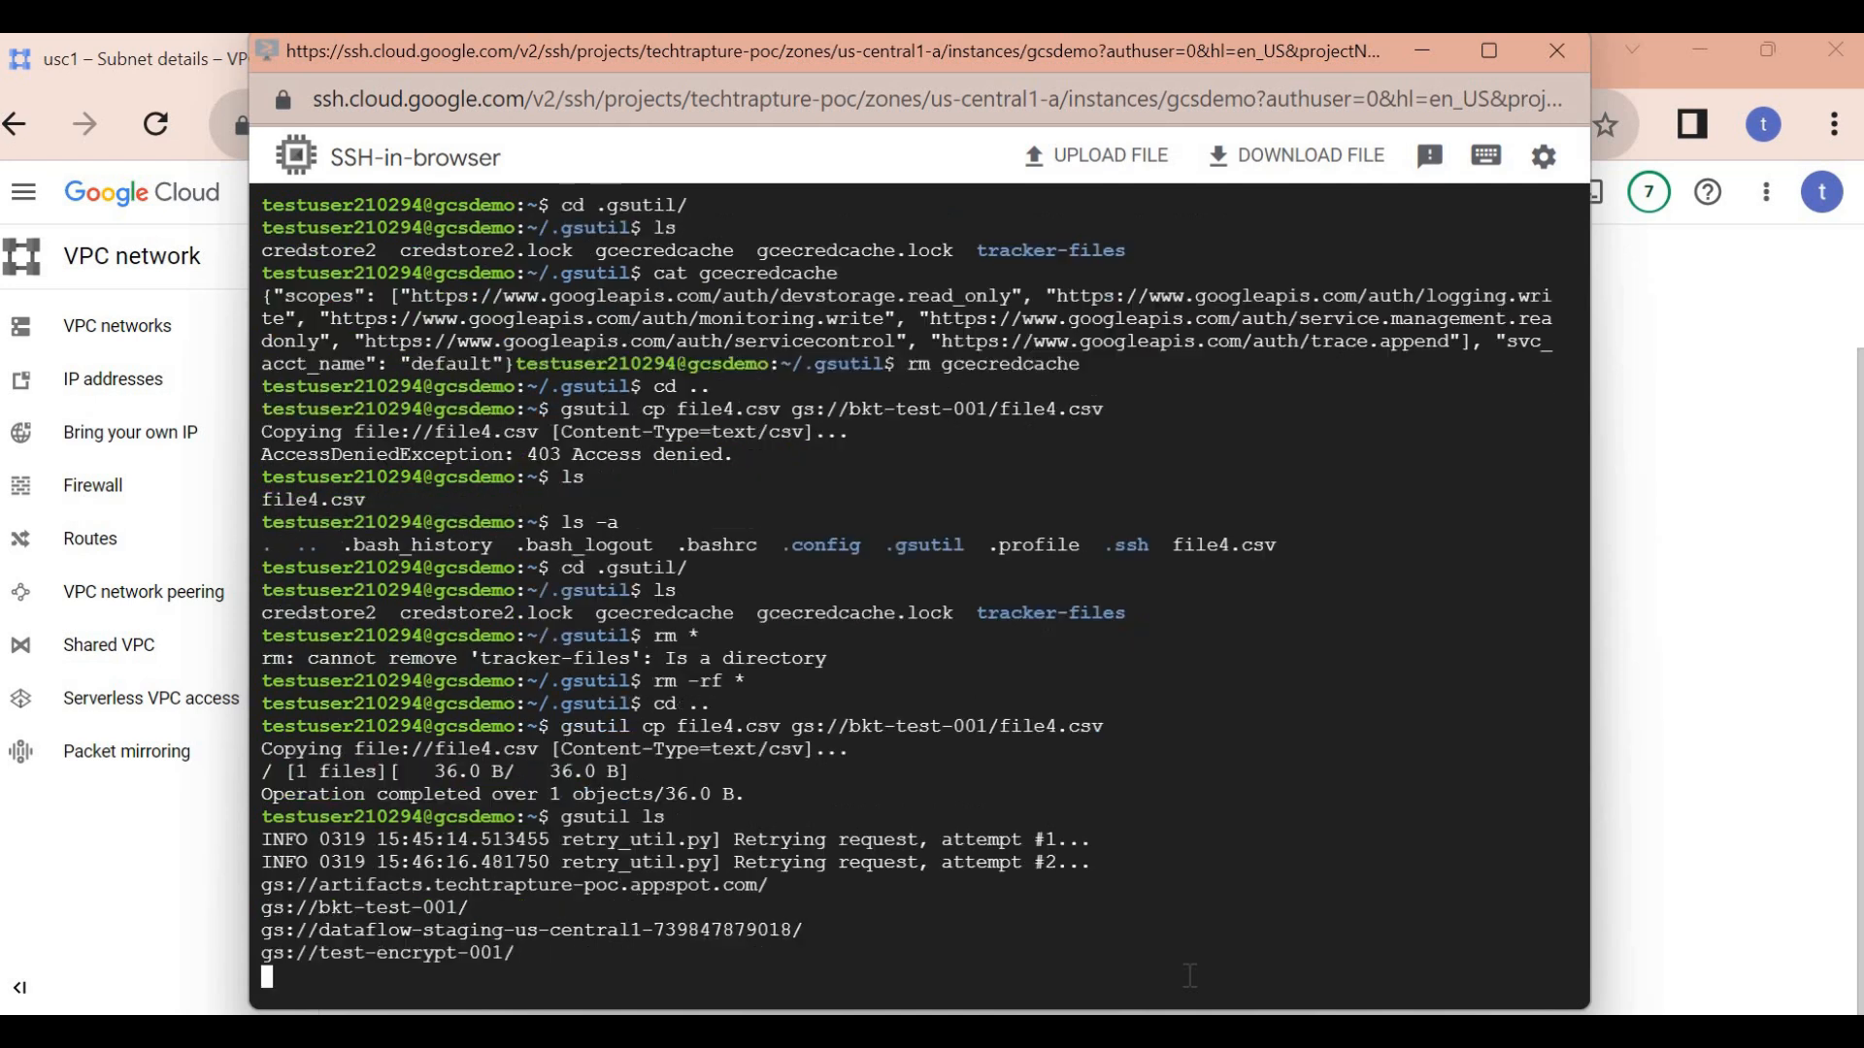
pyautogui.press('Up')
pyautogui.press('Return')
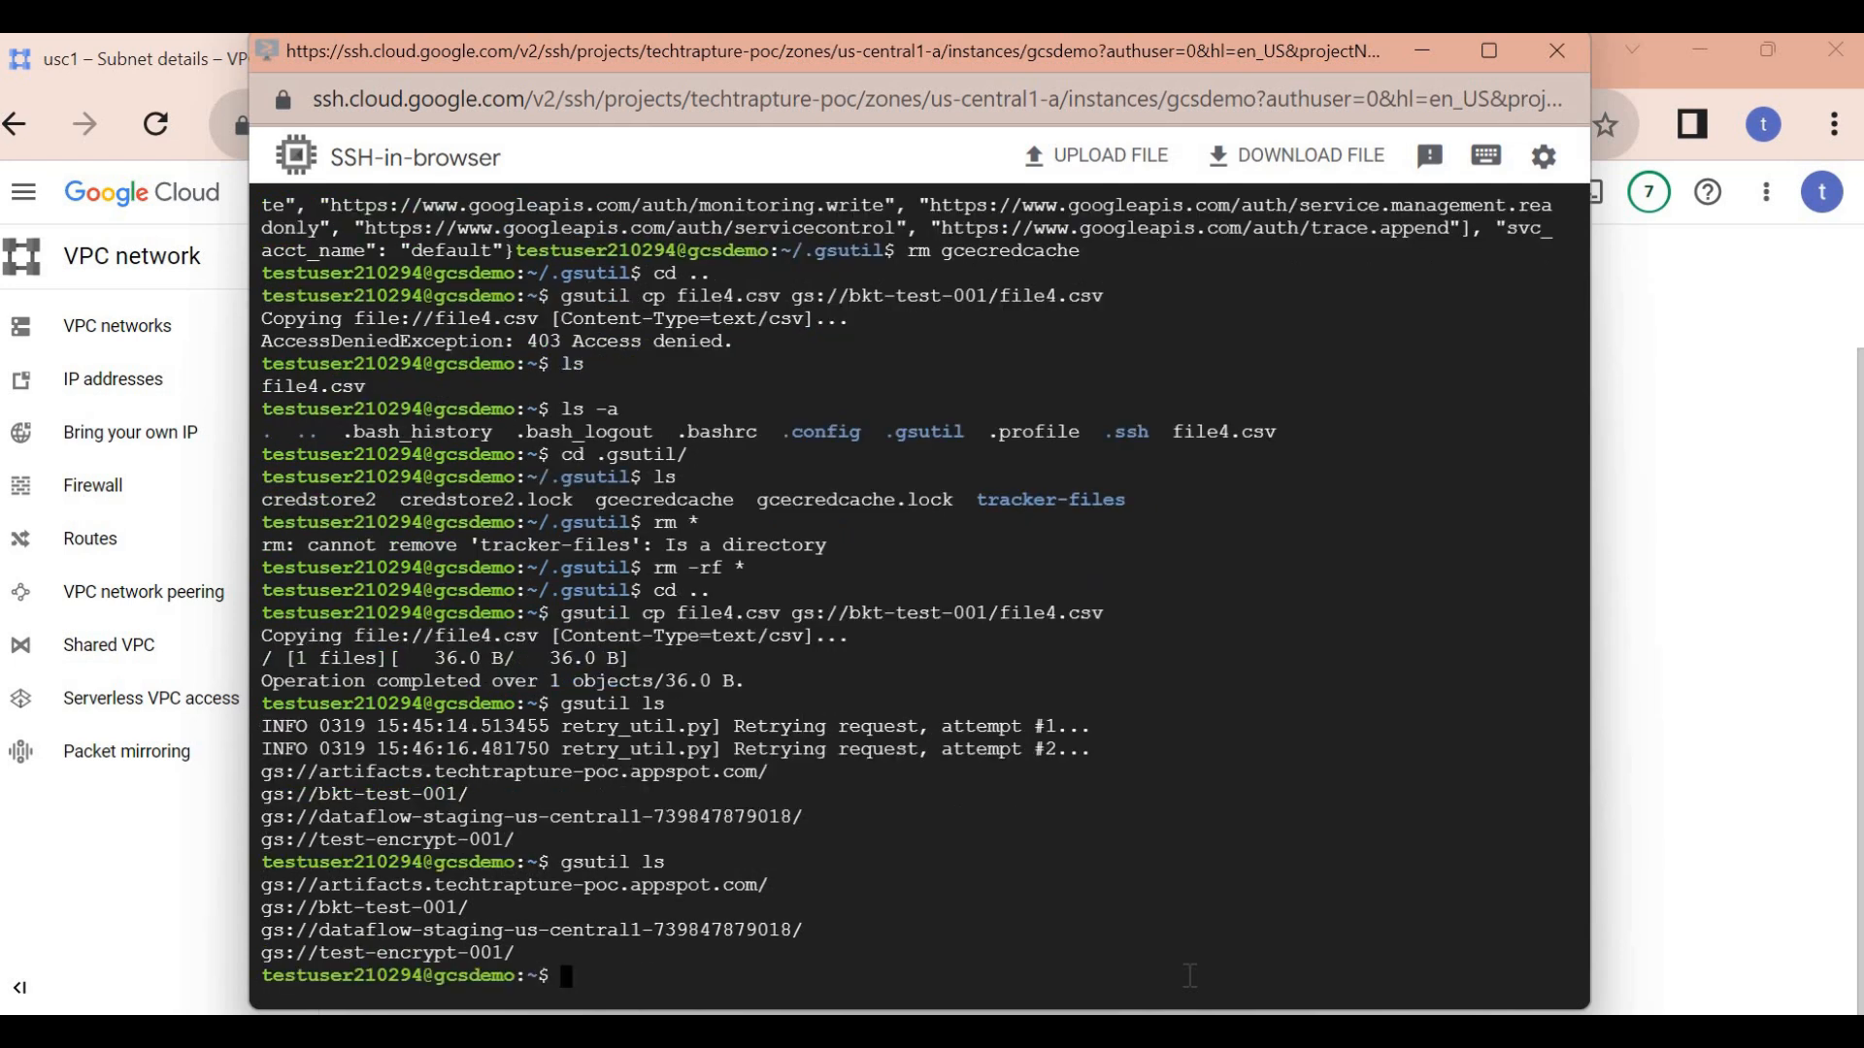
# - List the contents of the test bucket with gsutil ls gs://bkt-test-001/
pyautogui.press('Up')
pyautogui.press('Up')
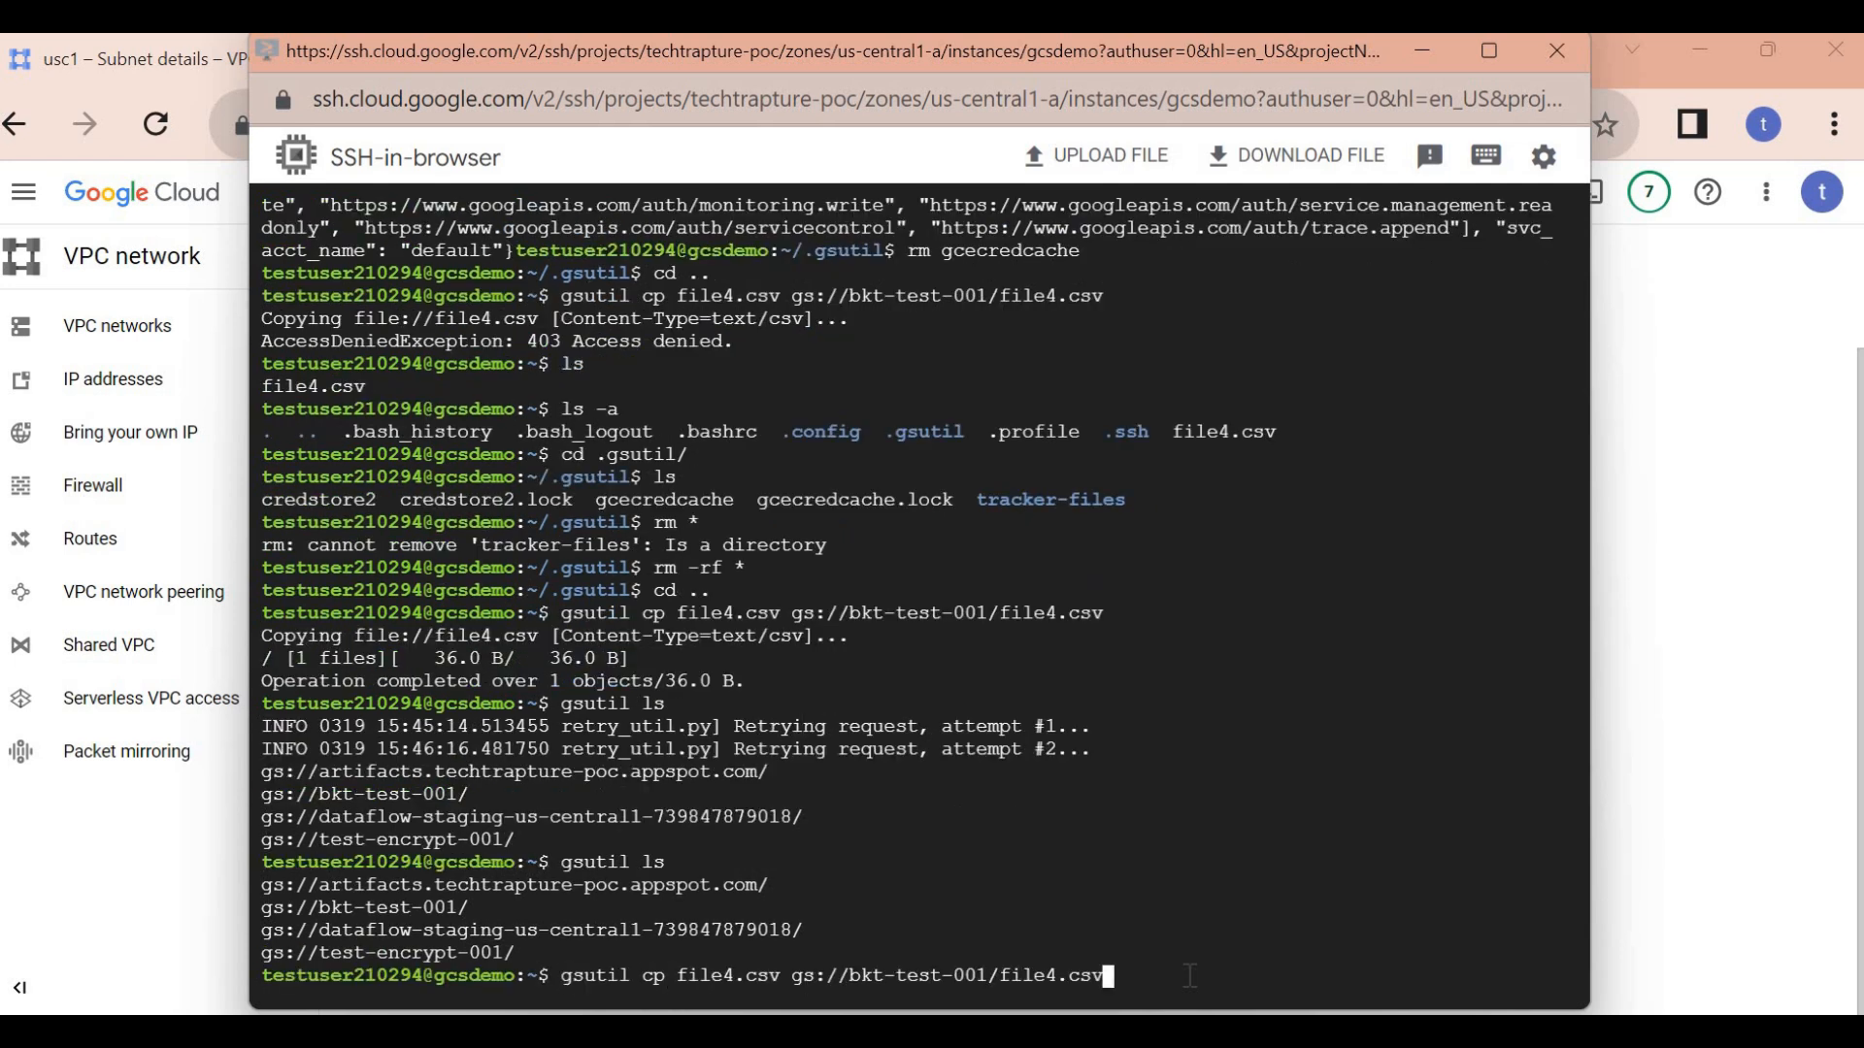
pyautogui.press('Up')
pyautogui.press('Up')
pyautogui.press('Up')
pyautogui.press('Up')
pyautogui.press('Up')
pyautogui.press('Up')
pyautogui.press('BackSpace')
pyautogui.press('BackSpace')
pyautogui.press('BackSpace')
pyautogui.press('BackSpace')
pyautogui.press('BackSpace')
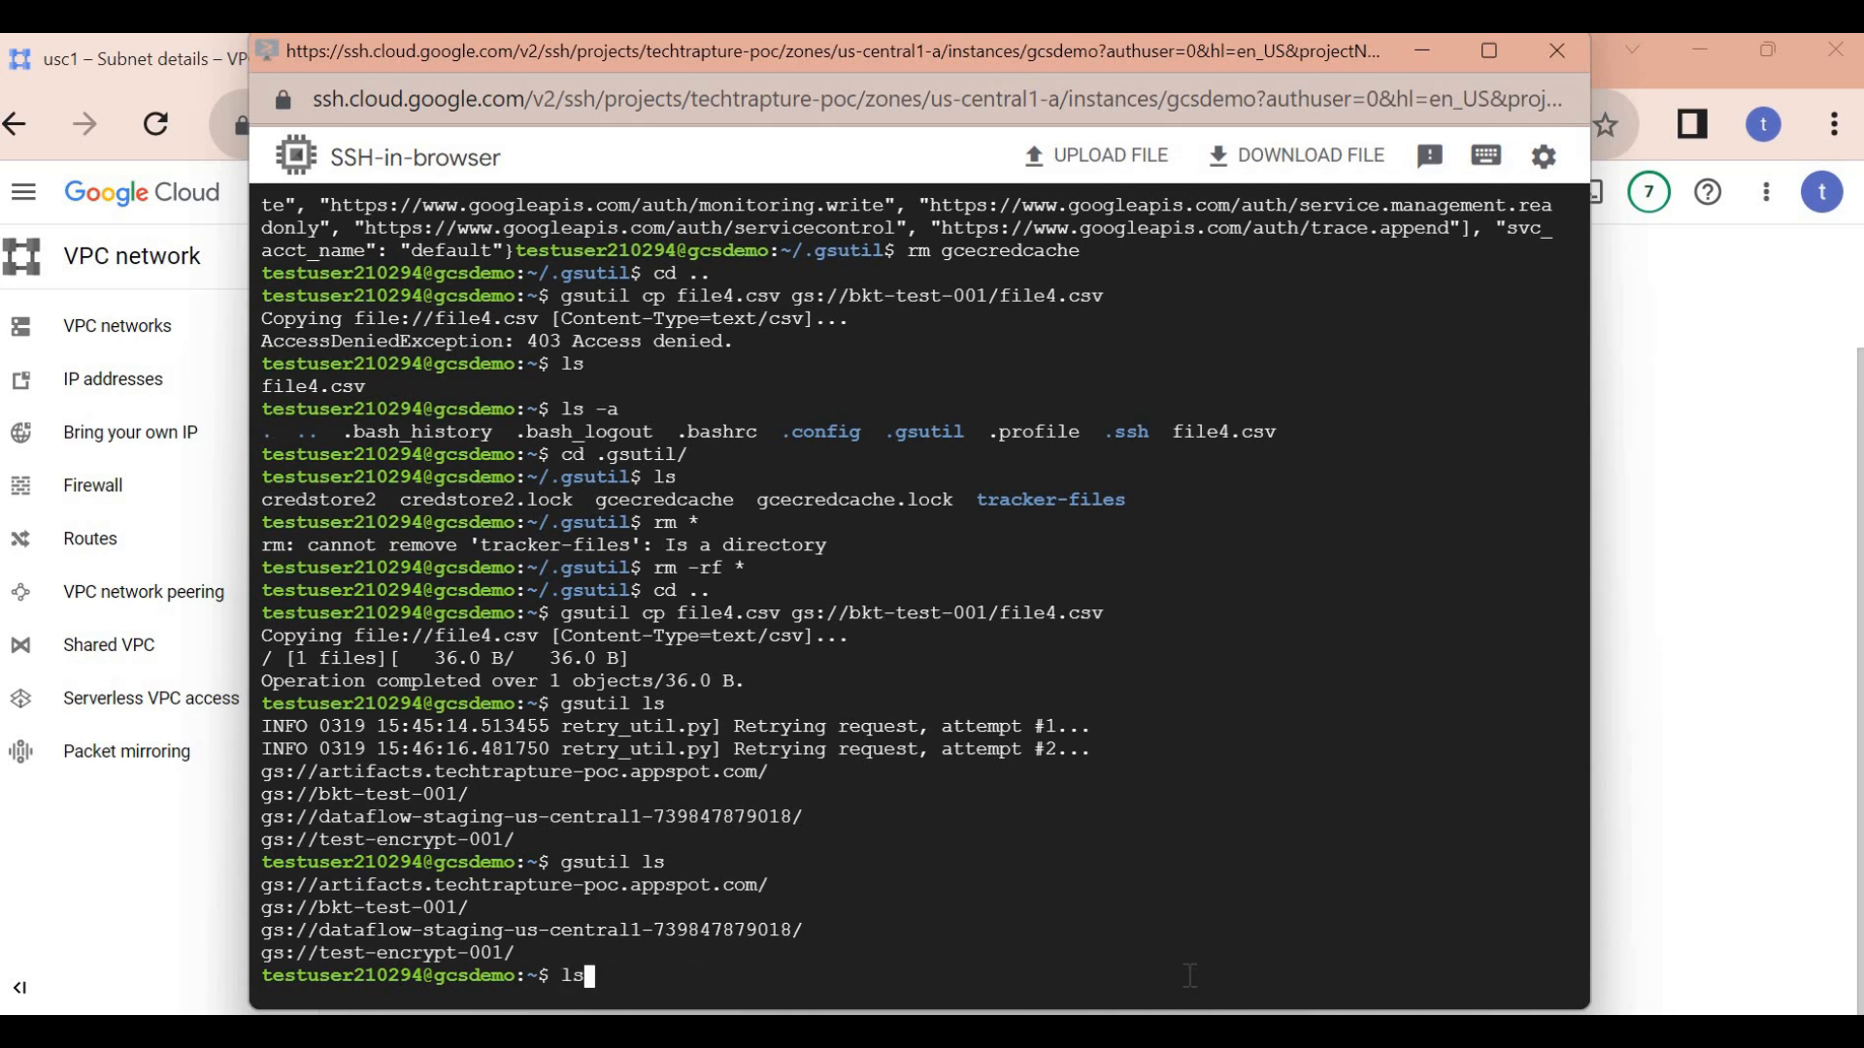
pyautogui.write('gsutil ls')
pyautogui.tripleClick(407, 908)
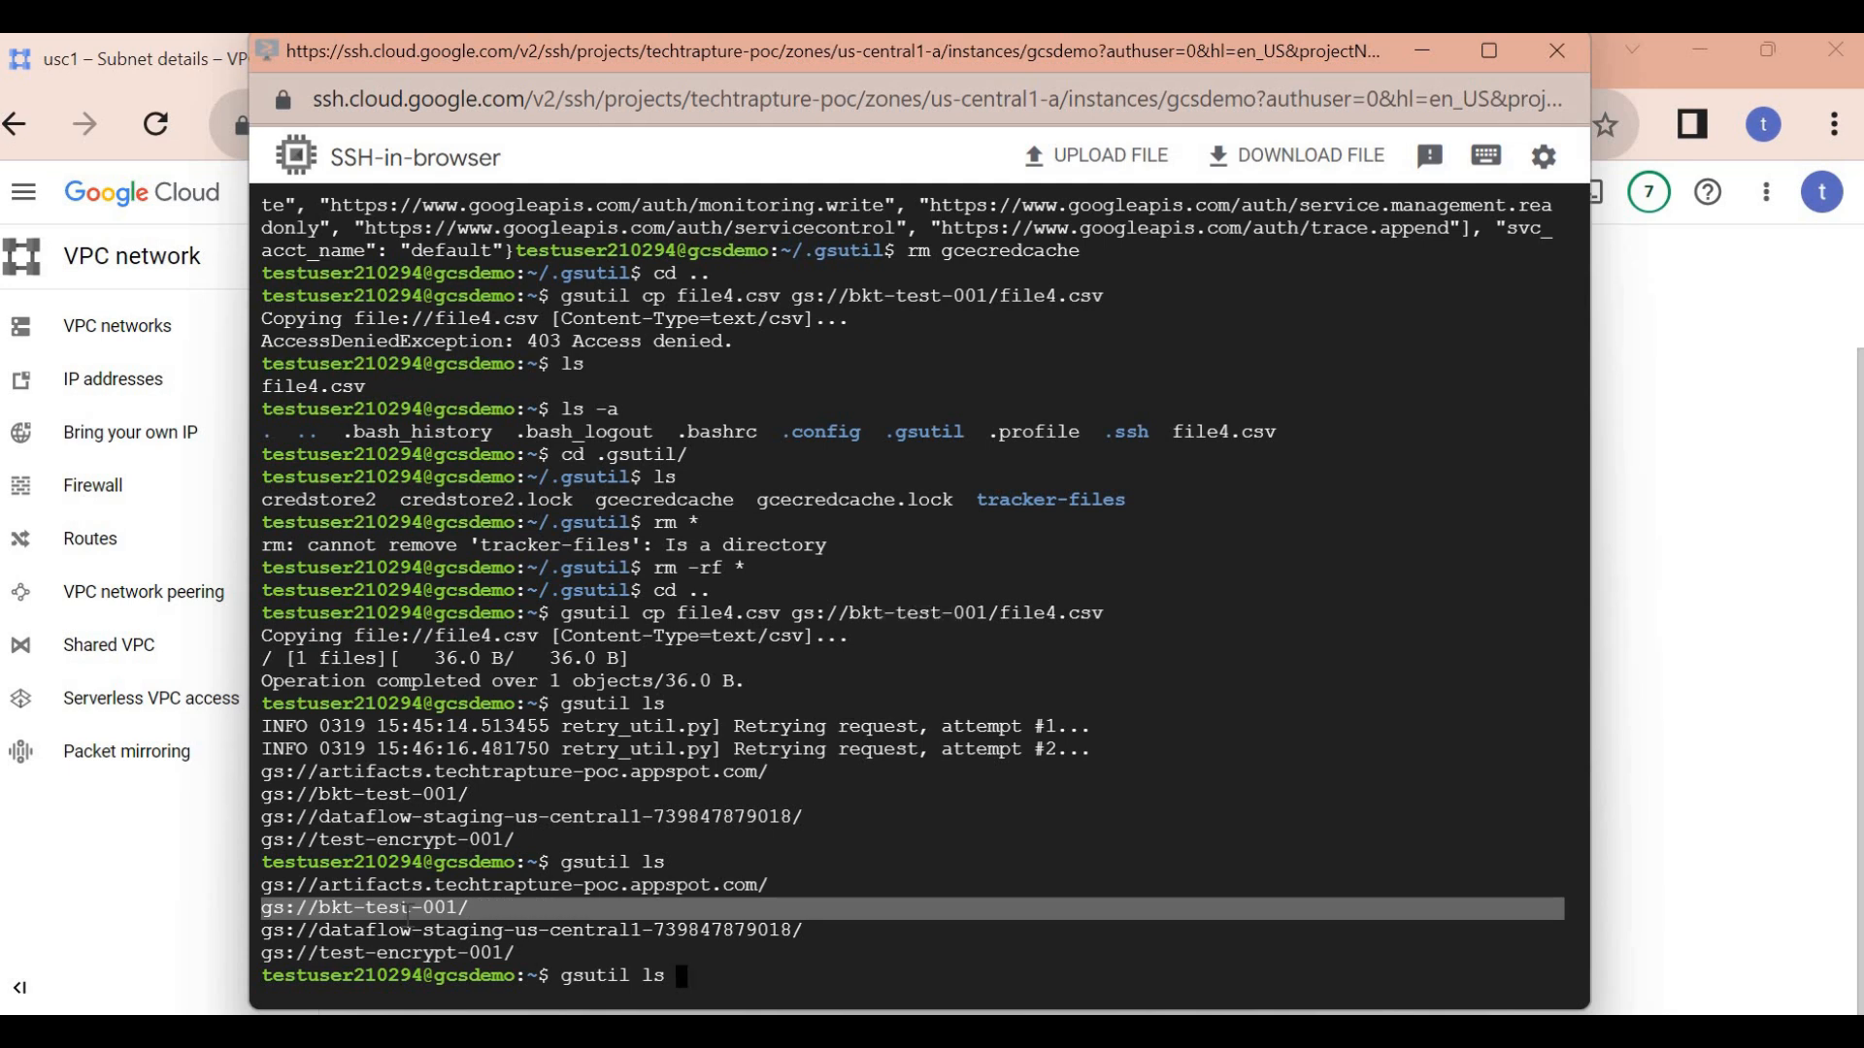
pyautogui.rightClick(406, 910)
pyautogui.press('Return')
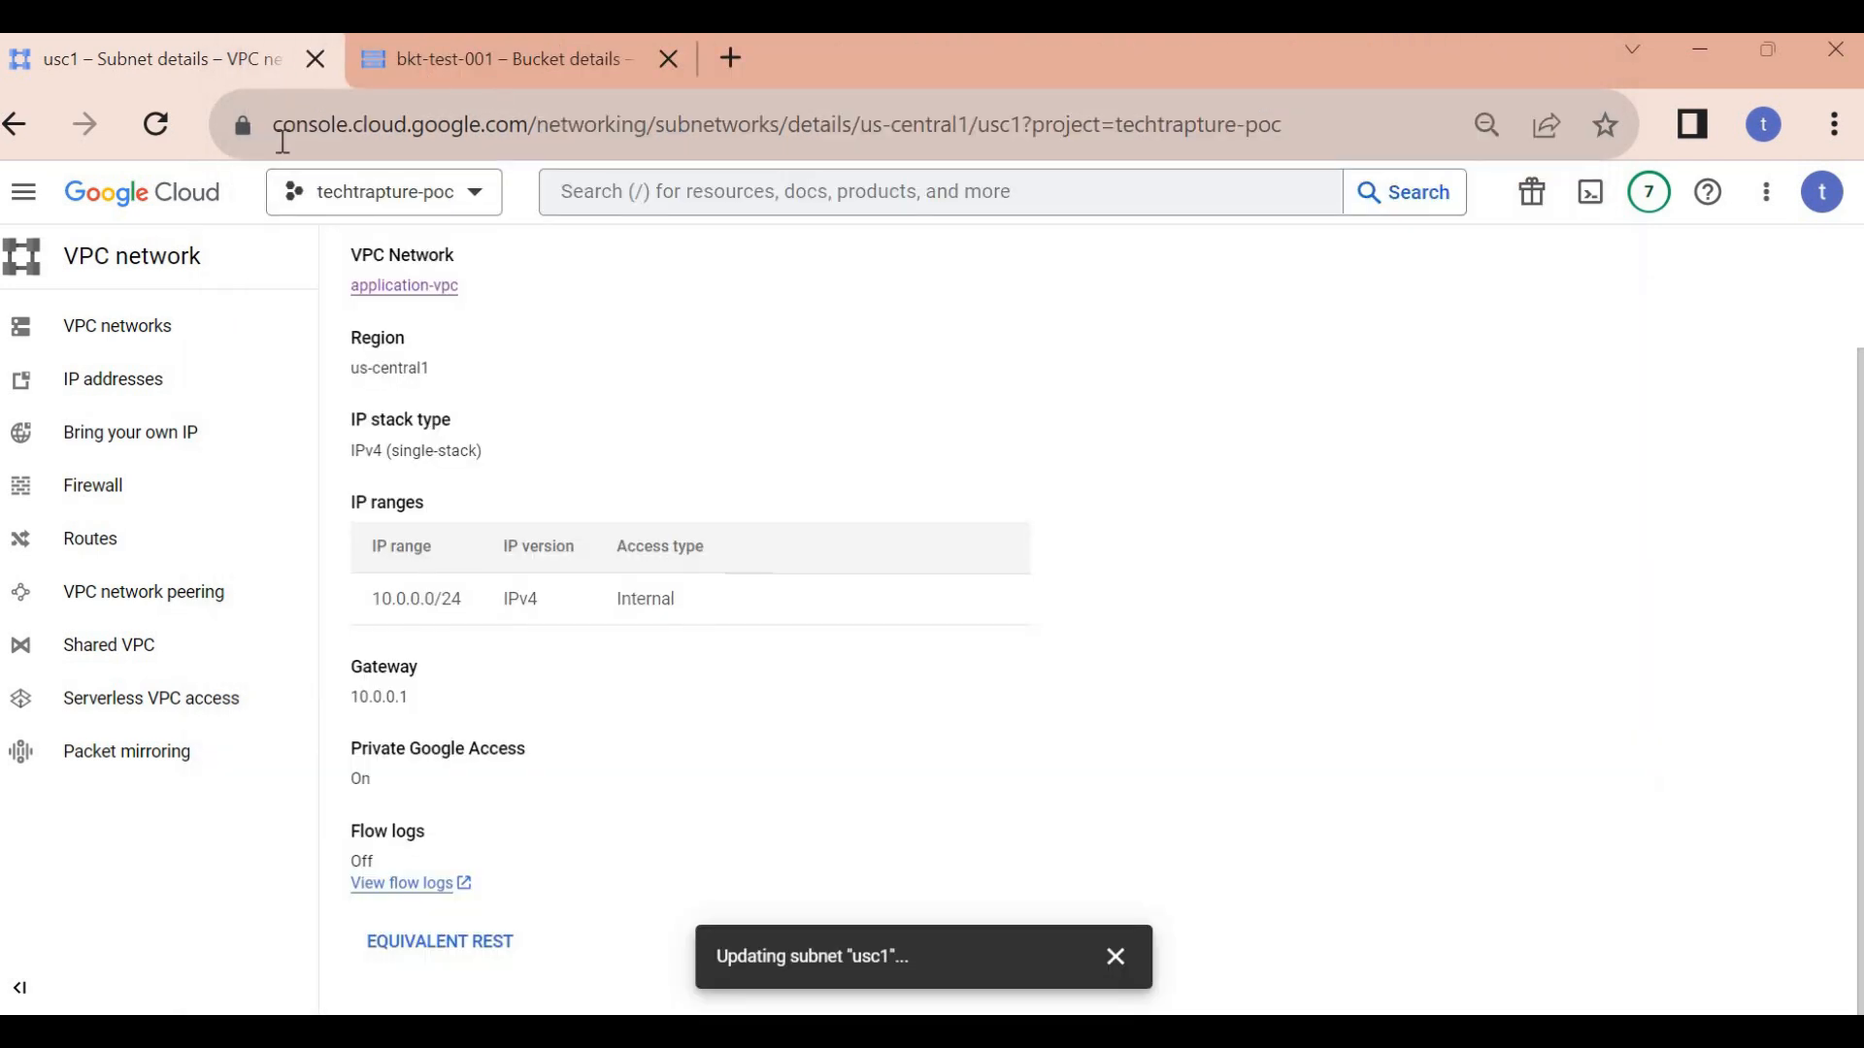
# - Go to the Compute Engine VM instances page and dismiss the subnet update notification
pyautogui.click(651, 199)
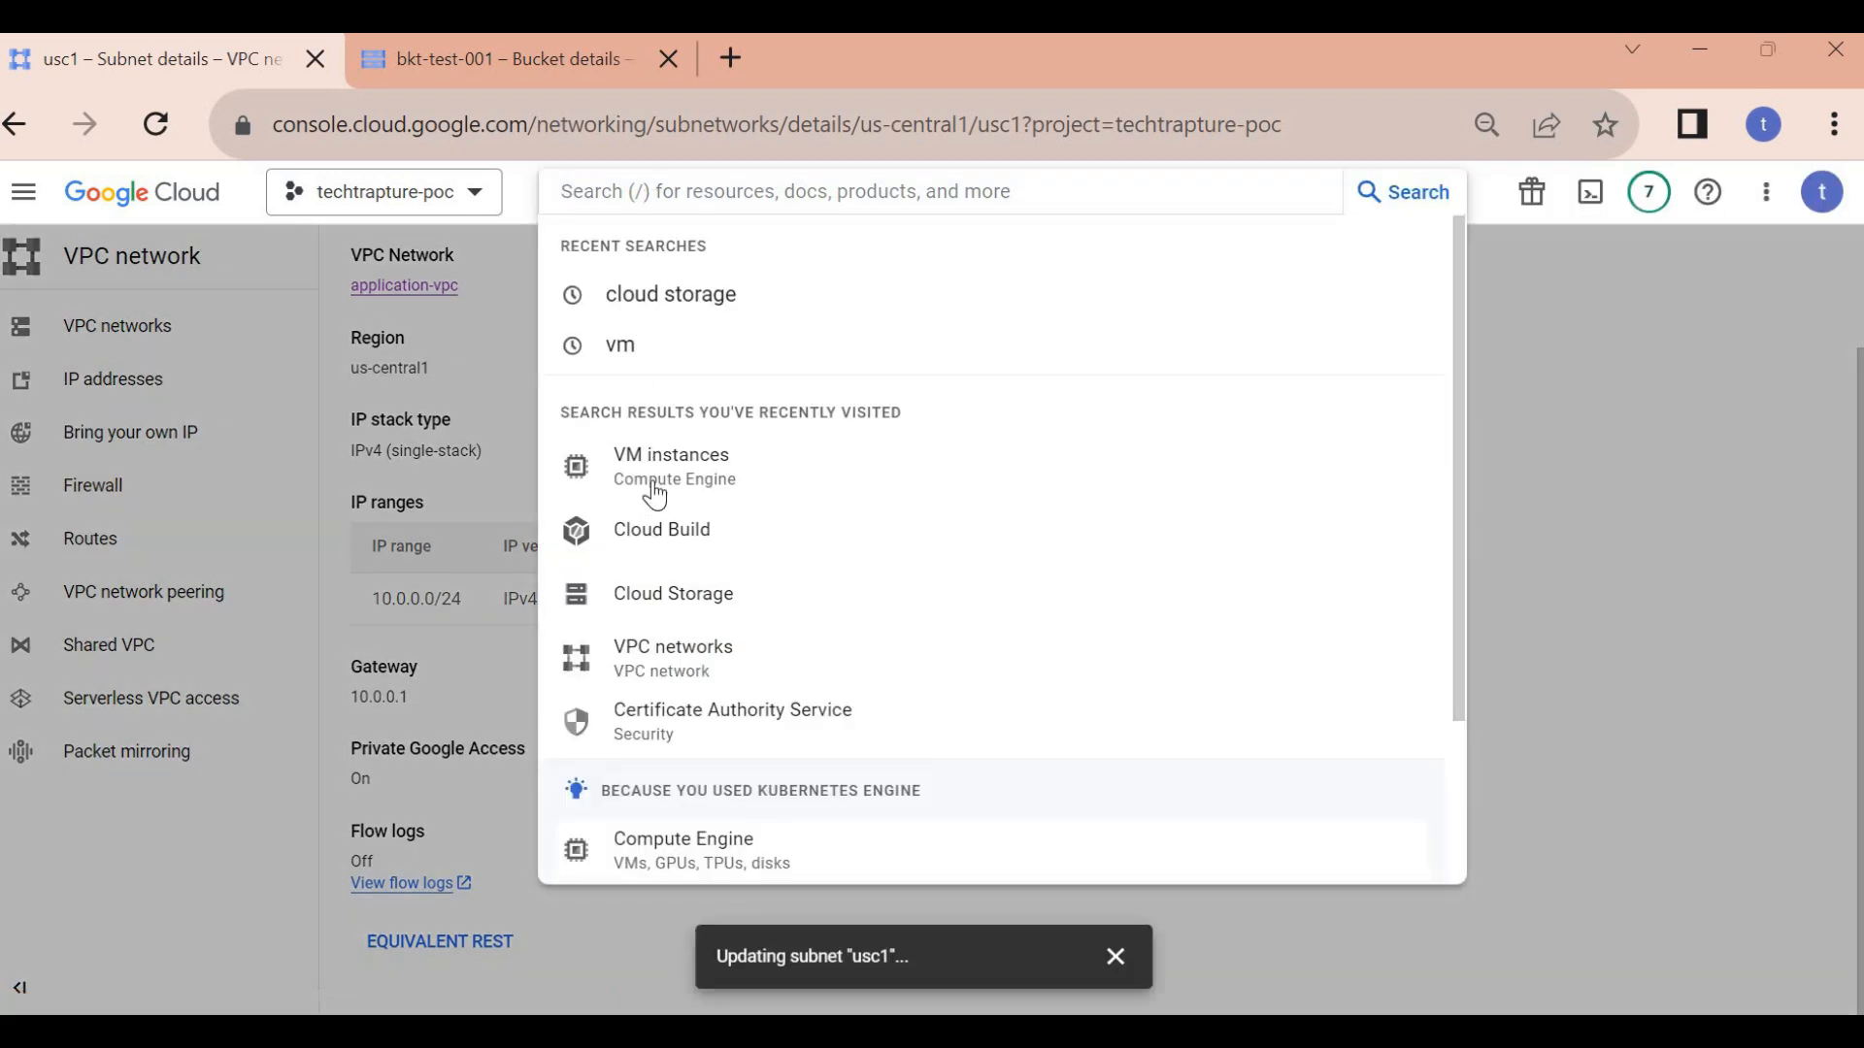
pyautogui.click(1065, 490)
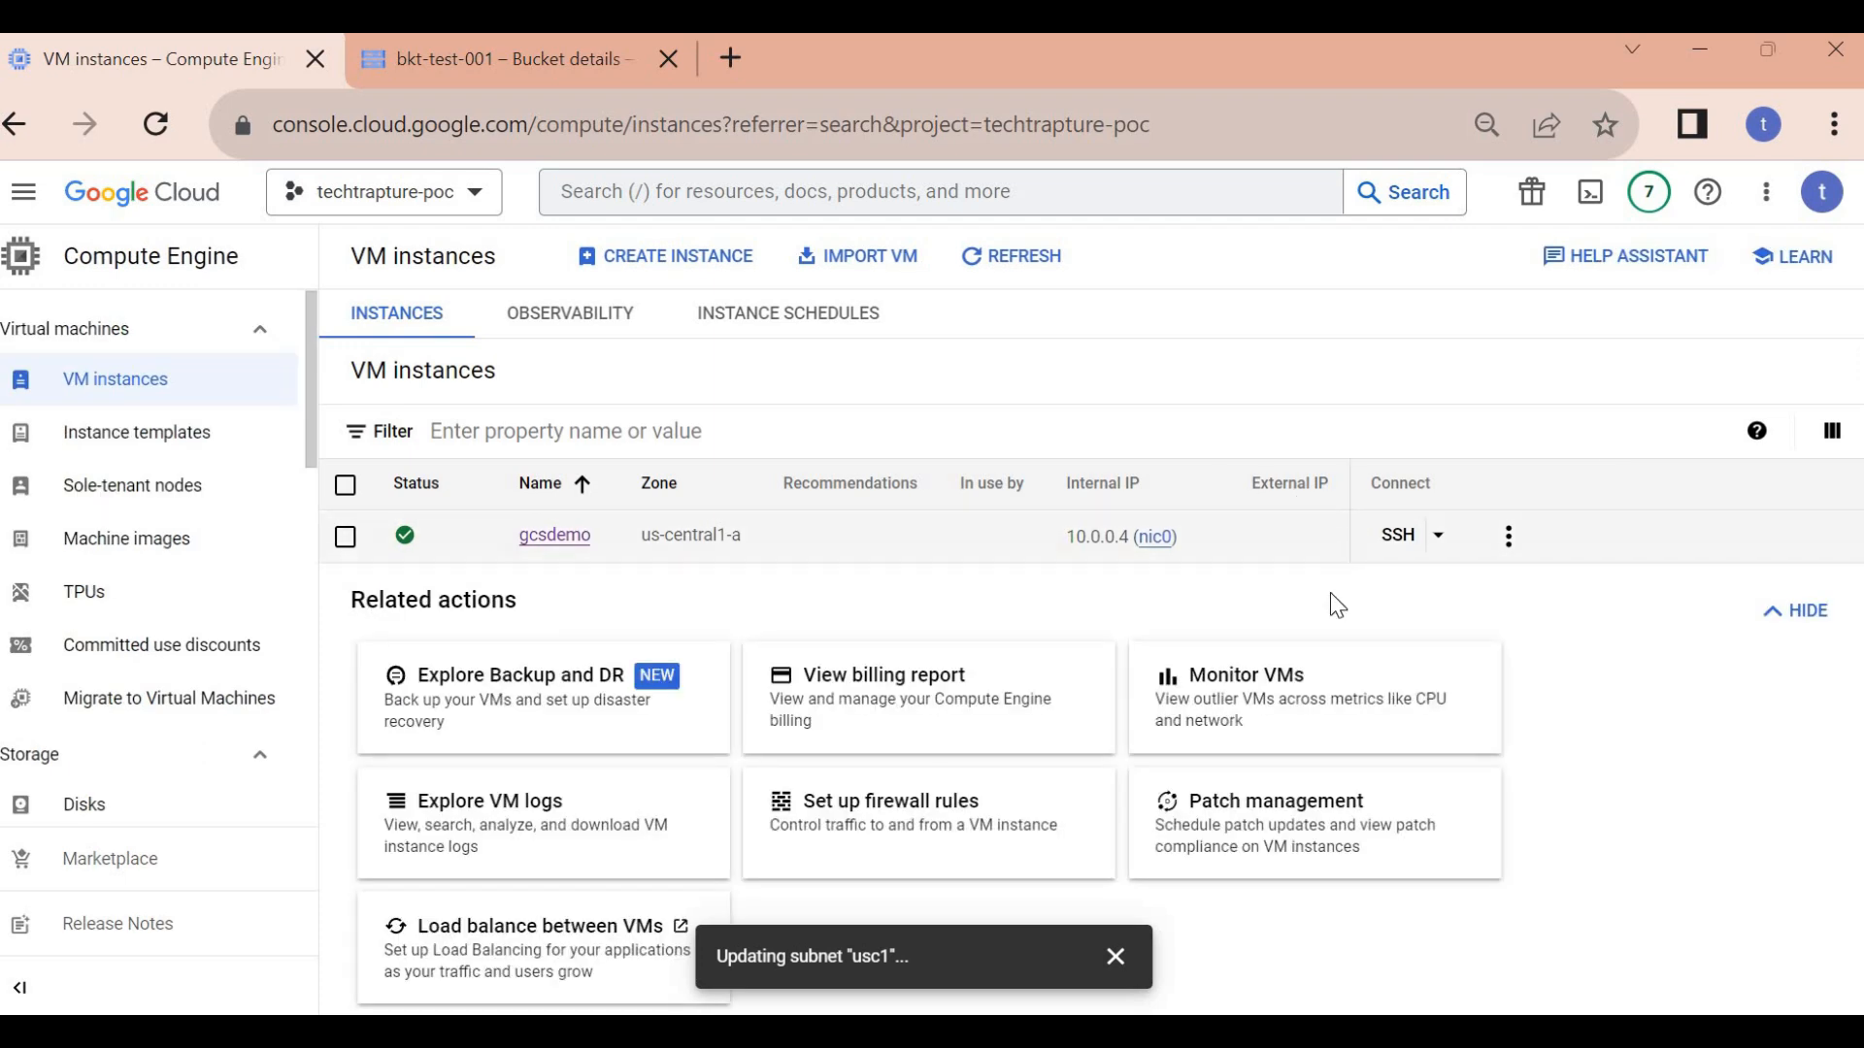
pyautogui.click(1116, 956)
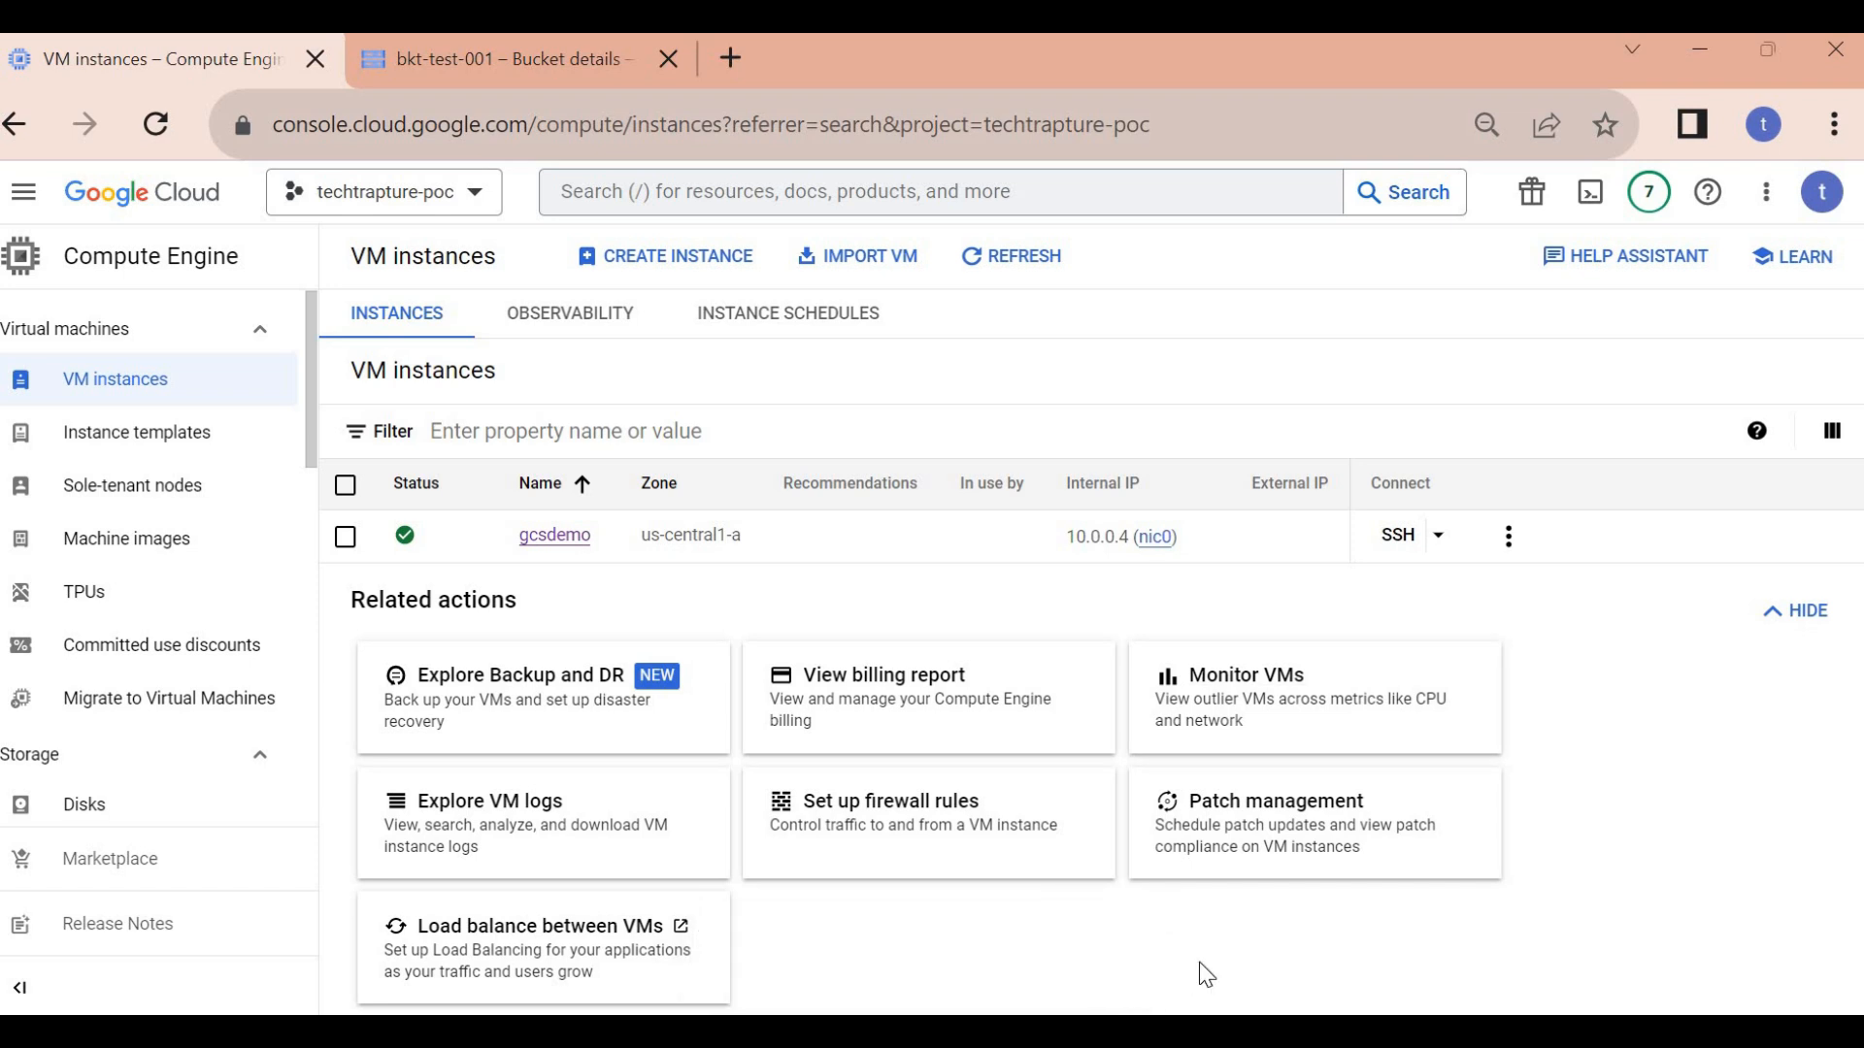
# - Check the objects in the bkt-test-001 bucket and return to the VM instances page
pyautogui.click(461, 64)
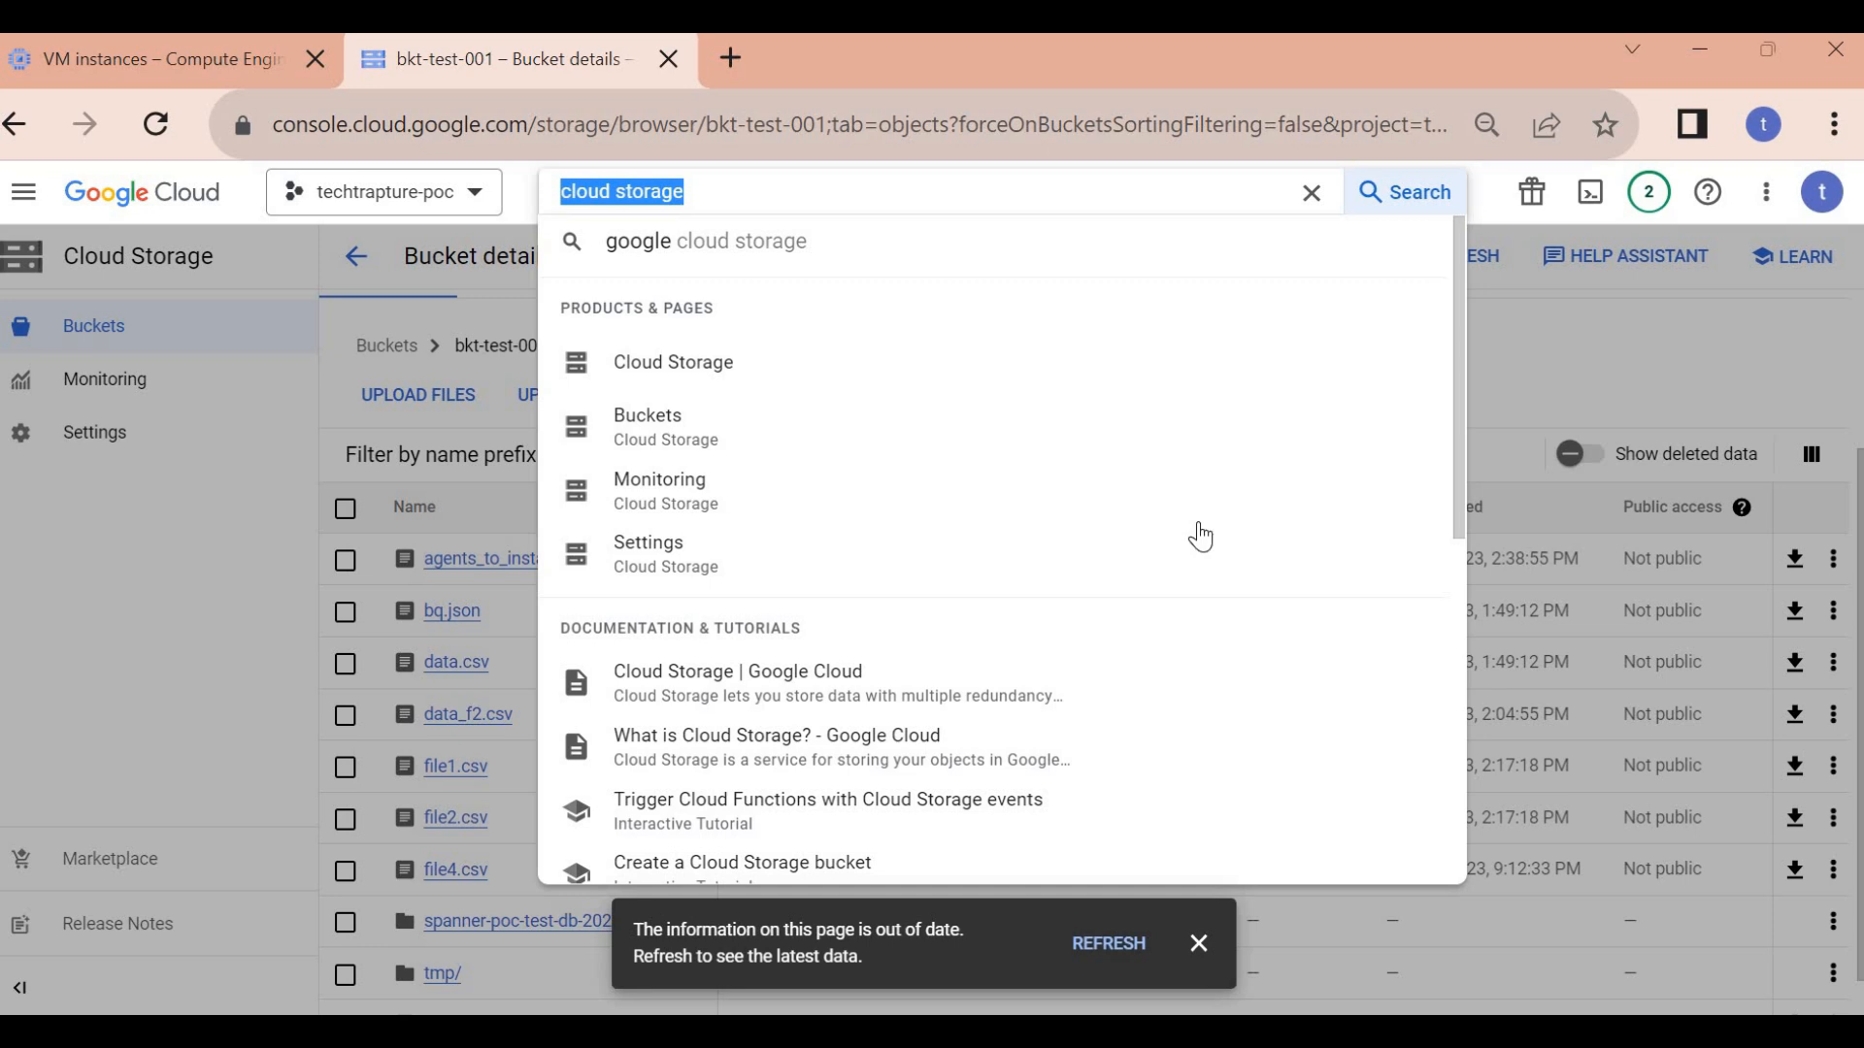
pyautogui.click(983, 738)
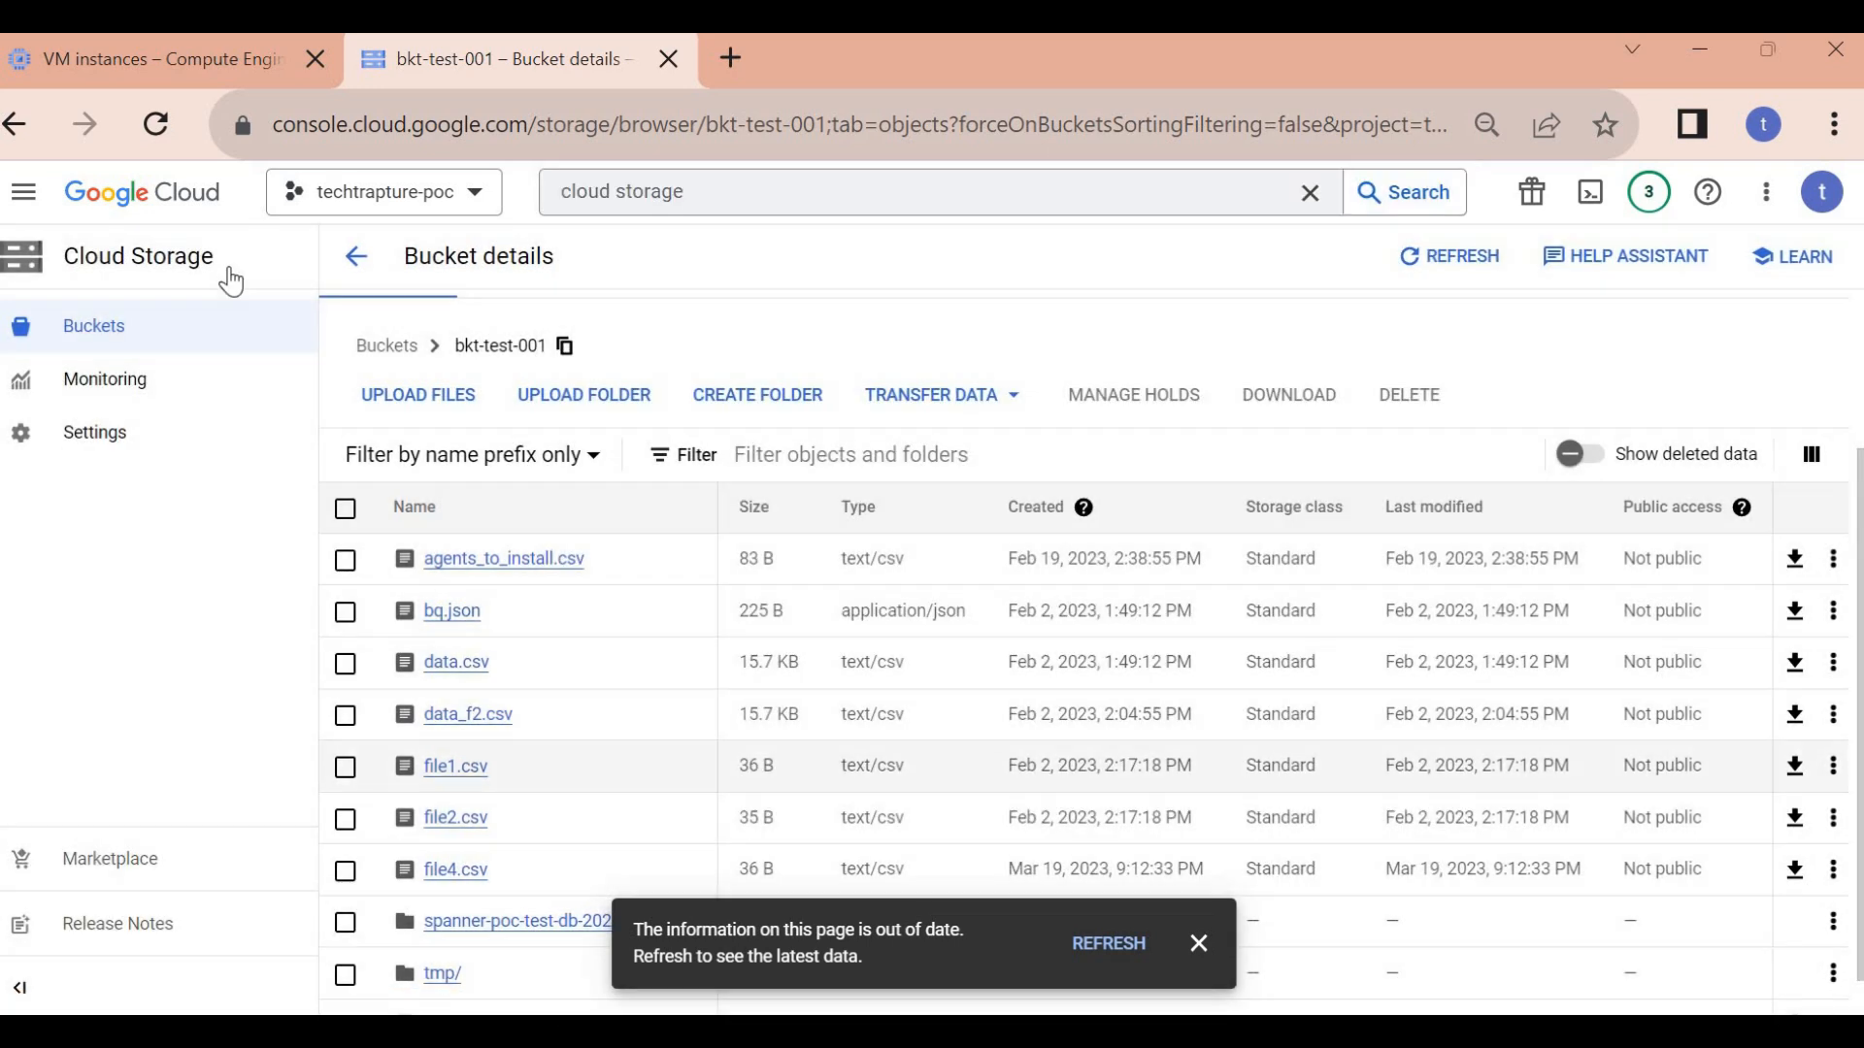
pyautogui.click(138, 60)
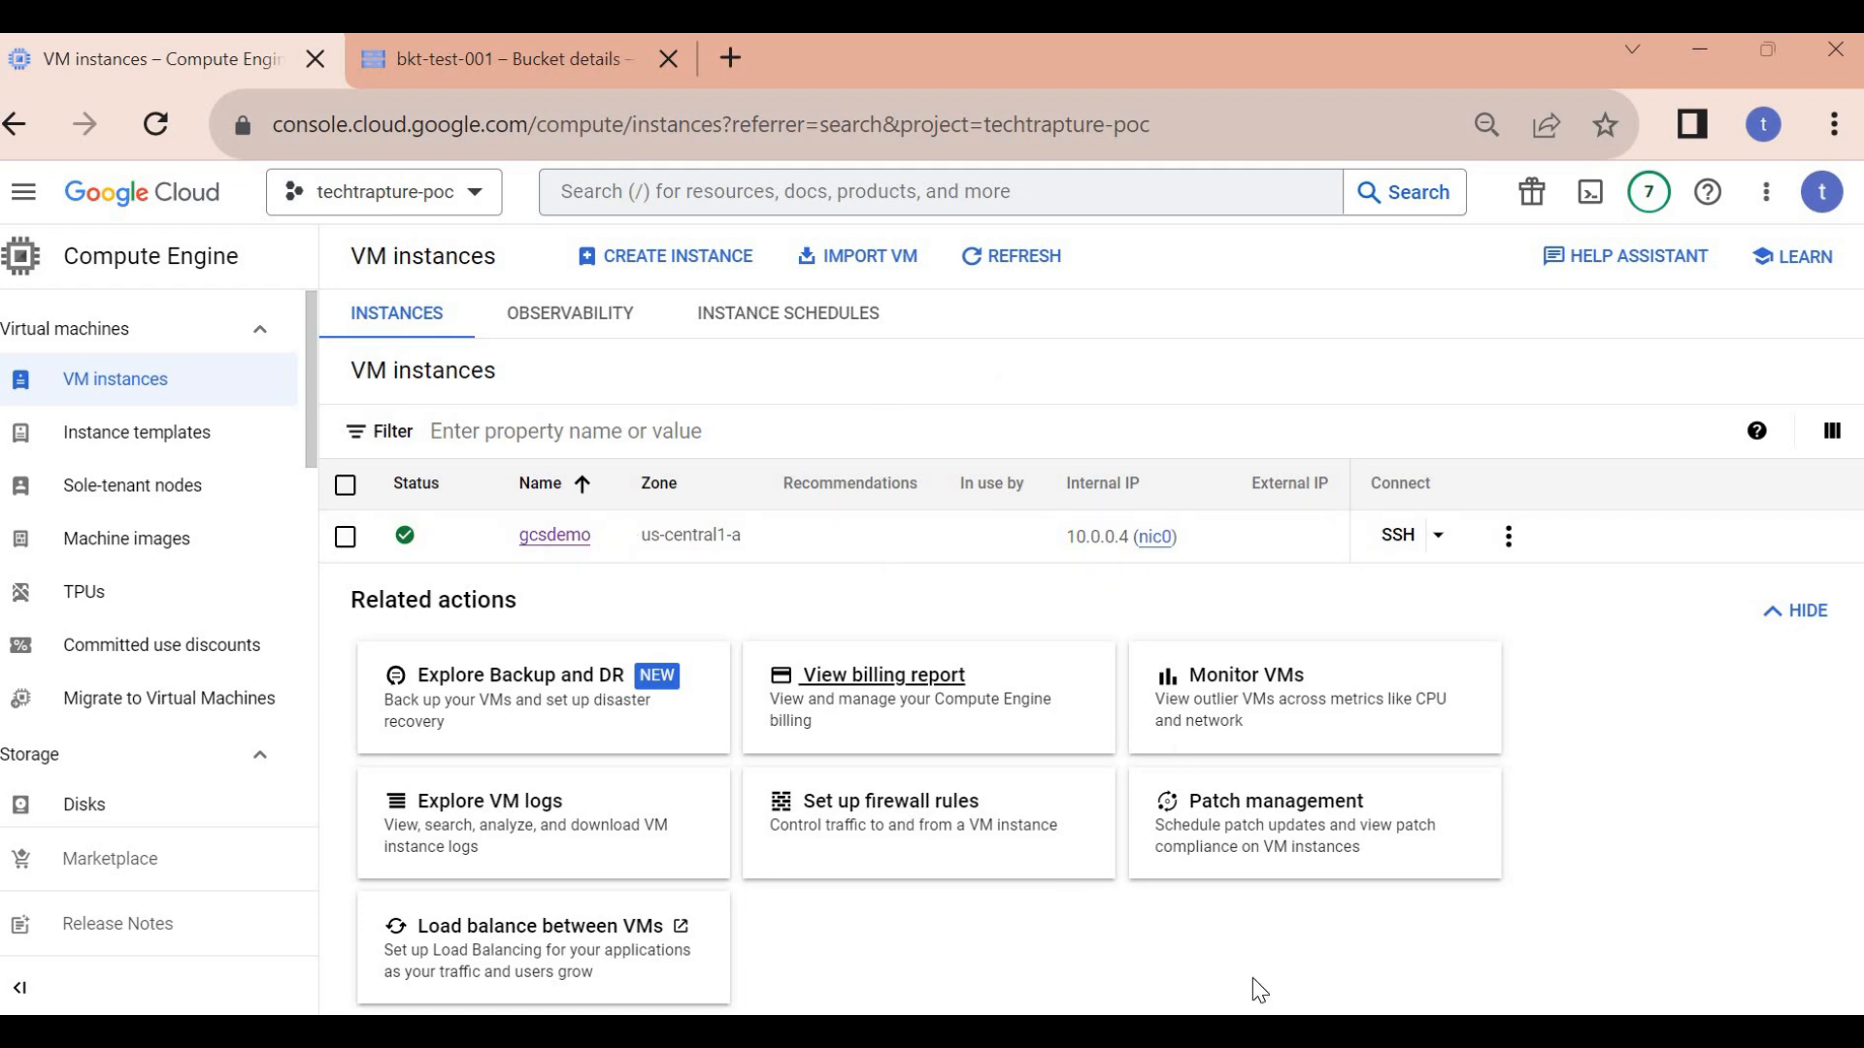
# - Search the web for "gcsfuse mount" in a new browser tab and open the gcsfuse mounting.md document on GitHub
pyautogui.click(1183, 1031)
pyautogui.hotkey('alt', 'Tab')
pyautogui.click(732, 61)
pyautogui.write('g')
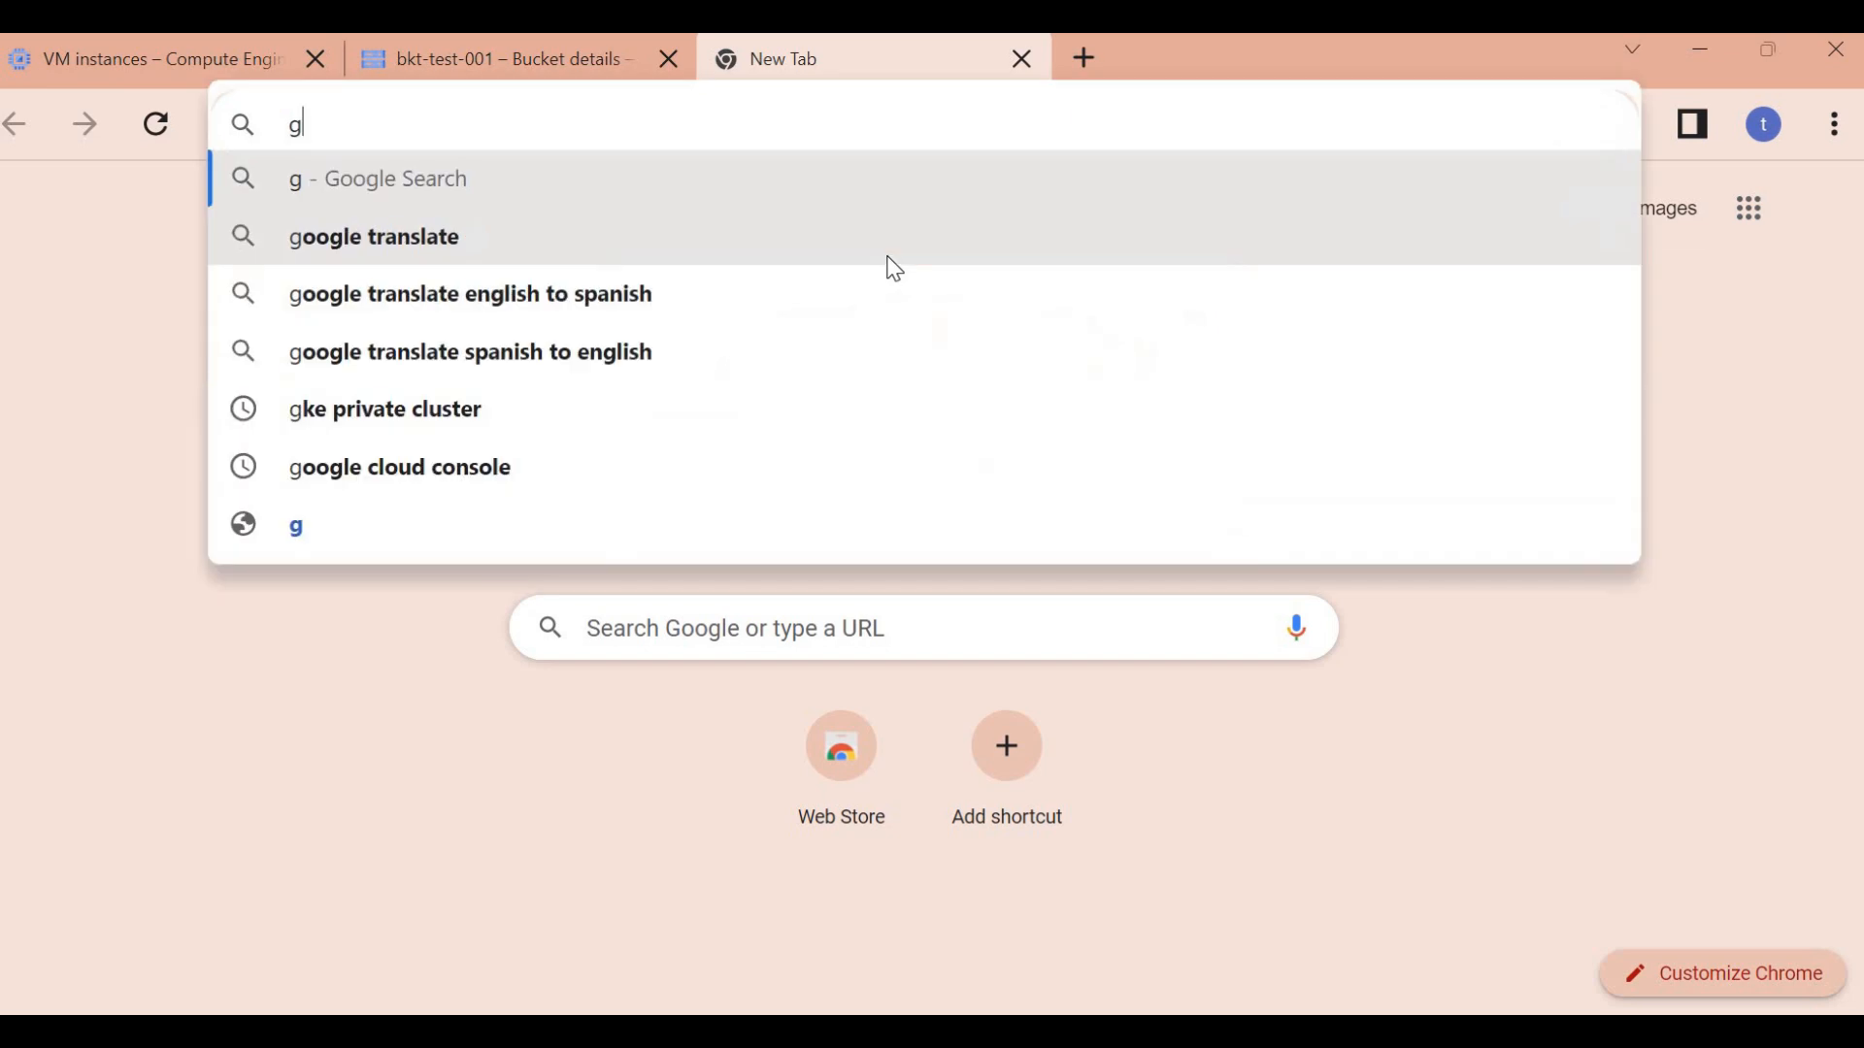
pyautogui.write('cs')
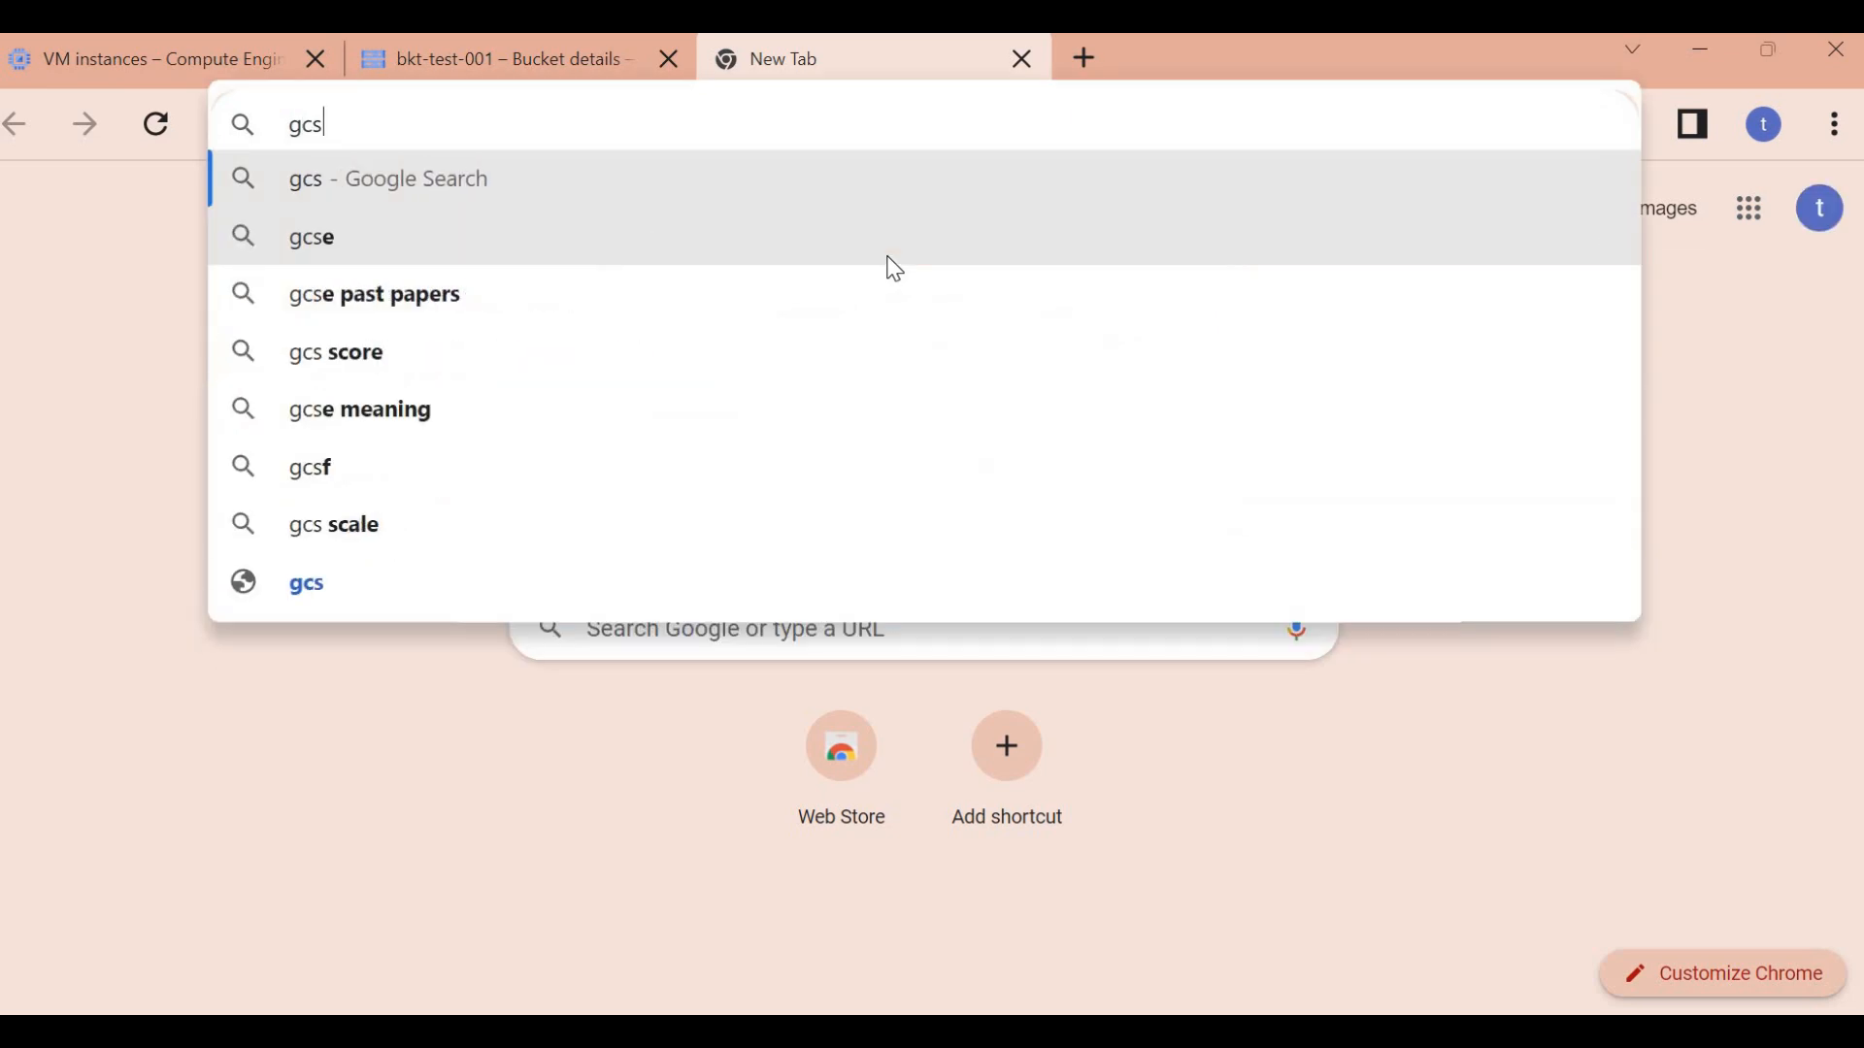
pyautogui.write('fuse')
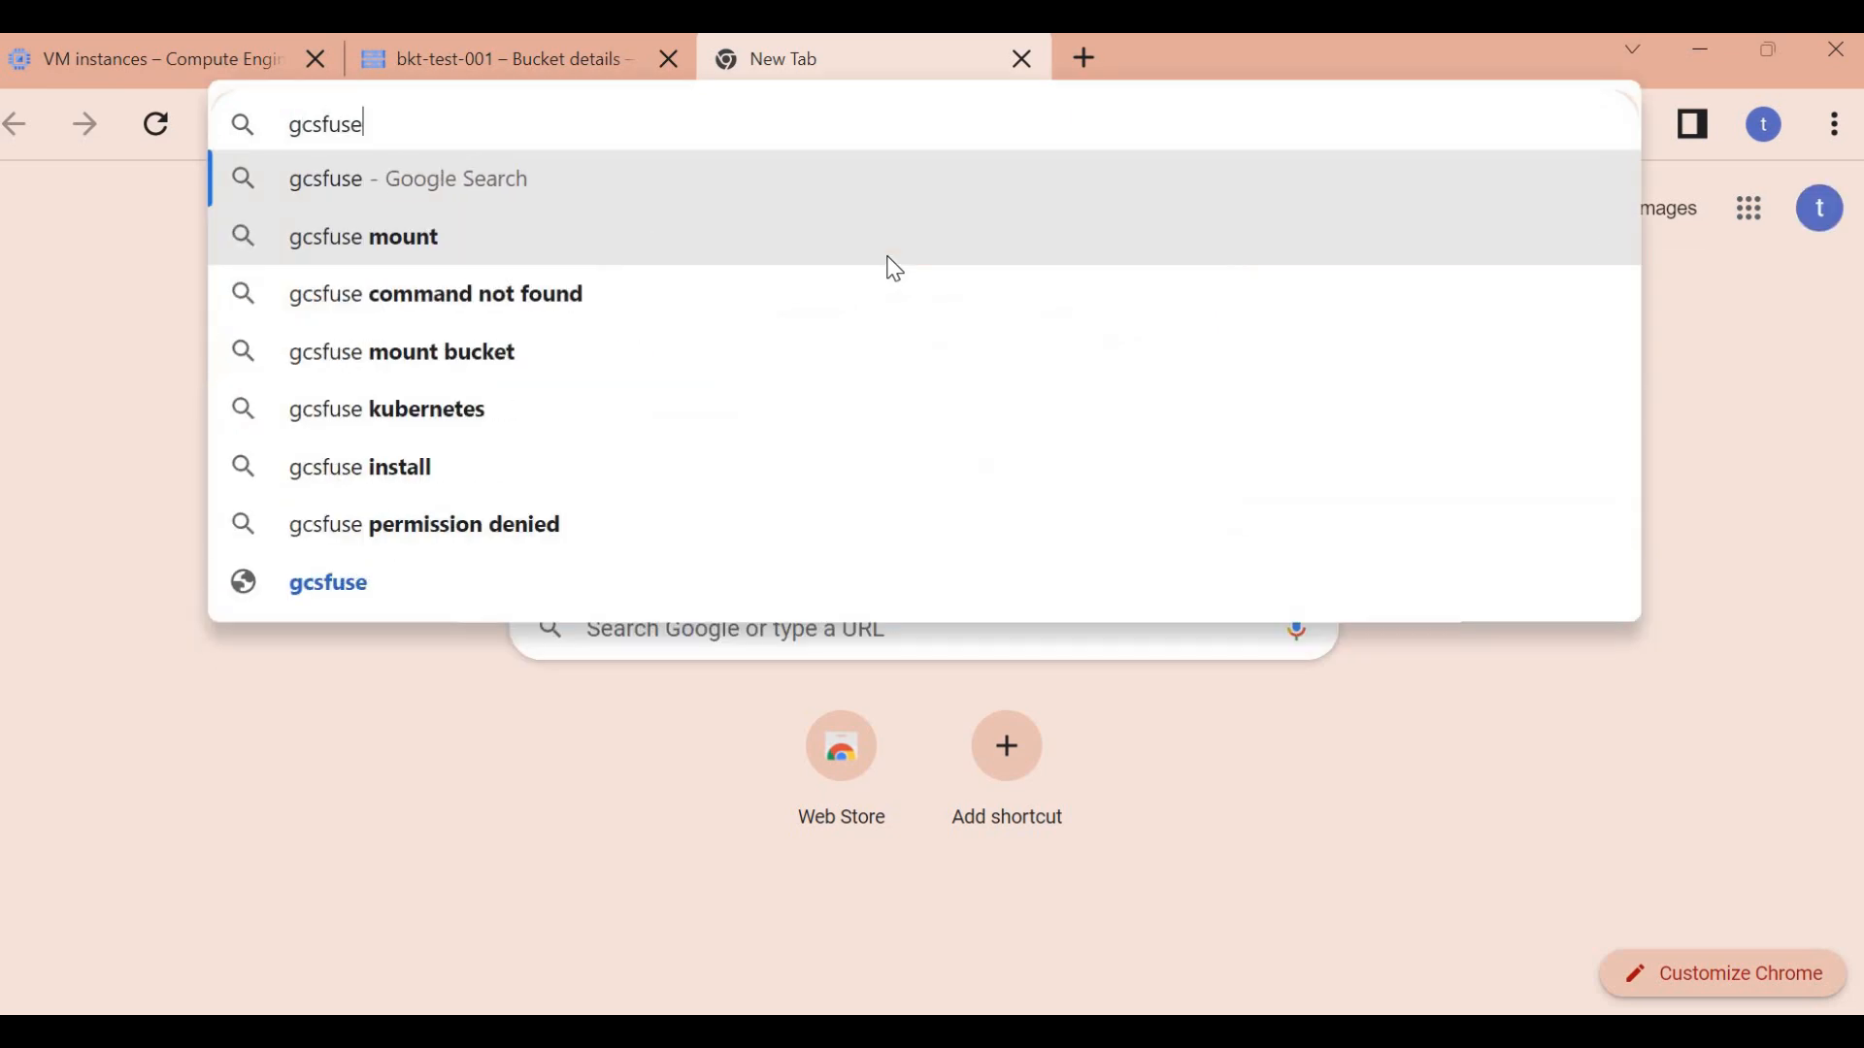
pyautogui.click(890, 260)
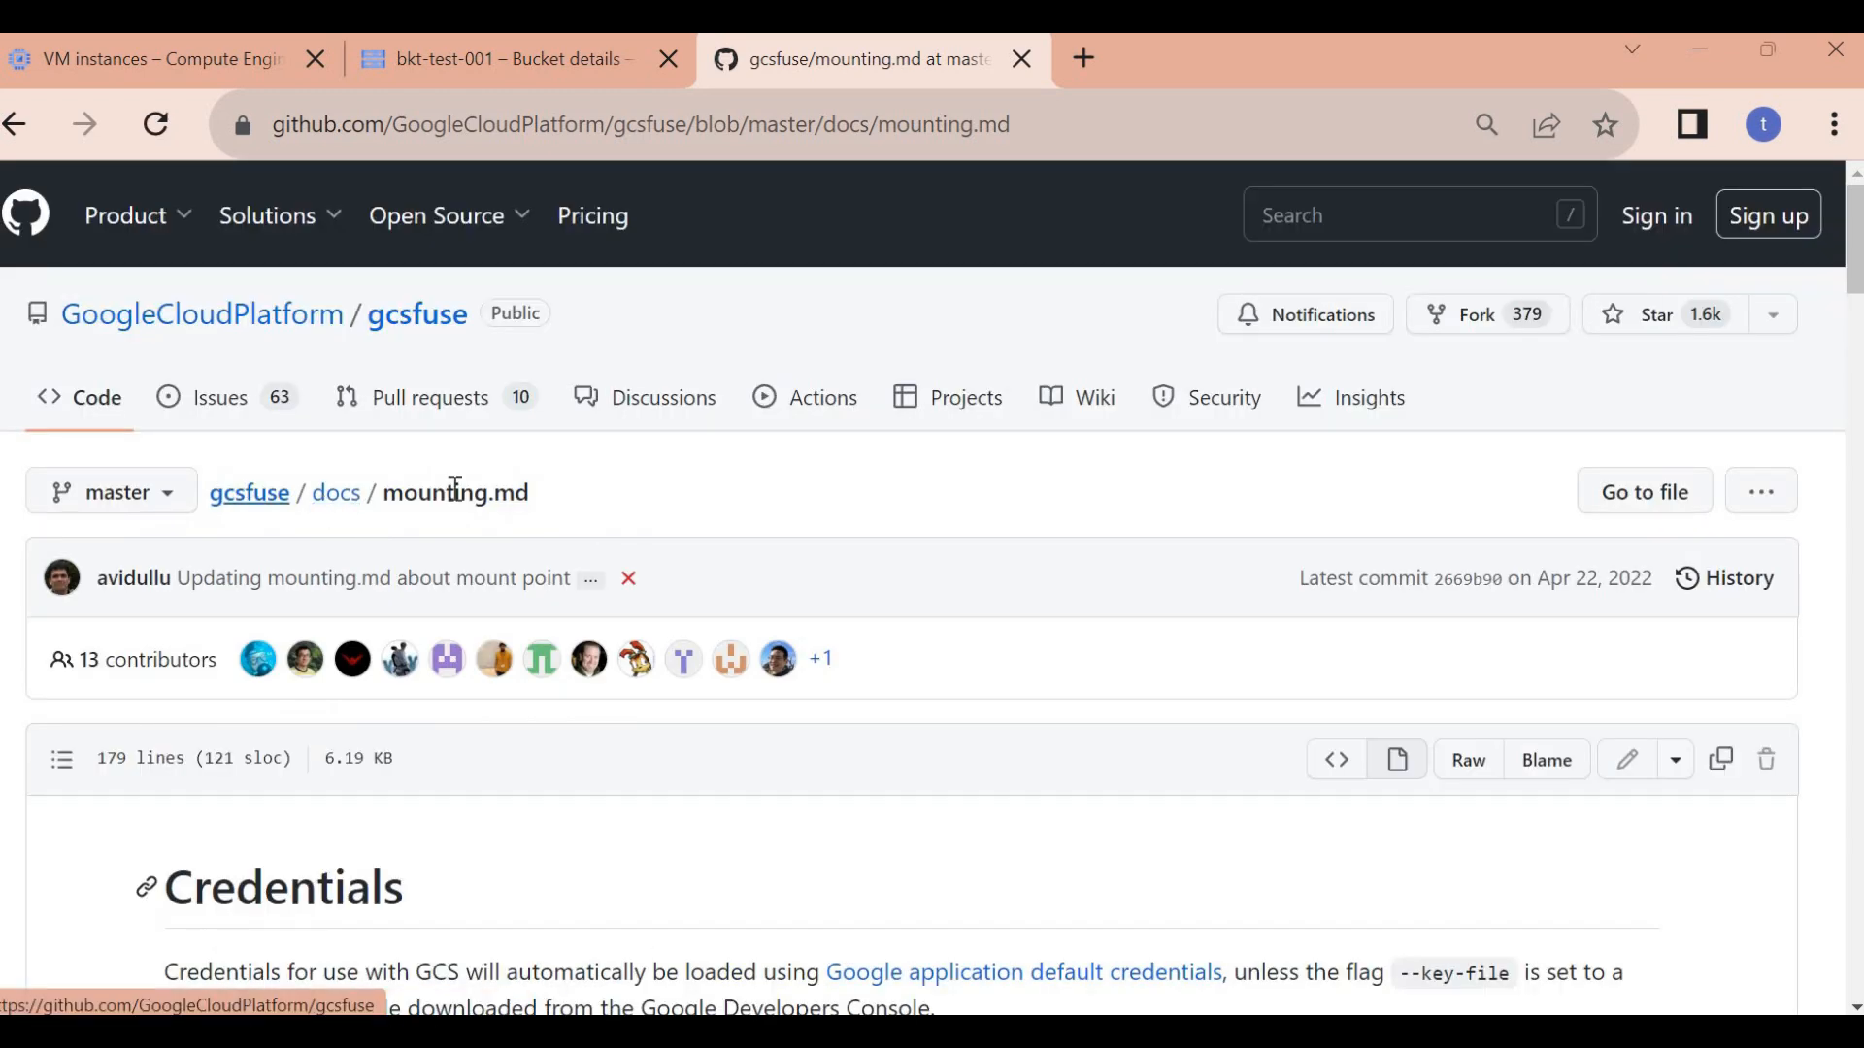
# - Go to the gcsfuse repository's main page, look through its README and open the linked installing.md in a new tab
pyautogui.scroll(-1, 769, 529)
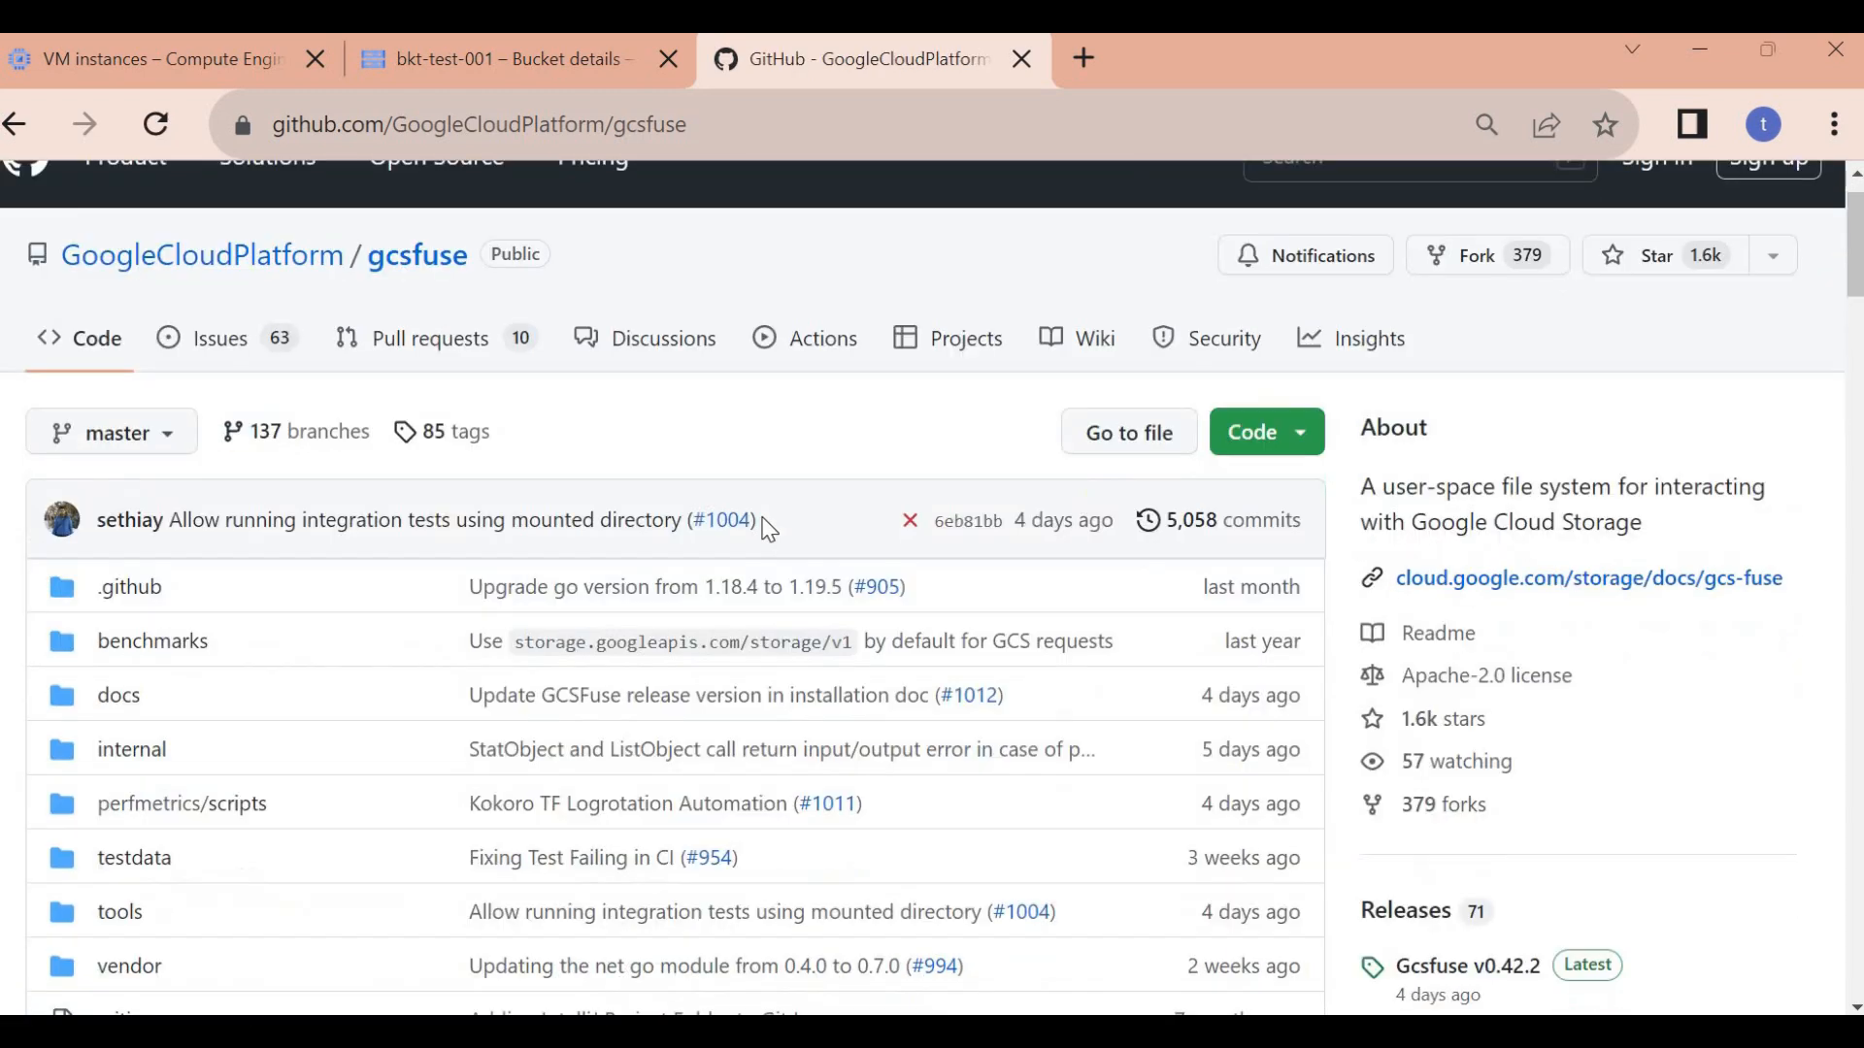
pyautogui.scroll(-15, 769, 529)
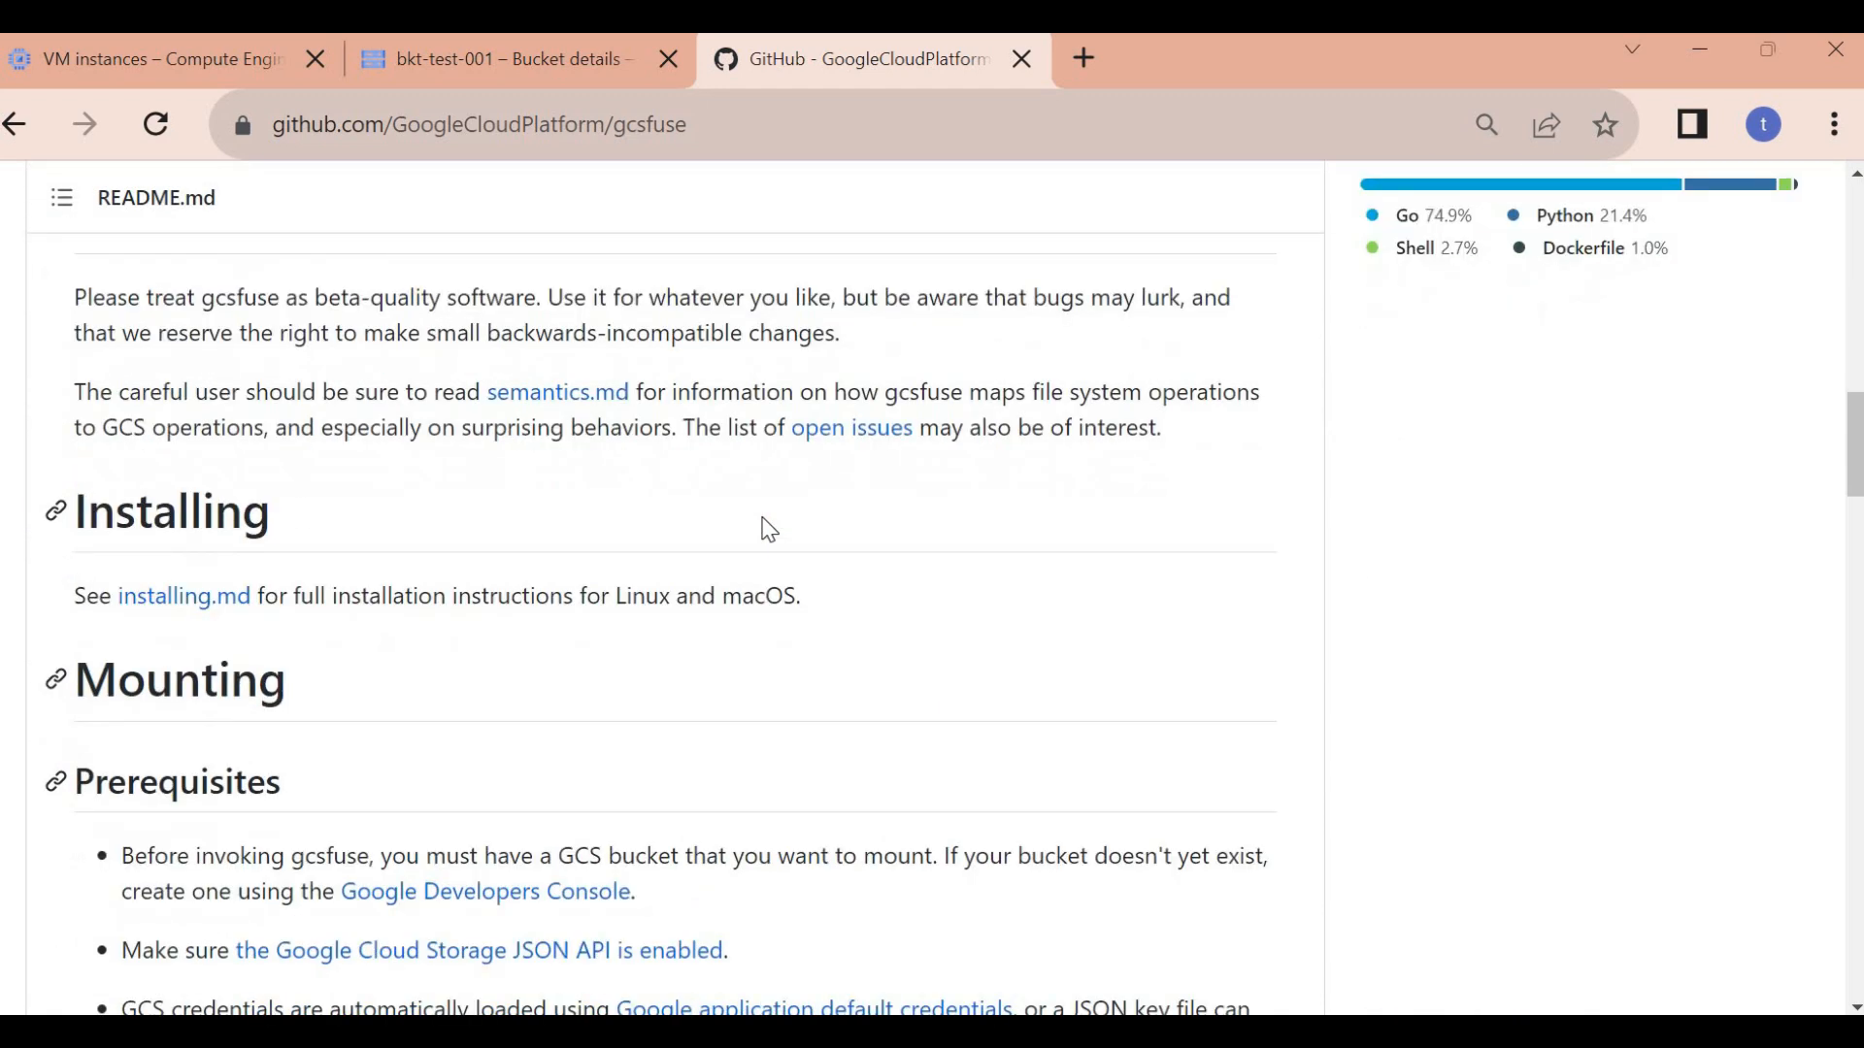
pyautogui.scroll(-12, 769, 529)
pyautogui.scroll(3, 769, 529)
pyautogui.scroll(-10, 769, 529)
pyautogui.scroll(-7, 767, 524)
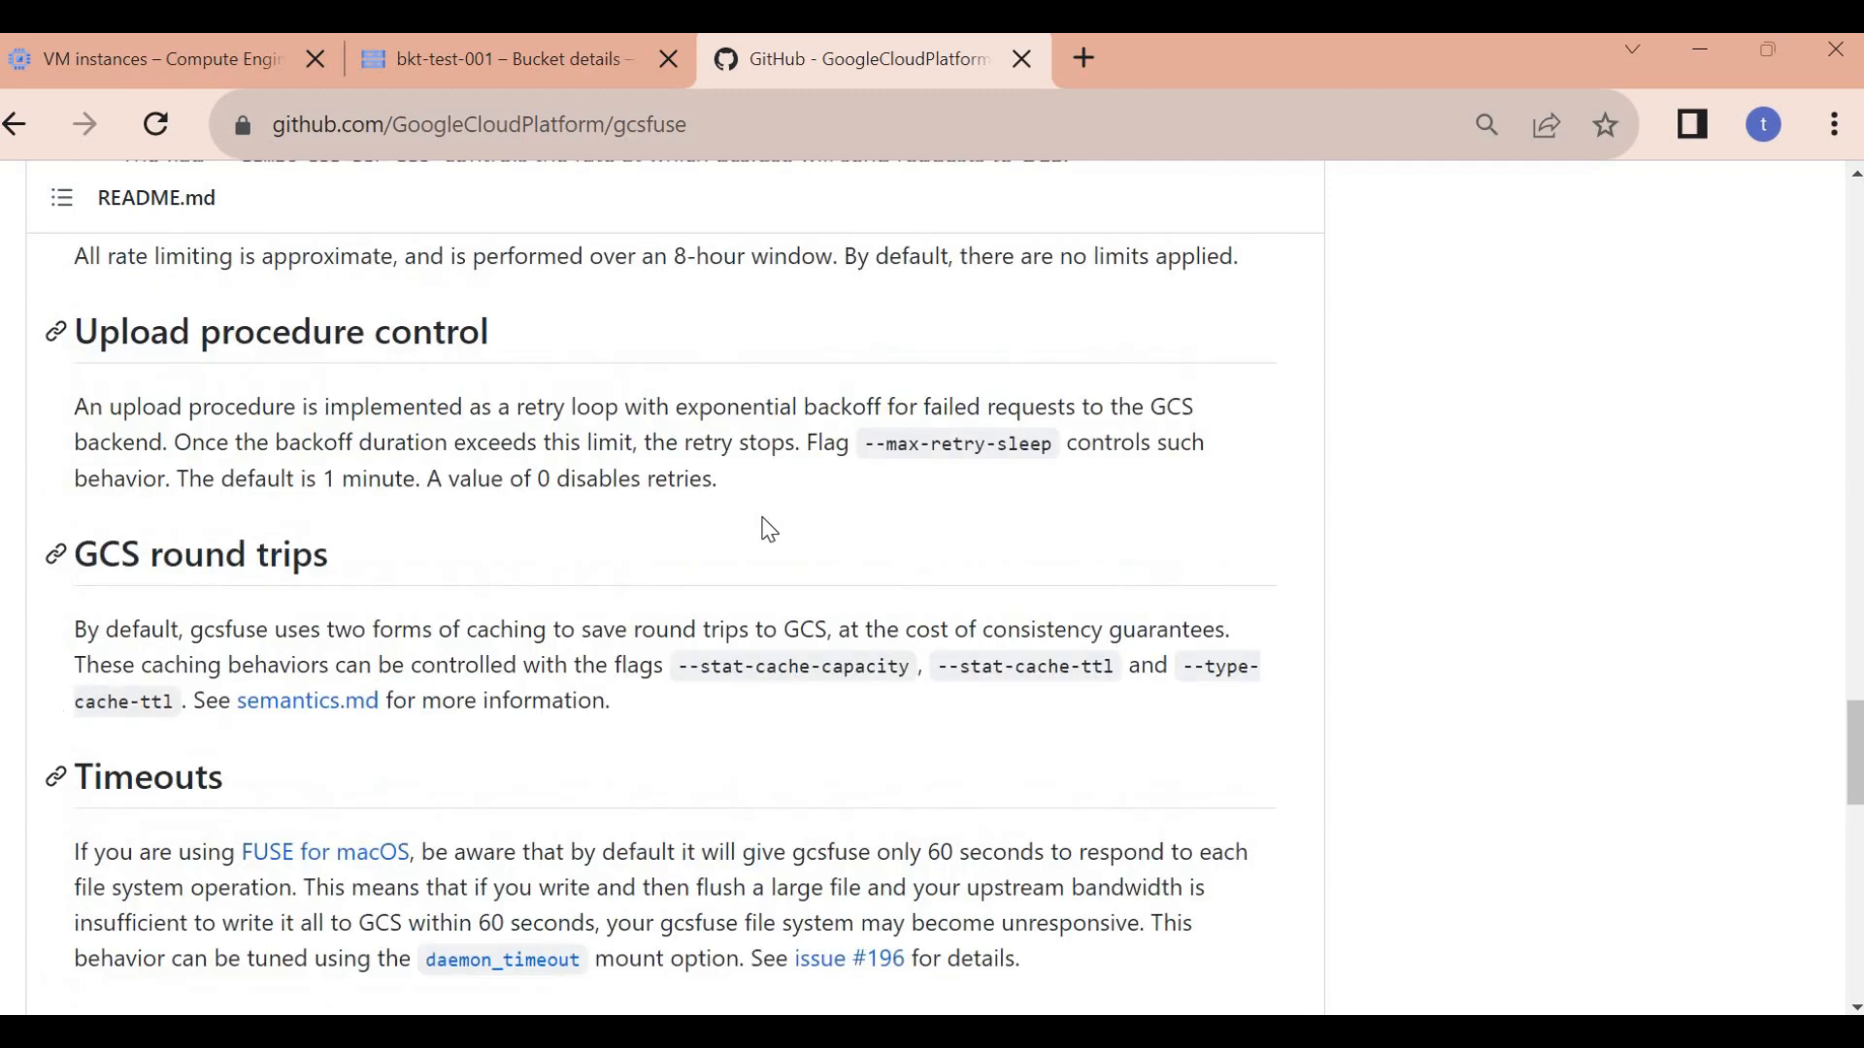
pyautogui.scroll(18, 769, 529)
pyautogui.scroll(4, 769, 529)
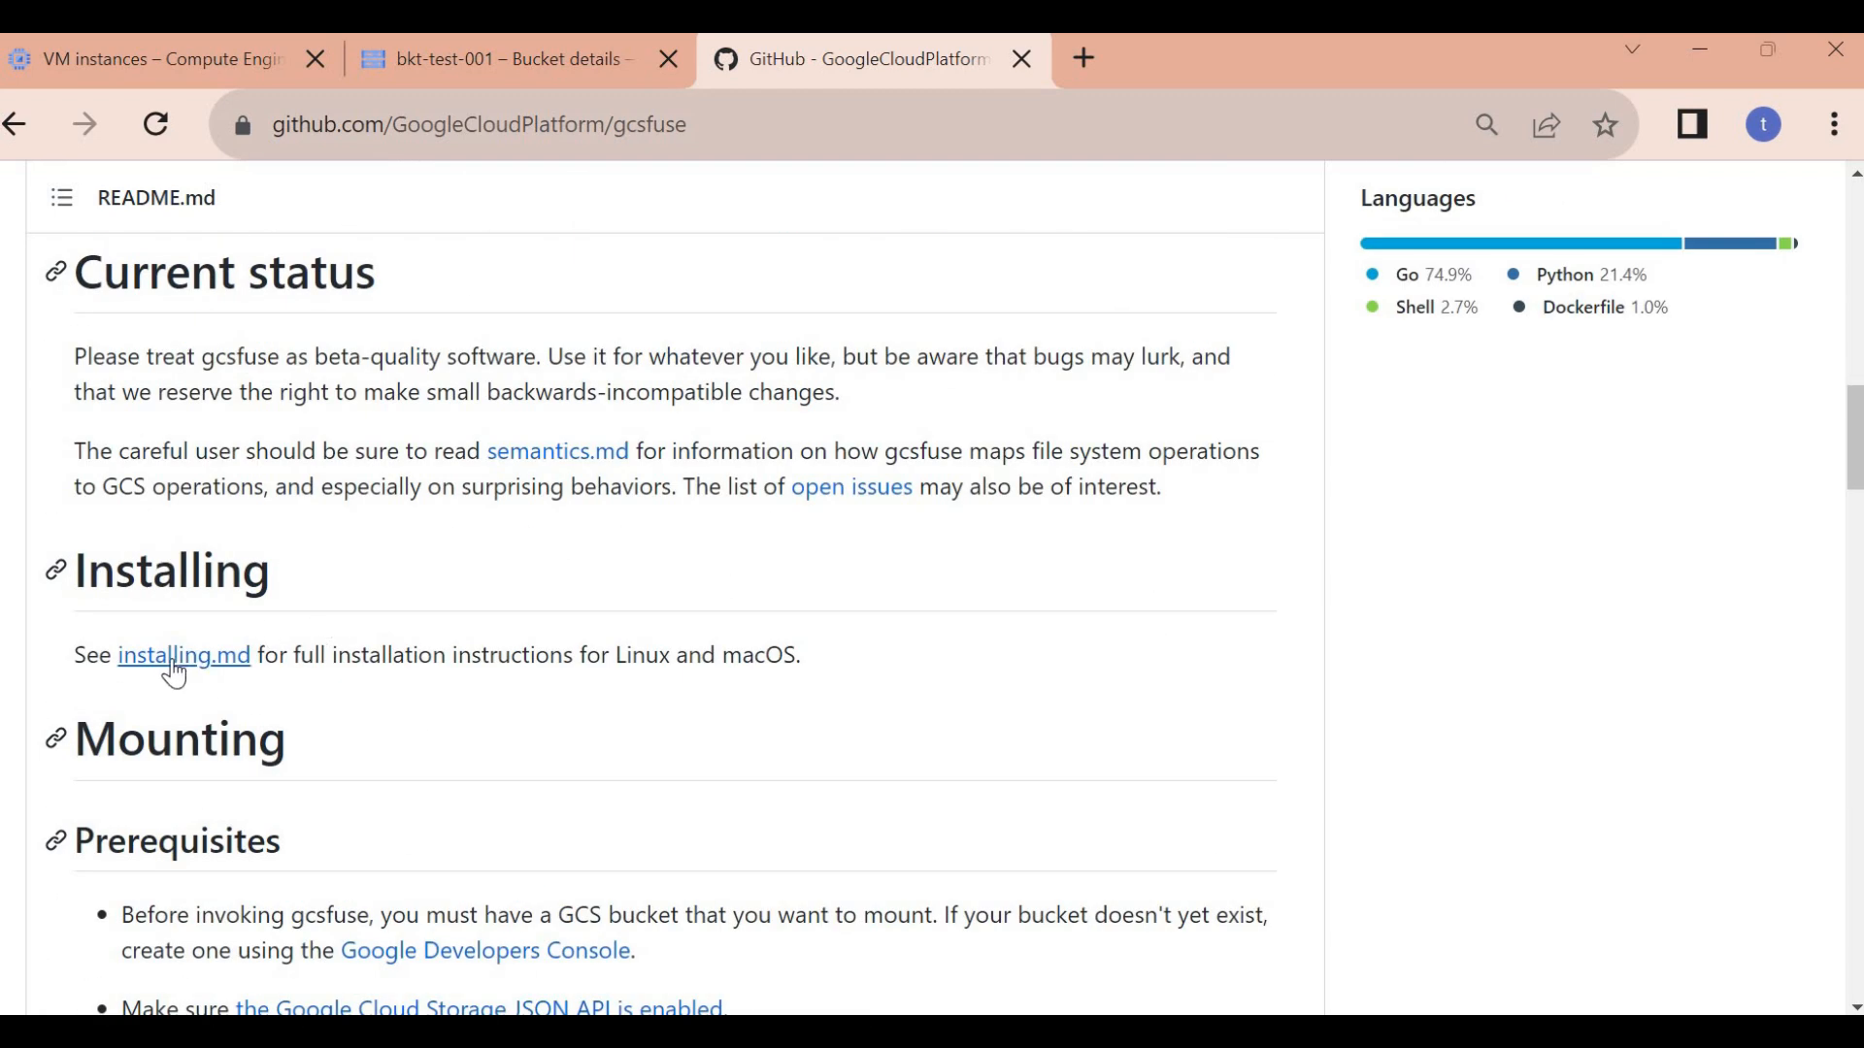
pyautogui.rightClick(175, 675)
pyautogui.click(1104, 327)
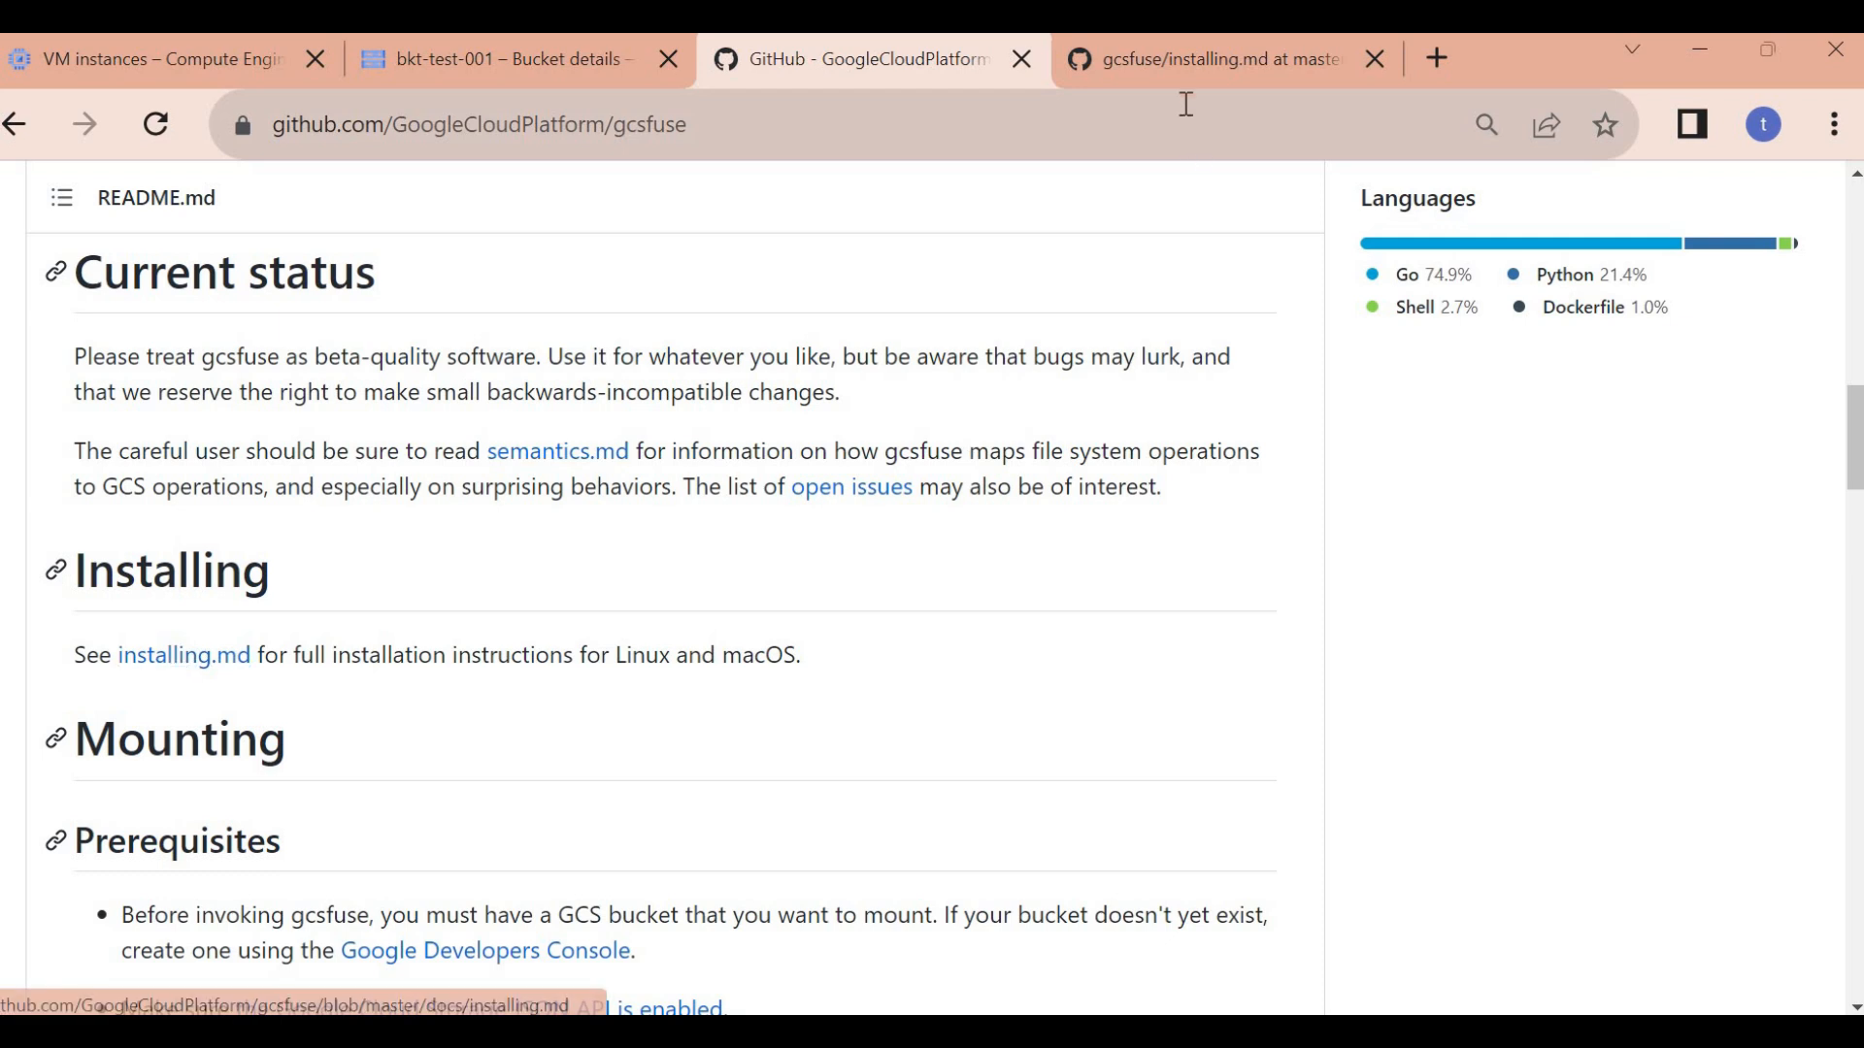
pyautogui.click(1169, 63)
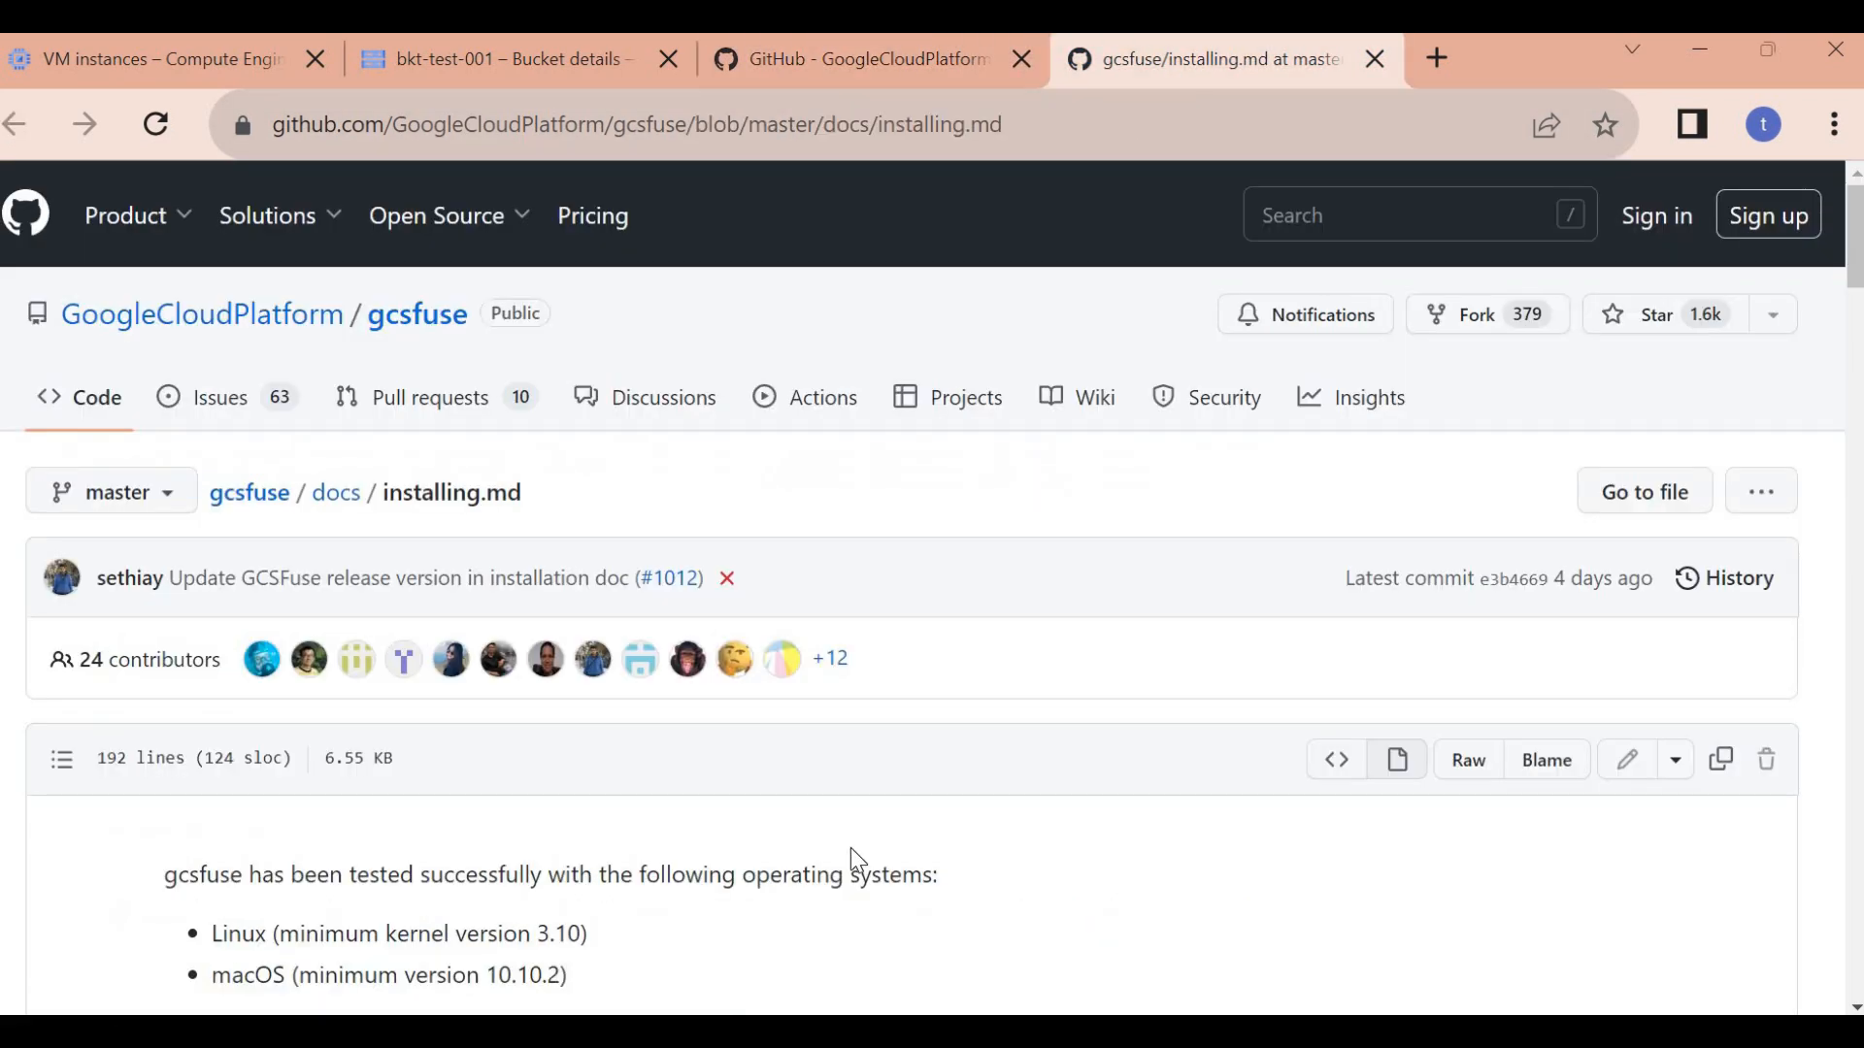
# - Copy the installing.md commands that add the gcsfuse distribution URL as a package source and import its public key
pyautogui.scroll(-8, 851, 848)
pyautogui.scroll(-6, 854, 849)
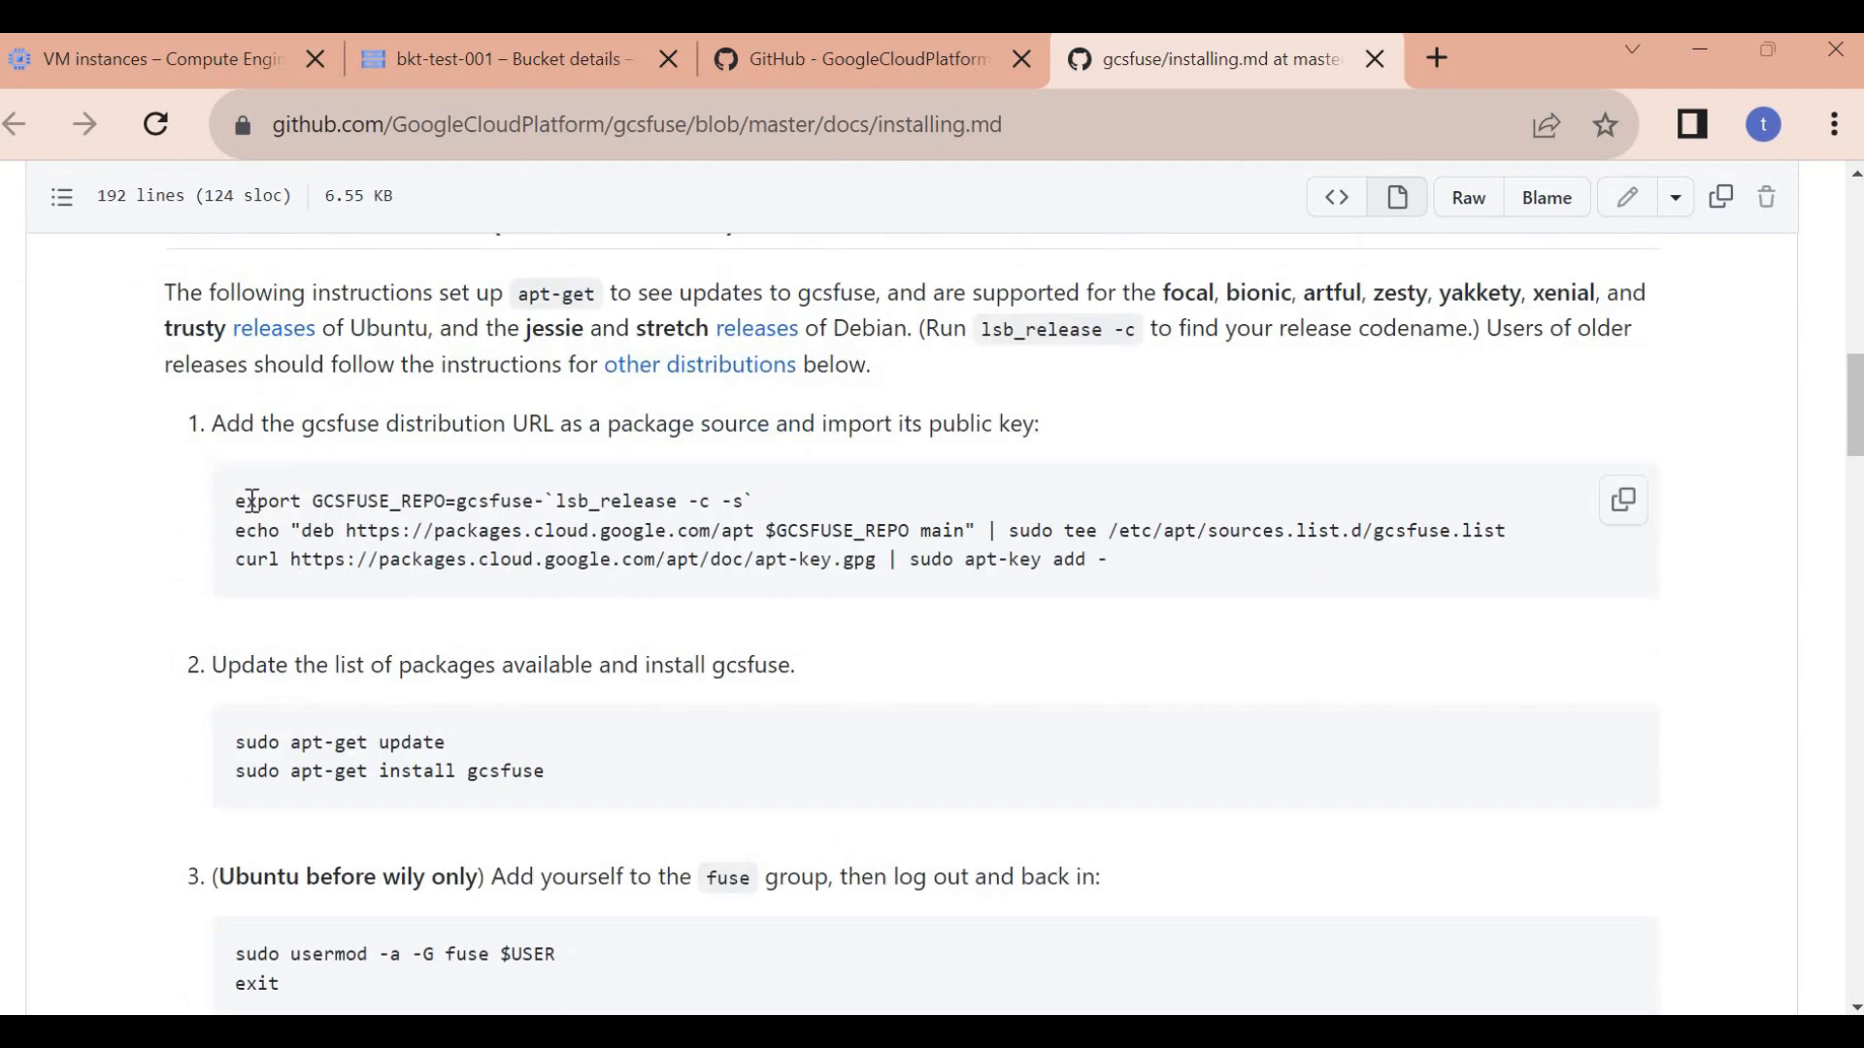
pyautogui.click(1621, 500)
# - Switch to the gcsdemo SSH session and list the mounted file systems with df -h
pyautogui.moveTo(1258, 1031)
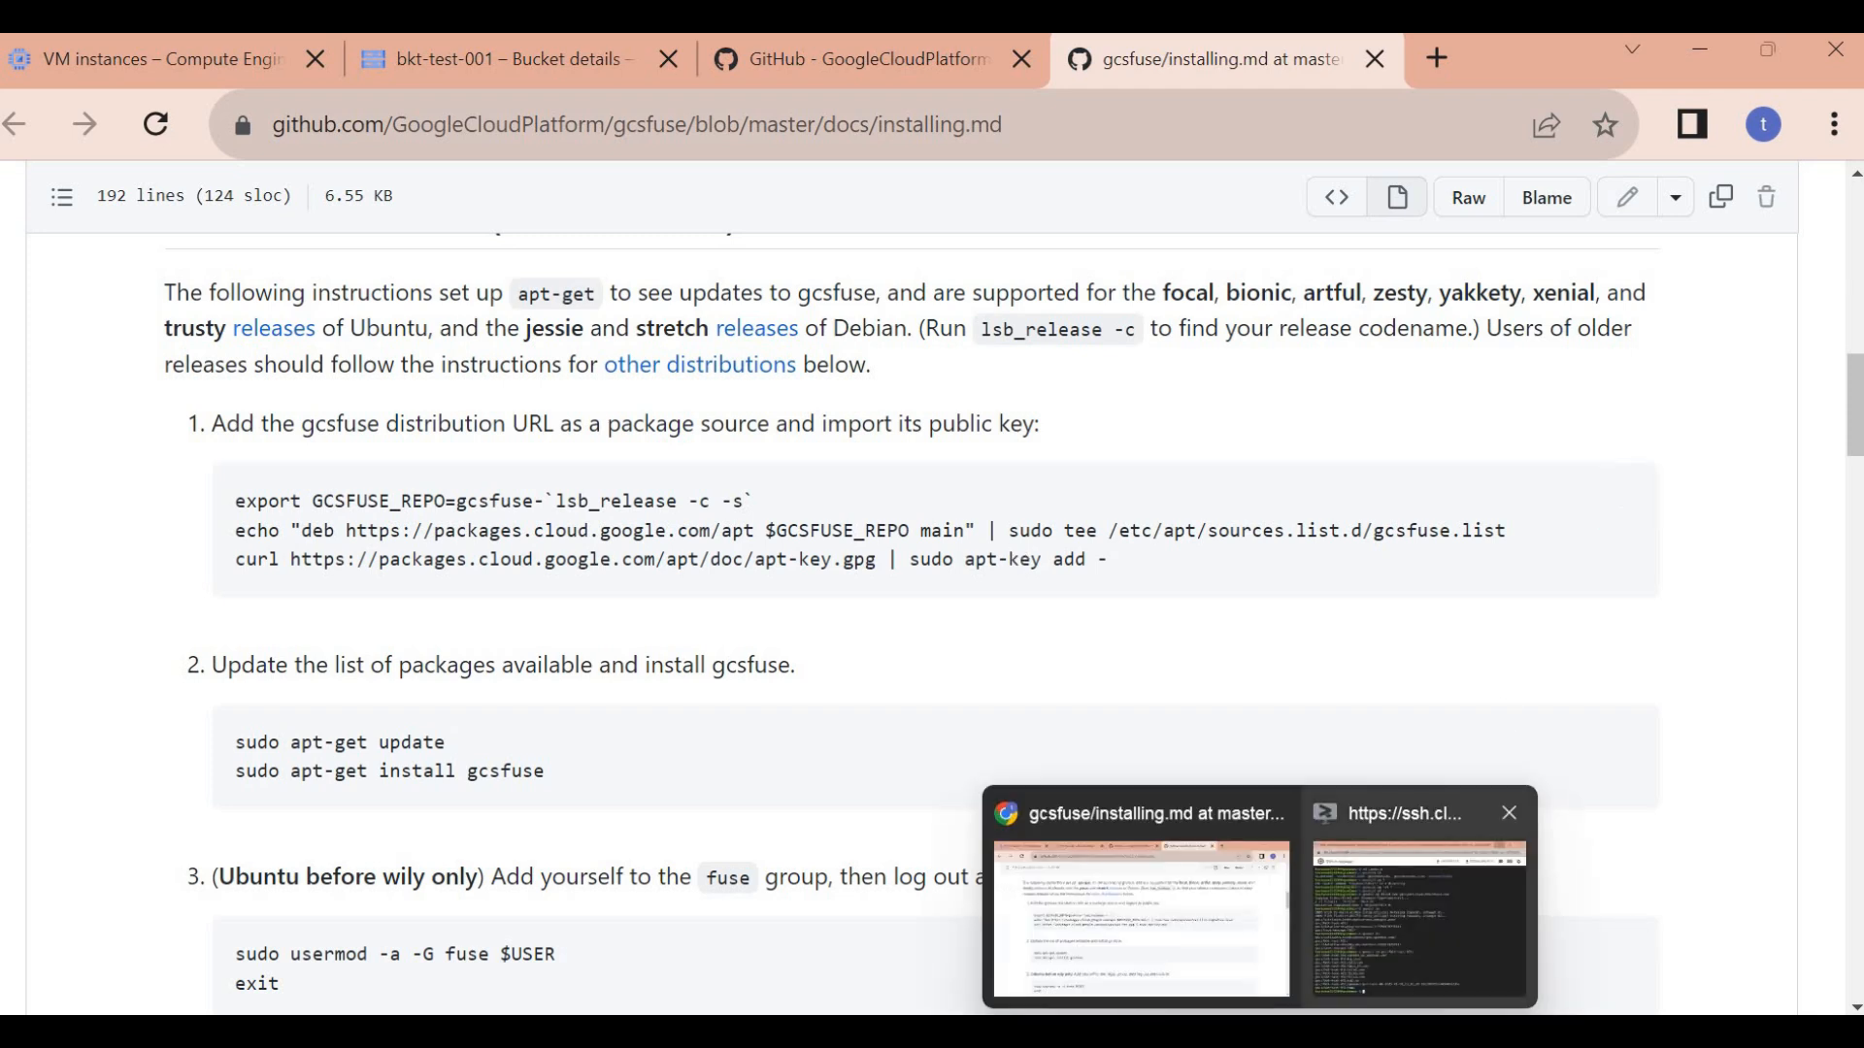
pyautogui.click(1417, 898)
pyautogui.write('df -h')
pyautogui.press('Return')
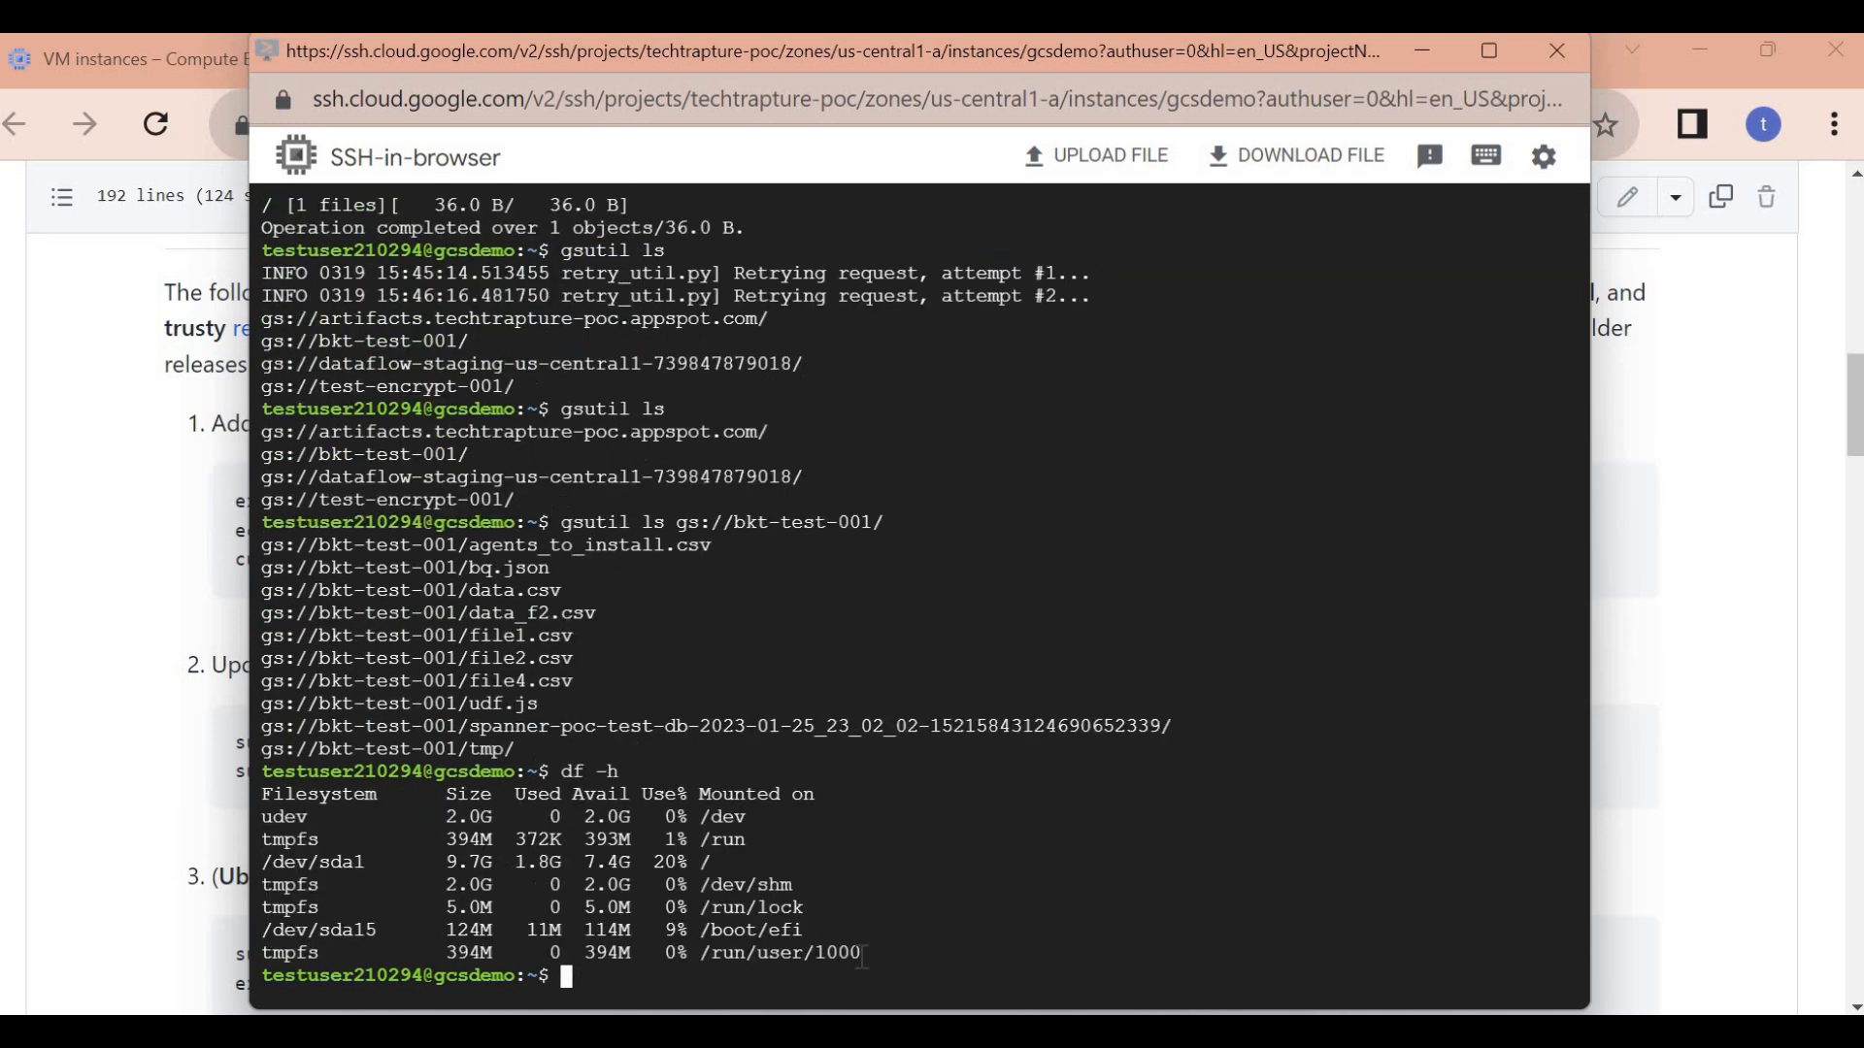
pyautogui.tripleClick(383, 952)
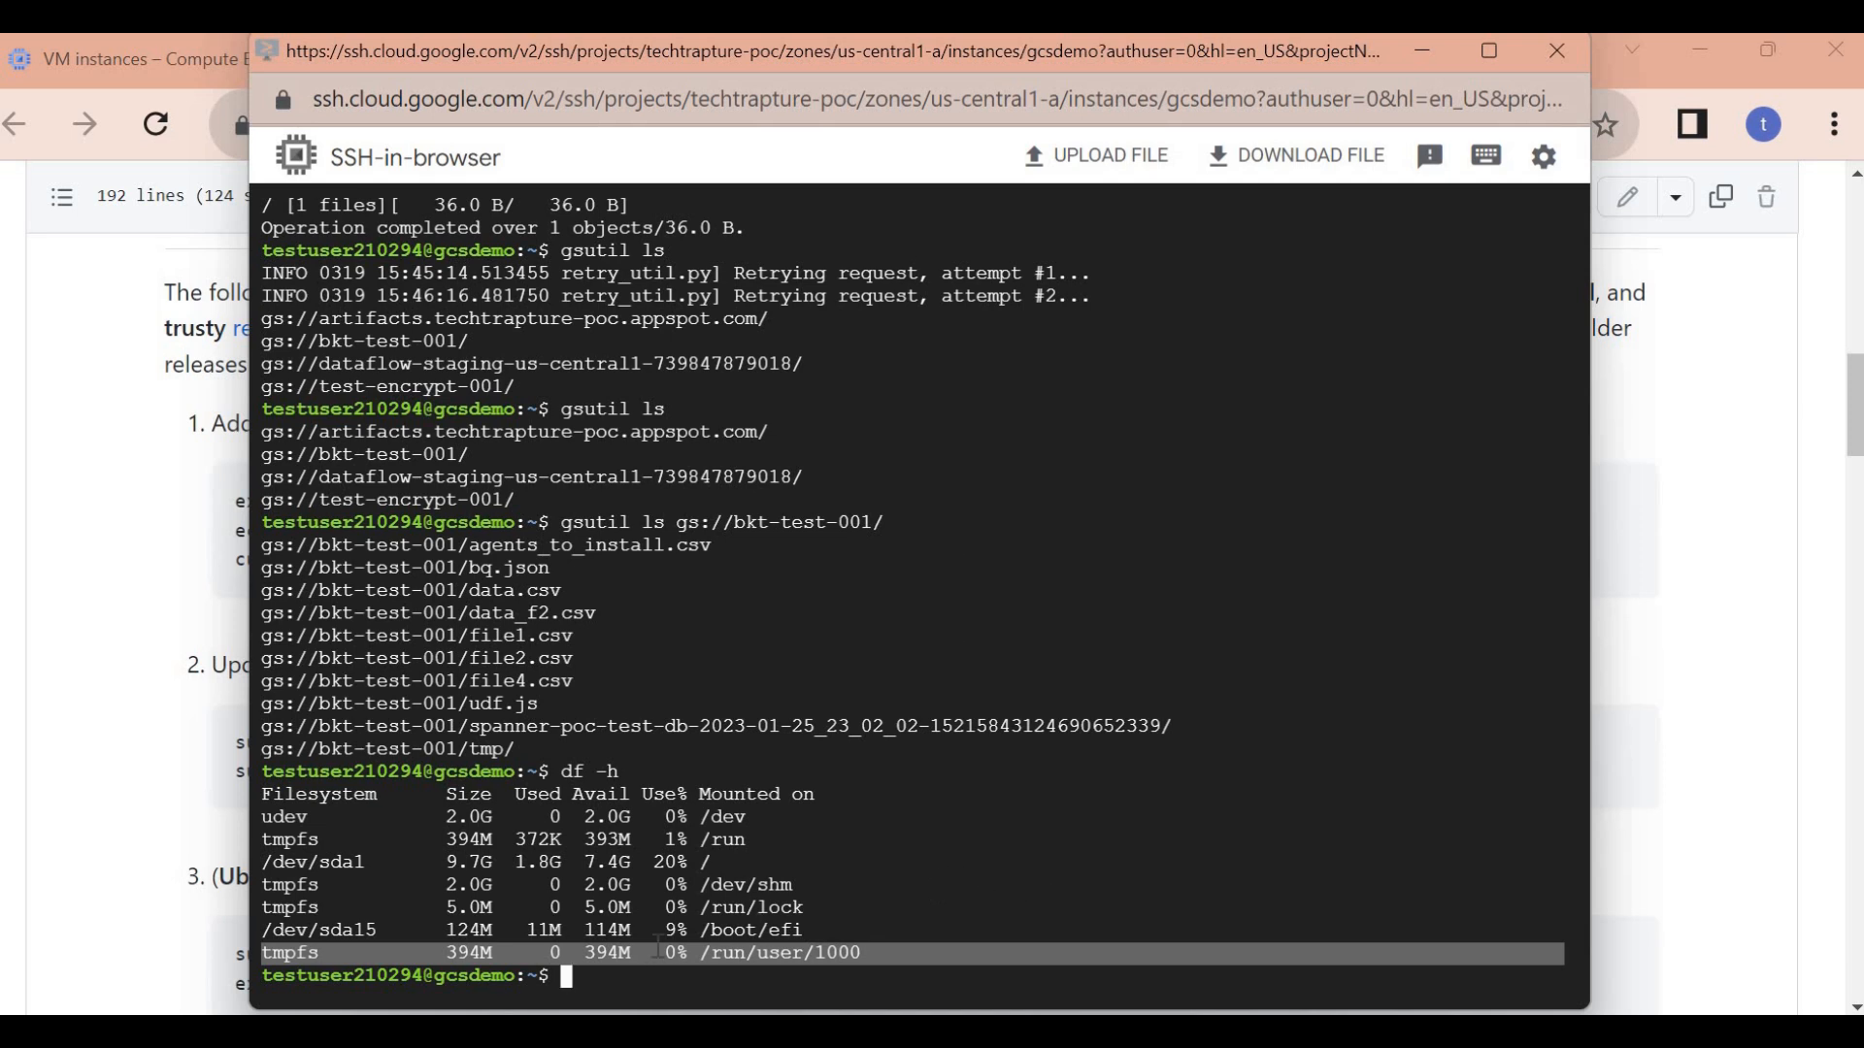
pyautogui.click(634, 982)
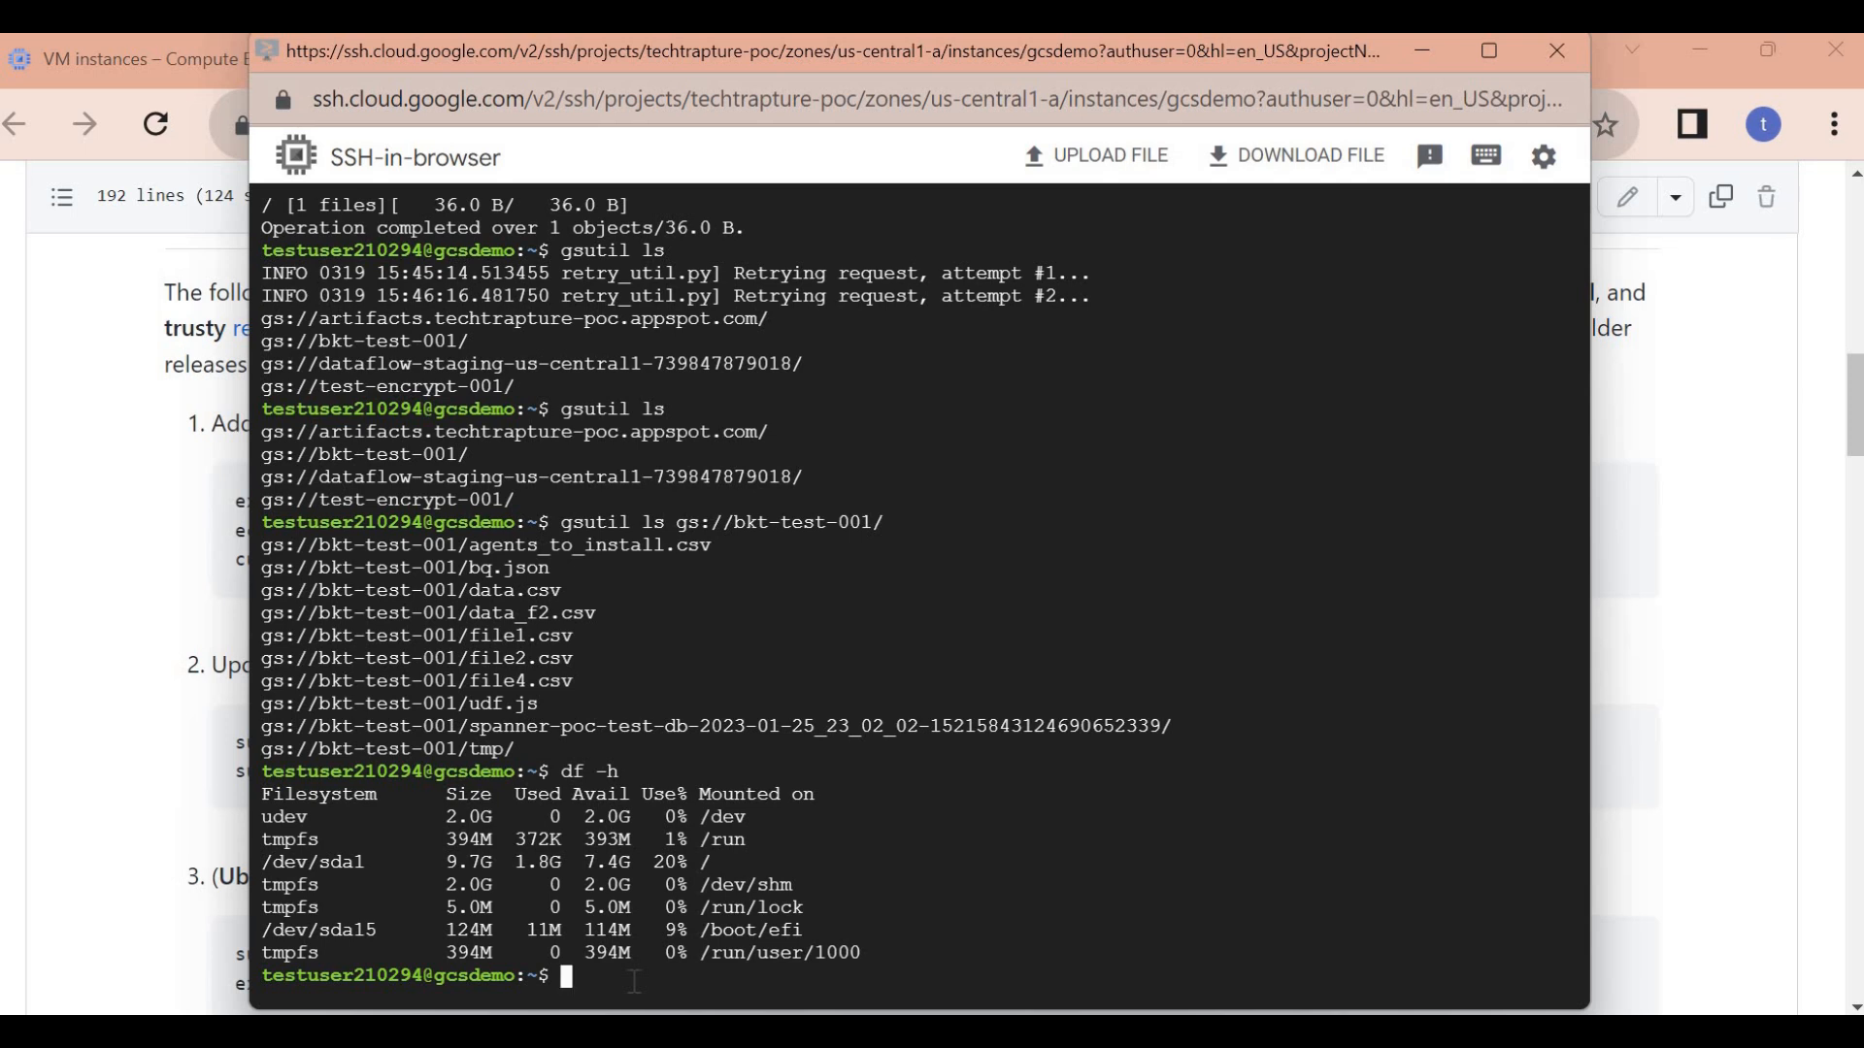
pyautogui.hotkey('ctrl', 'v')
pyautogui.press('BackSpace')
pyautogui.press('BackSpace')
pyautogui.press('BackSpace')
pyautogui.press('BackSpace')
pyautogui.press('BackSpace')
pyautogui.press('BackSpace')
pyautogui.press('BackSpace')
pyautogui.press('BackSpace')
pyautogui.press('BackSpace')
pyautogui.press('BackSpace')
pyautogui.press('BackSpace')
pyautogui.press('BackSpace')
pyautogui.press('BackSpace')
pyautogui.press('BackSpace')
pyautogui.press('BackSpace')
pyautogui.press('BackSpace')
pyautogui.press('BackSpace')
pyautogui.press('BackSpace')
pyautogui.press('BackSpace')
pyautogui.press('BackSpace')
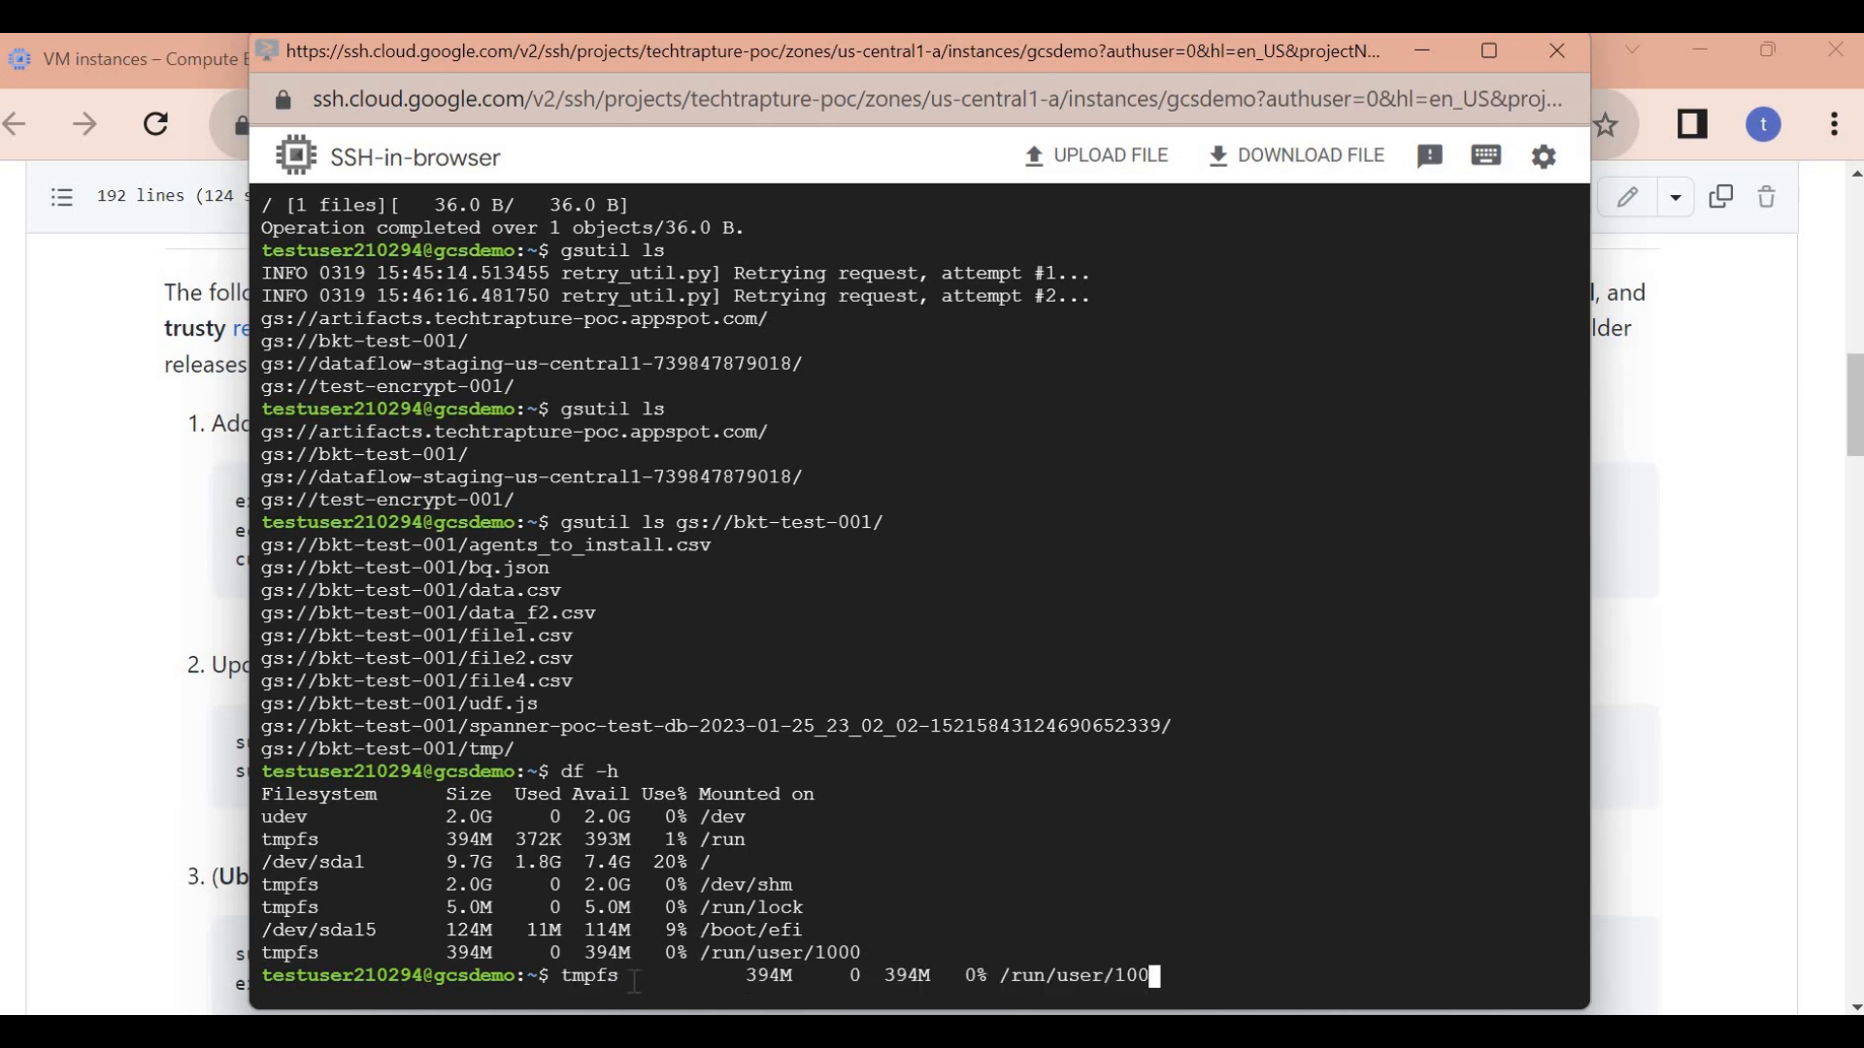
pyautogui.press('BackSpace')
pyautogui.press('BackSpace')
pyautogui.press('BackSpace')
pyautogui.press('BackSpace')
pyautogui.press('BackSpace')
pyautogui.press('BackSpace')
pyautogui.press('BackSpace')
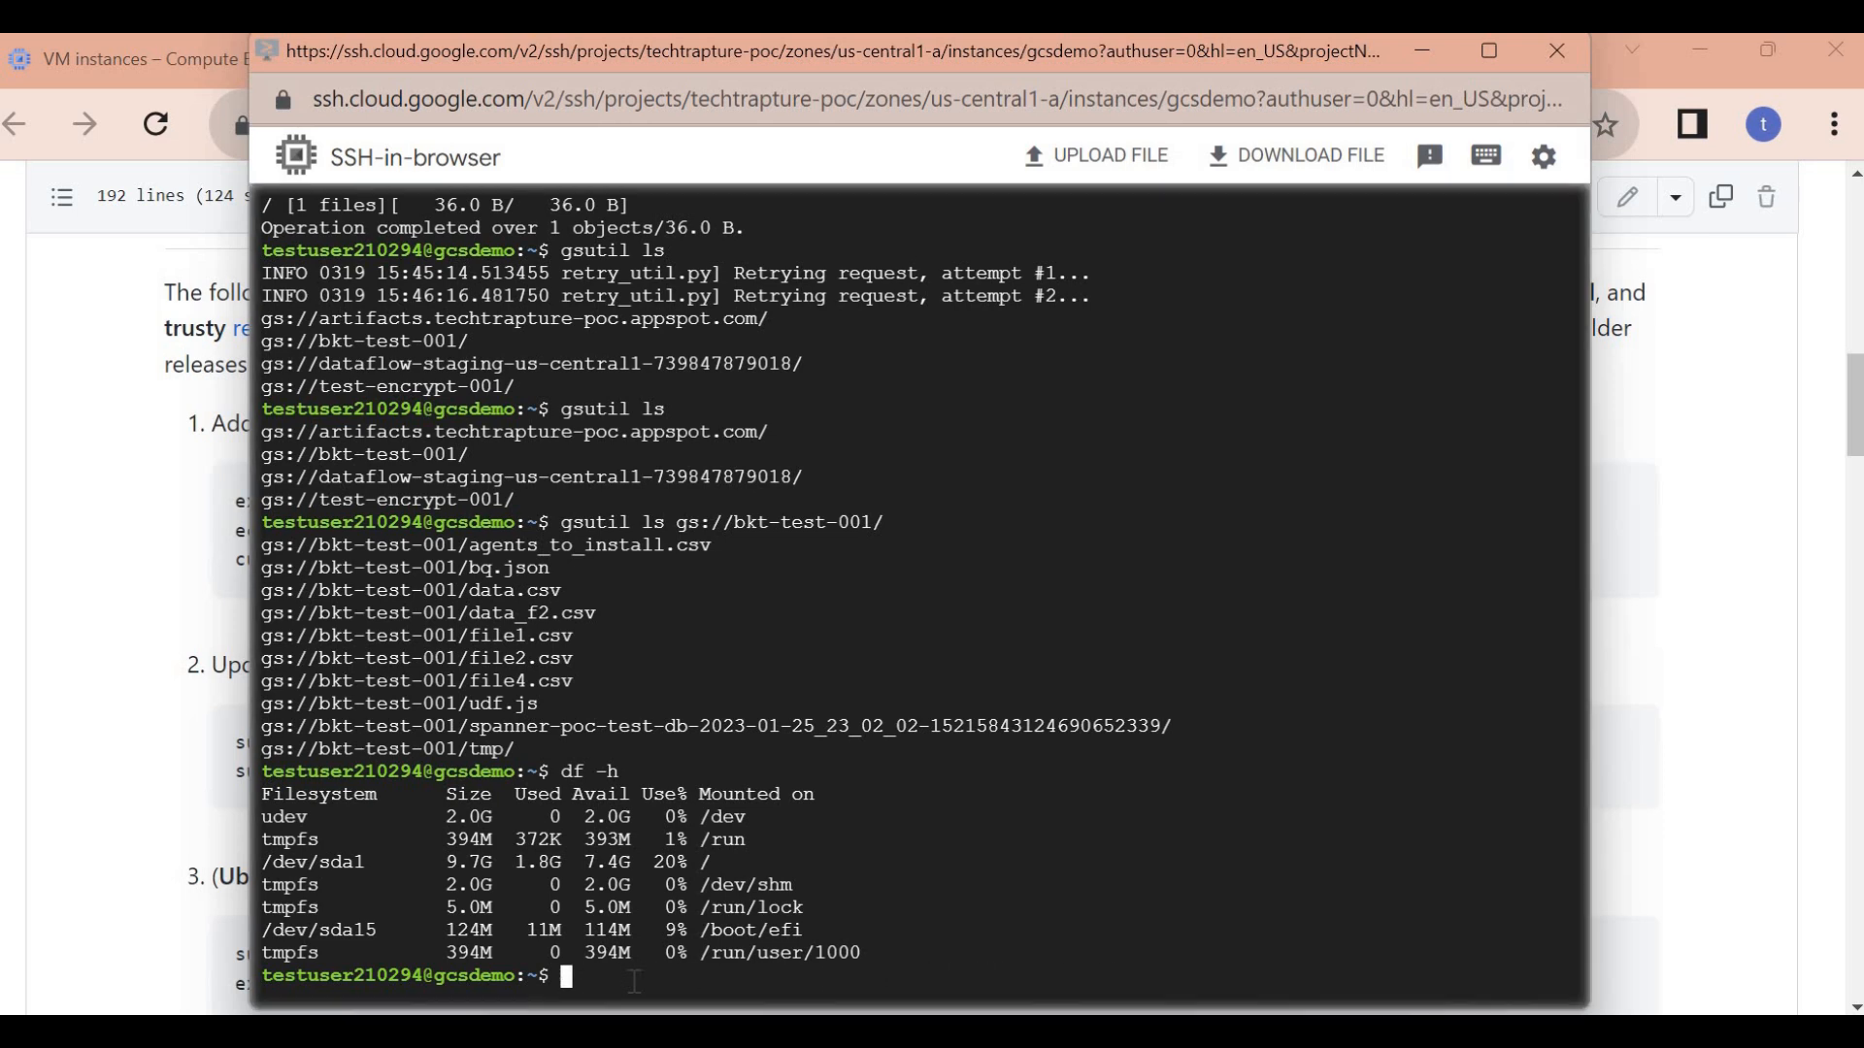
# - Clear the terminal screen of the gcsdemo SSH session
pyautogui.write('clear')
pyautogui.press('Return')
pyautogui.press('Return')
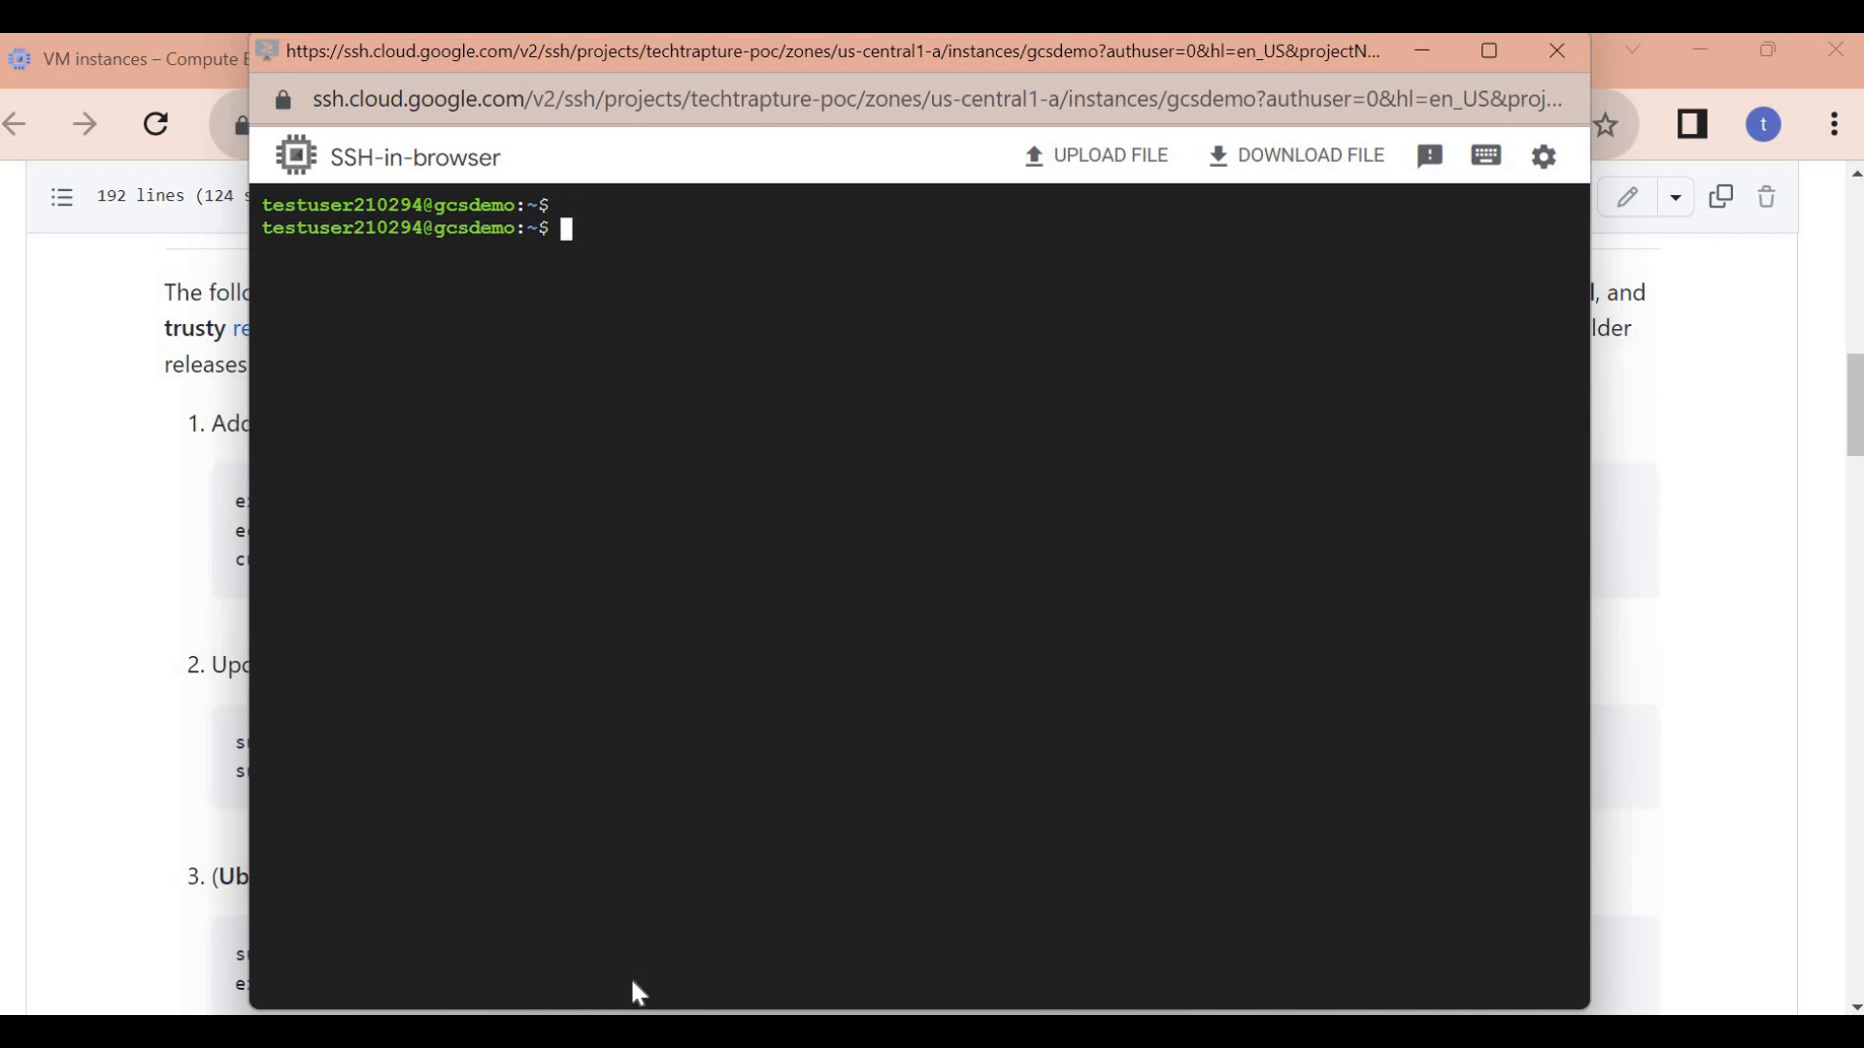
# - Copy the installing.md commands that add the gcsfuse package source and public key, and run them in the gcsdemo SSH session
pyautogui.click(1614, 592)
pyautogui.click(1626, 502)
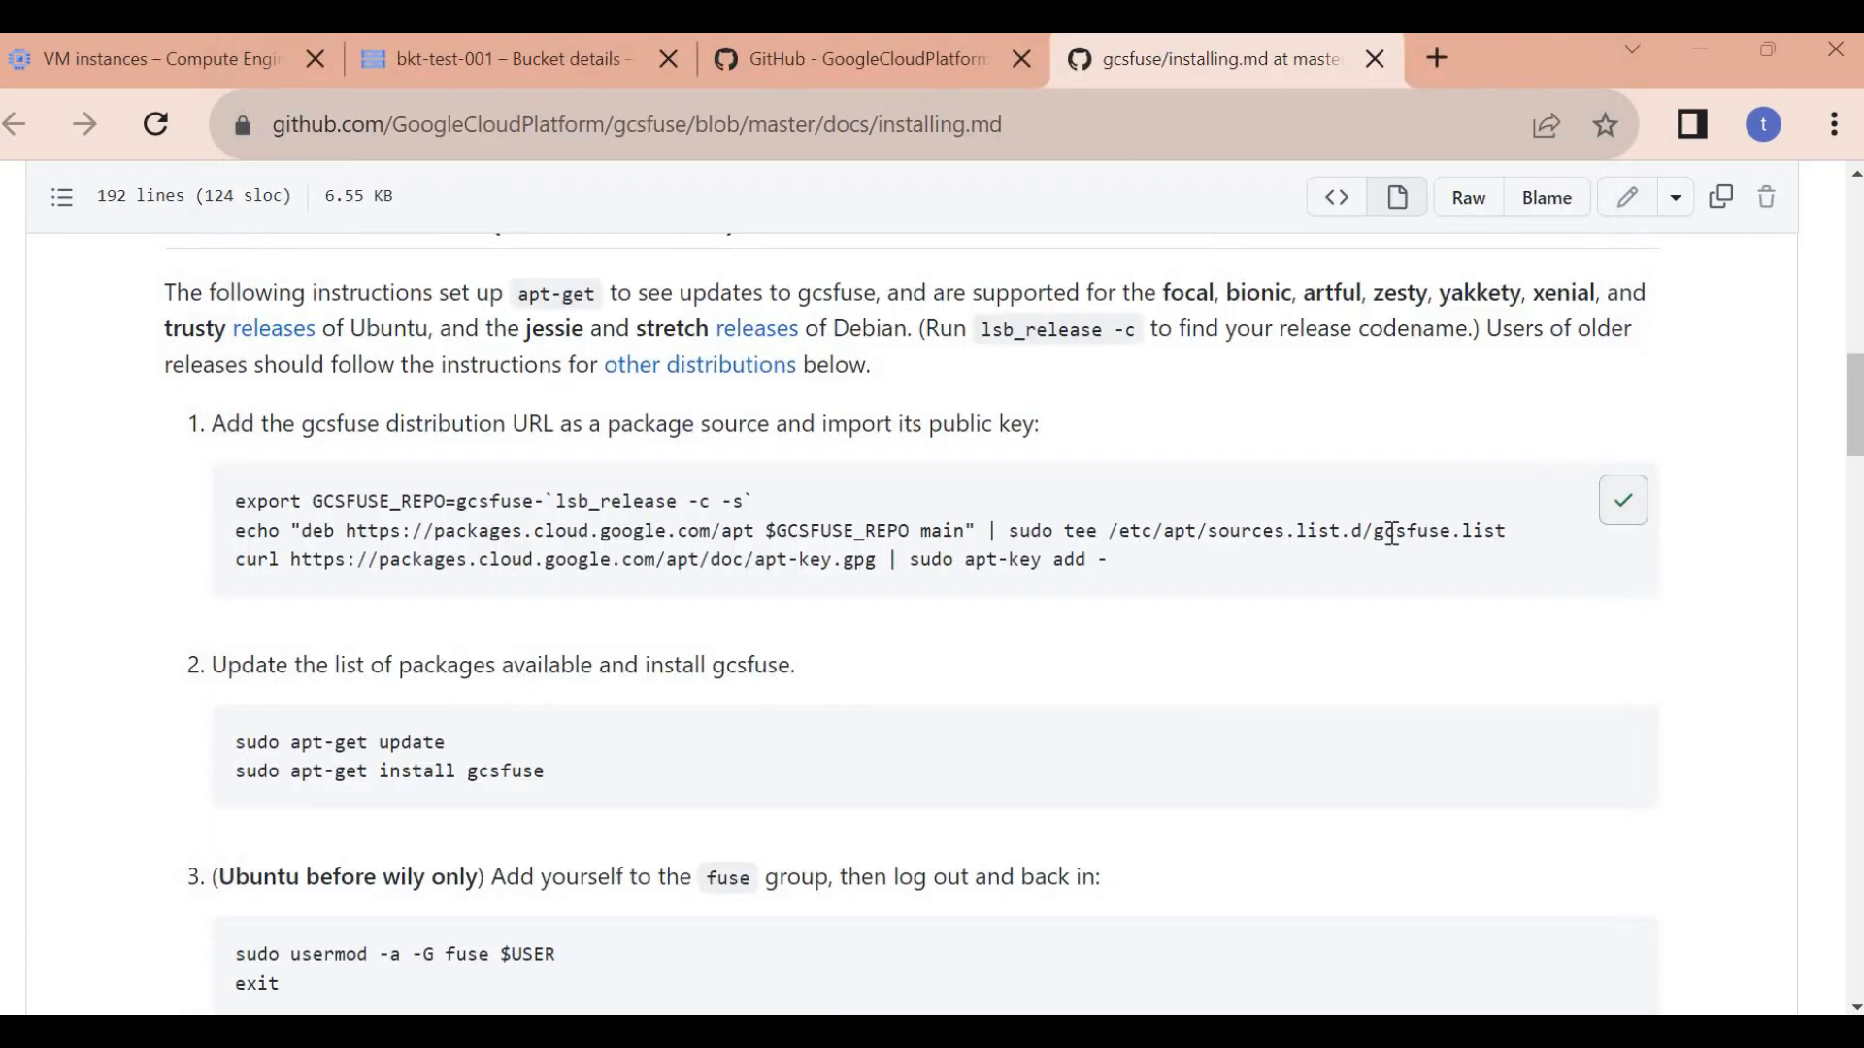
pyautogui.hotkey('alt', 'Tab')
pyautogui.hotkey('ctrl', 'v')
pyautogui.press('Return')
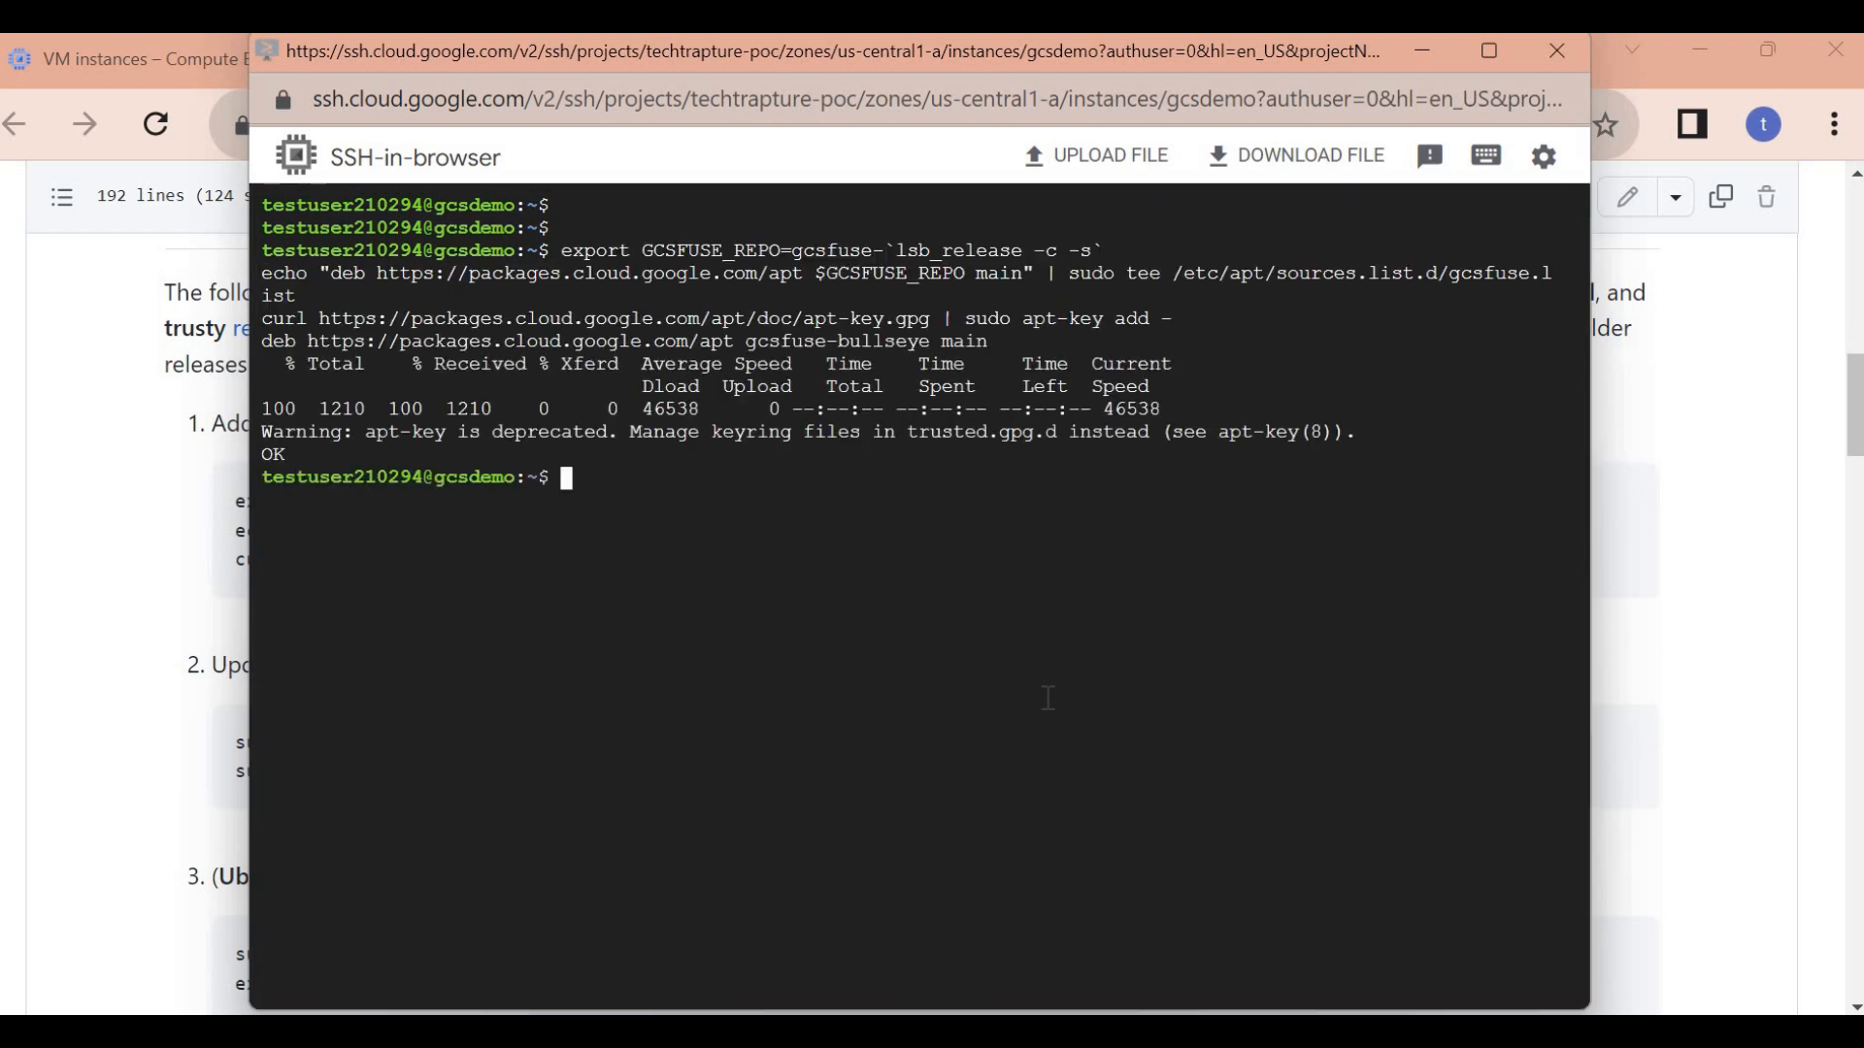
# - Copy sudo apt-get update from installing.md and run it in the gcsdemo SSH session
pyautogui.hotkey('alt', 'Tab')
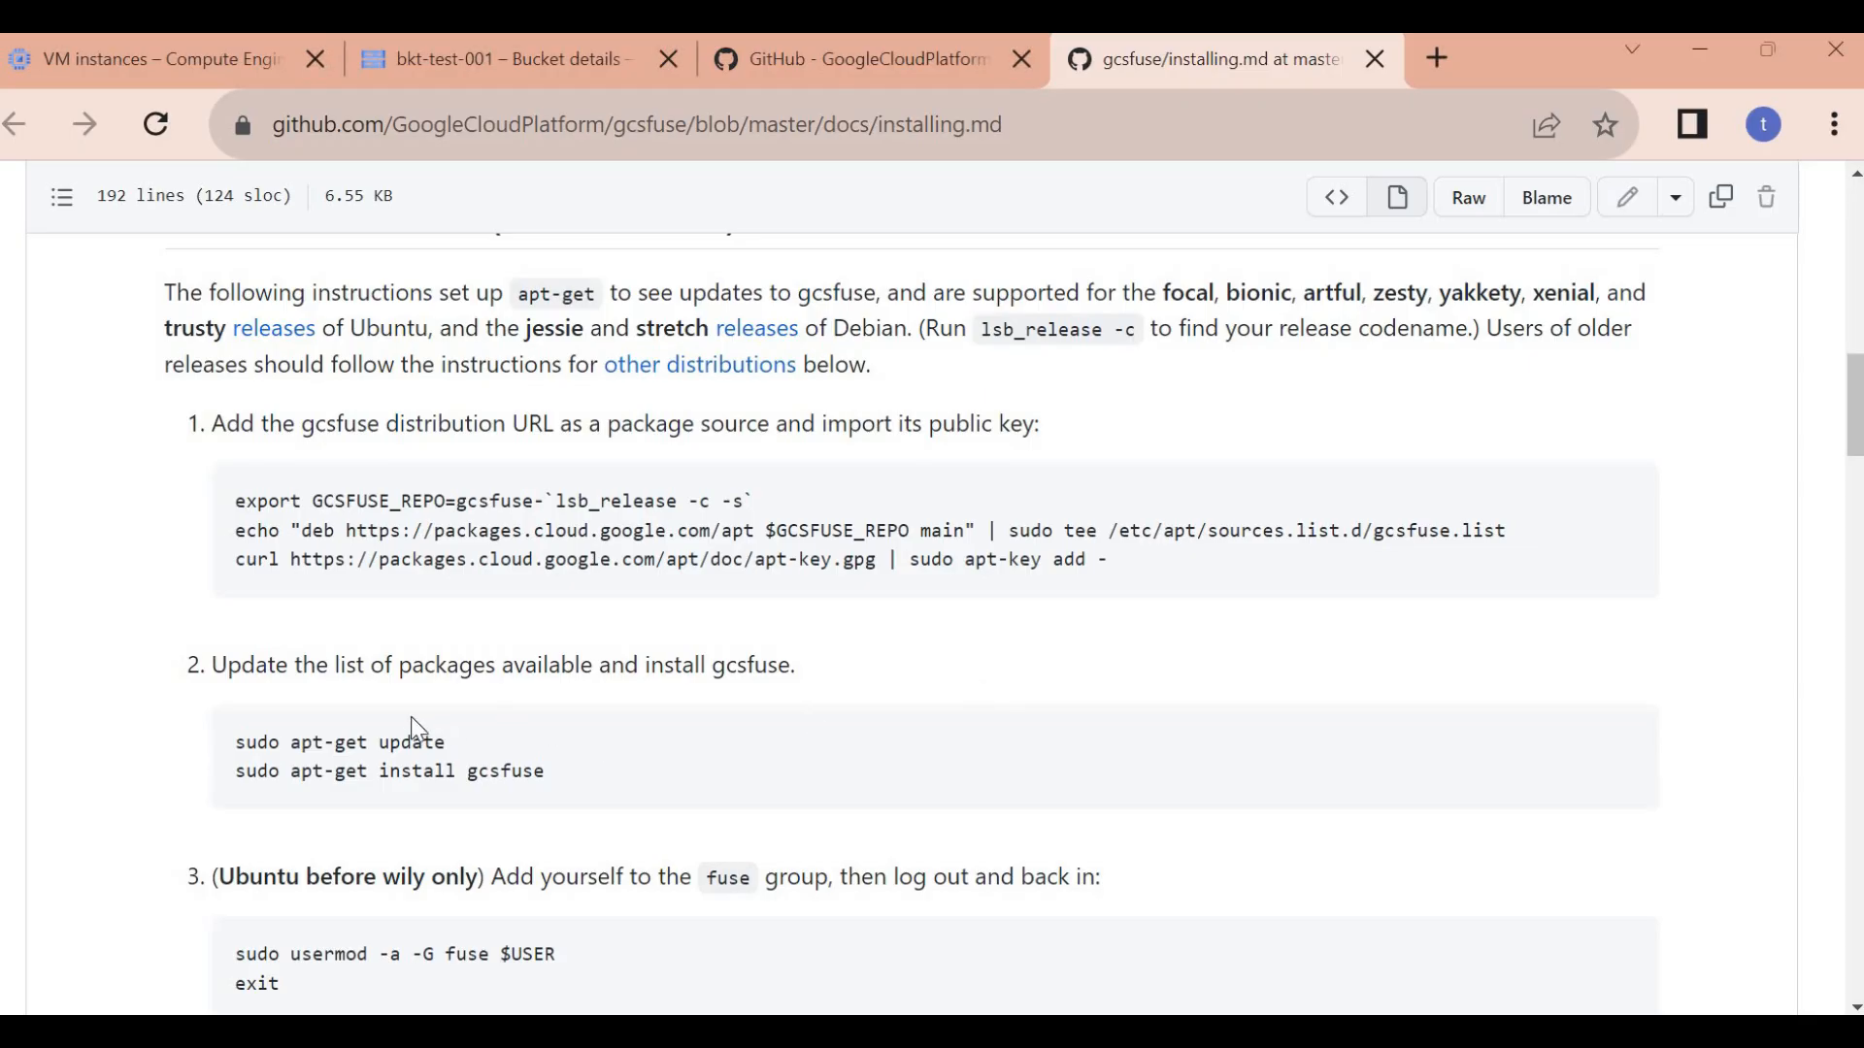
pyautogui.tripleClick(348, 747)
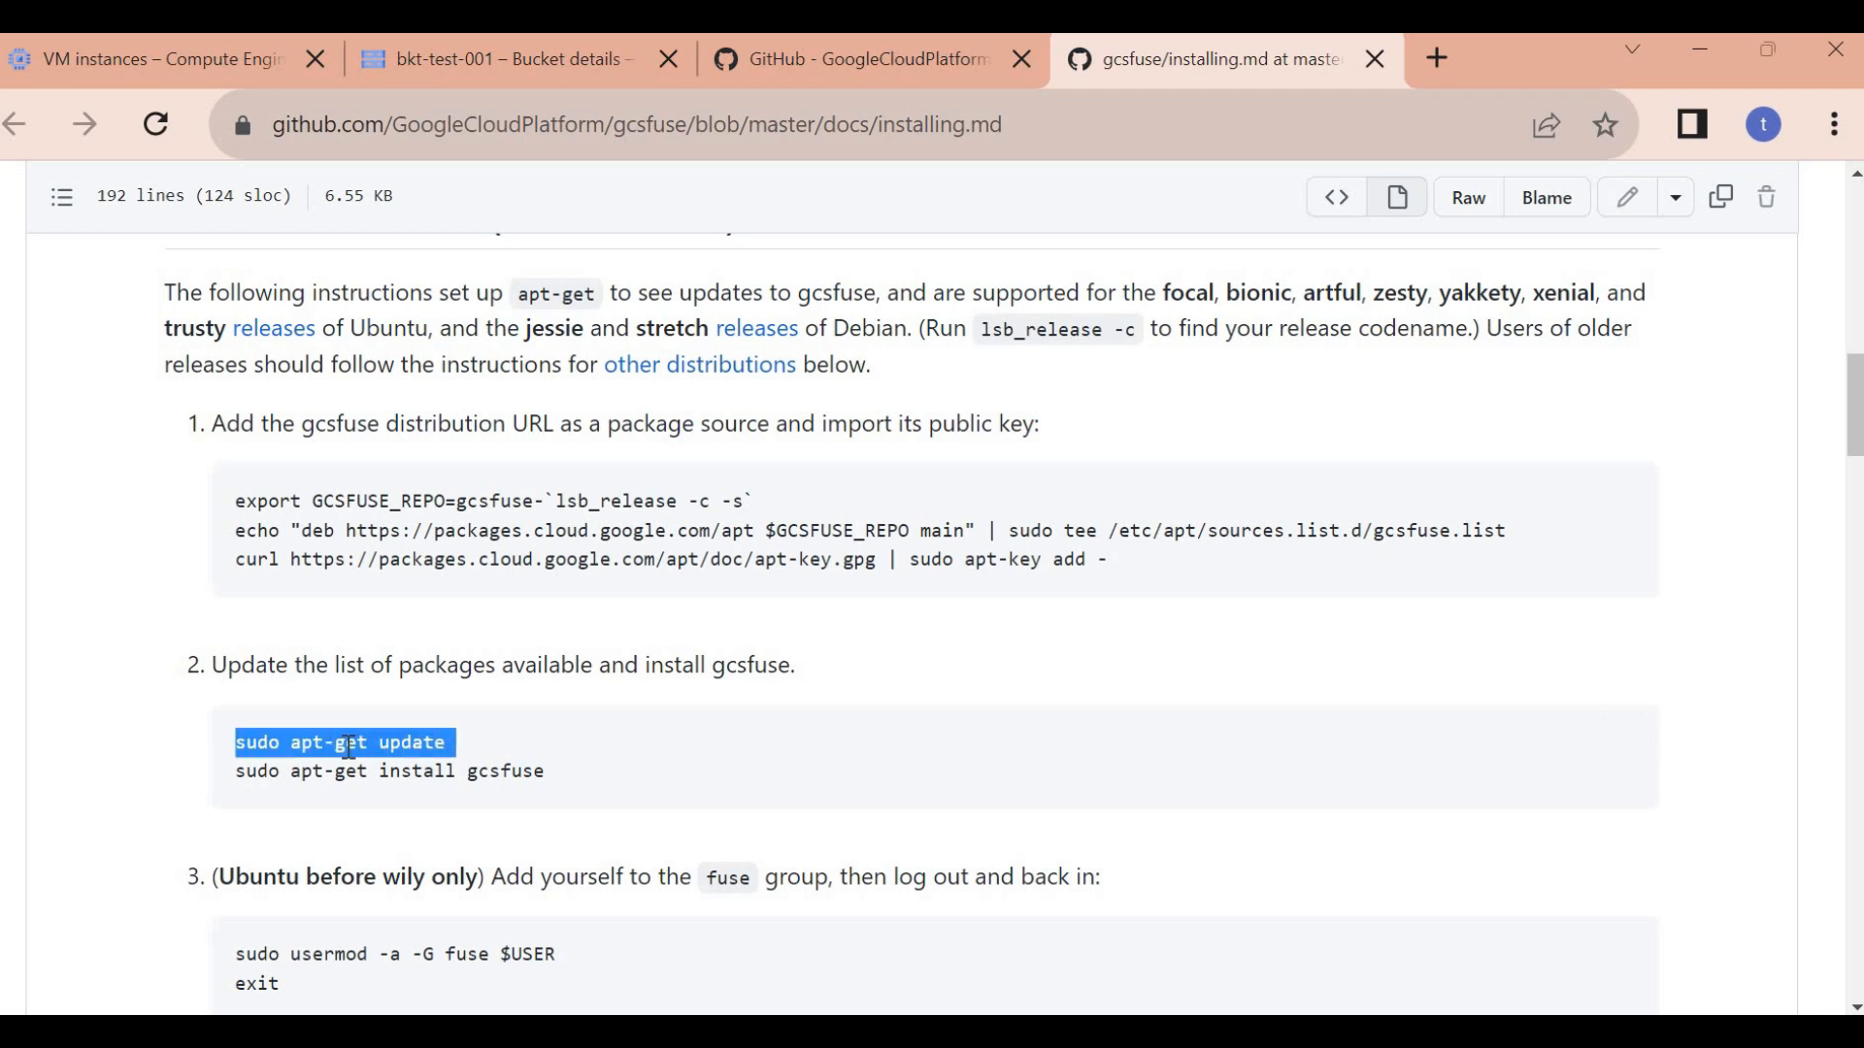
pyautogui.hotkey('ctrl', 'c')
pyautogui.hotkey('alt', 'Tab')
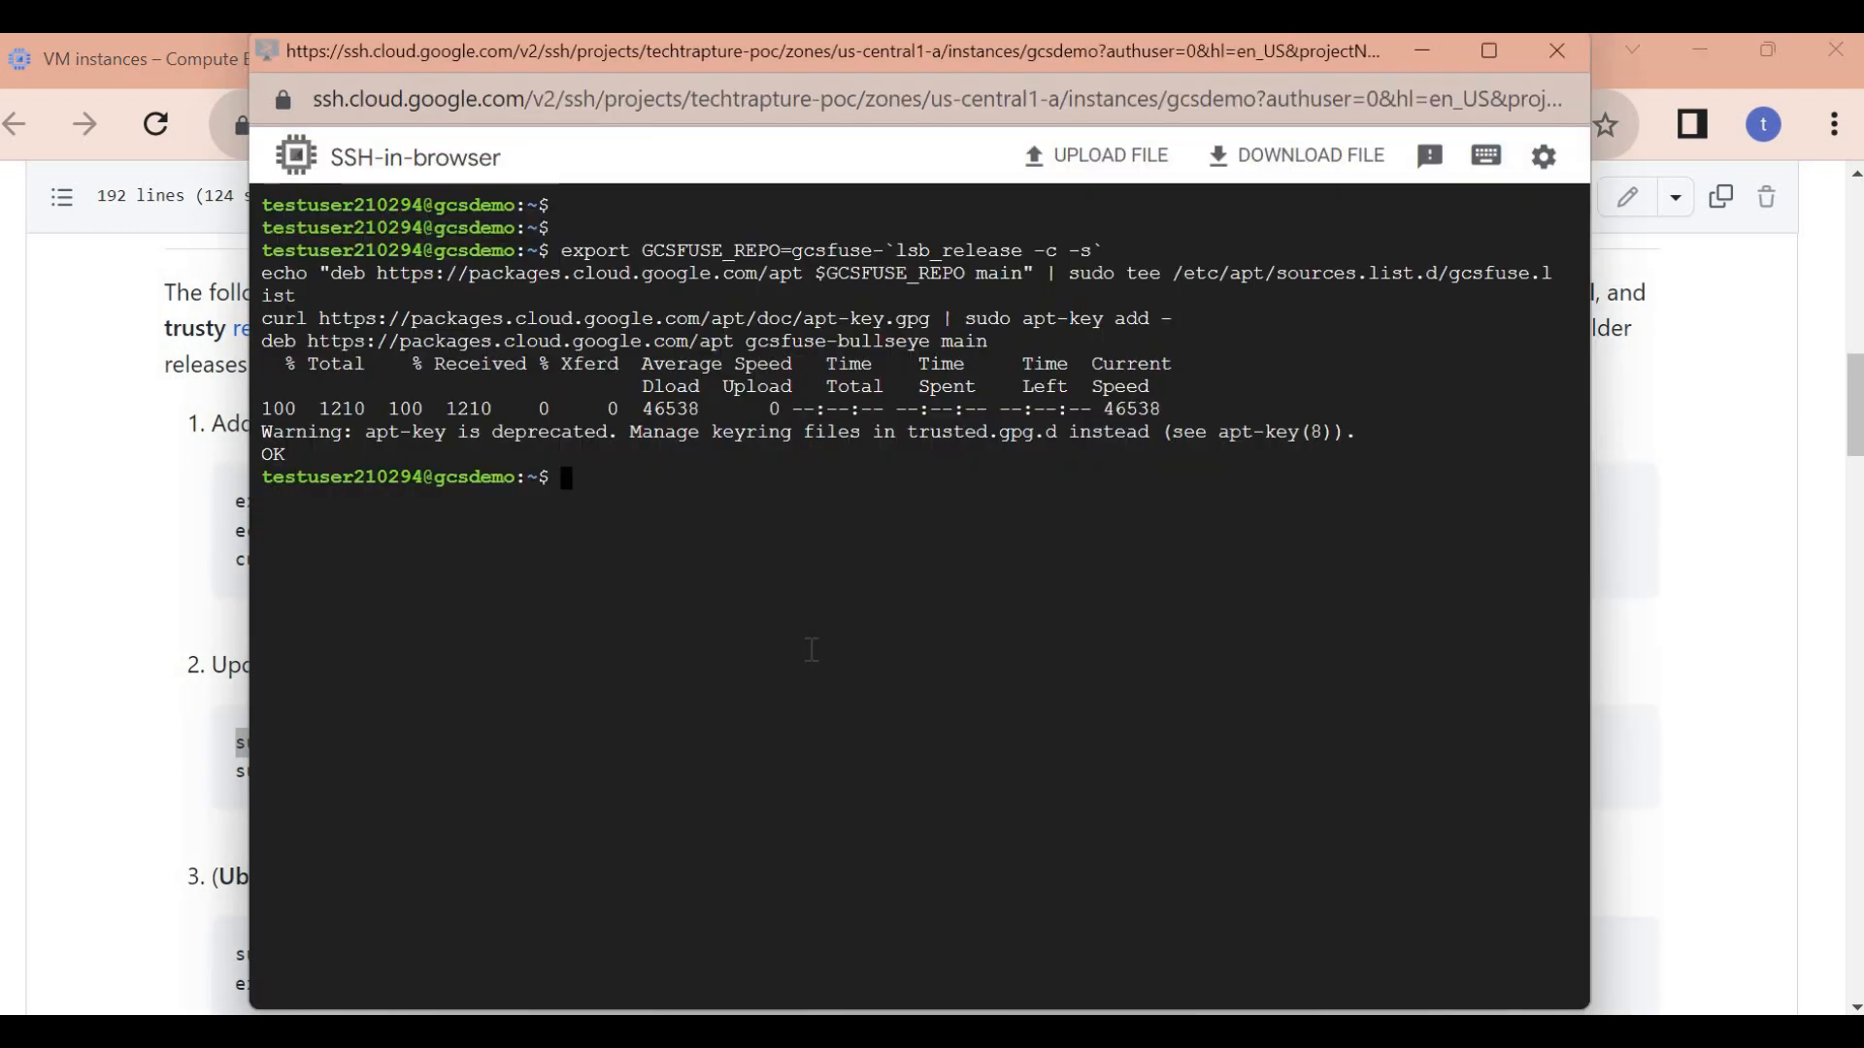
pyautogui.hotkey('ctrl', 'v')
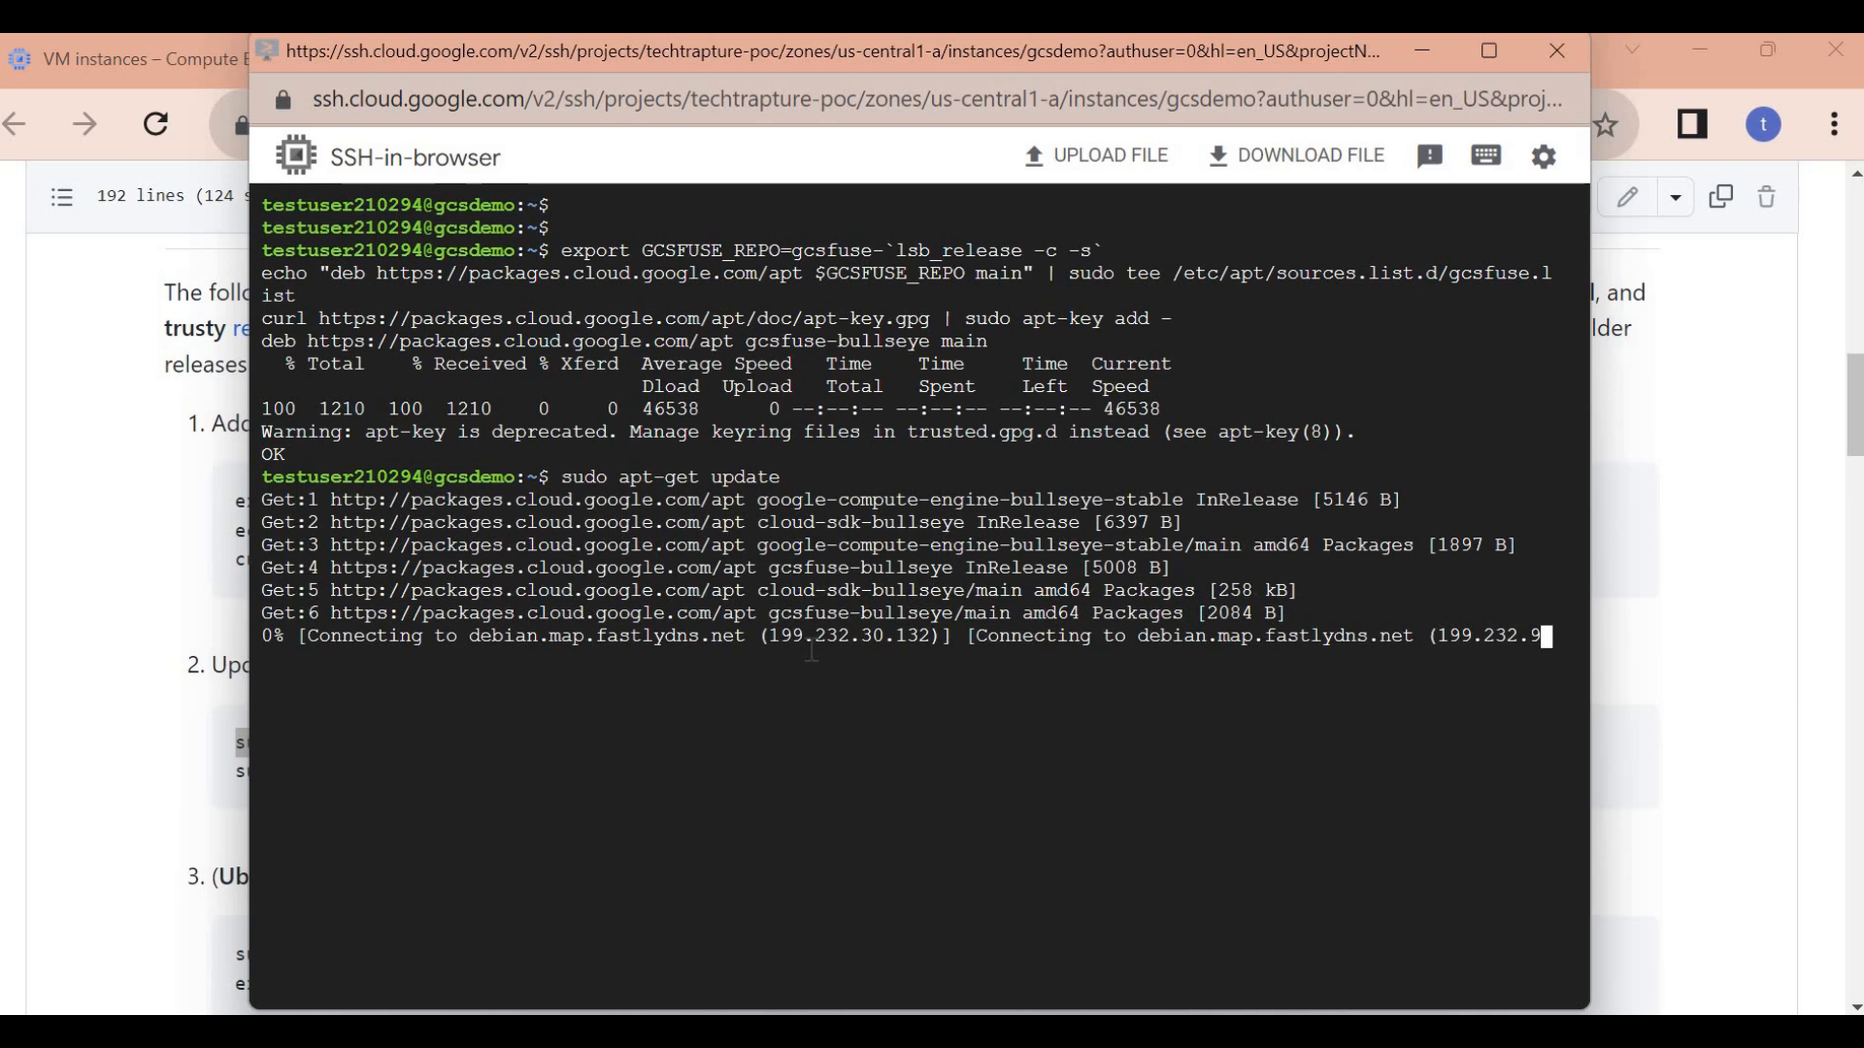
pyautogui.tripleClick(375, 644)
pyautogui.doubleClick(551, 641)
pyautogui.click(551, 641)
pyautogui.click(474, 637)
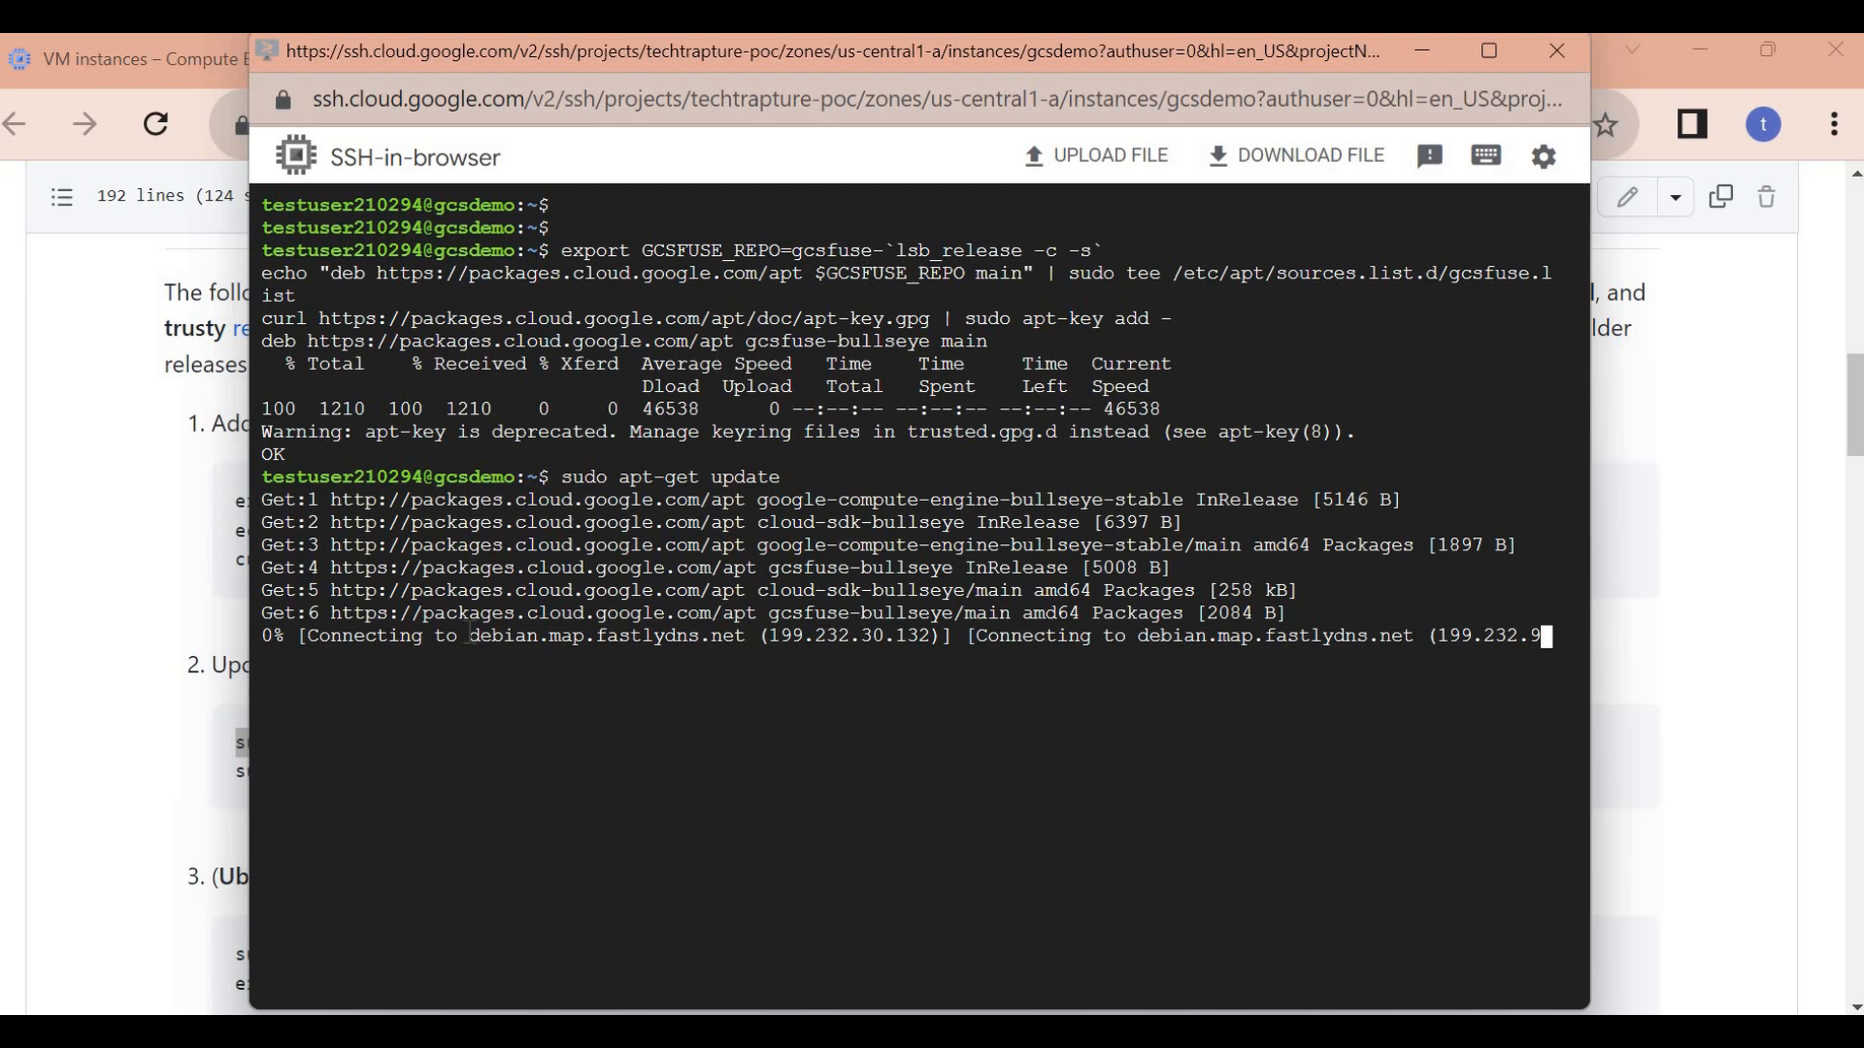
pyautogui.moveTo(770, 639); pyautogui.dragTo(765, 641)
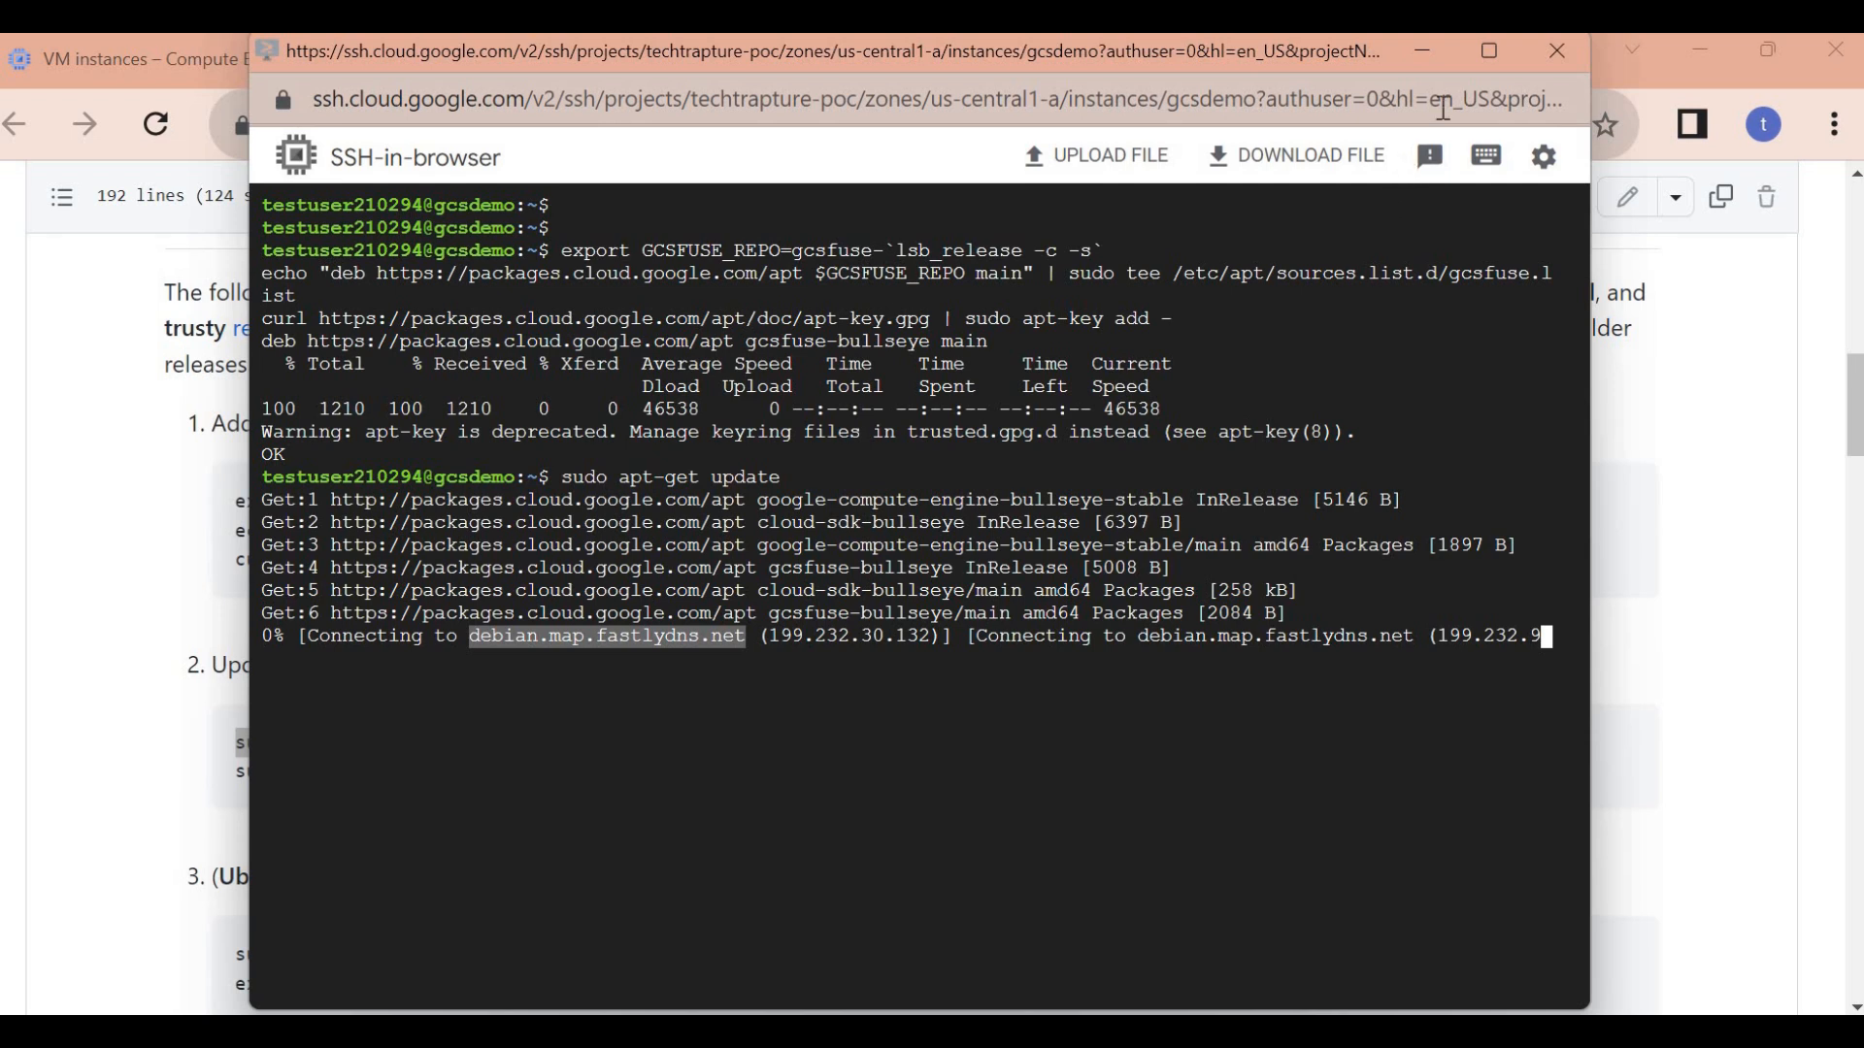
# - Switch to the Google Cloud console, search for "cloud nat" and open the Cloud NAT page
pyautogui.click(1423, 51)
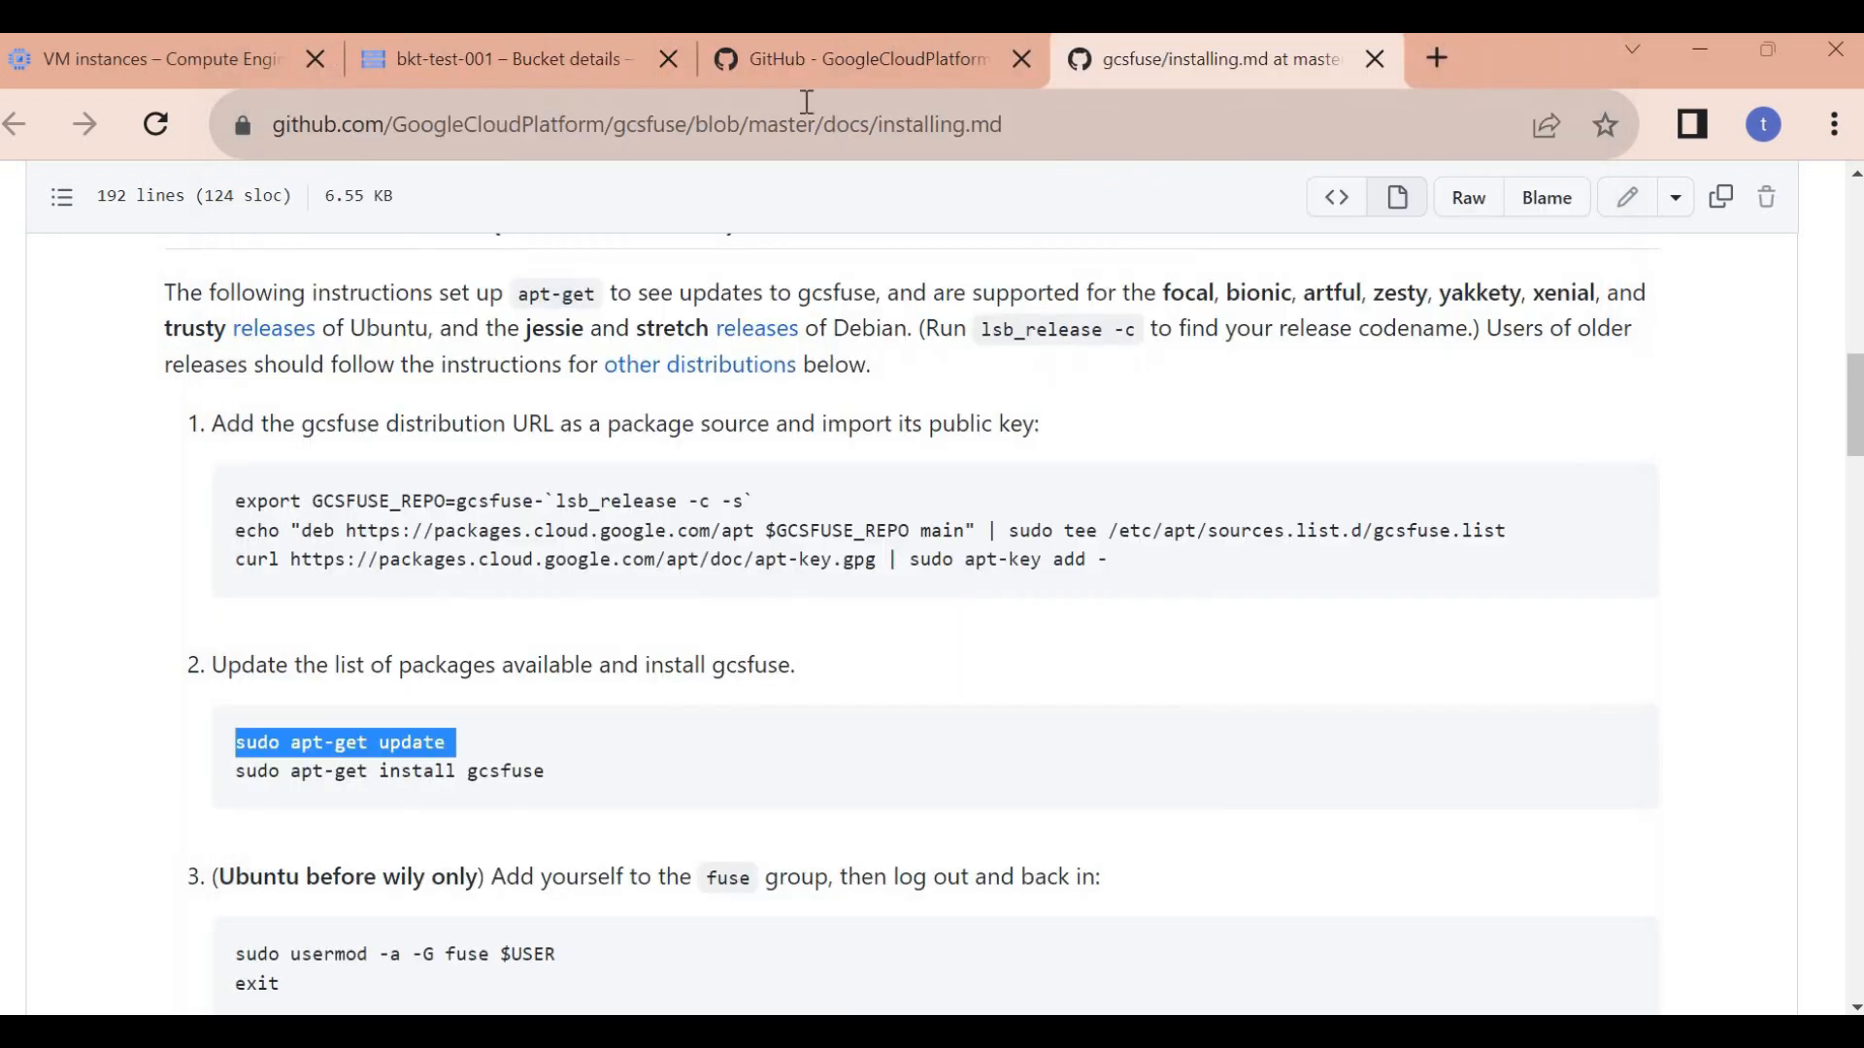
pyautogui.click(486, 70)
pyautogui.click(756, 194)
pyautogui.press('BackSpace')
pyautogui.write('clouyd')
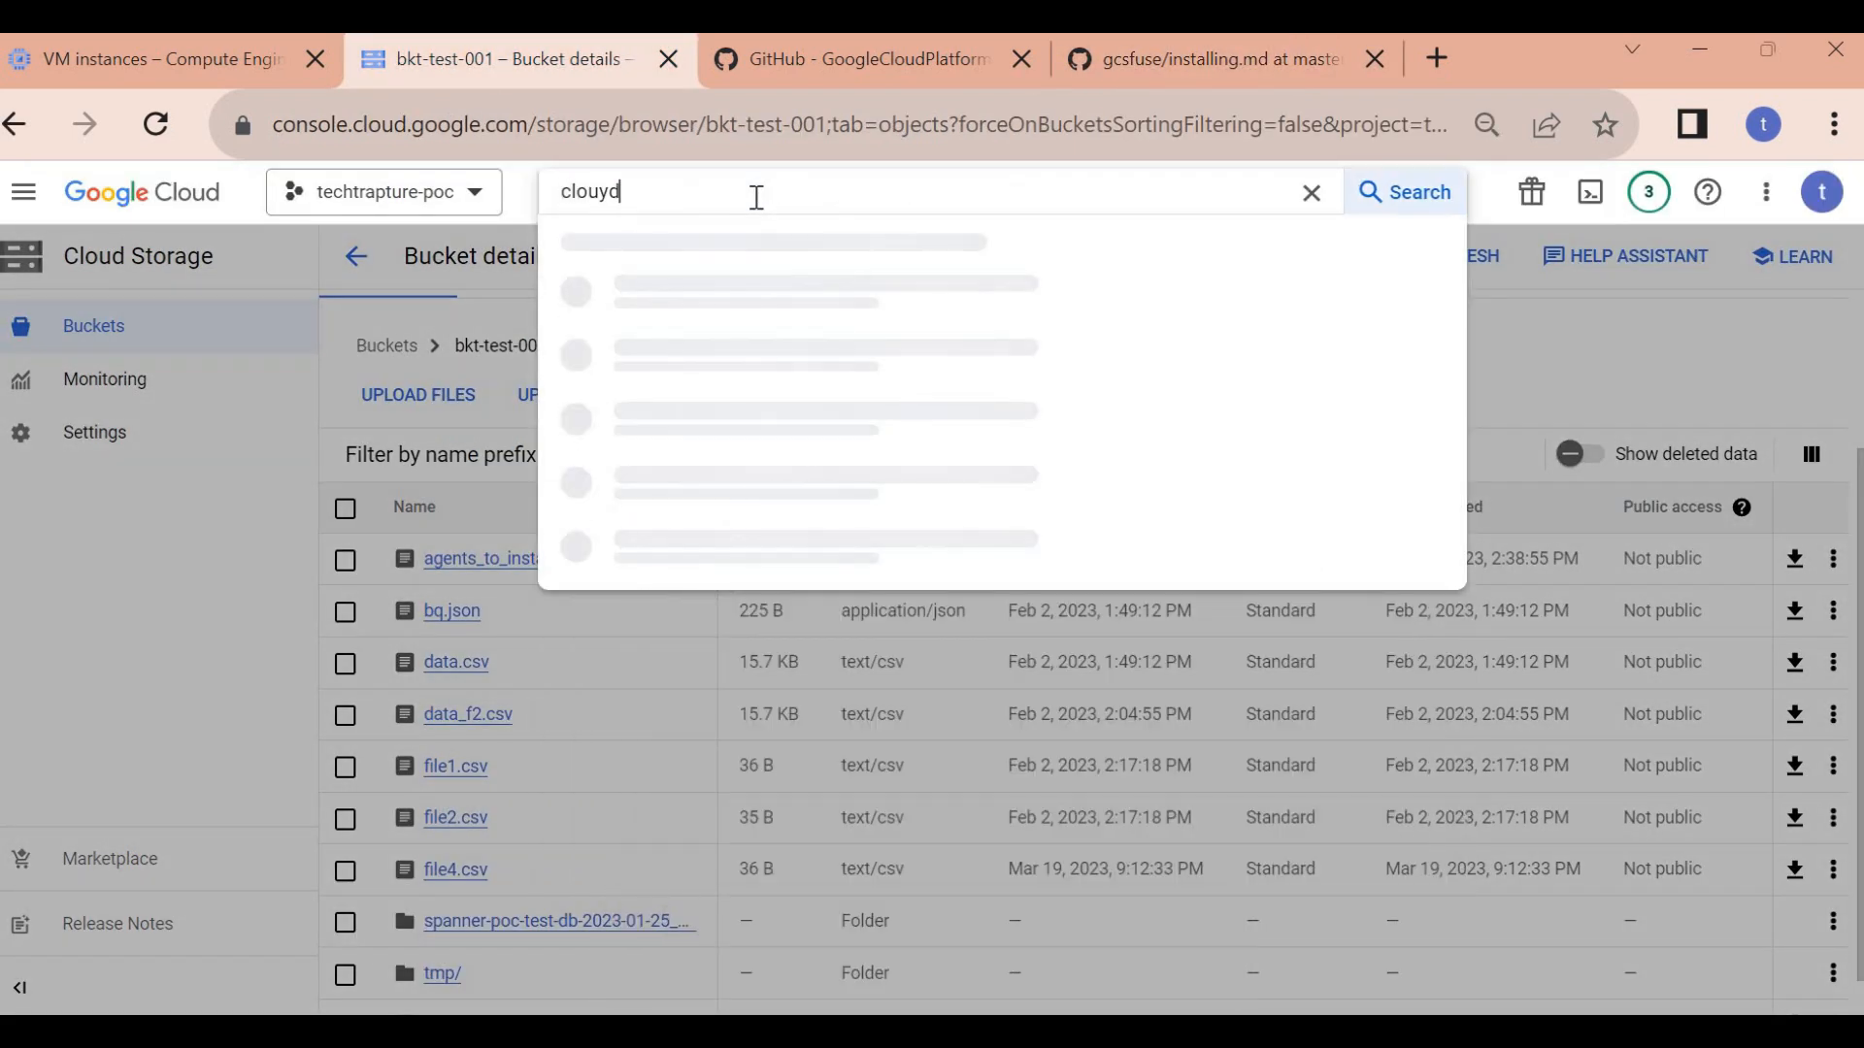
pyautogui.press('BackSpace')
pyautogui.press('BackSpace')
pyautogui.write('d nat')
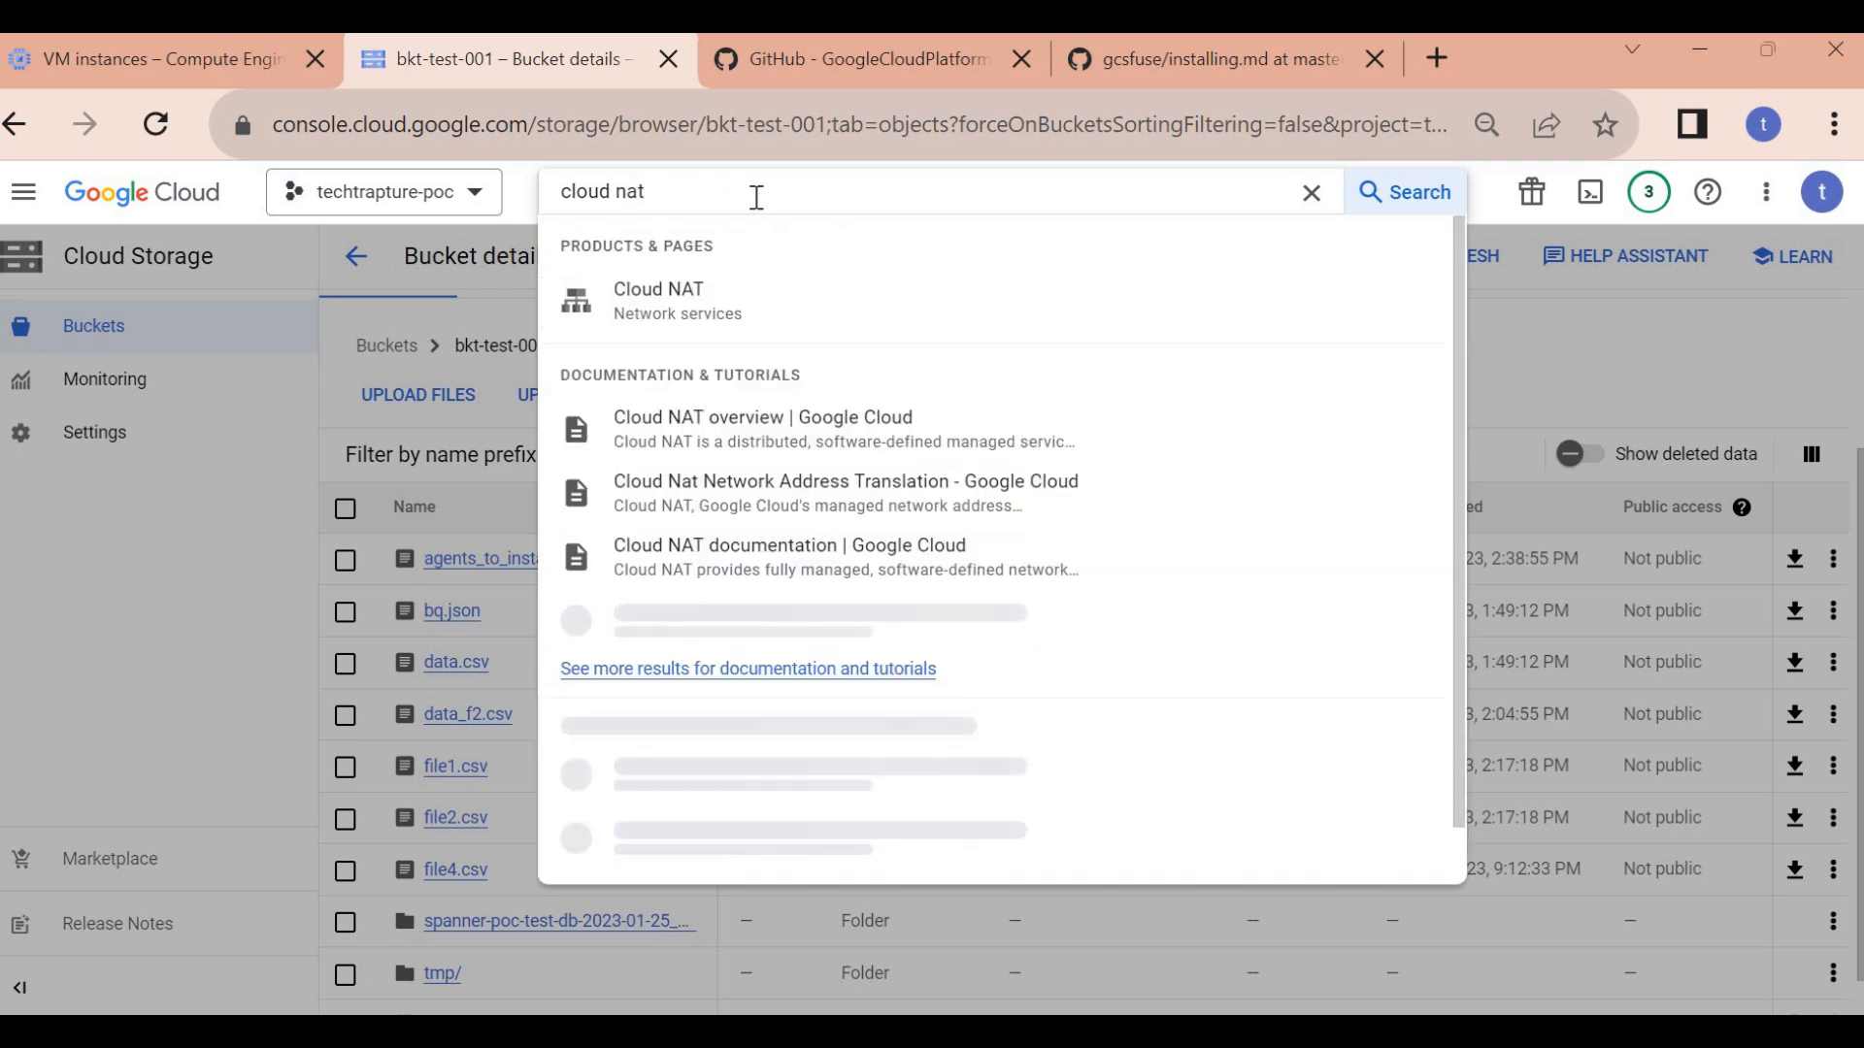
pyautogui.click(703, 313)
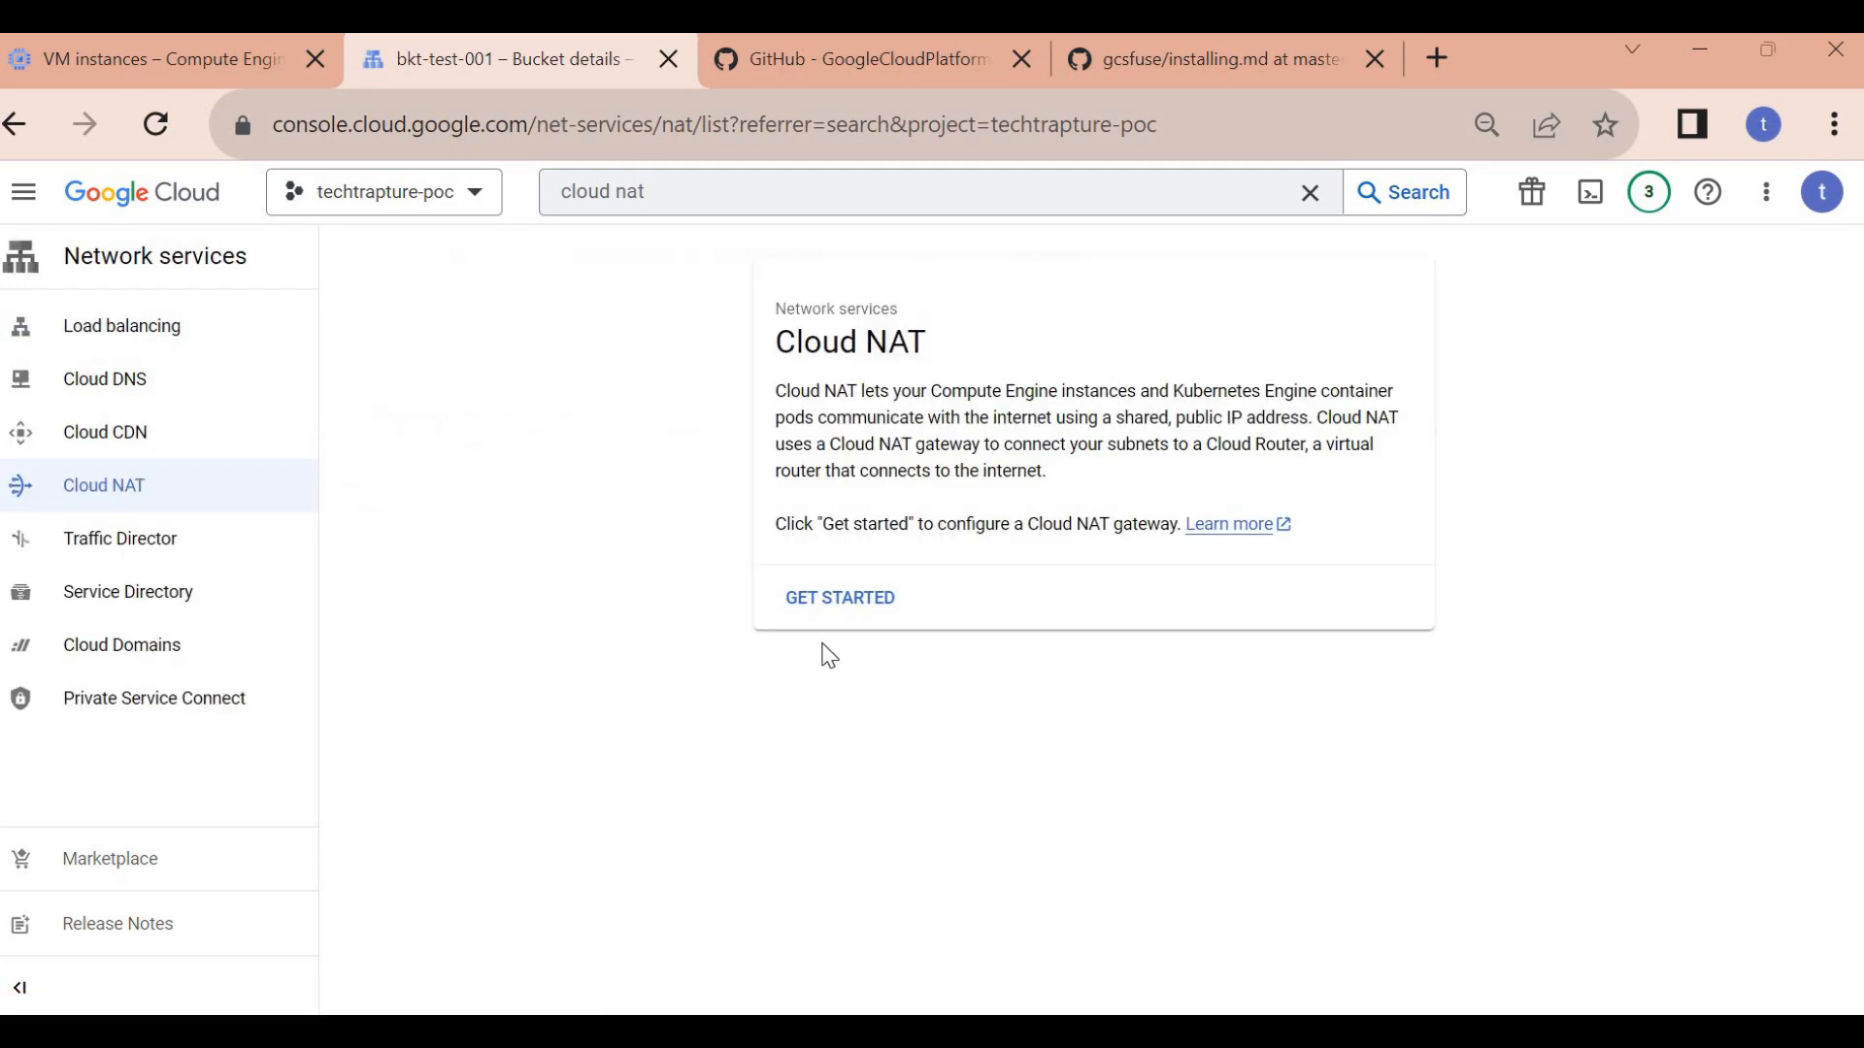
# - Start a Cloud NAT gateway named nat on the application-vpc network in region us-central1 (Iowa)
pyautogui.click(833, 602)
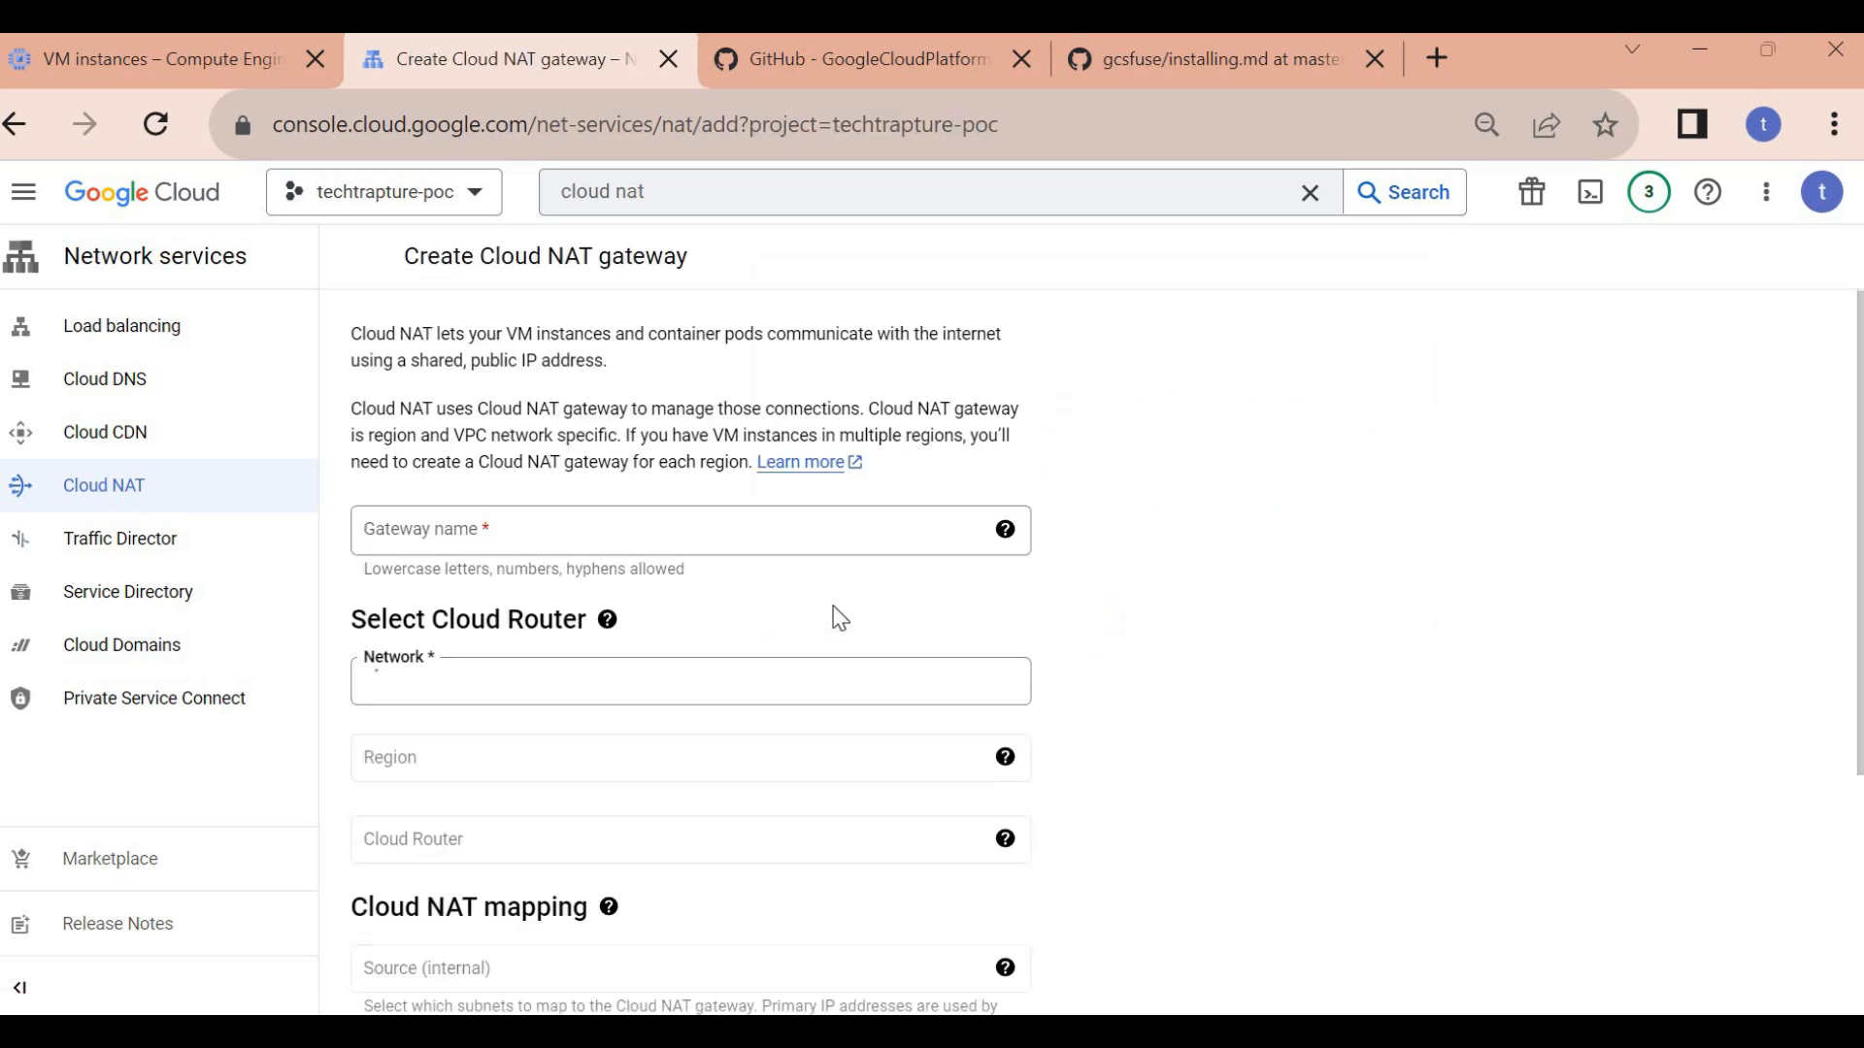
pyautogui.click(529, 530)
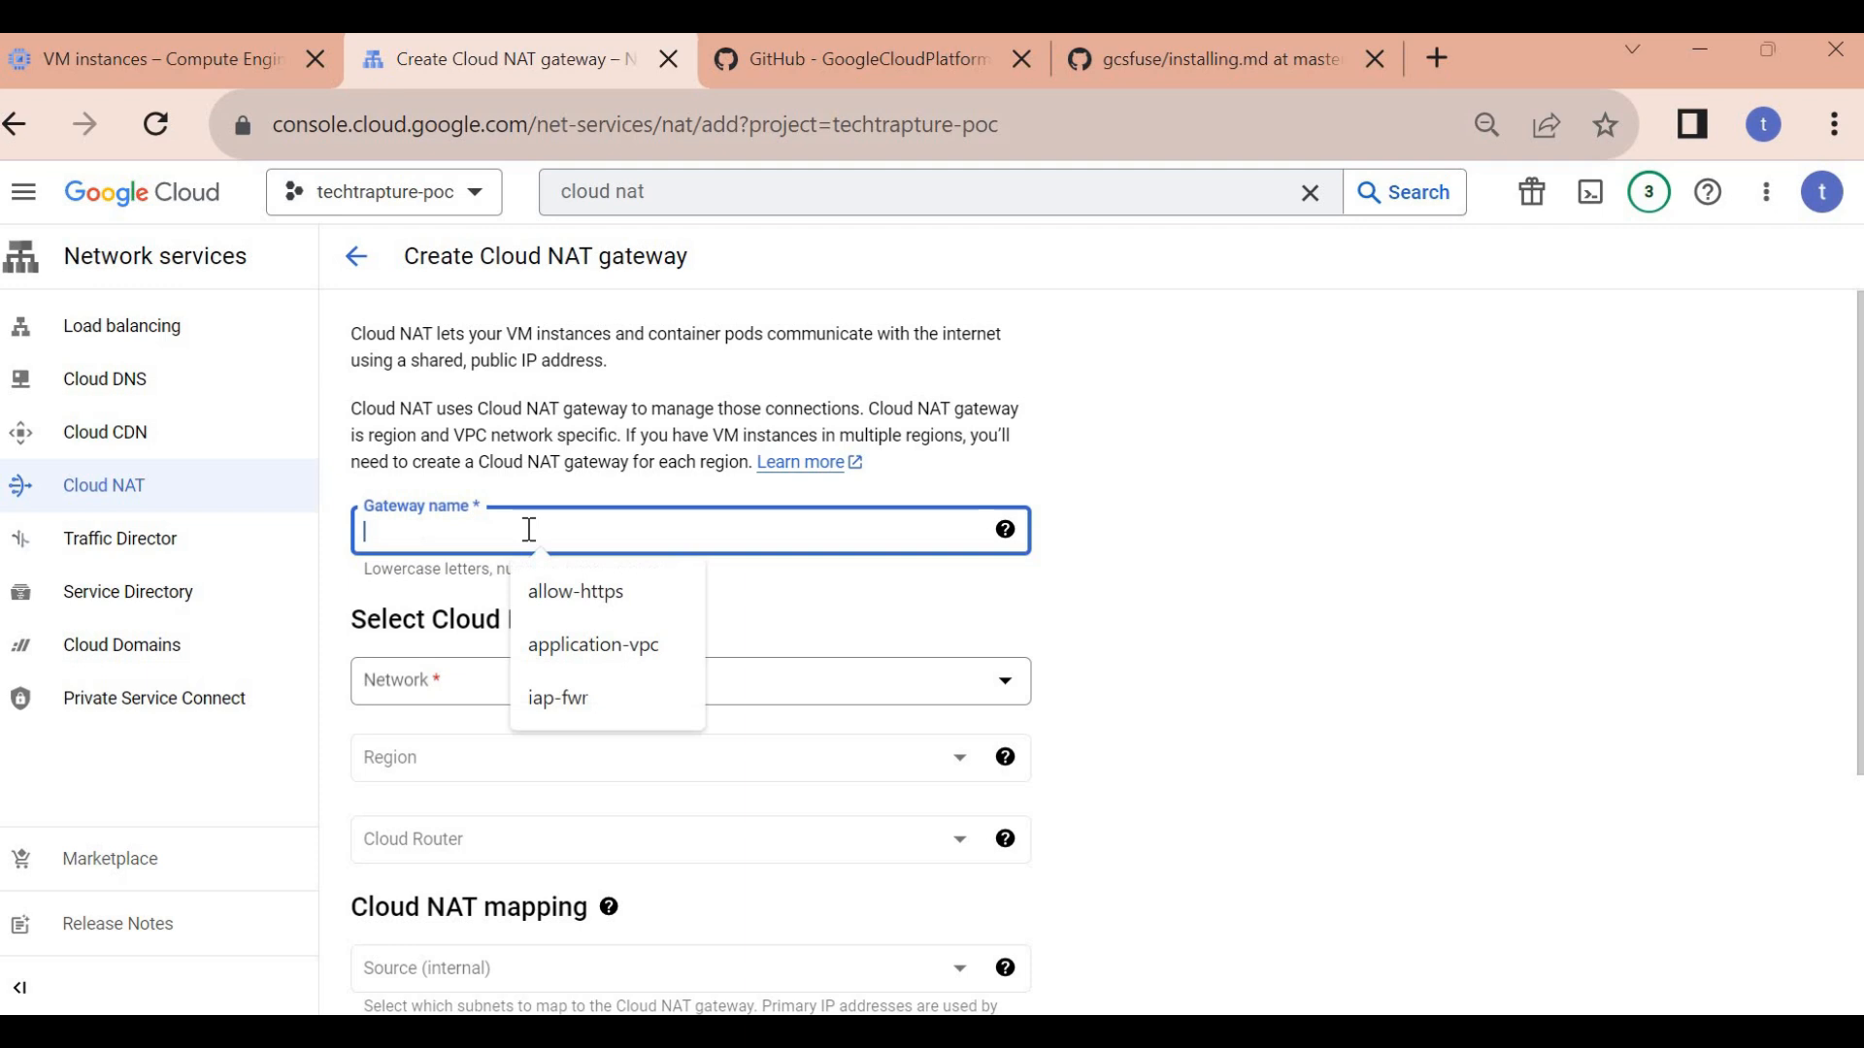
pyautogui.write('nat')
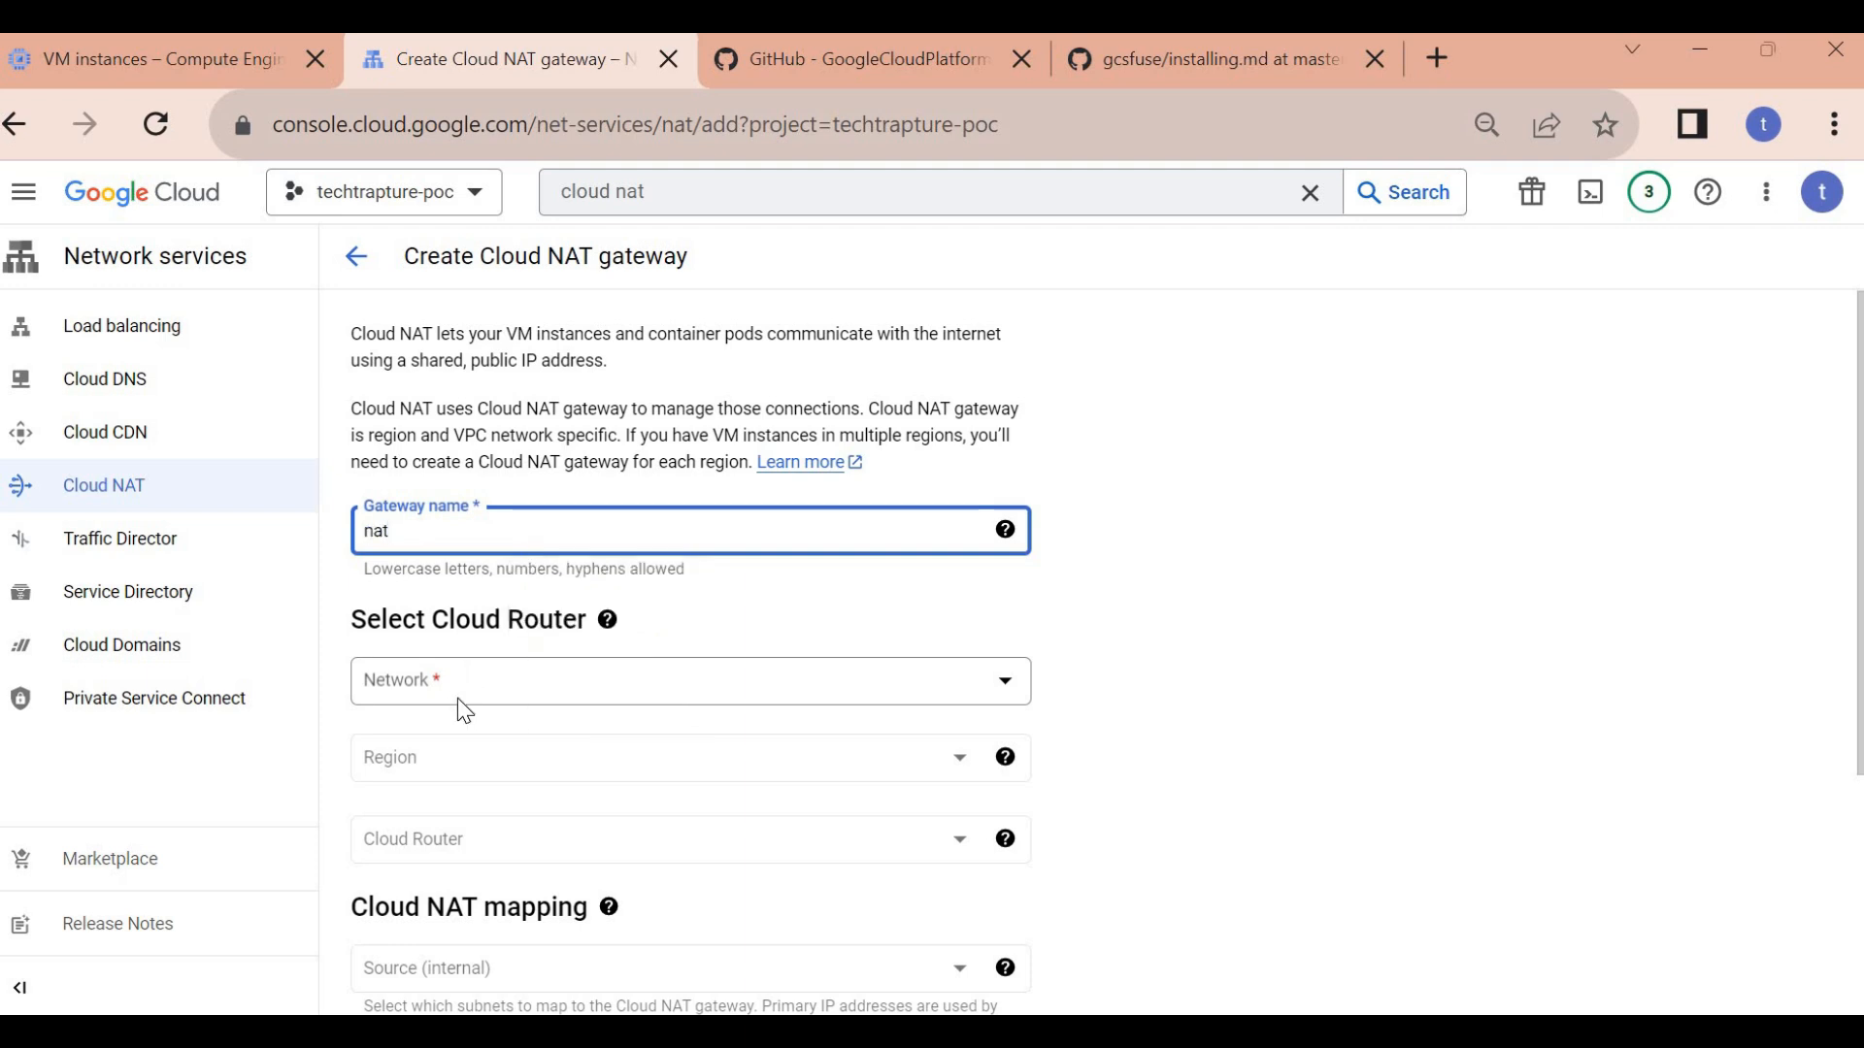
pyautogui.click(461, 700)
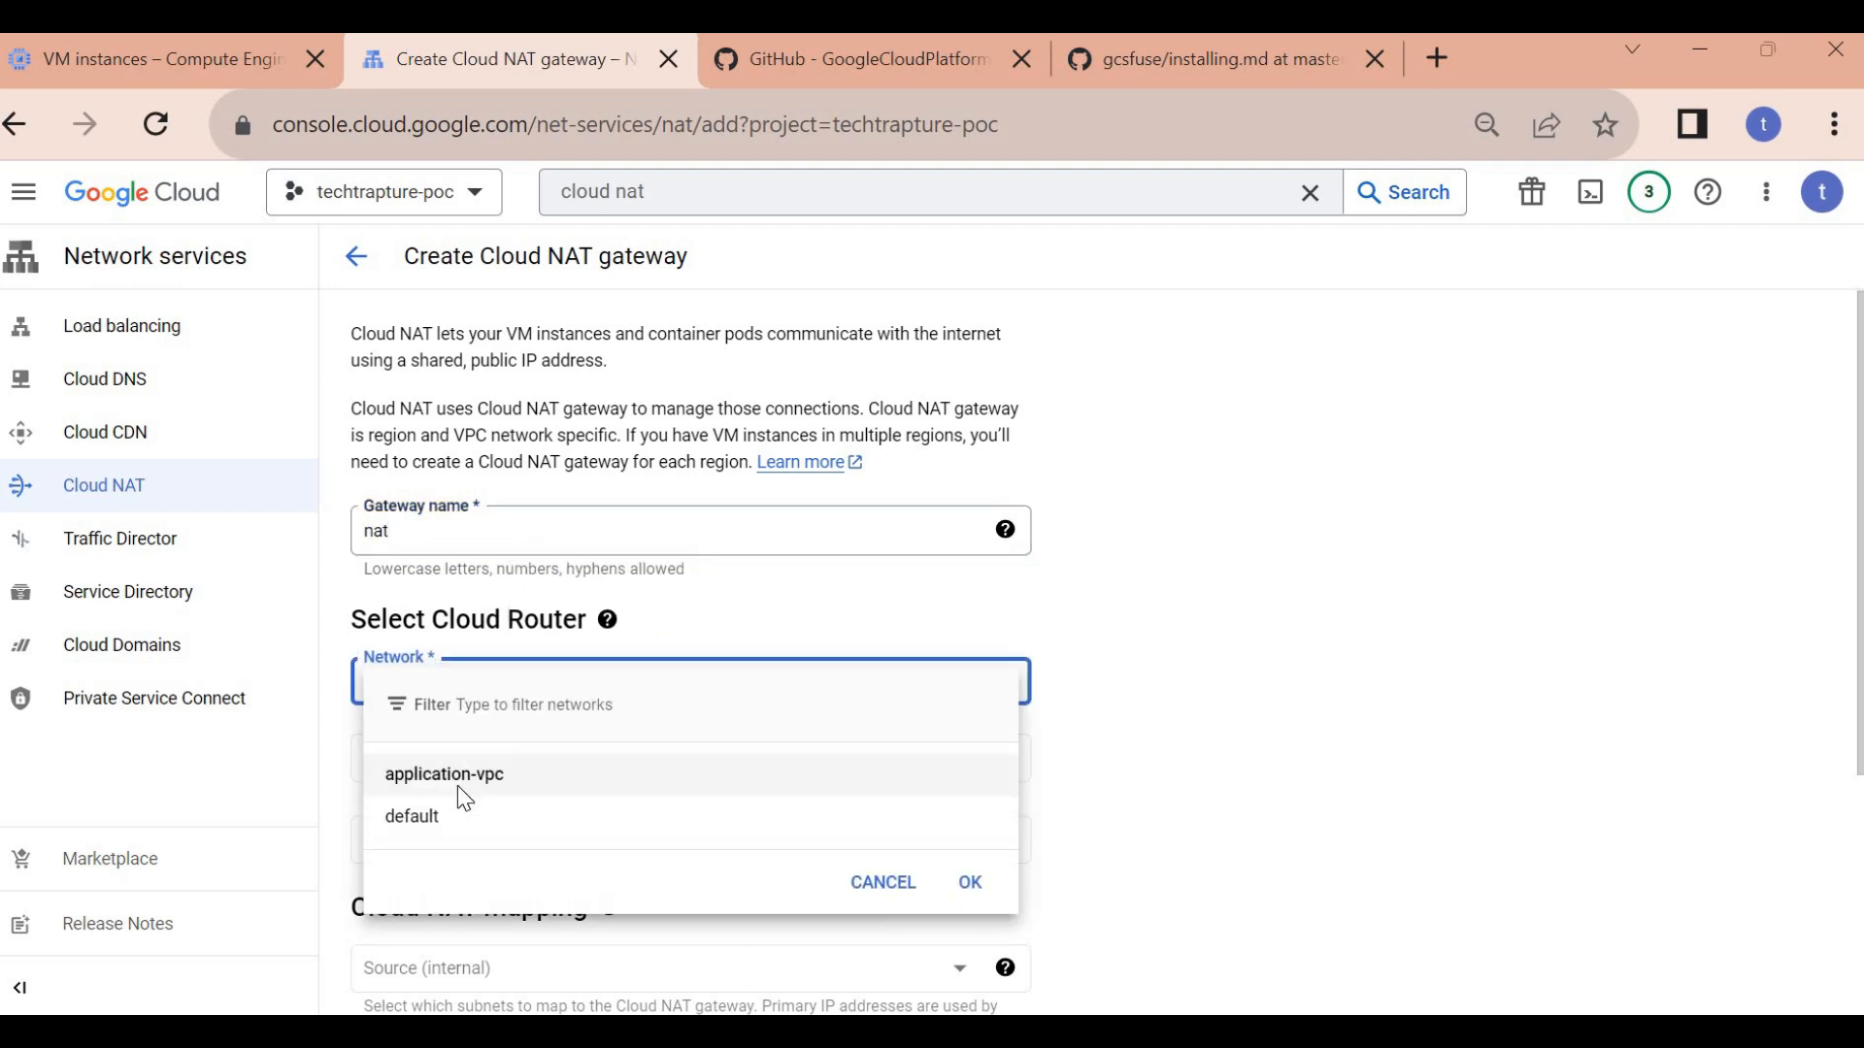
pyautogui.click(459, 782)
pyautogui.click(500, 767)
pyautogui.click(474, 822)
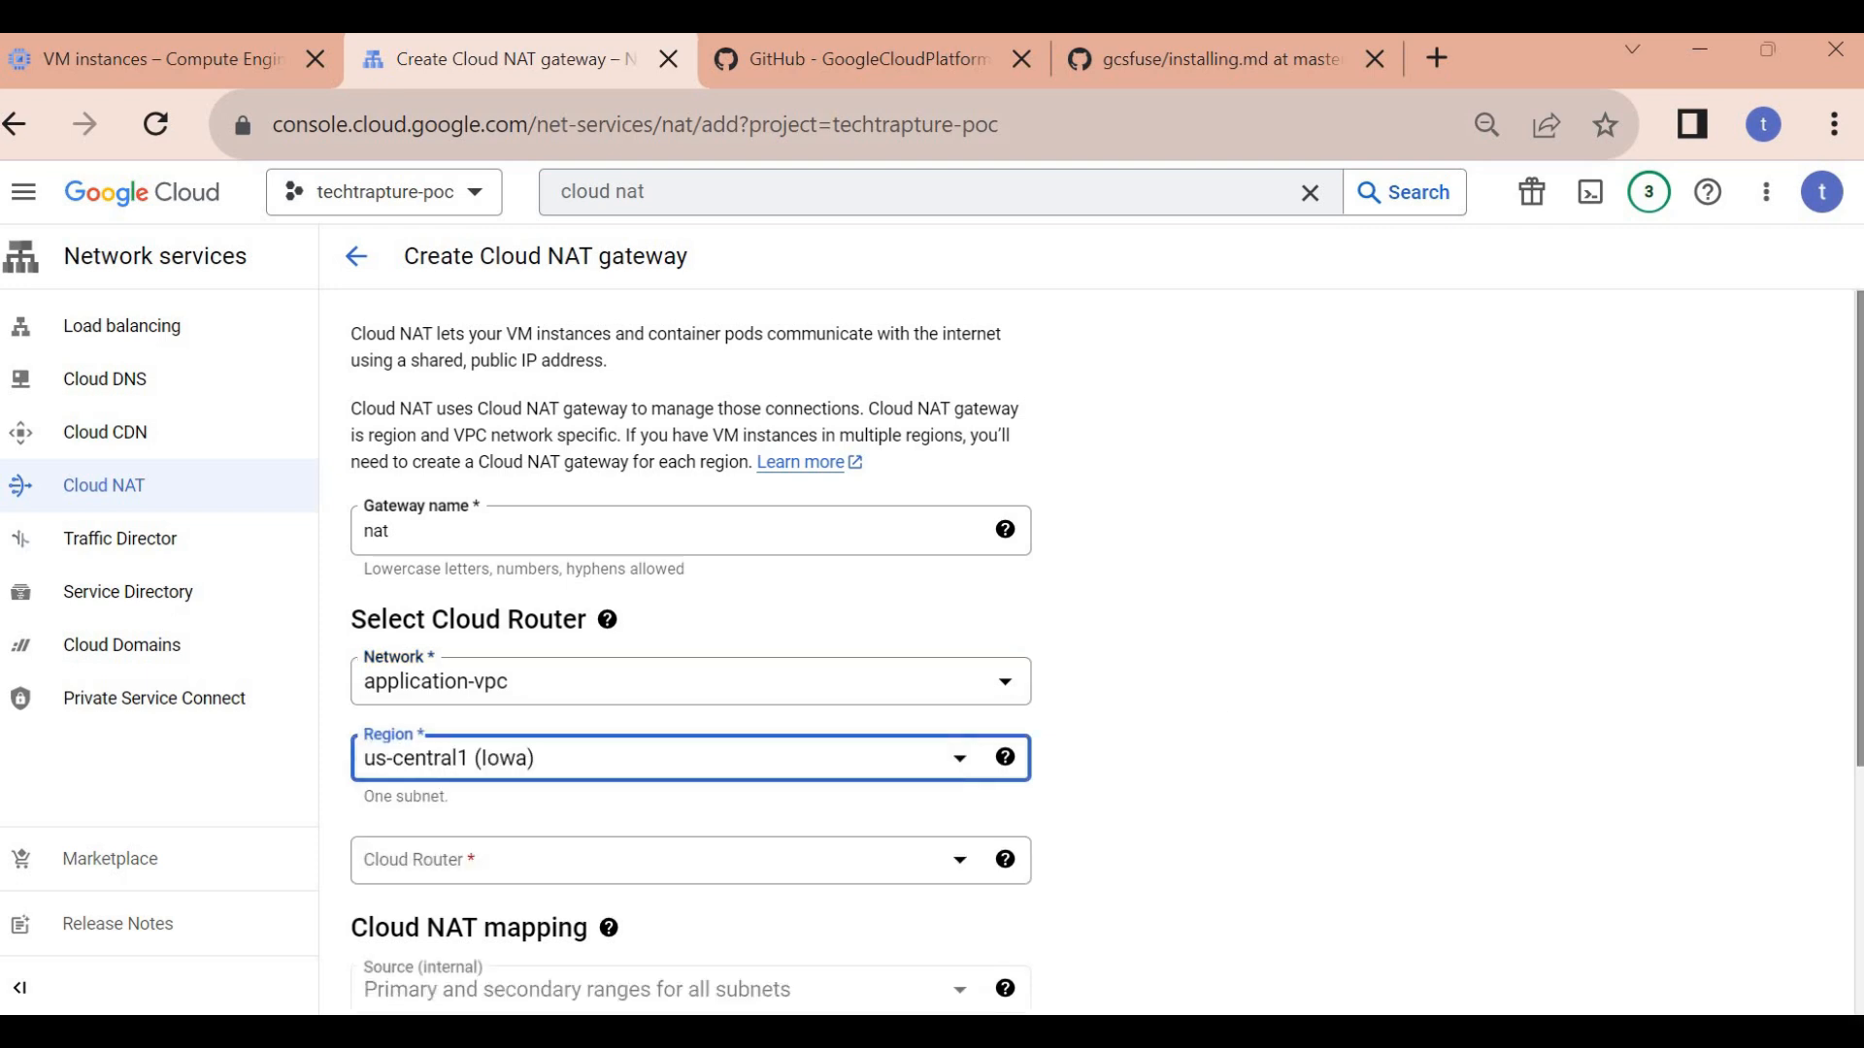
# - Create a new Cloud Router named router1 for the gateway and create the NAT gateway with the default mapping
pyautogui.click(407, 858)
pyautogui.write('router1')
pyautogui.click(573, 953)
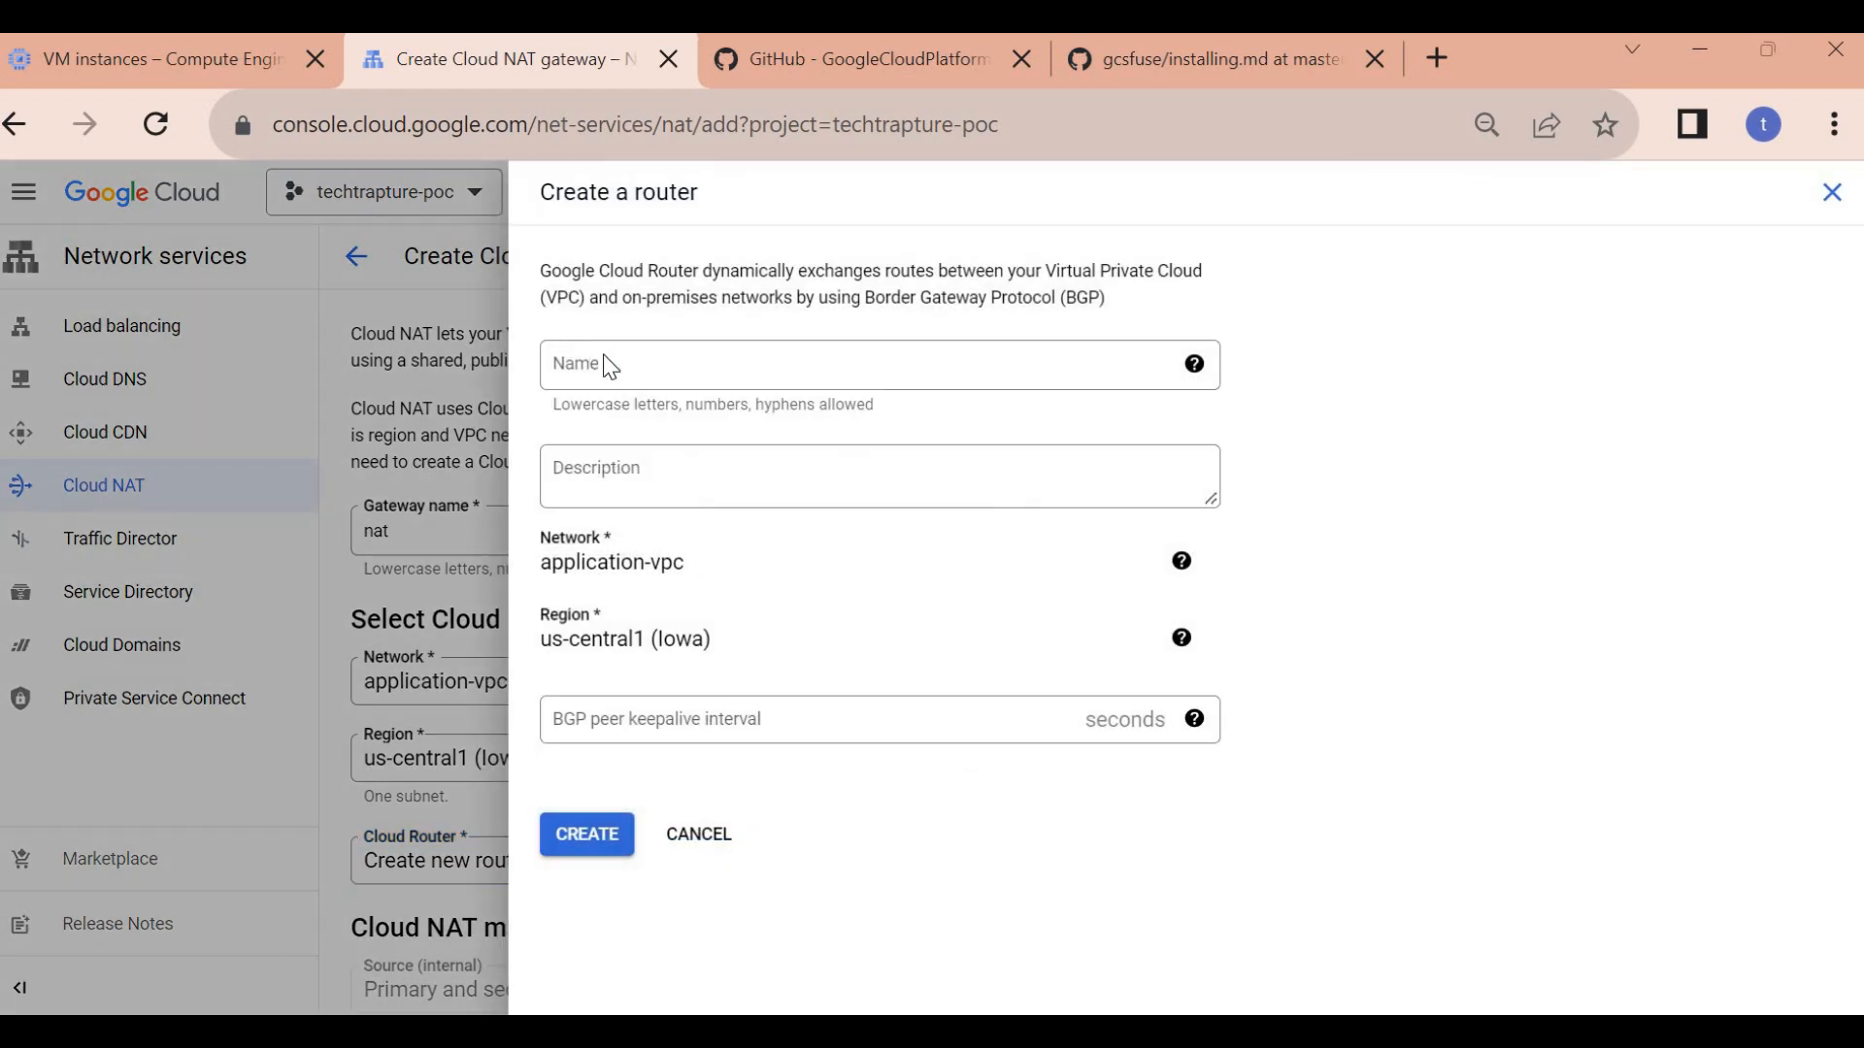
pyautogui.click(627, 377)
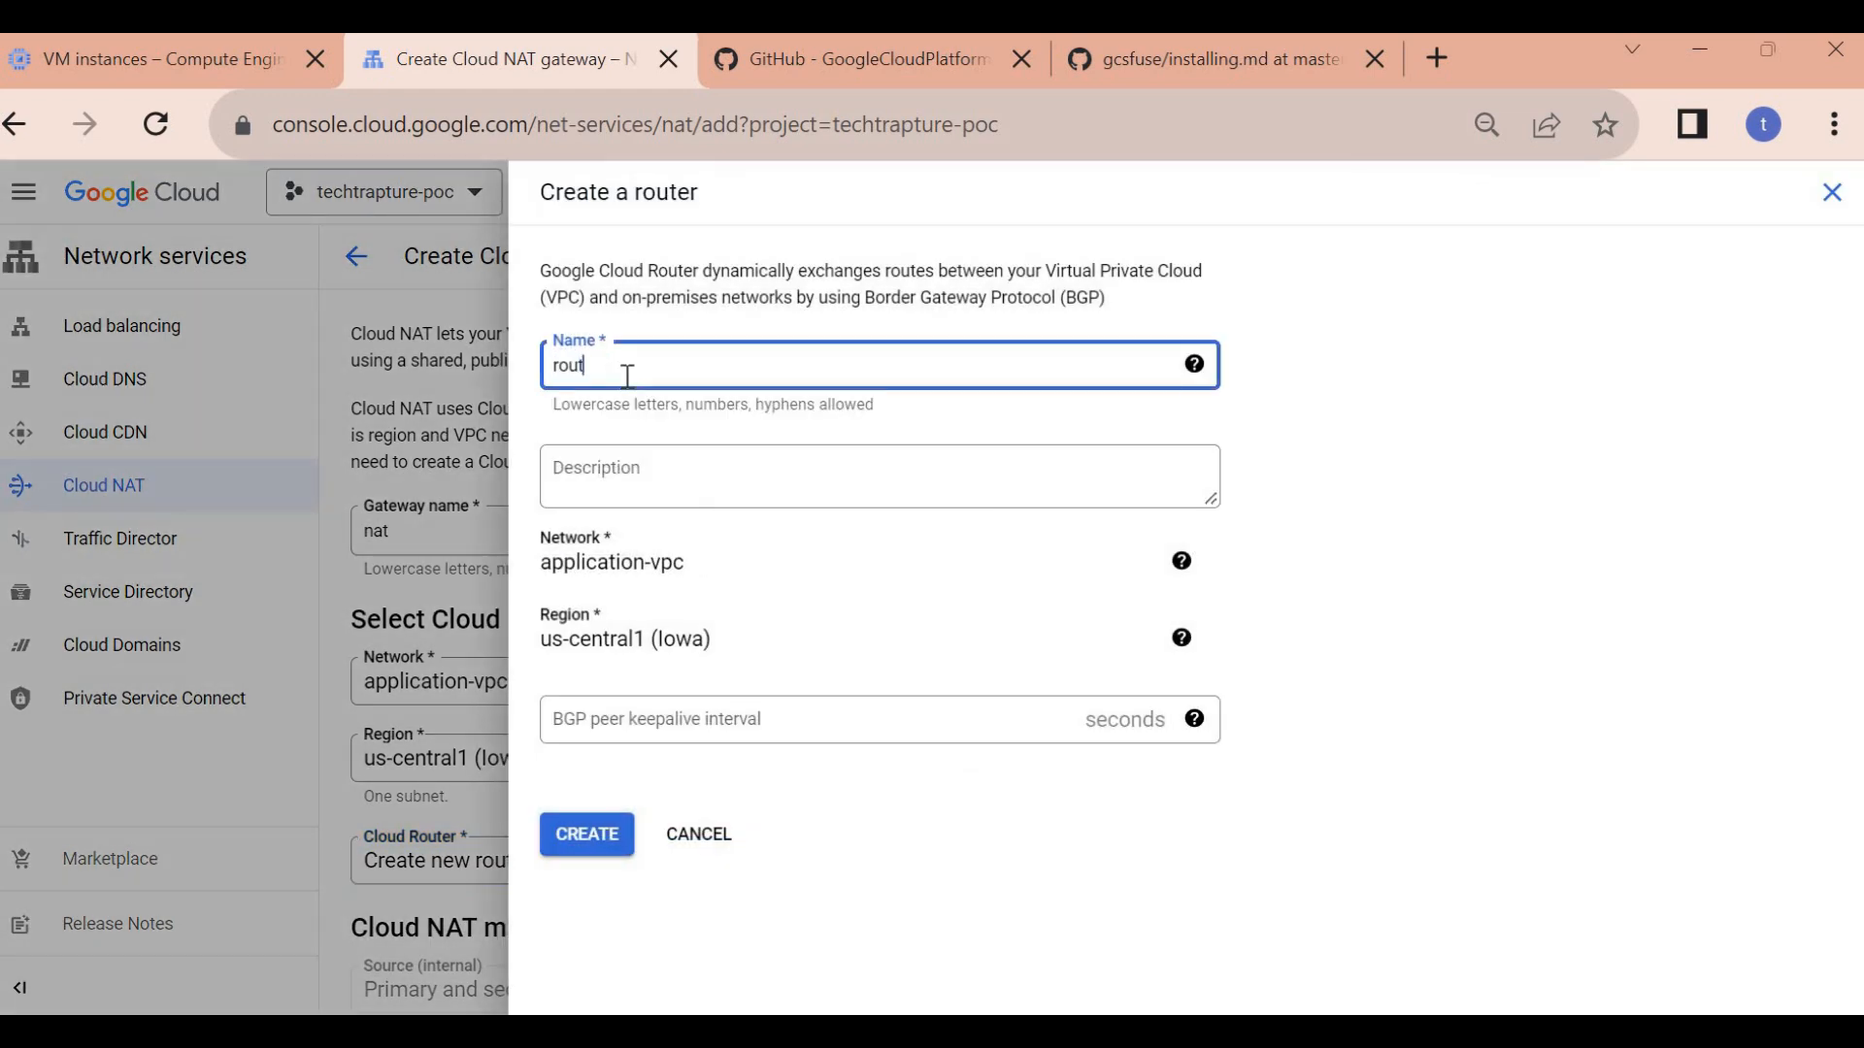
pyautogui.click(583, 842)
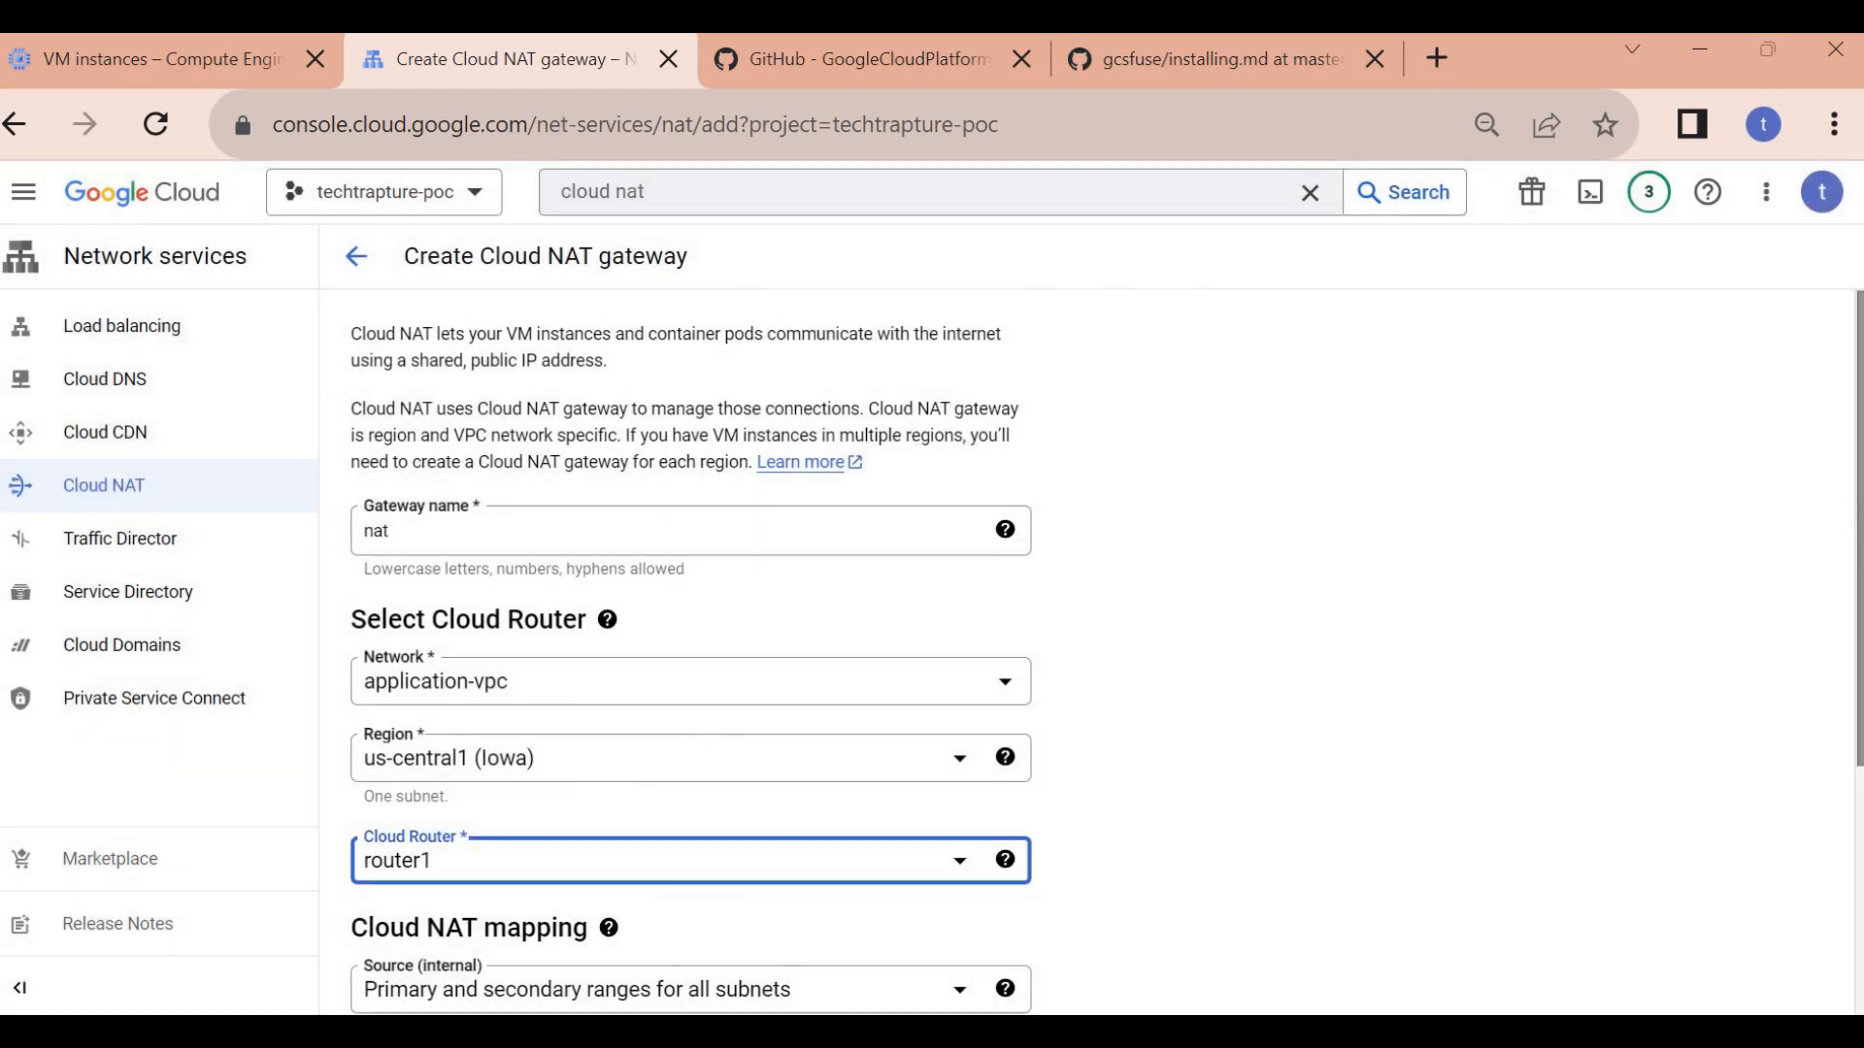
pyautogui.scroll(-4, 1850, 776)
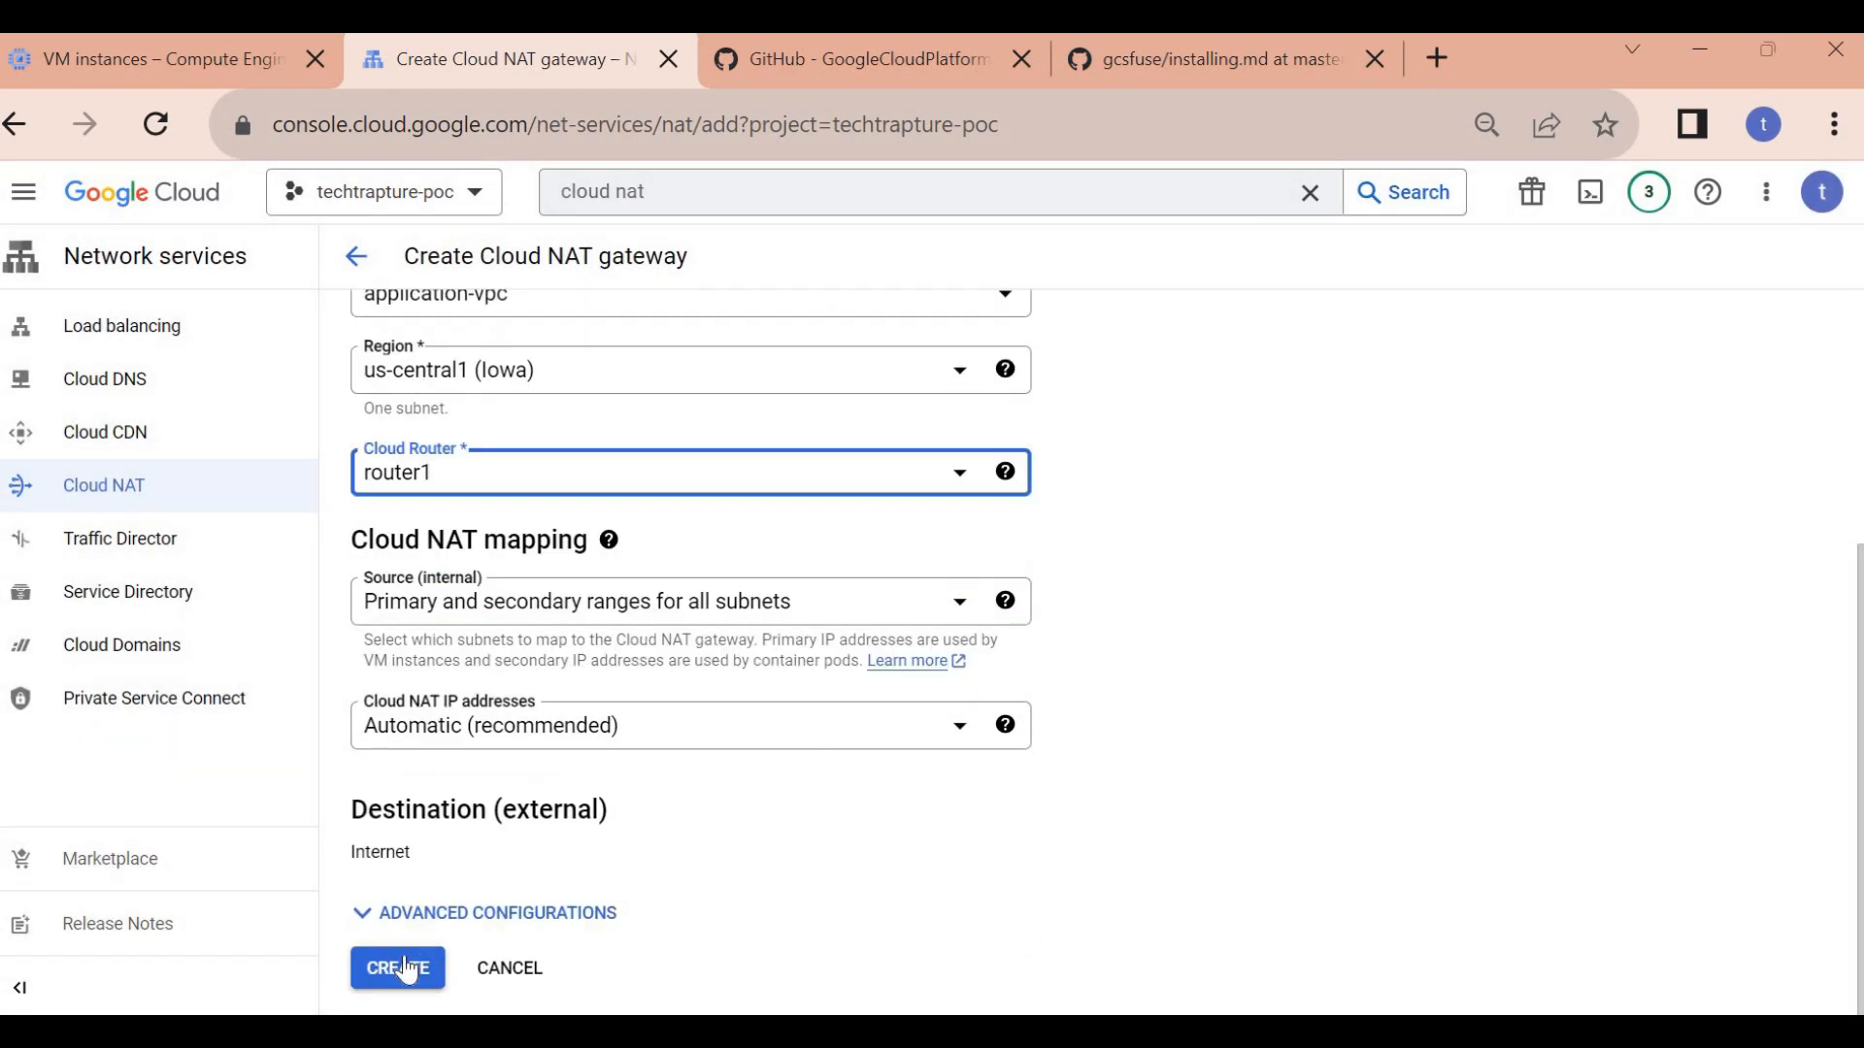
pyautogui.click(400, 968)
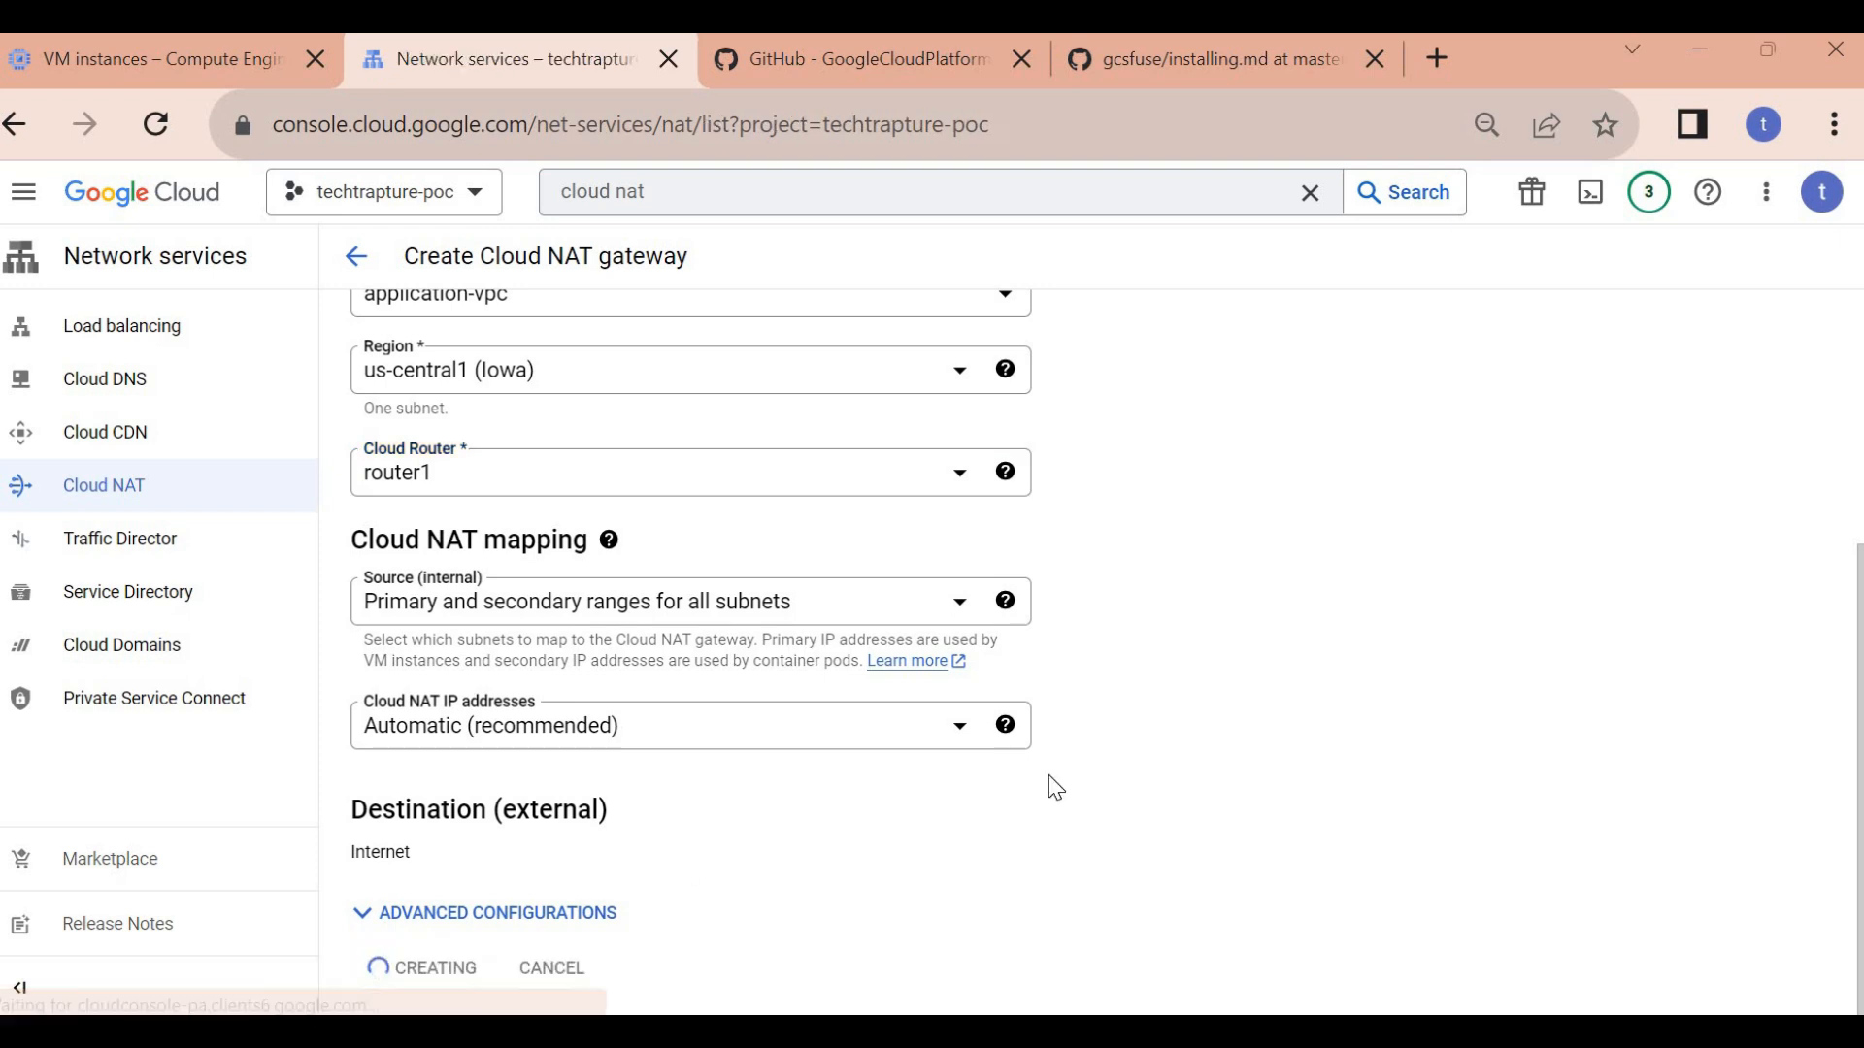
# - Return to the gcsdemo SSH session and examine the fetch messages in the apt-get update output
pyautogui.moveTo(1266, 1031)
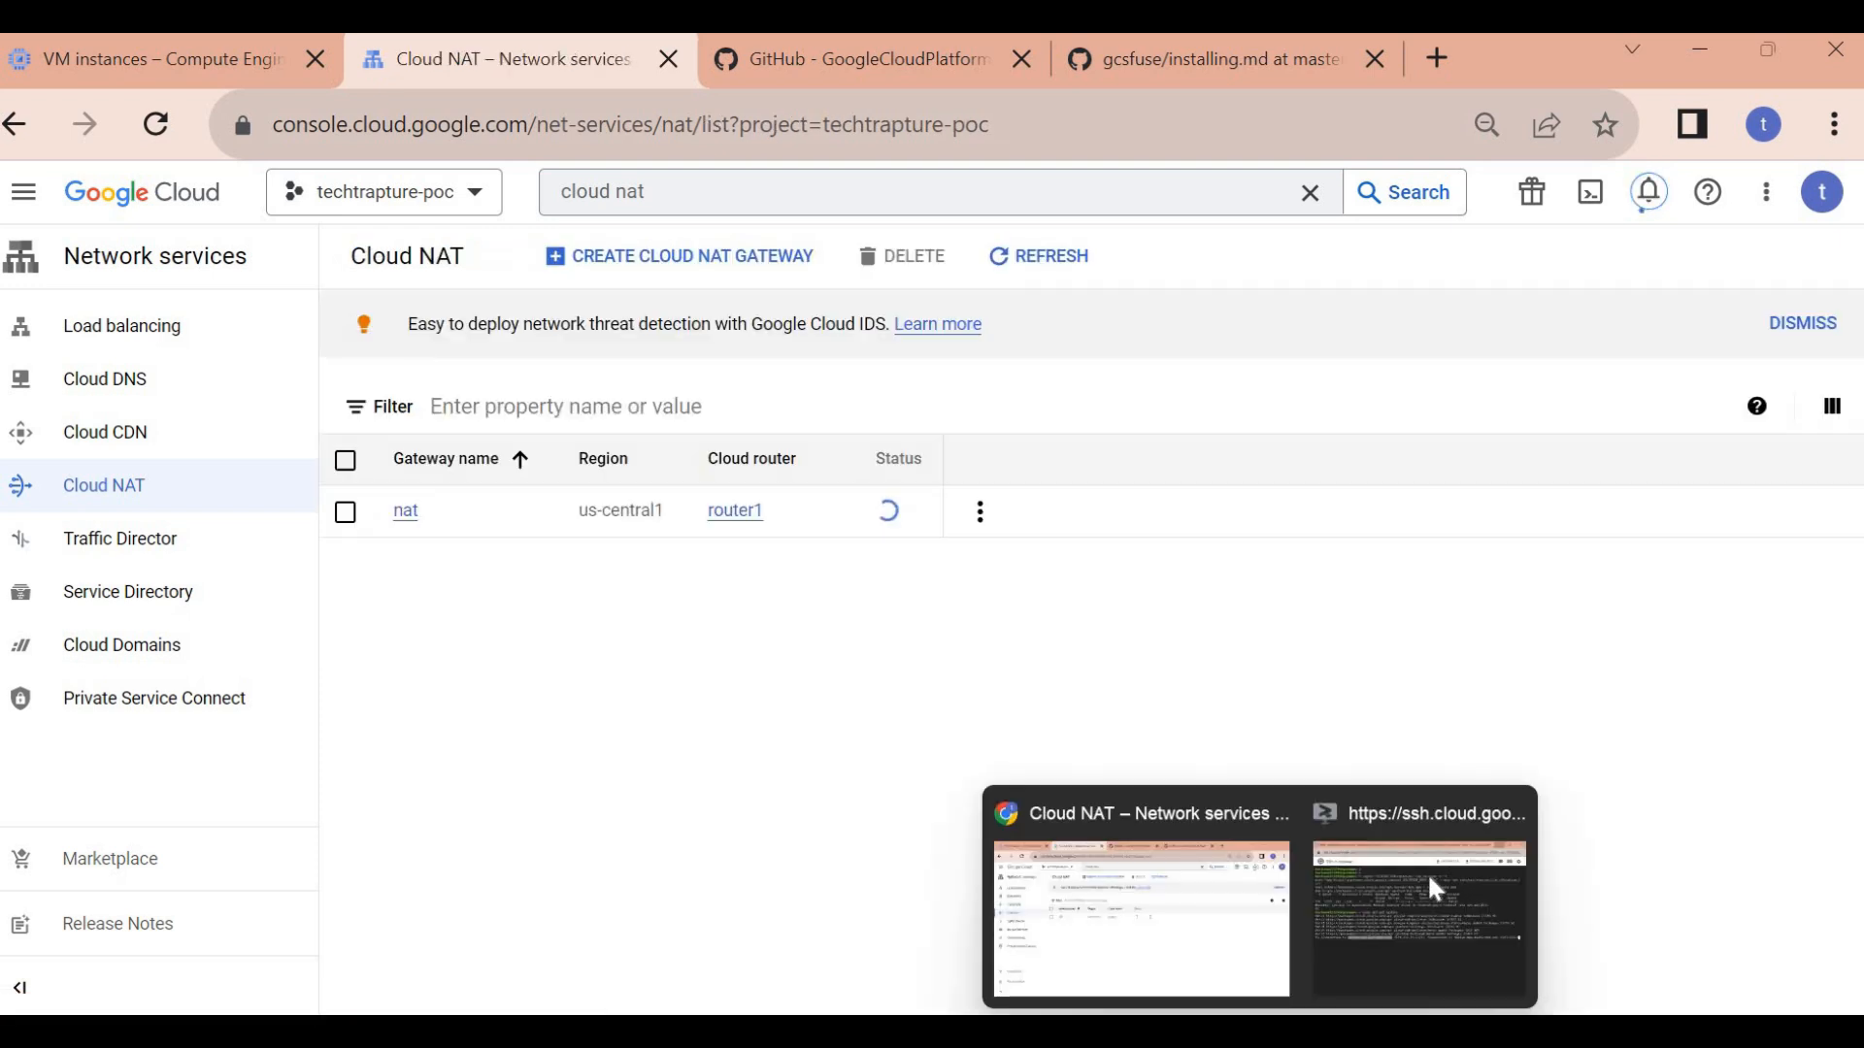
pyautogui.click(1413, 874)
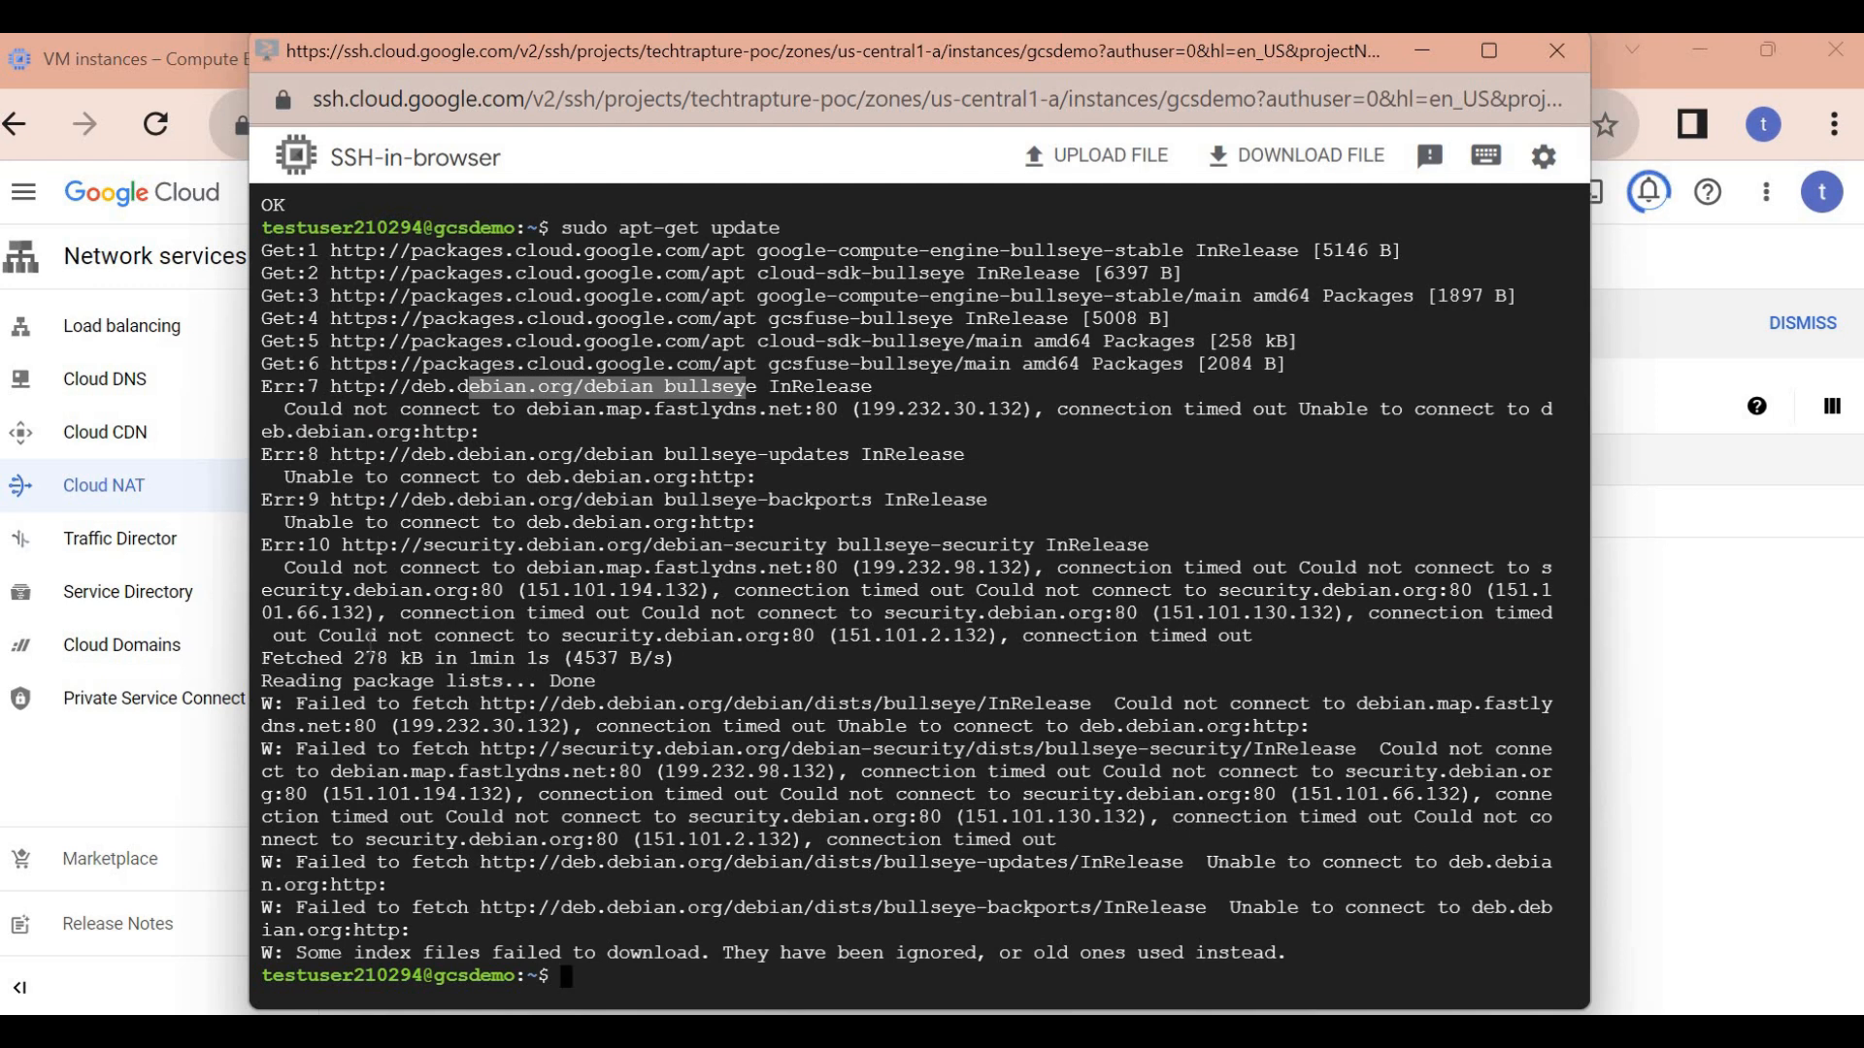
pyautogui.moveTo(297, 706); pyautogui.dragTo(909, 706)
pyautogui.moveTo(1385, 716); pyautogui.dragTo(1418, 728)
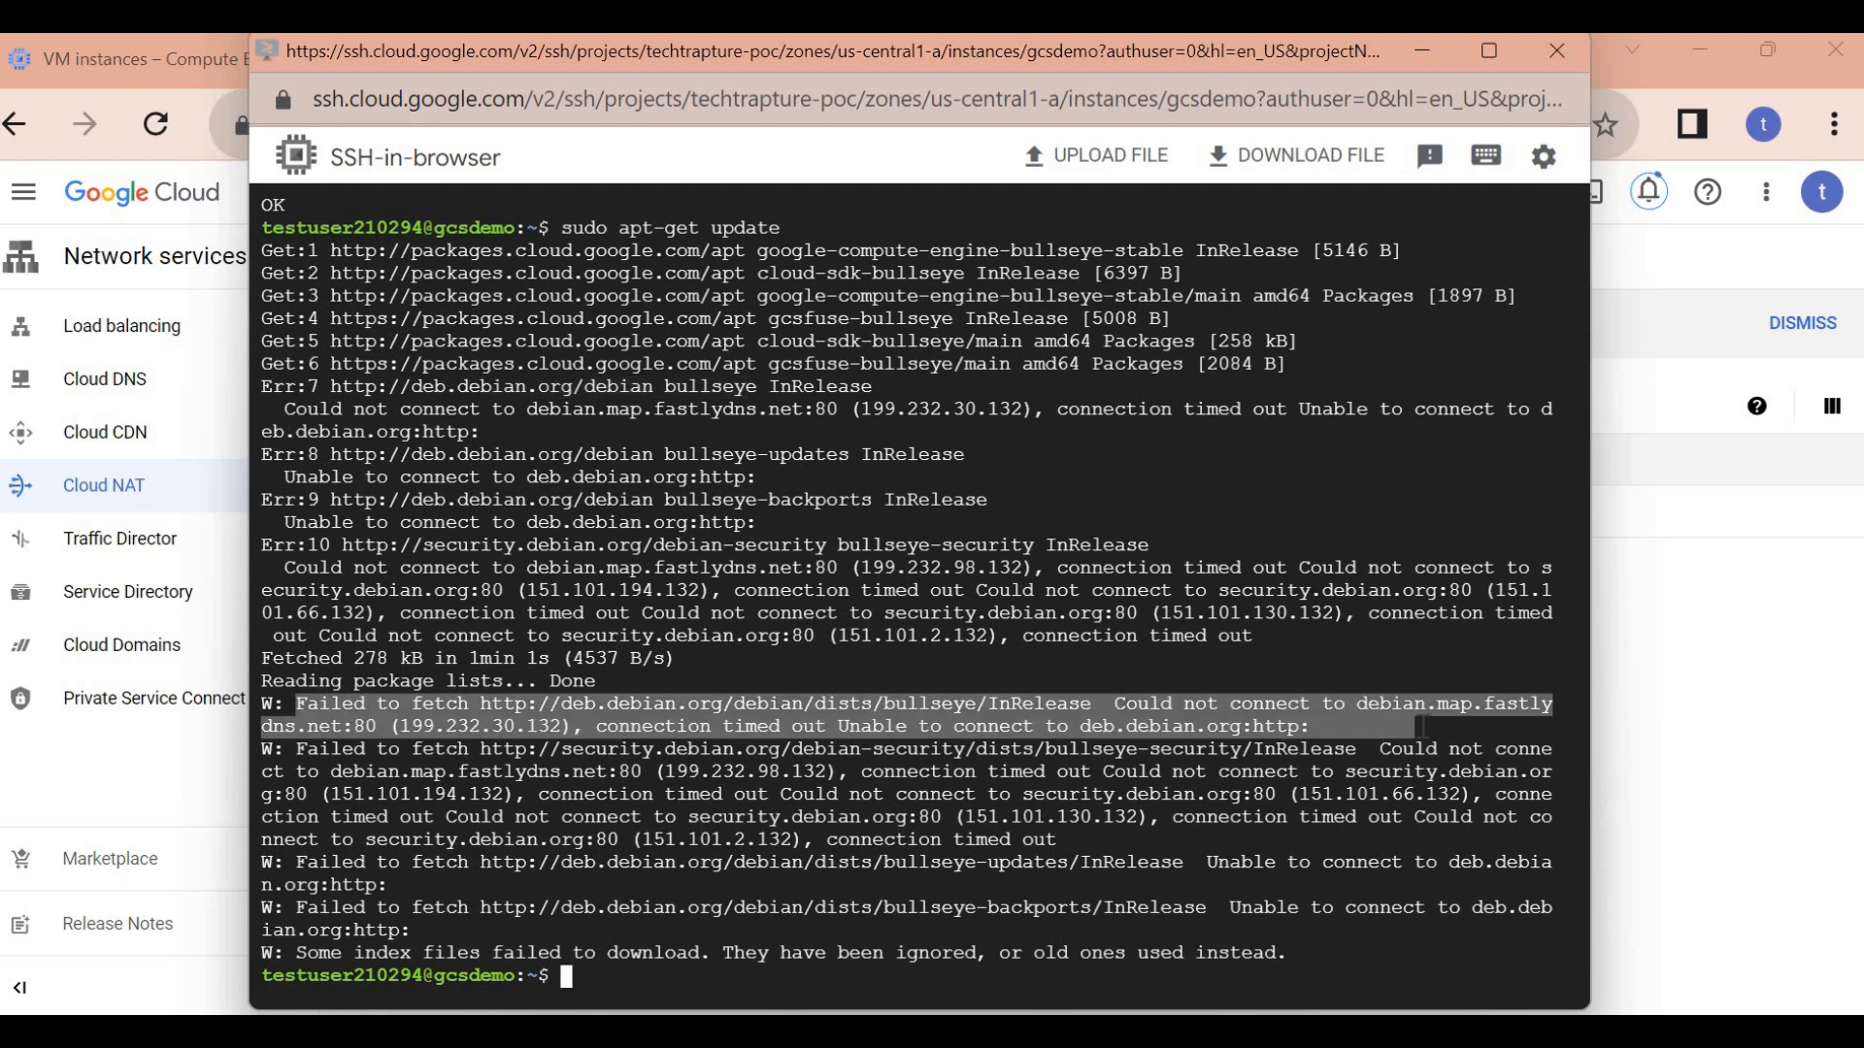
pyautogui.tripleClick(1398, 728)
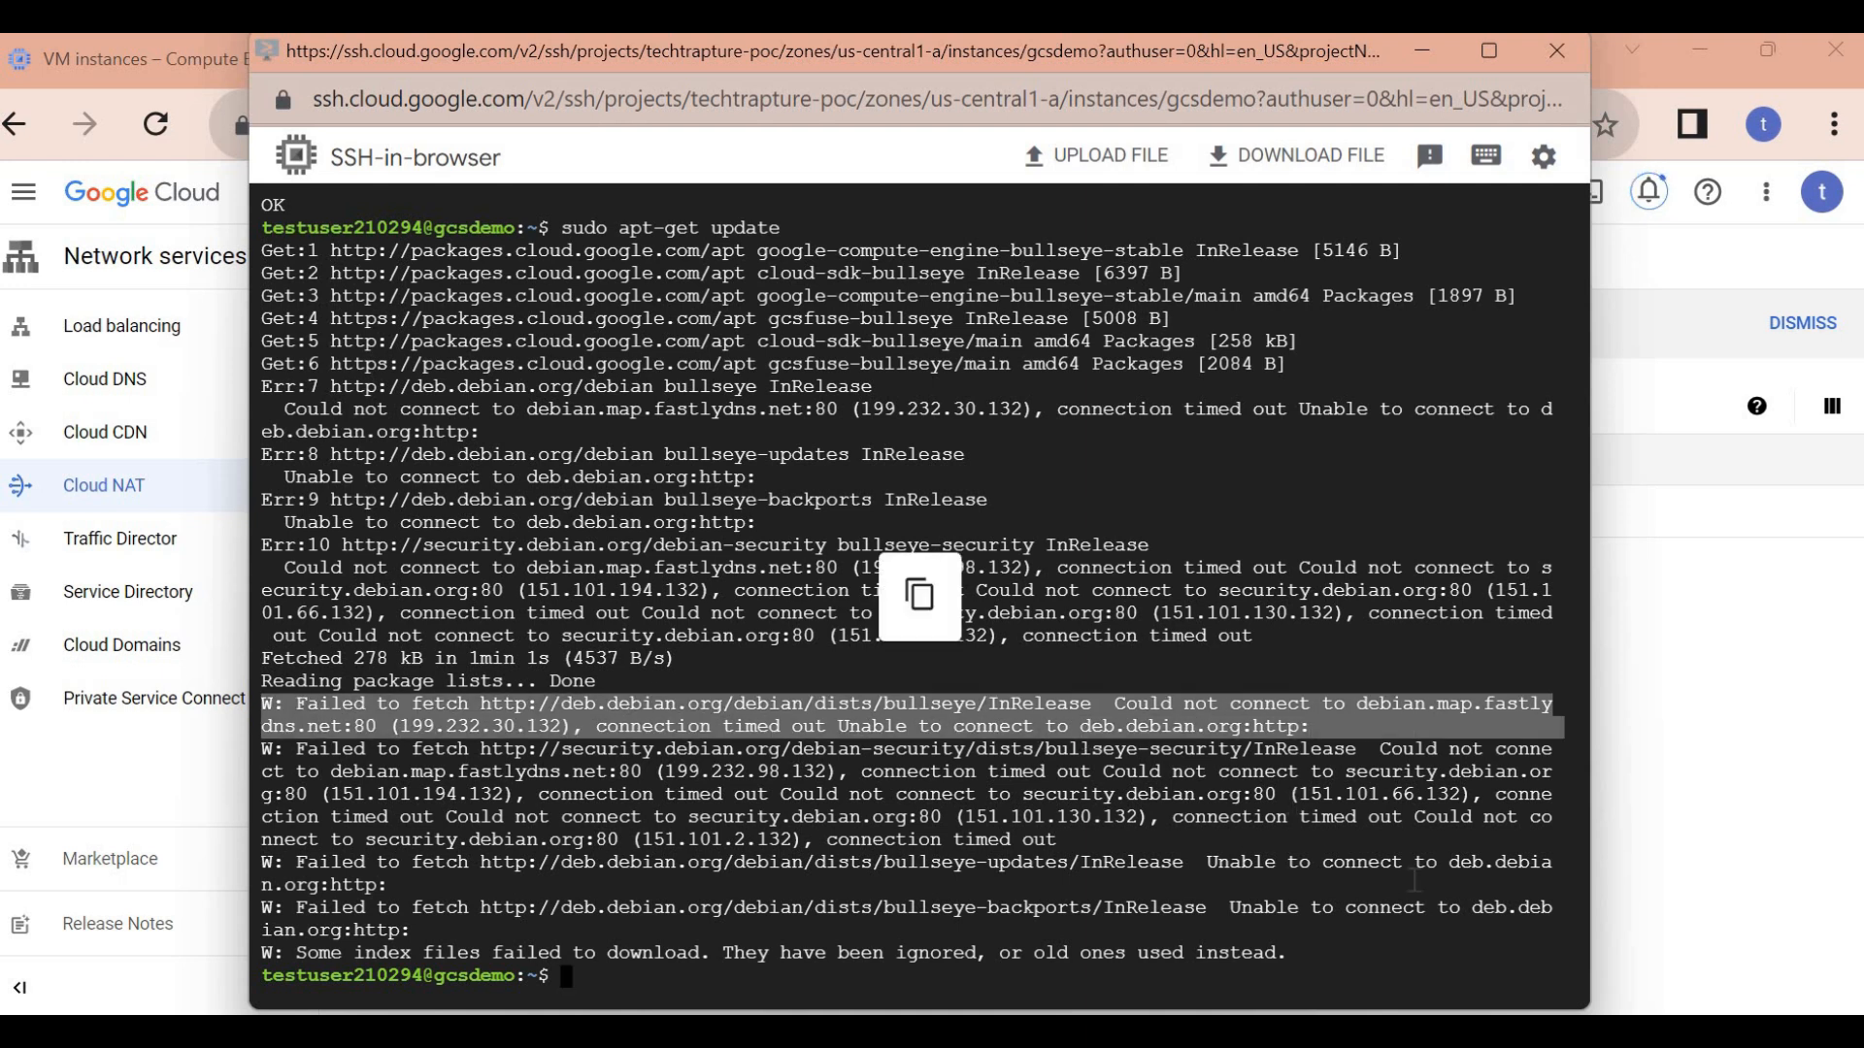
# - Check the nat gateway's status and the notifications in the Google Cloud console
pyautogui.click(1732, 711)
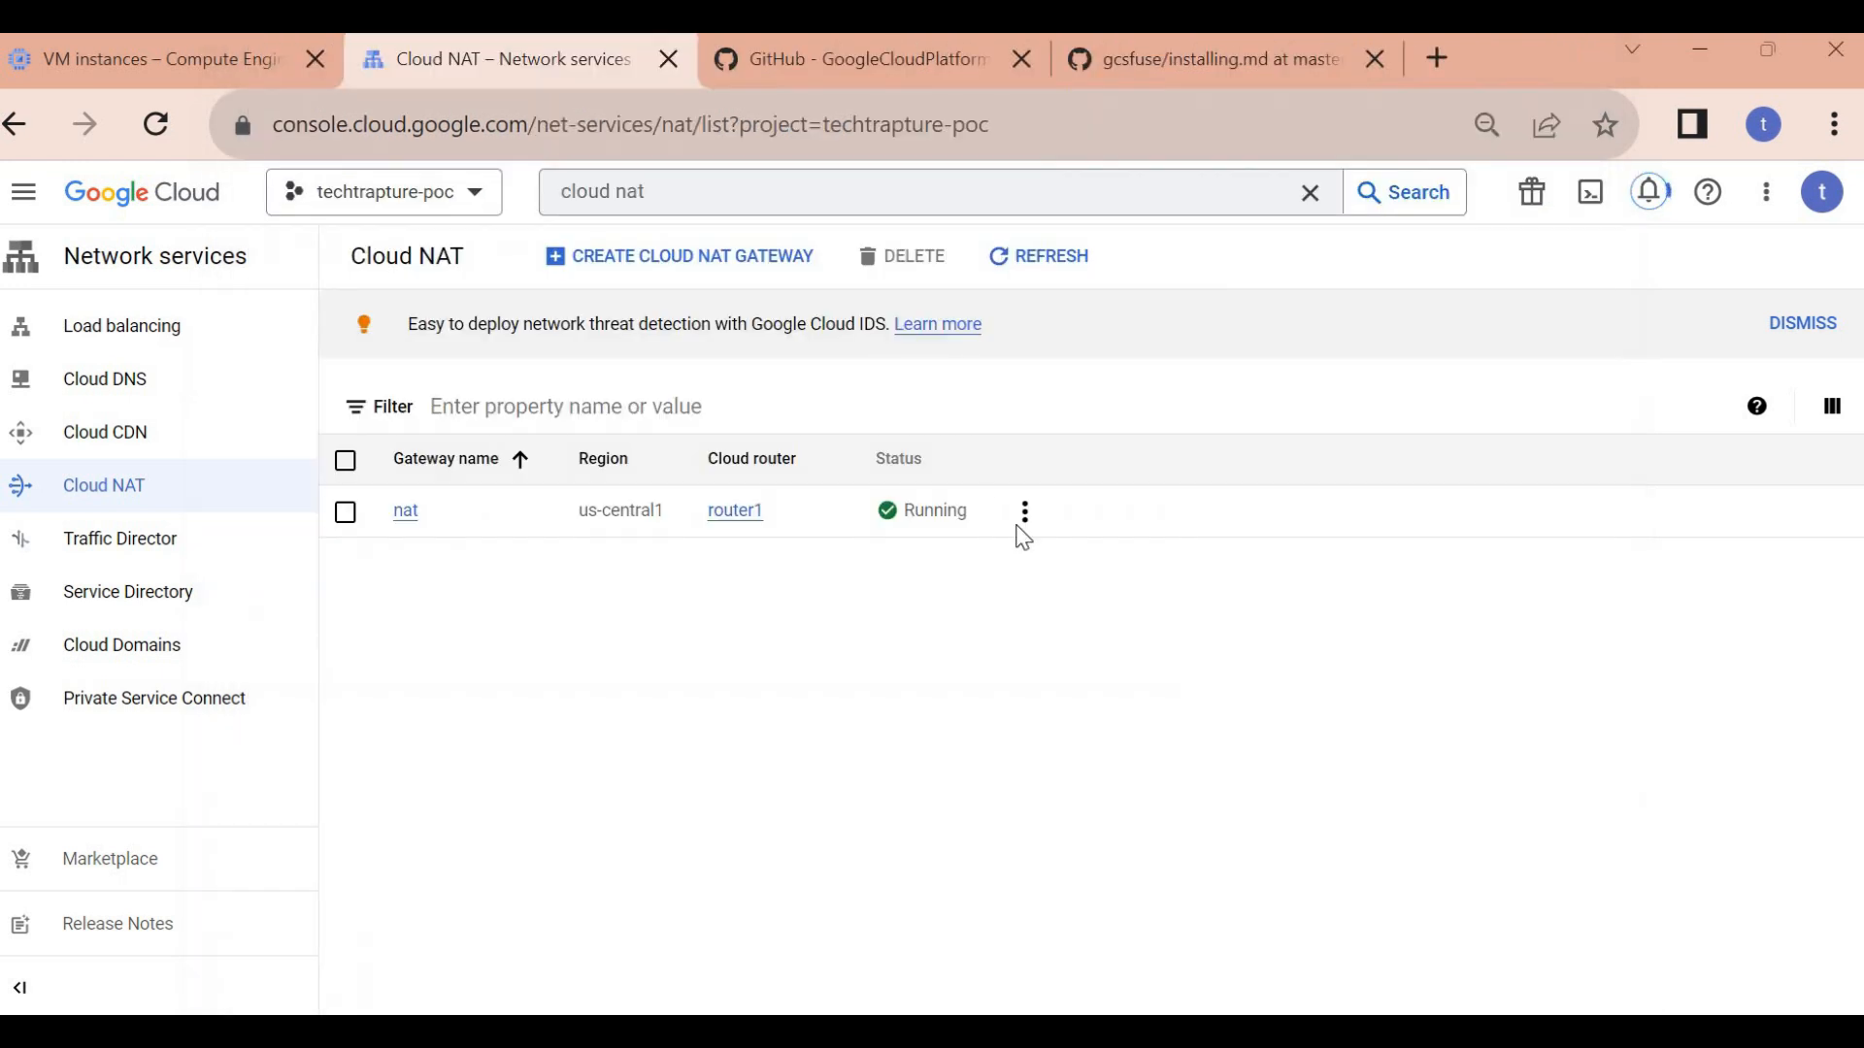
pyautogui.click(1650, 192)
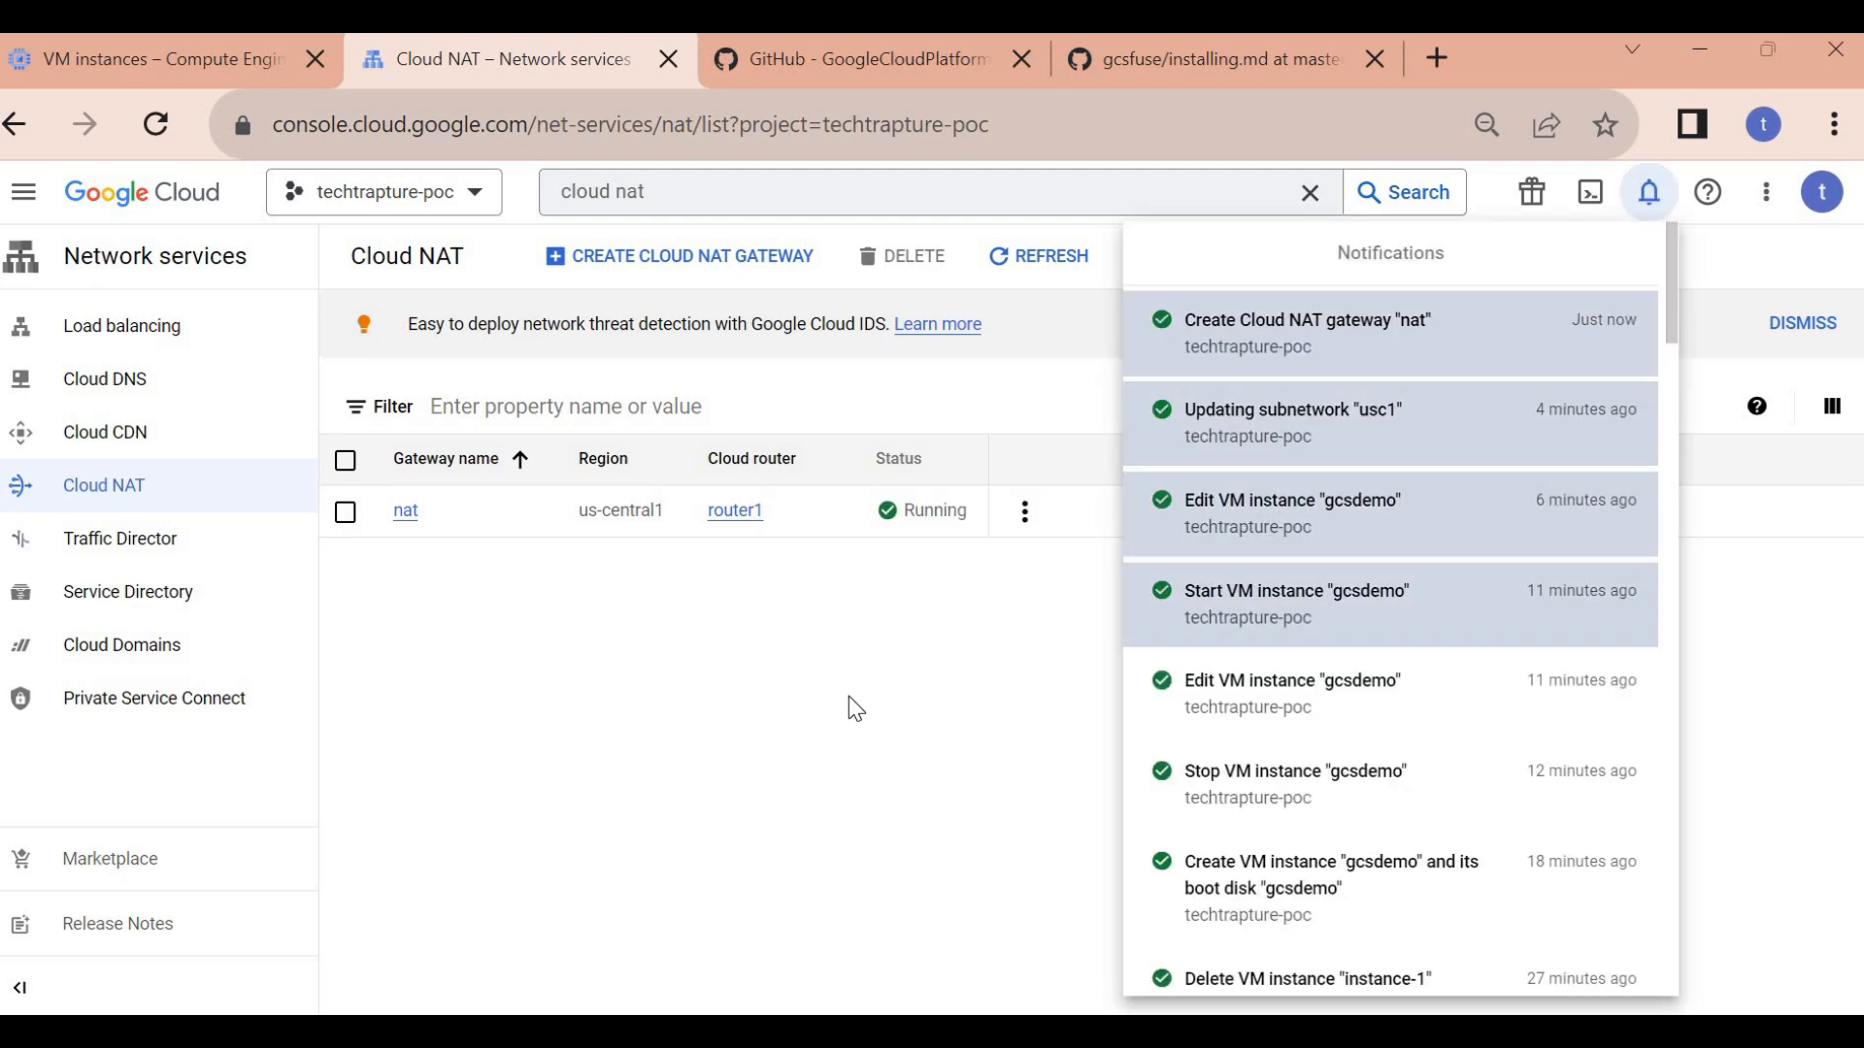
pyautogui.click(848, 696)
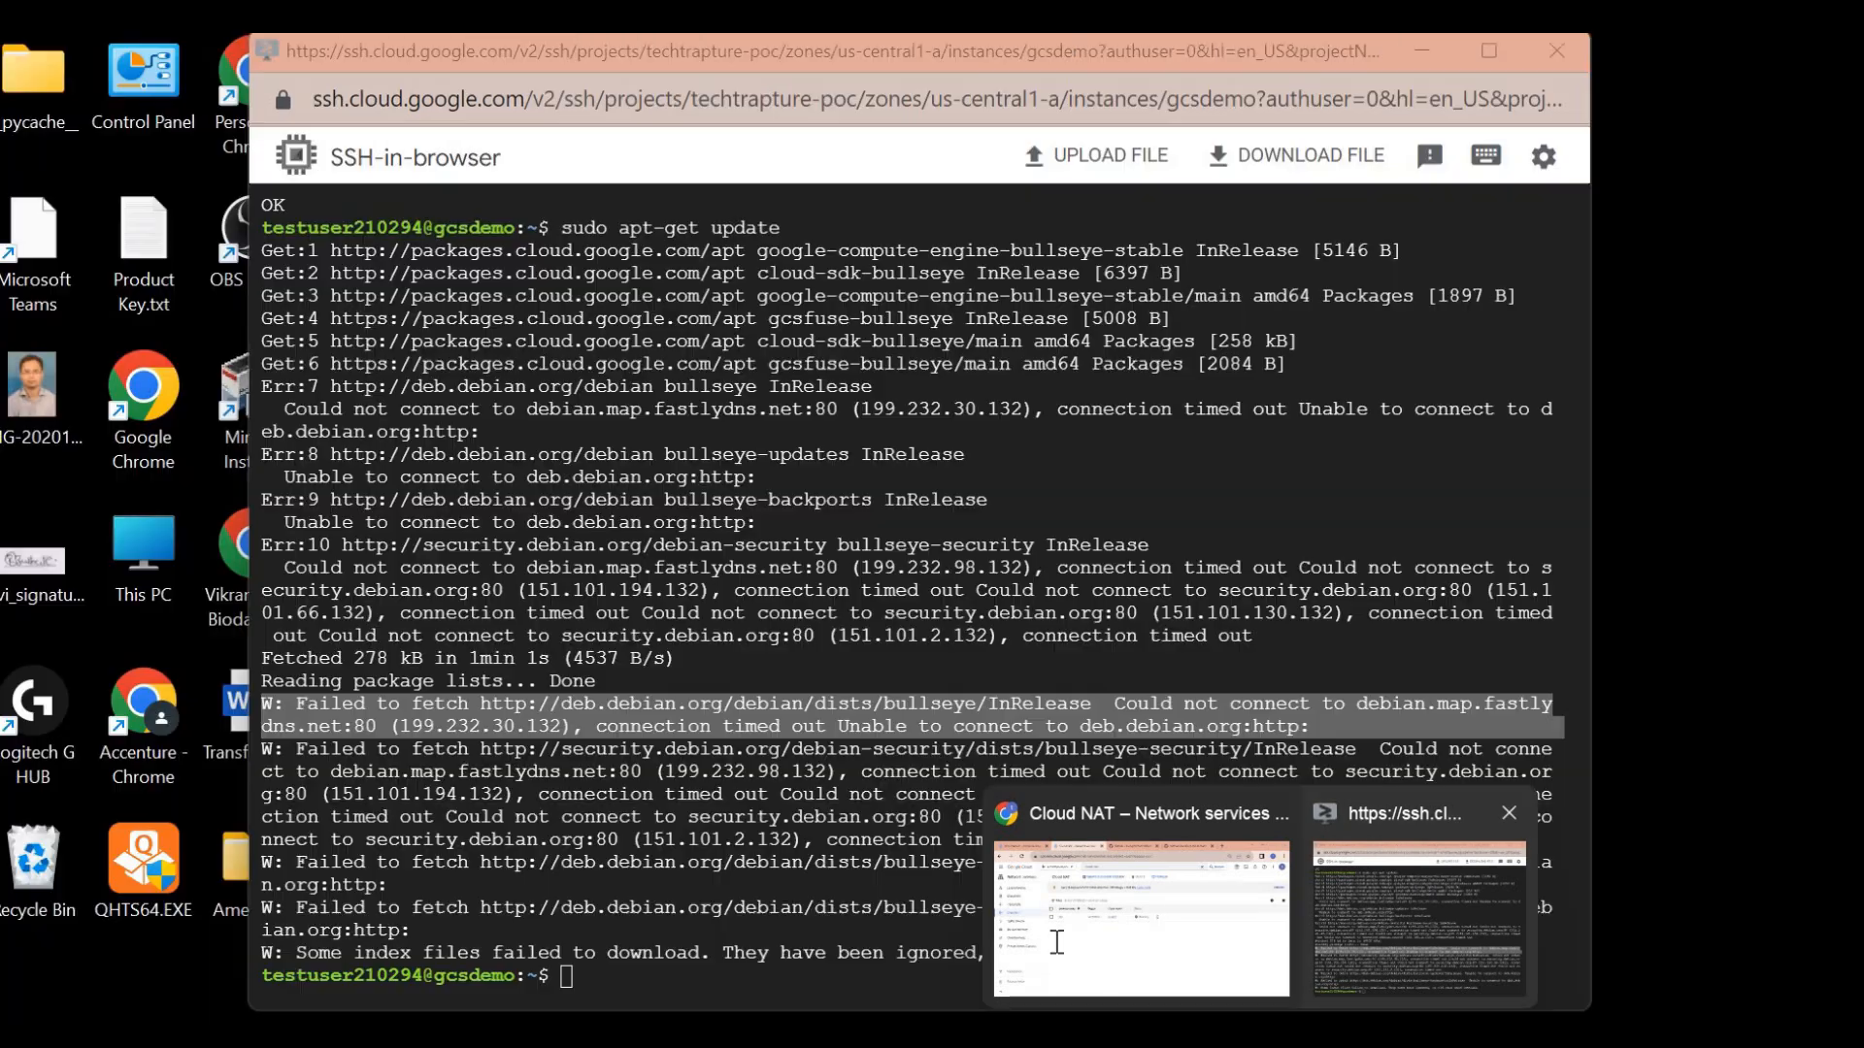
# - Switch to the gcsdemo SSH session and run sudo apt-get update again
pyautogui.click(1422, 885)
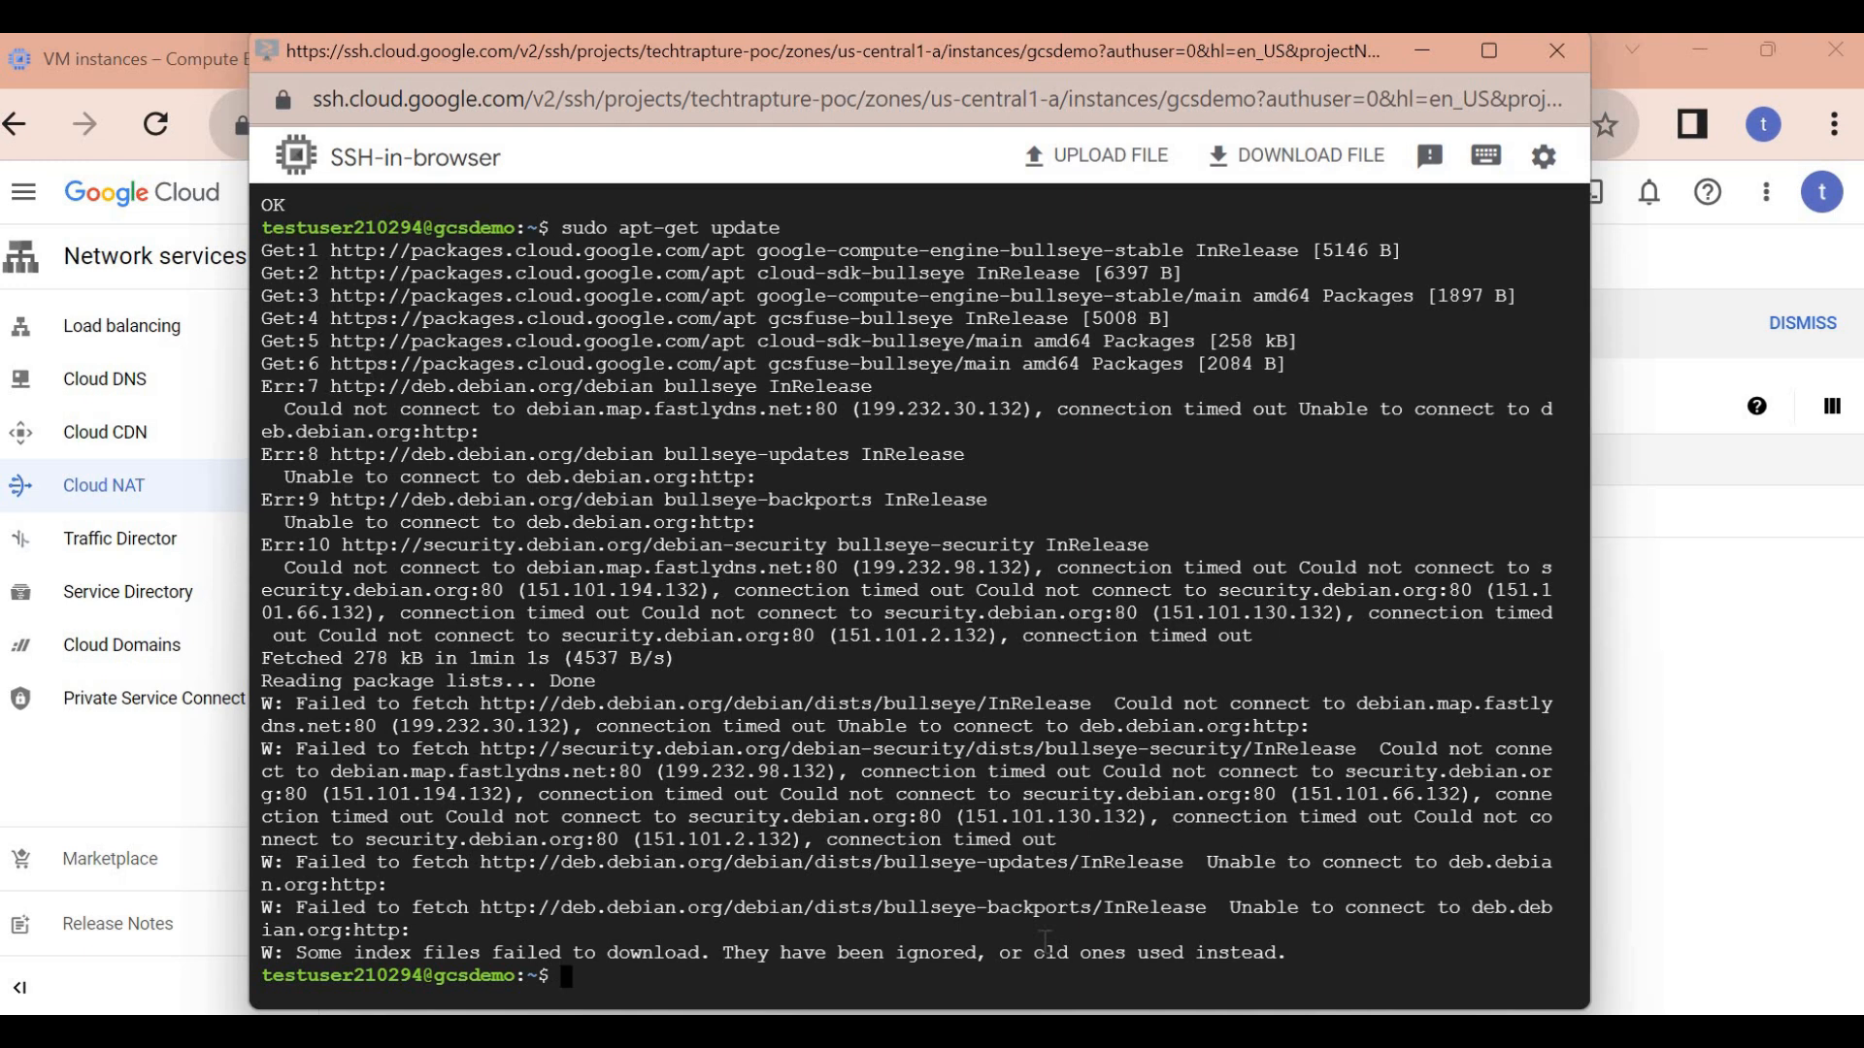
pyautogui.press('Up')
pyautogui.press('Return')
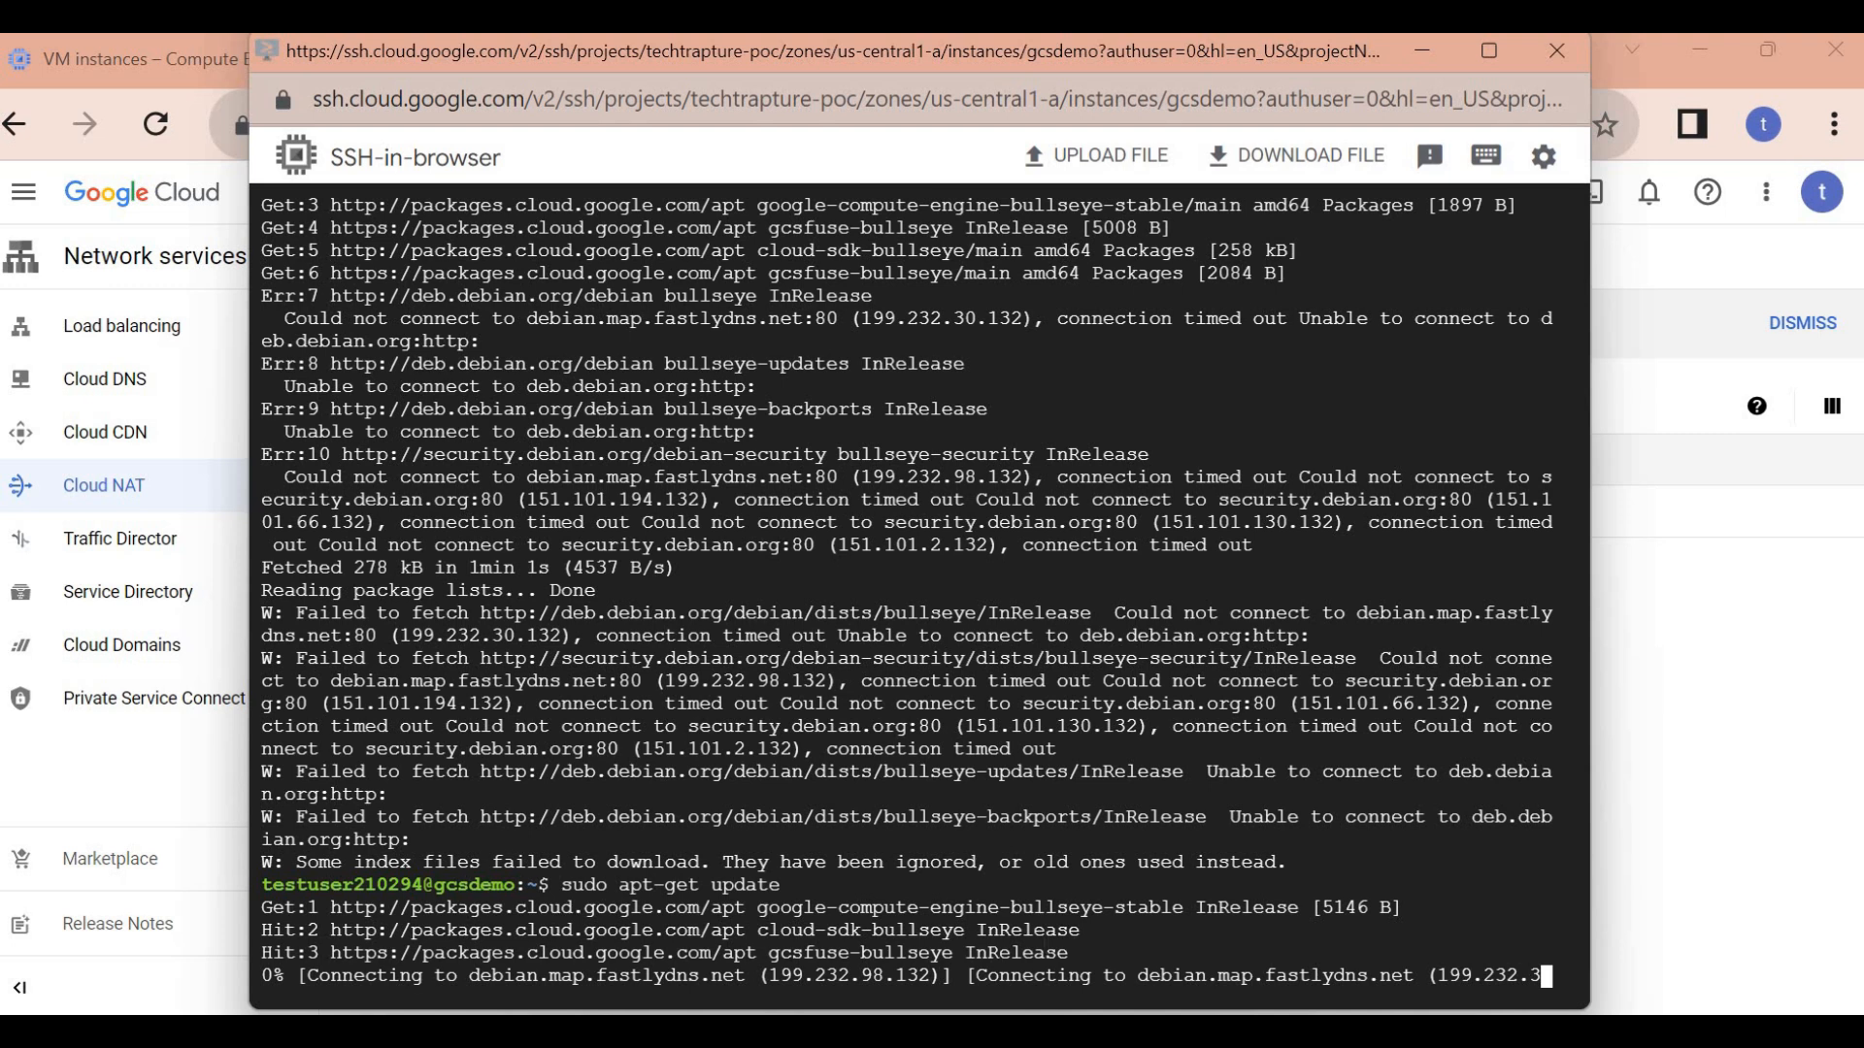
pyautogui.tripleClick(304, 983)
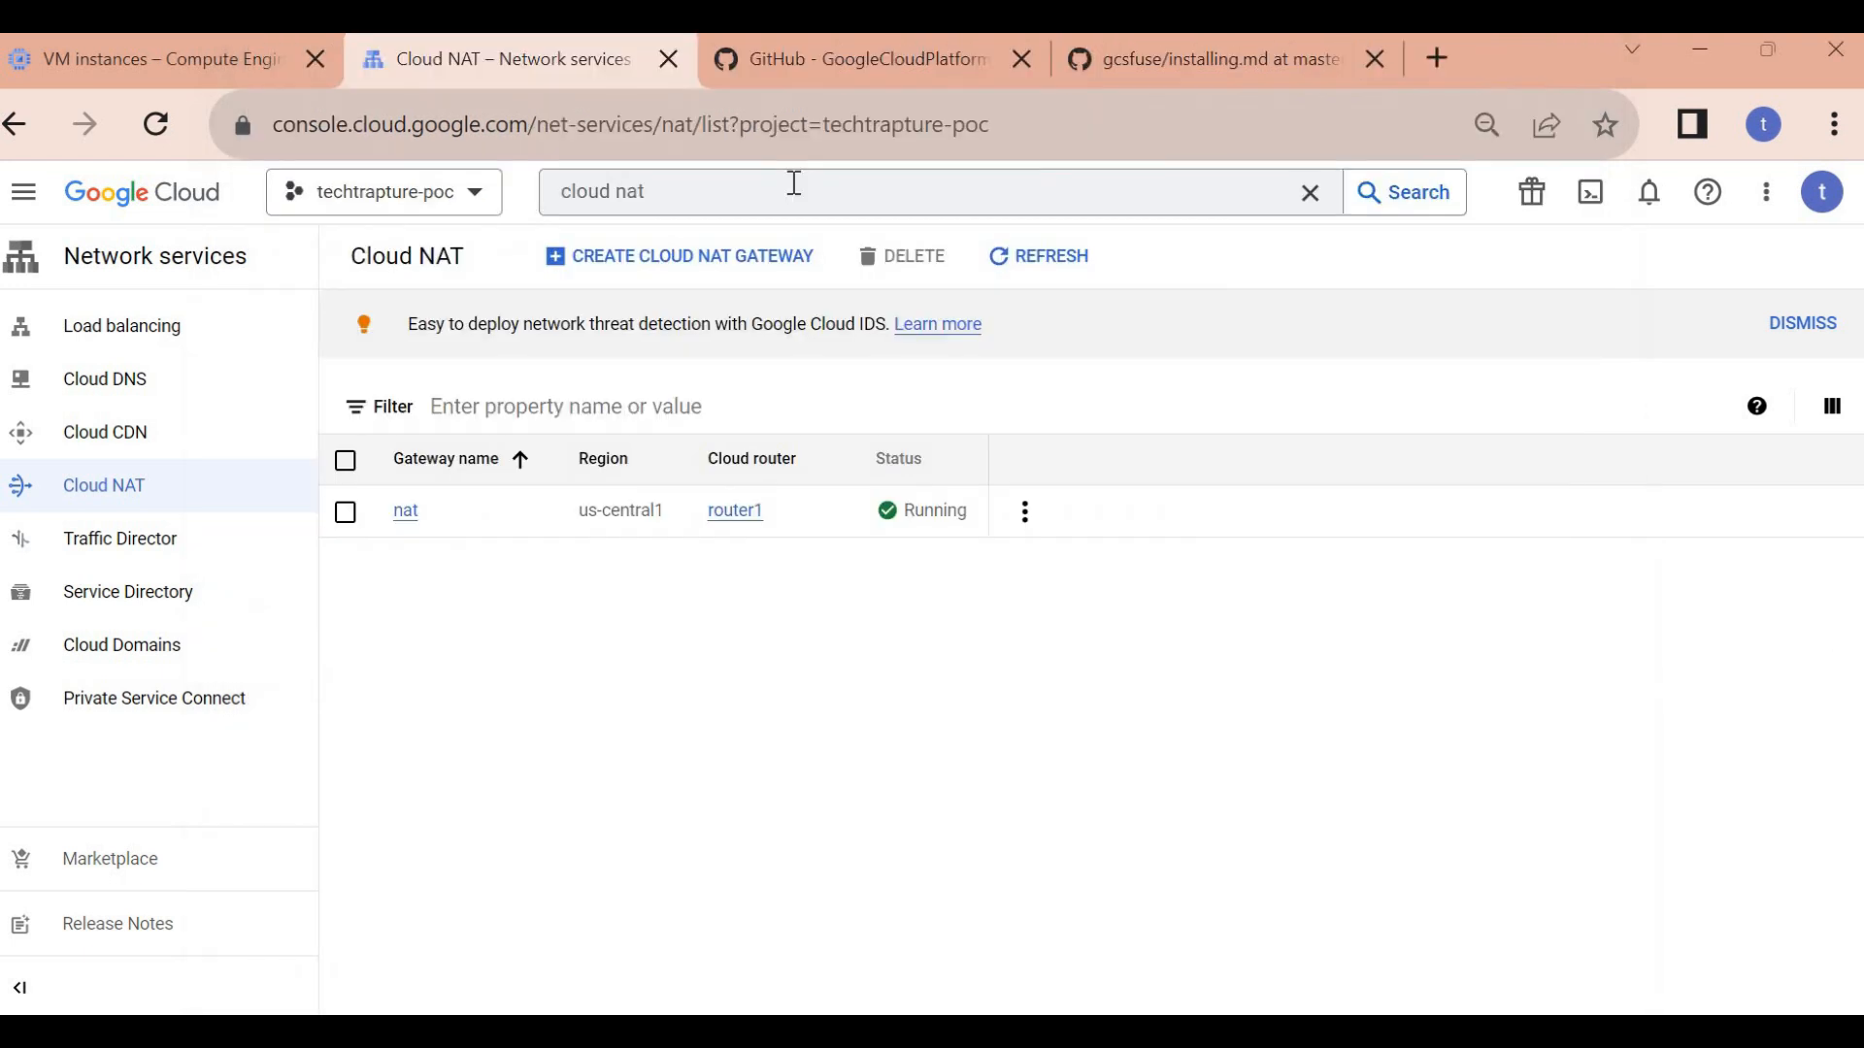
# - Copy the gcsfuse install command from installing.md, run sudo apt-get install gcsfuse in the gcsdemo SSH session and answer Y to continue
pyautogui.click(889, 56)
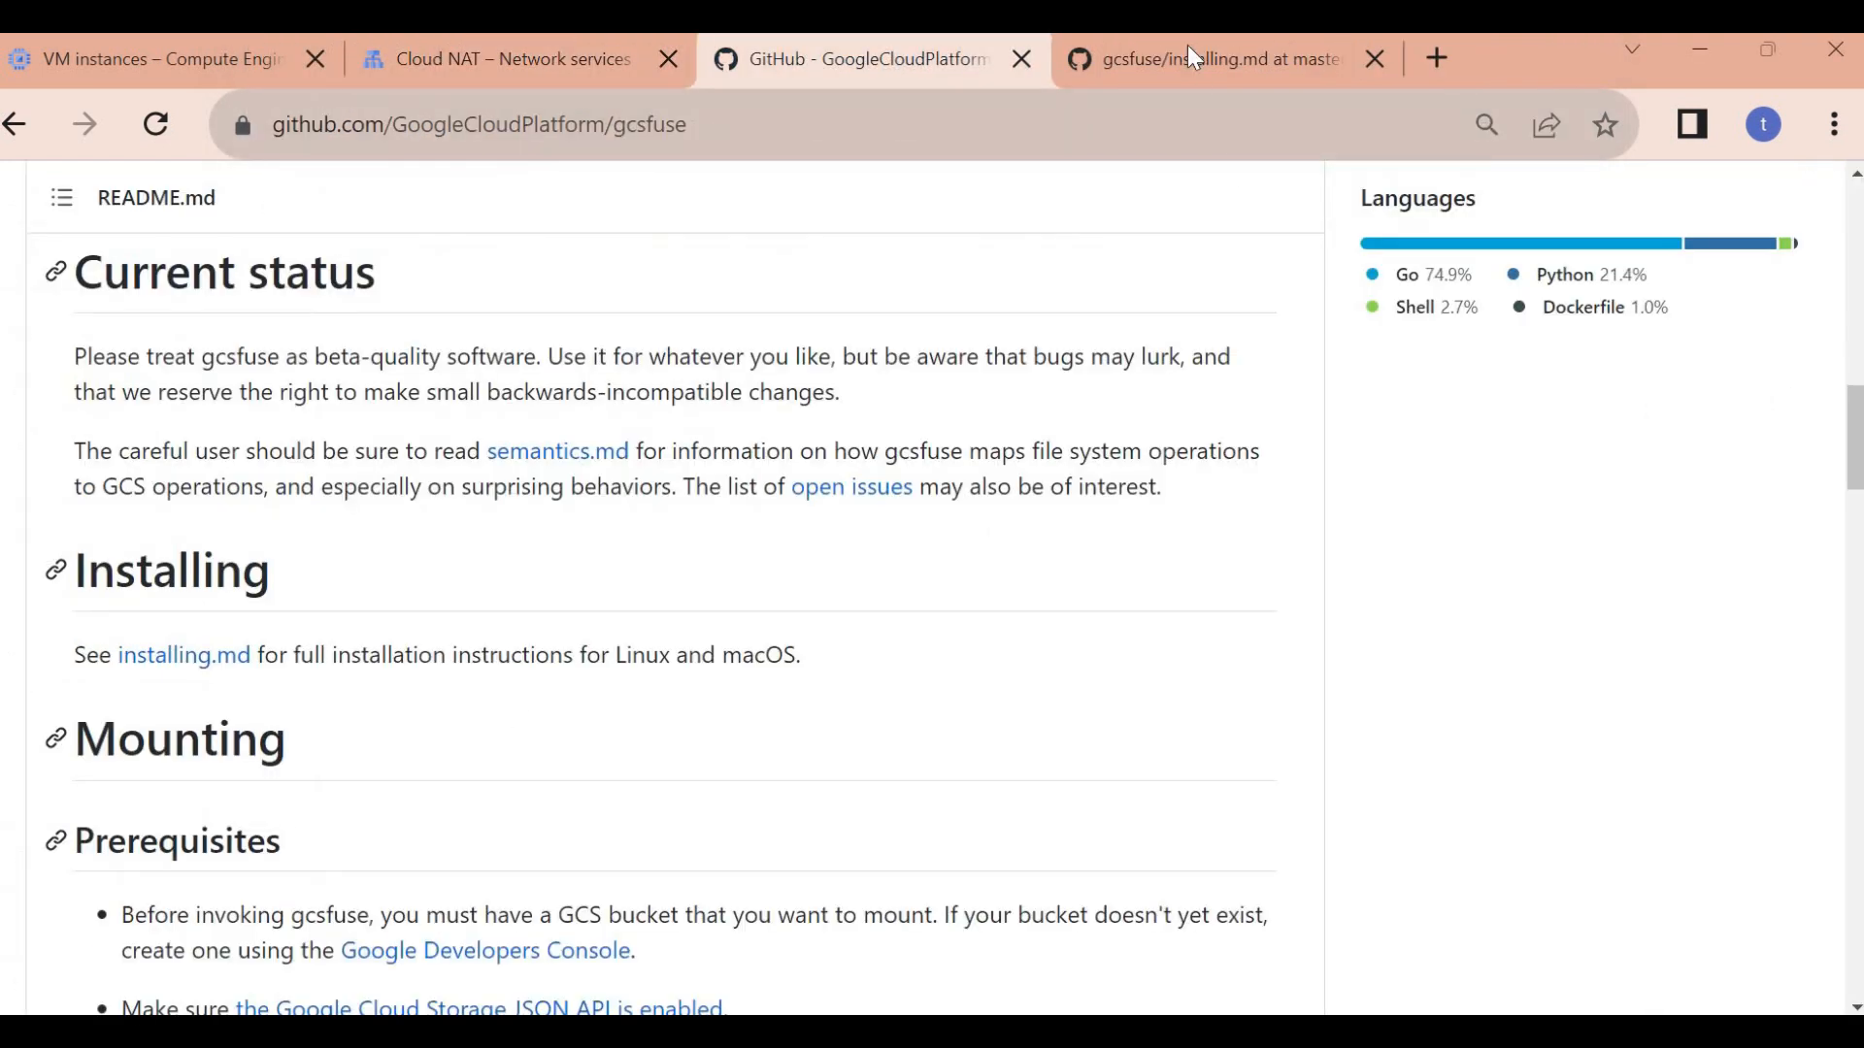
pyautogui.hotkey('ctrl', 'Tab')
pyautogui.tripleClick(407, 777)
pyautogui.hotkey('ctrl', 'c')
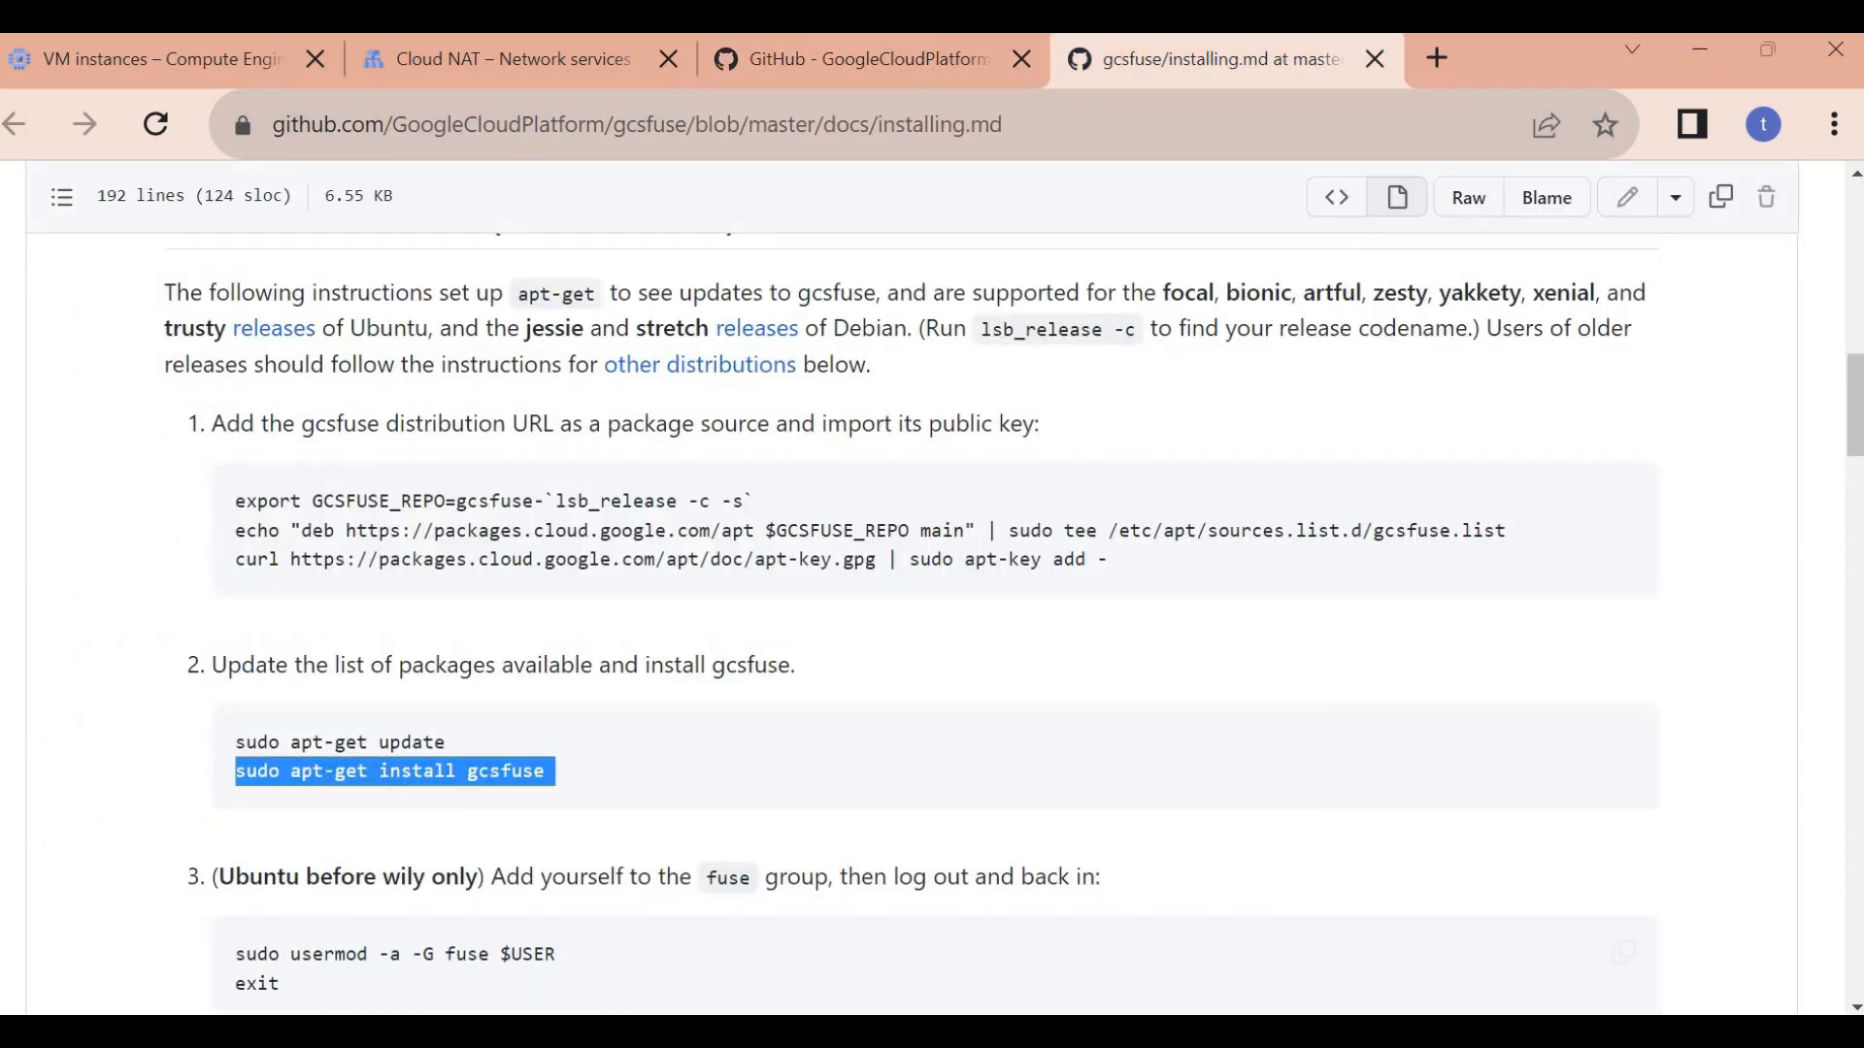
pyautogui.click(1417, 931)
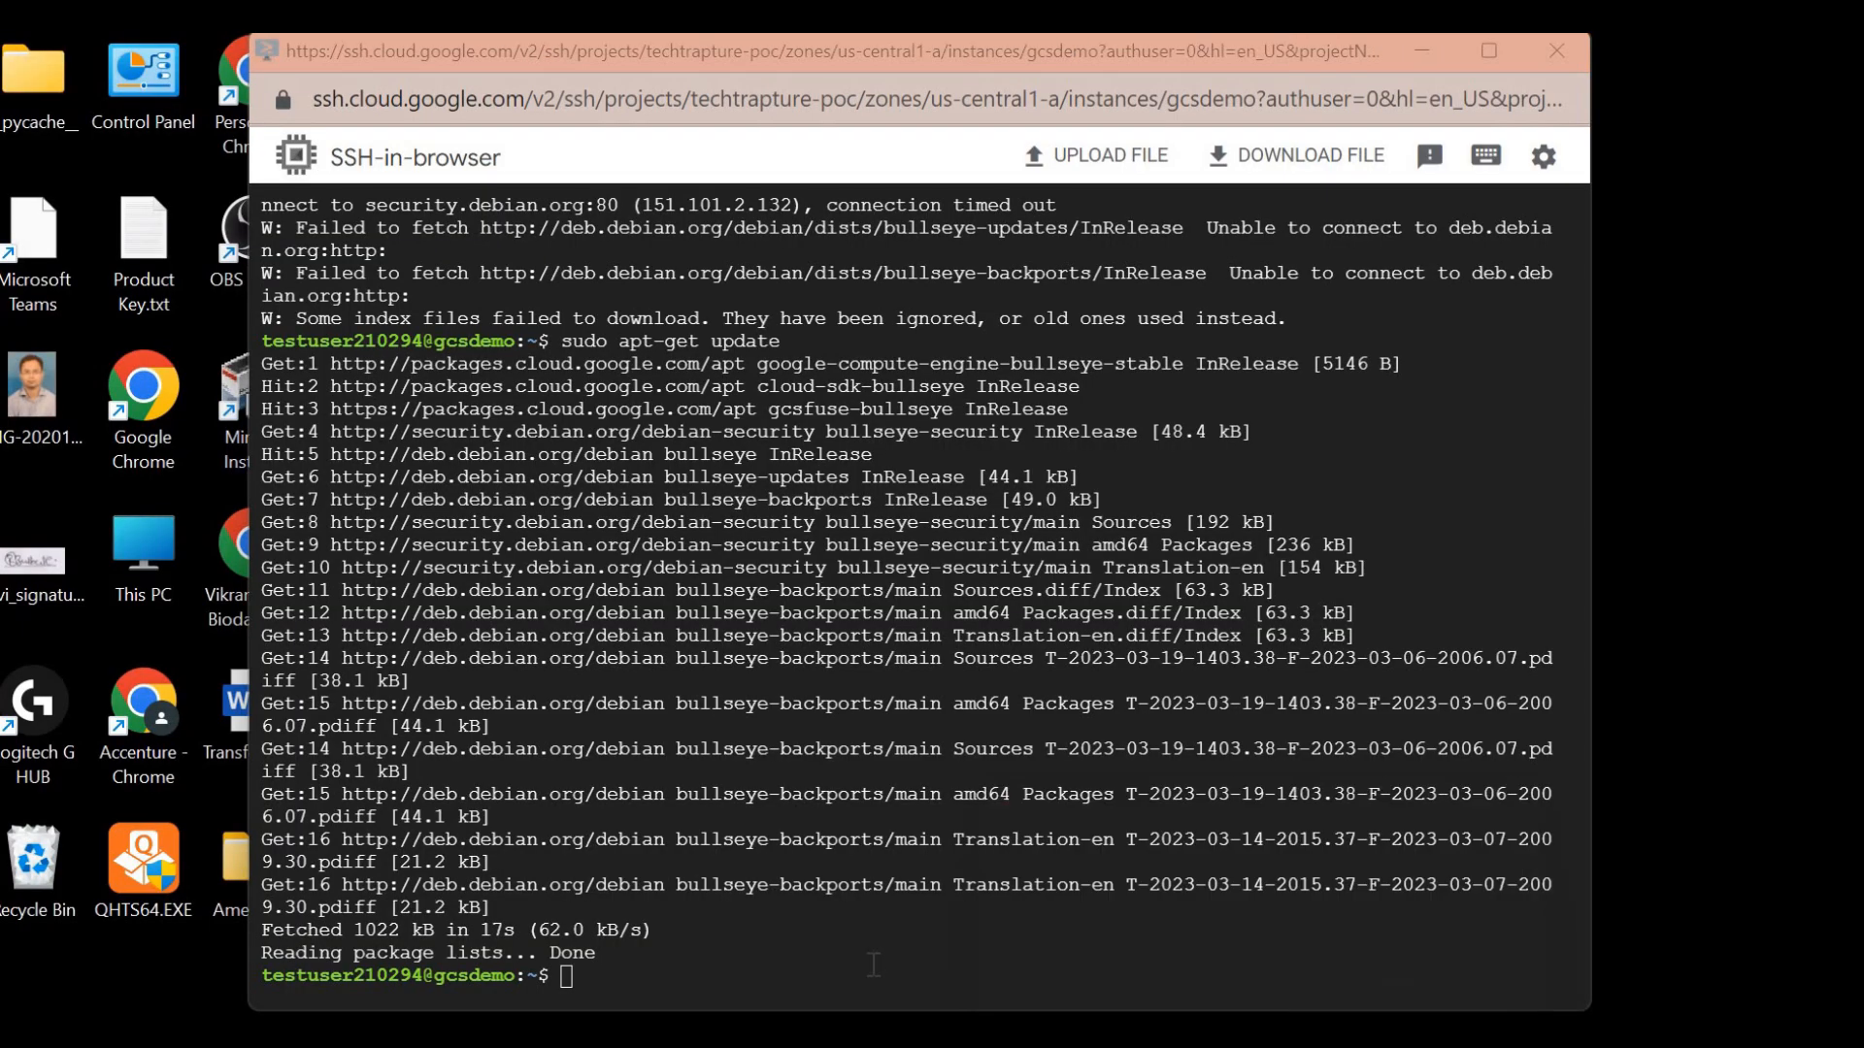
pyautogui.hotkey('ctrl', 'v')
pyautogui.press('Return')
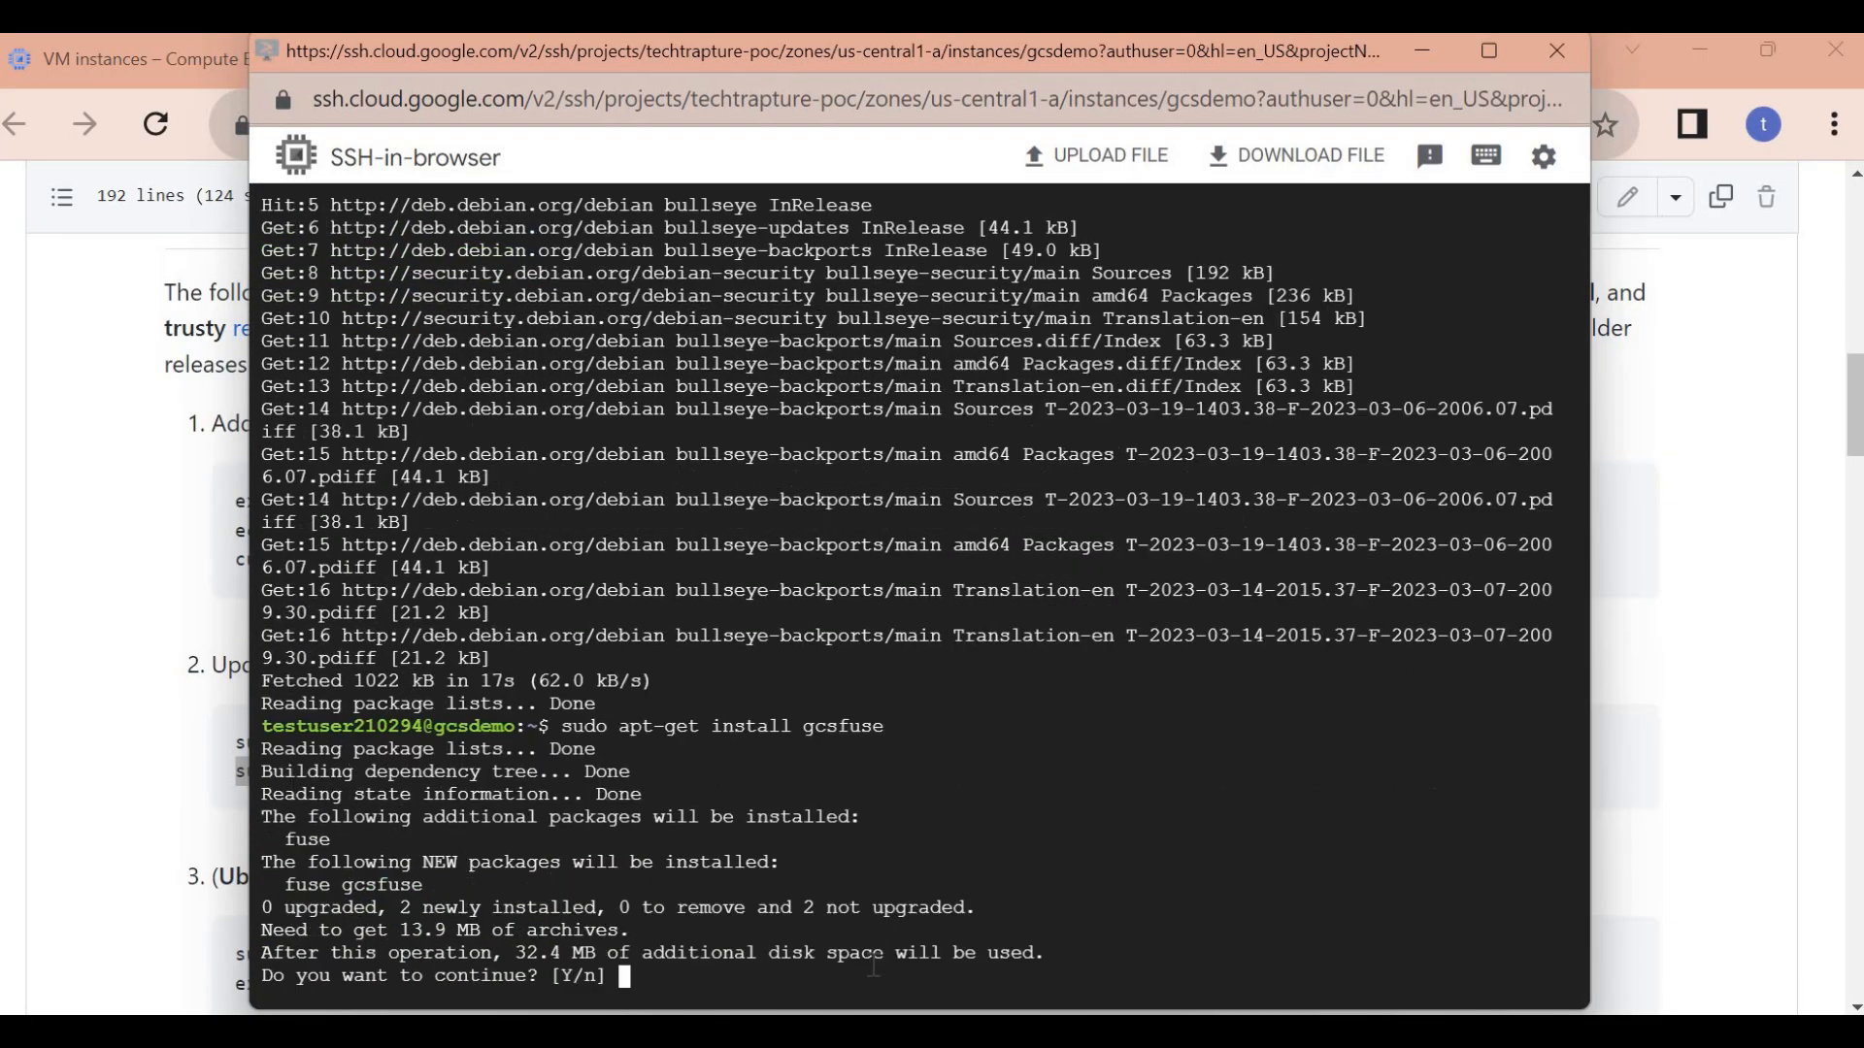
pyautogui.write('Y')
pyautogui.press('Return')
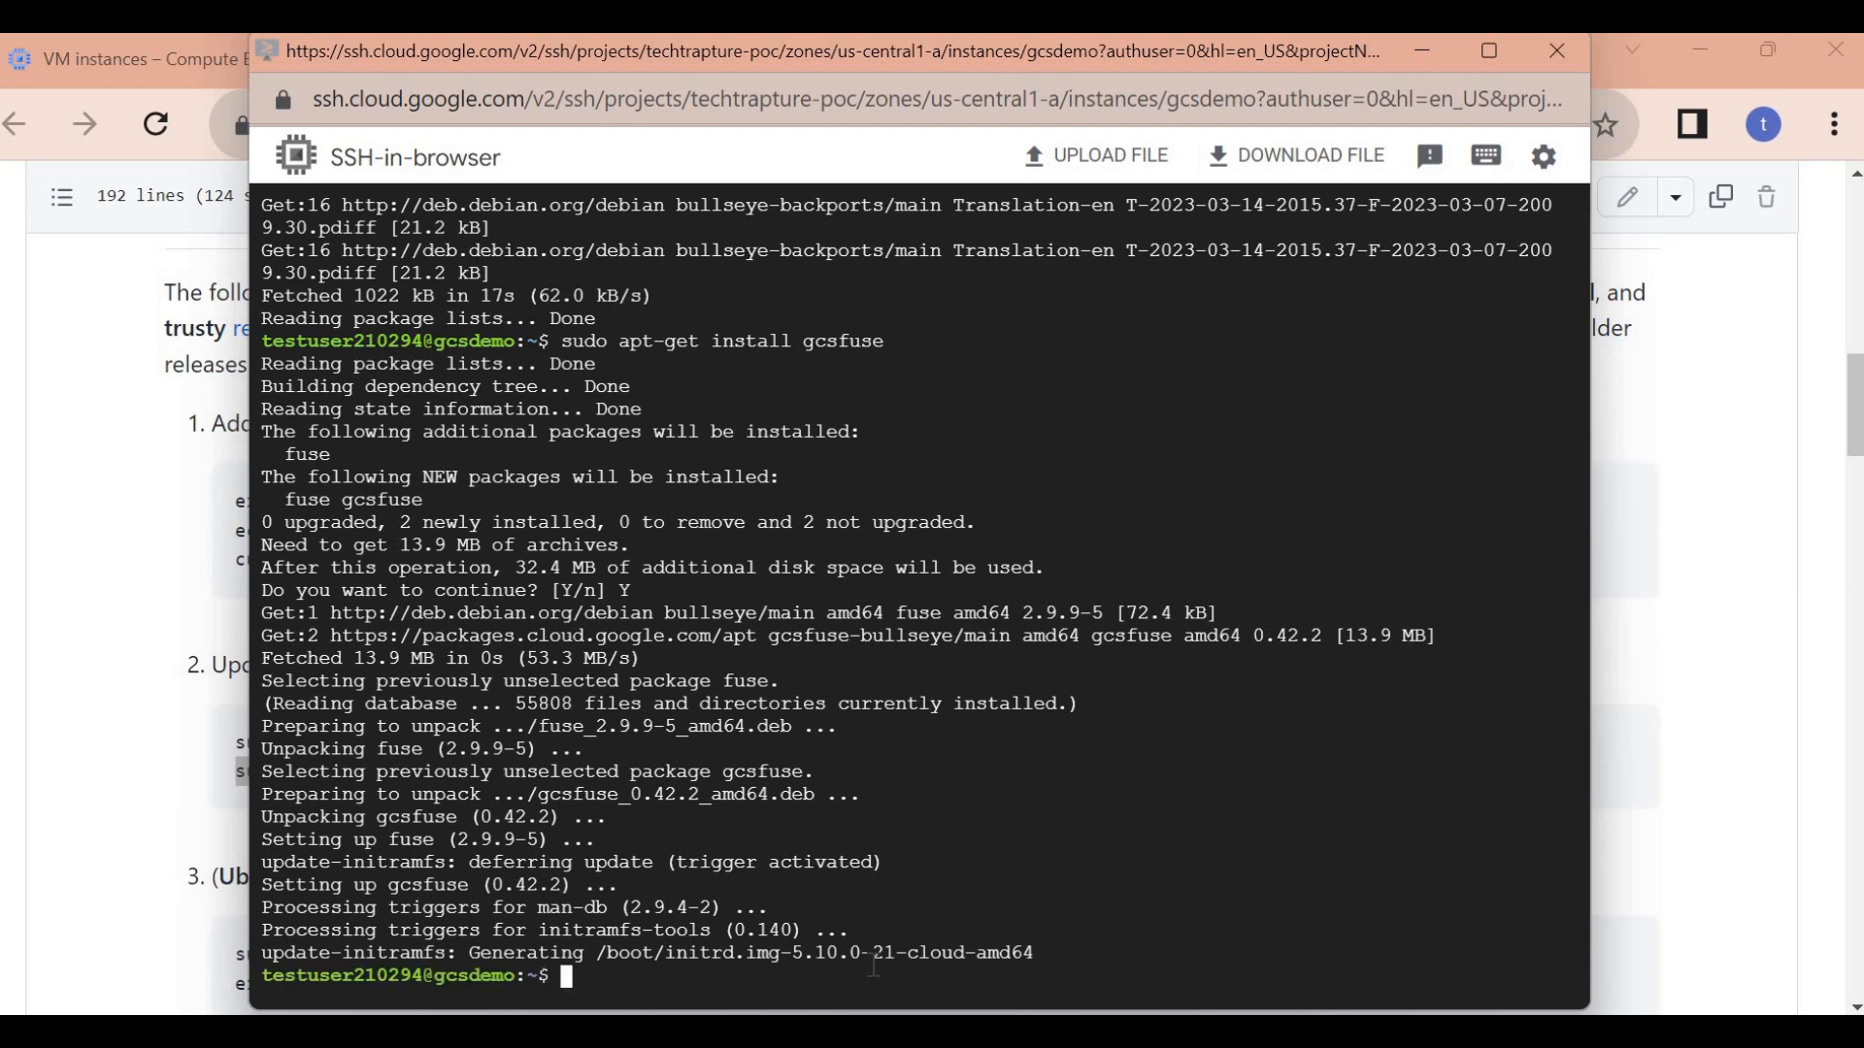
# - Consult the gcsfuse README's mounting prerequisites, and create a directory named app in the gcsdemo SSH session with mkdir
pyautogui.click(1641, 582)
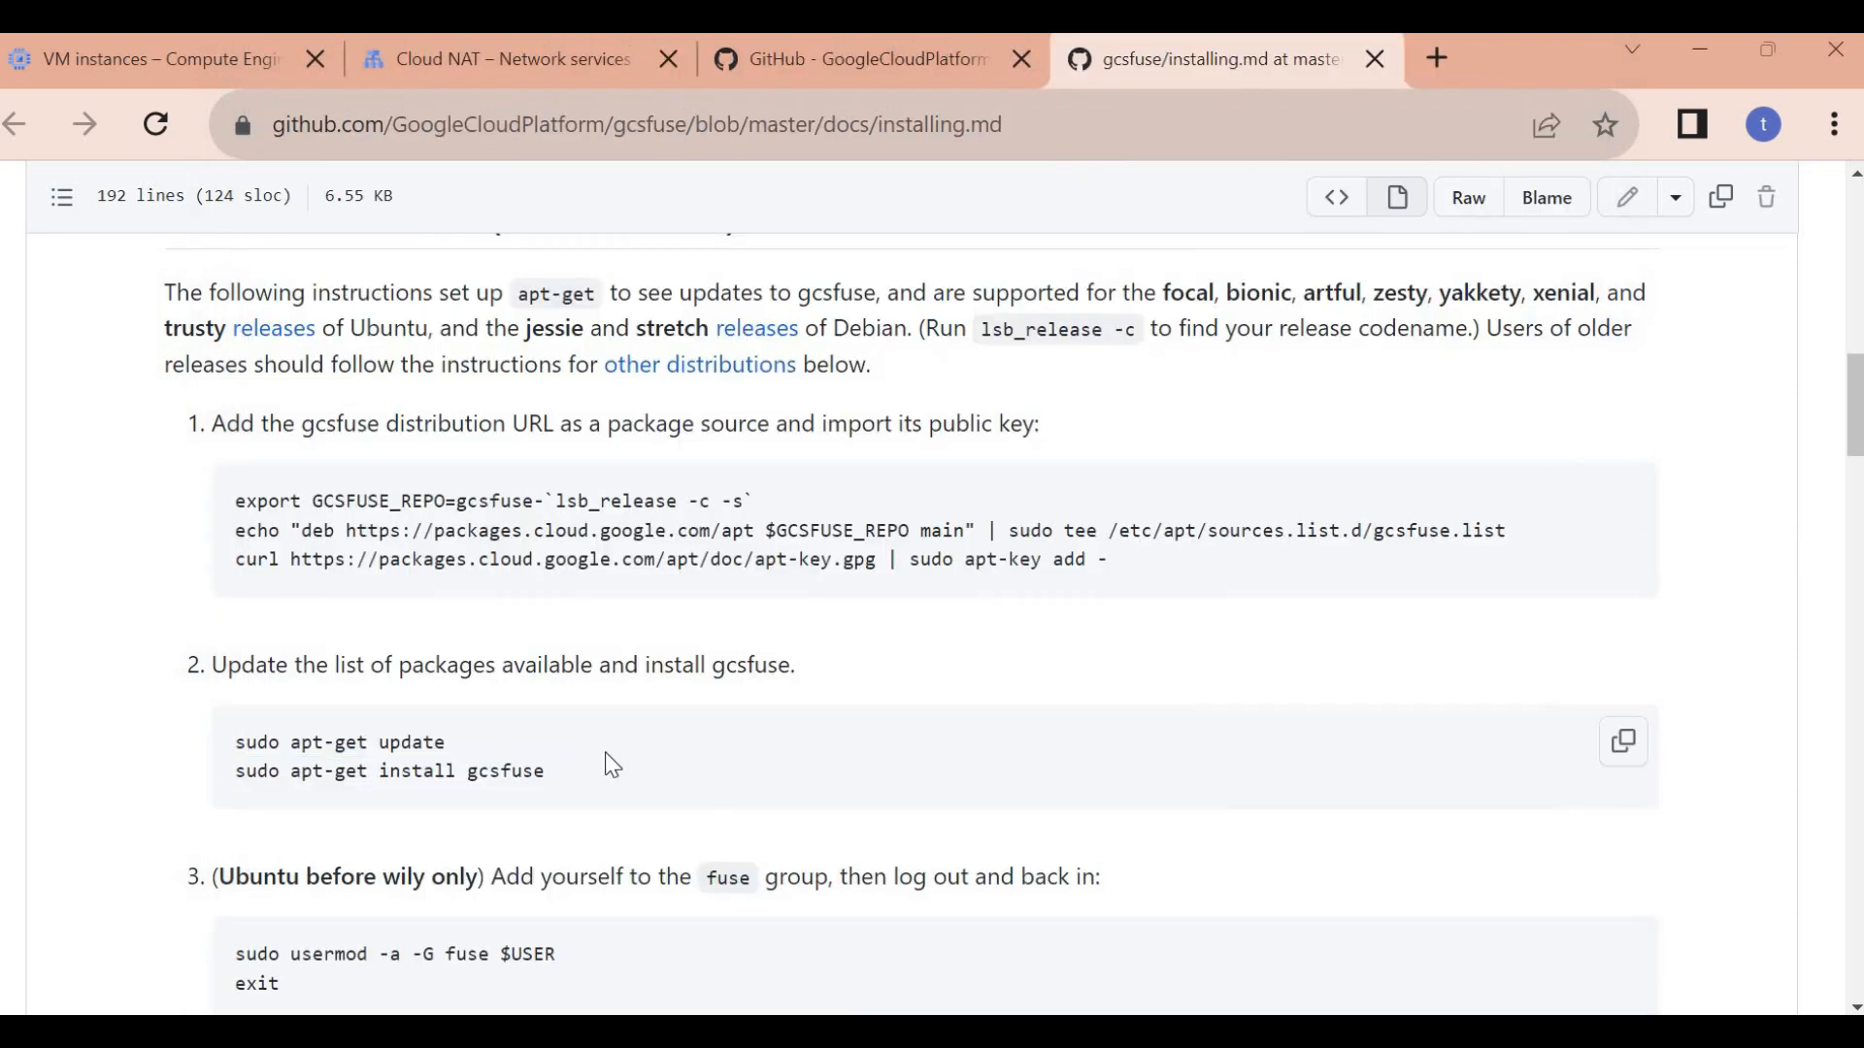
pyautogui.scroll(-2, 612, 766)
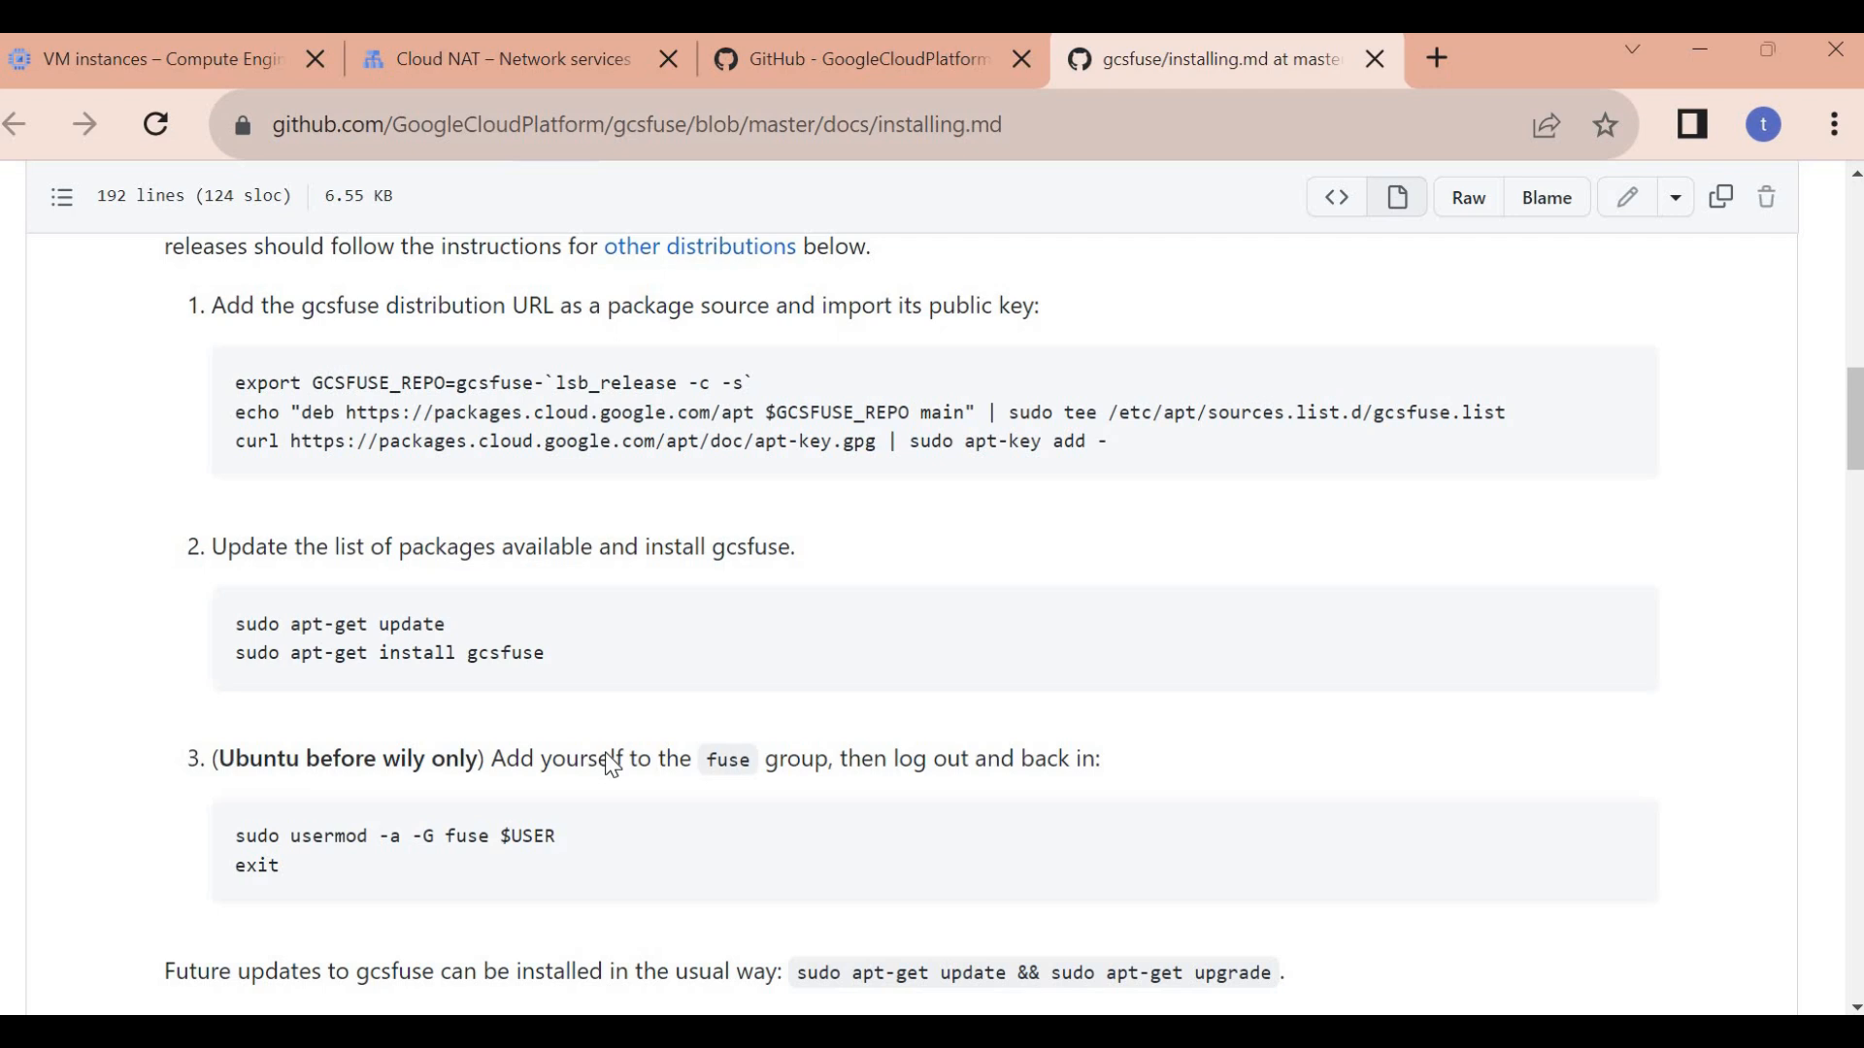
pyautogui.scroll(-1, 612, 766)
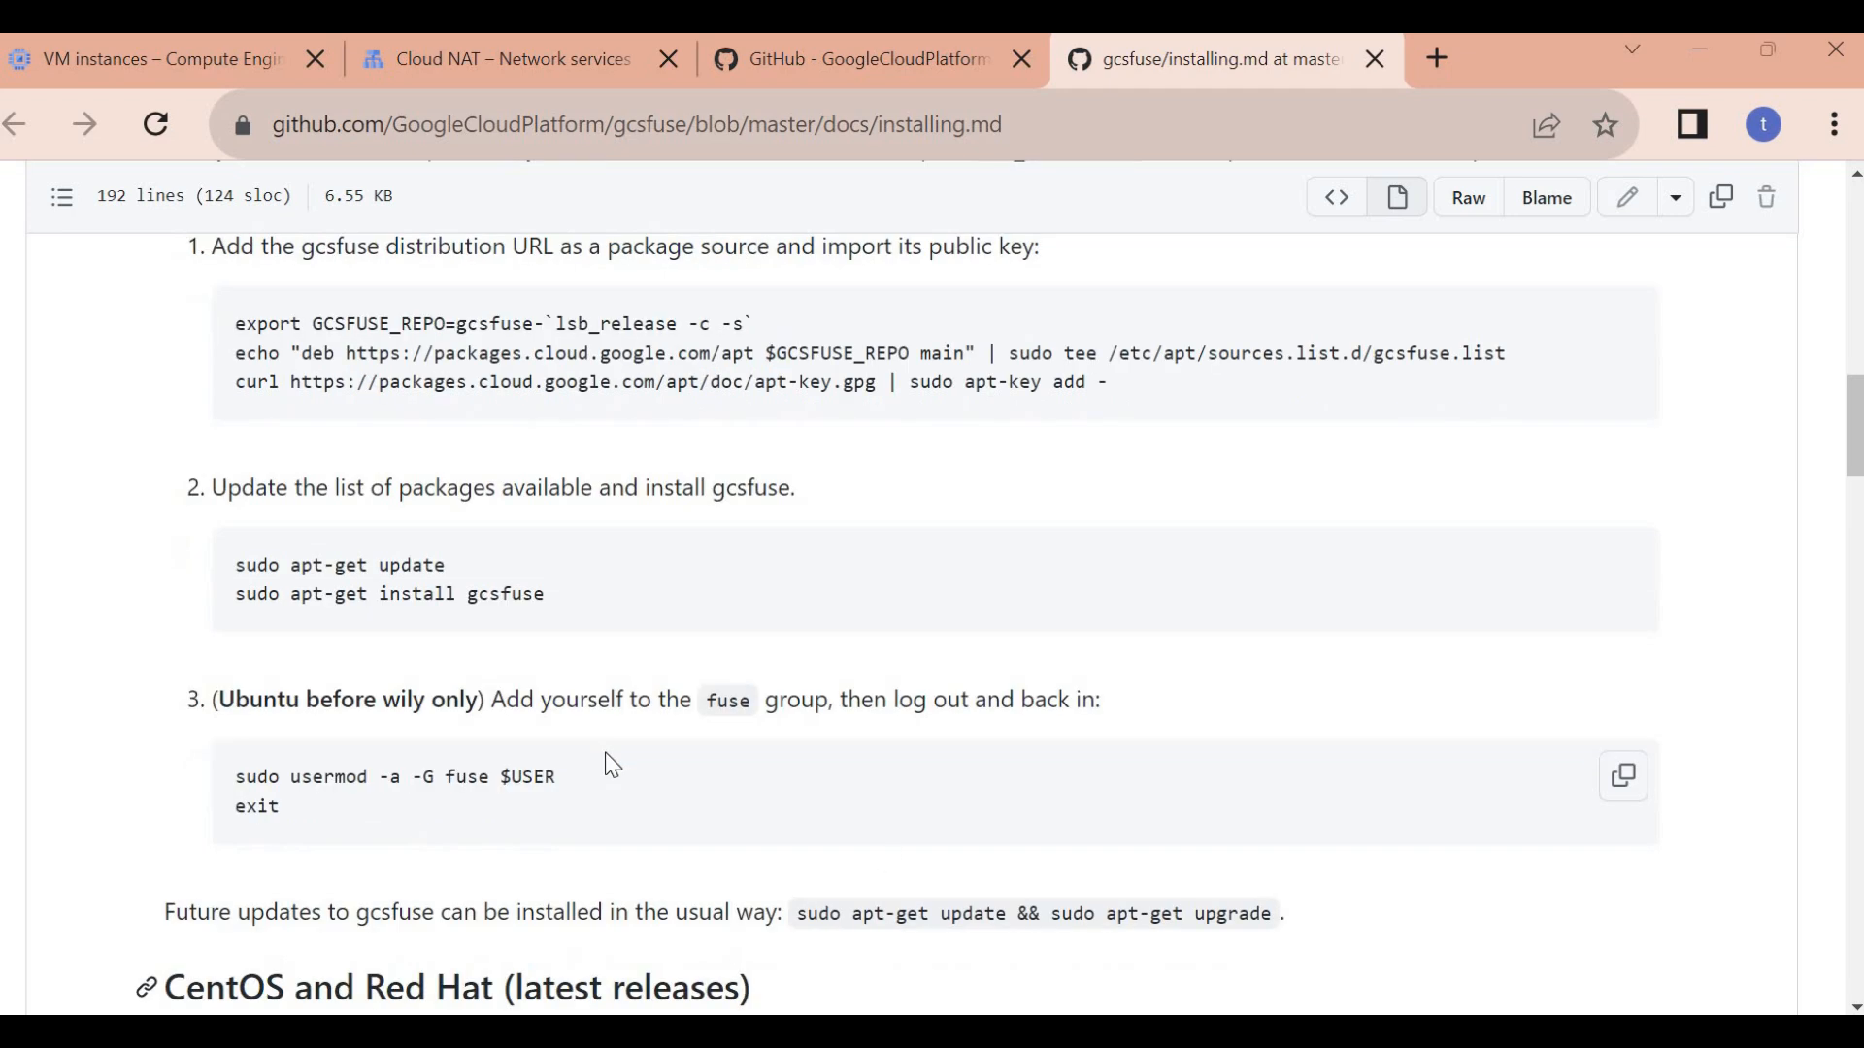
pyautogui.click(878, 73)
pyautogui.scroll(-9, 544, 755)
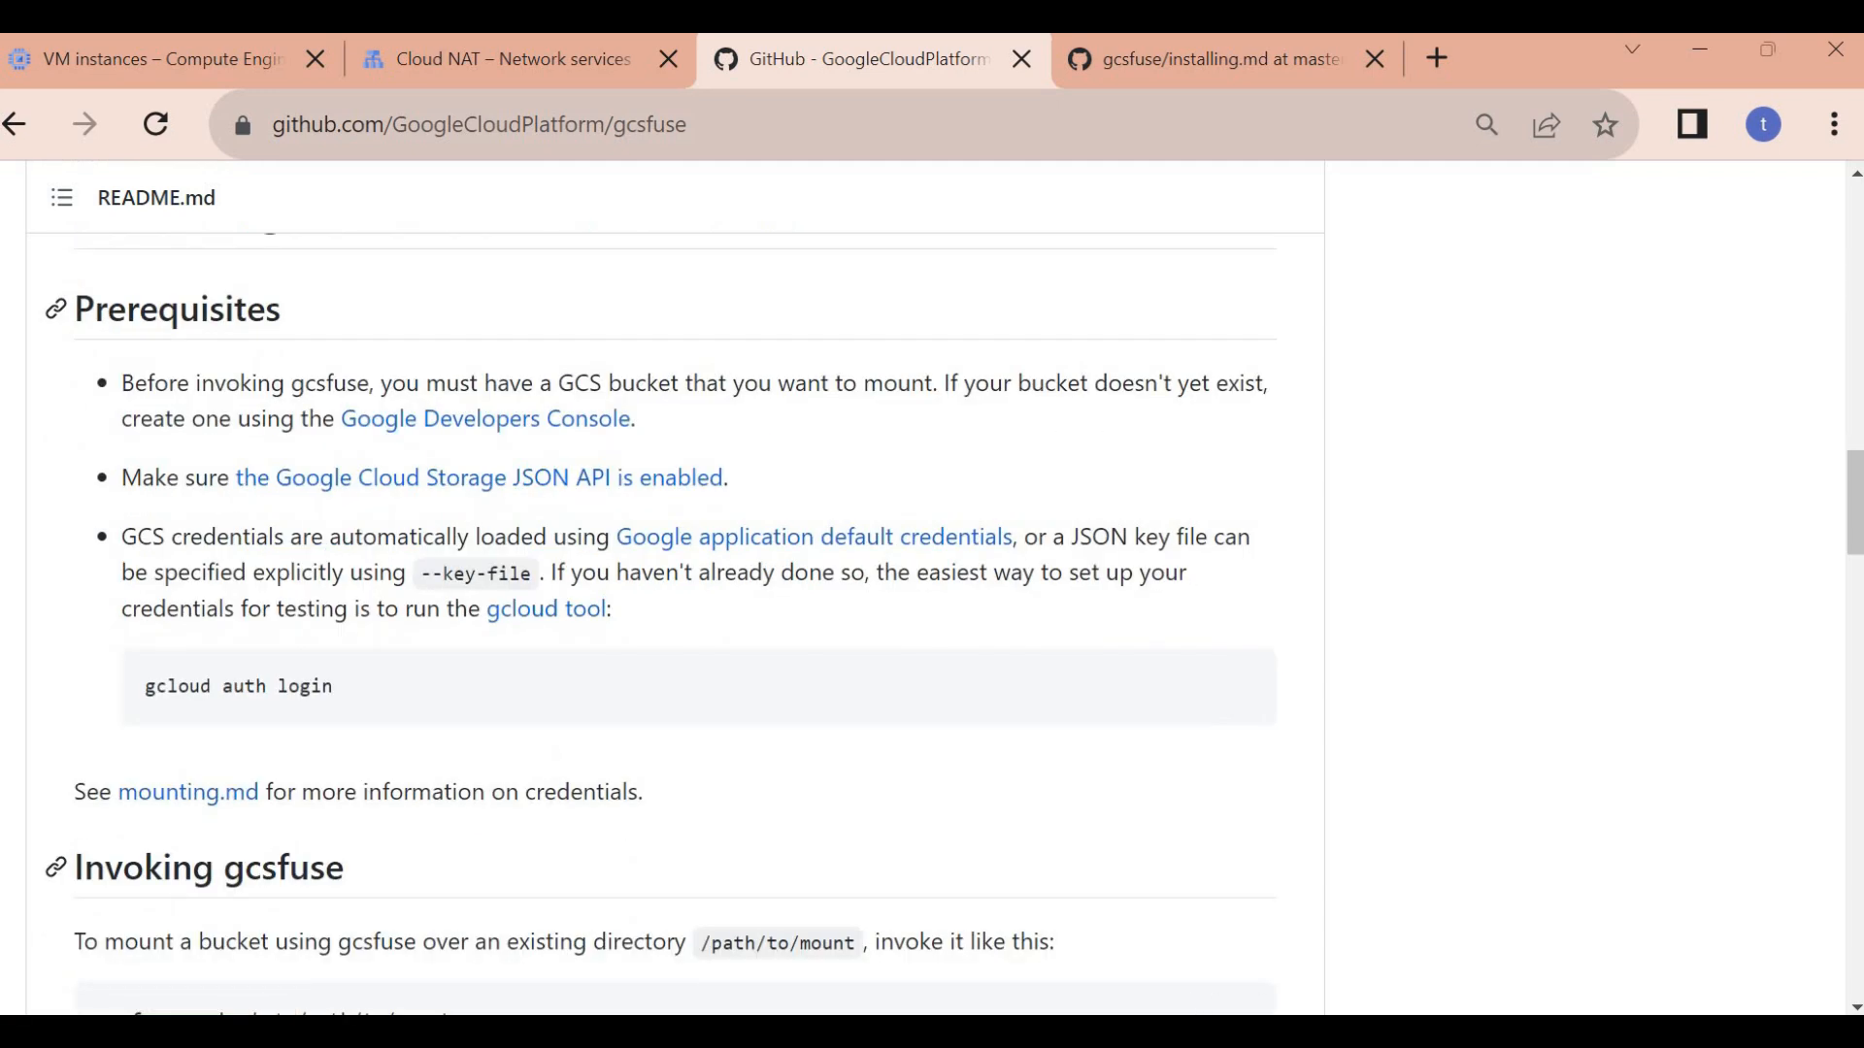
pyautogui.click(1388, 947)
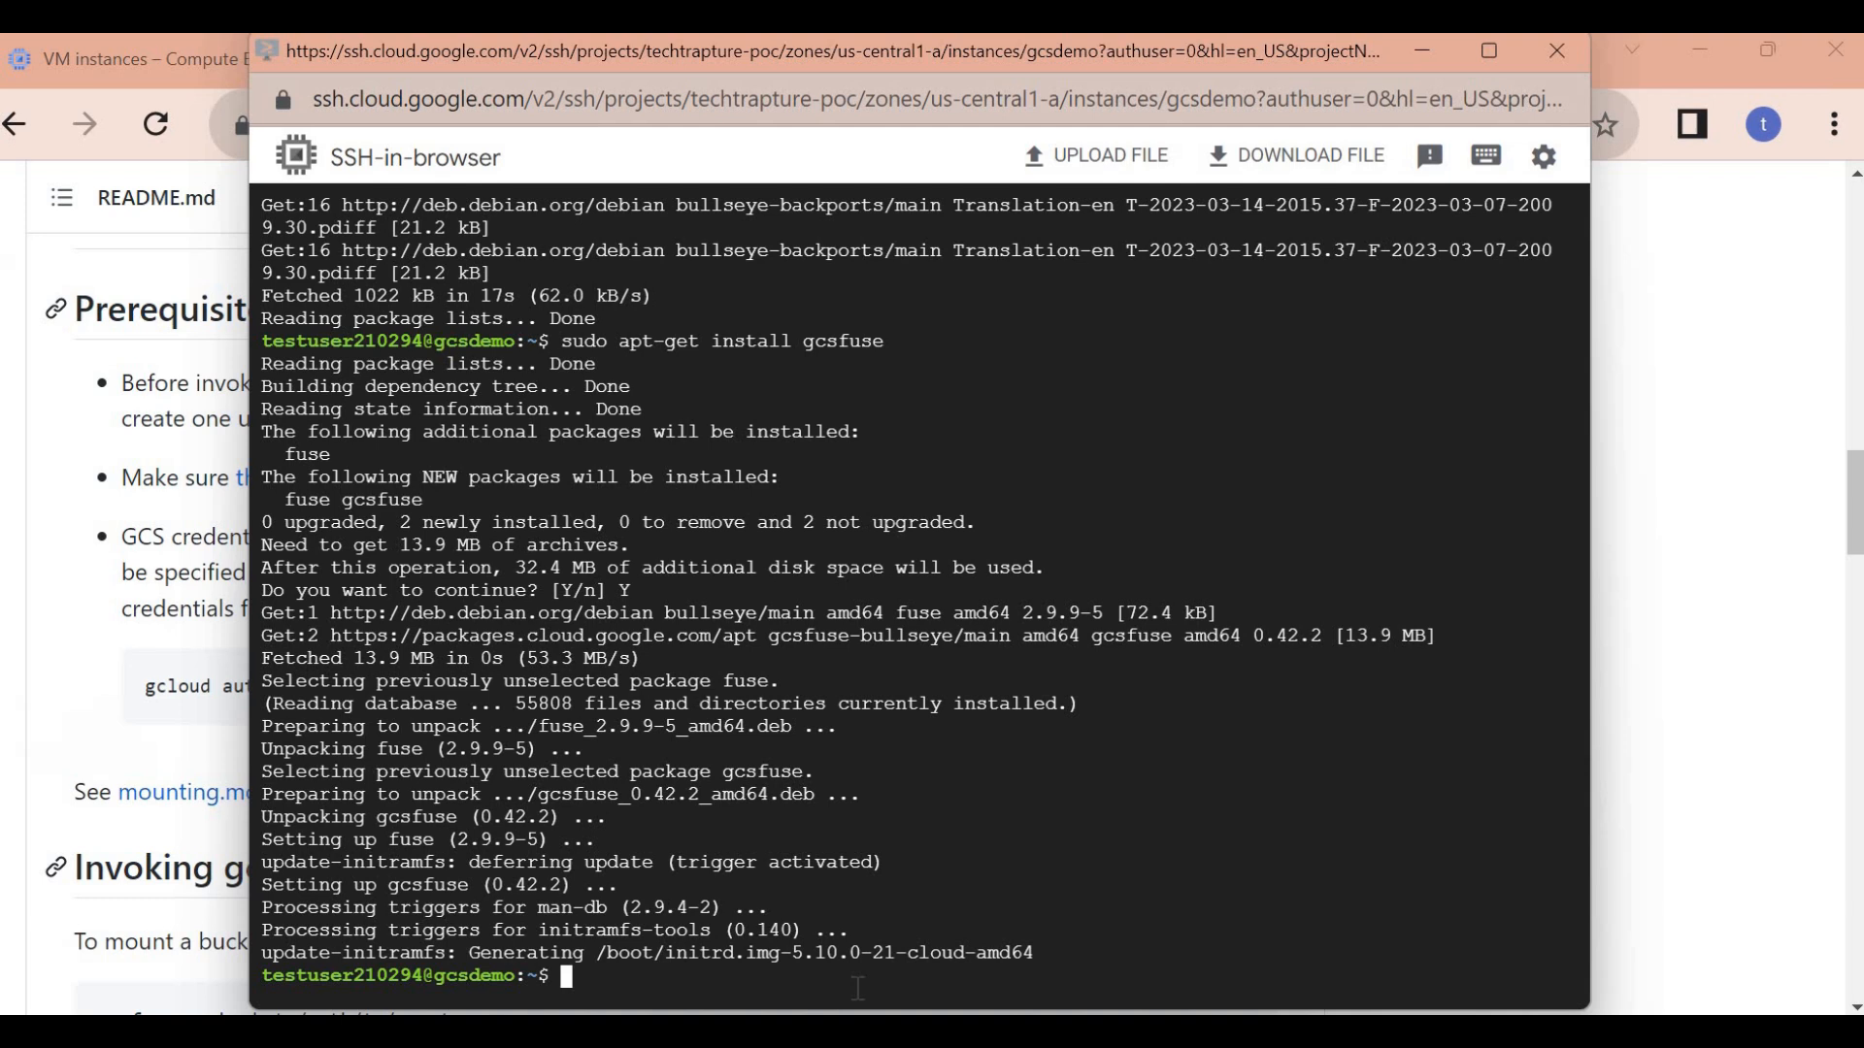
pyautogui.write('gs')
pyautogui.press('BackSpace')
pyautogui.press('BackSpace')
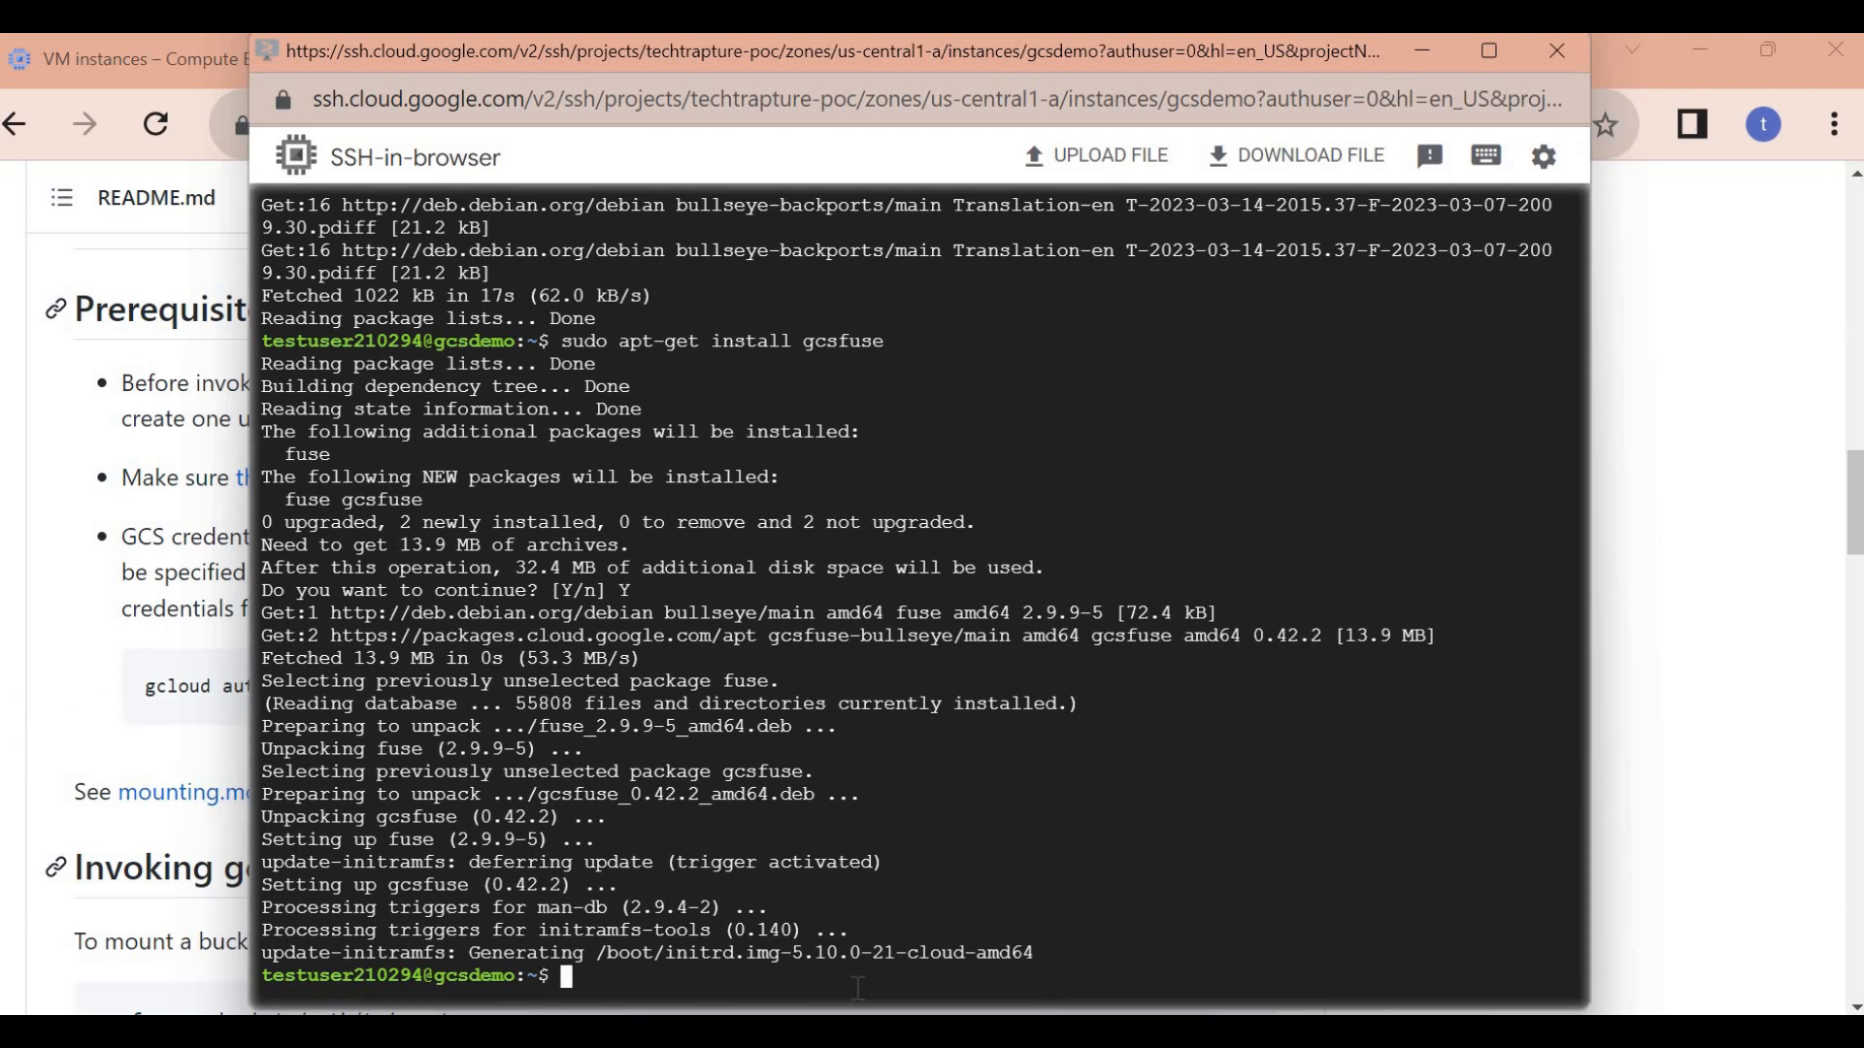
pyautogui.write('mkdir ')
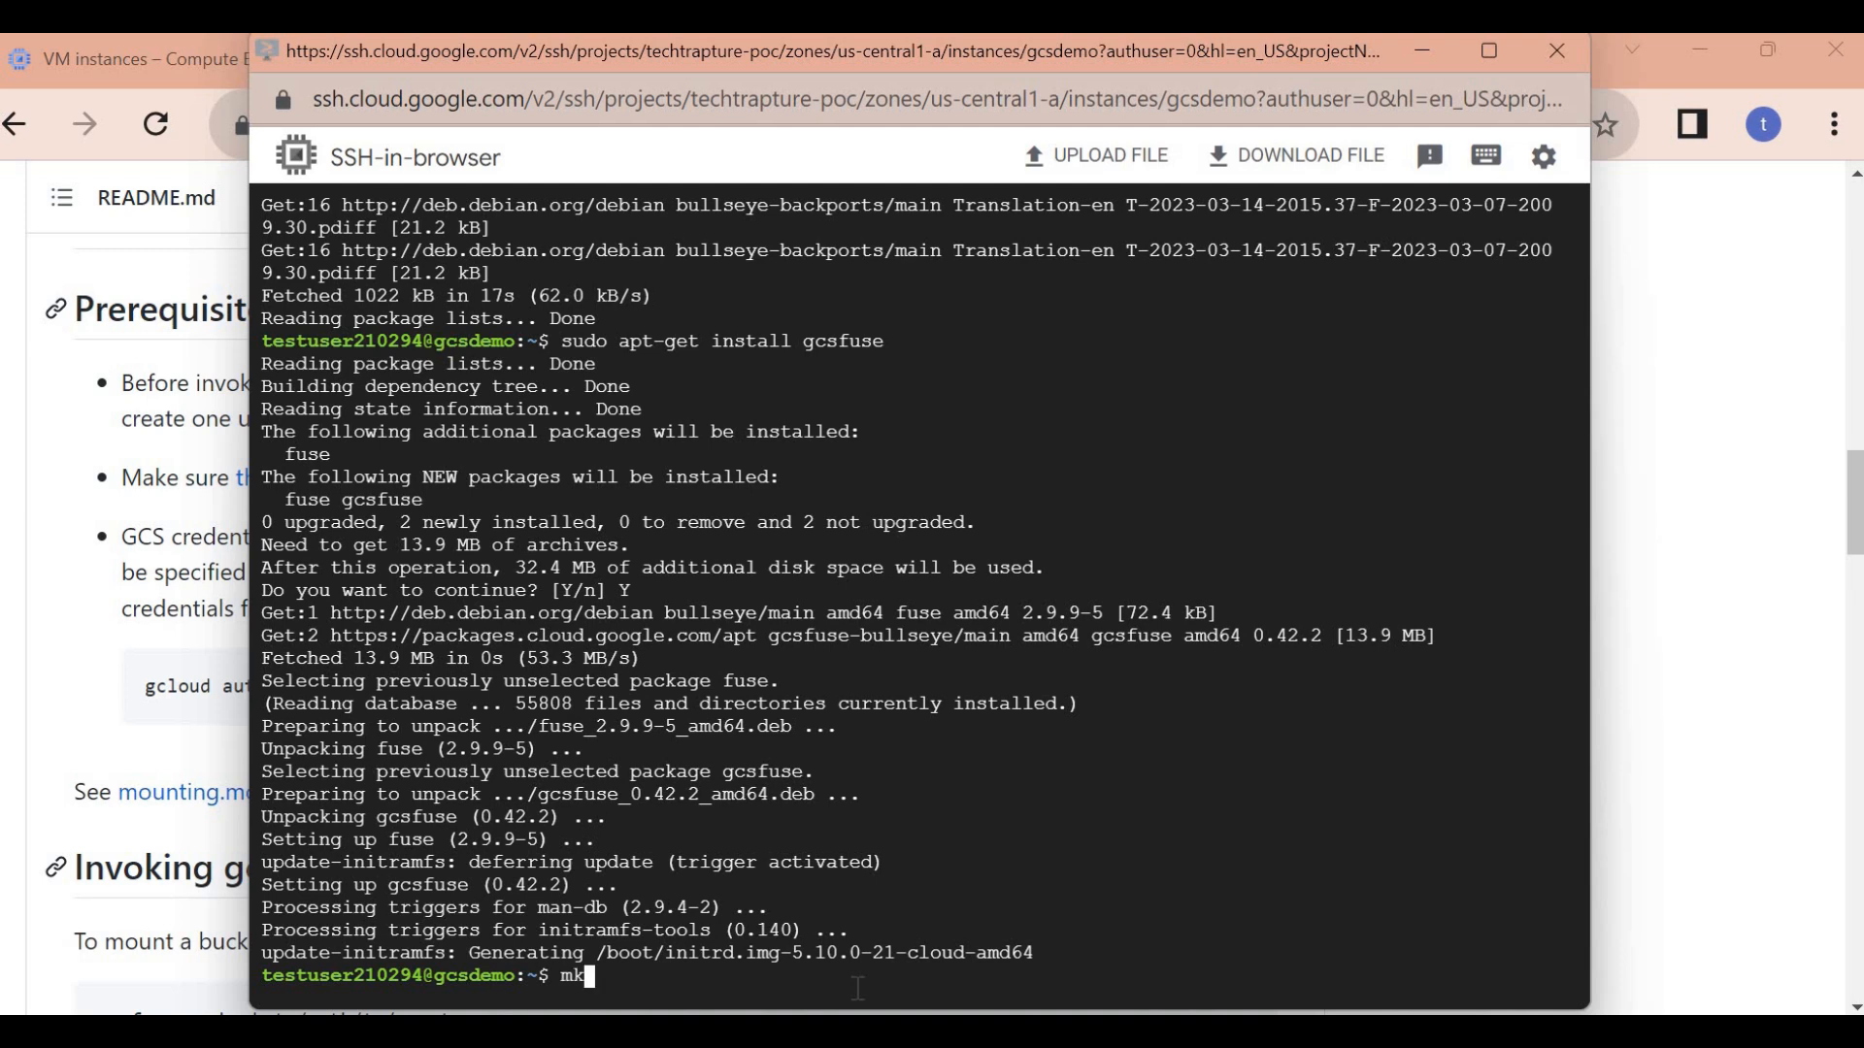
pyautogui.write('app')
pyautogui.press('Return')
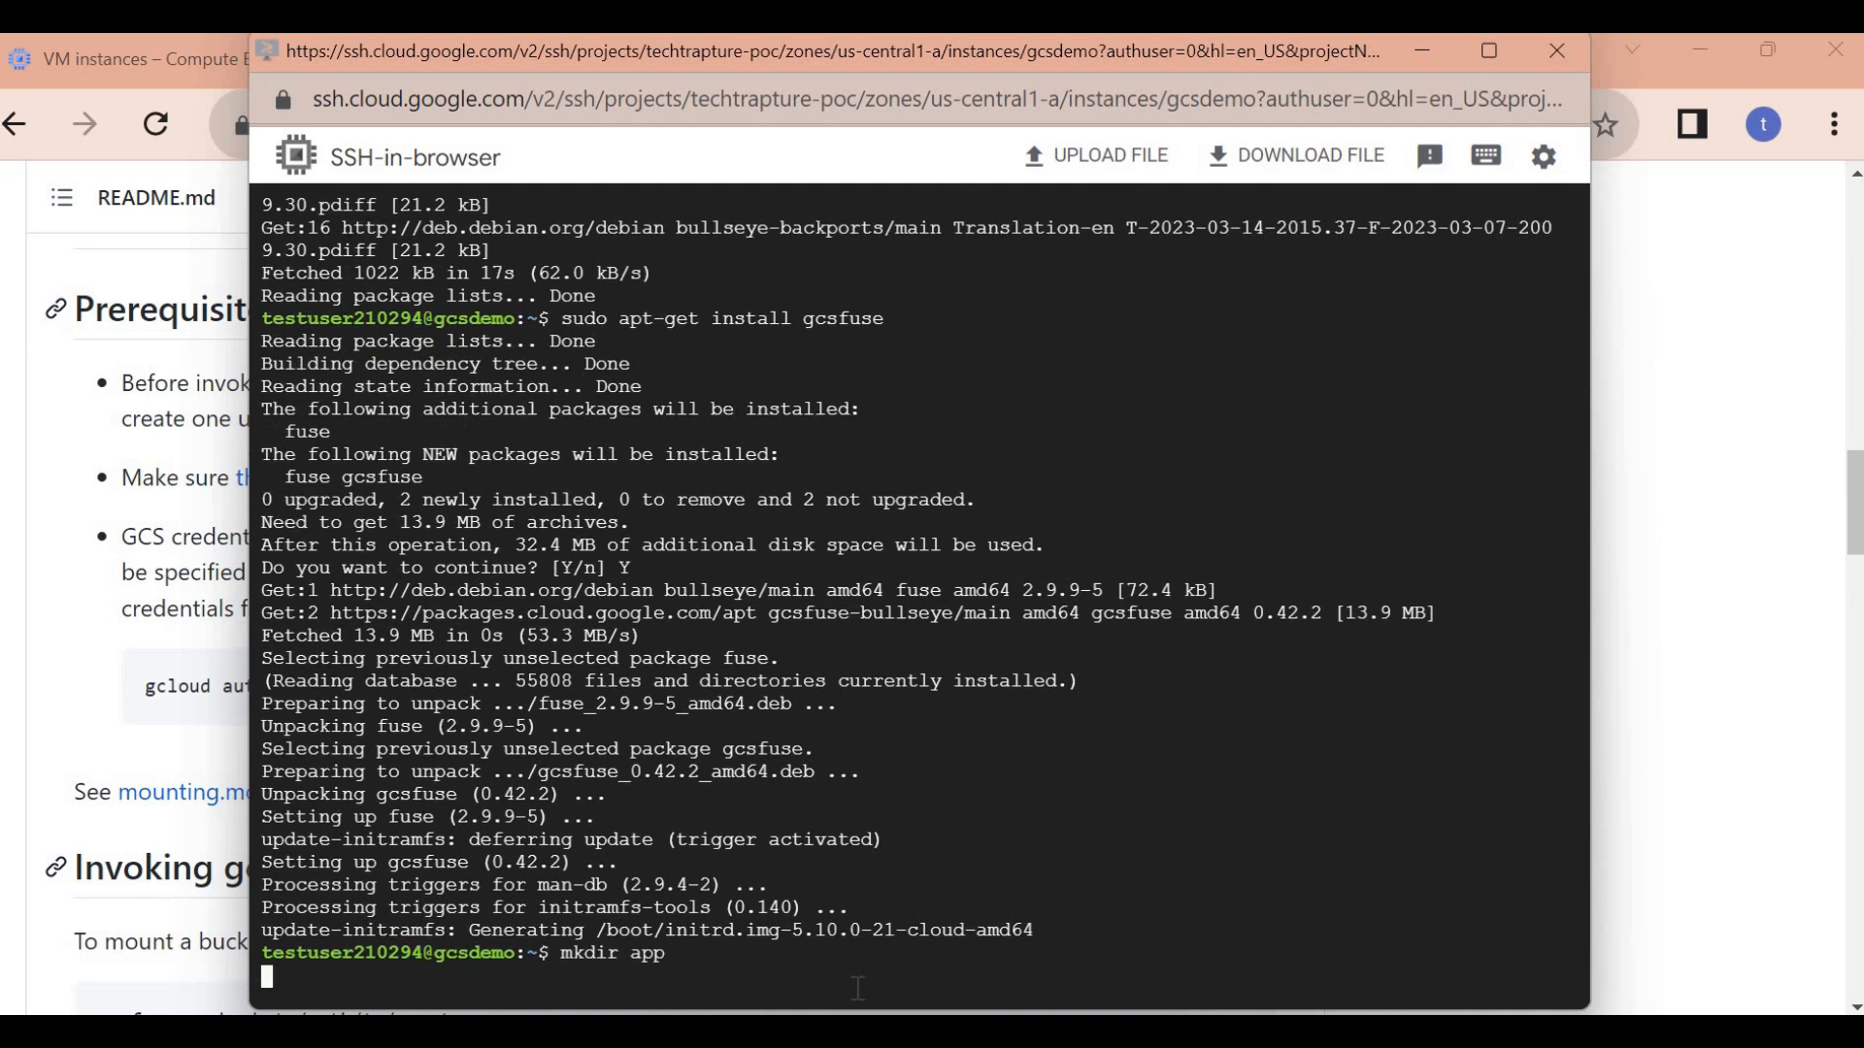
# - Give the app directory full permissions with chmod 777 and list the home directory's contents with ls
pyautogui.write('chmod ')
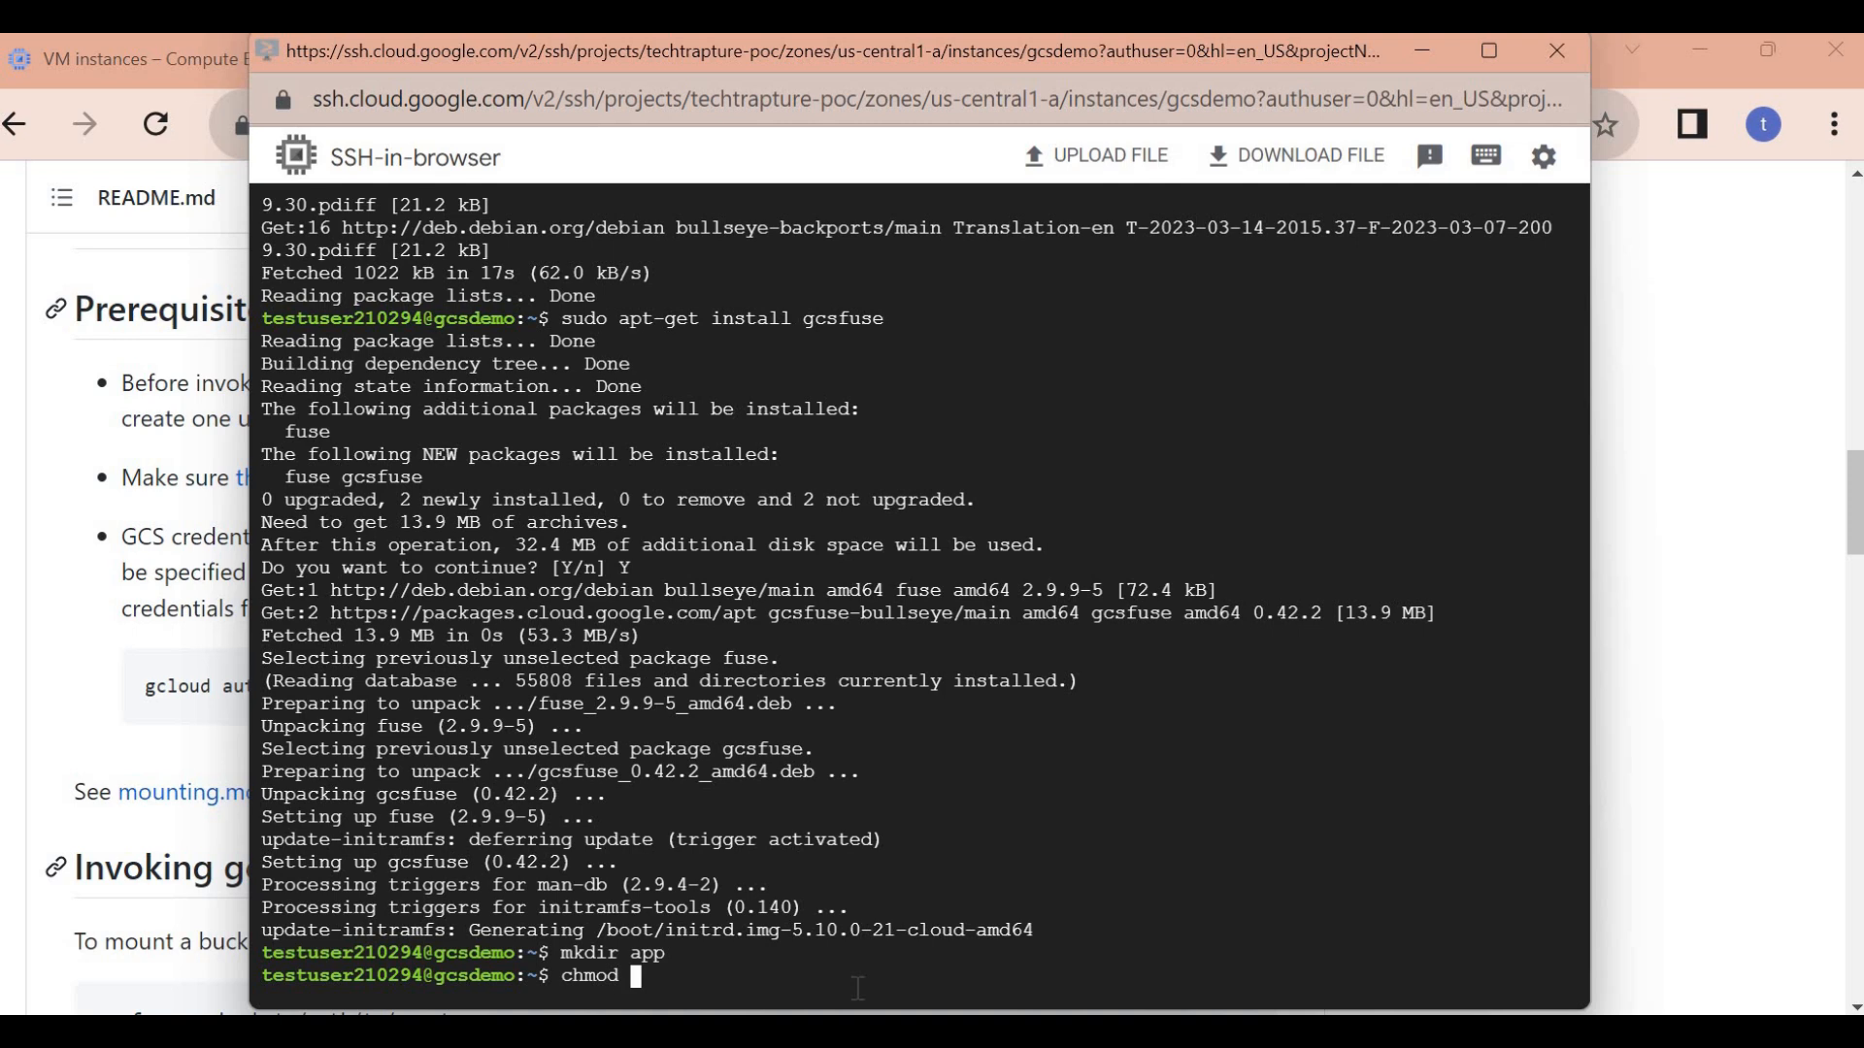
pyautogui.write('777 app')
pyautogui.press('Return')
pyautogui.write('ls')
pyautogui.press('Return')
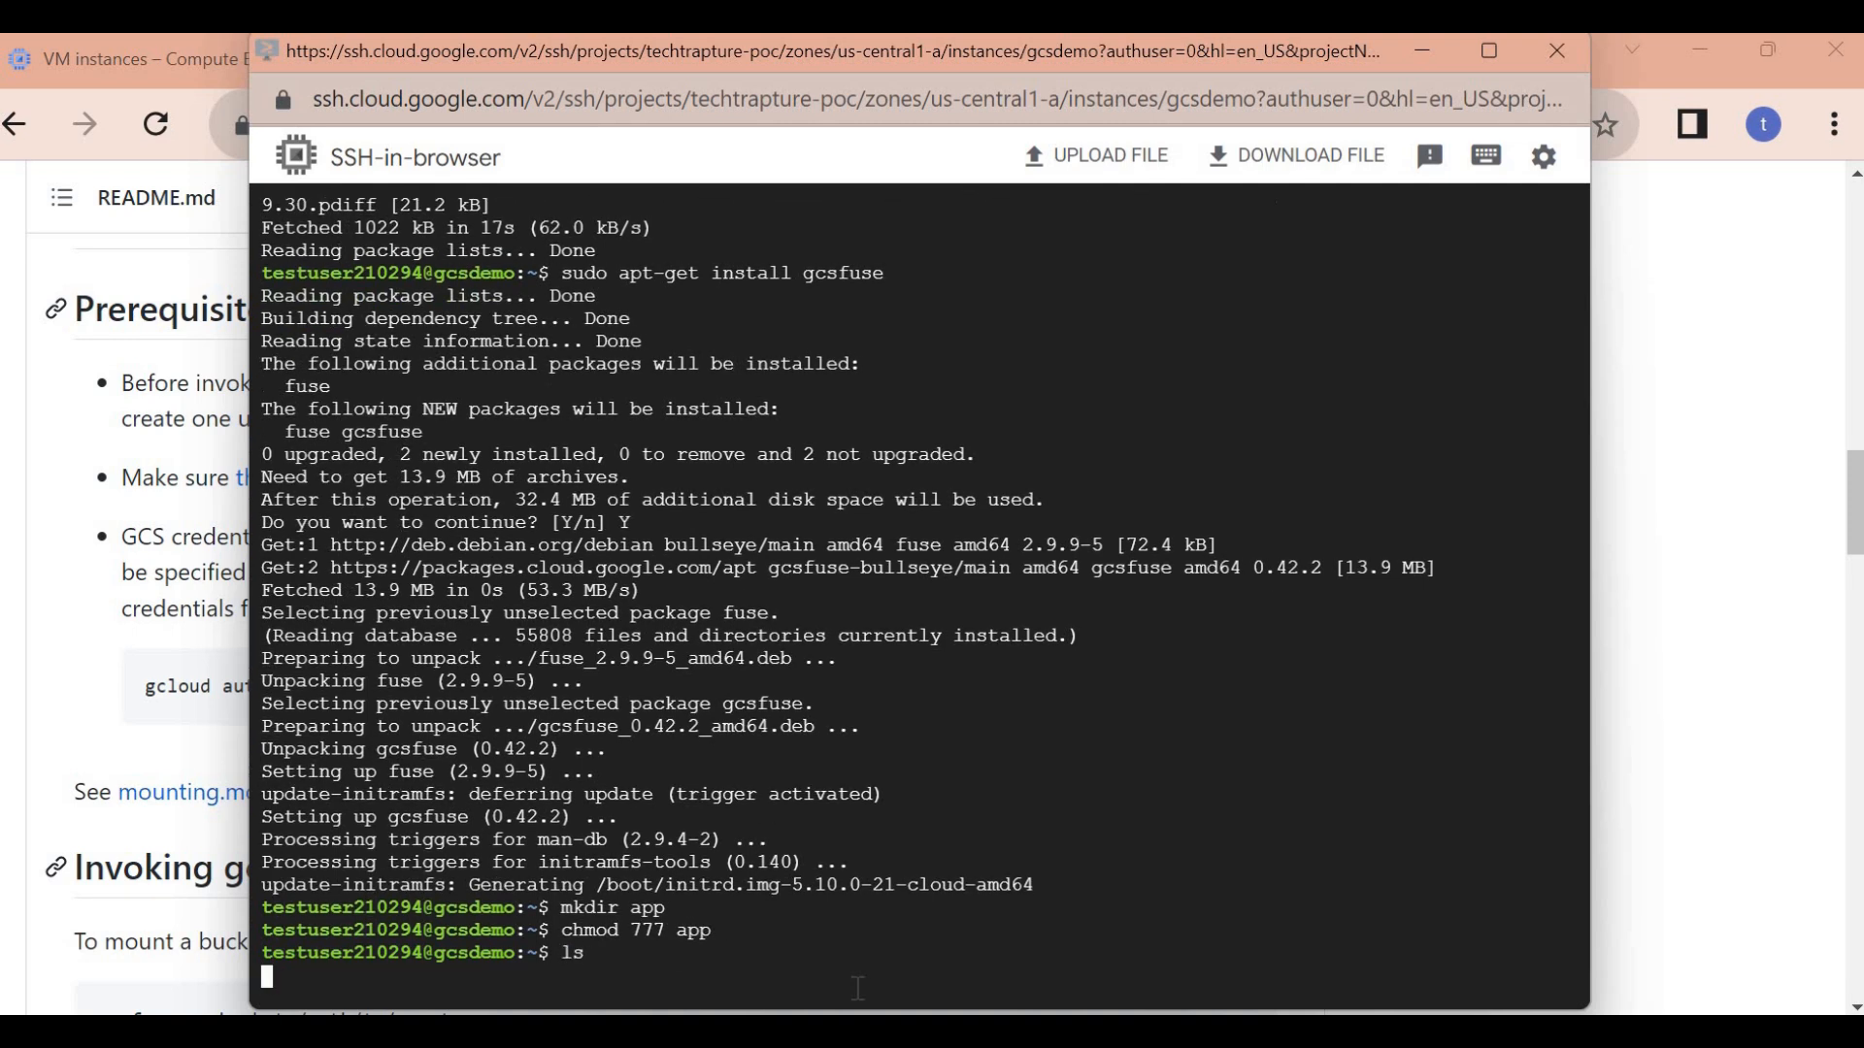
pyautogui.doubleClick(277, 953)
pyautogui.moveTo(618, 963); pyautogui.dragTo(707, 988)
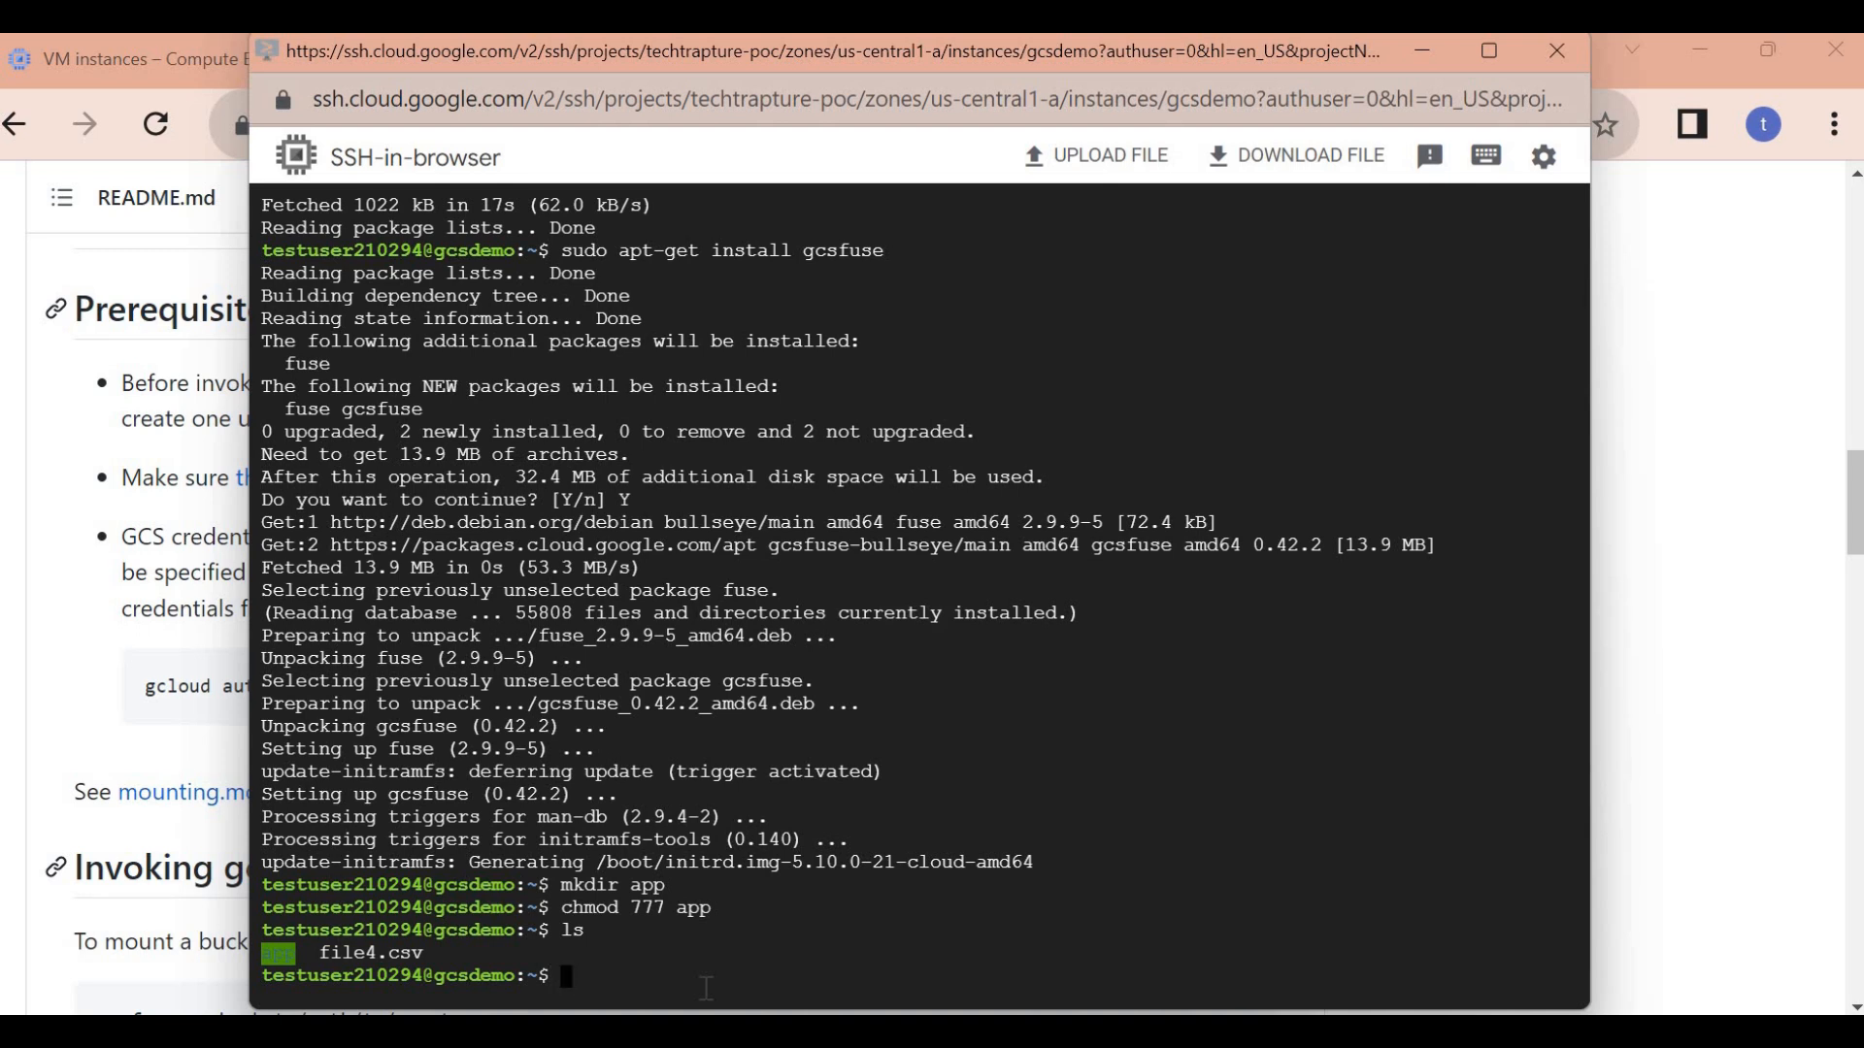
# - Return to the Google Cloud console and open the Cloud Storage buckets list
pyautogui.click(126, 58)
pyautogui.click(516, 62)
pyautogui.moveTo(516, 72); pyautogui.dragTo(742, 222)
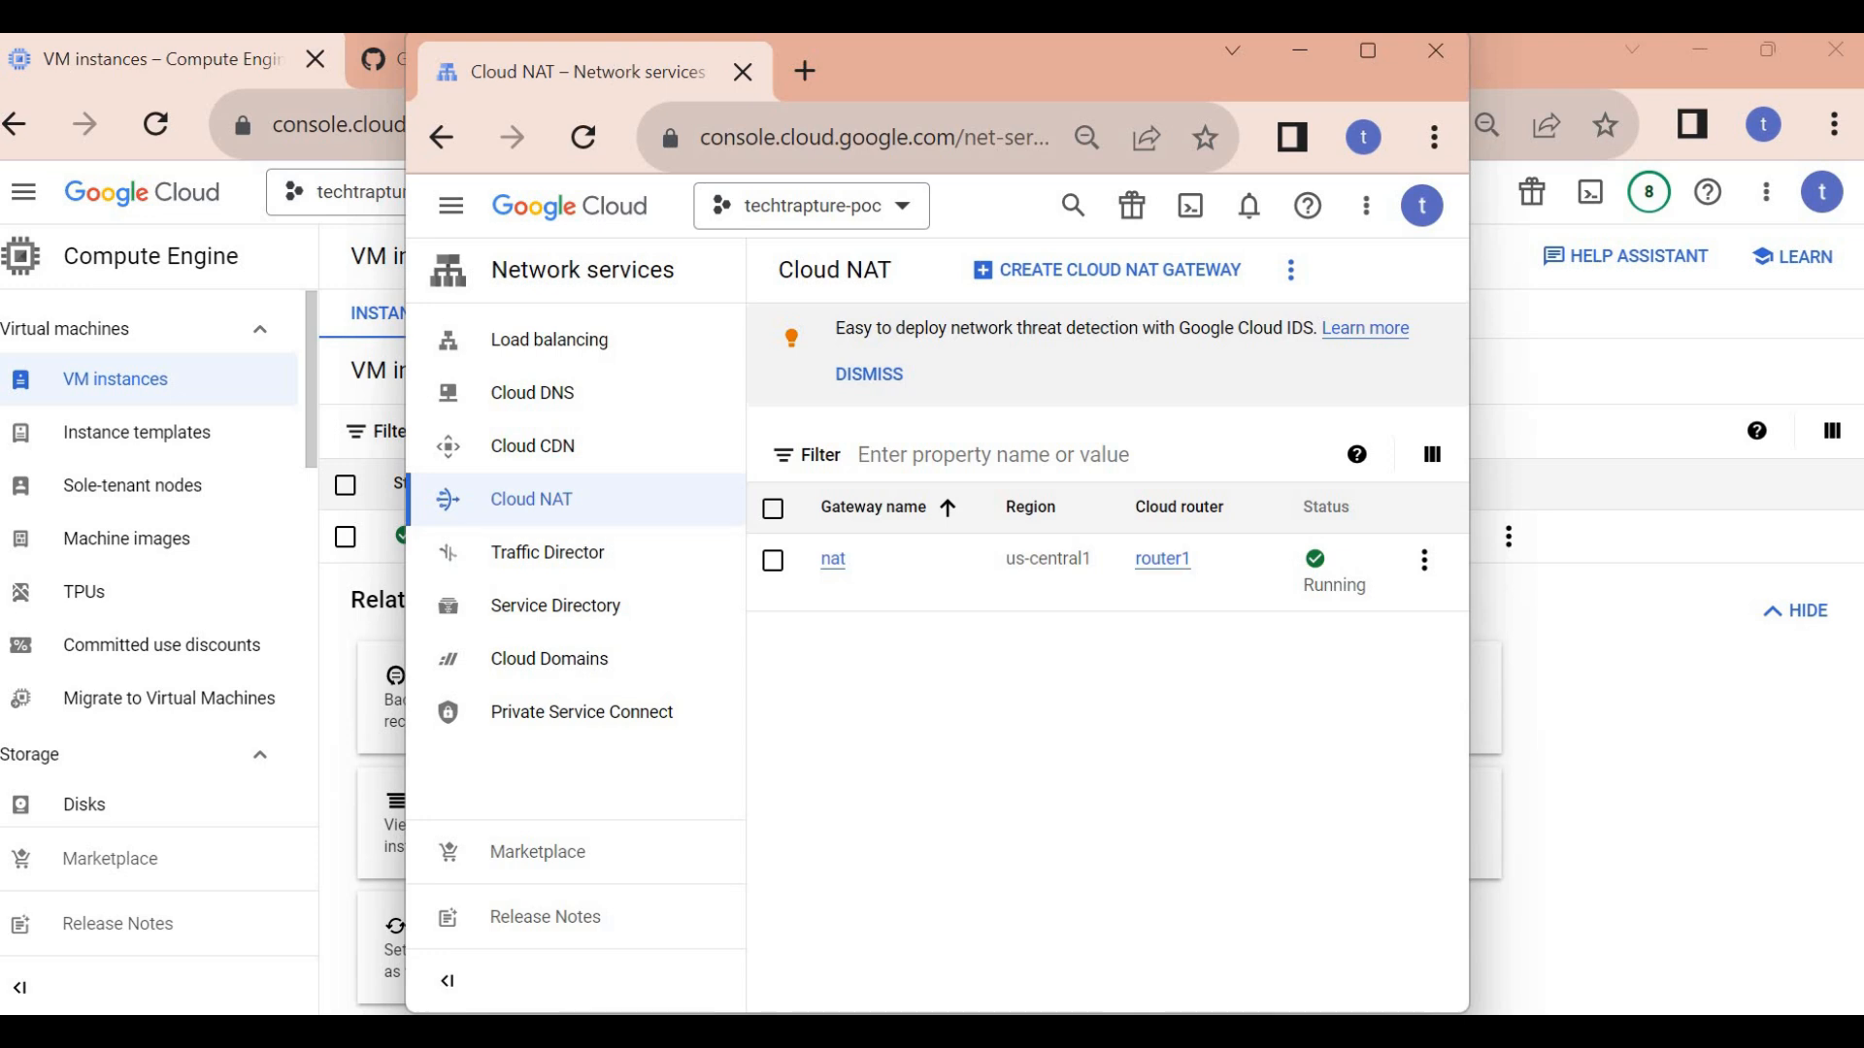
pyautogui.moveTo(430, 84); pyautogui.dragTo(116, 60)
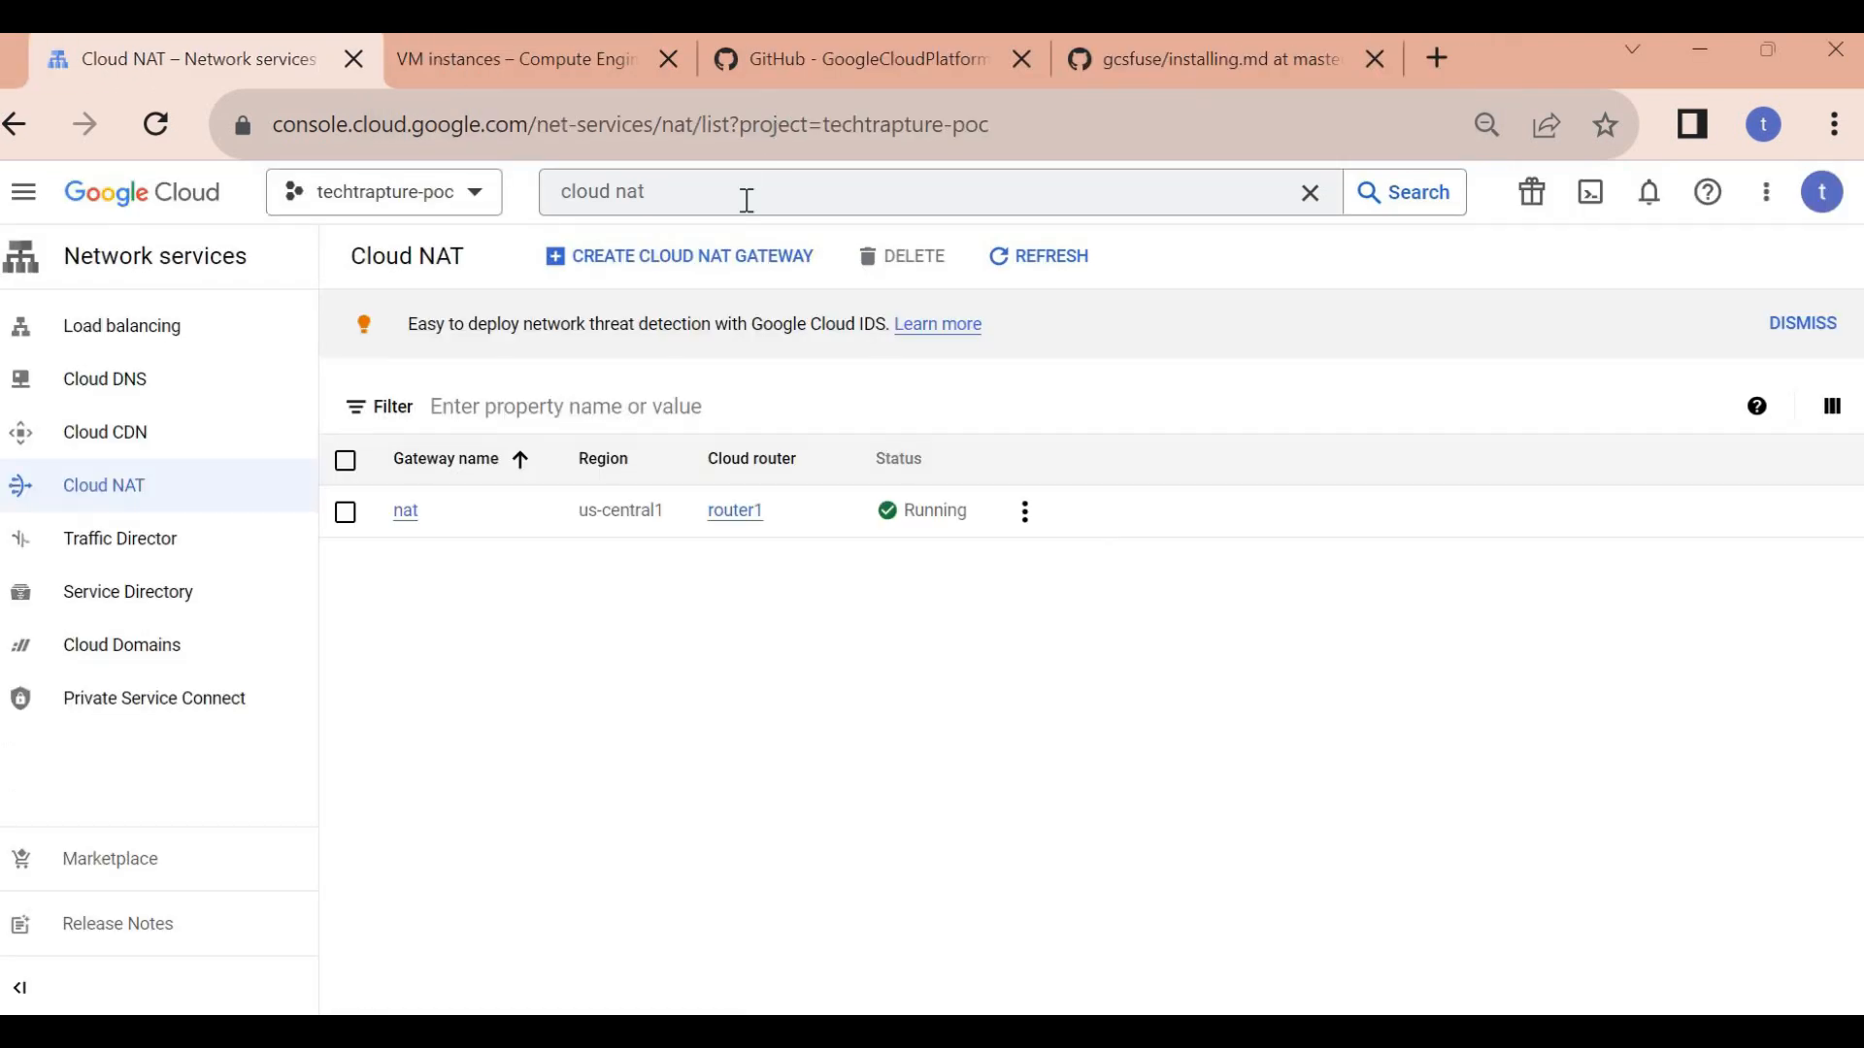
pyautogui.doubleClick(745, 195)
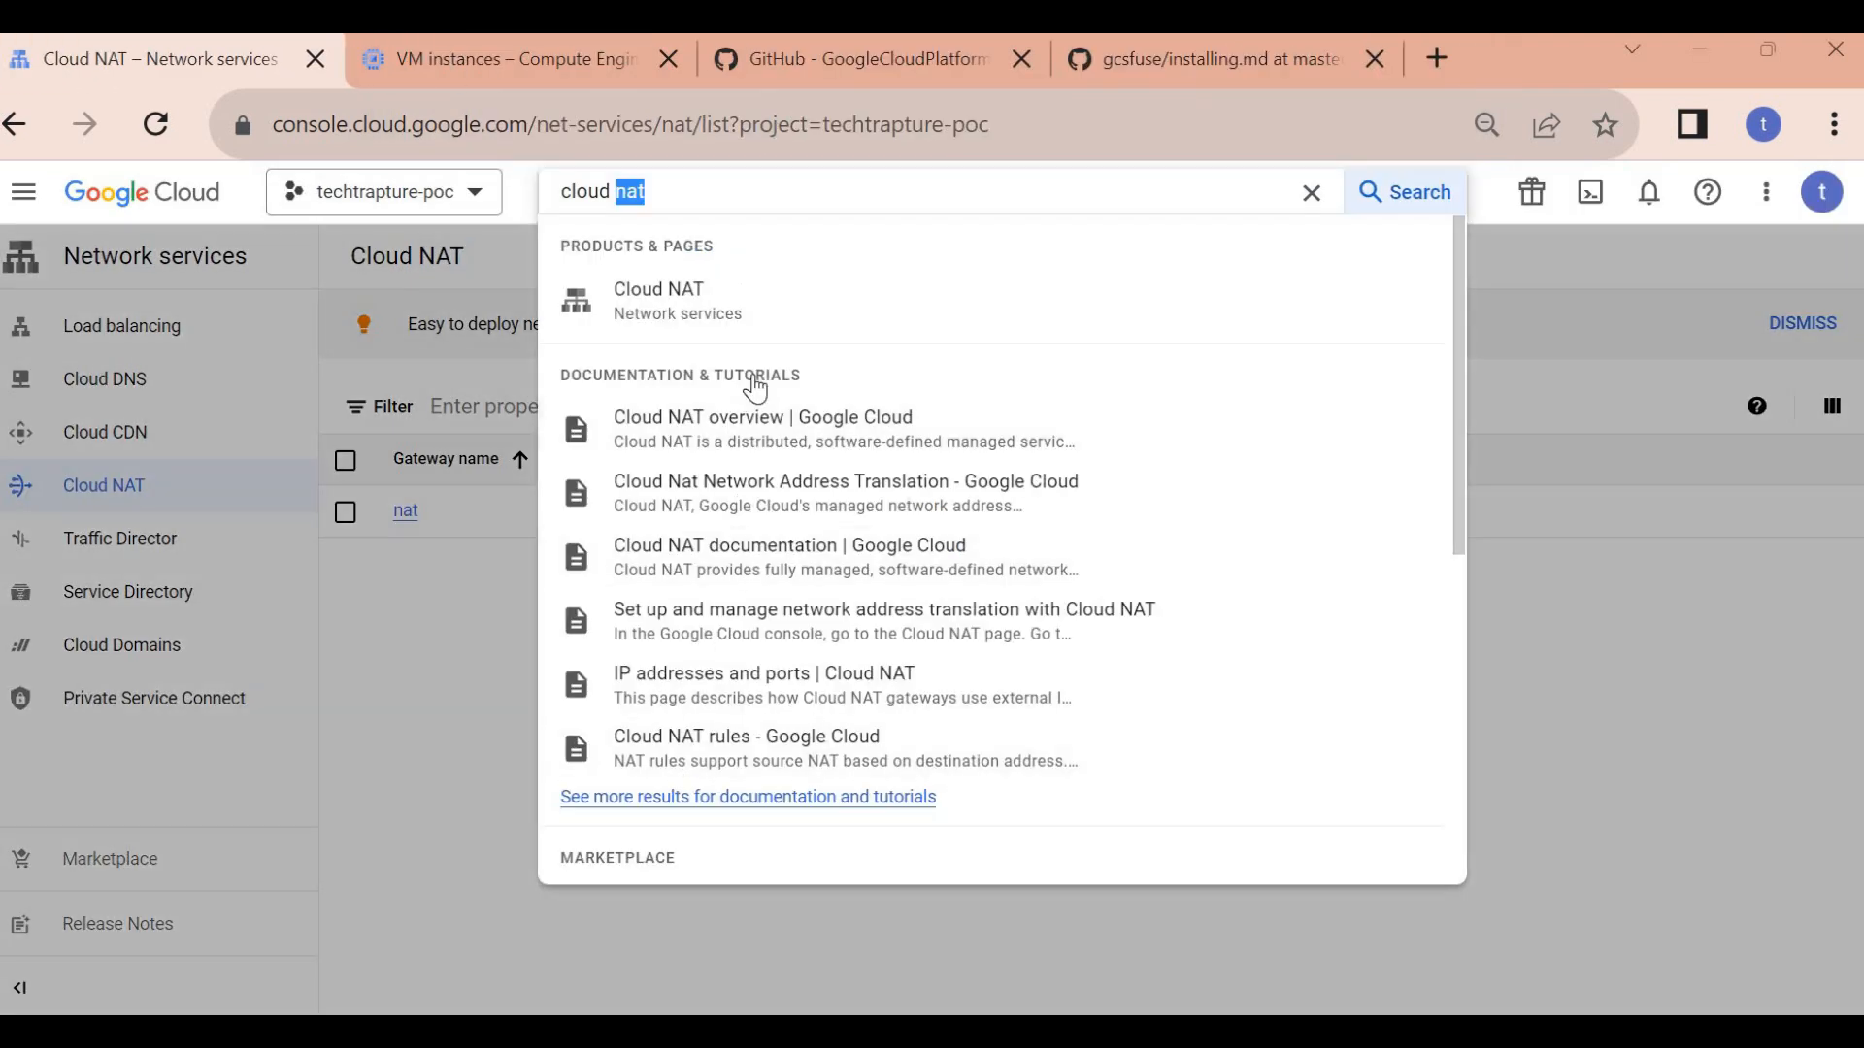
pyautogui.press('BackSpace')
pyautogui.click(719, 439)
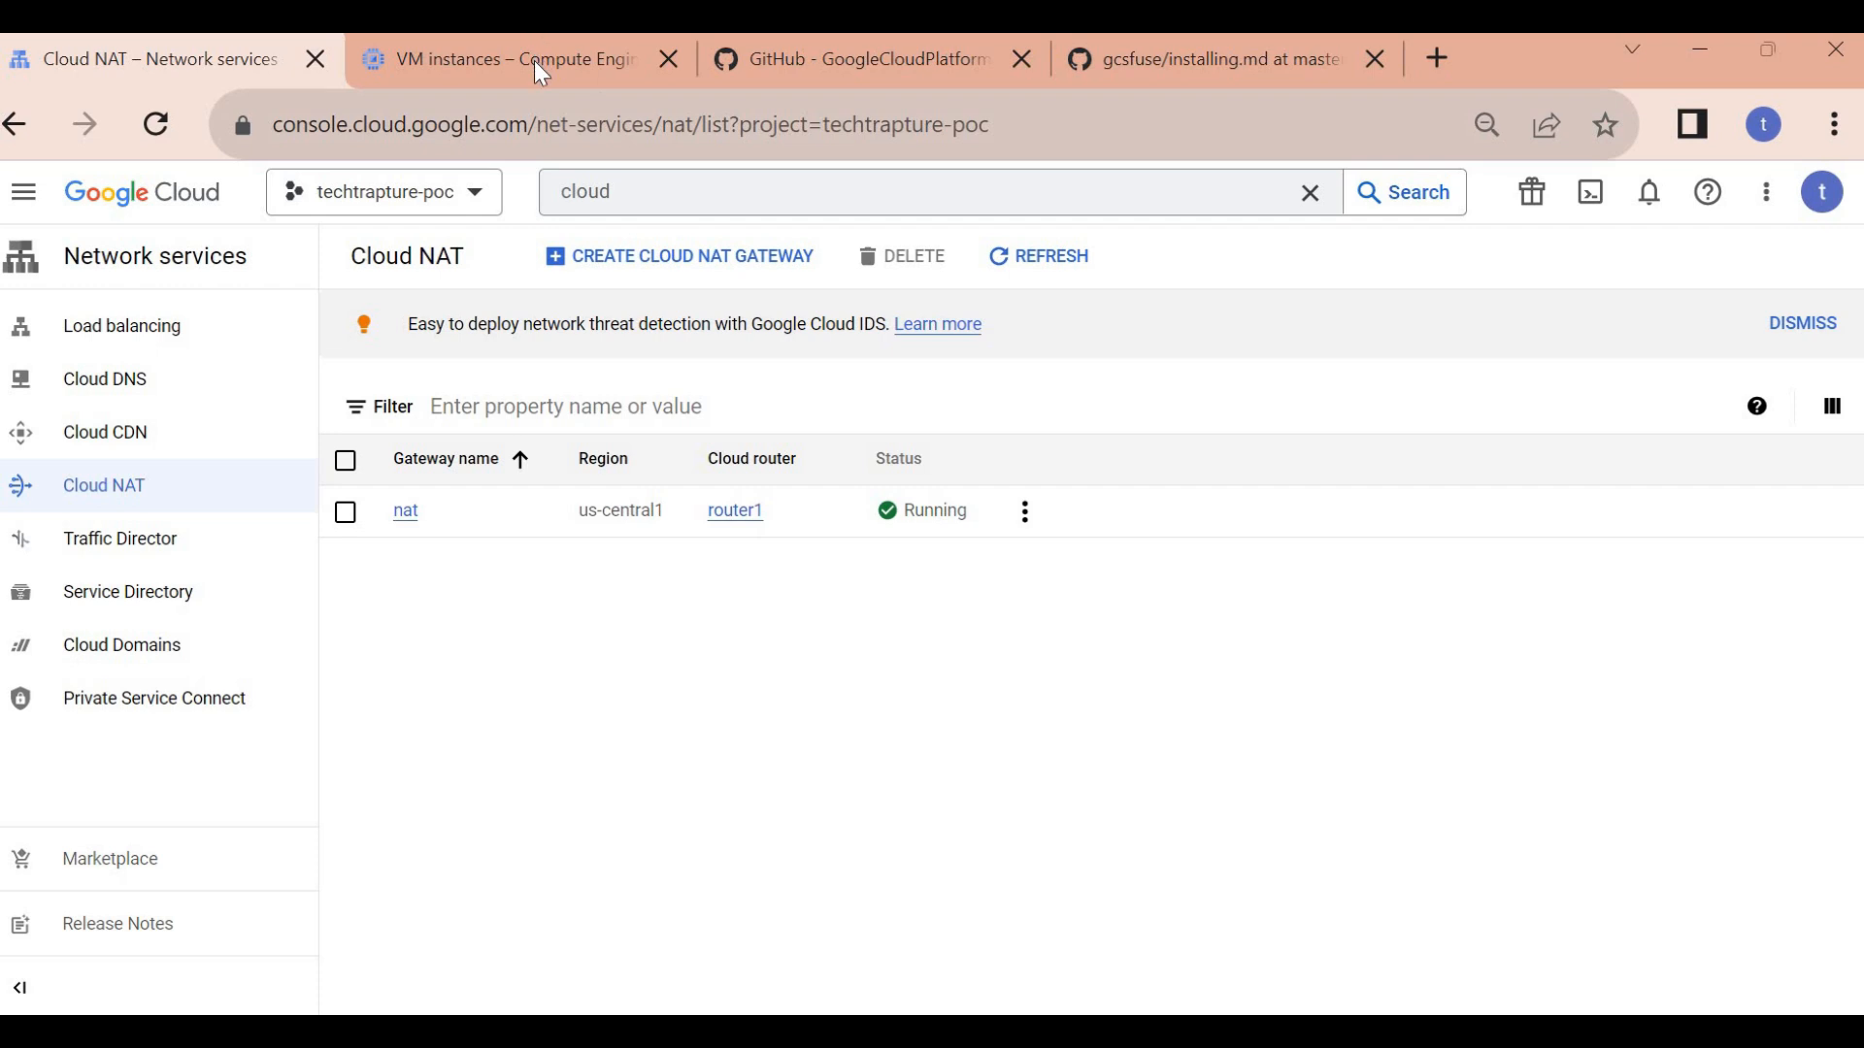
pyautogui.click(651, 187)
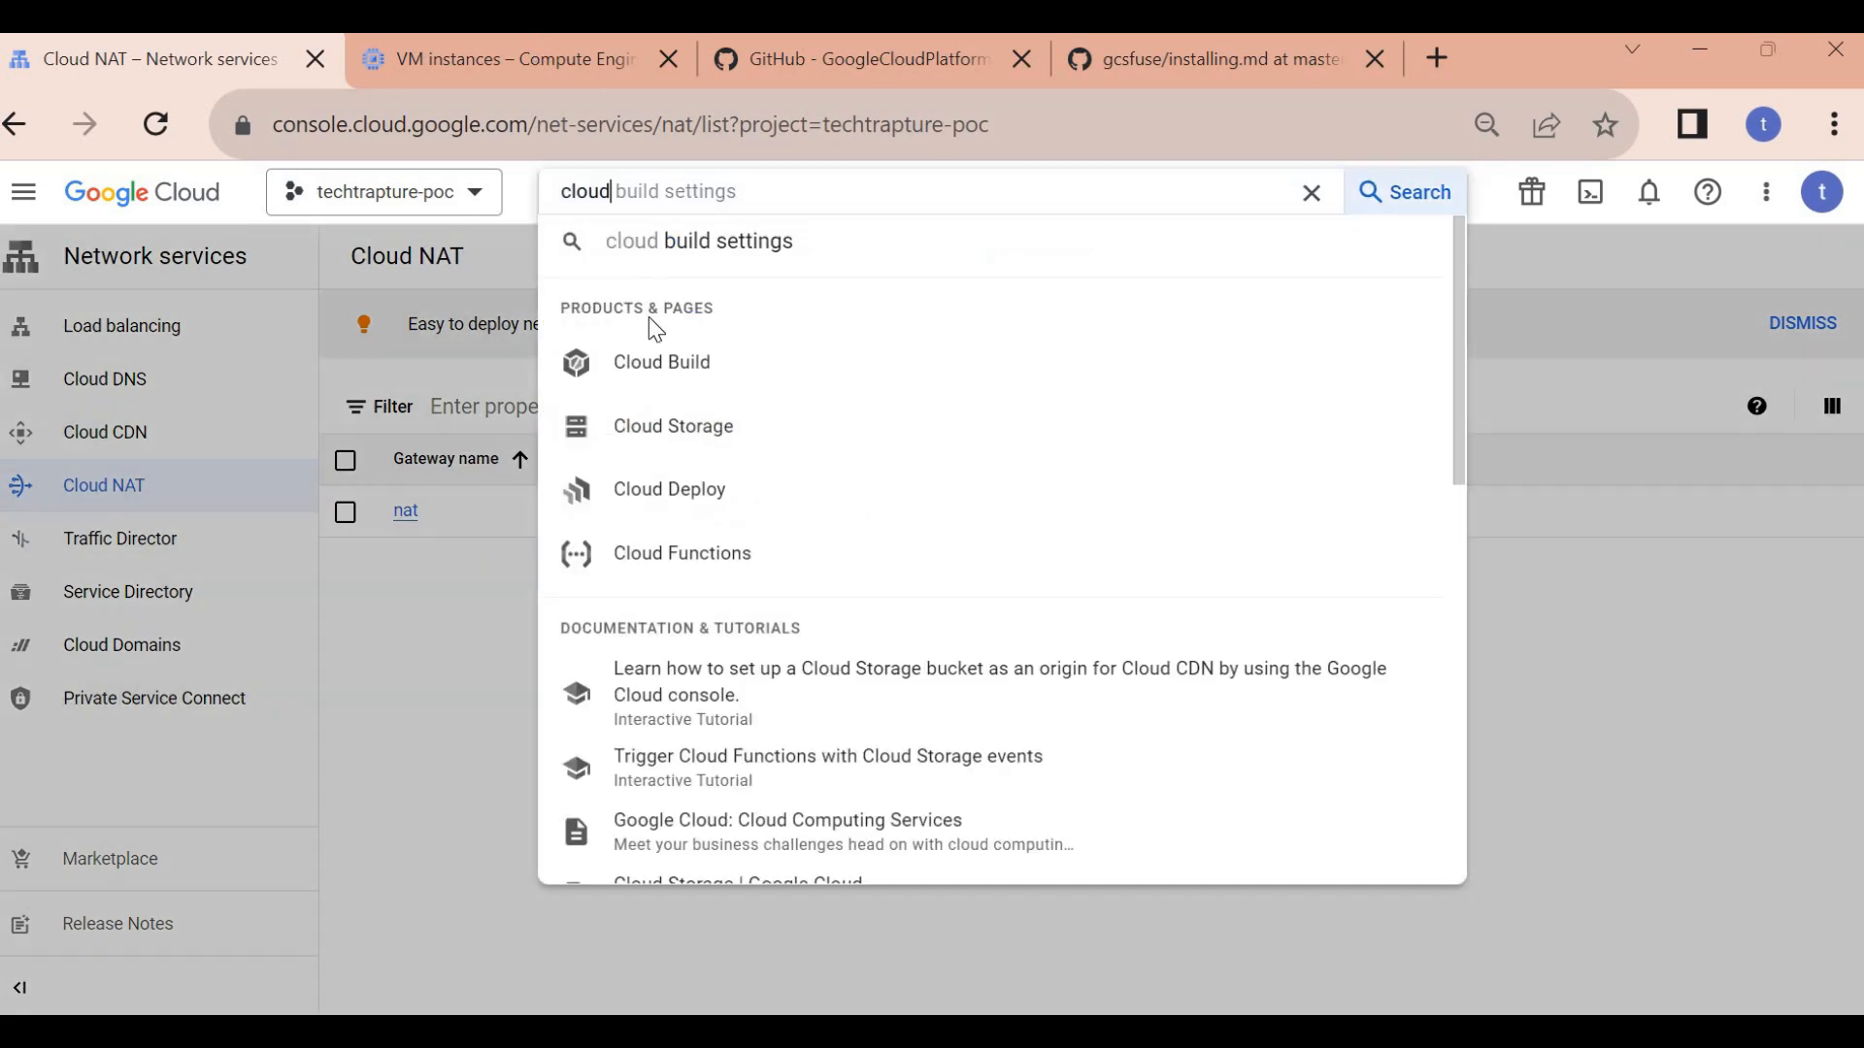
pyautogui.click(668, 434)
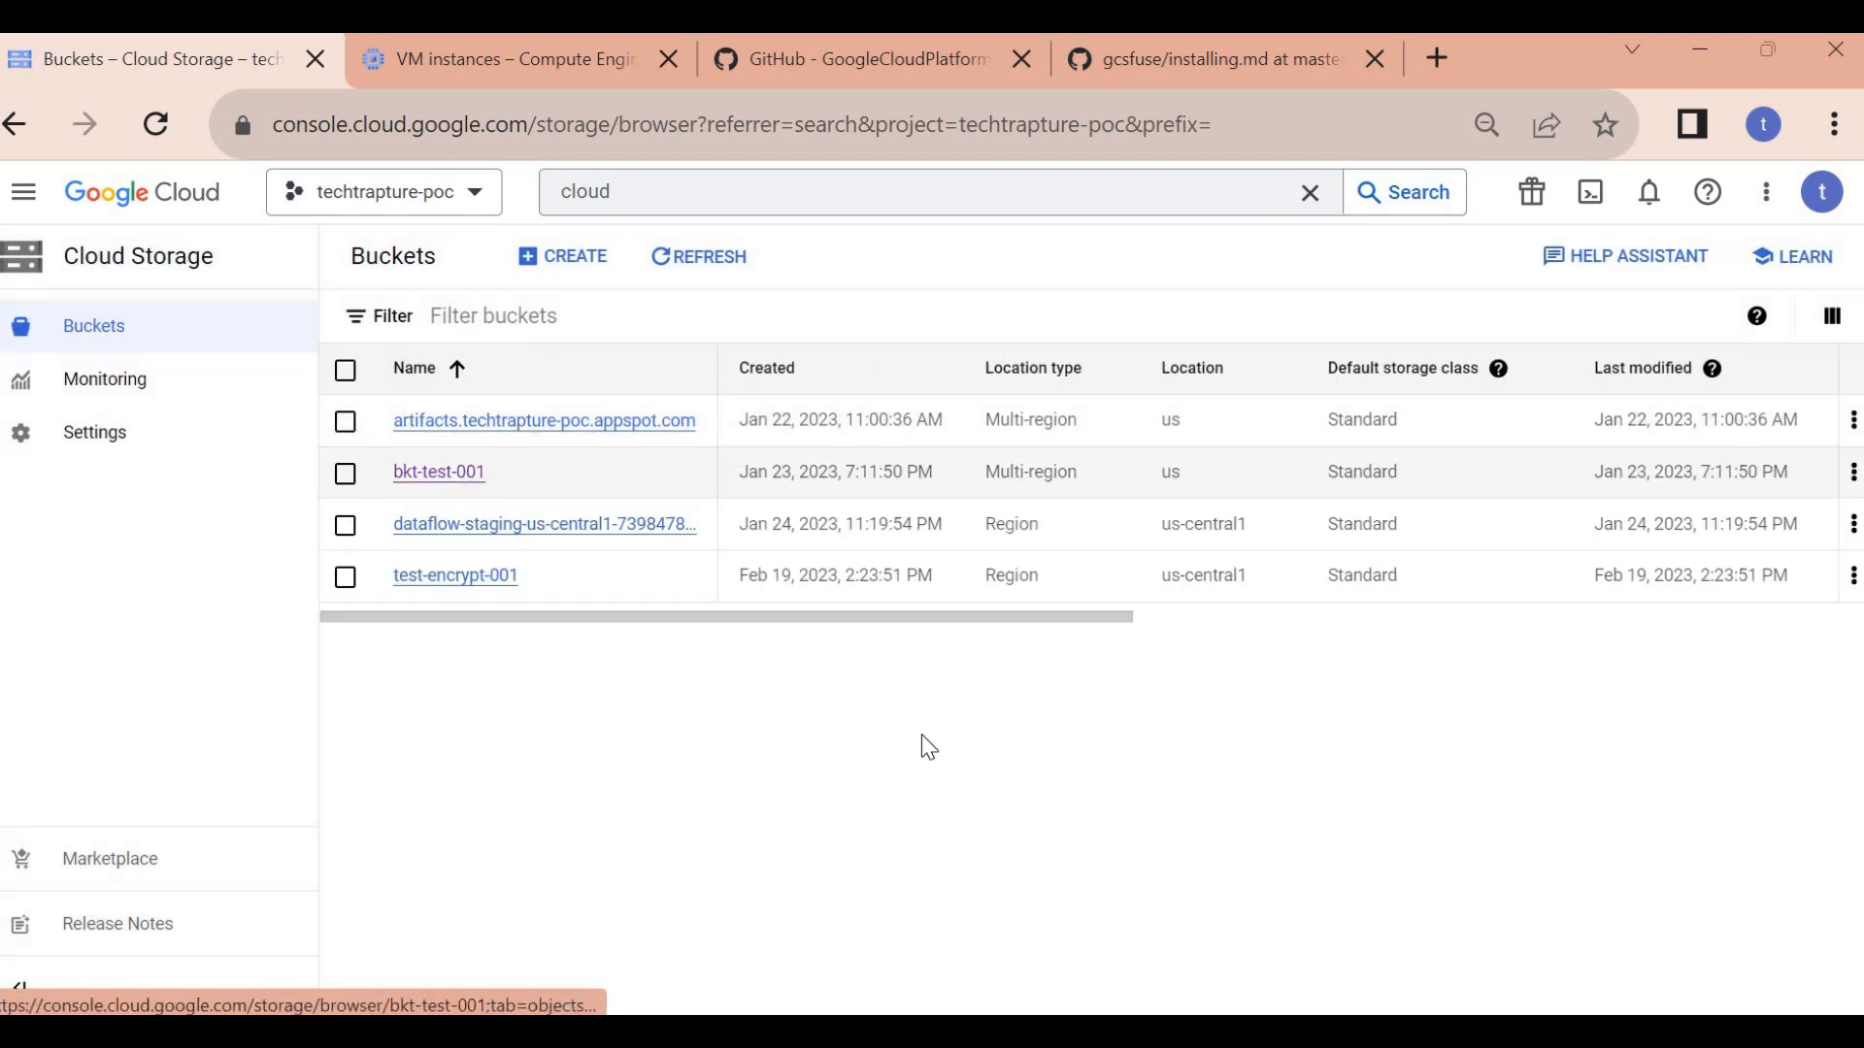
# - Switch to the gcsdemo SSH session and mount the bucket on the new directory with gcsfuse bkt-test-001 app
pyautogui.moveTo(1224, 1029)
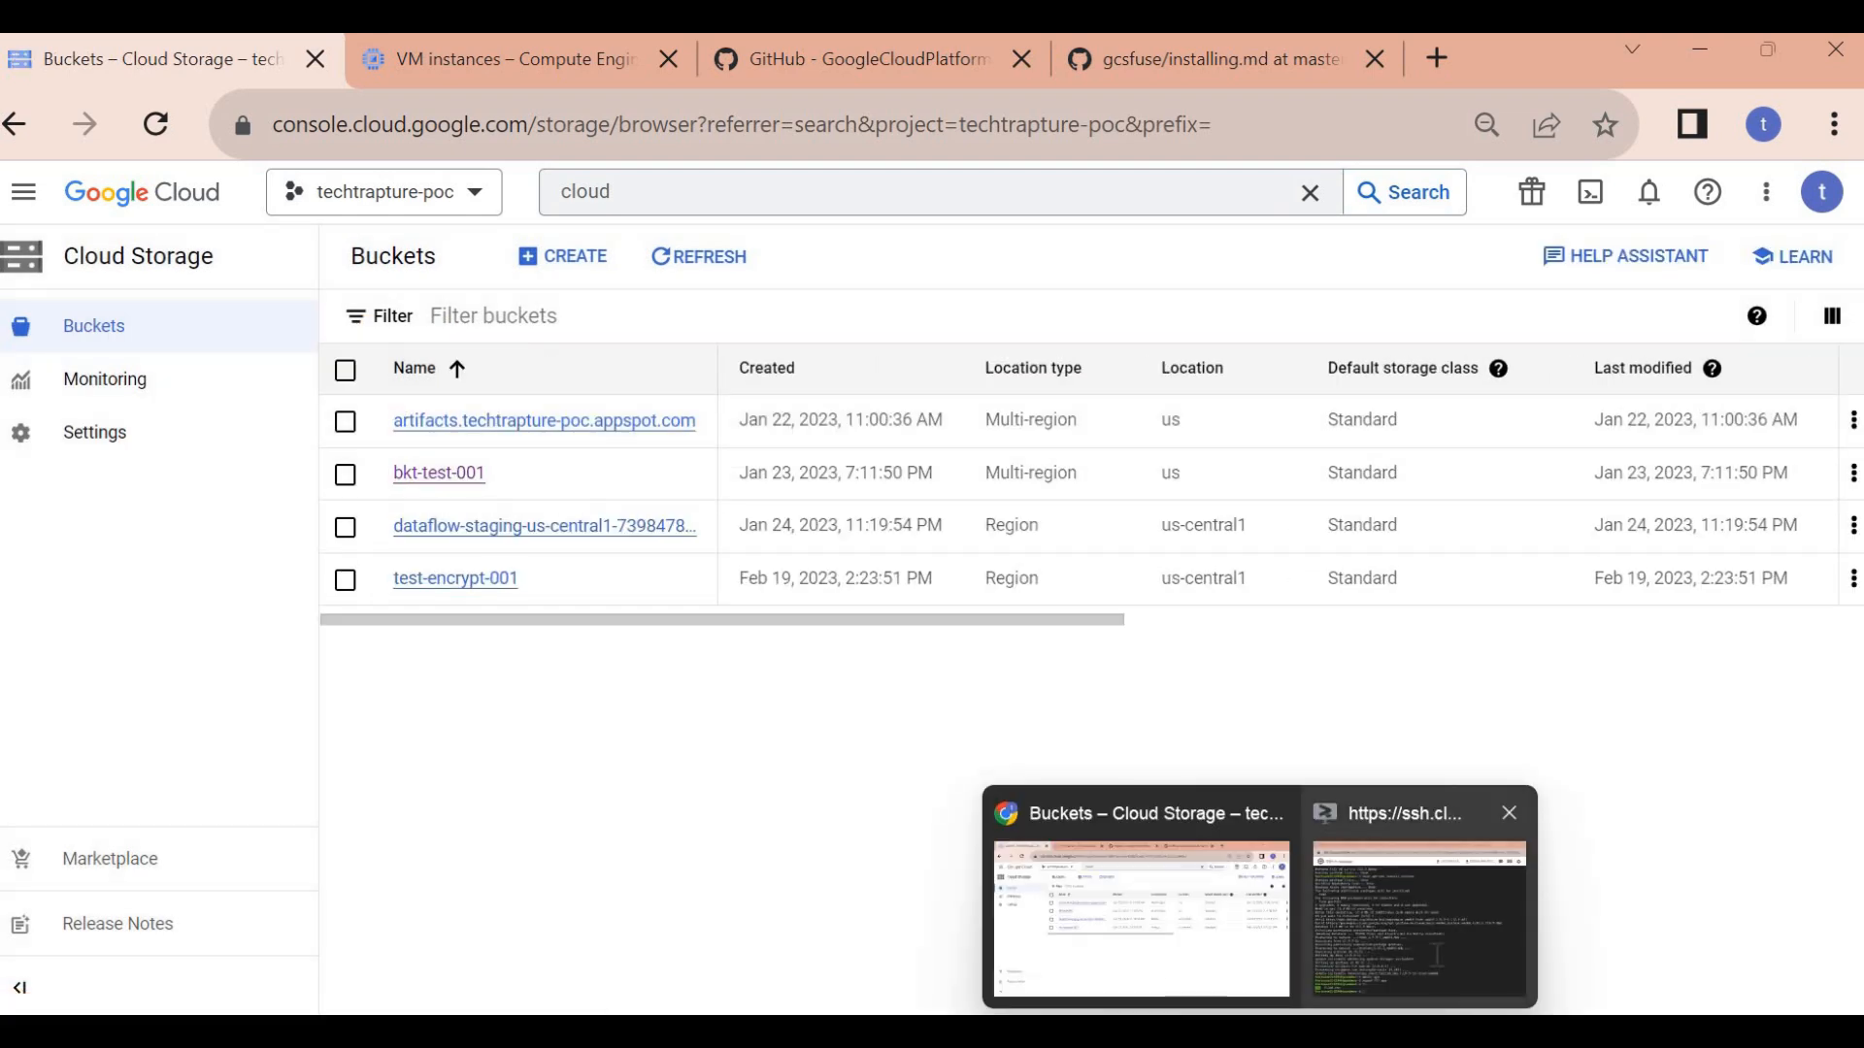
pyautogui.click(1427, 932)
pyautogui.write('gcsfuse bkt-test-001 ')
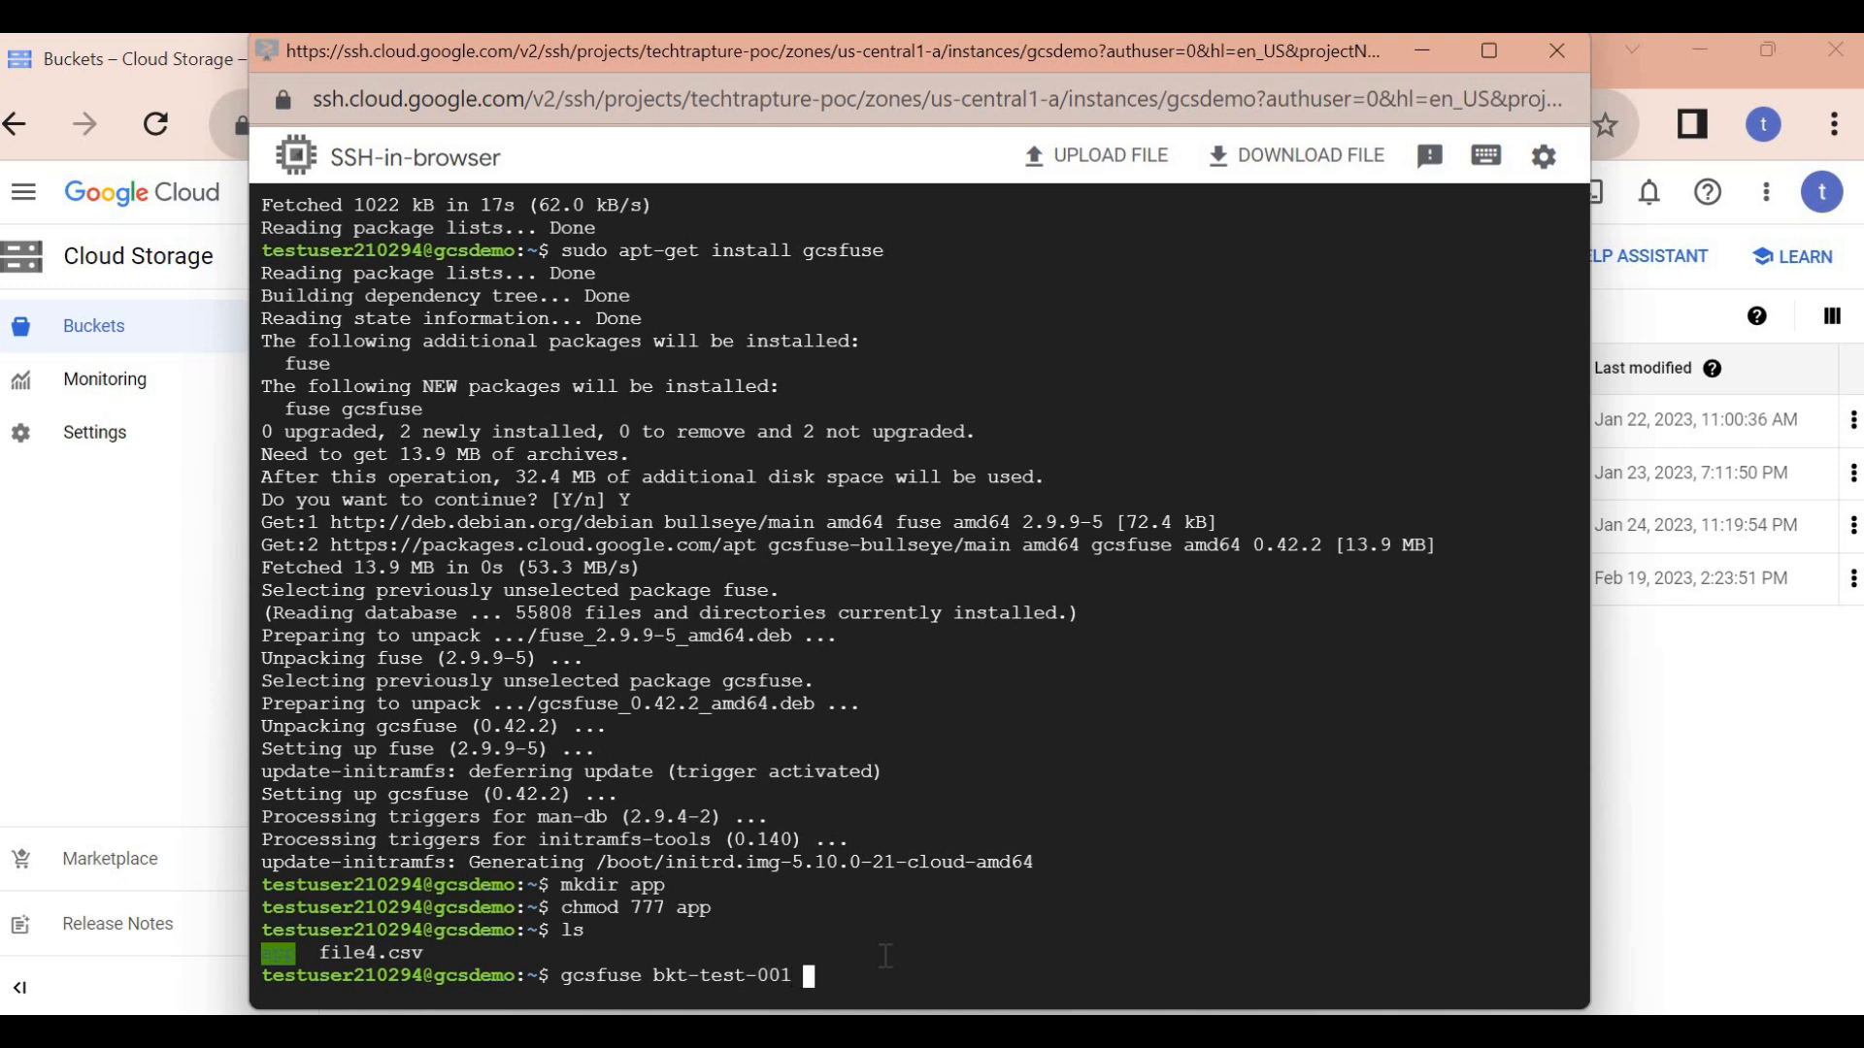
pyautogui.write('app')
pyautogui.press('Return')
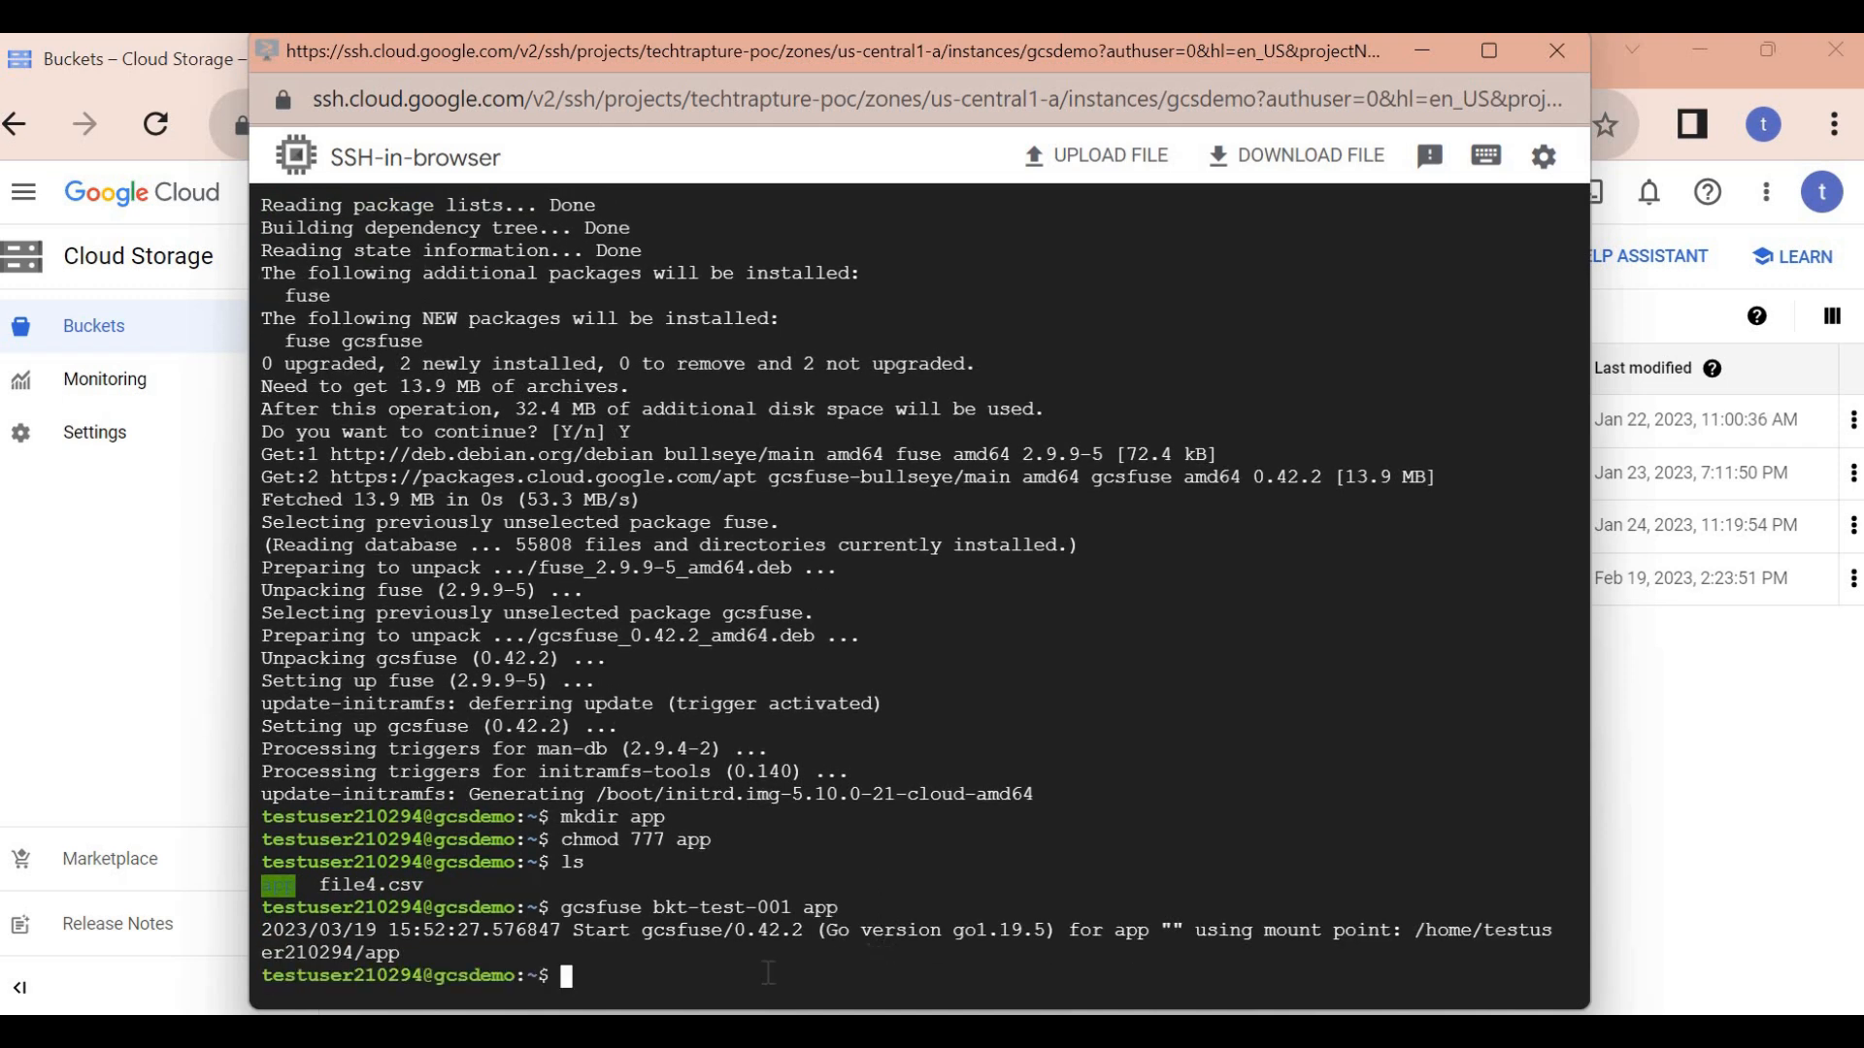
# - List the mounted filesystems with df -h and examine the bkt-test-001 entry and its mount point
pyautogui.write('df -h')
pyautogui.press('Return')
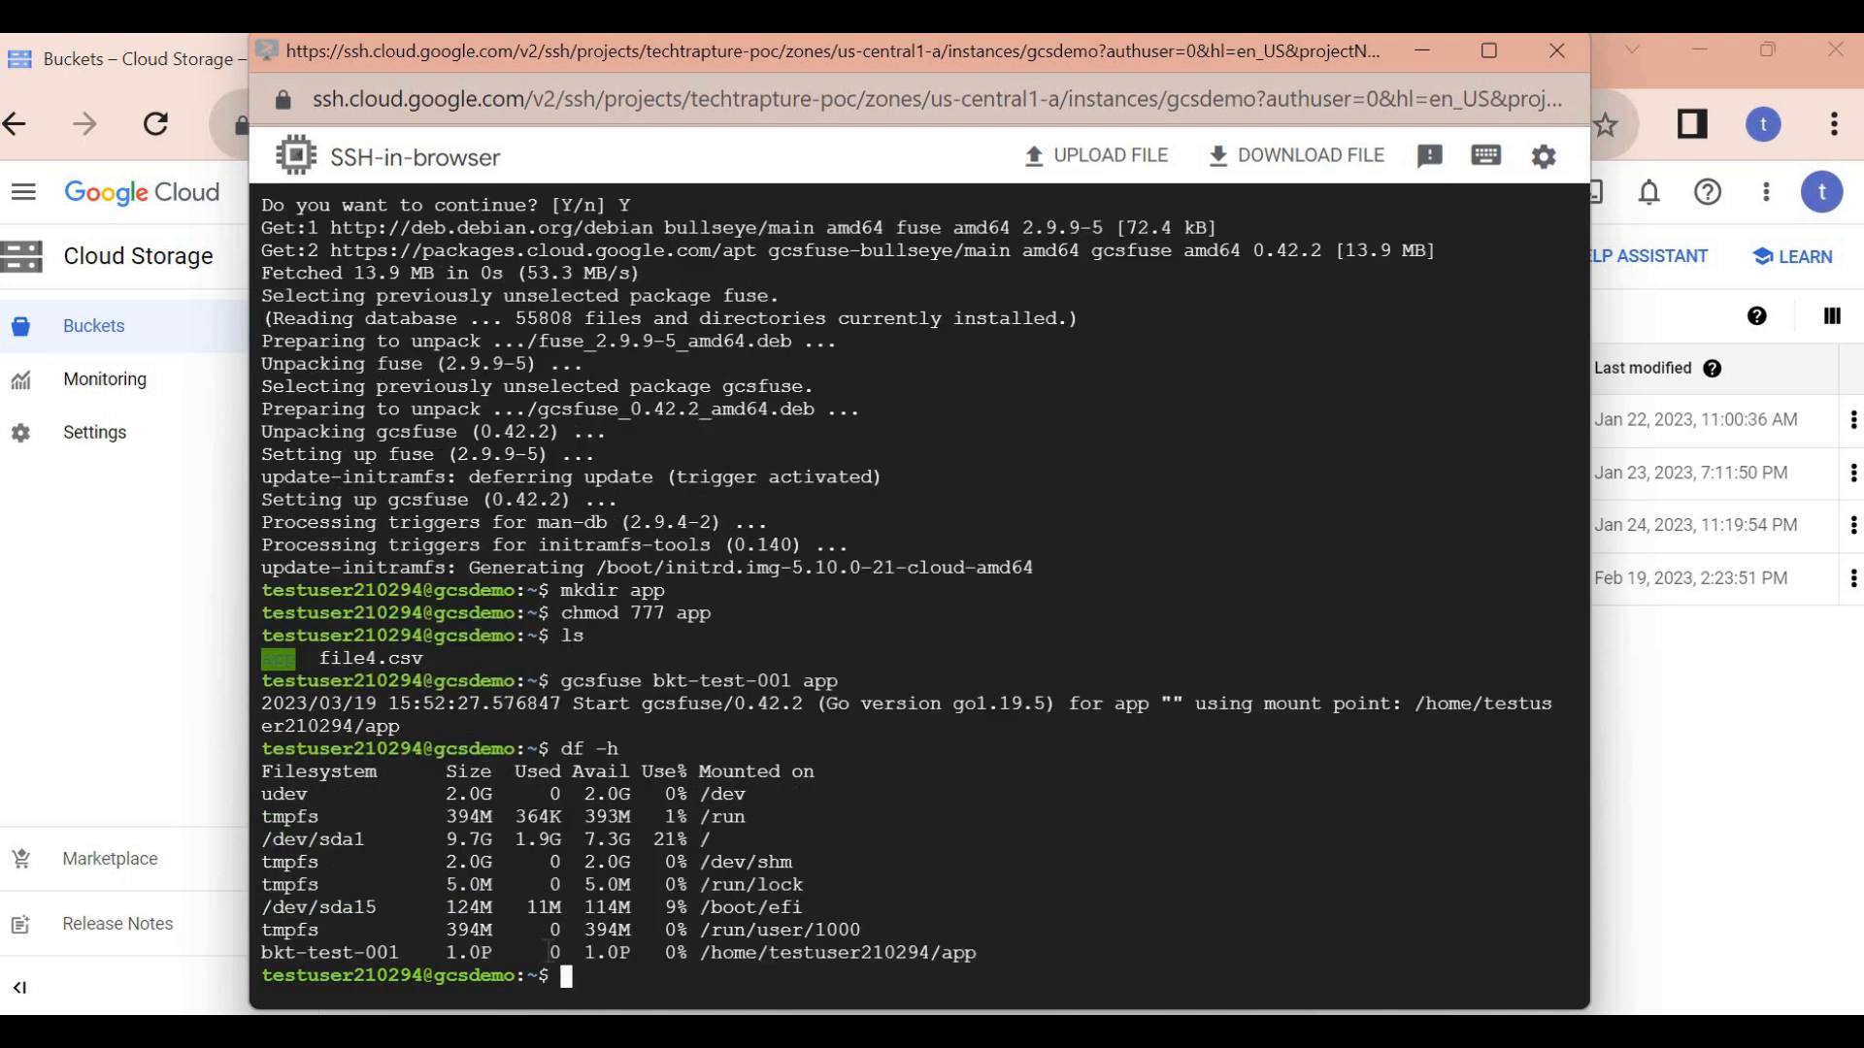
pyautogui.tripleClick(533, 956)
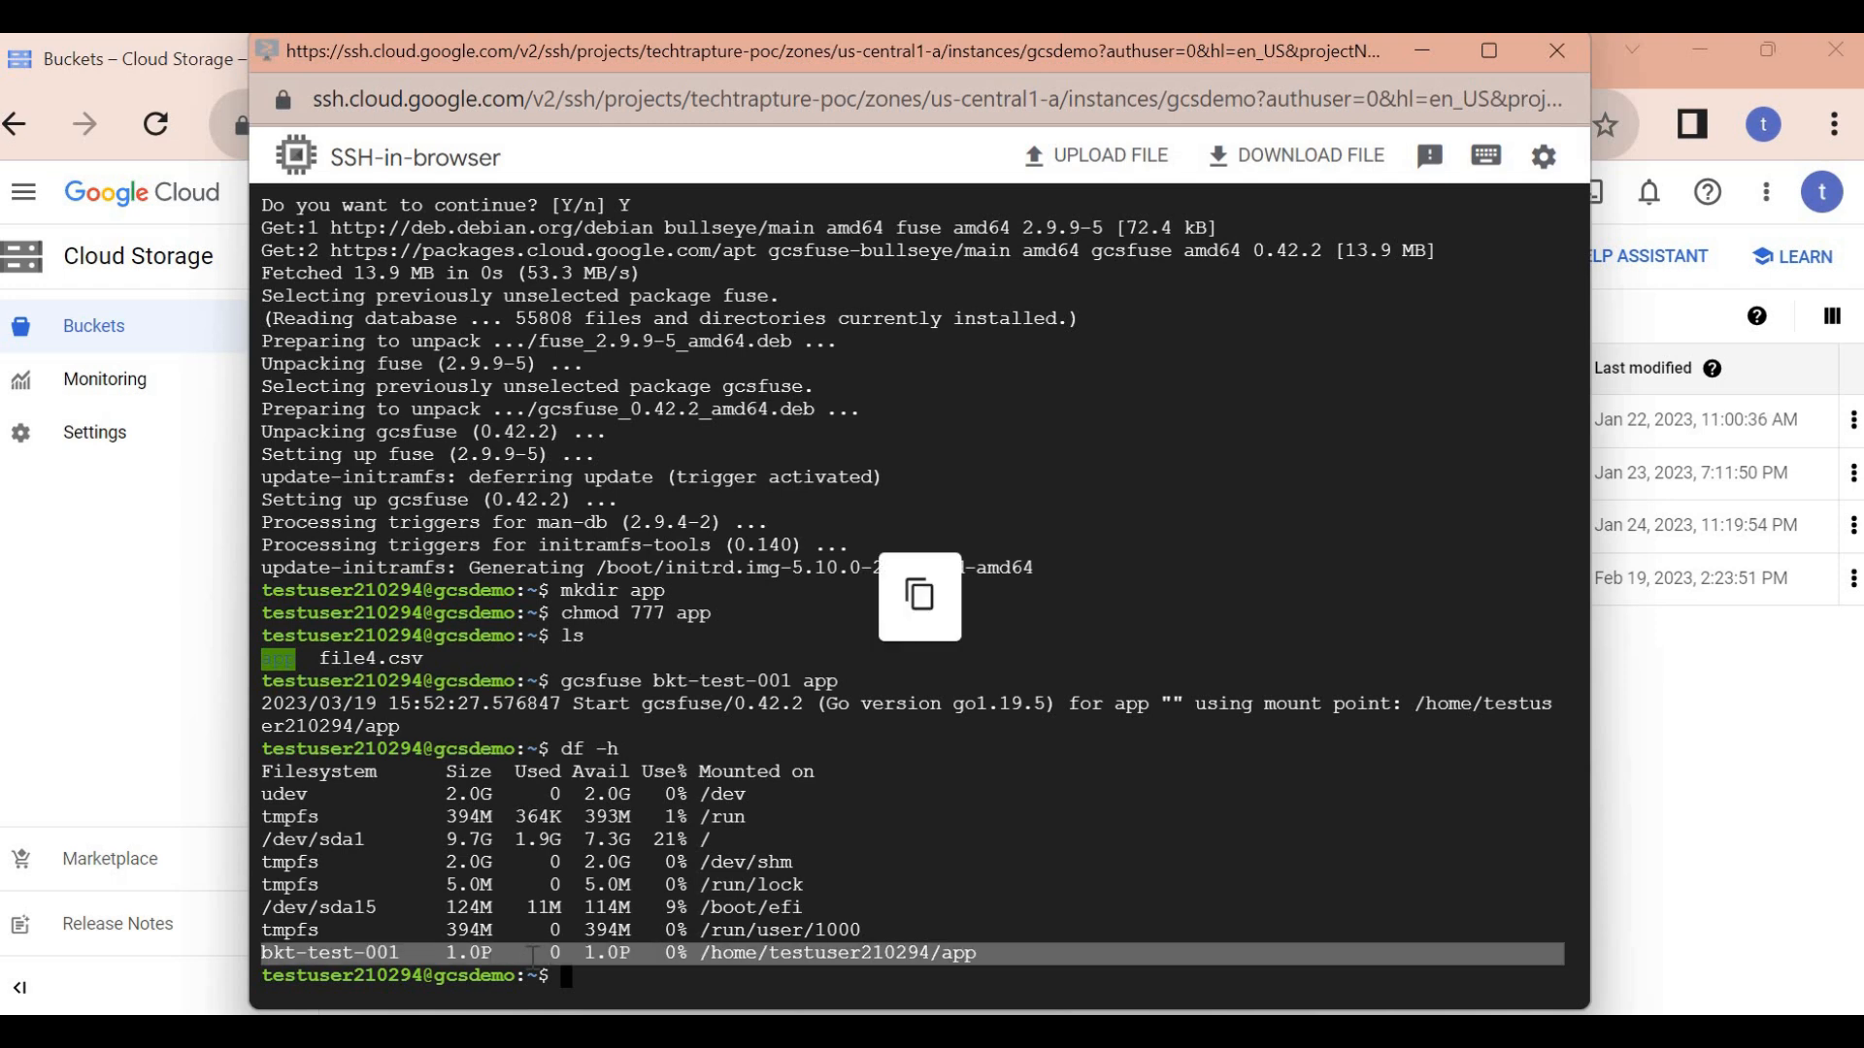
pyautogui.doubleClick(765, 956)
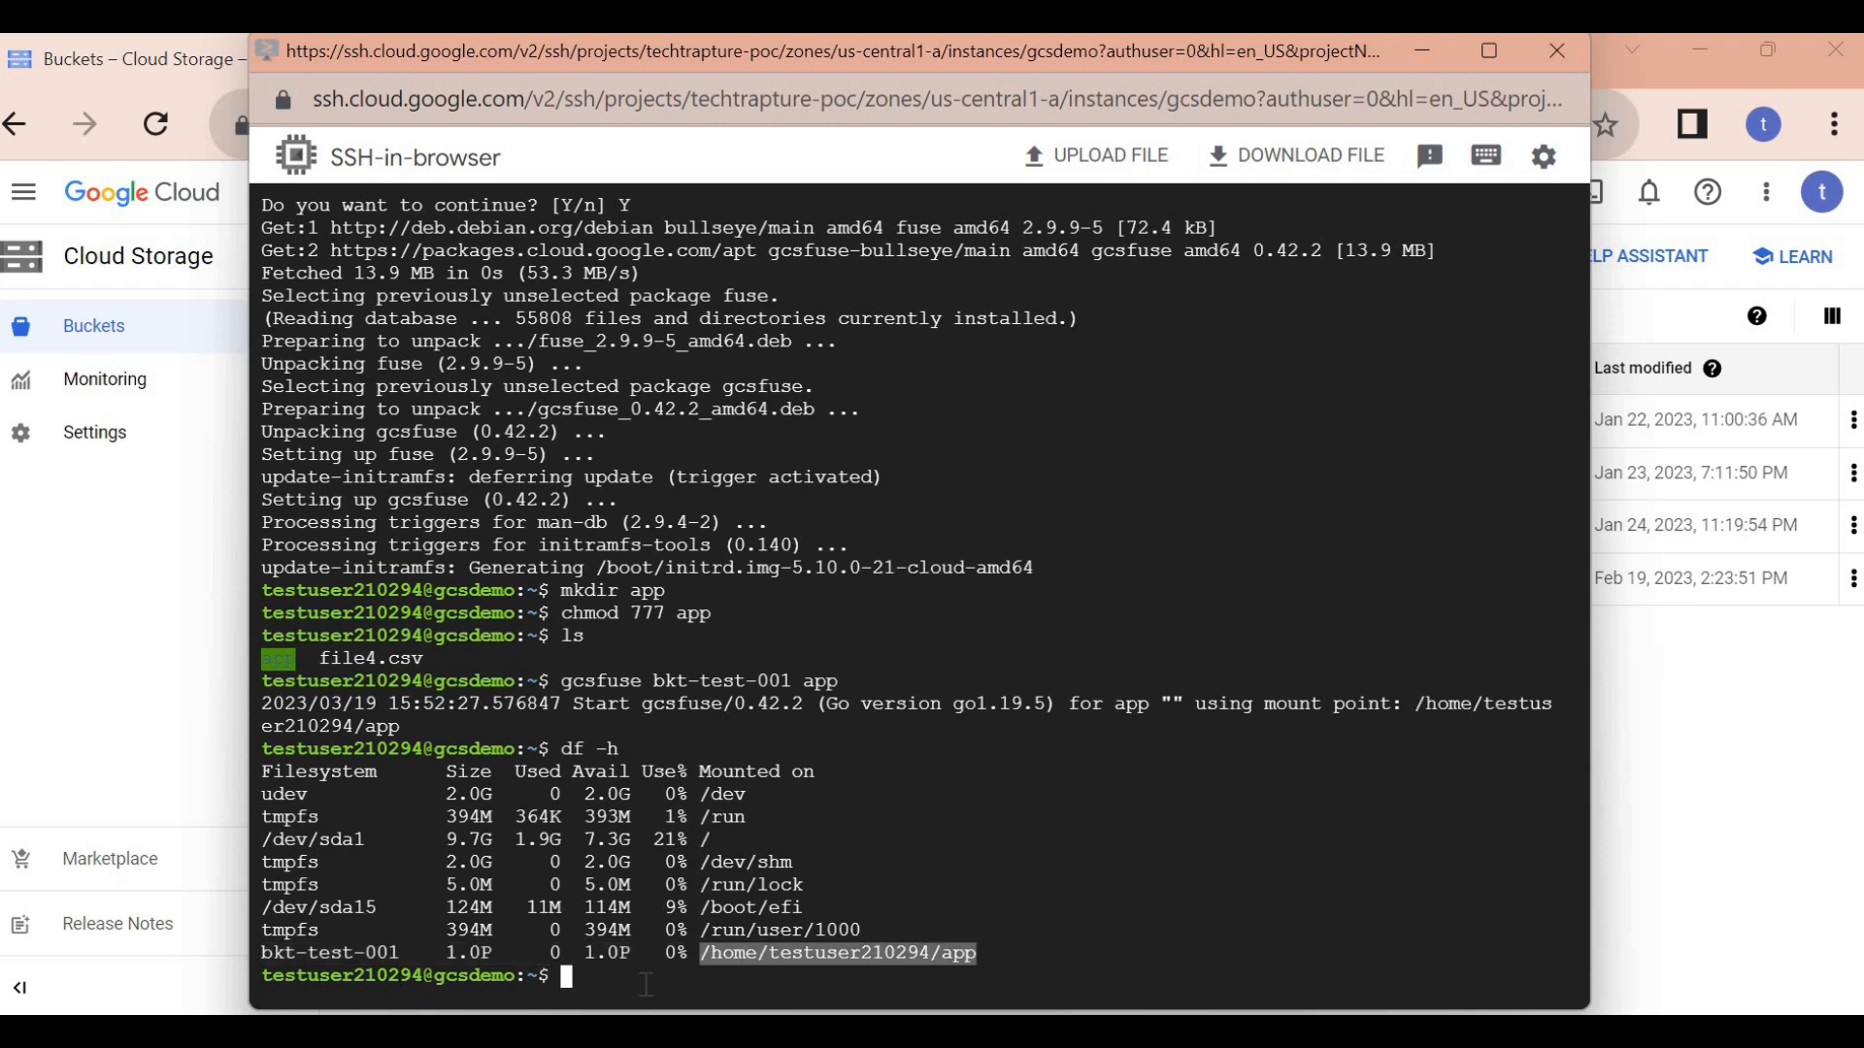
pyautogui.click(646, 984)
# - Change into the app directory and list the mounted bucket's files with ls -ltr
pyautogui.write('cd app')
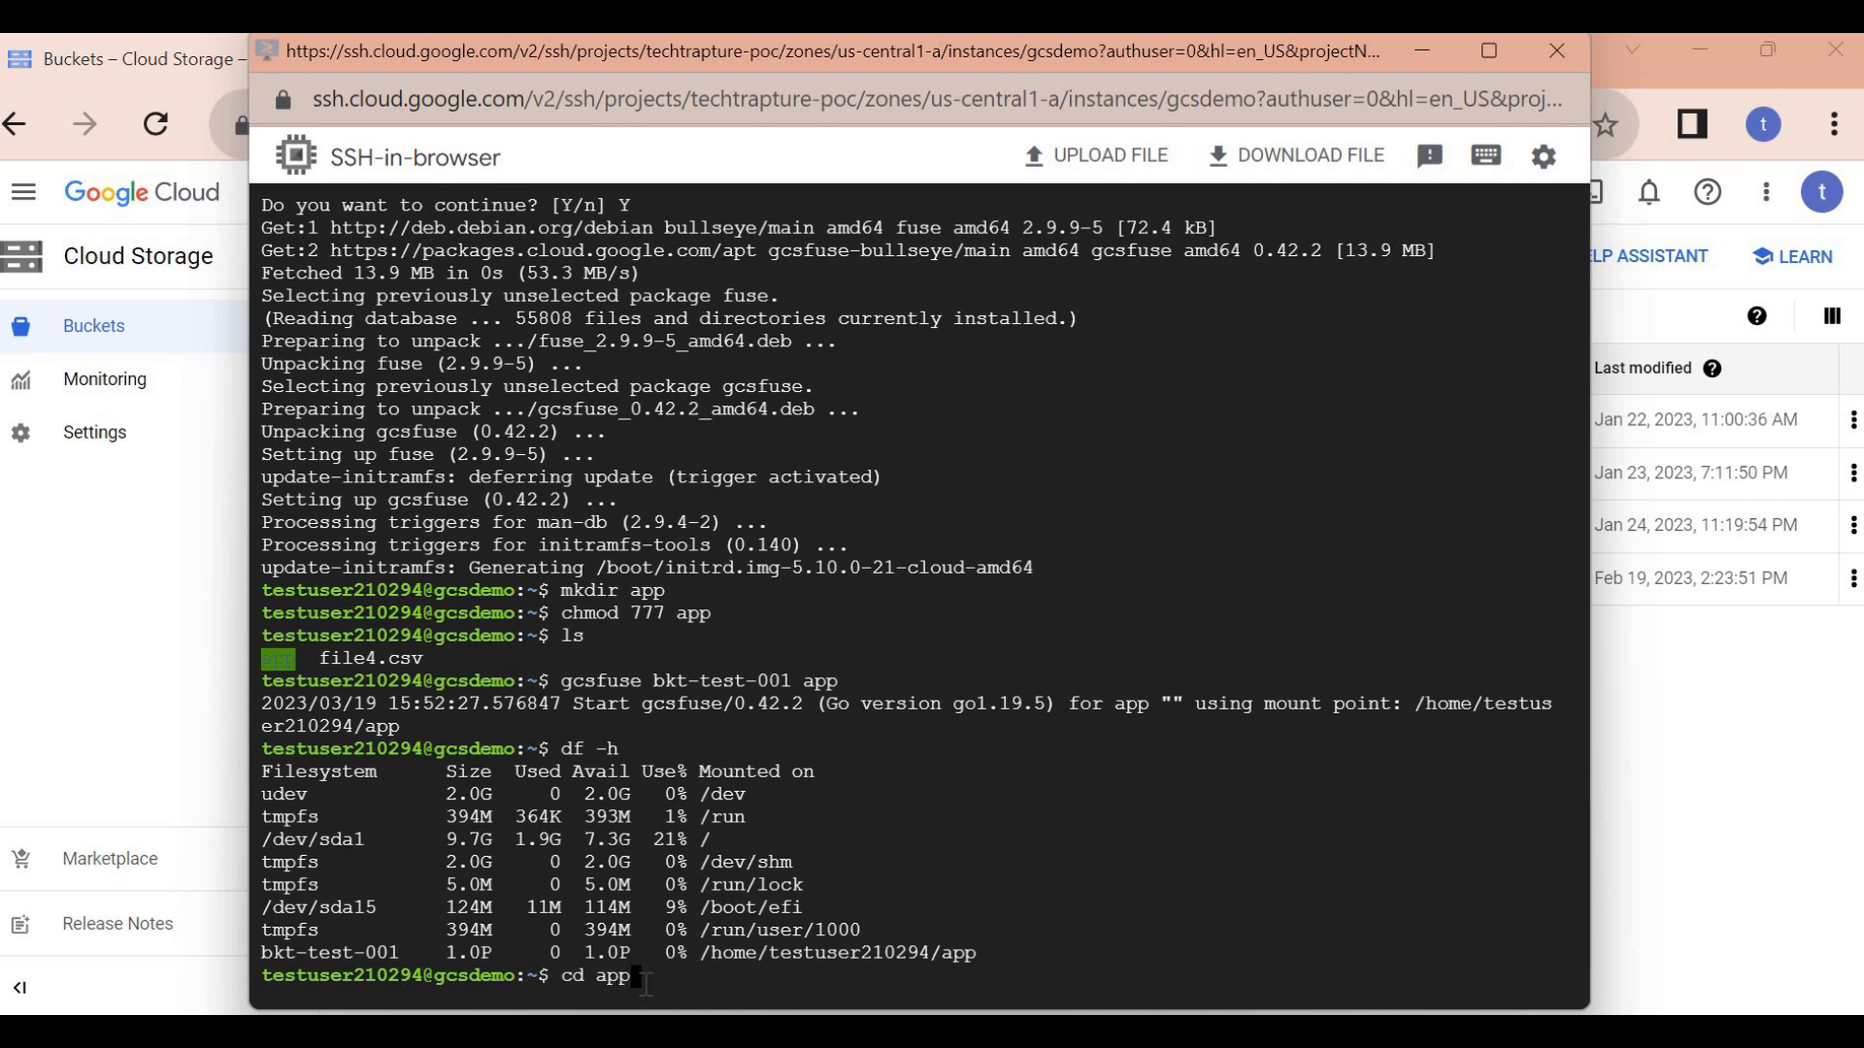
pyautogui.press('Return')
pyautogui.write('ls -ltr')
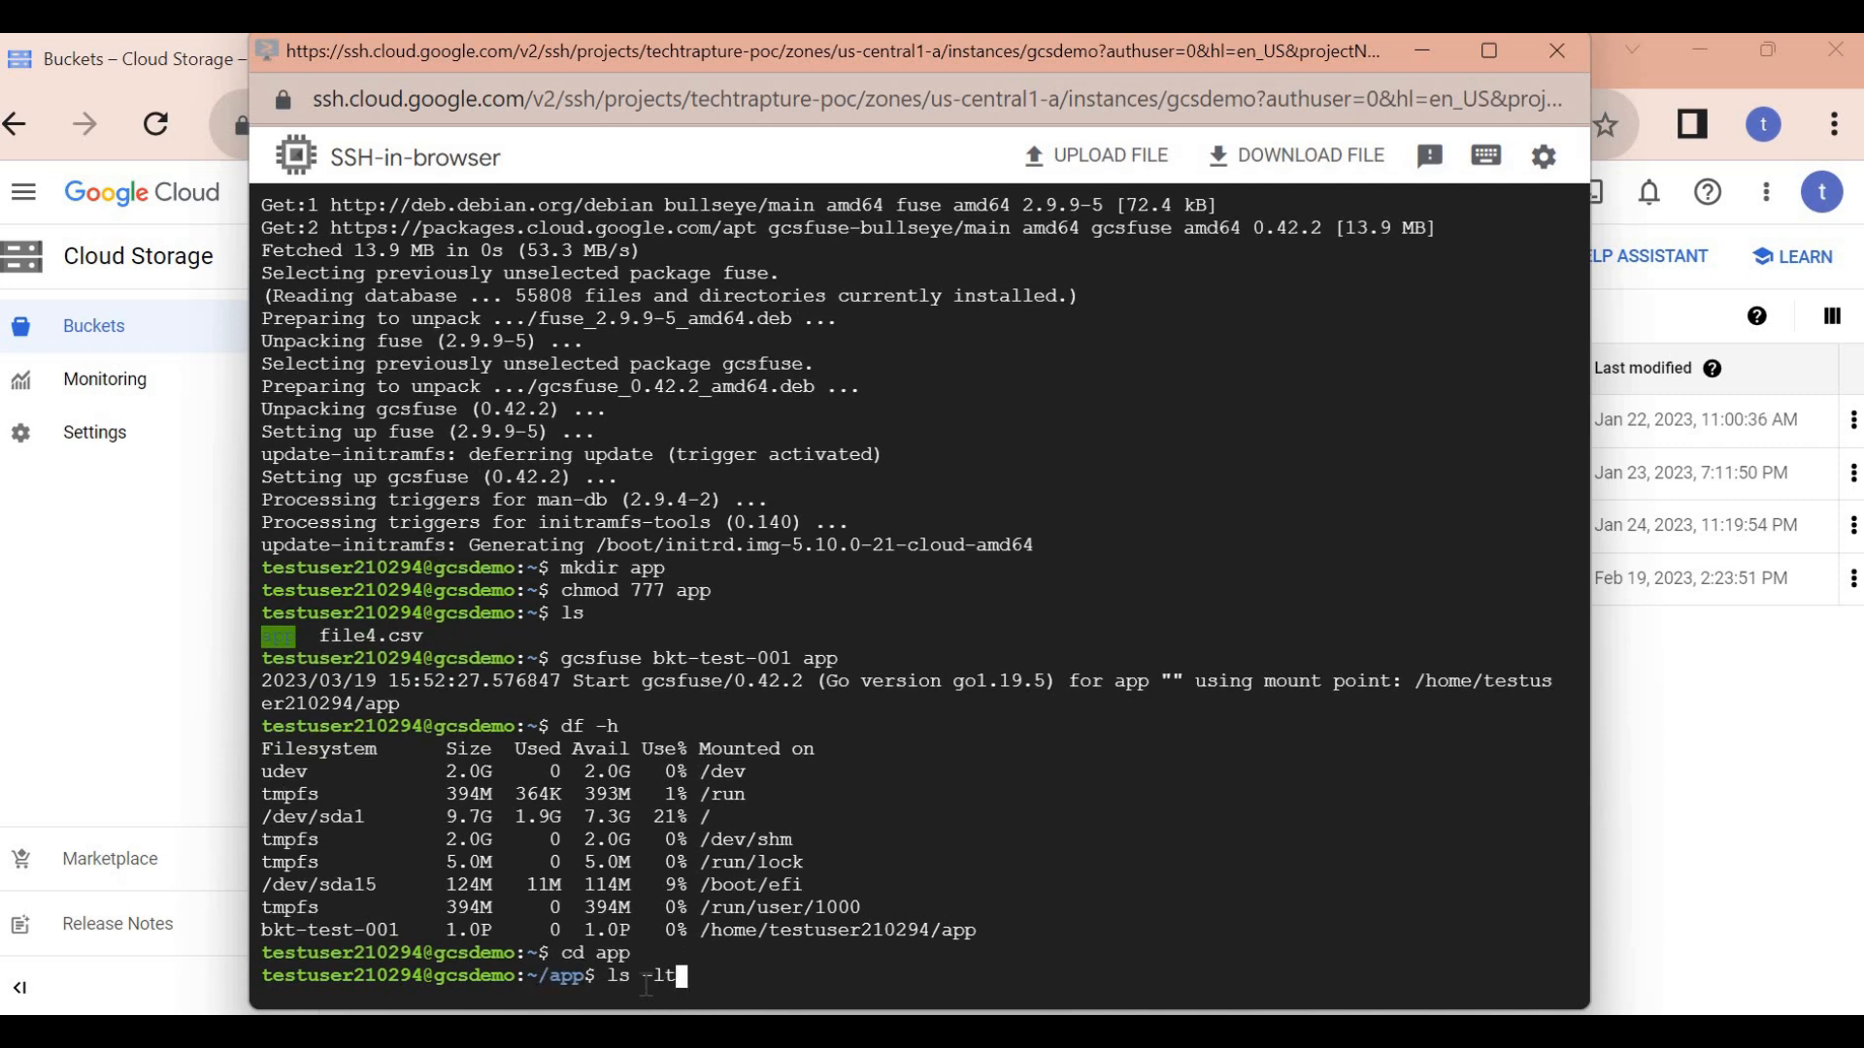
pyautogui.press('Return')
pyautogui.moveTo(1081, 956); pyautogui.dragTo(272, 772)
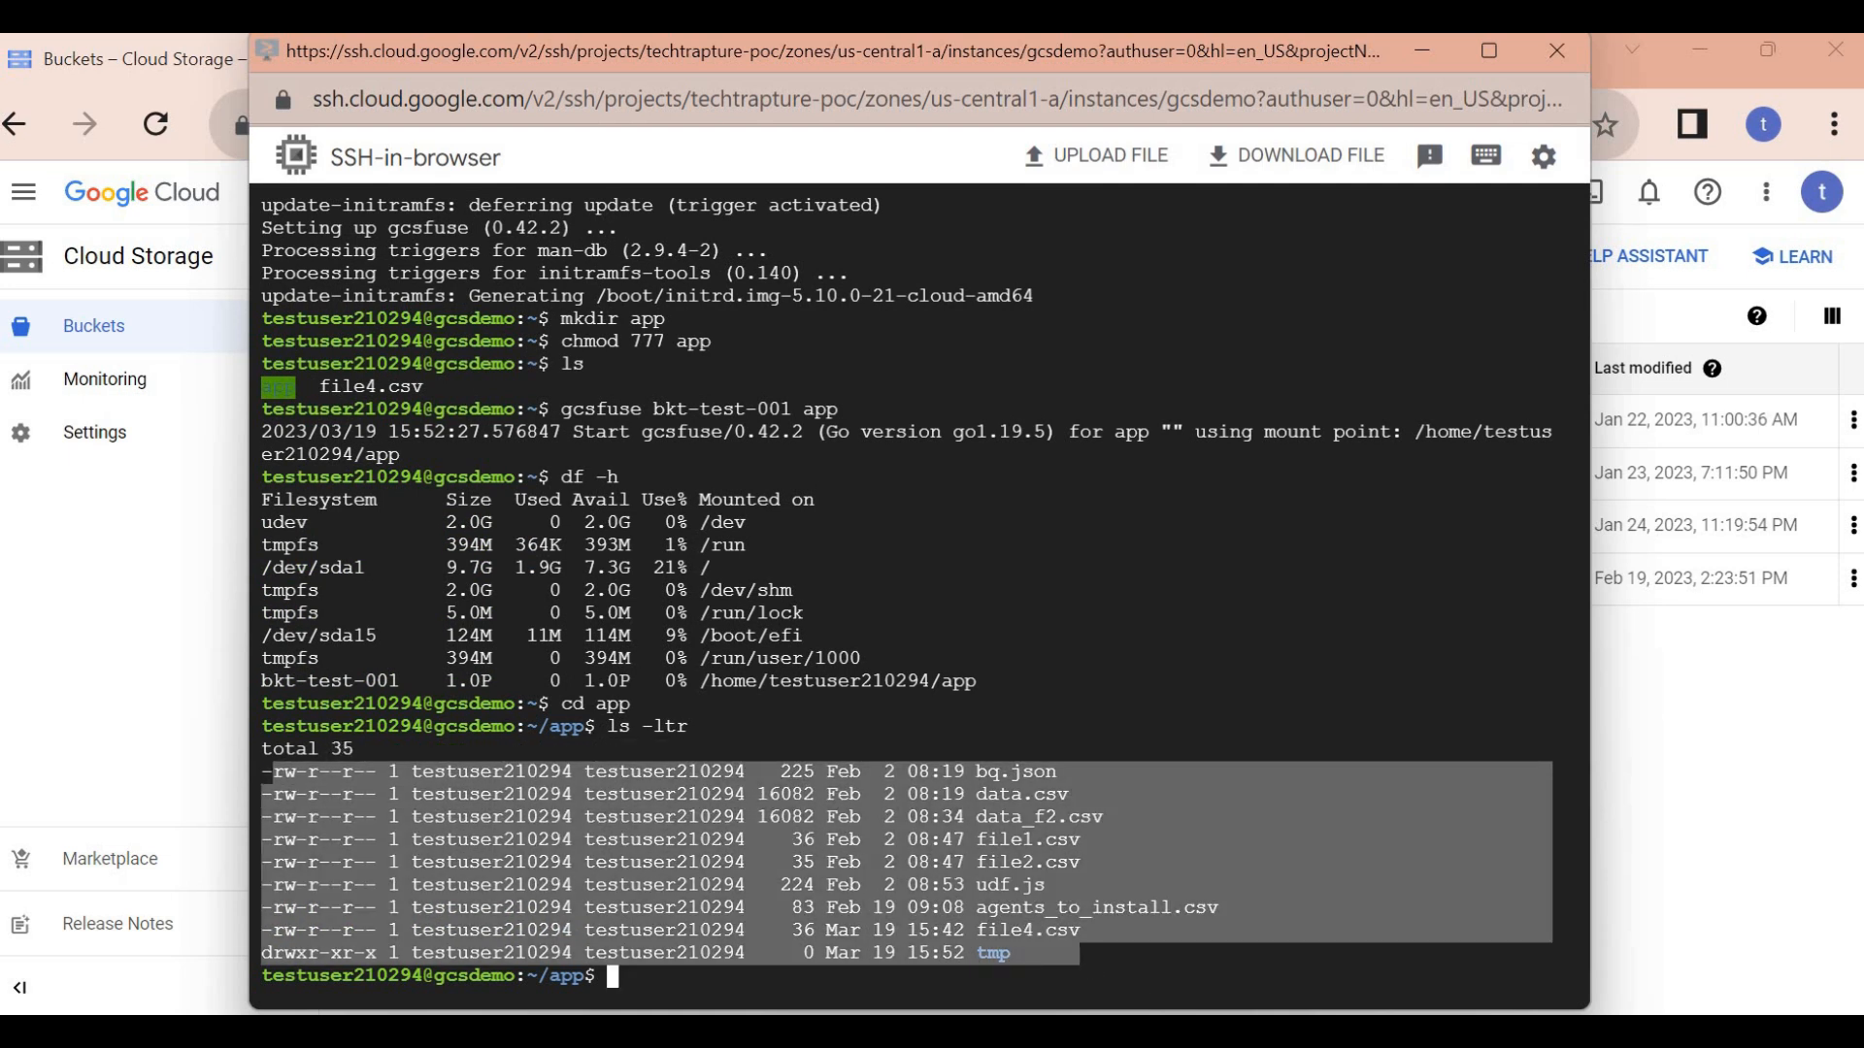
# - Open bkt-test-001 in the Google Cloud console and permanently delete its agents_to_install.csv object
pyautogui.moveTo(1261, 1033)
pyautogui.click(1215, 938)
pyautogui.click(444, 477)
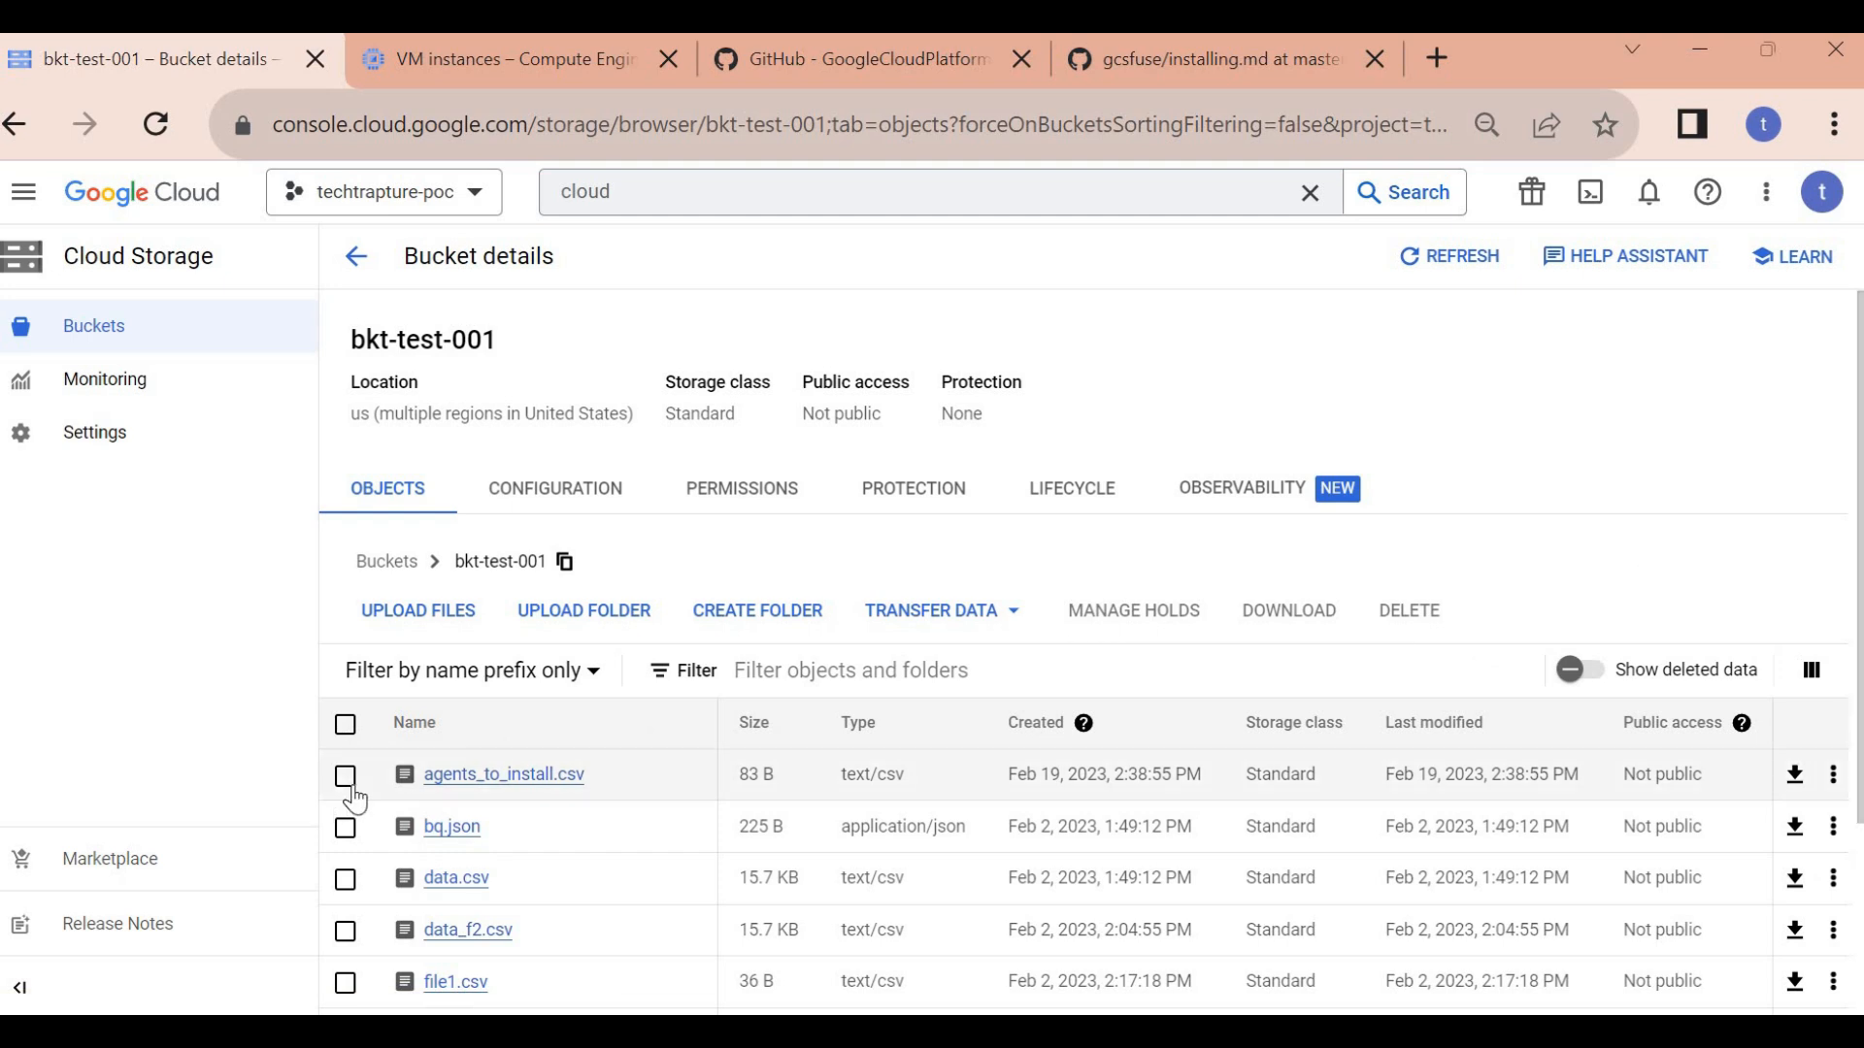
pyautogui.click(347, 782)
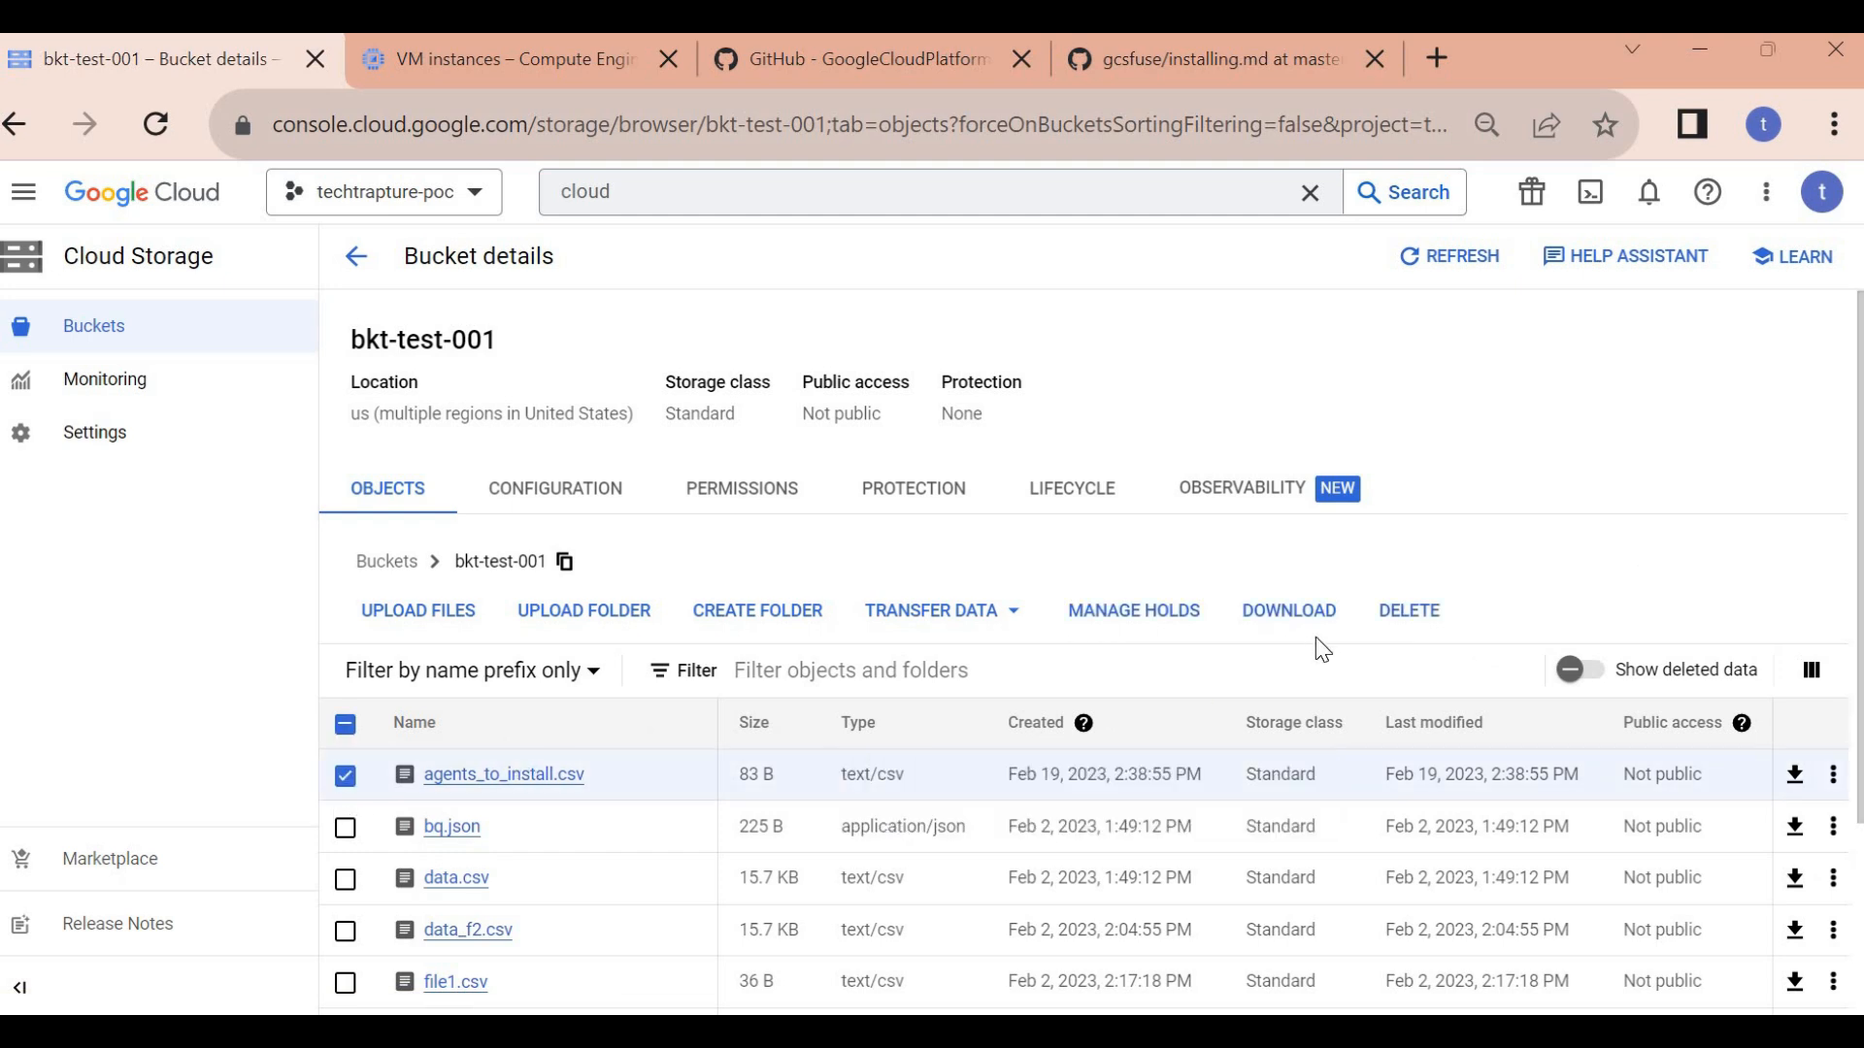
pyautogui.click(1419, 611)
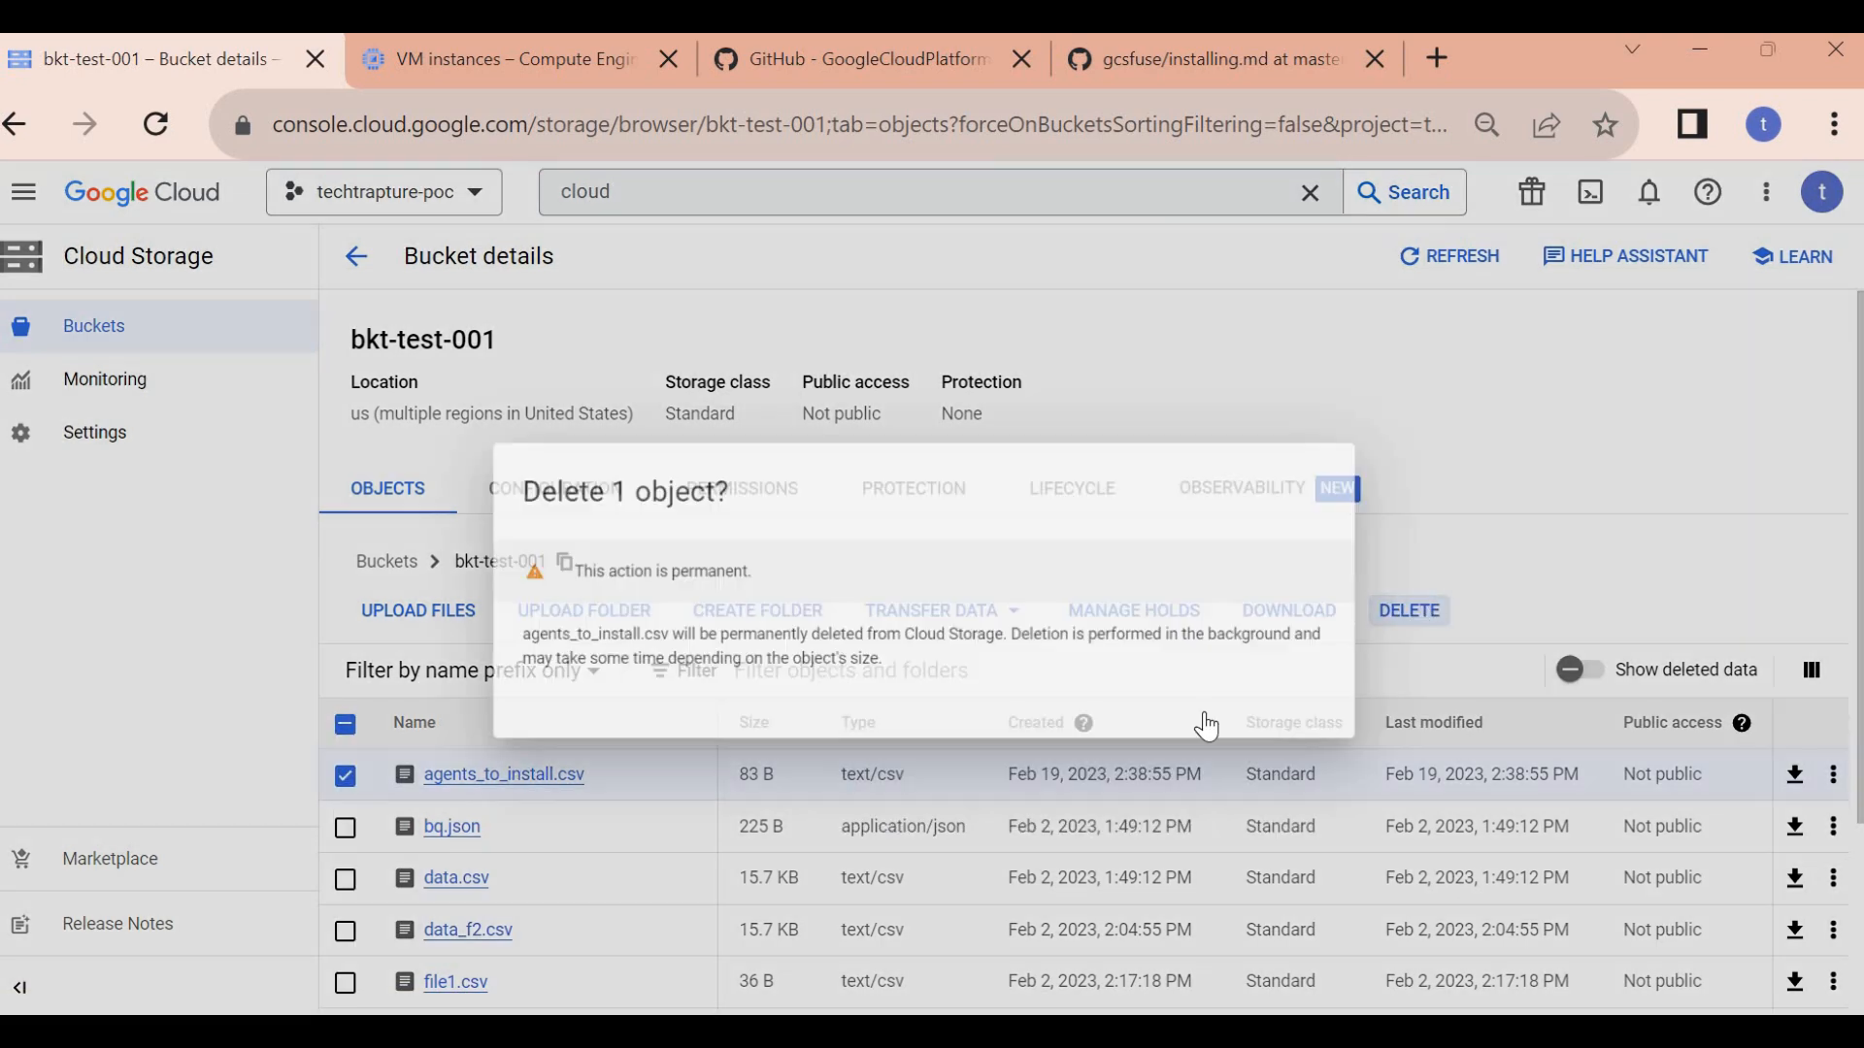
pyautogui.click(1345, 735)
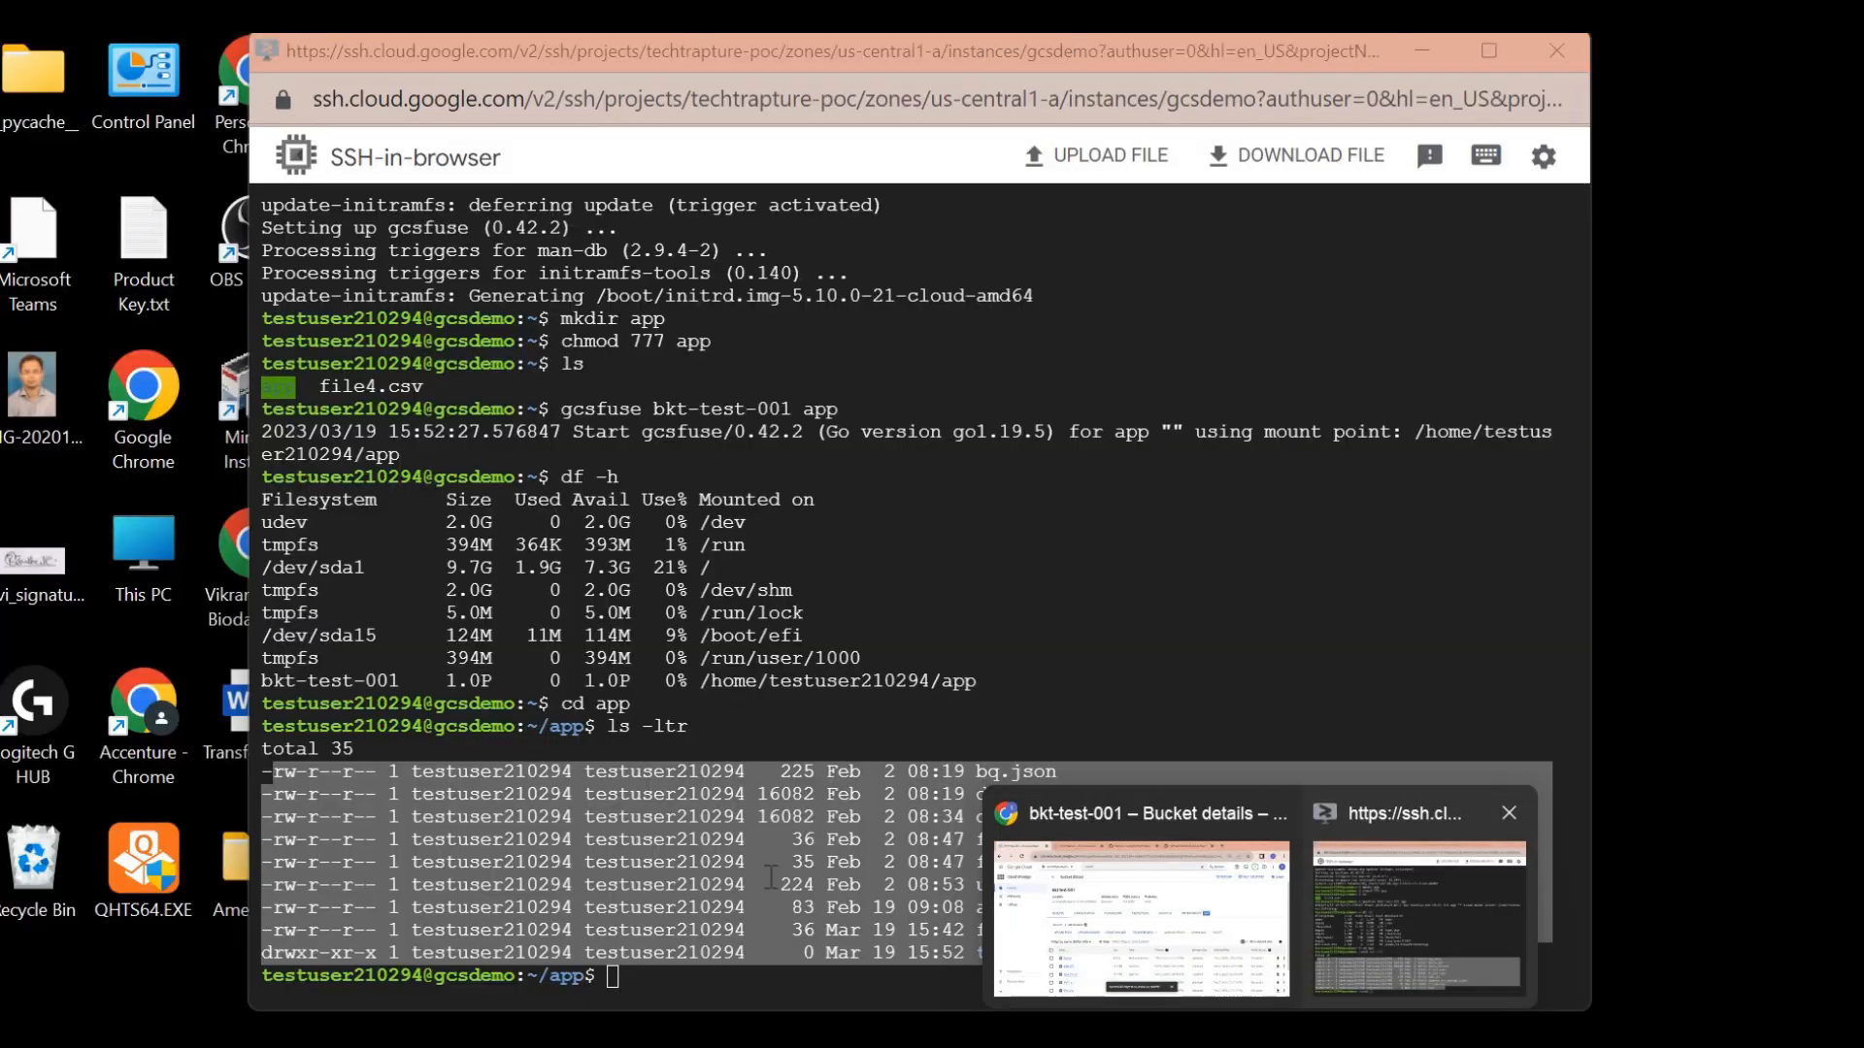
# - Switch to the gcsdemo SSH session and list the mounted app directory again with ls -ltr to check for agents_to_install.csv
pyautogui.click(1402, 941)
pyautogui.click(1079, 961)
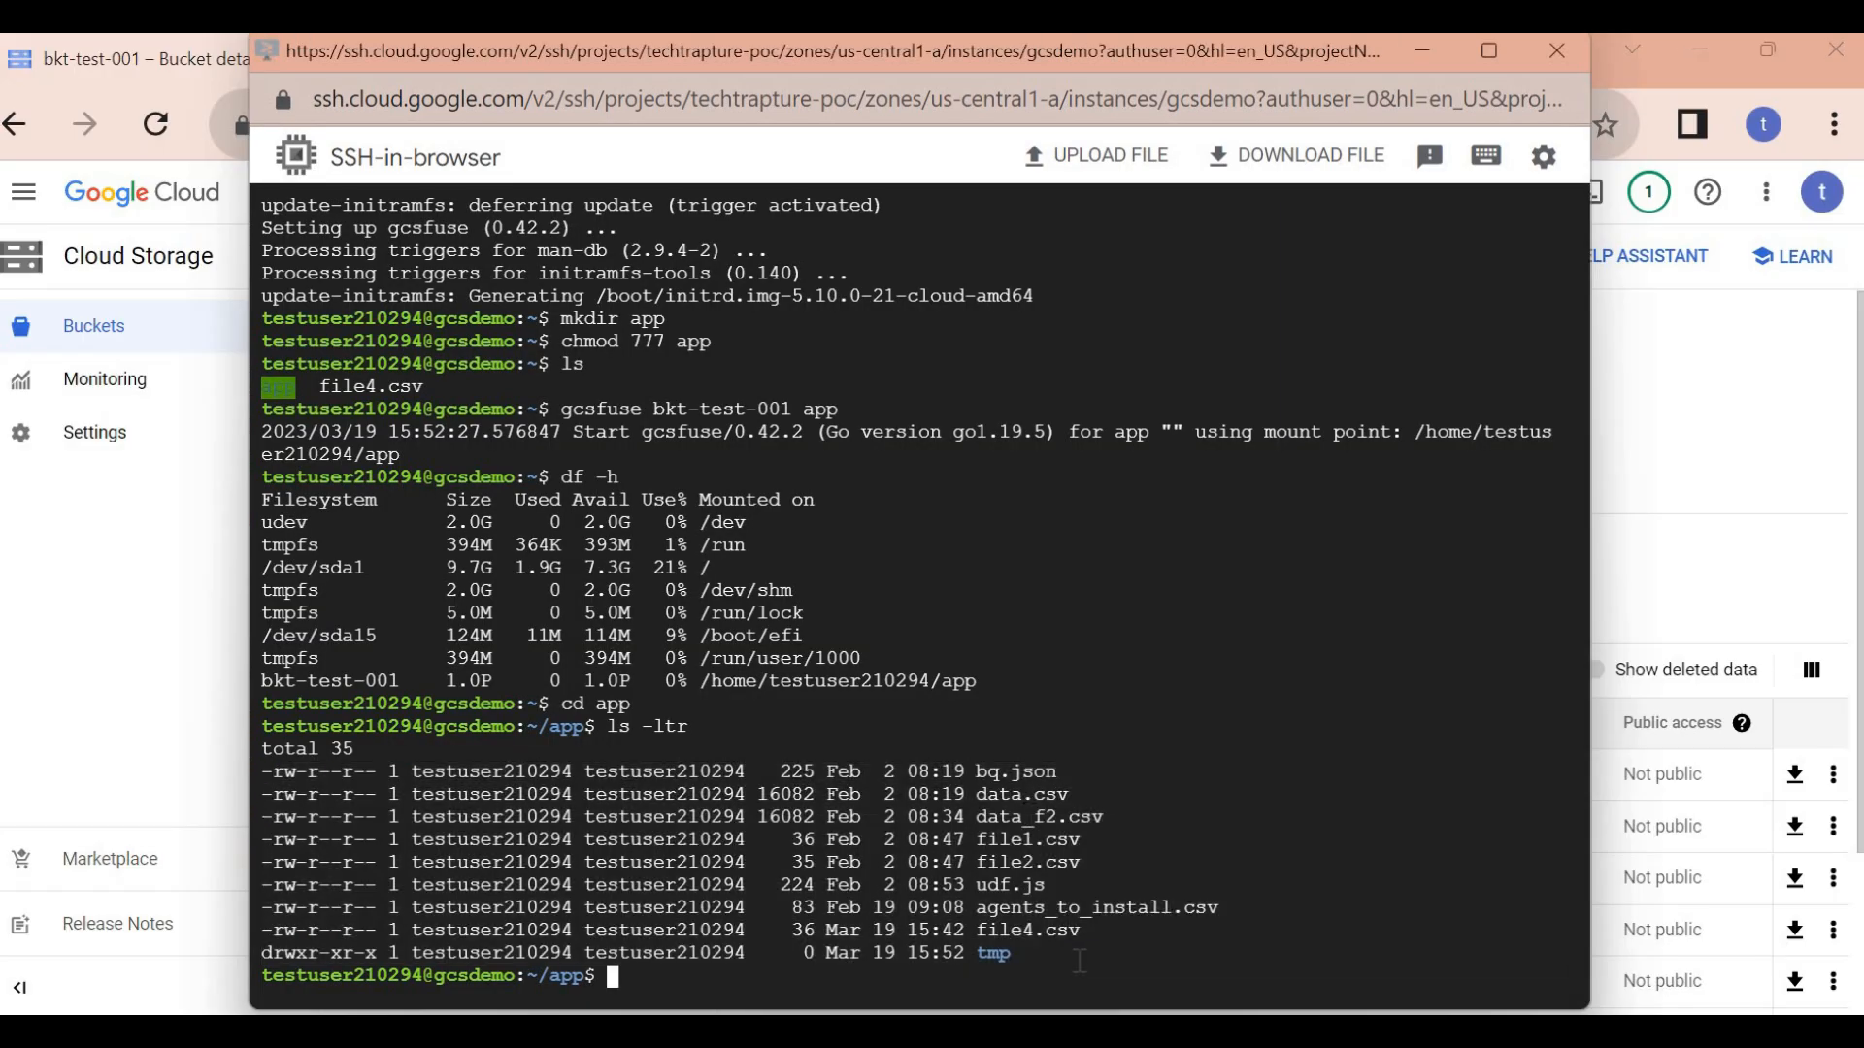
pyautogui.tripleClick(1076, 908)
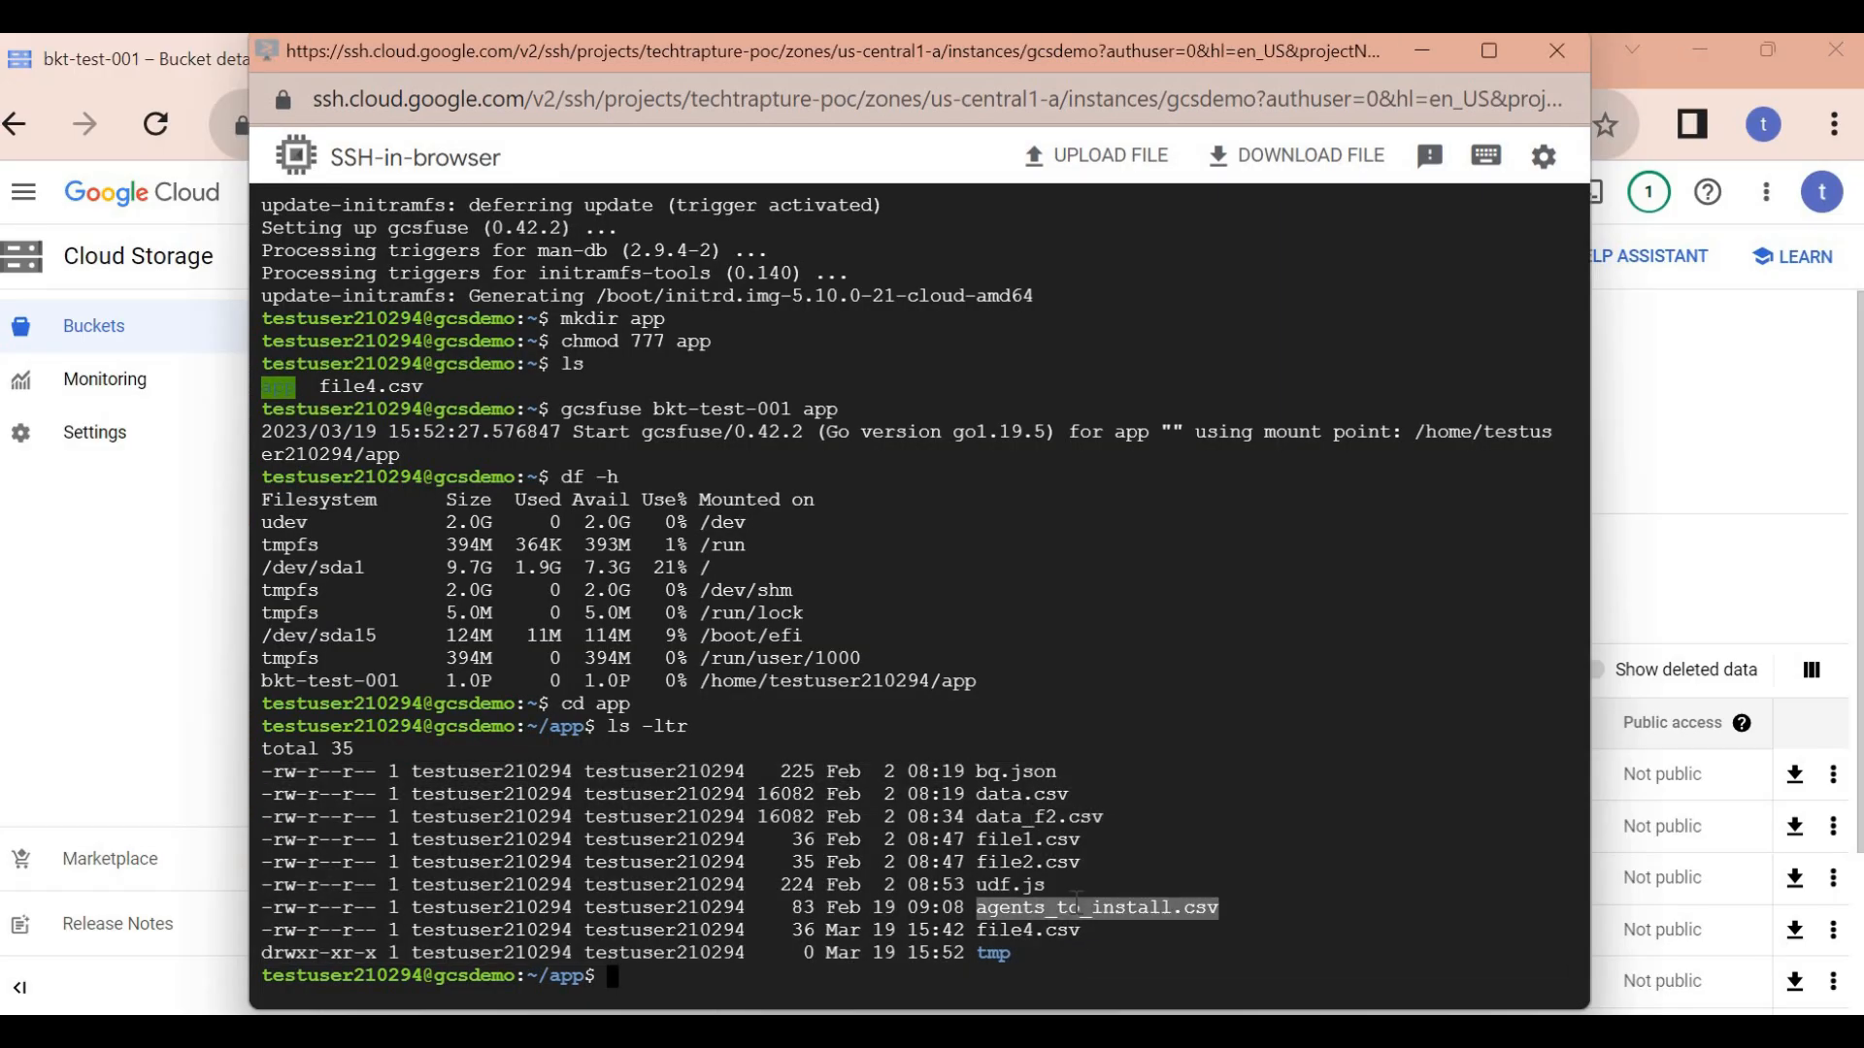
pyautogui.click(1155, 964)
pyautogui.press('Up')
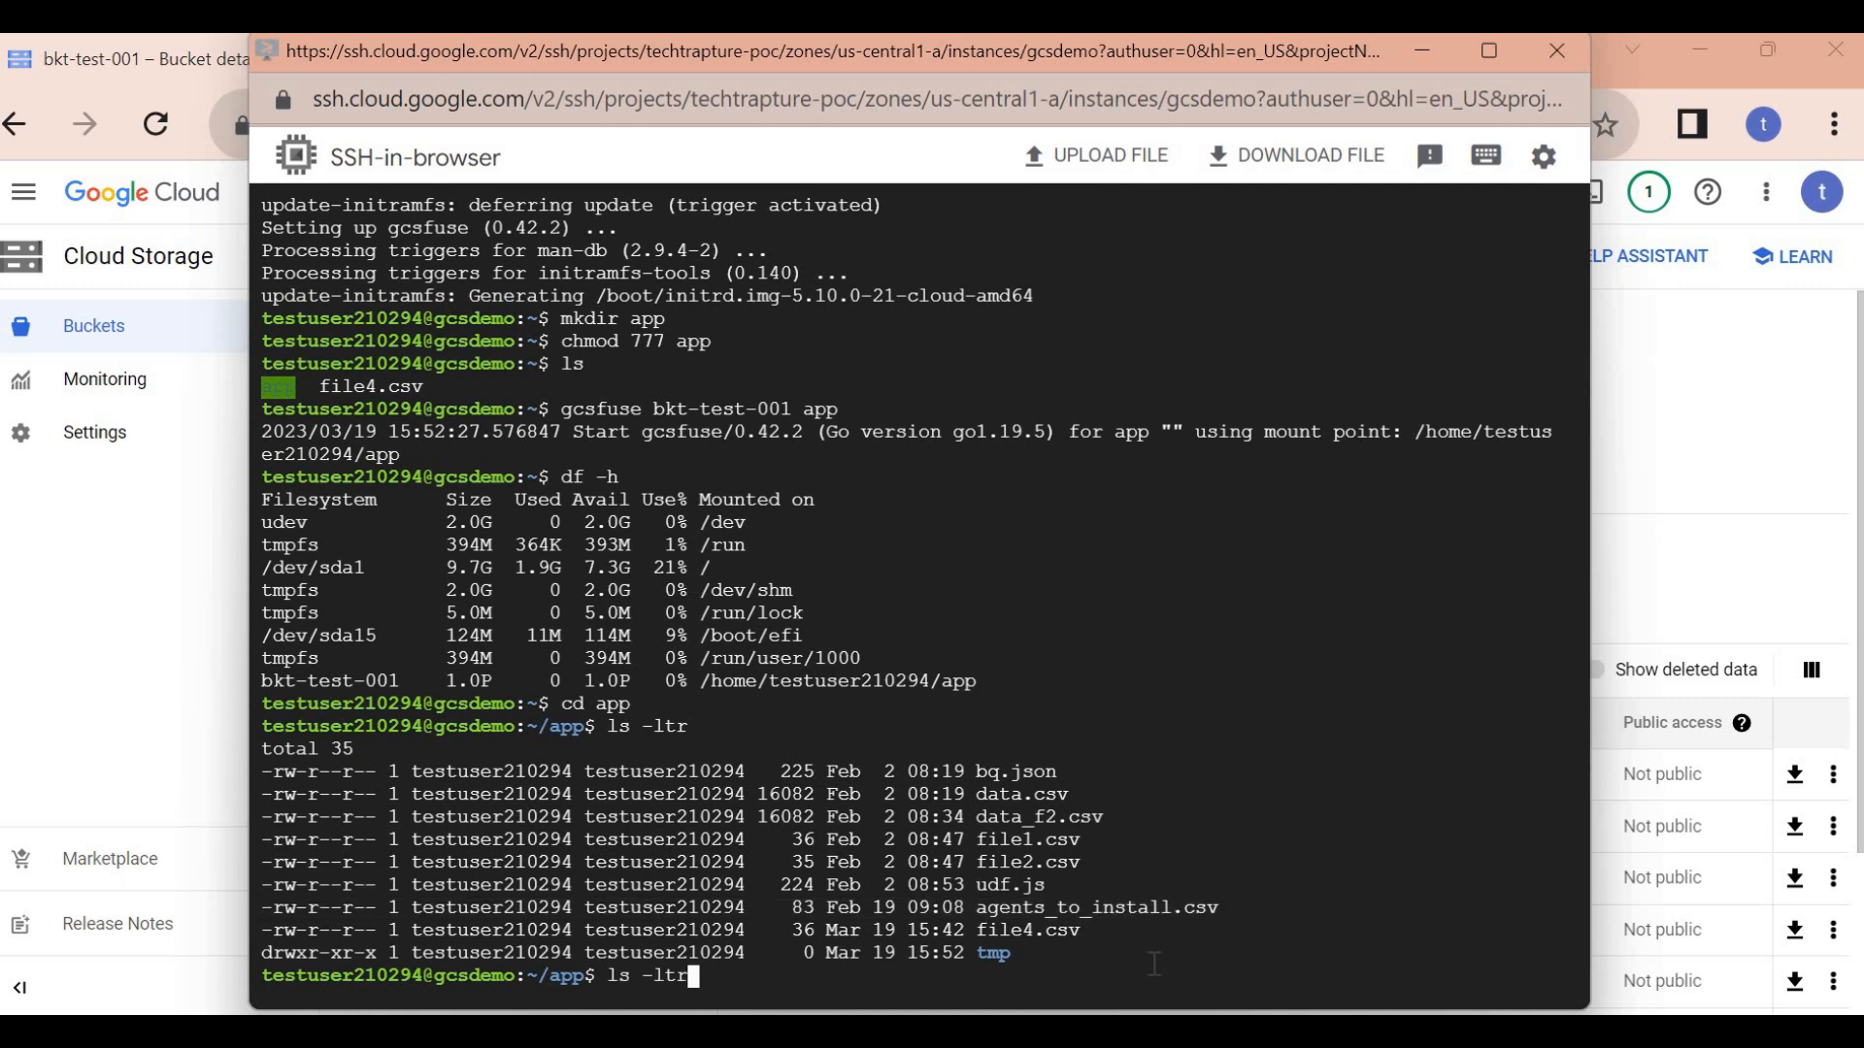
pyautogui.press('Return')
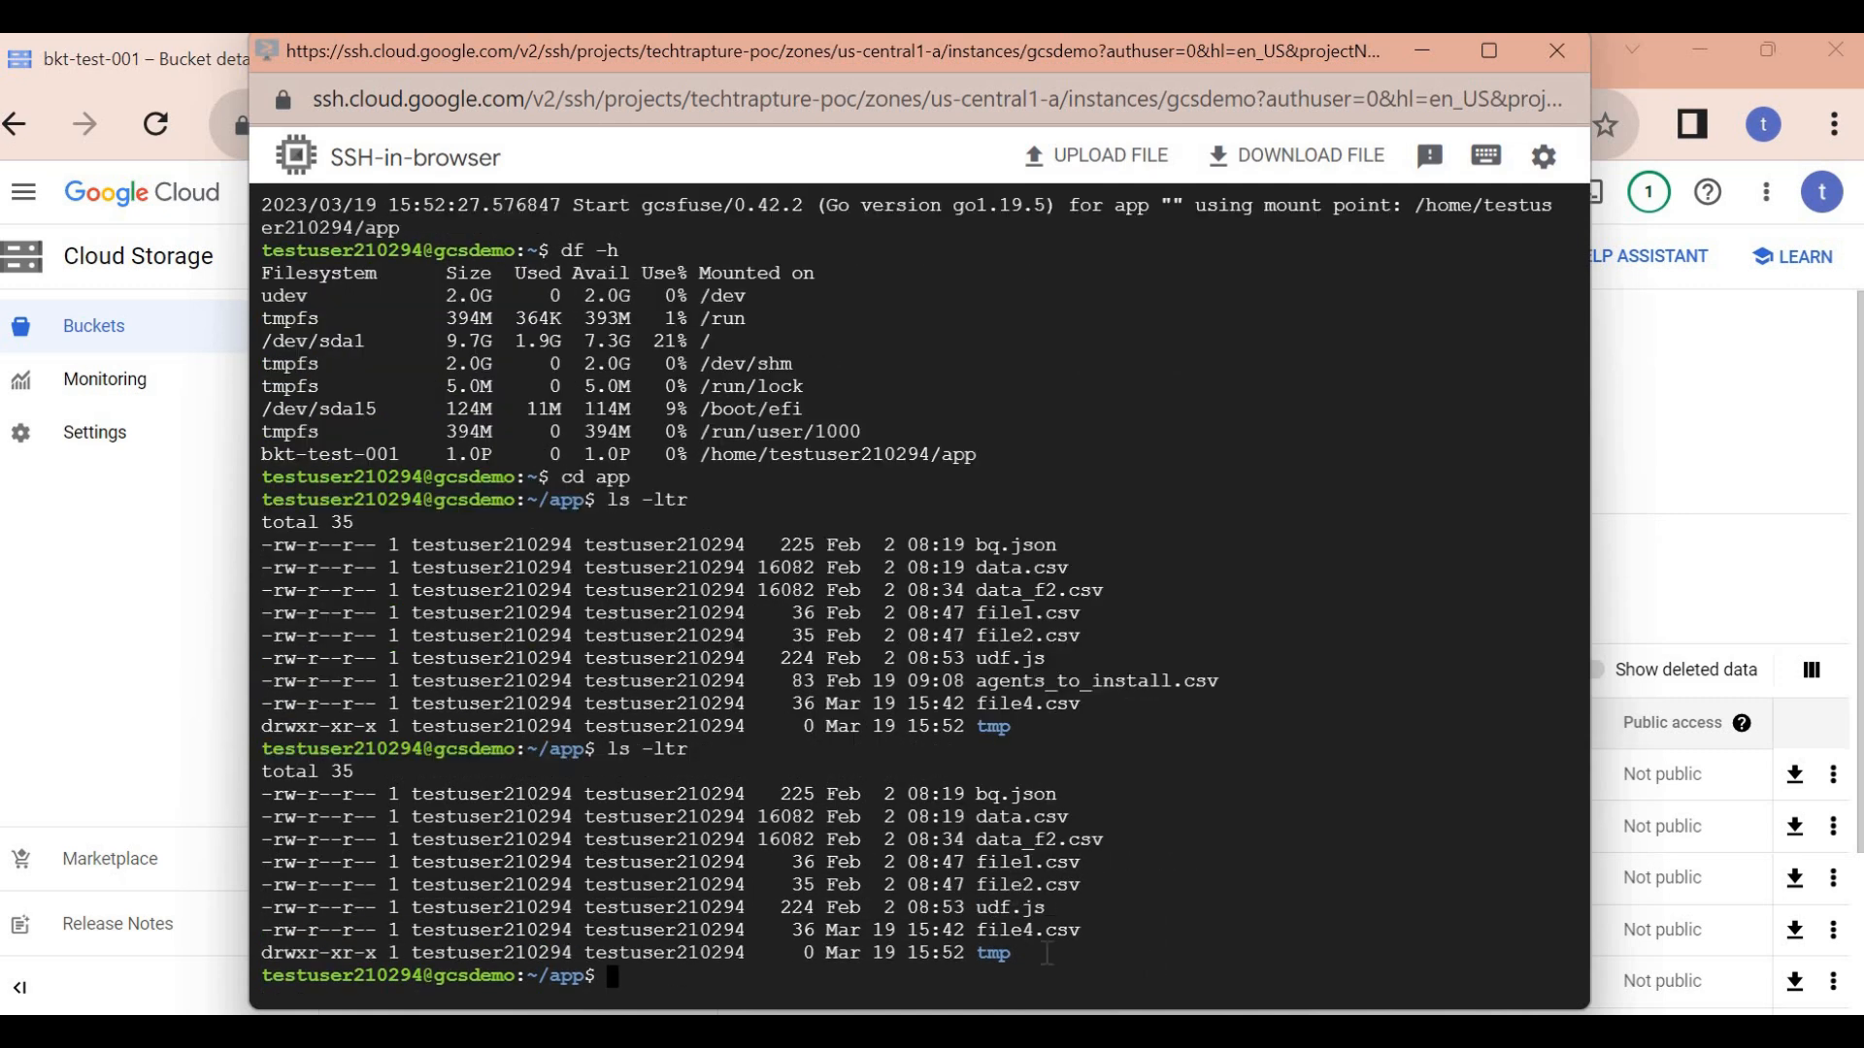
pyautogui.moveTo(1033, 964); pyautogui.dragTo(262, 772)
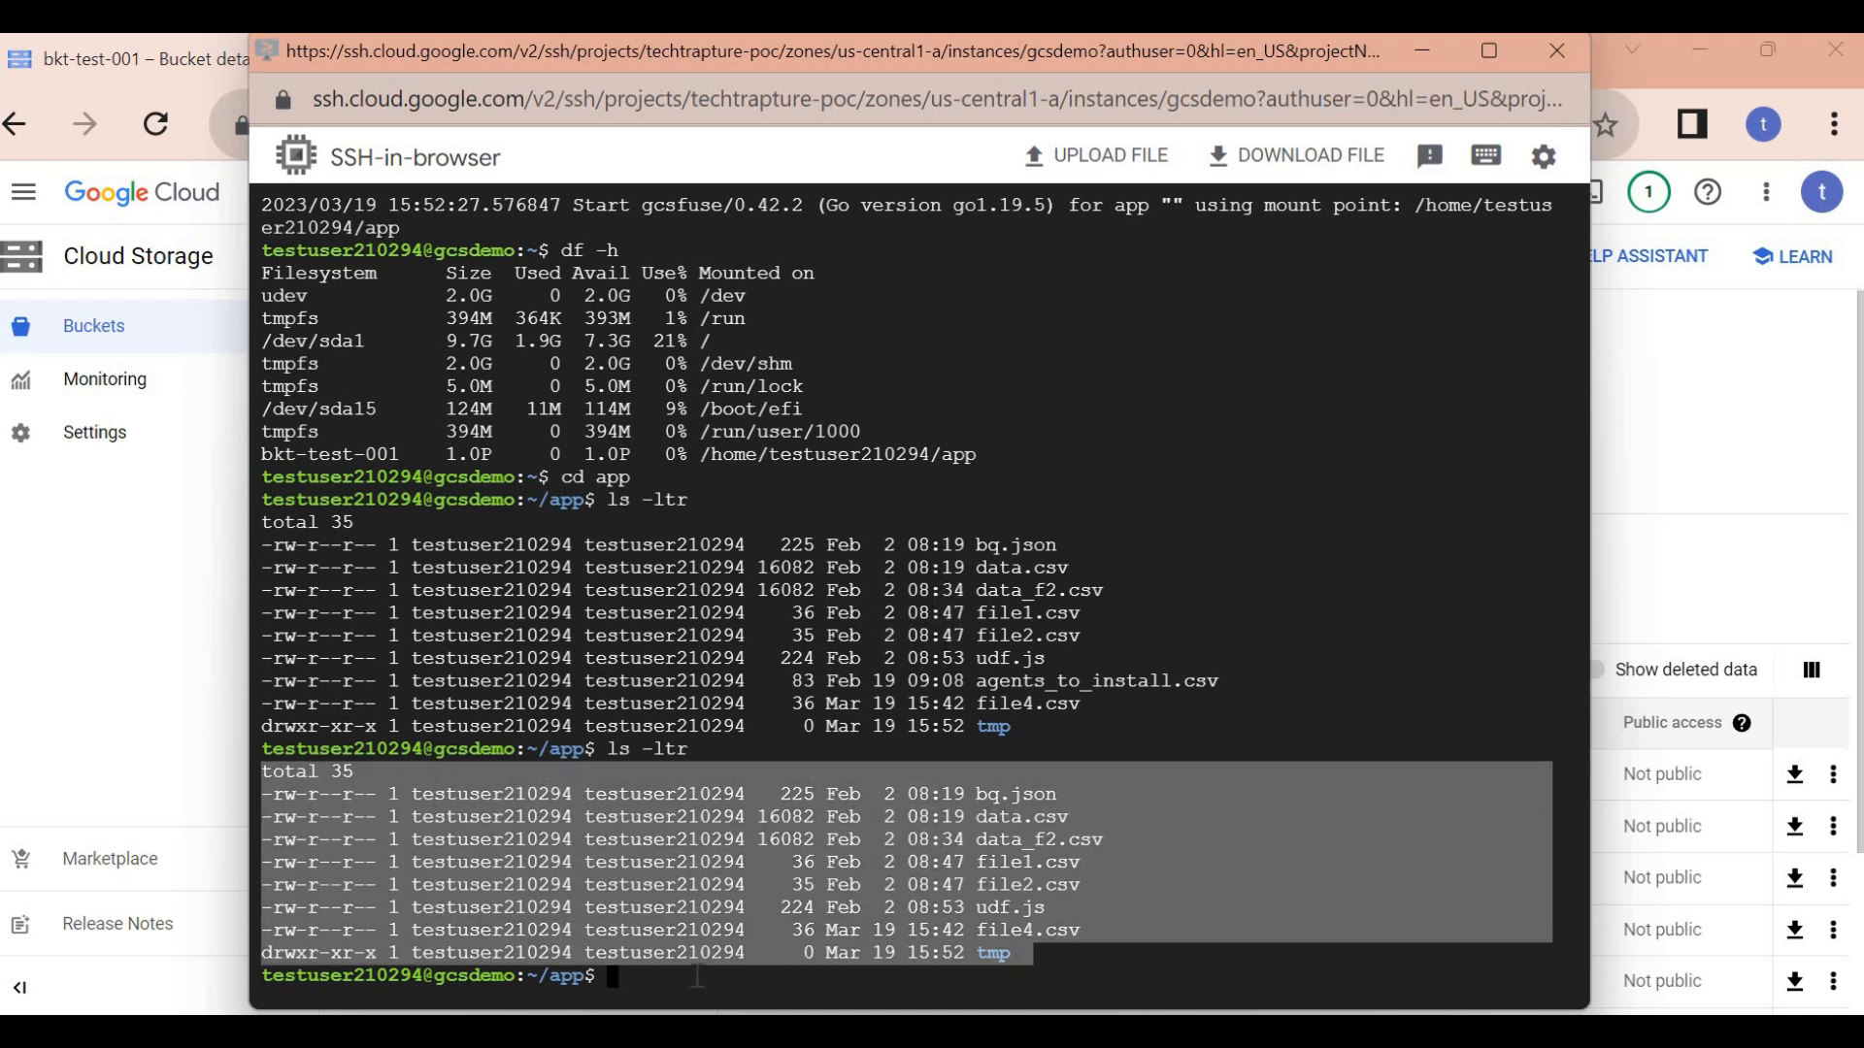
pyautogui.click(697, 976)
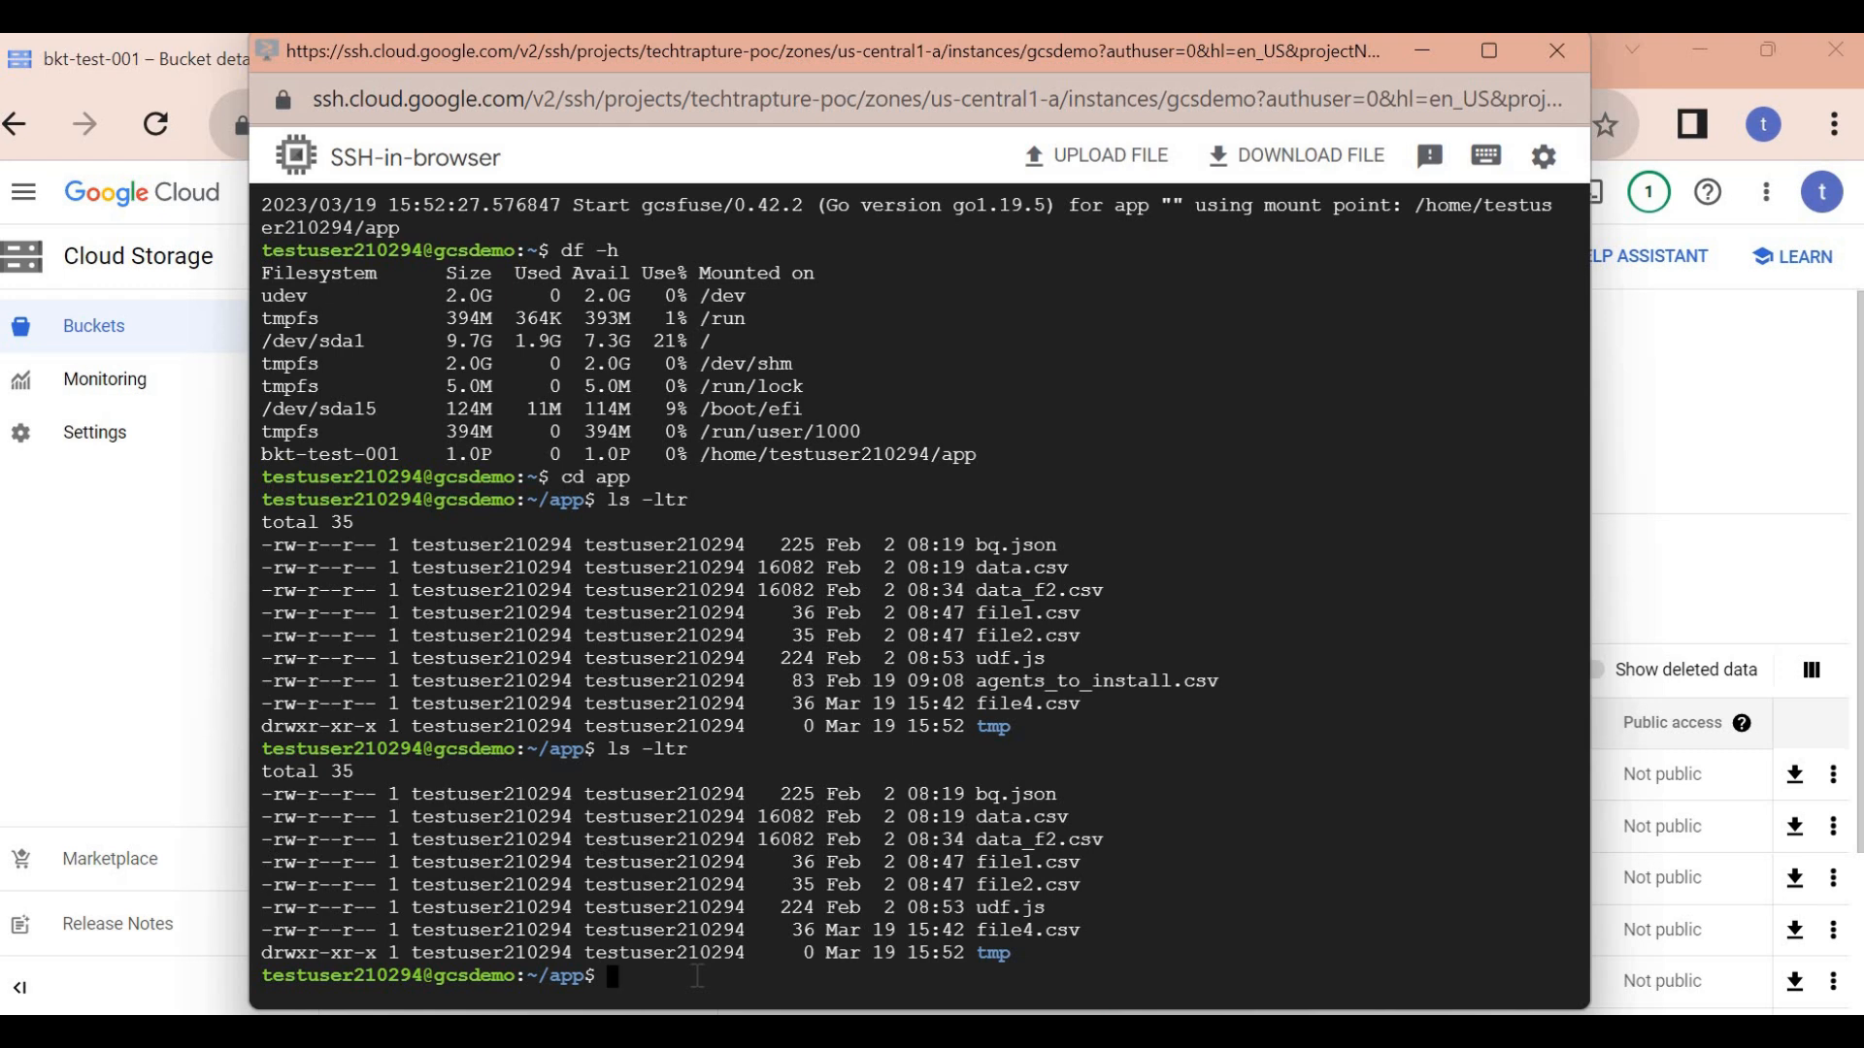
# - Copy bq.json from the mounted bucket to the account's home directory under /home with cp
pyautogui.write('p')
pyautogui.doubleClick(1017, 796)
pyautogui.hotkey('ctrl', 'v')
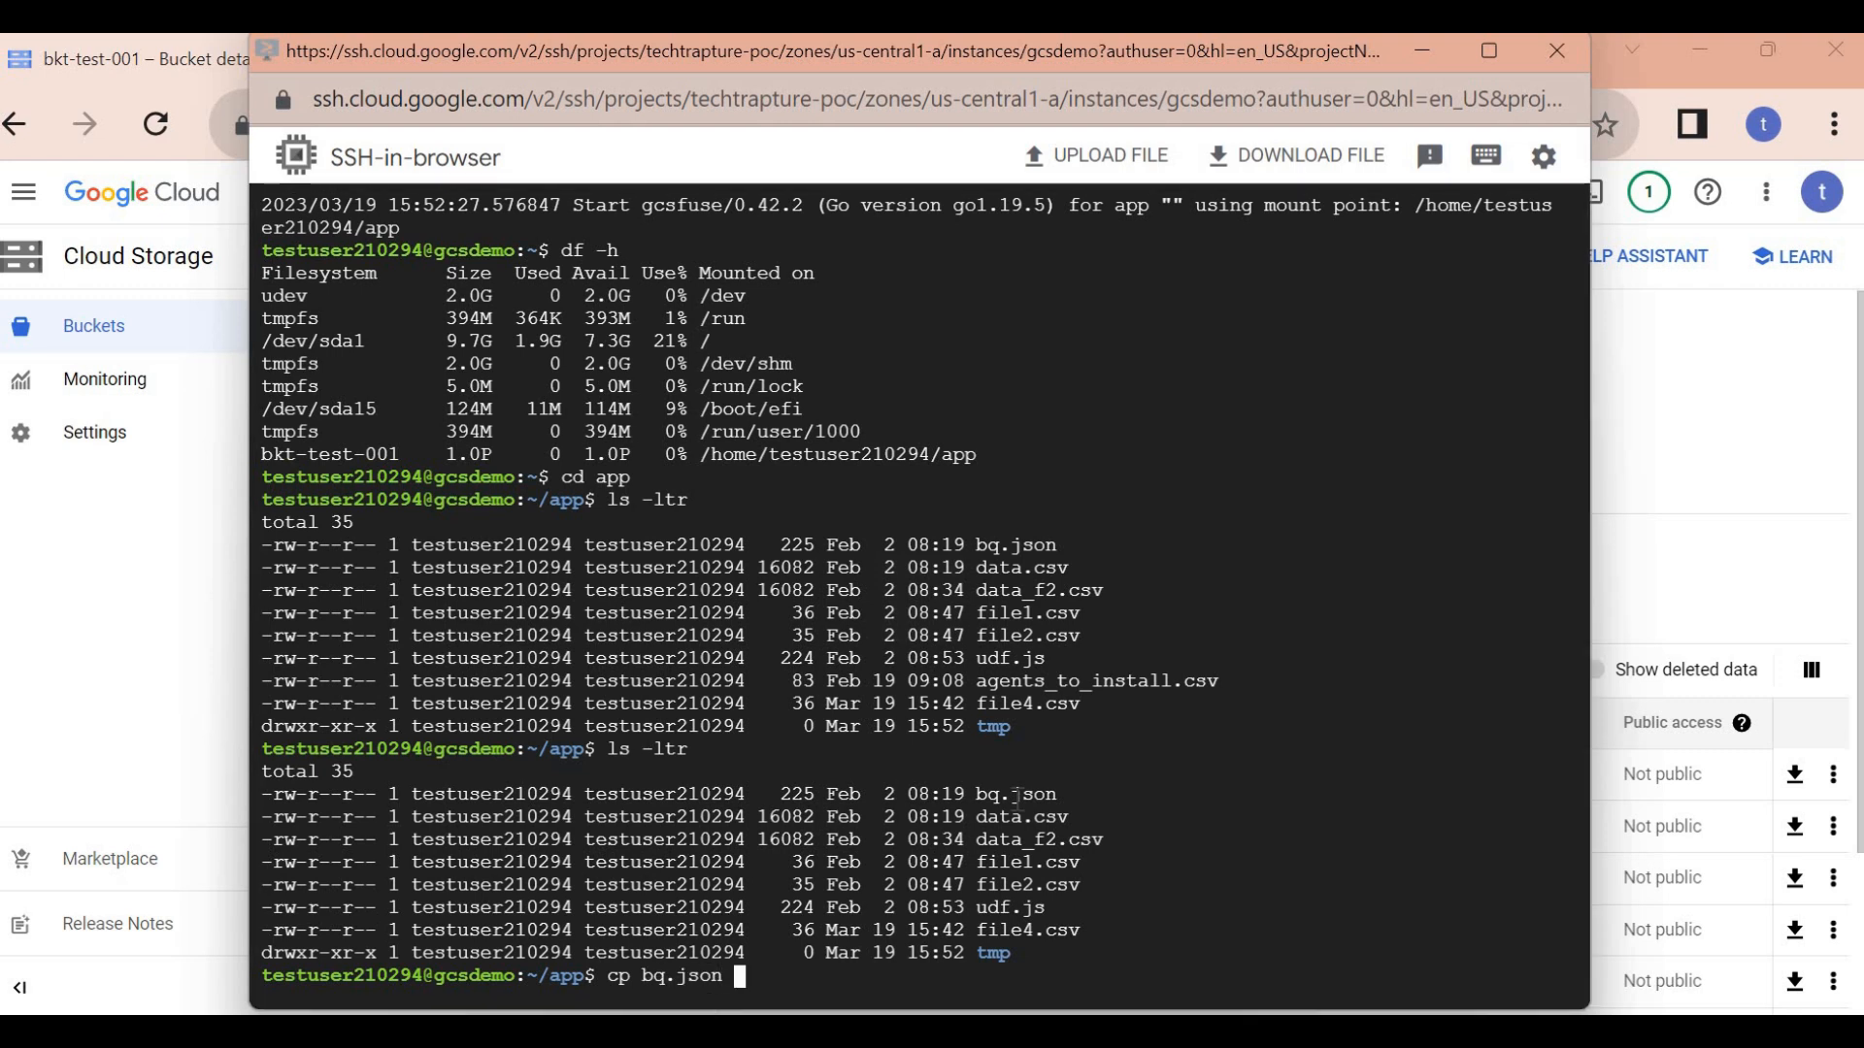
pyautogui.write('/ho')
pyautogui.write('me/vis')
pyautogui.press('BackSpace')
pyautogui.press('BackSpace')
pyautogui.press('BackSpace')
pyautogui.write('test')
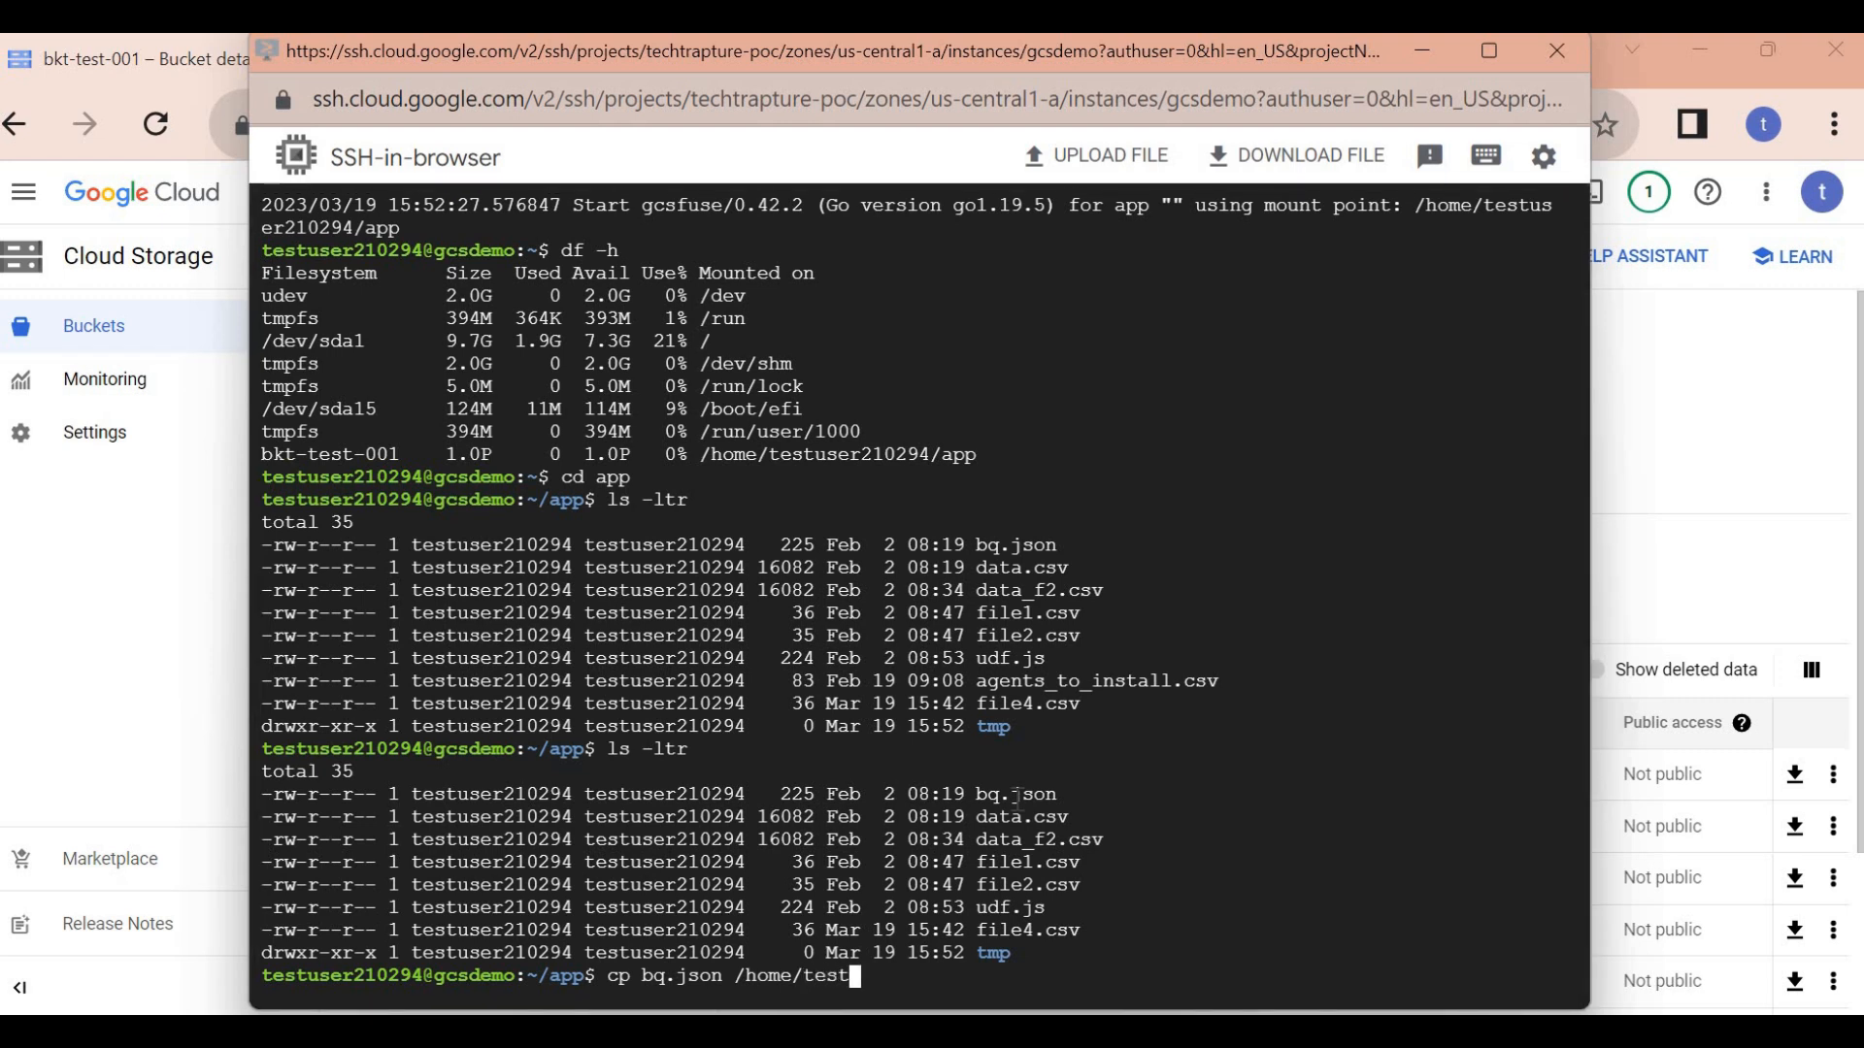
pyautogui.press('Tab')
pyautogui.press('Return')
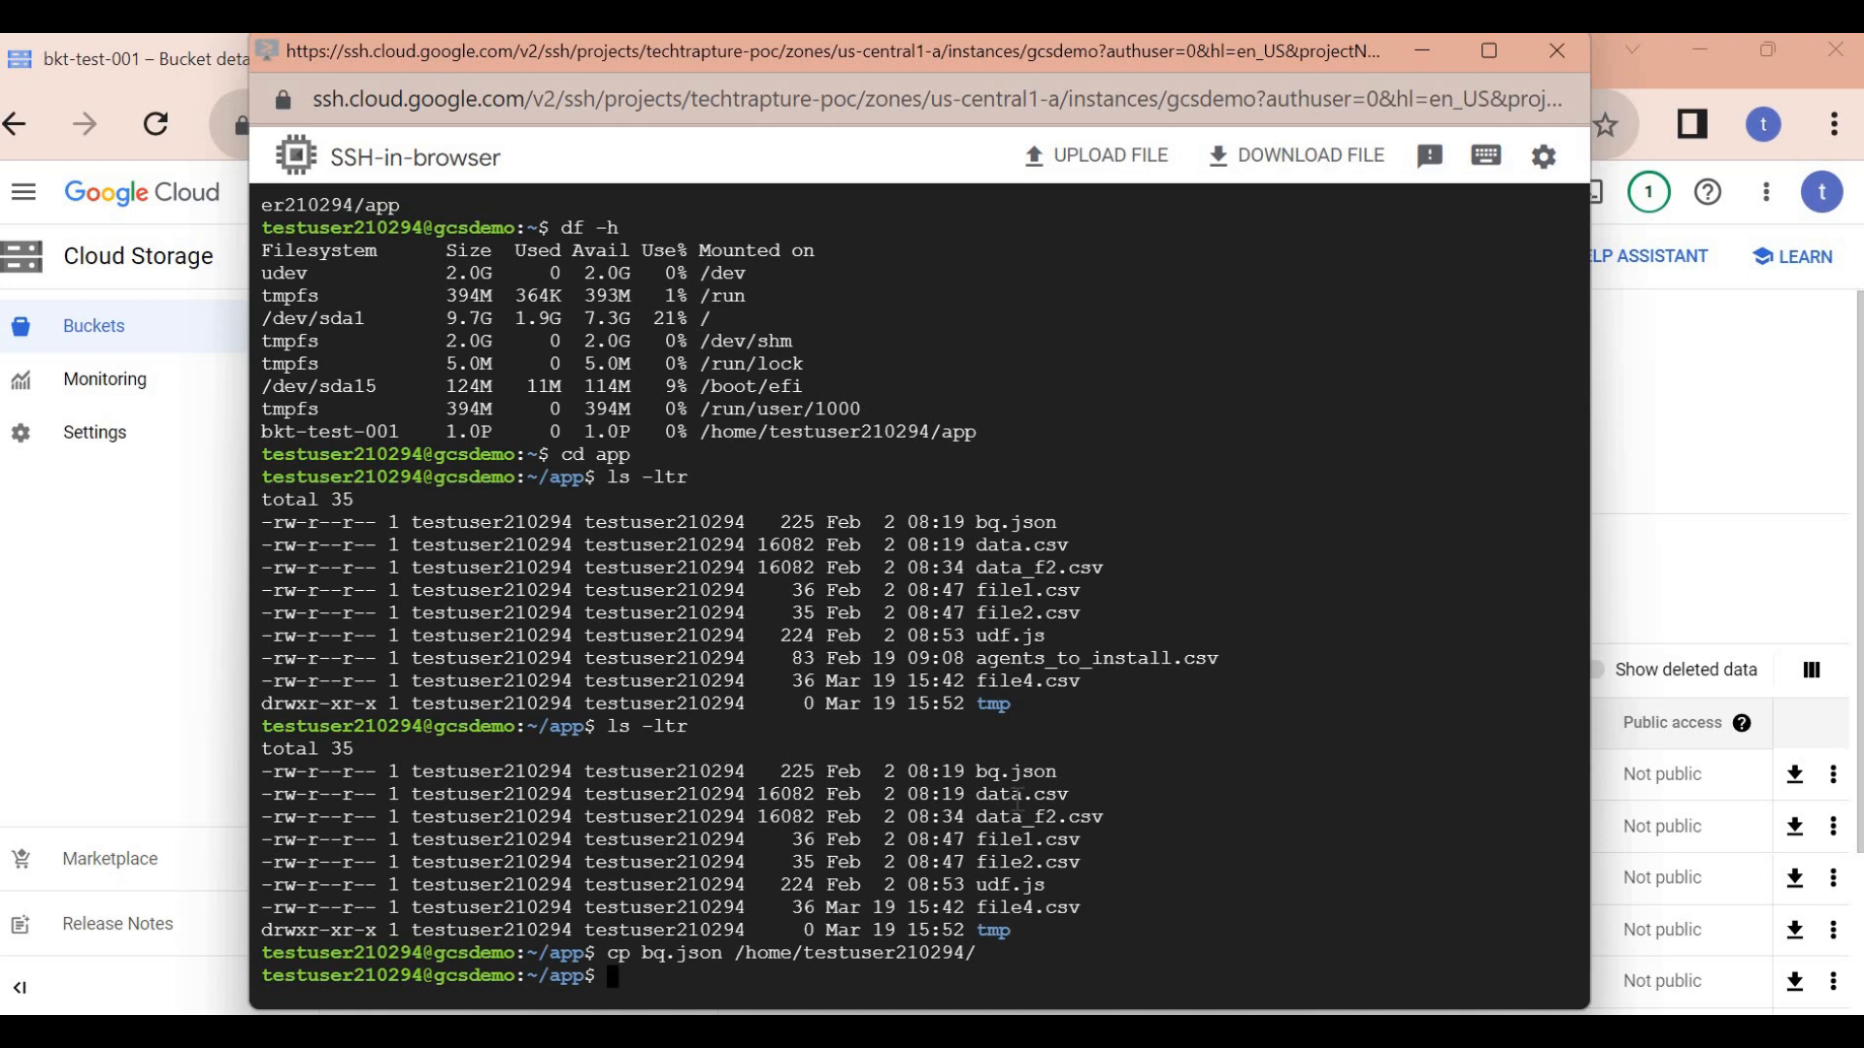
# - Change into the home directory with cd, list its files with ls, and check for the bq.json copy
pyautogui.write('cd')
pyautogui.moveTo(736, 952); pyautogui.dragTo(979, 952)
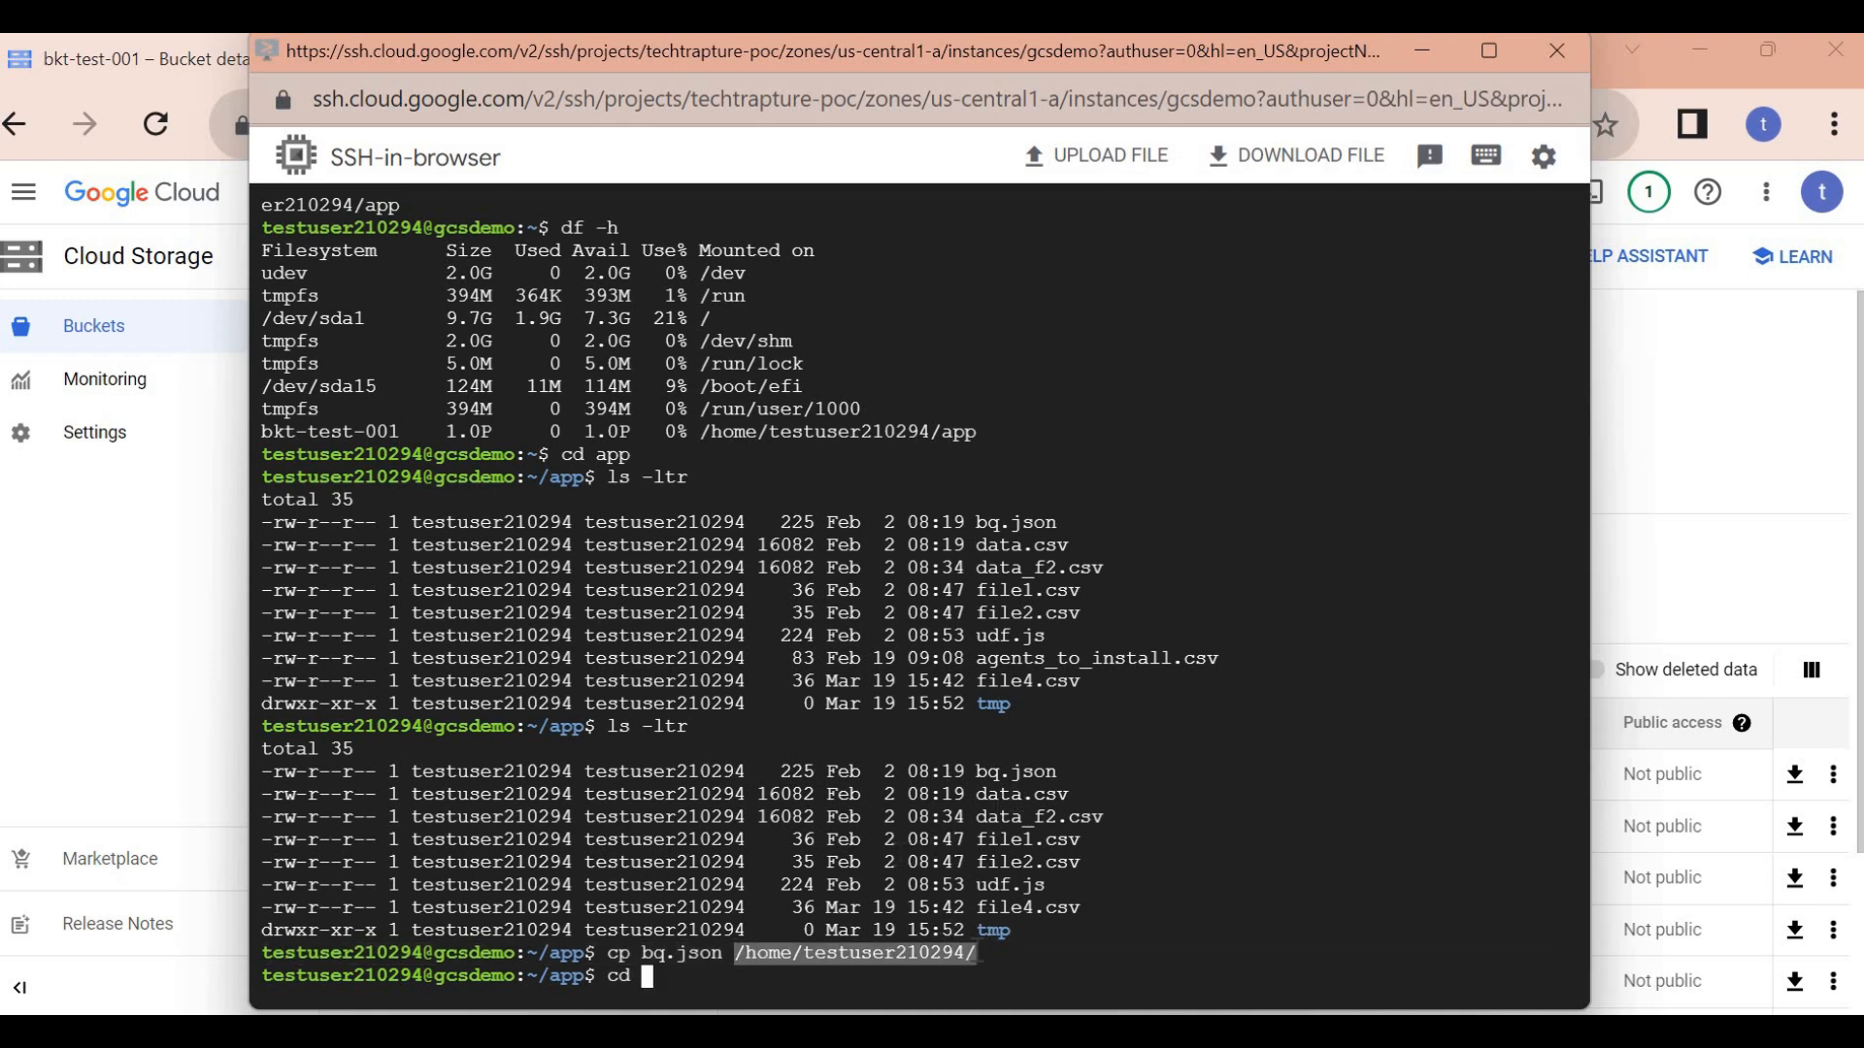
pyautogui.rightClick(979, 953)
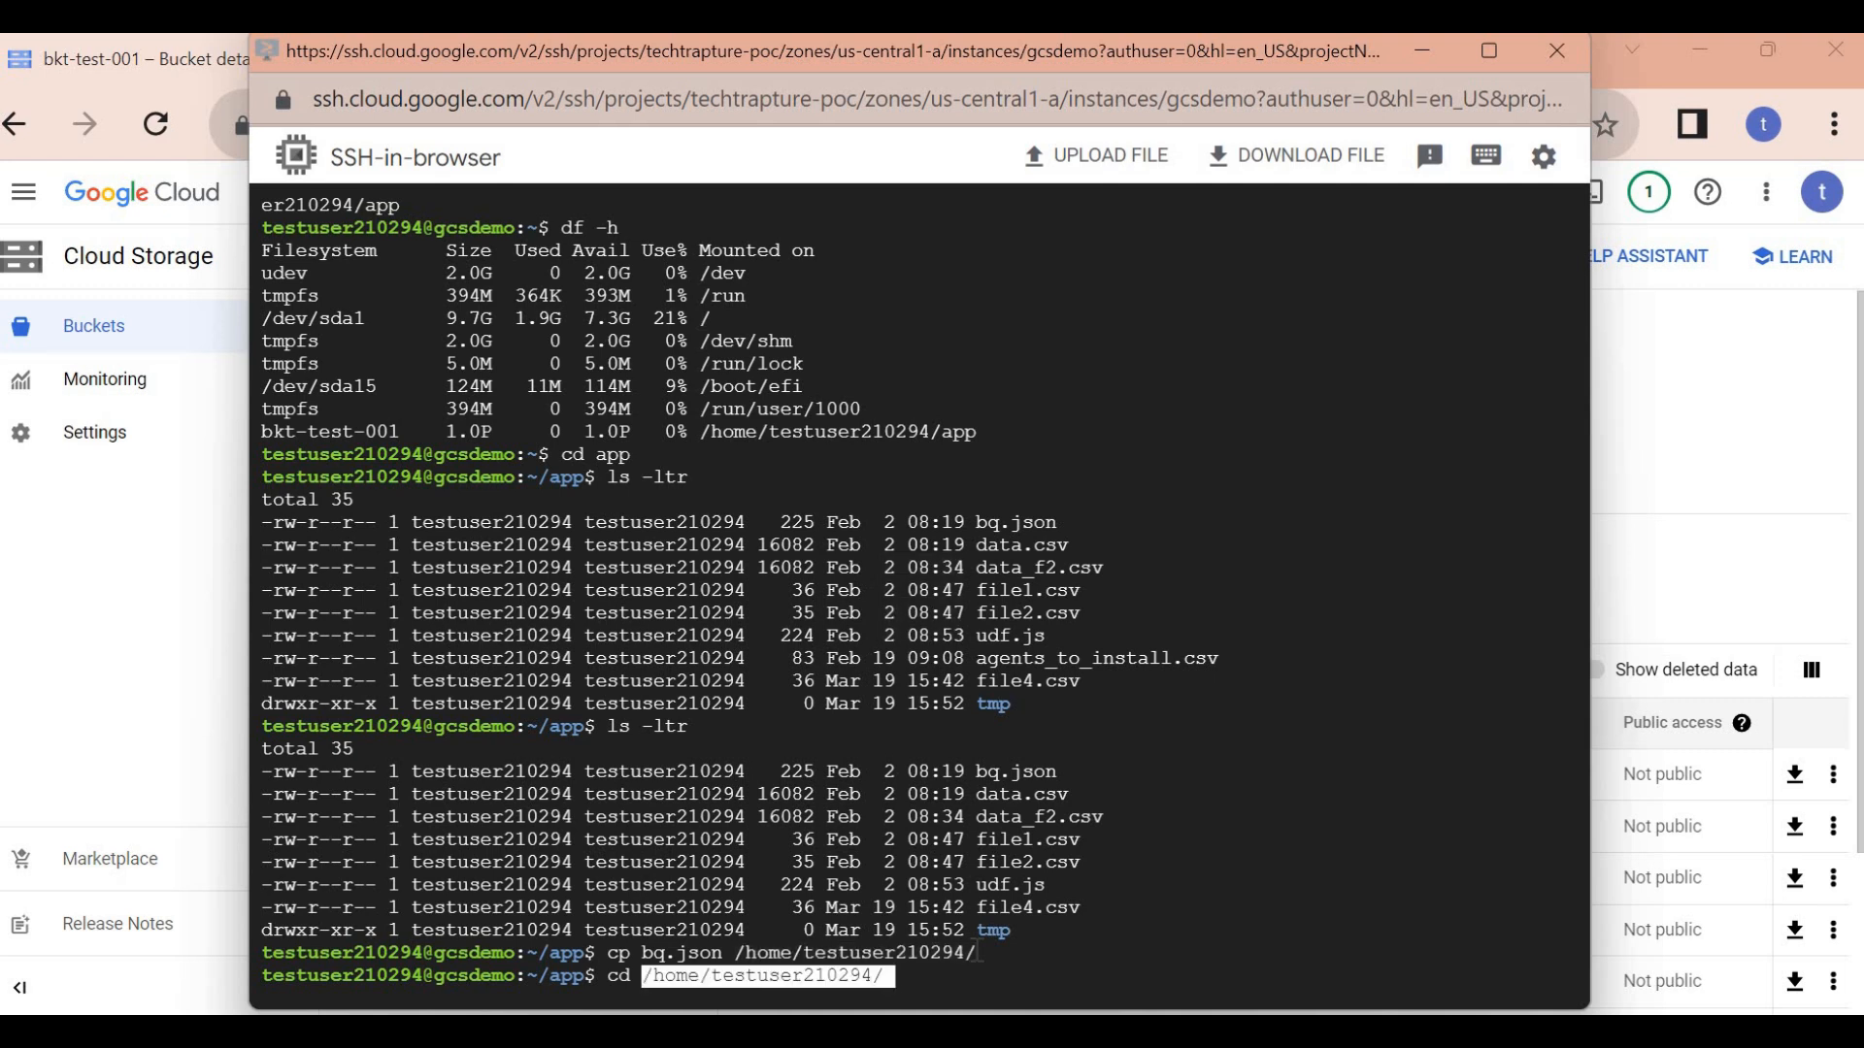
pyautogui.press('Return')
pyautogui.write('ls')
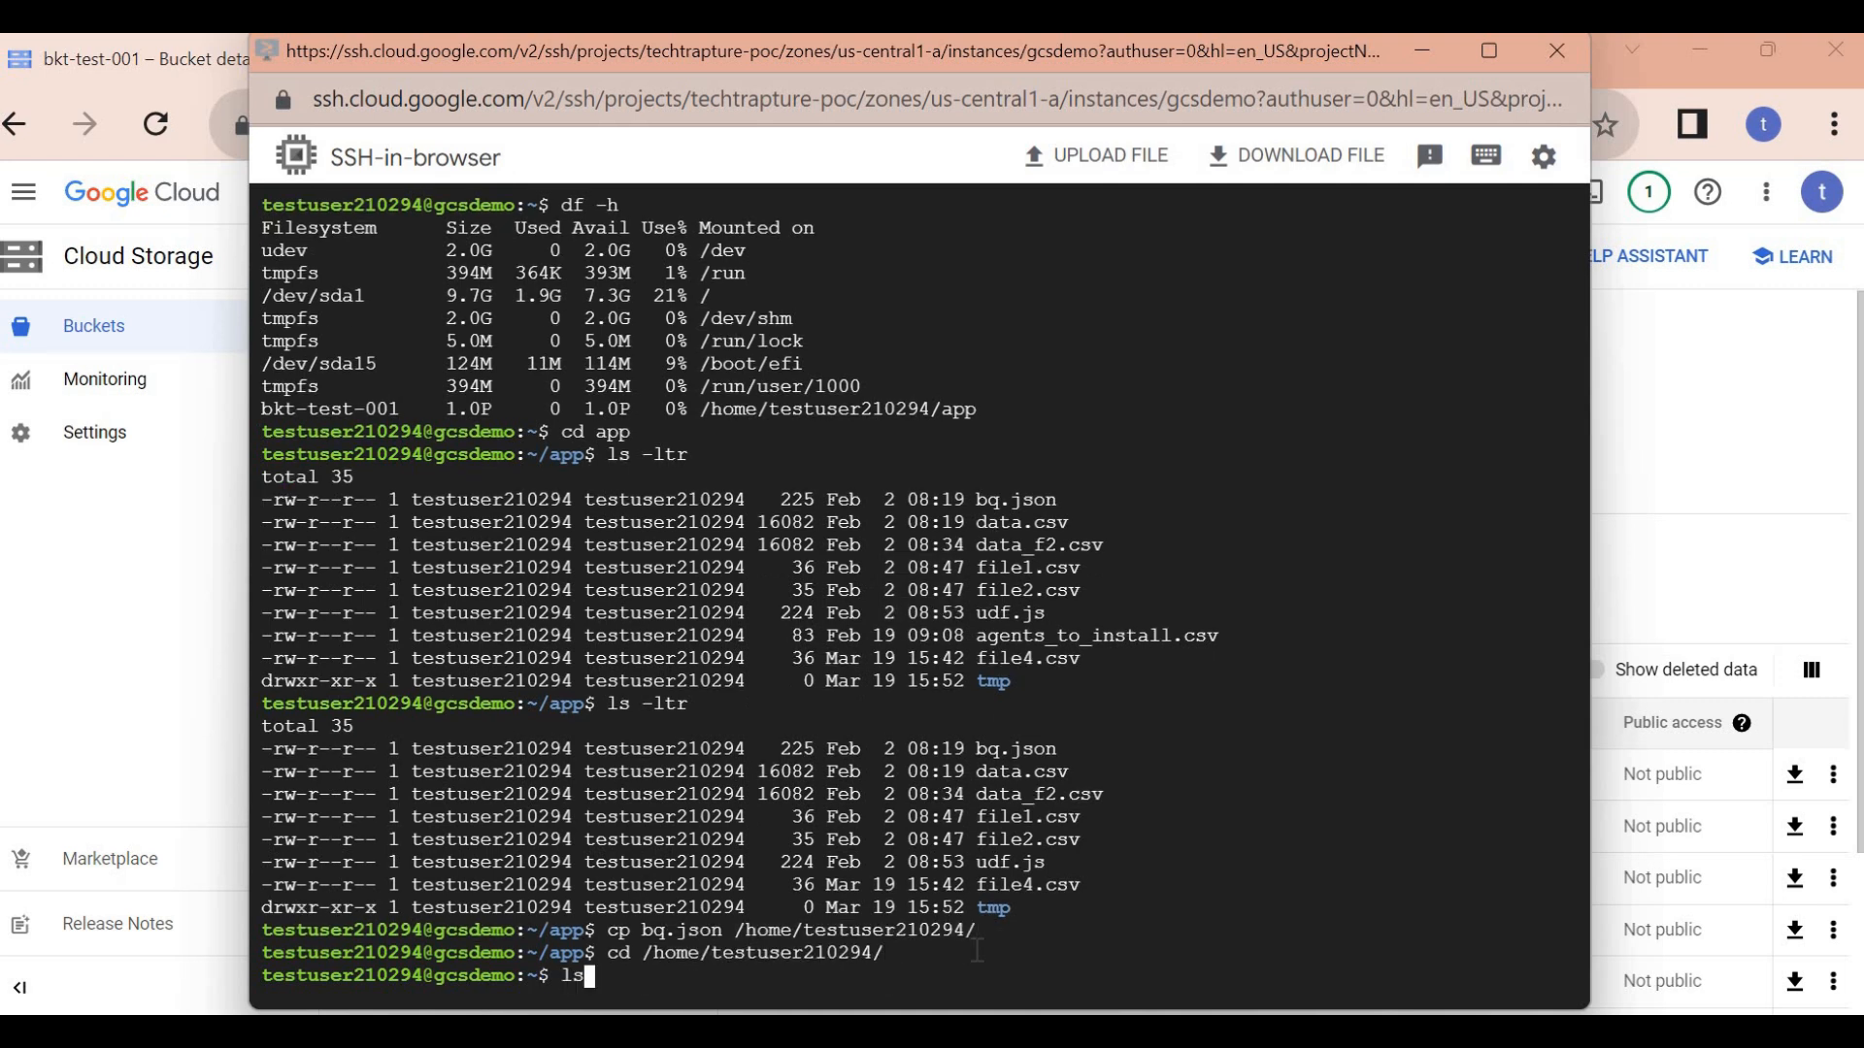
pyautogui.press('Return')
pyautogui.doubleClick(372, 952)
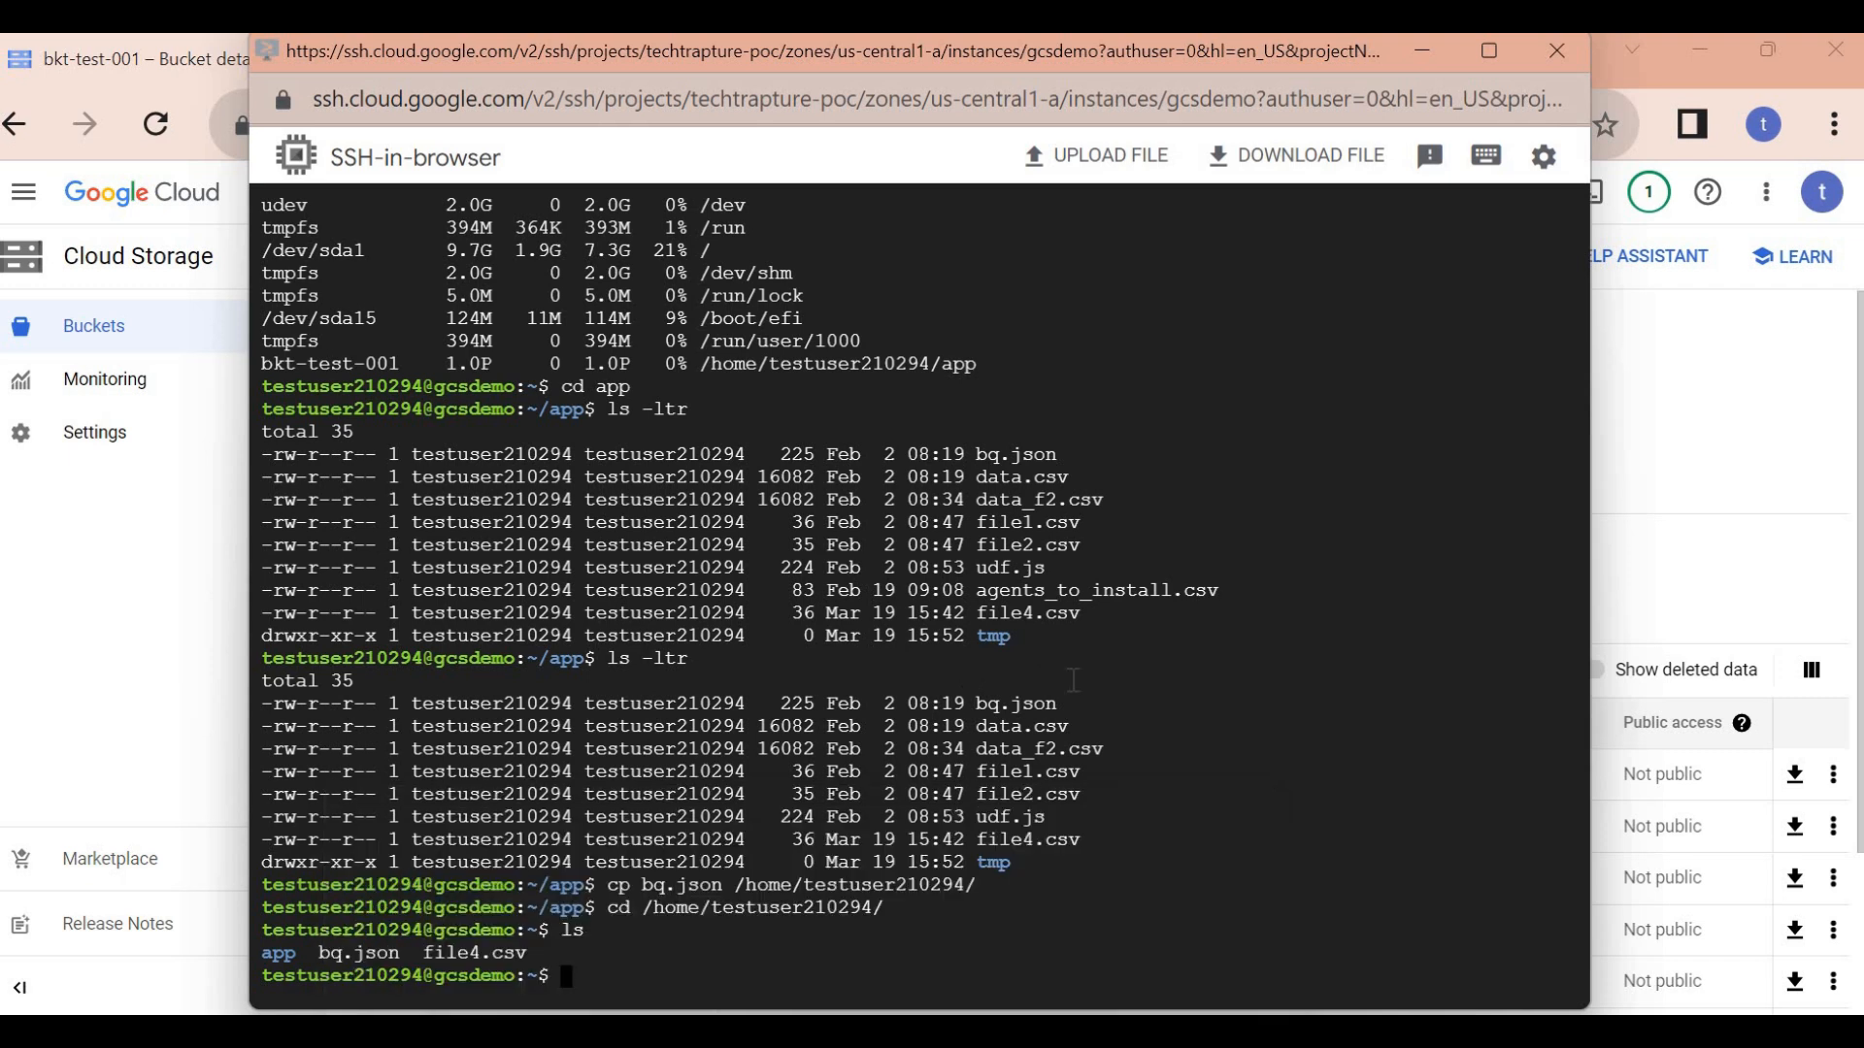
pyautogui.tripleClick(889, 369)
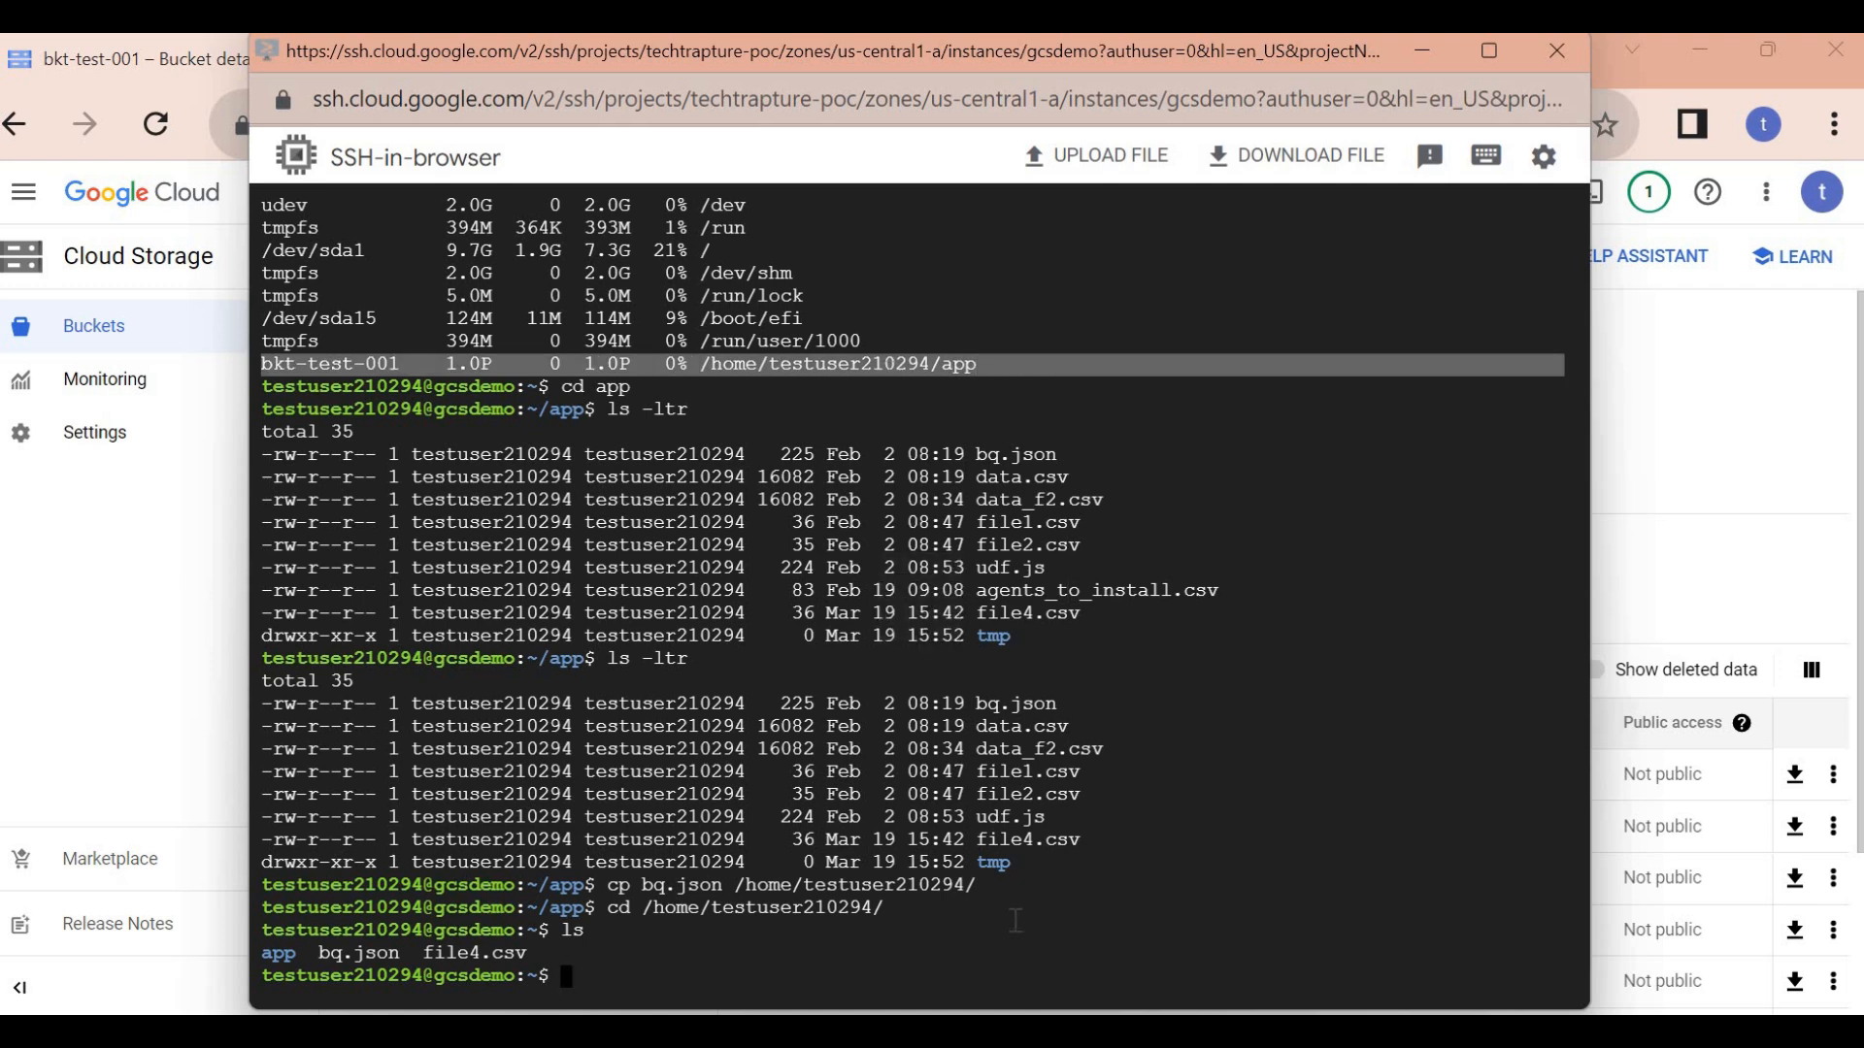
pyautogui.click(1015, 921)
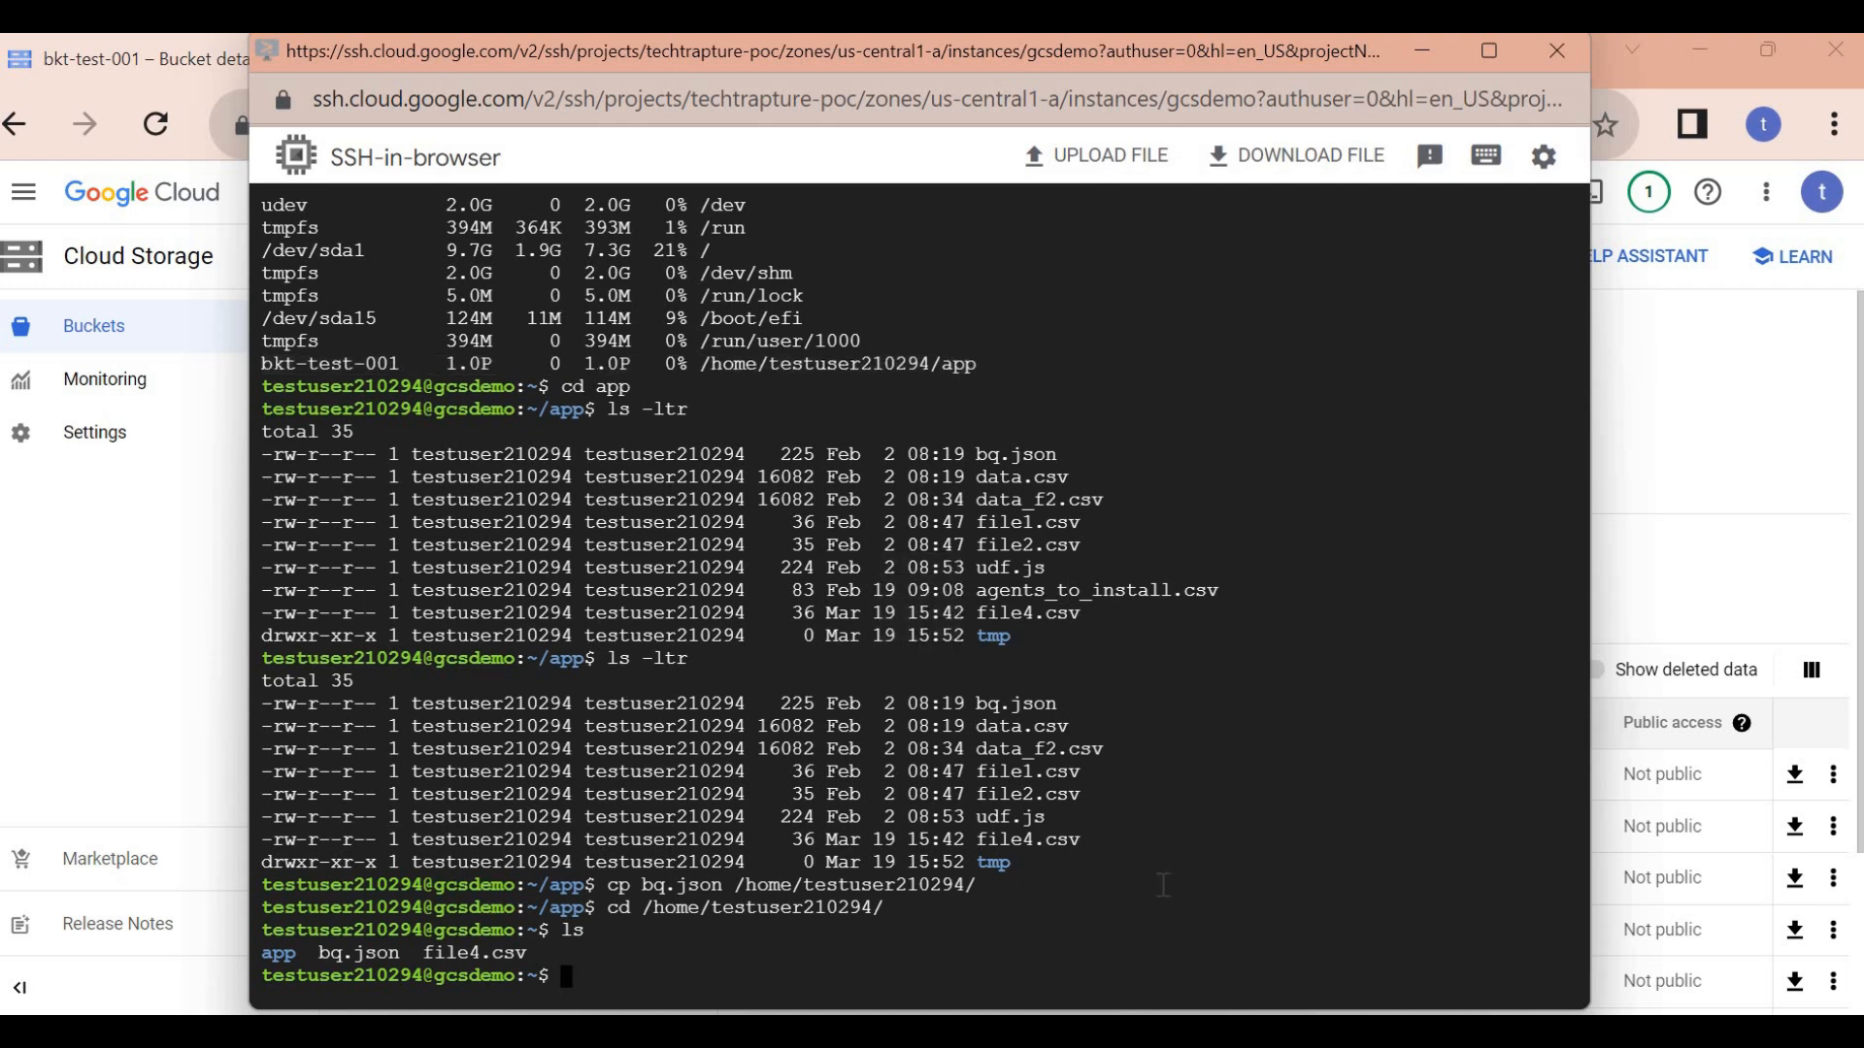